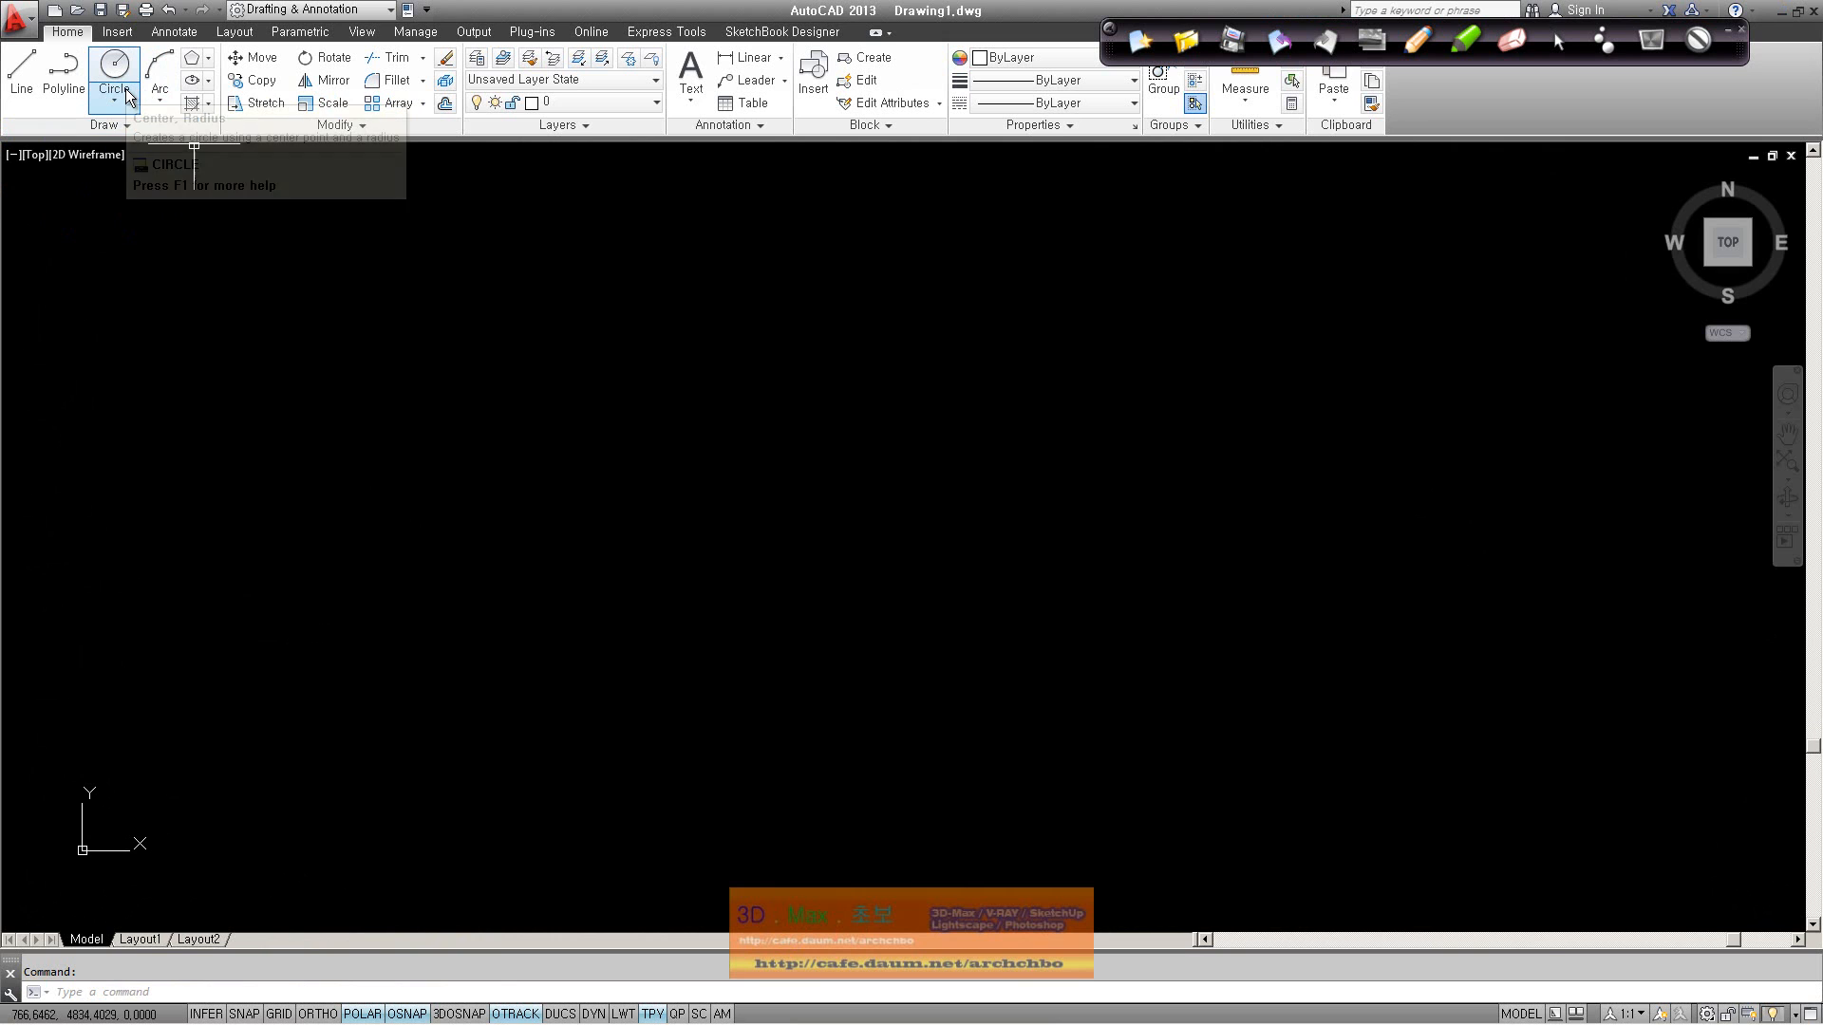
pyautogui.click(118, 105)
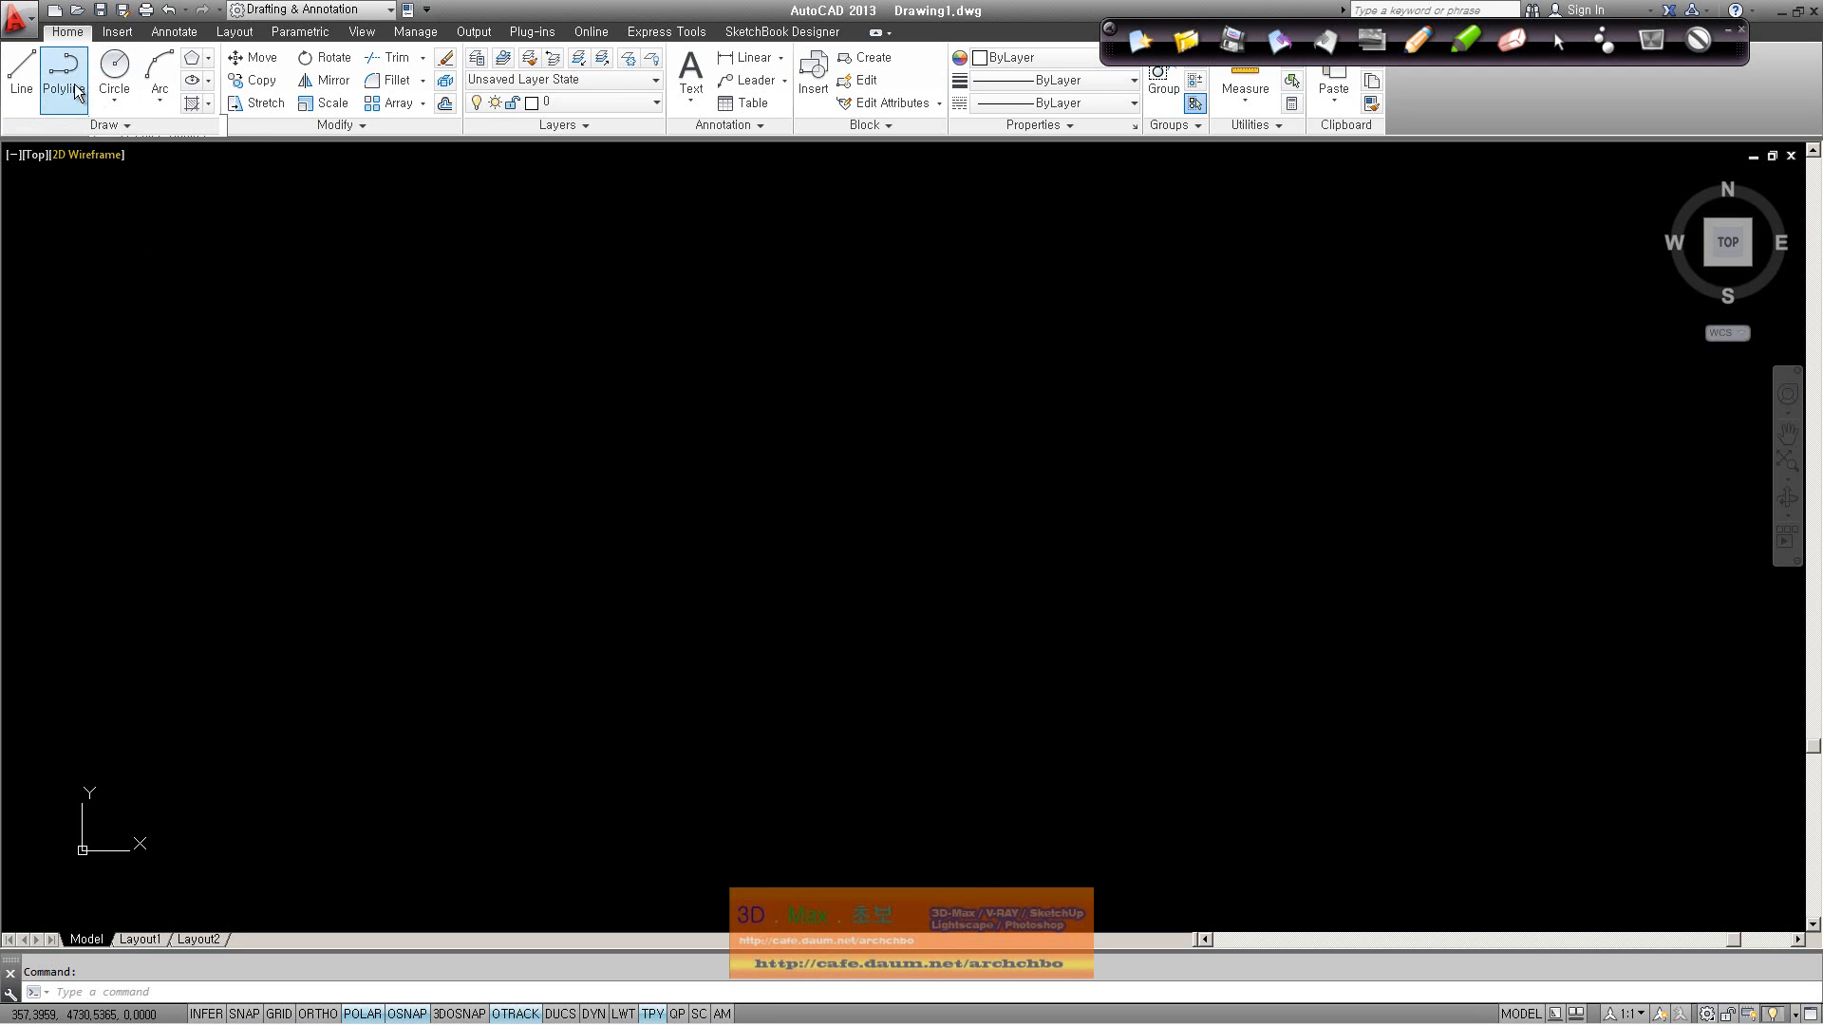
# Step: Draw a closed square from line segments with 1000-unit sides in the empty drawing
pyautogui.click(32, 92)
pyautogui.click(291, 300)
pyautogui.write('1000')
pyautogui.press('Return')
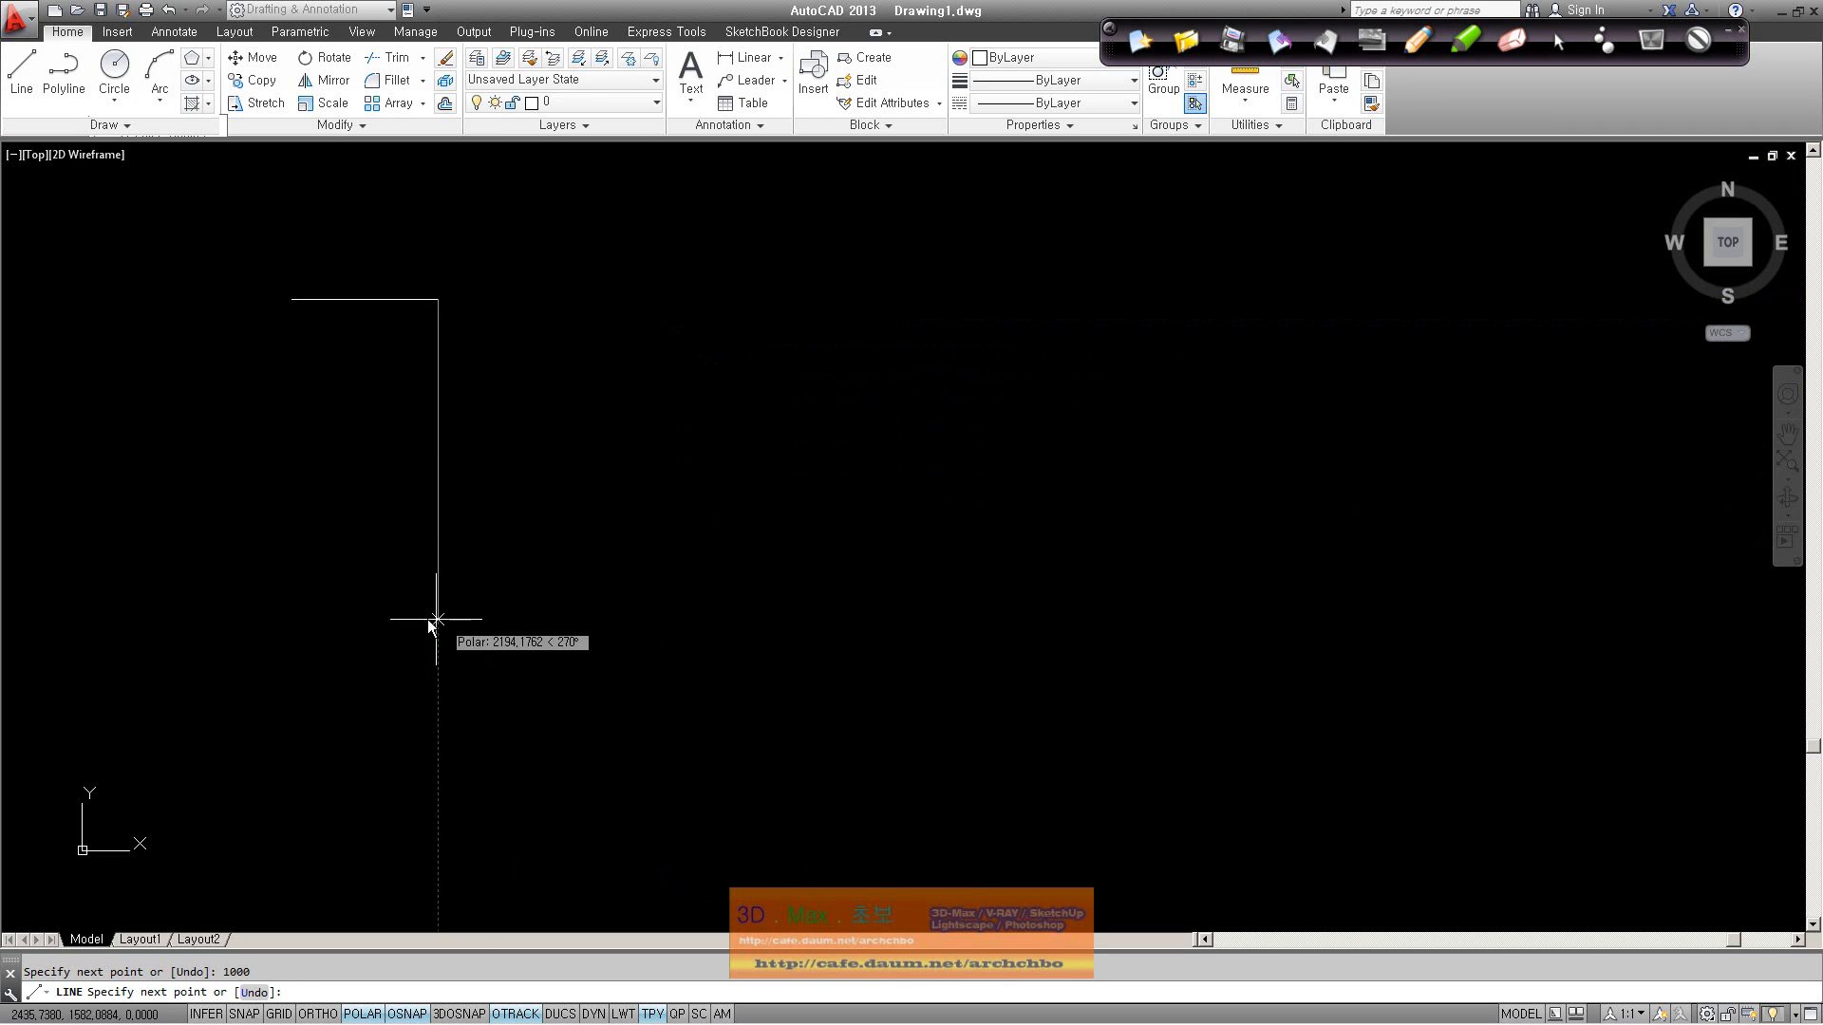
pyautogui.write('1000')
pyautogui.press('Return')
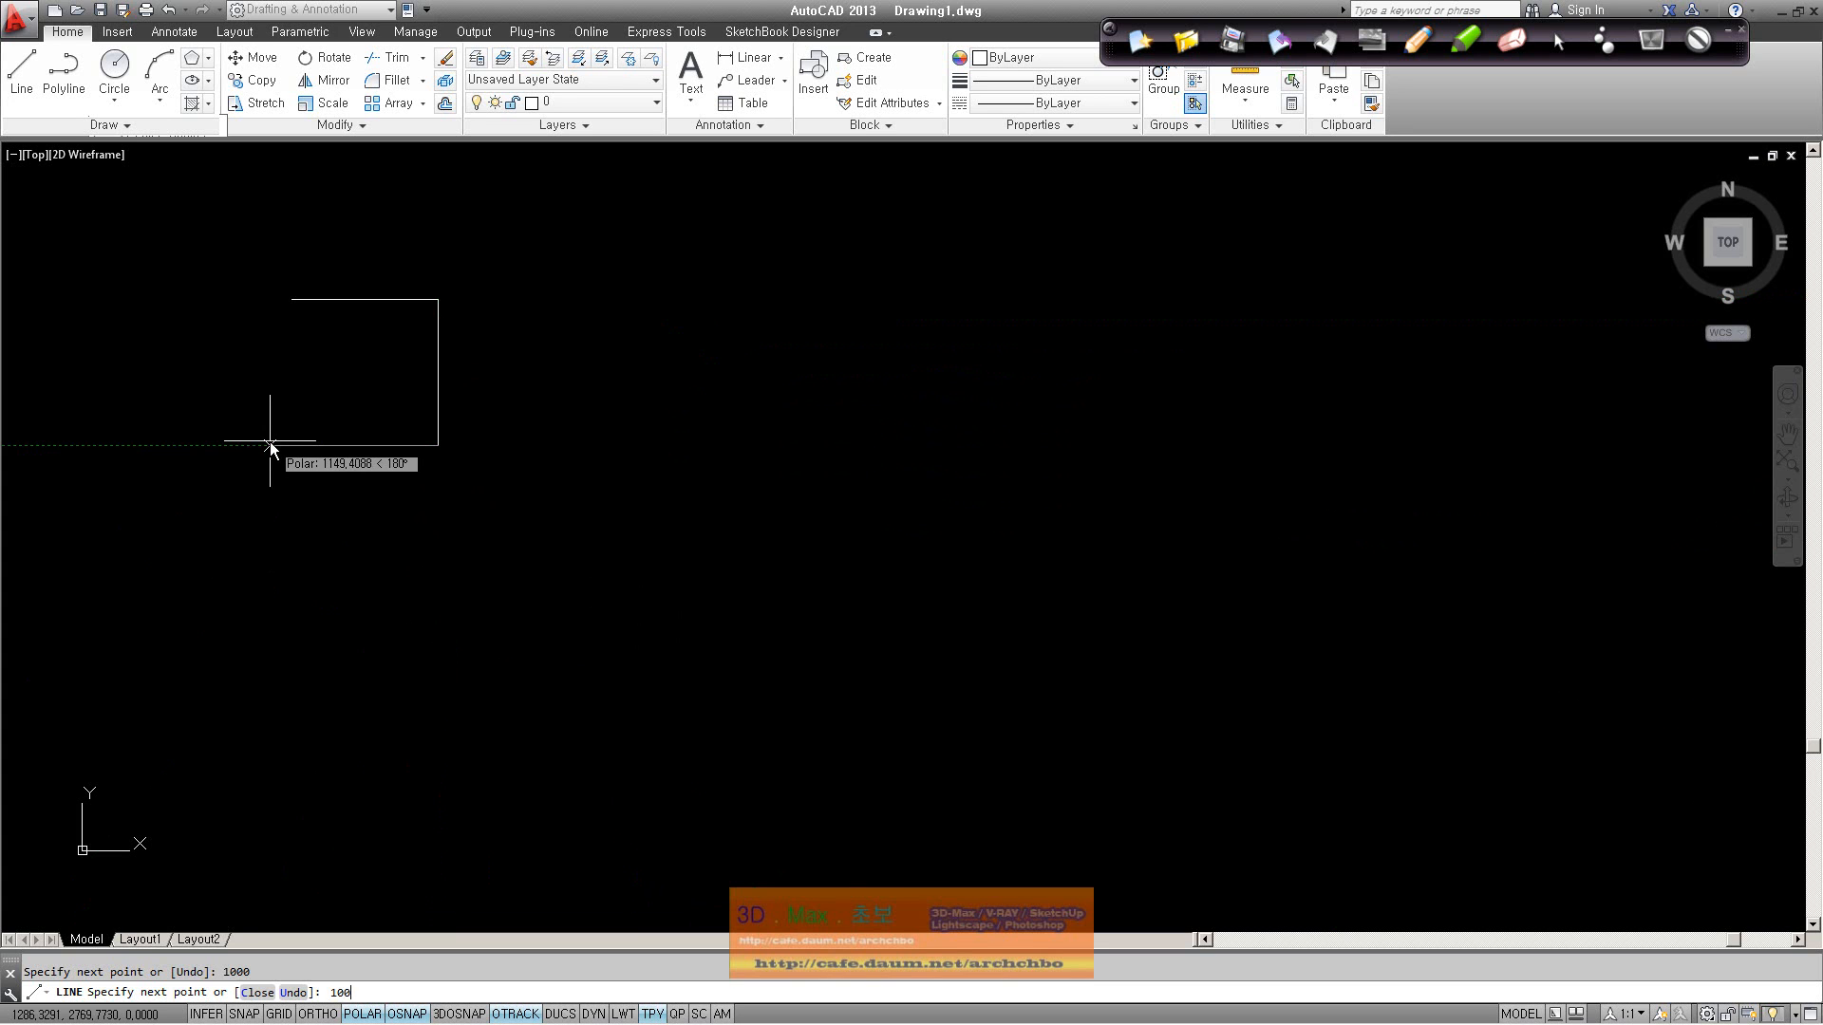
pyautogui.press('Return')
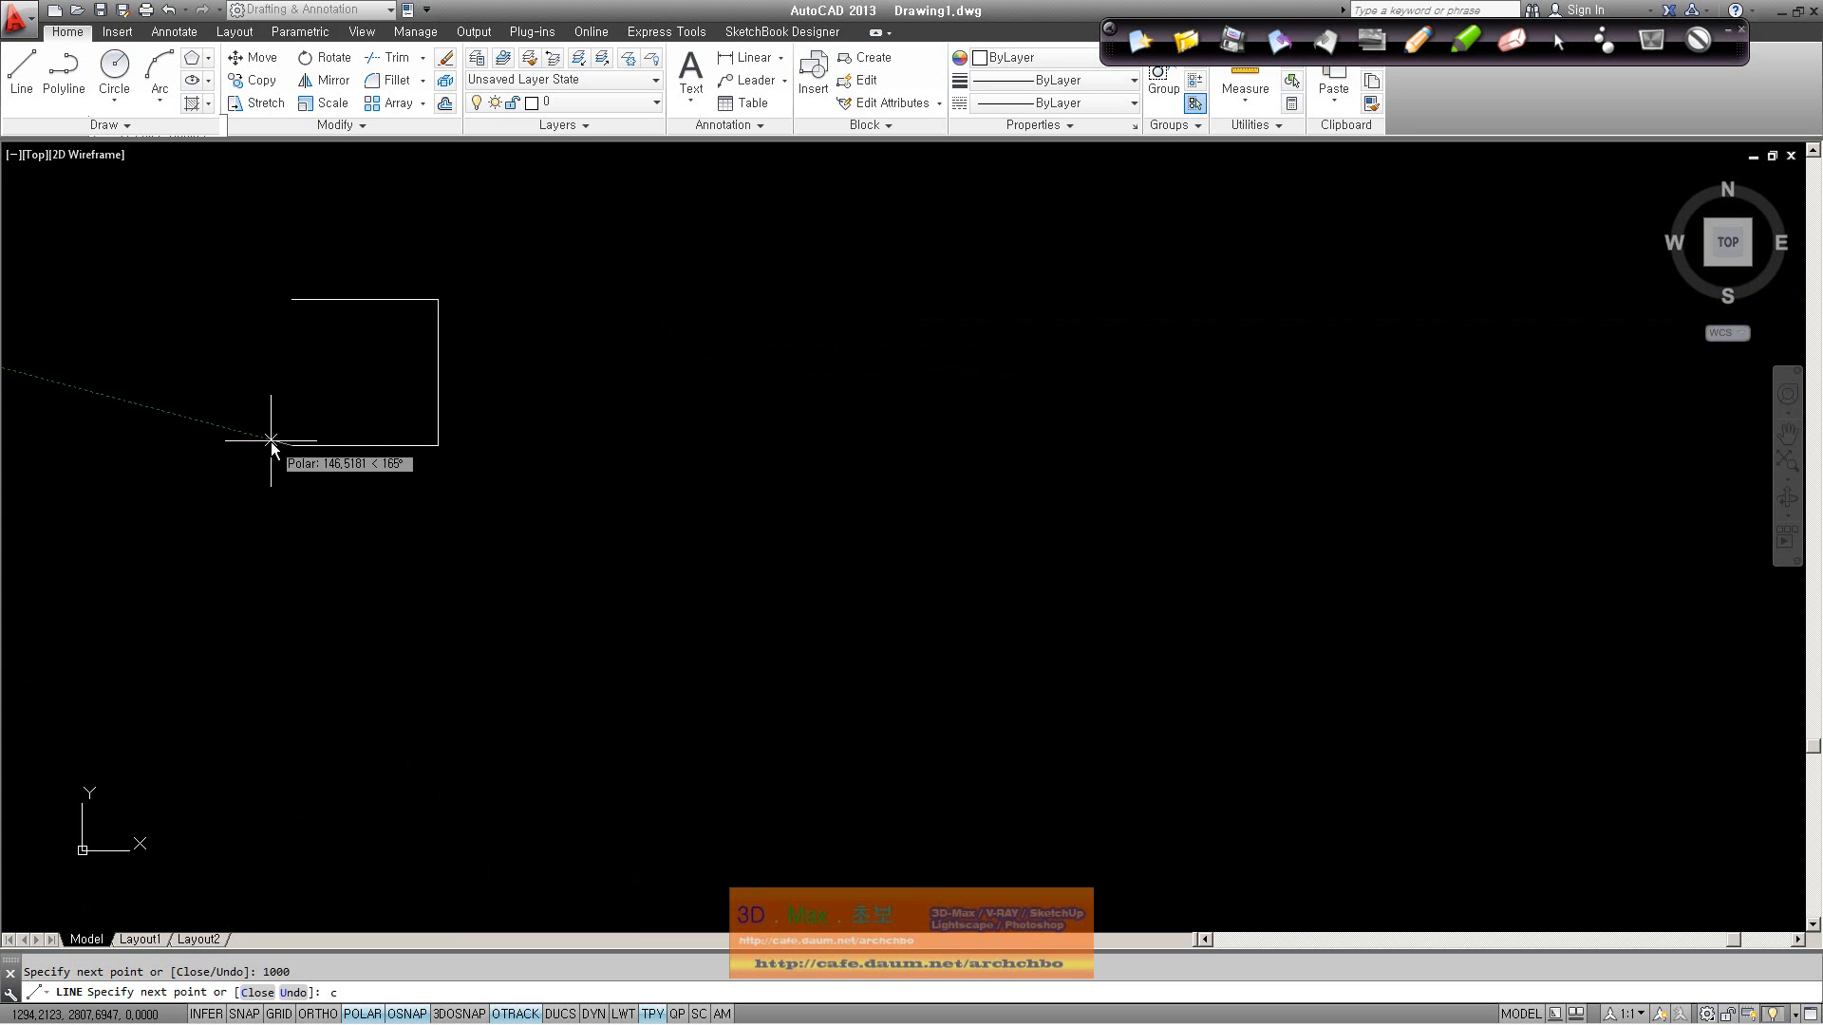
pyautogui.write('c')
pyautogui.press('Return')
pyautogui.scroll(4, 408, 367)
pyautogui.moveTo(408, 367); pyautogui.dragTo(662, 385, button='middle')
pyautogui.scroll(2, 641, 406)
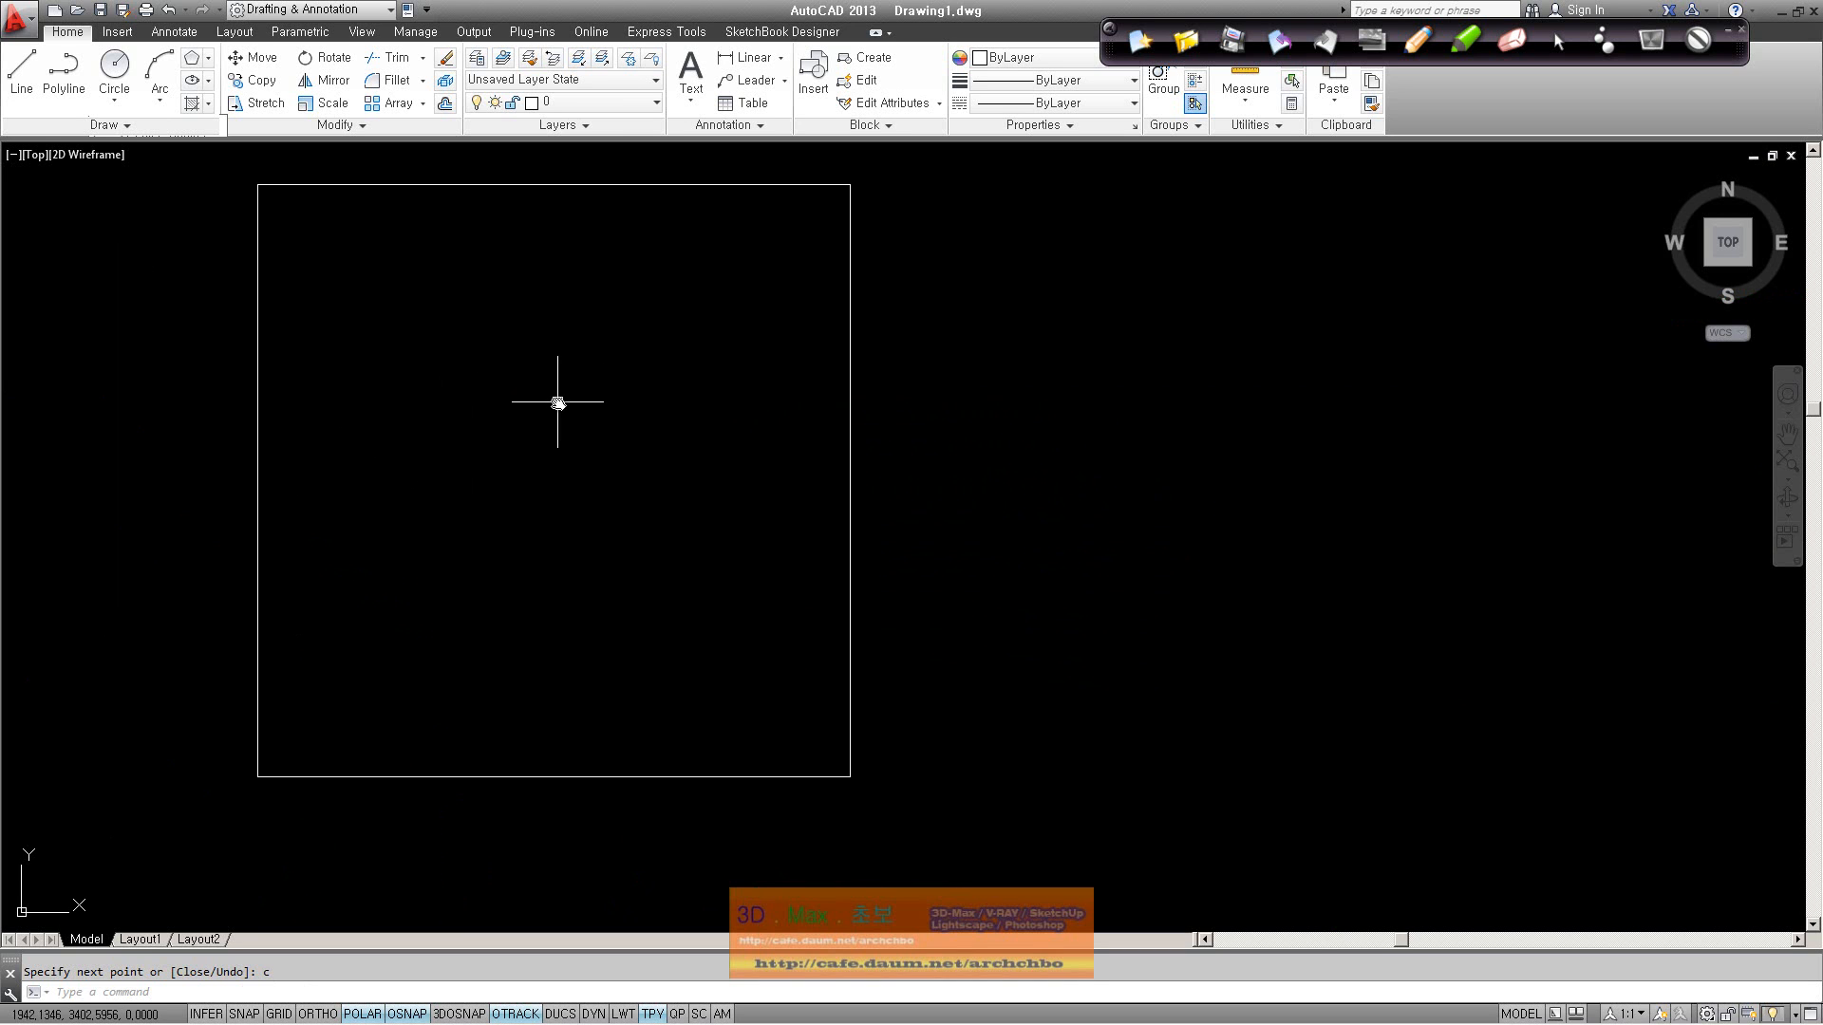
# Step: Draw a horizontal centreline through the middle of the square, extending slightly beyond both vertical sides
pyautogui.click(23, 74)
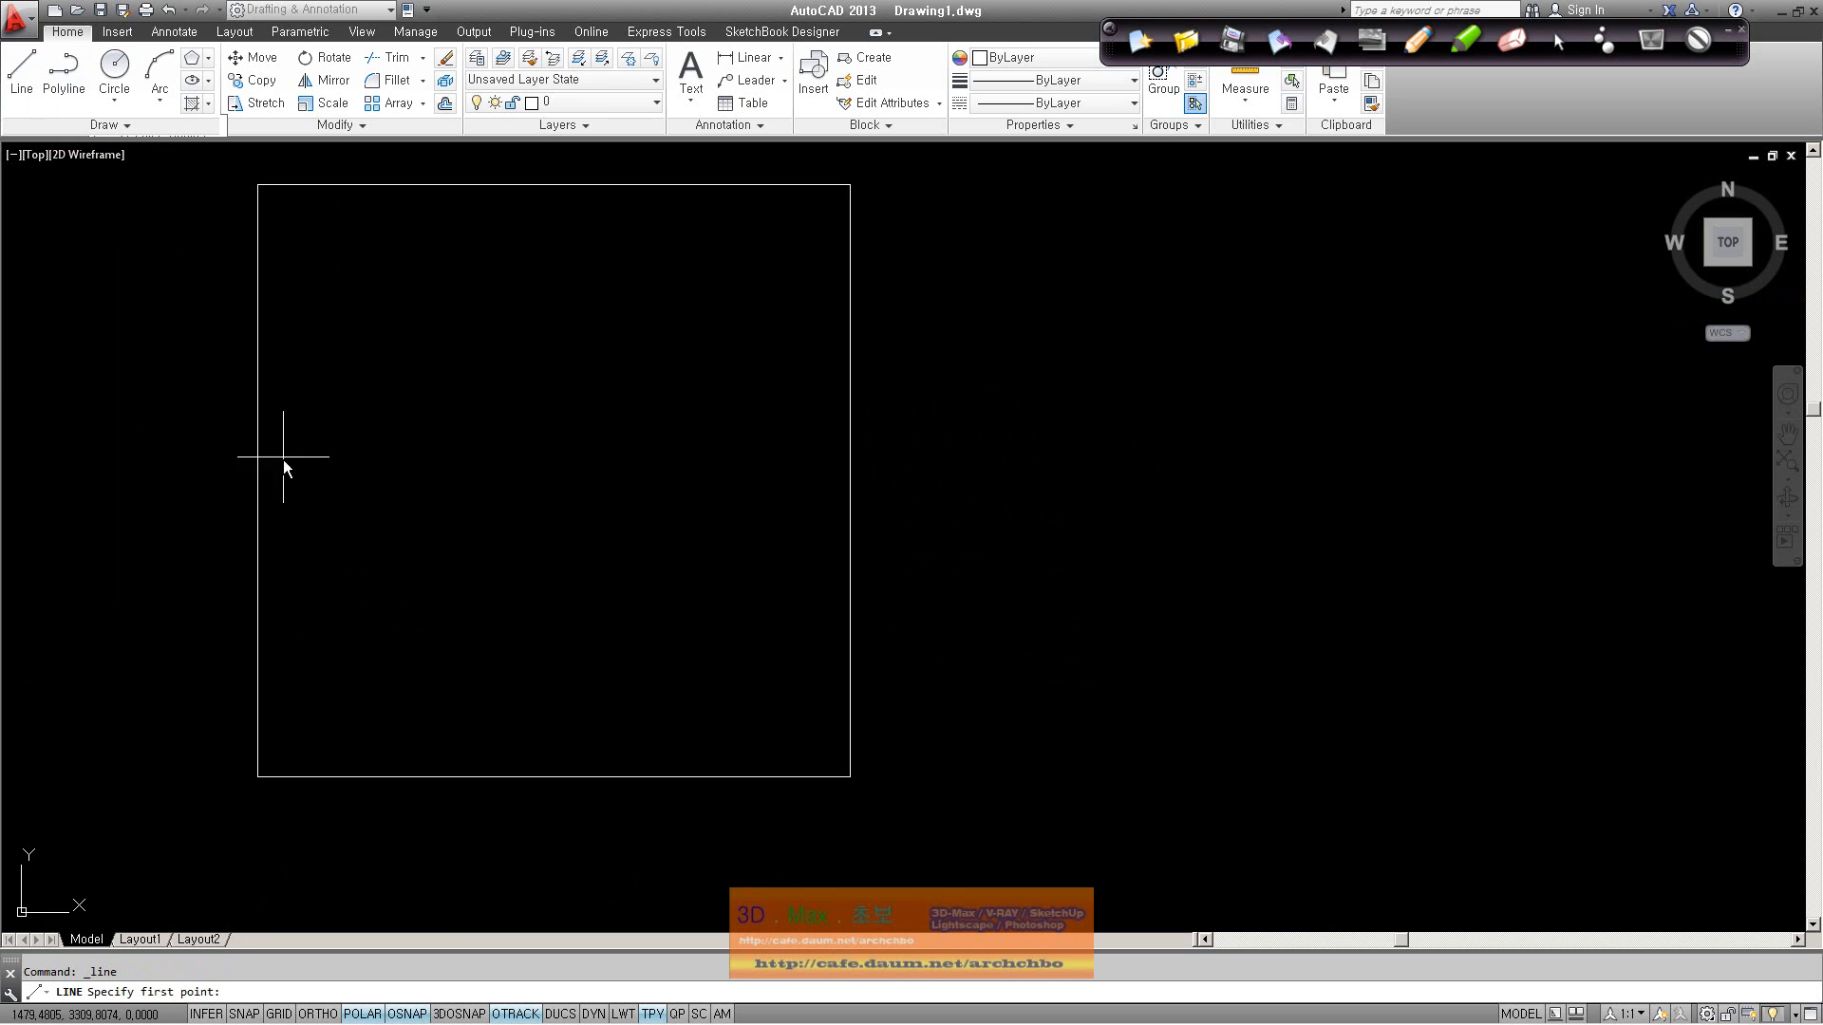
pyautogui.click(221, 480)
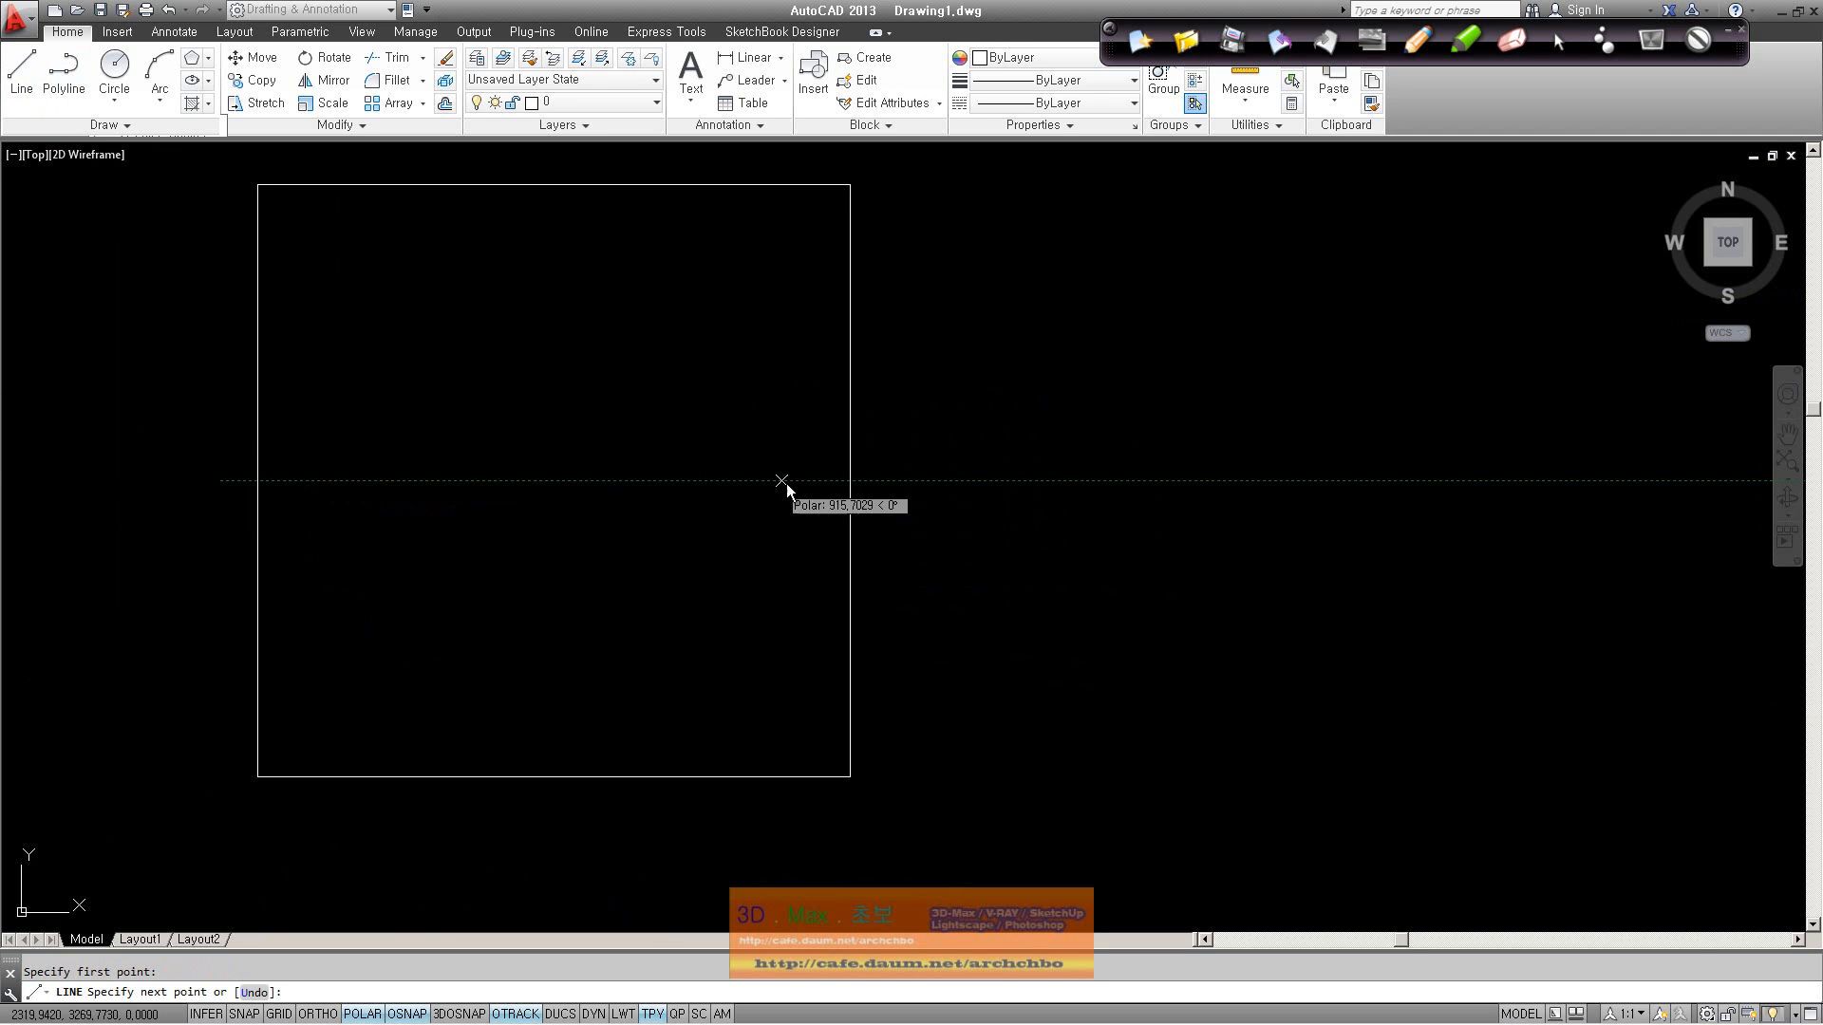
pyautogui.click(875, 480)
pyautogui.rightClick(884, 481)
pyautogui.click(923, 491)
# Step: Draw a vertical centreline through the middle of the square, extending slightly beyond its upper and lower edges
pyautogui.rightClick(601, 409)
pyautogui.click(632, 419)
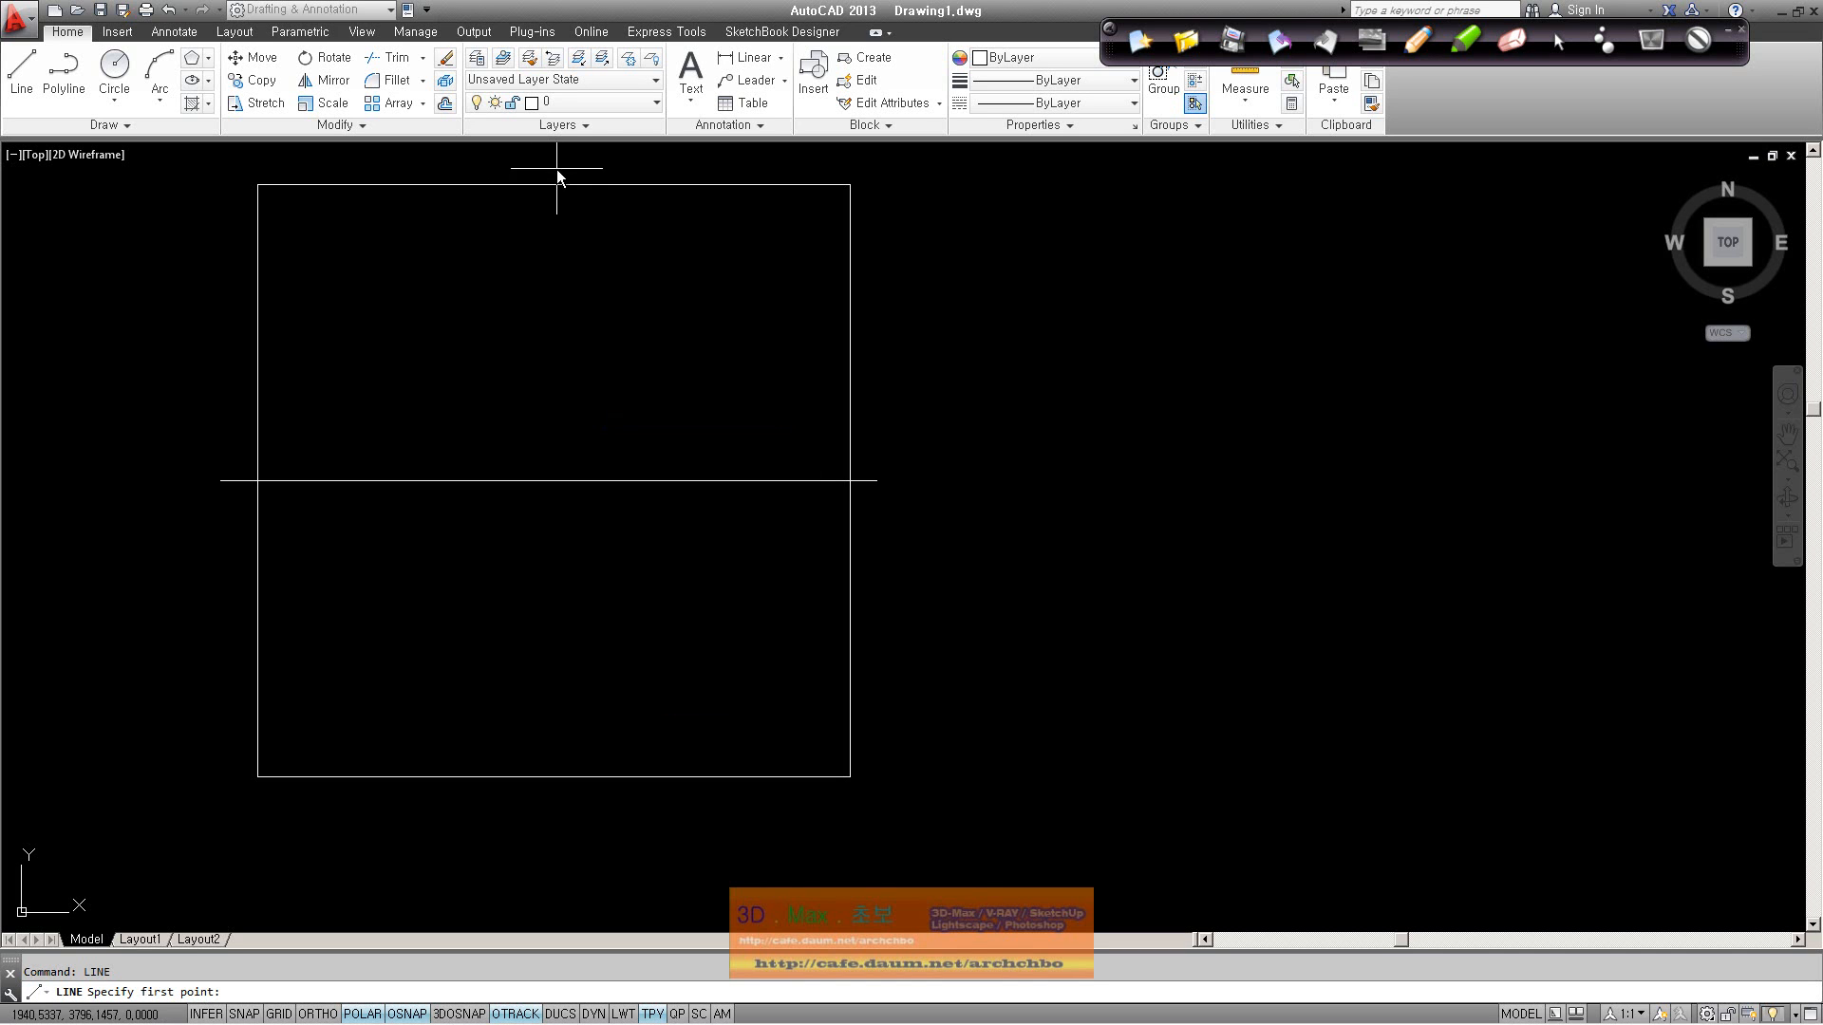
pyautogui.moveTo(567, 230); pyautogui.dragTo(568, 277, button='middle')
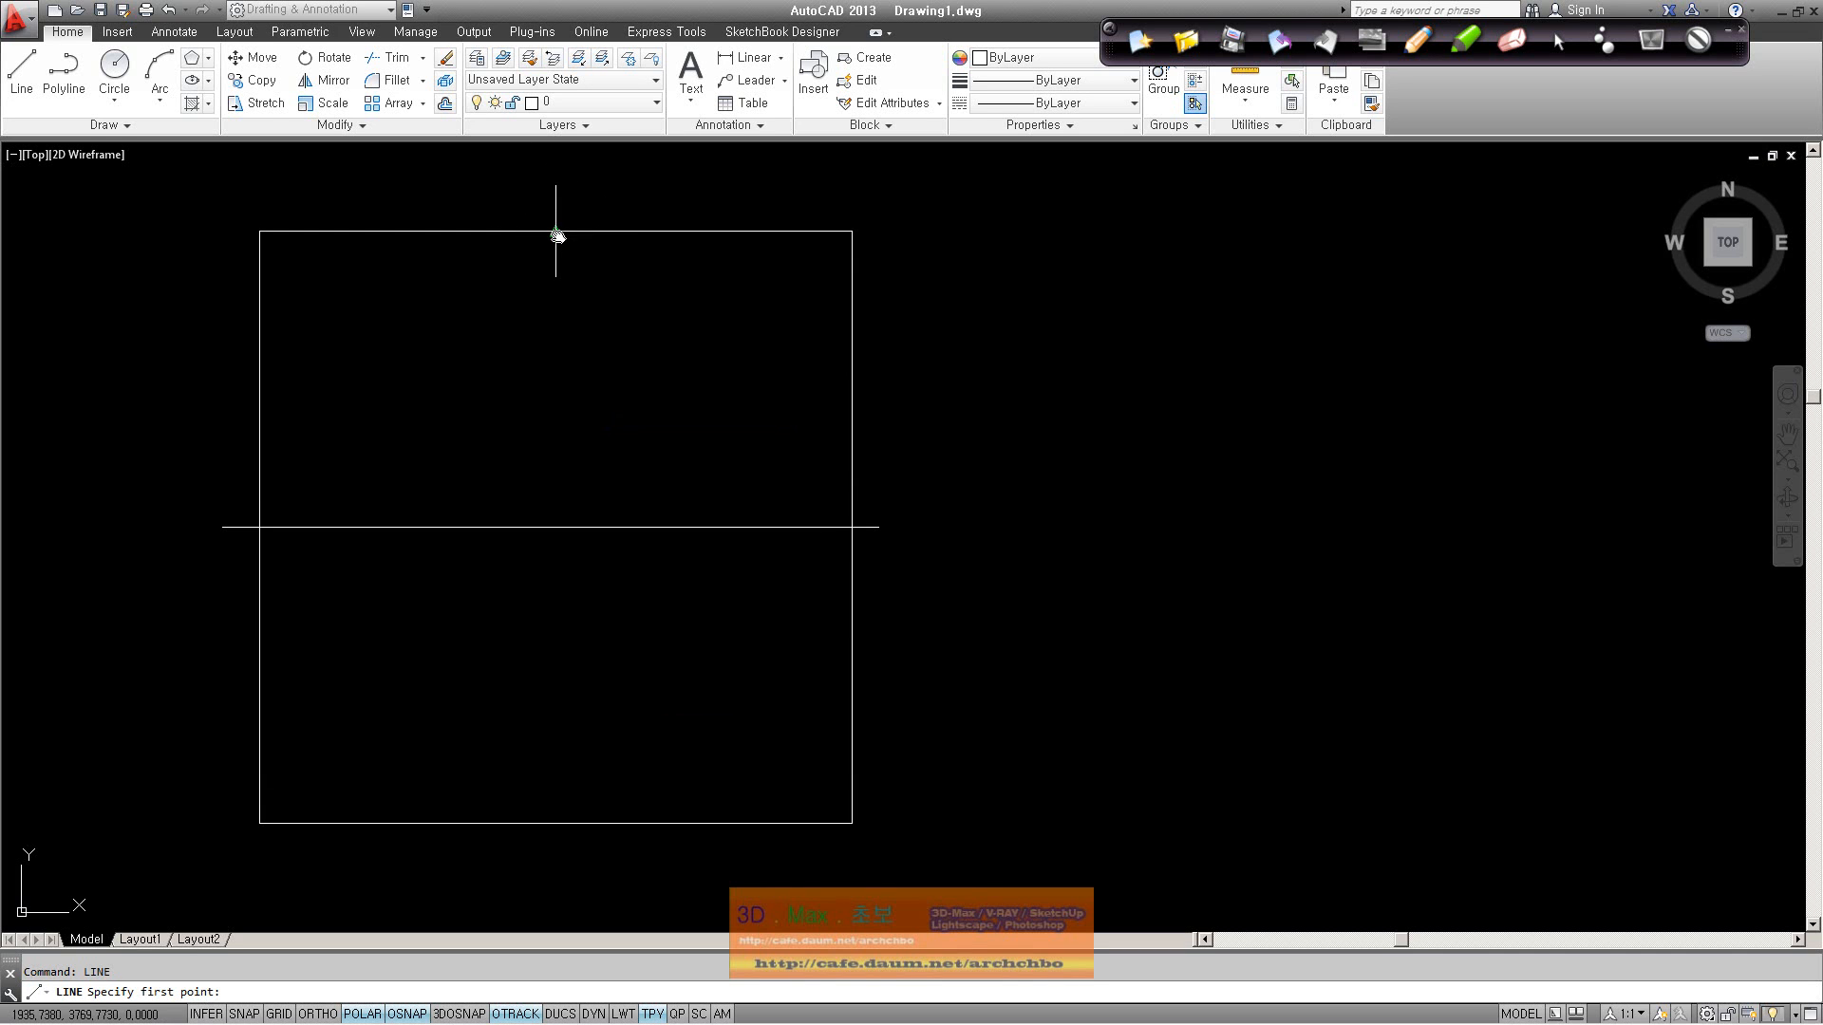
pyautogui.click(555, 193)
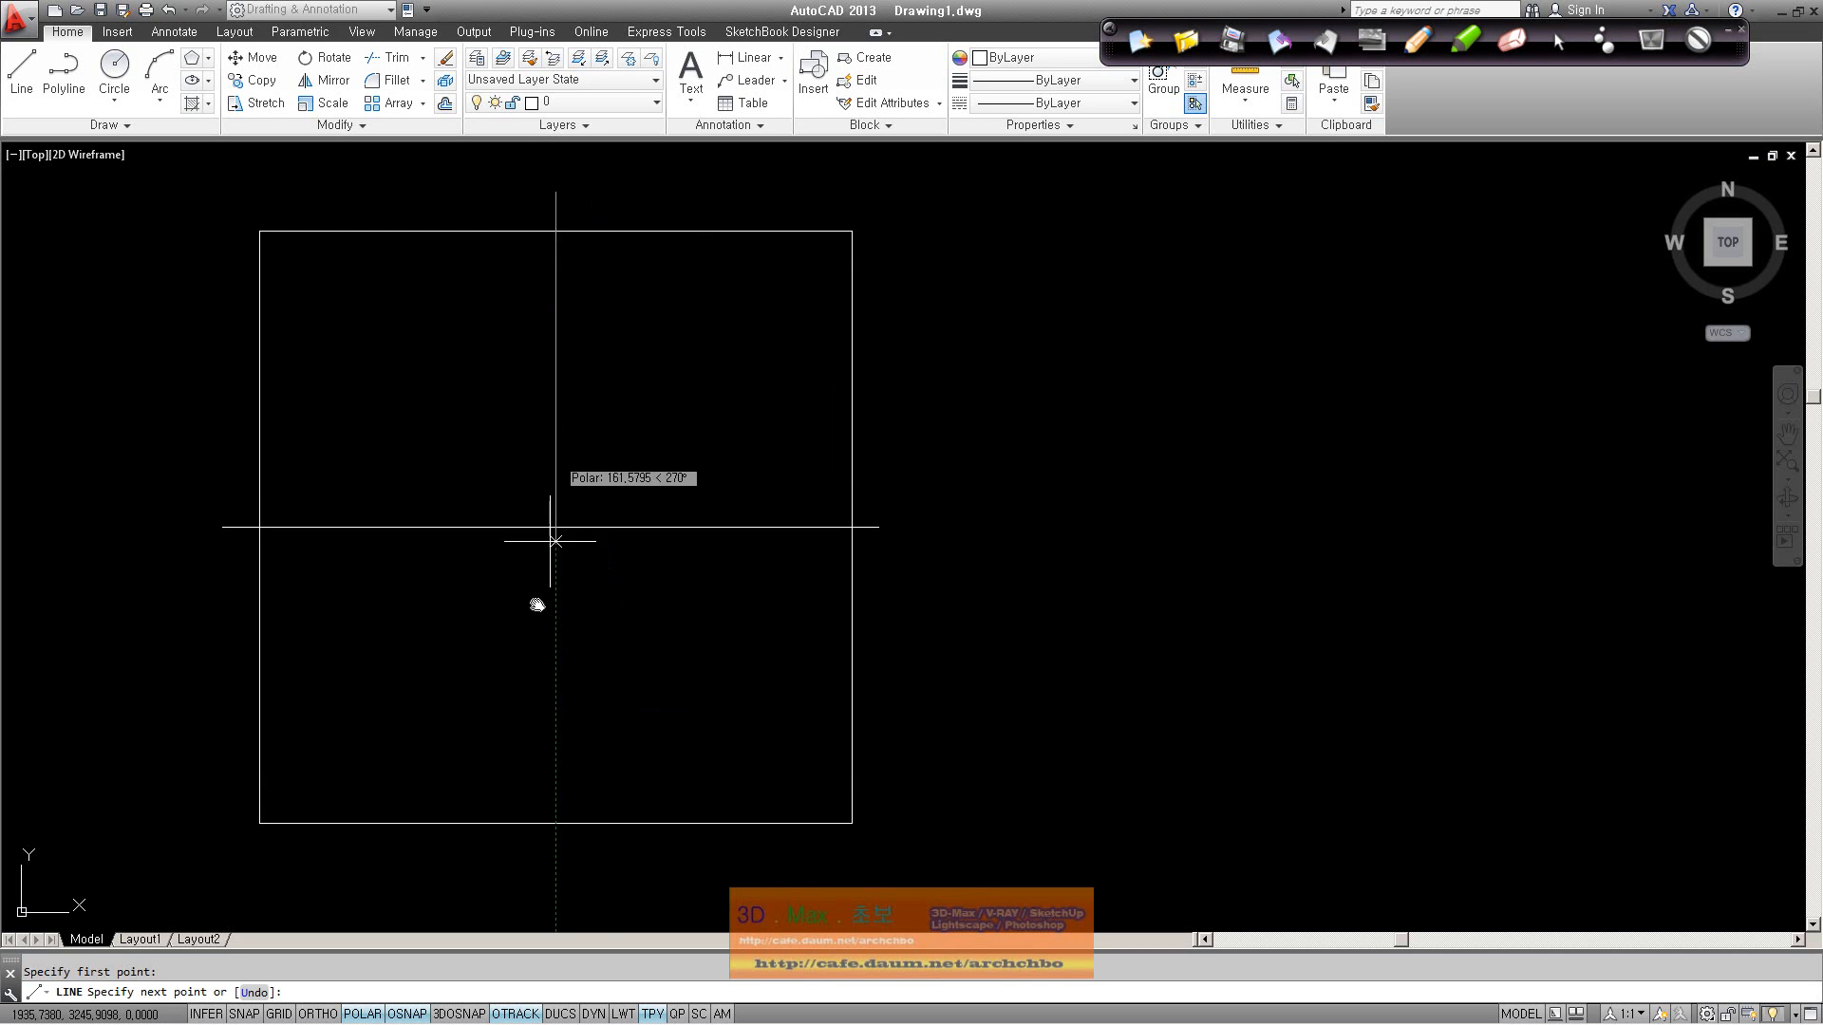
pyautogui.click(553, 852)
pyautogui.rightClick(557, 848)
pyautogui.click(622, 649)
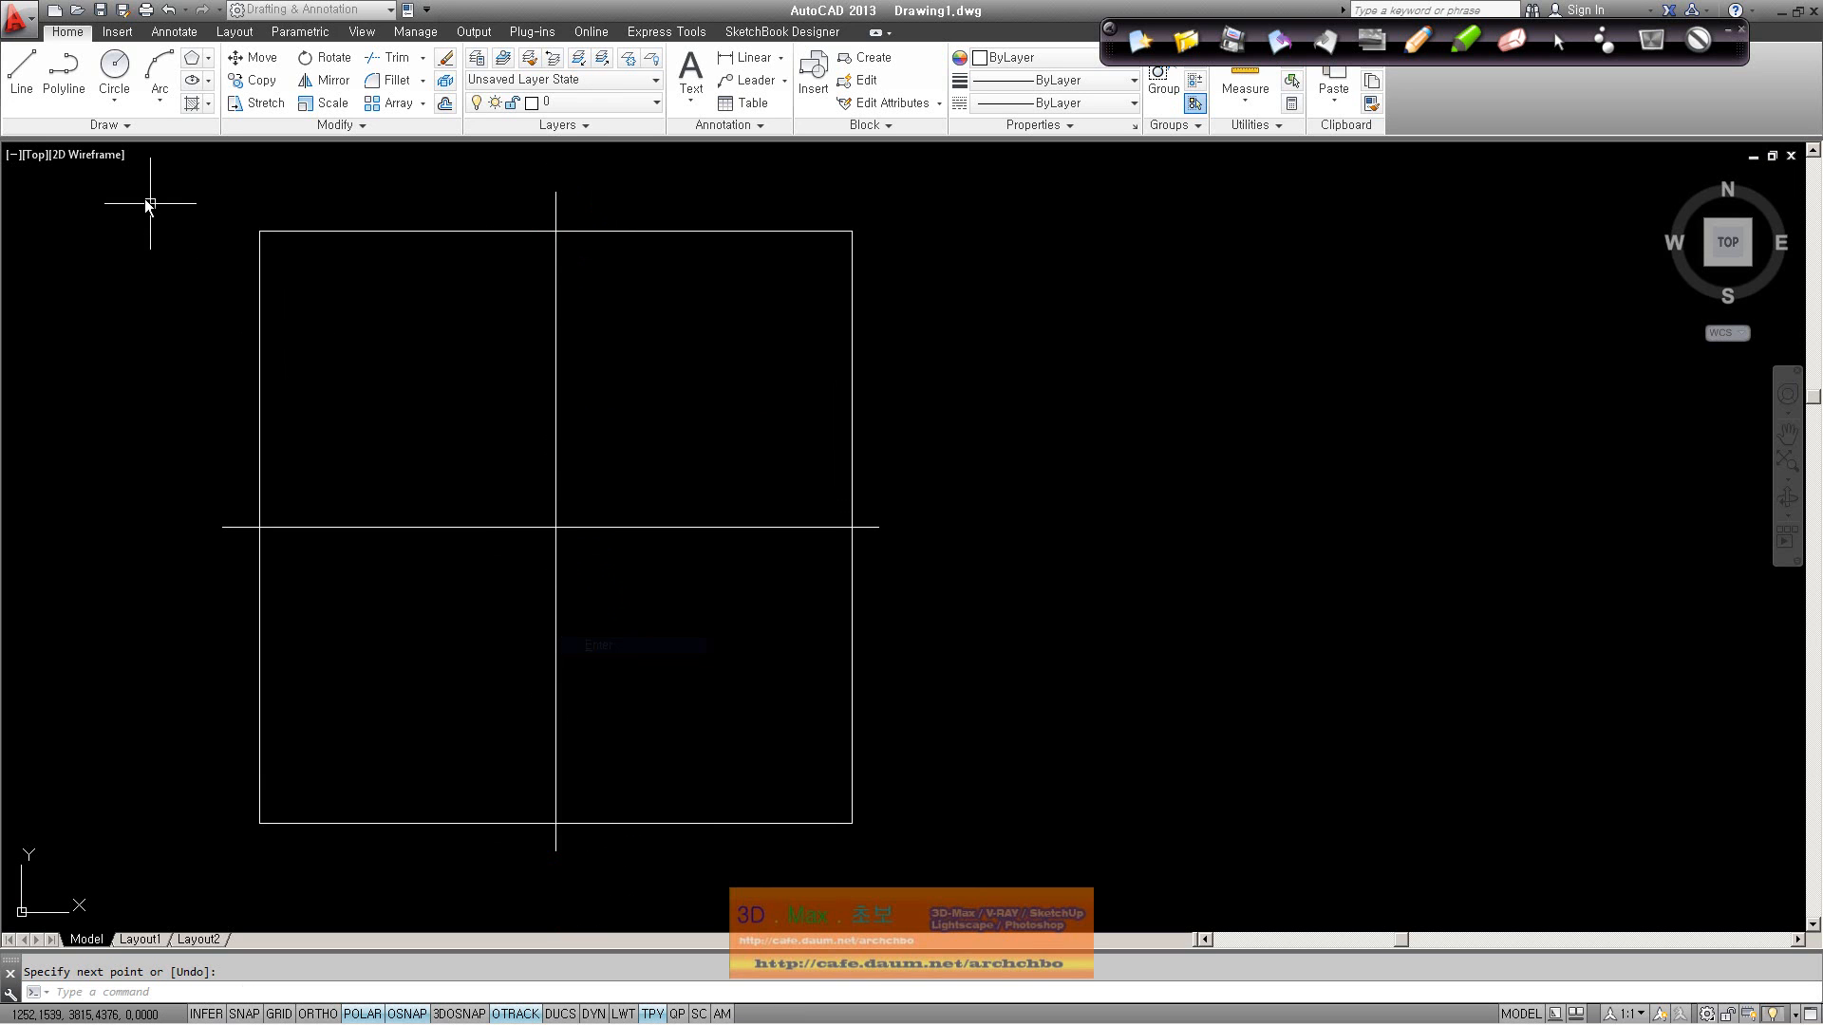
pyautogui.click(112, 100)
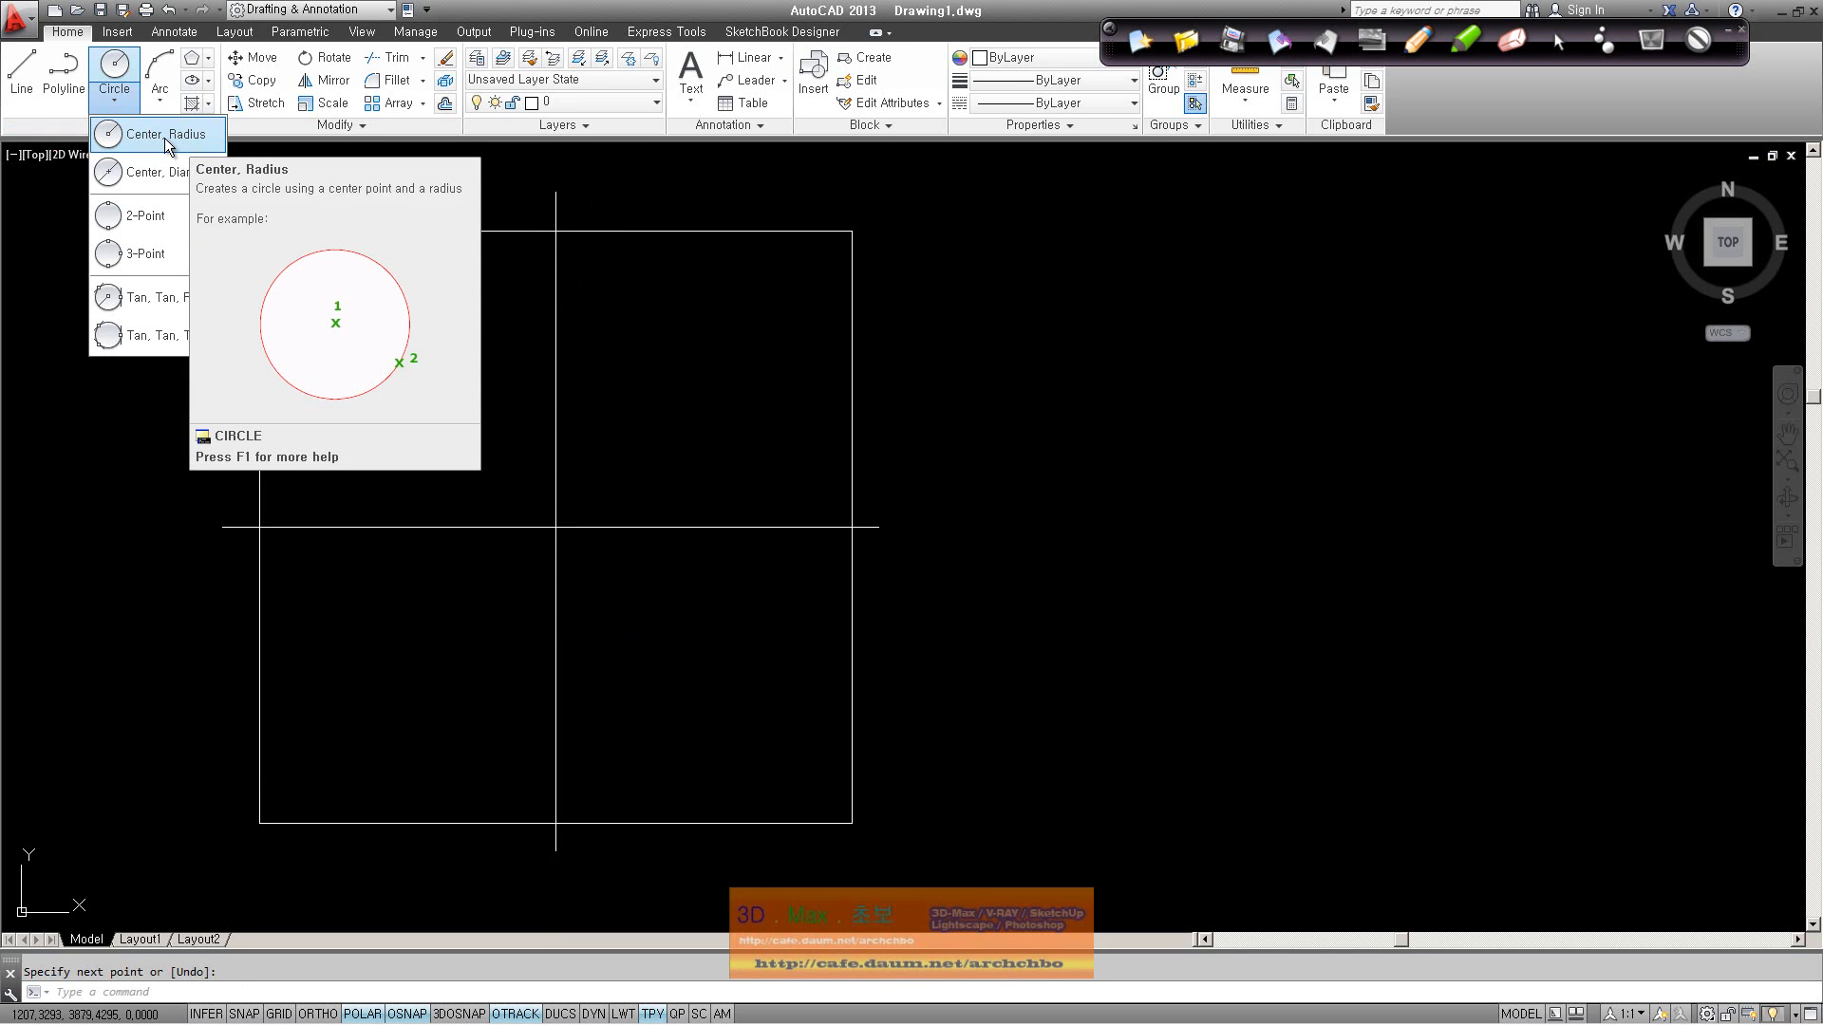
pyautogui.click(167, 138)
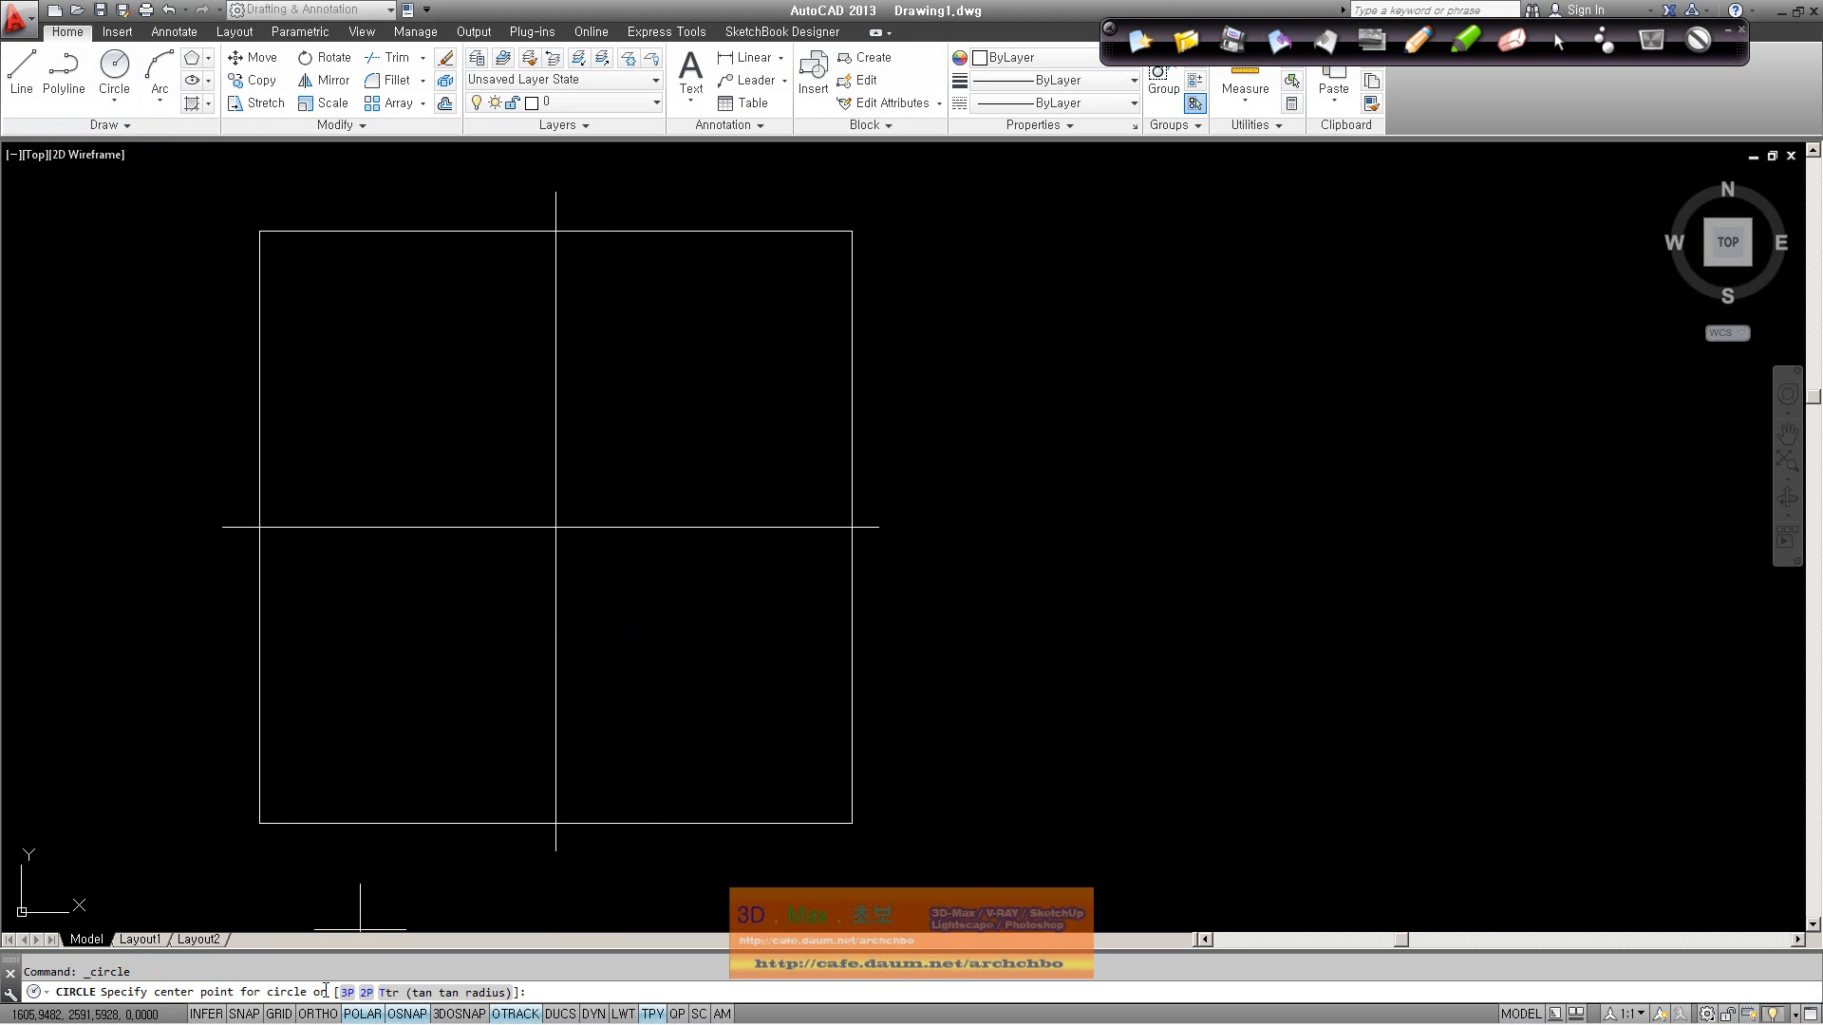
pyautogui.press('Escape')
# Step: Start a center-radius circle and turn off the Node, Quadrant and Extension object snaps
pyautogui.click(114, 101)
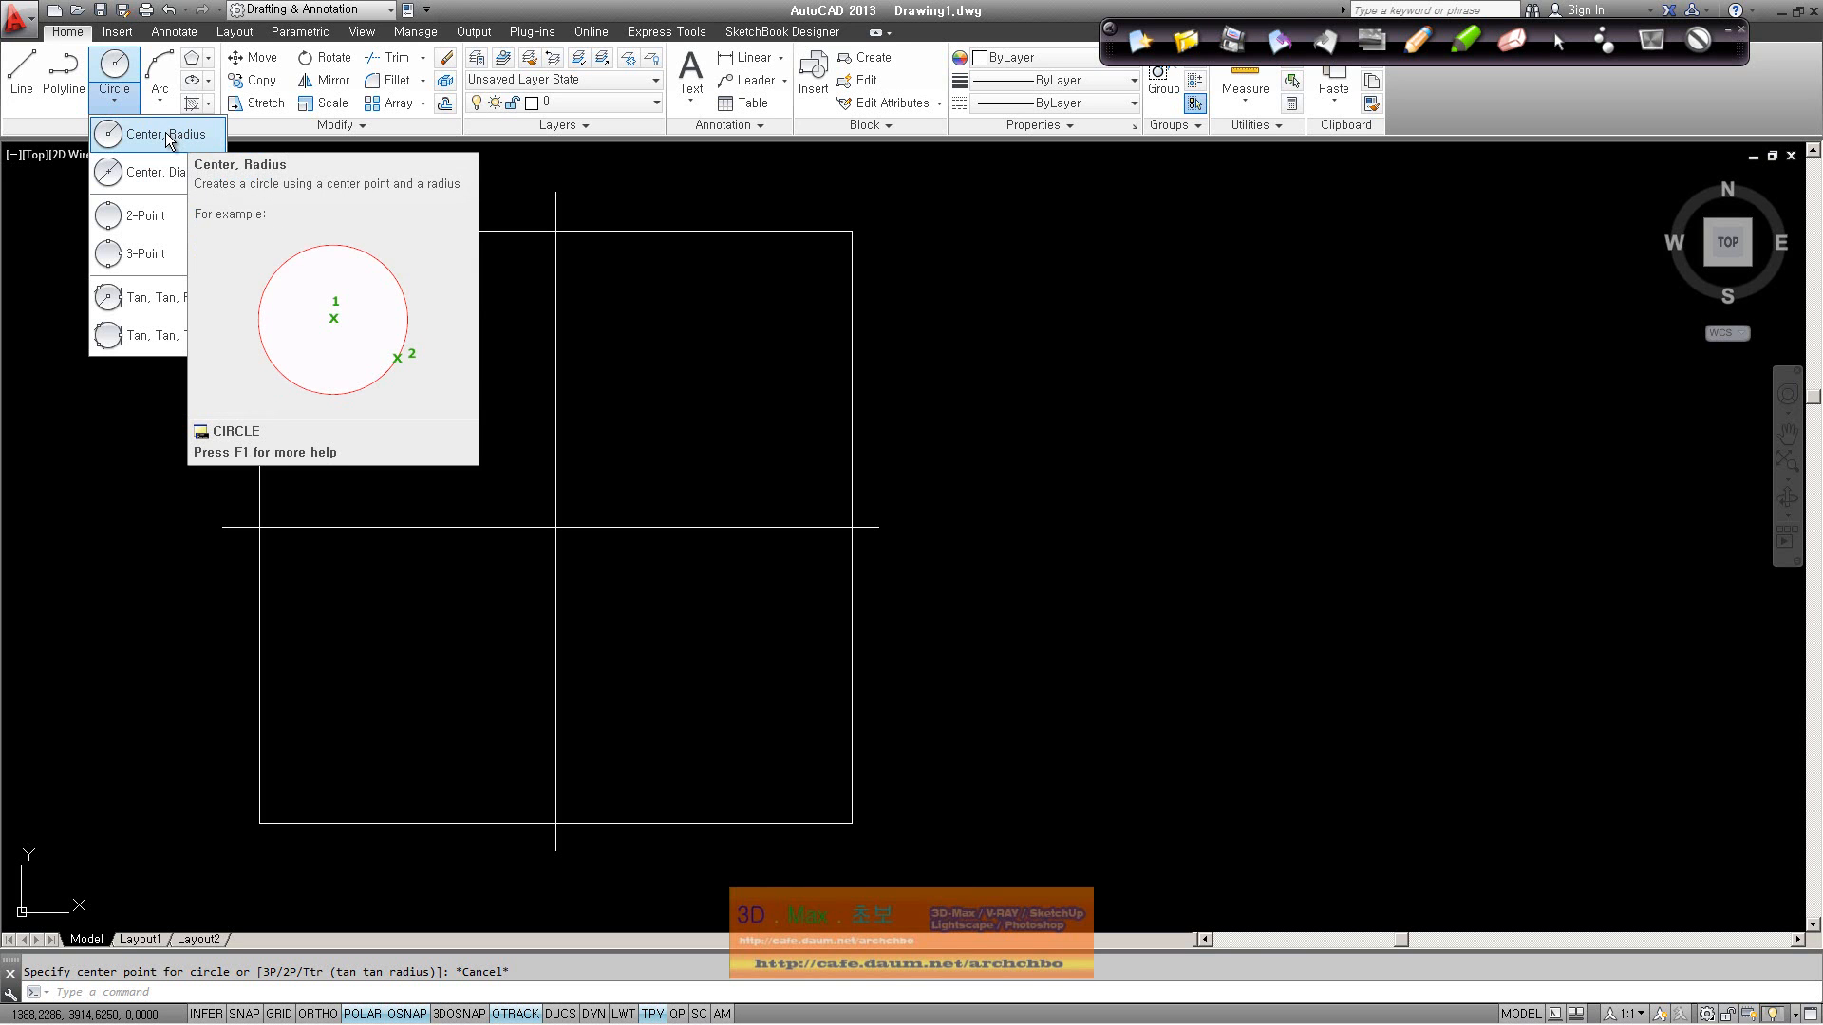
pyautogui.click(166, 135)
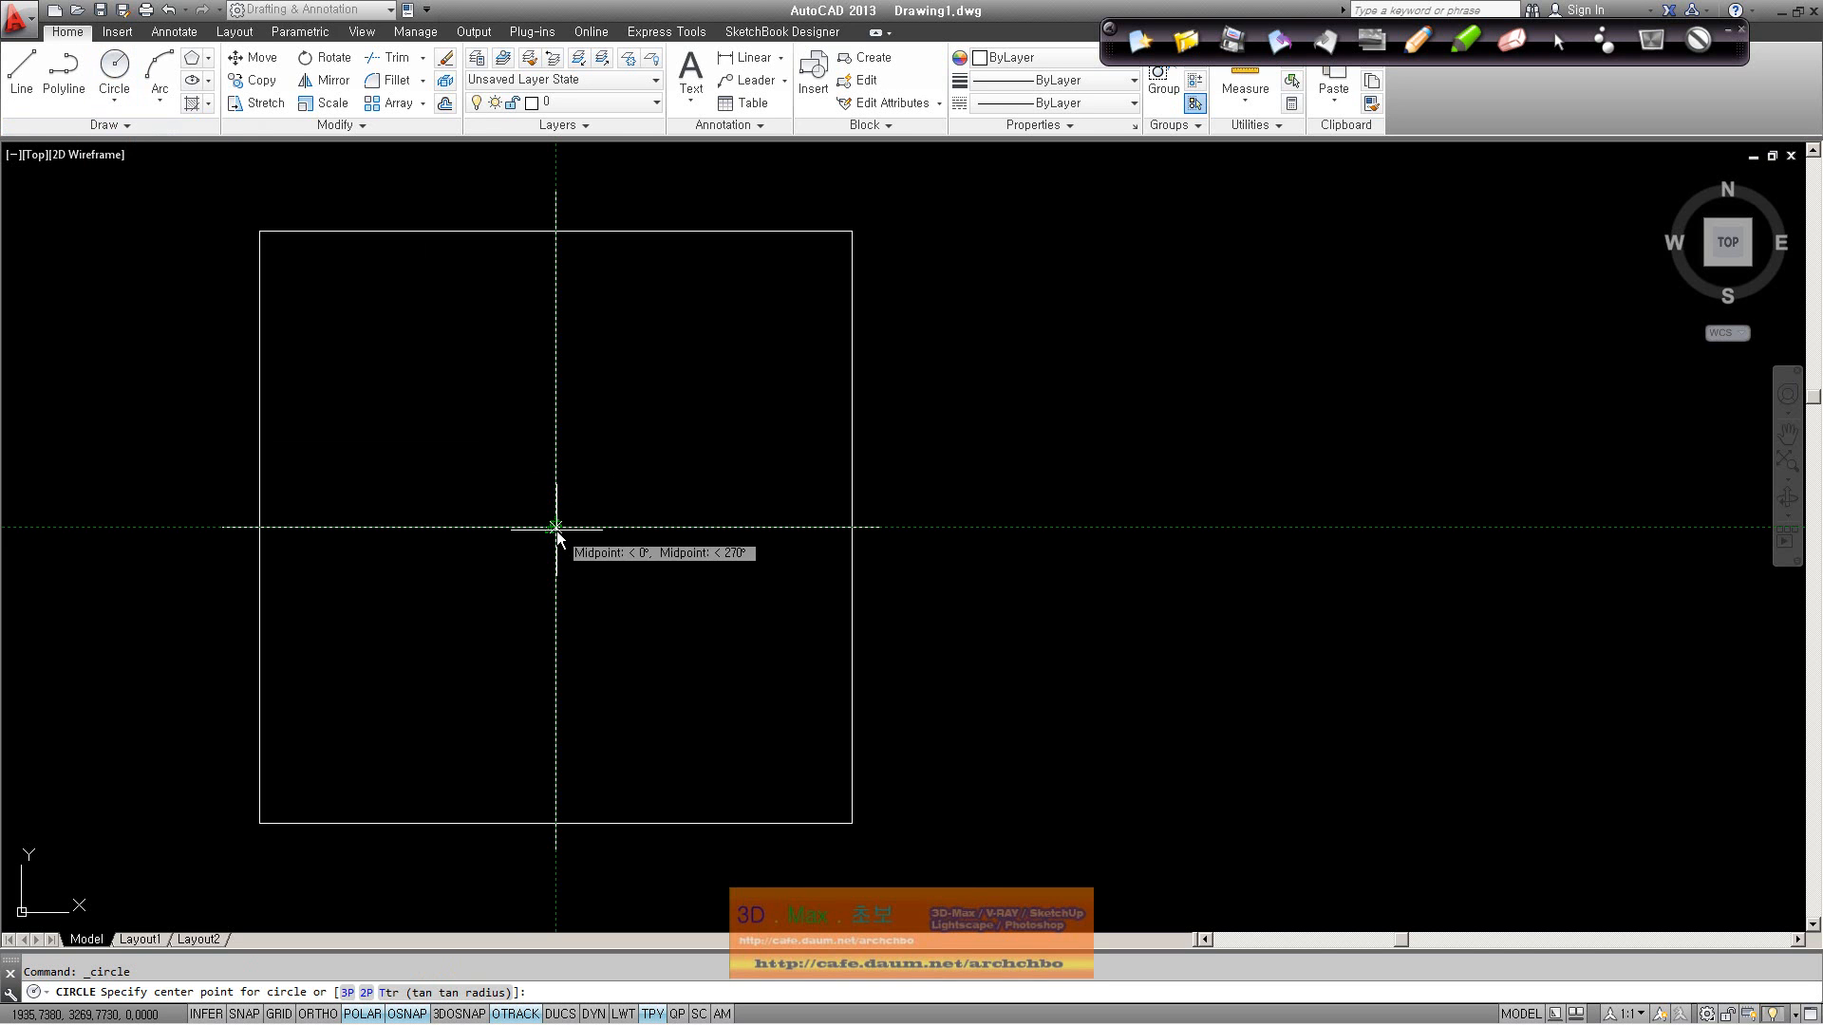
pyautogui.keyDown('shift'); pyautogui.rightClick(411, 902); pyautogui.keyUp('shift')
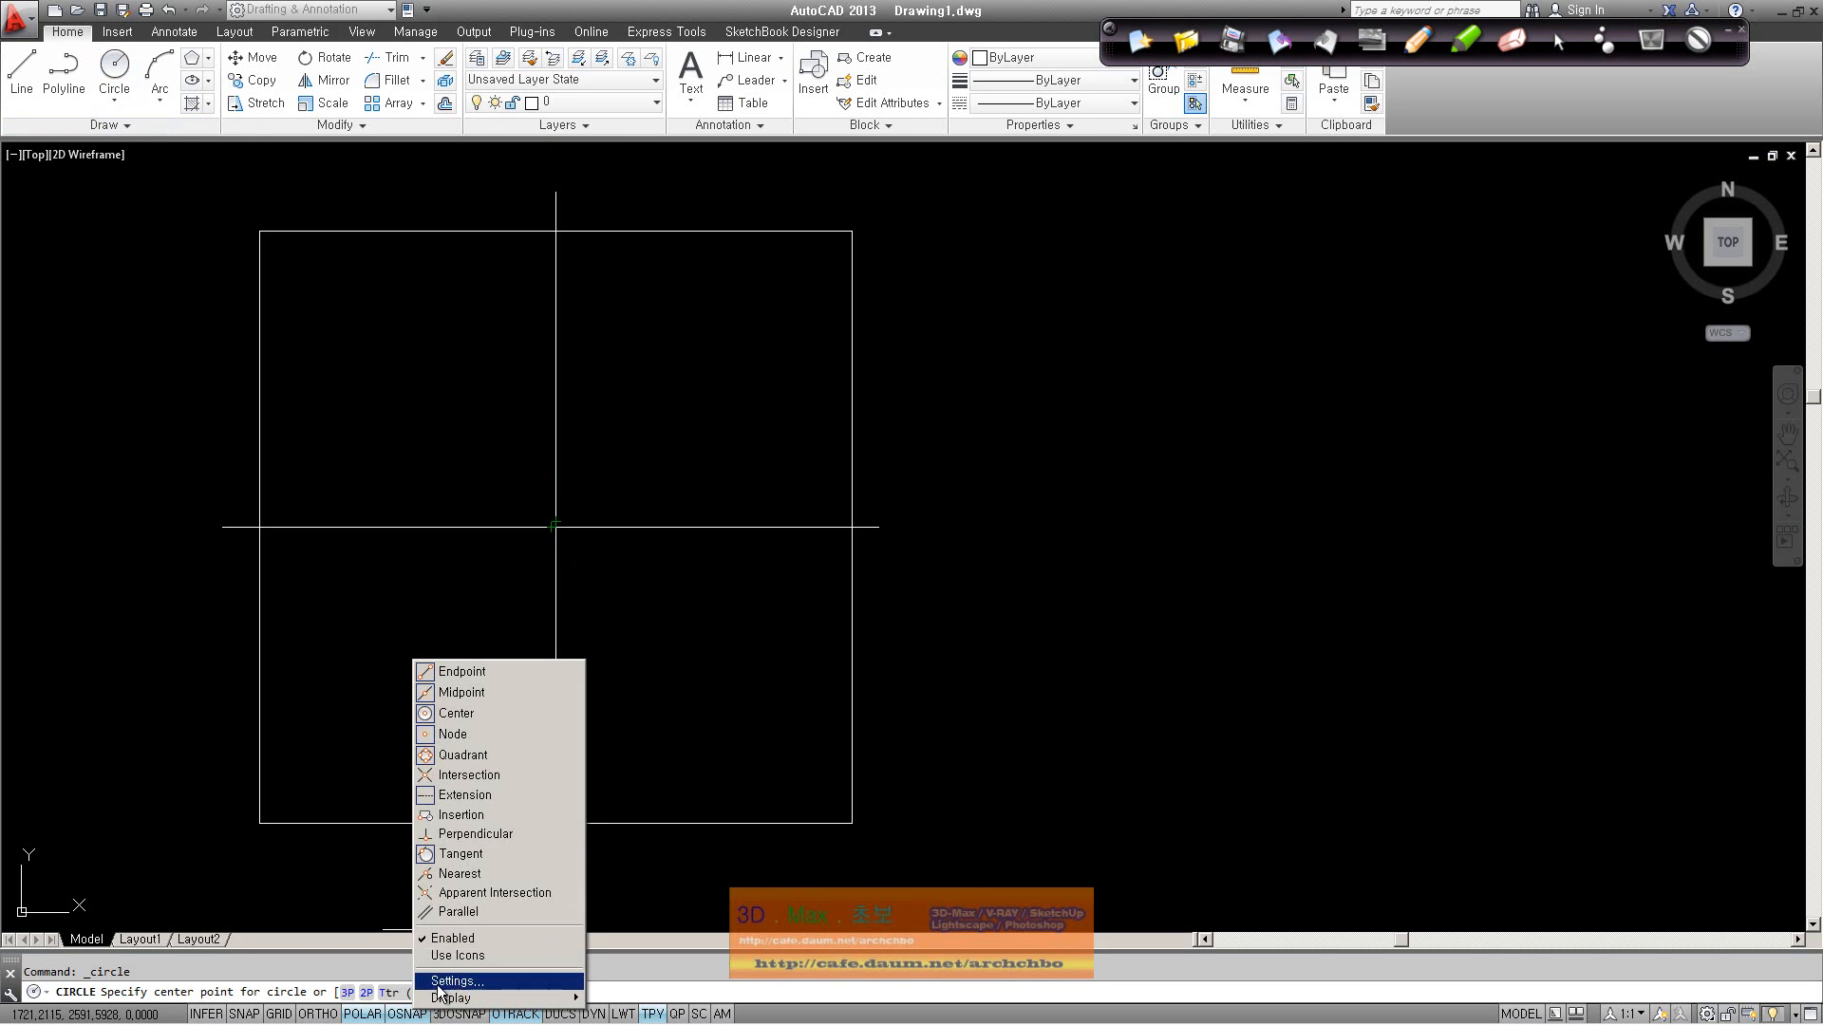
pyautogui.click(518, 735)
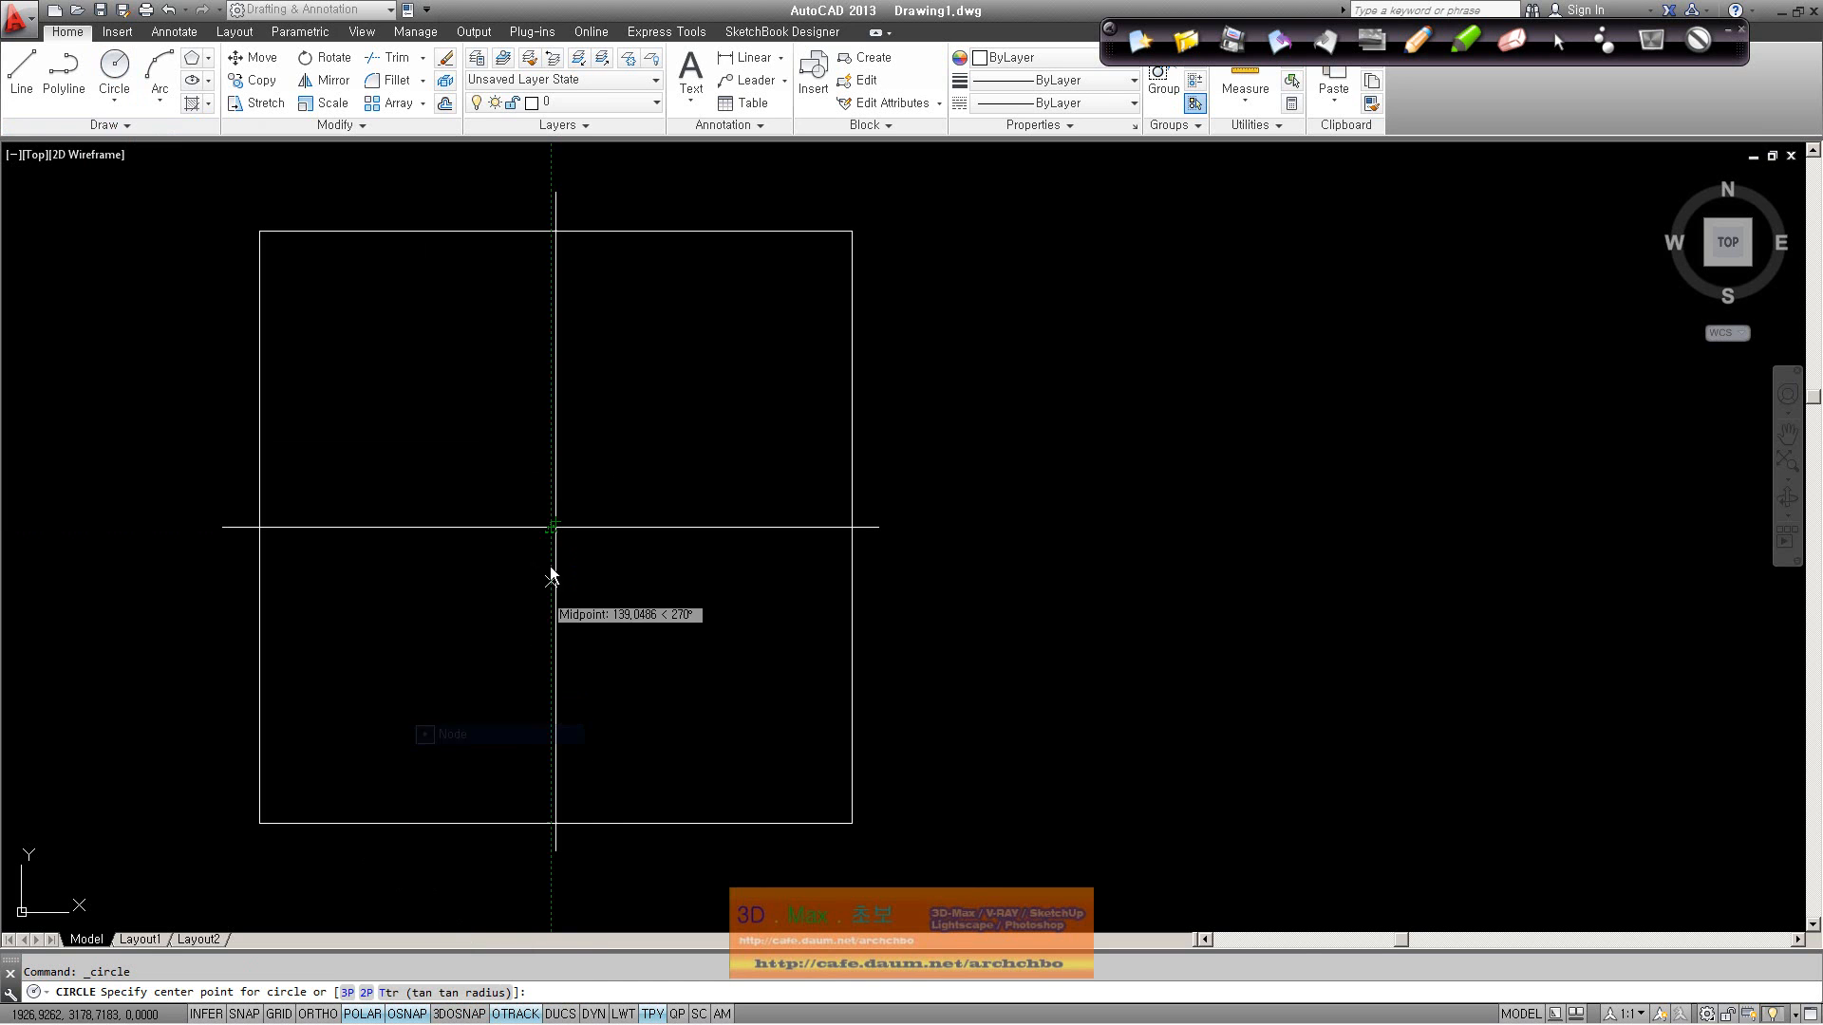
pyautogui.rightClick(408, 1016)
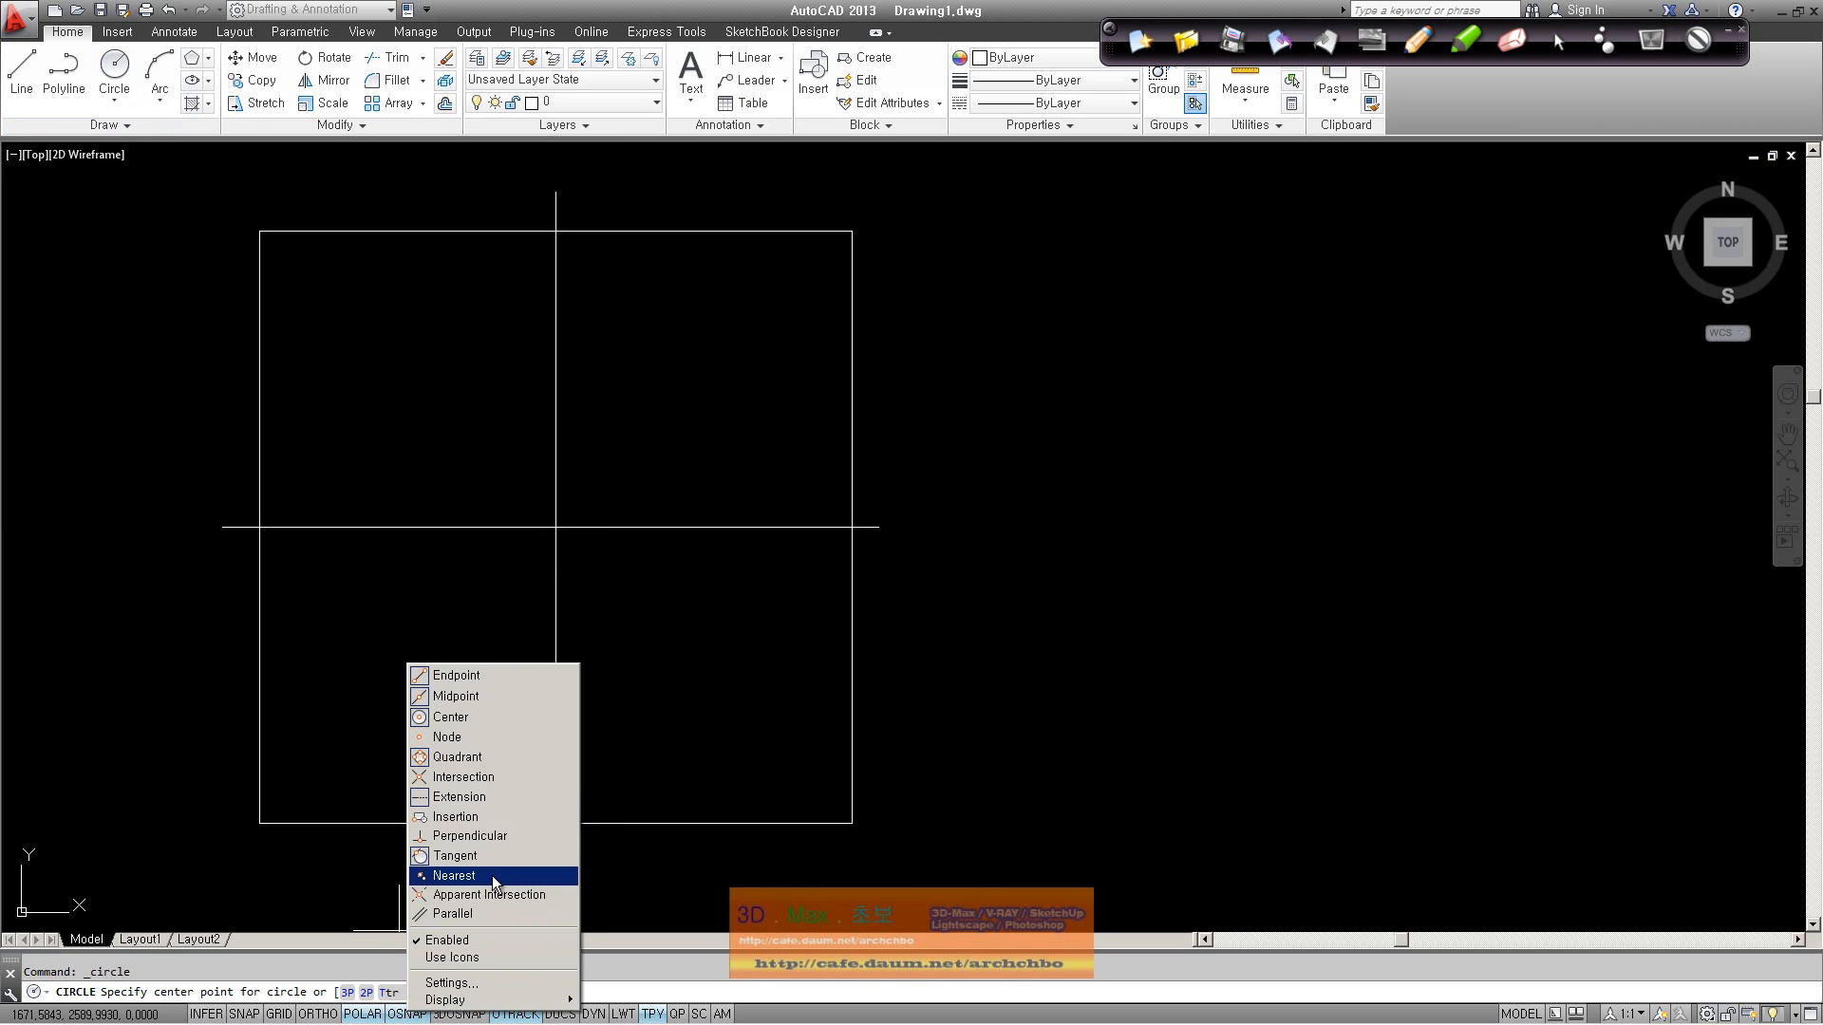
pyautogui.click(534, 756)
pyautogui.rightClick(406, 1014)
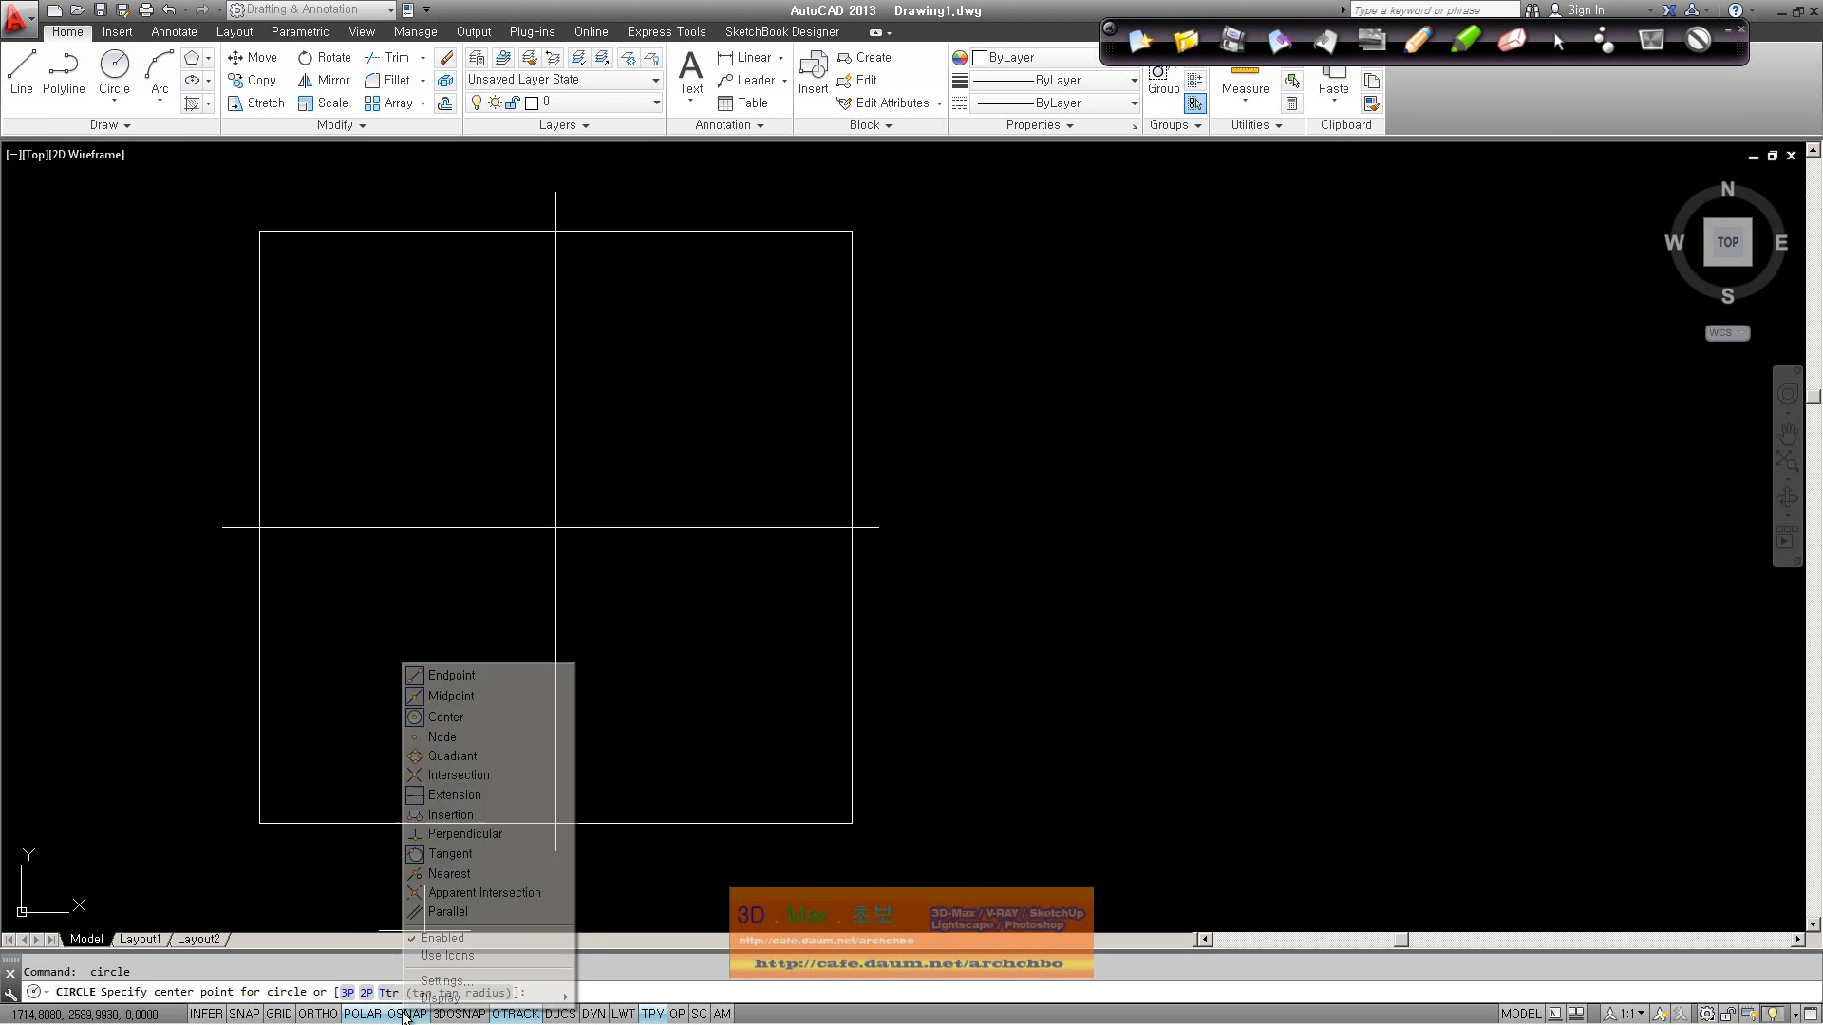
pyautogui.click(500, 796)
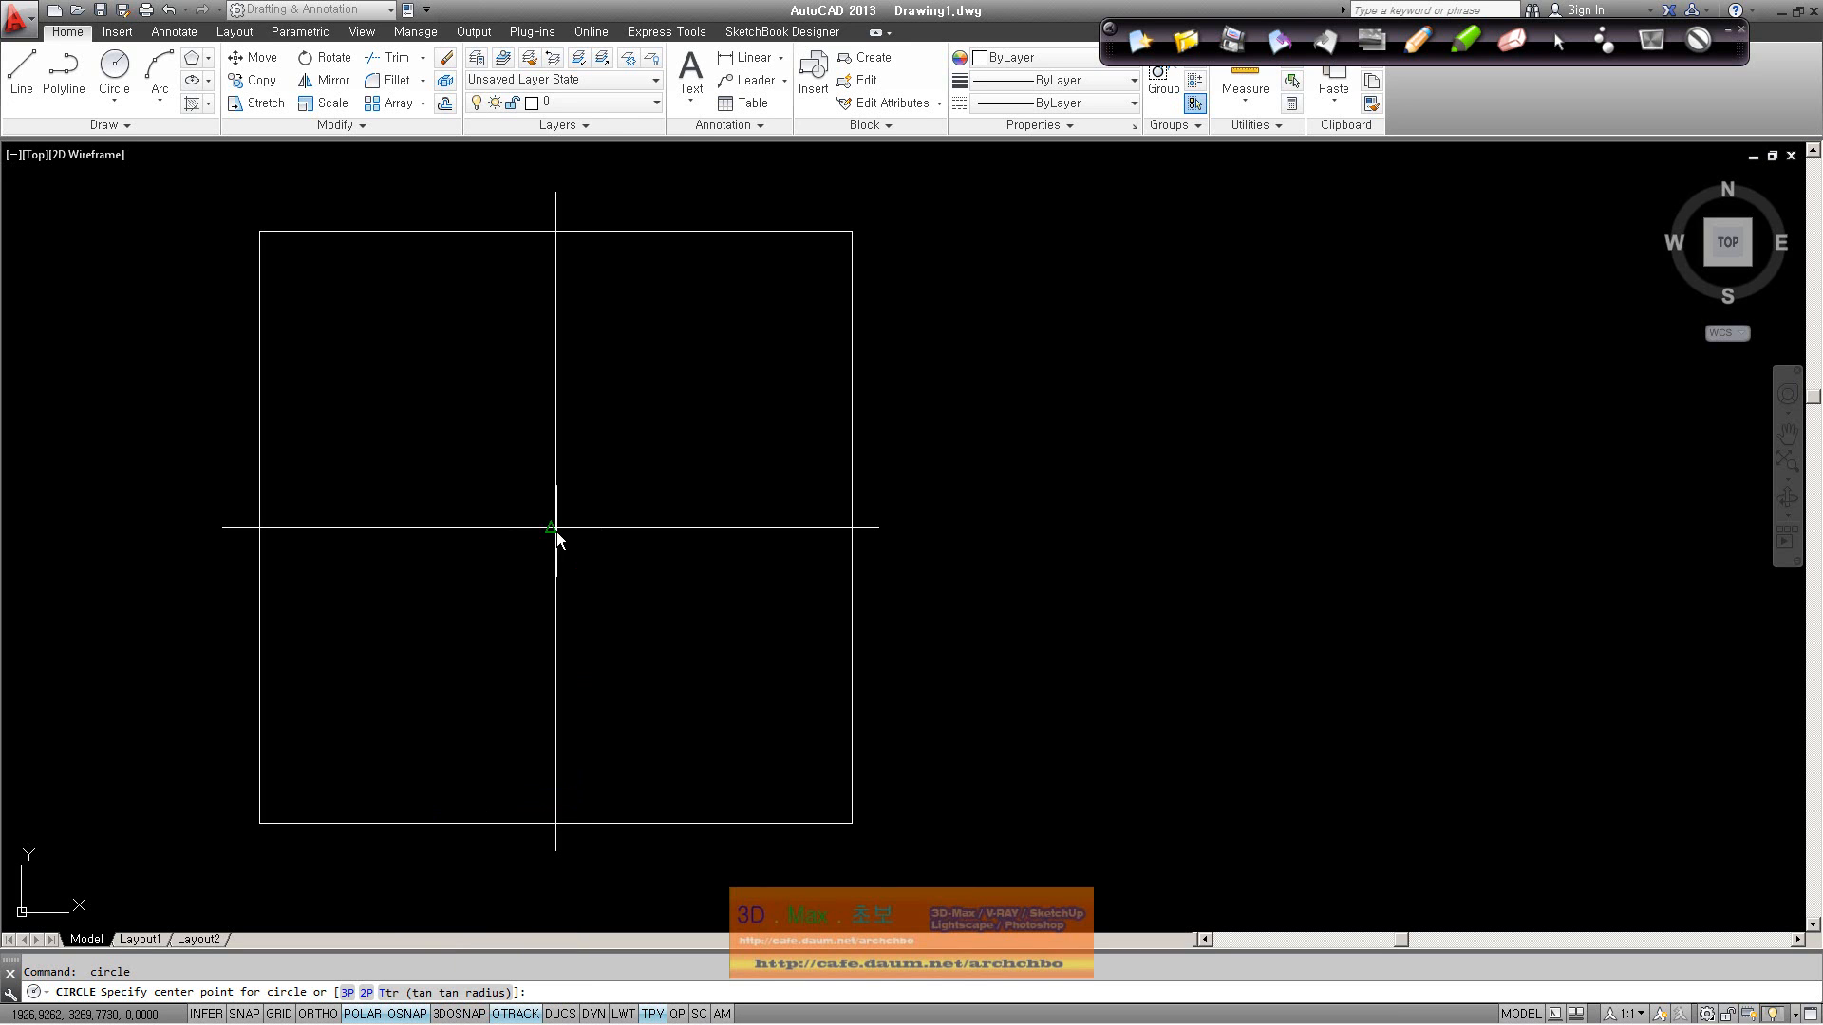
# Step: Turn off the Midpoint object snap and restart the center-radius circle at the centreline crossing
pyautogui.scroll(4, 560, 528)
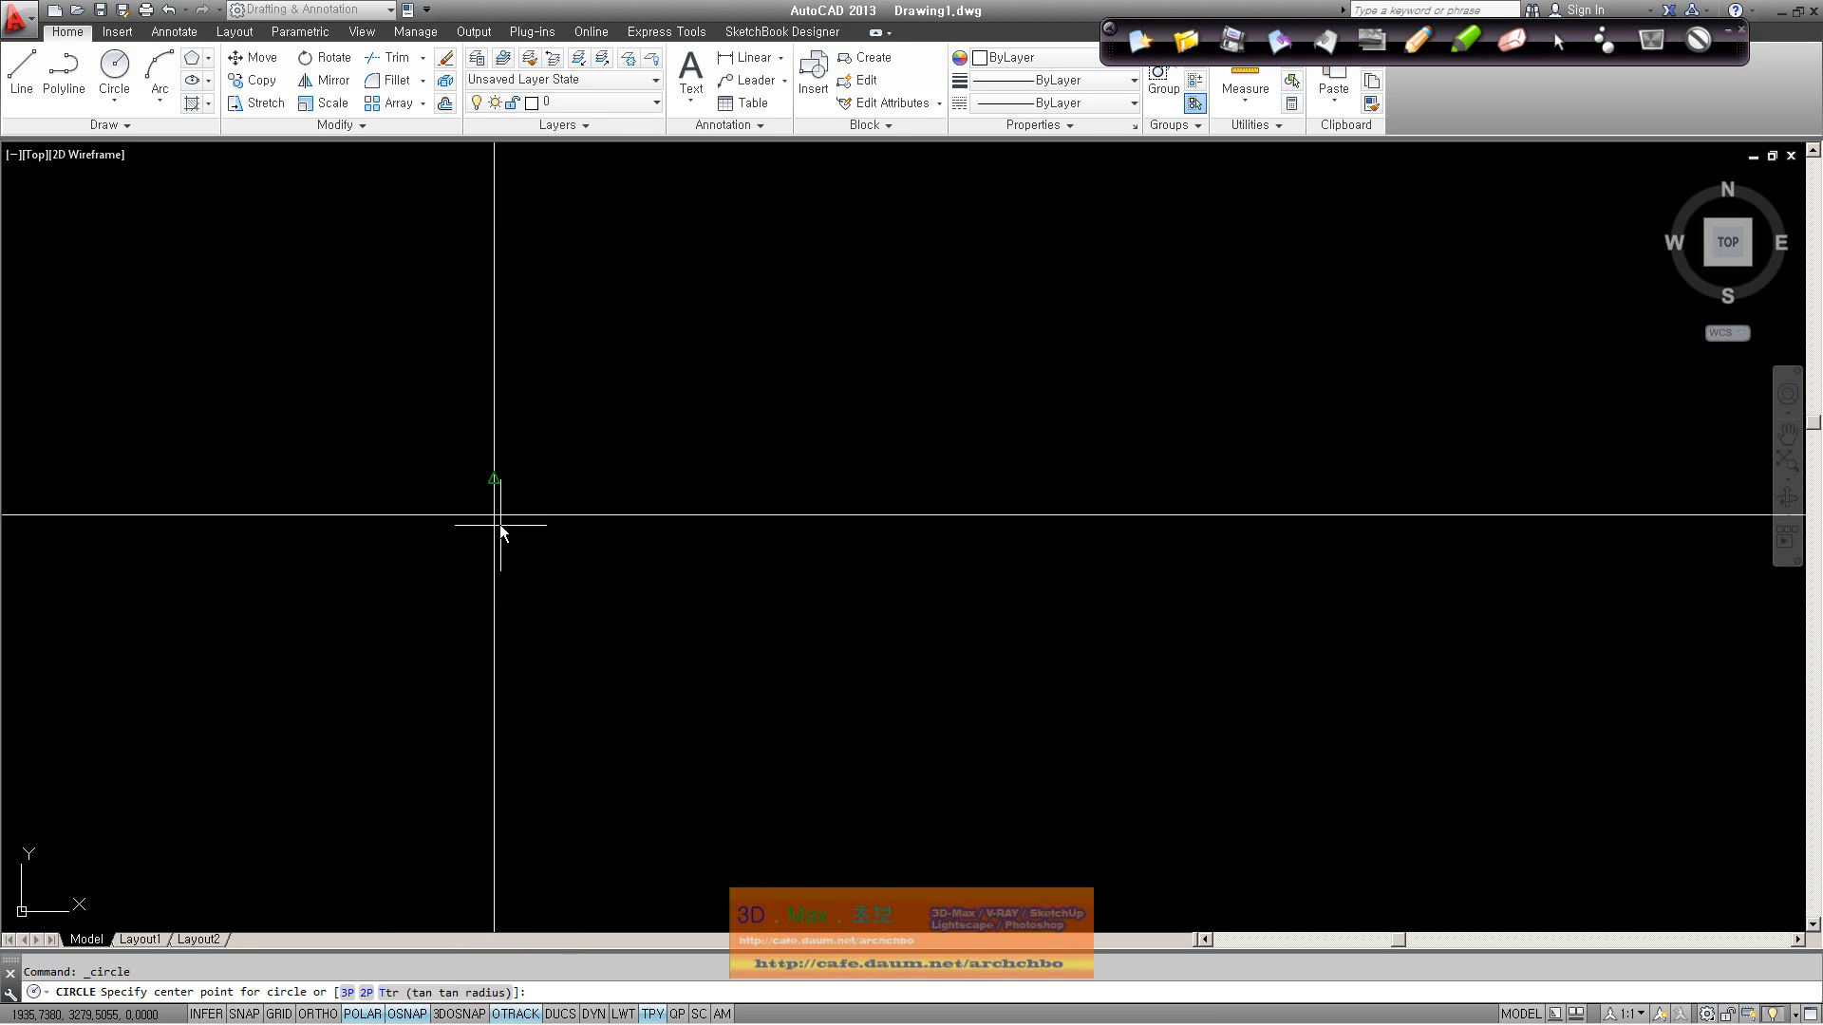
pyautogui.keyDown('shift'); pyautogui.rightClick(412, 987); pyautogui.keyUp('shift')
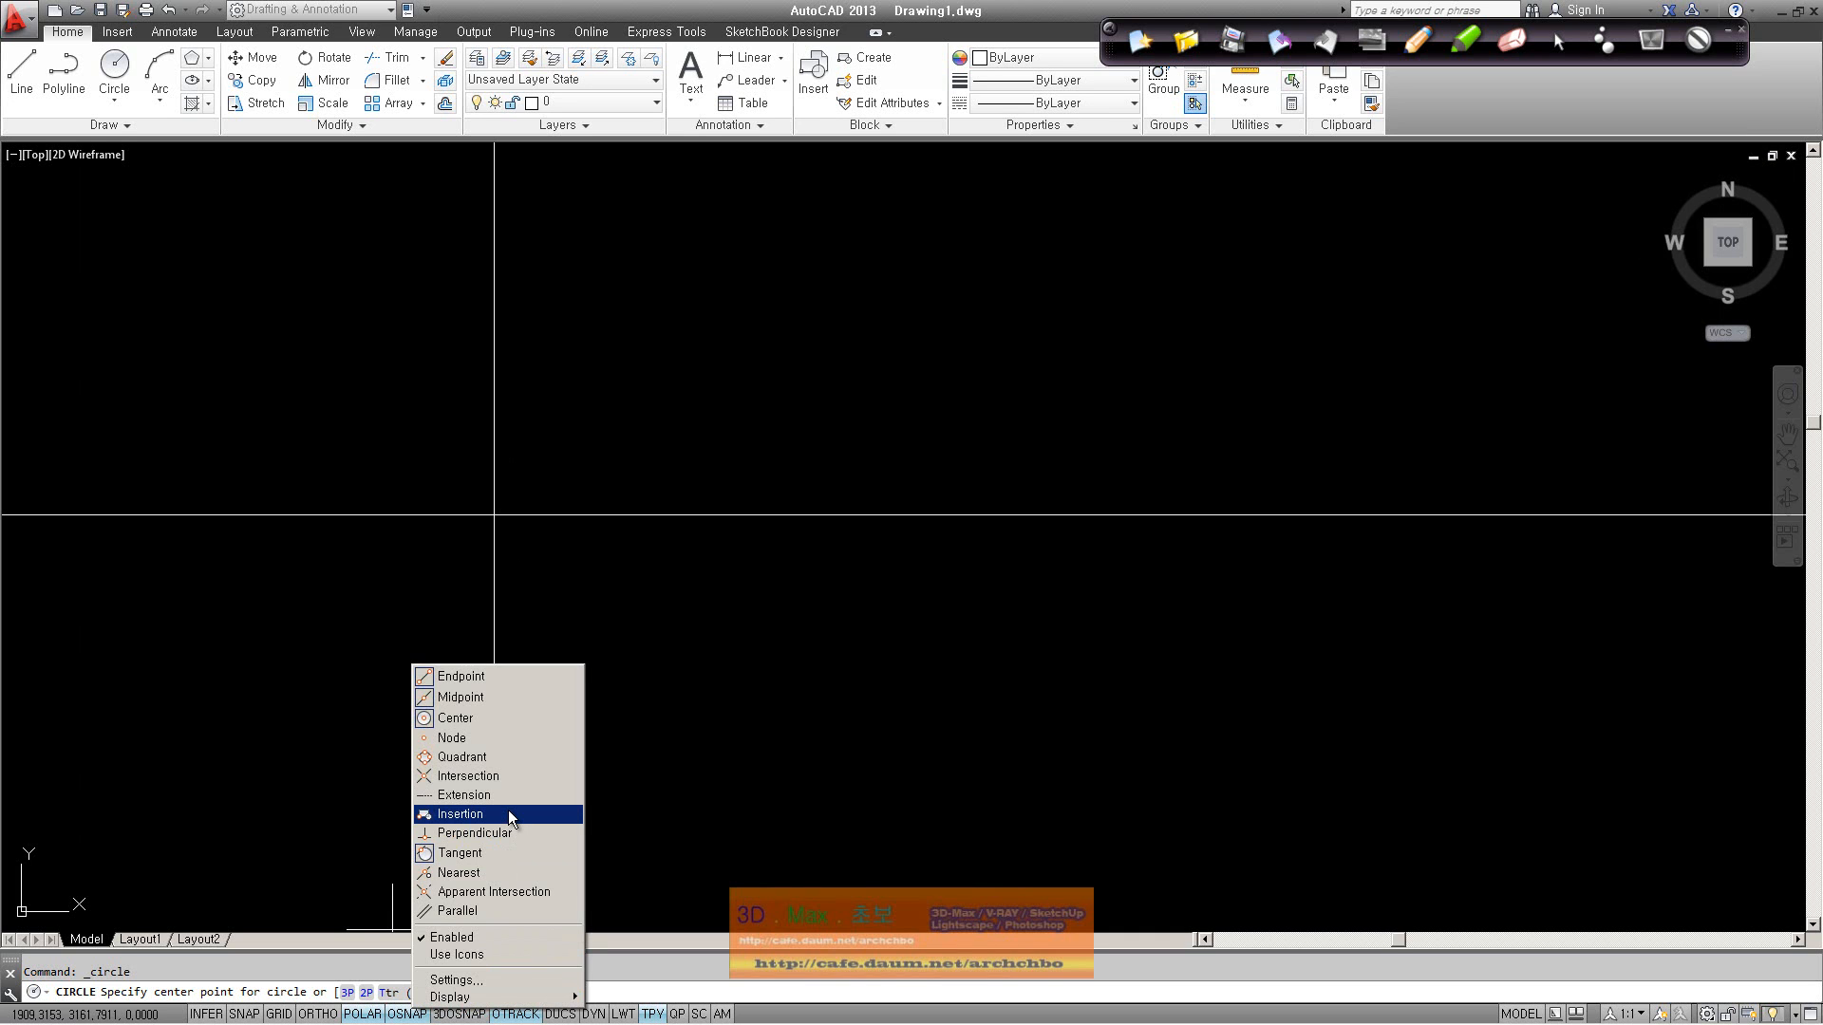
pyautogui.click(514, 698)
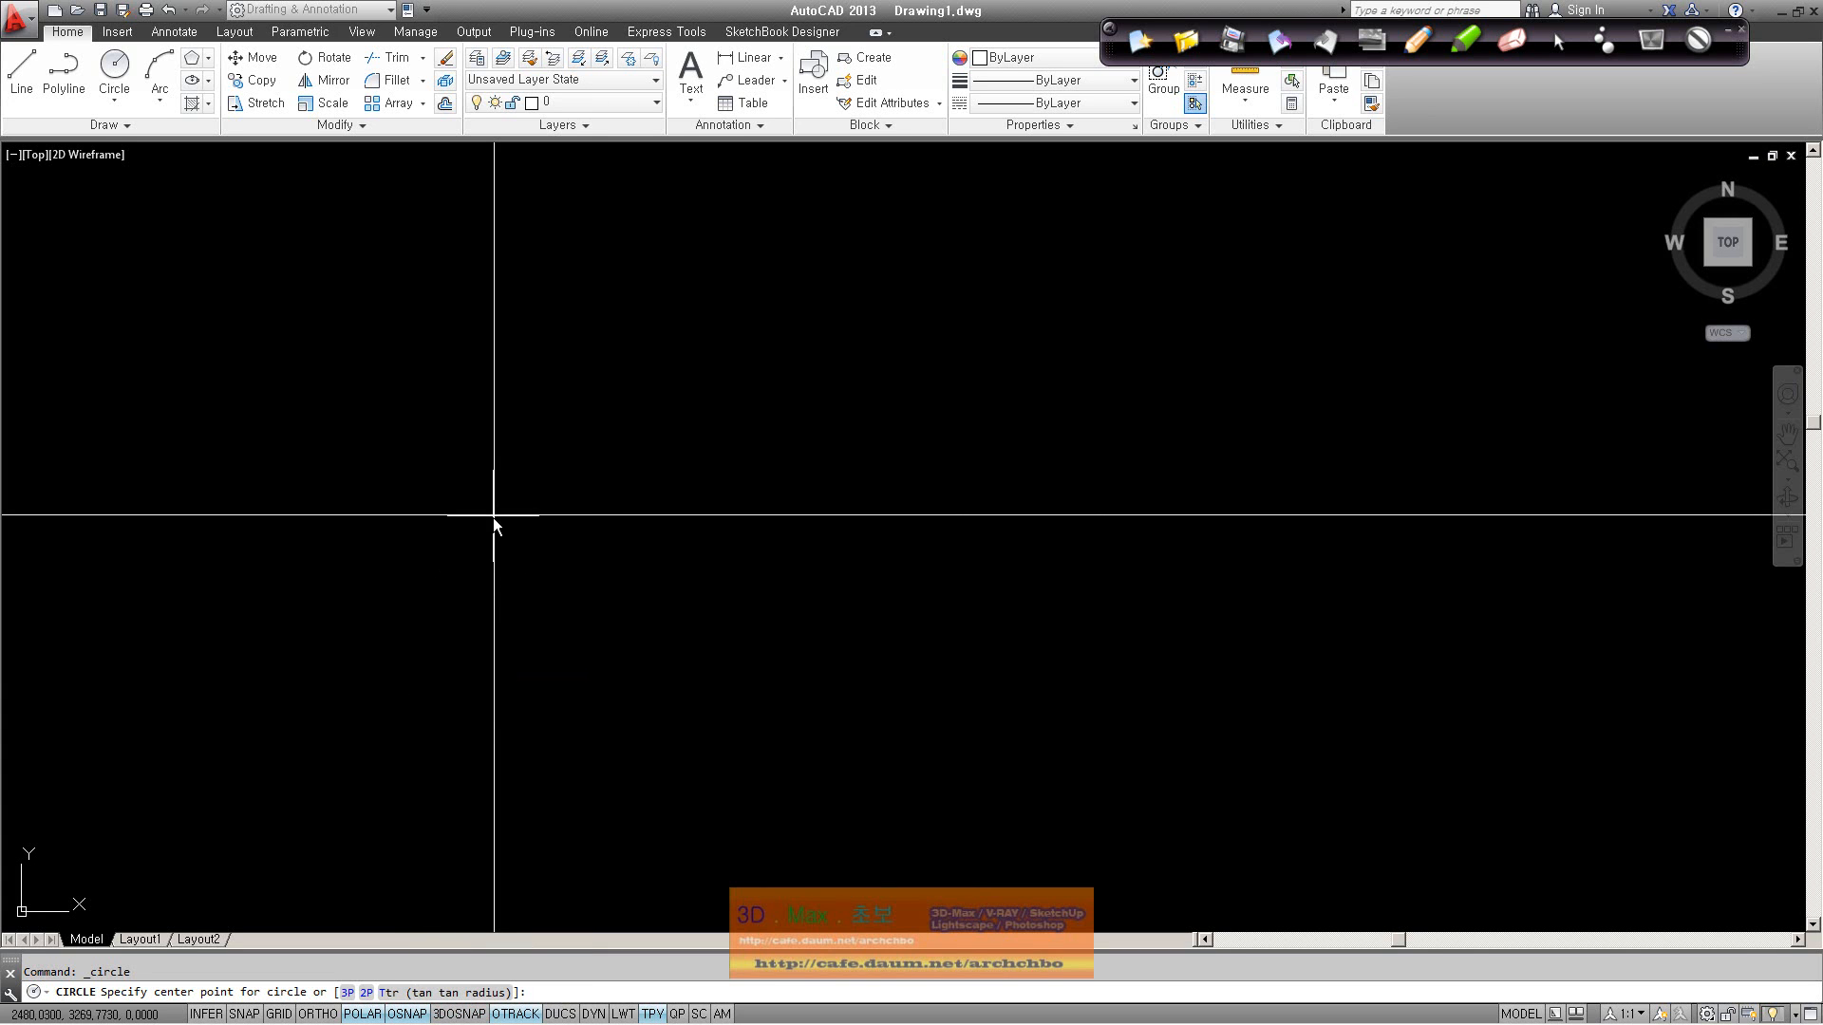
pyautogui.click(116, 101)
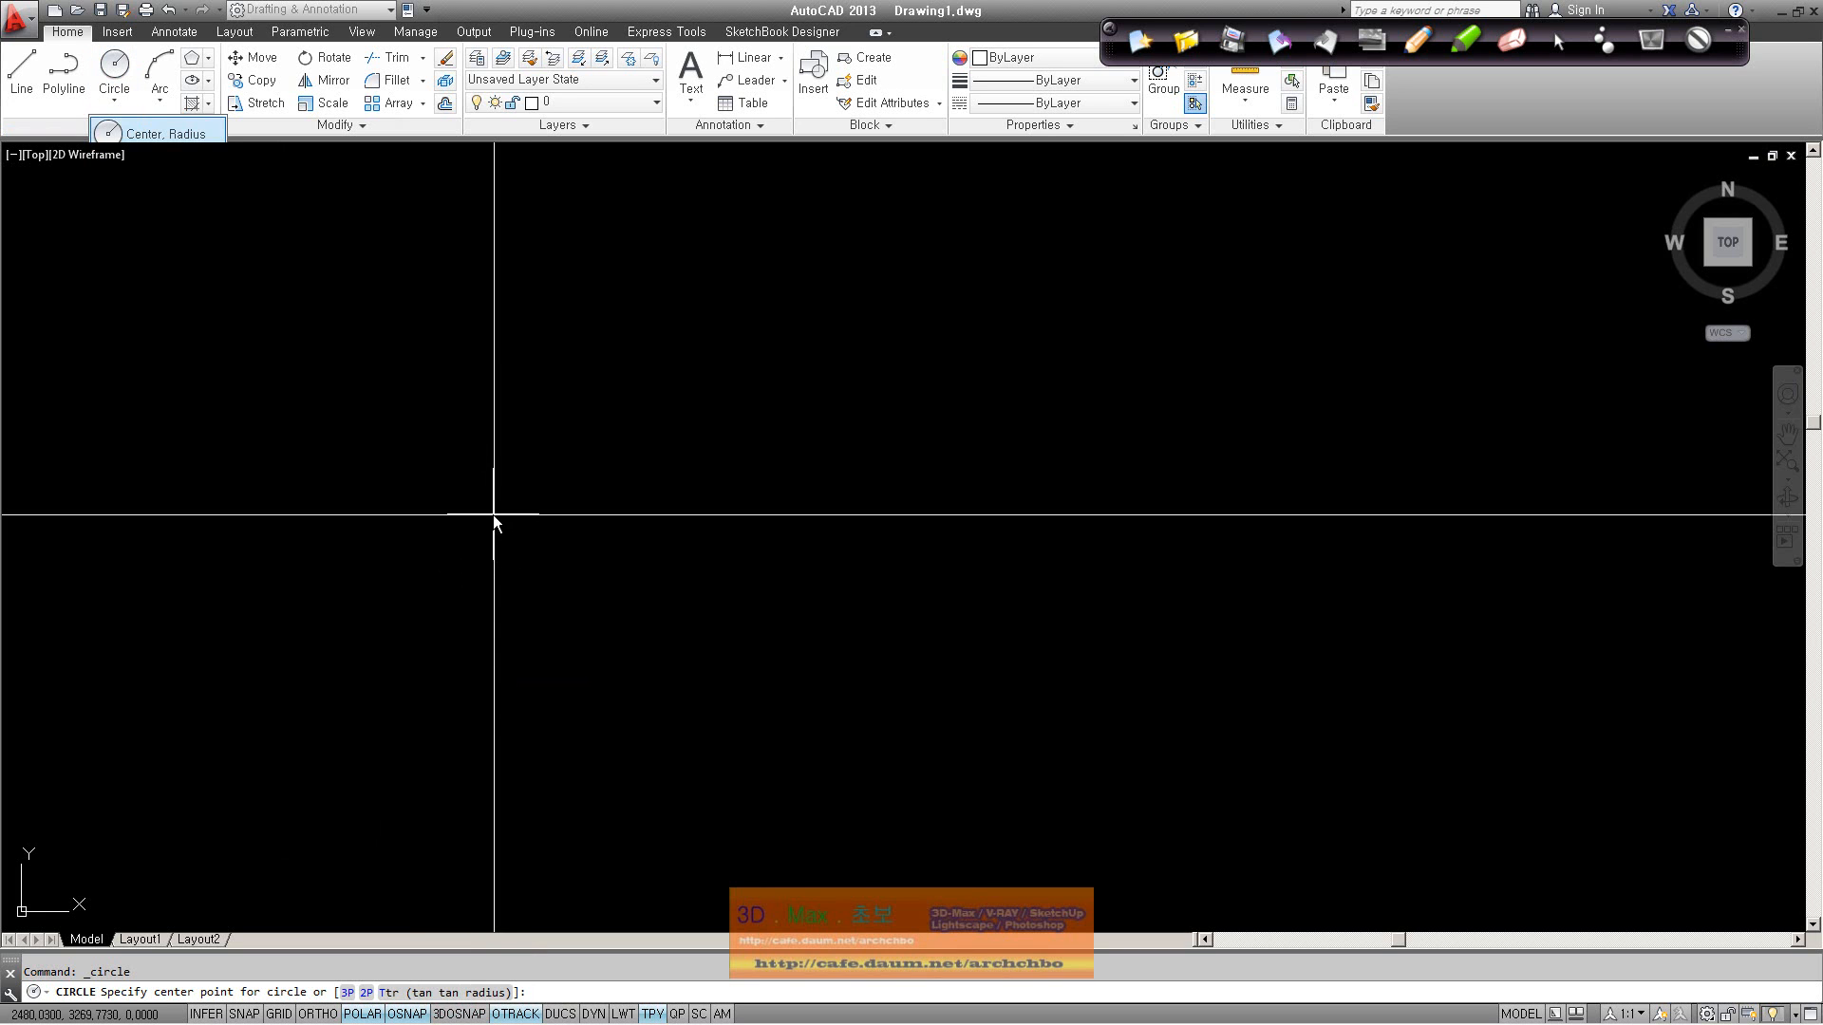
pyautogui.scroll(-6, 513, 725)
pyautogui.moveTo(546, 680); pyautogui.dragTo(570, 516, button='middle')
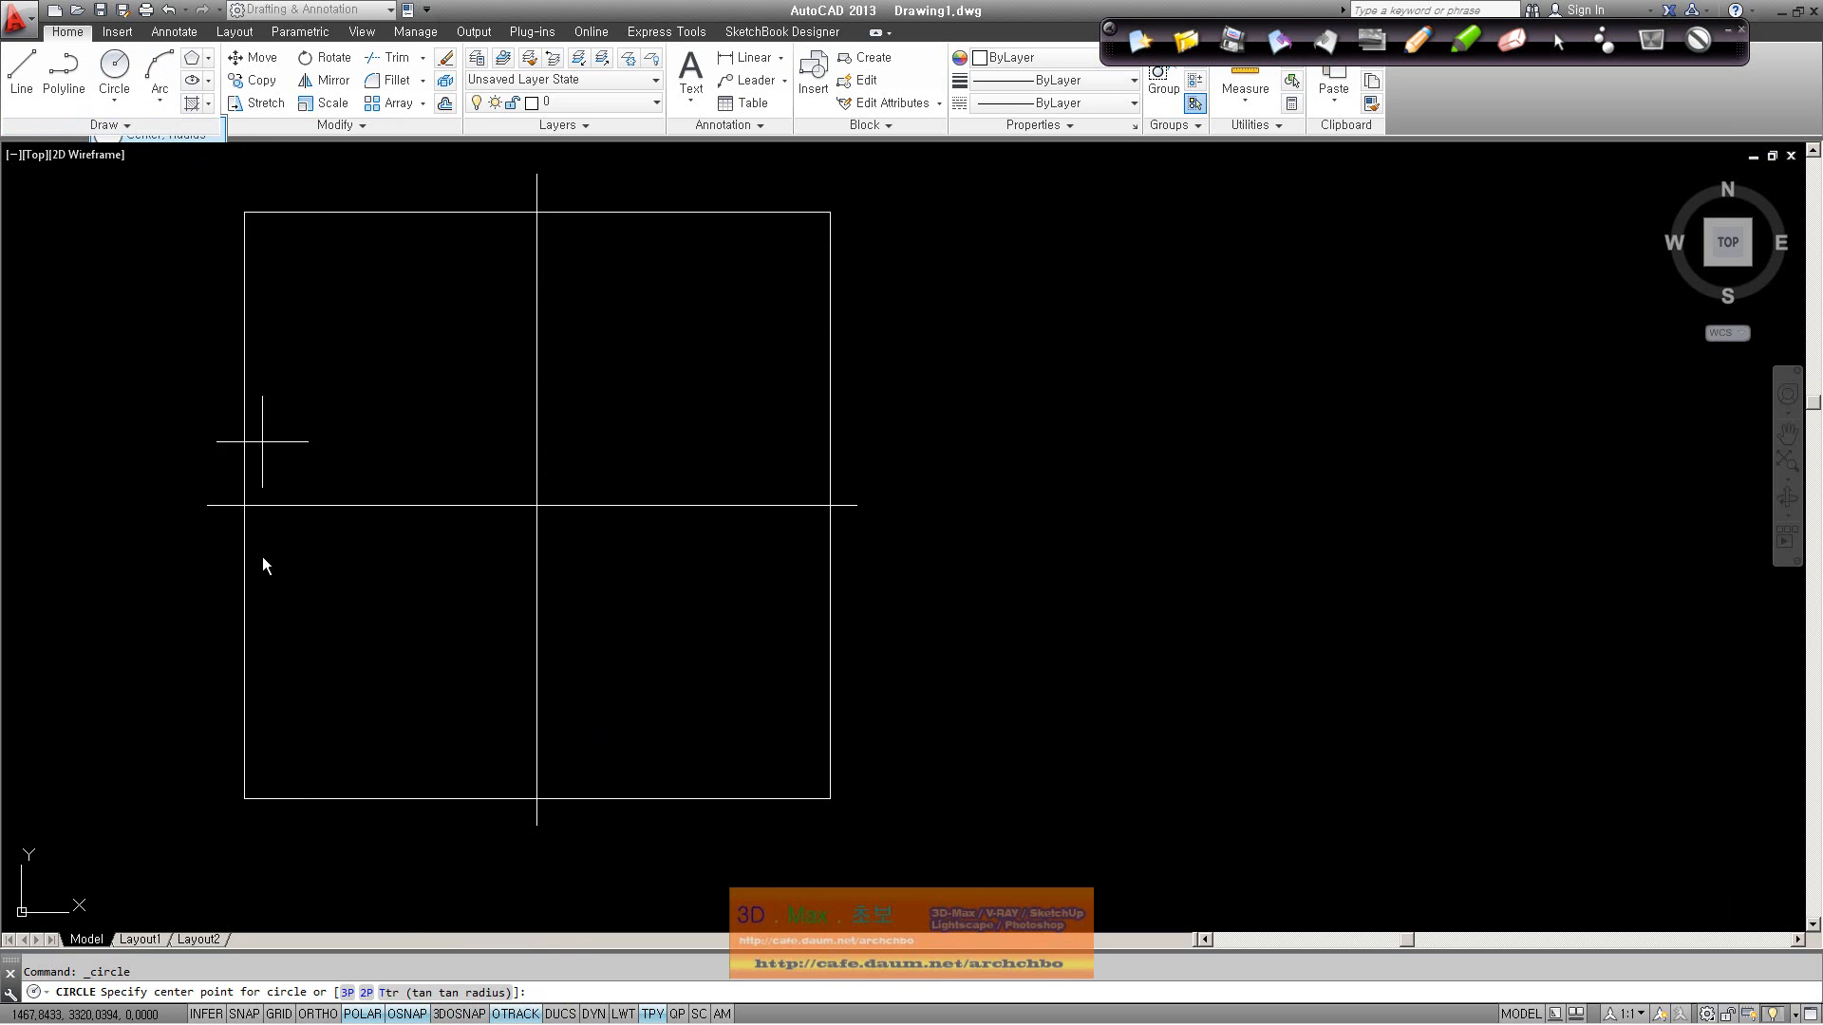
# Step: Turn on the Insertion, Node and Midpoint object snaps while the circle command is running
pyautogui.keyDown('shift'); pyautogui.rightClick(408, 926); pyautogui.keyUp('shift')
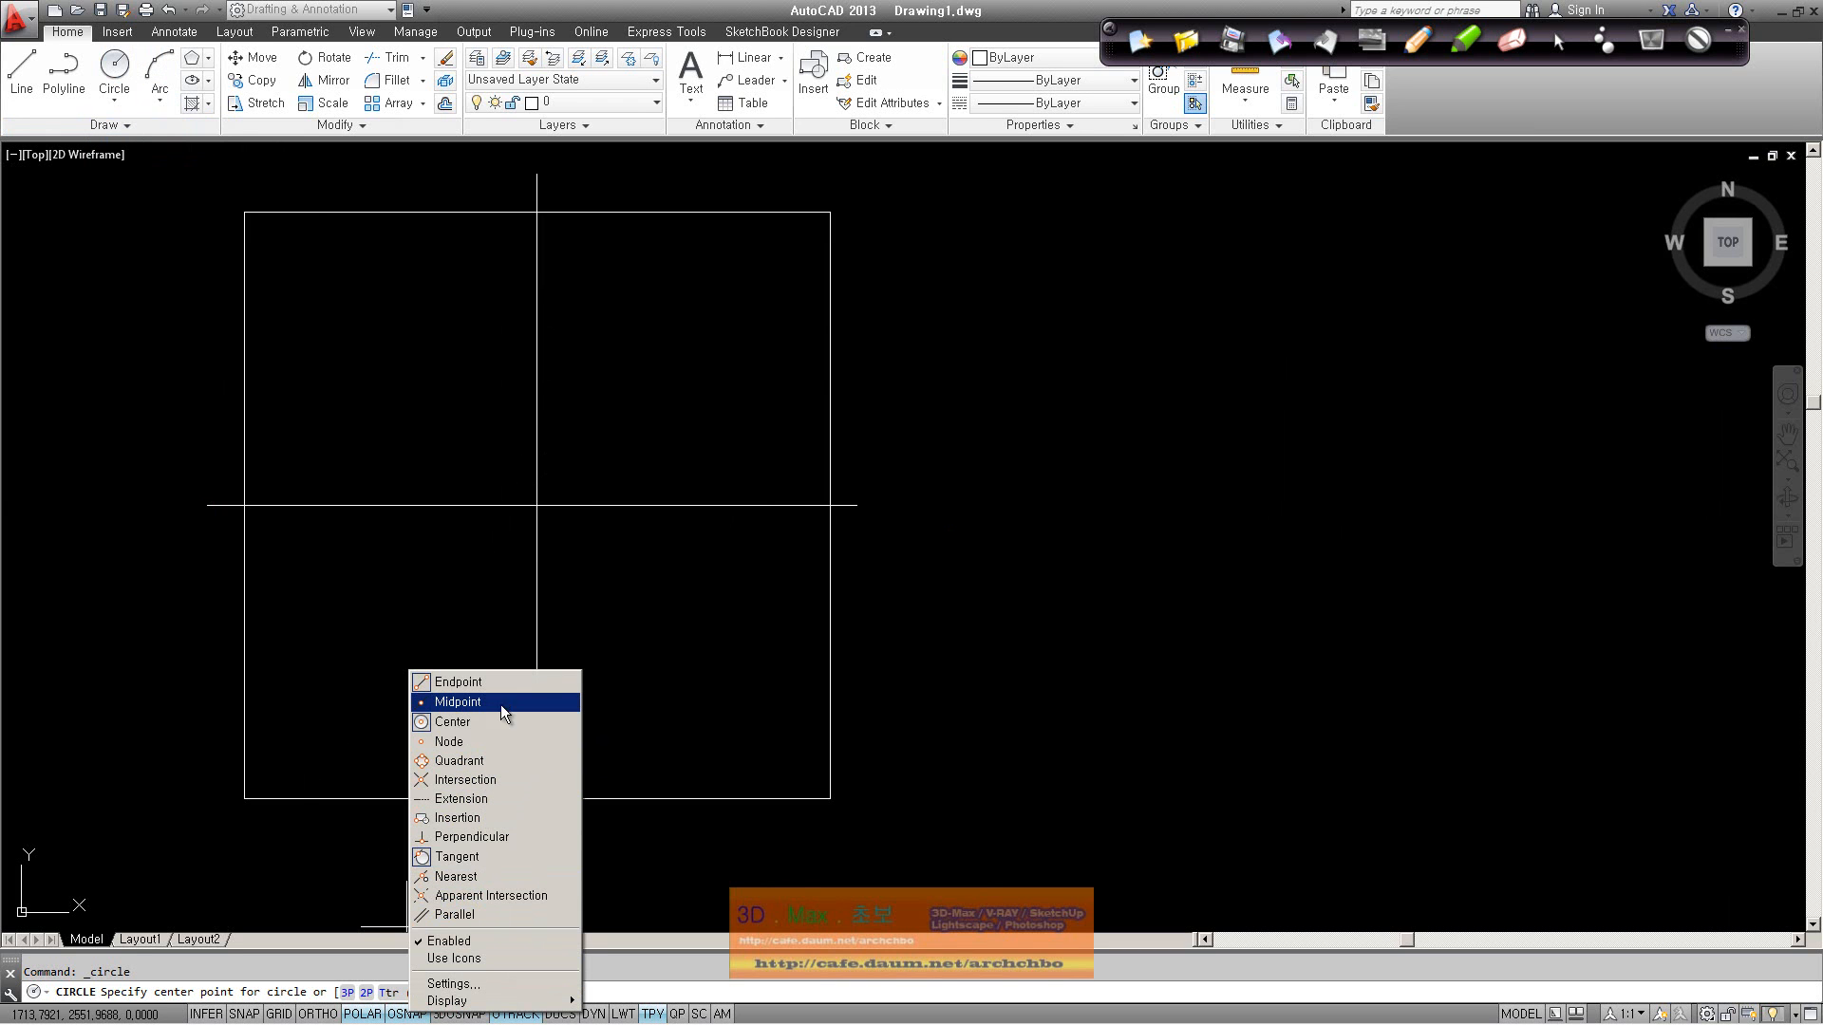
pyautogui.click(498, 818)
pyautogui.scroll(5, 540, 505)
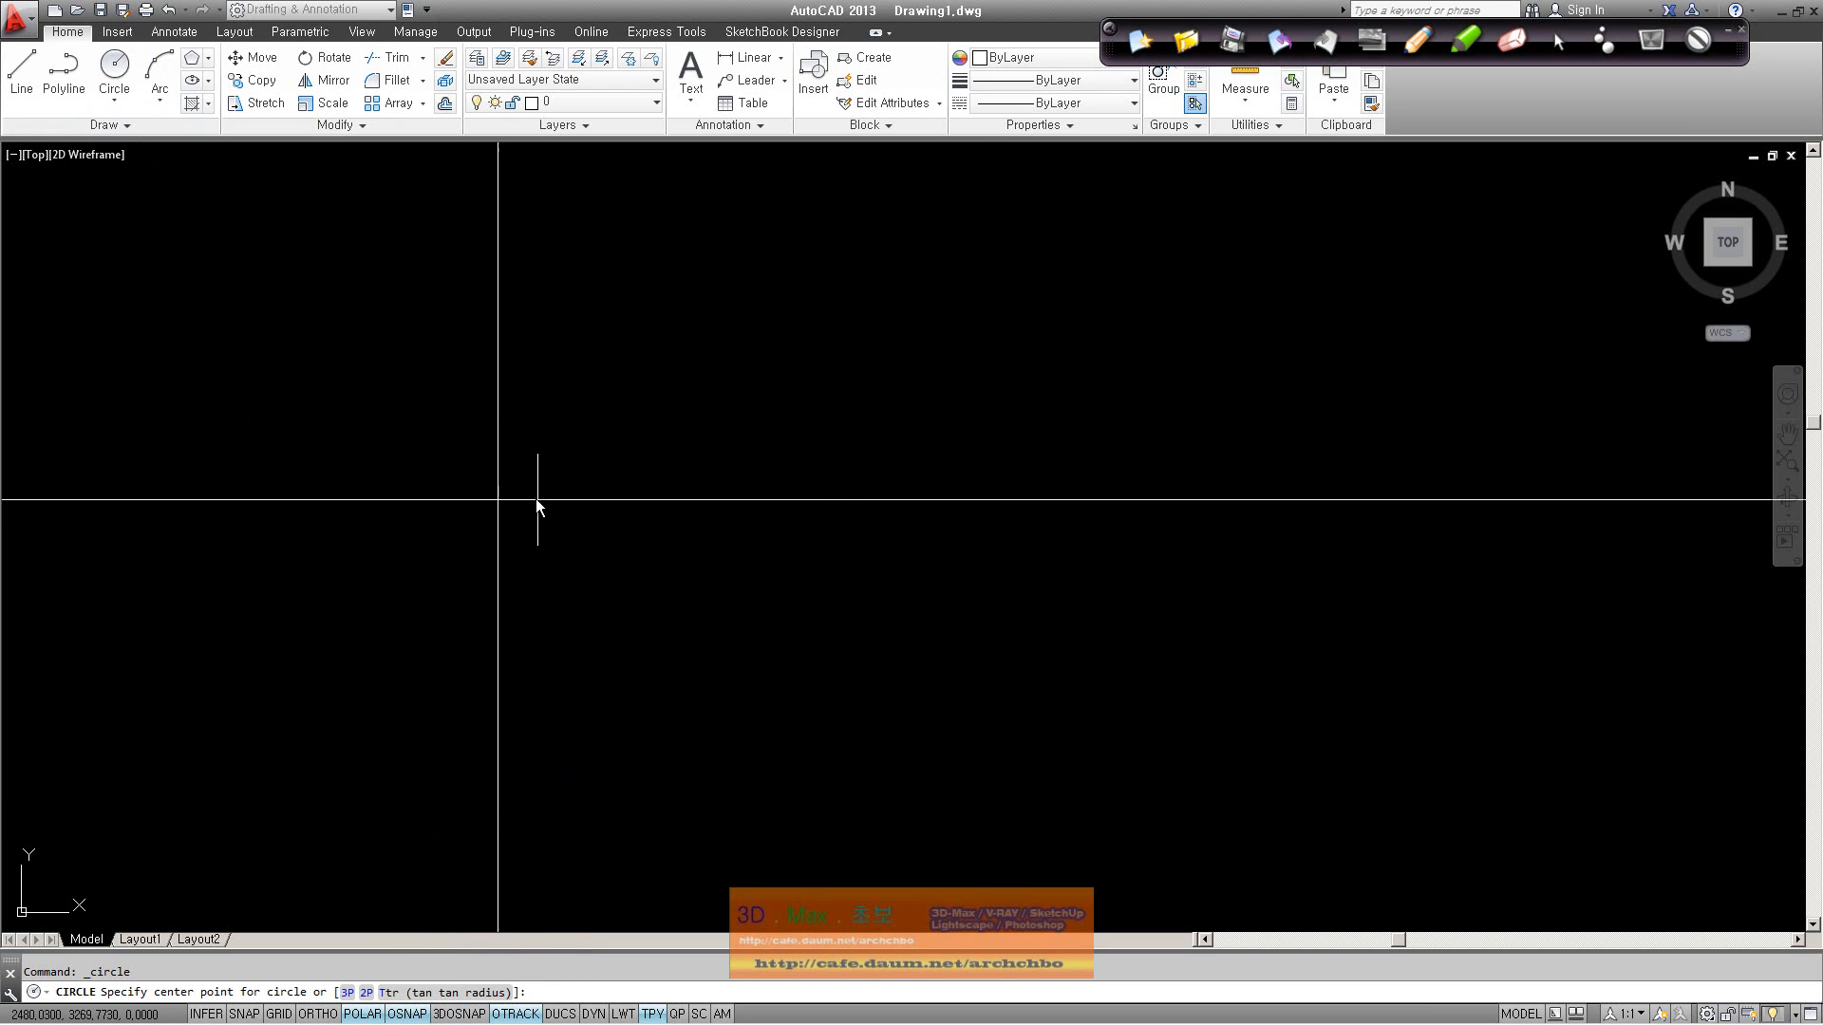
pyautogui.rightClick(414, 1014)
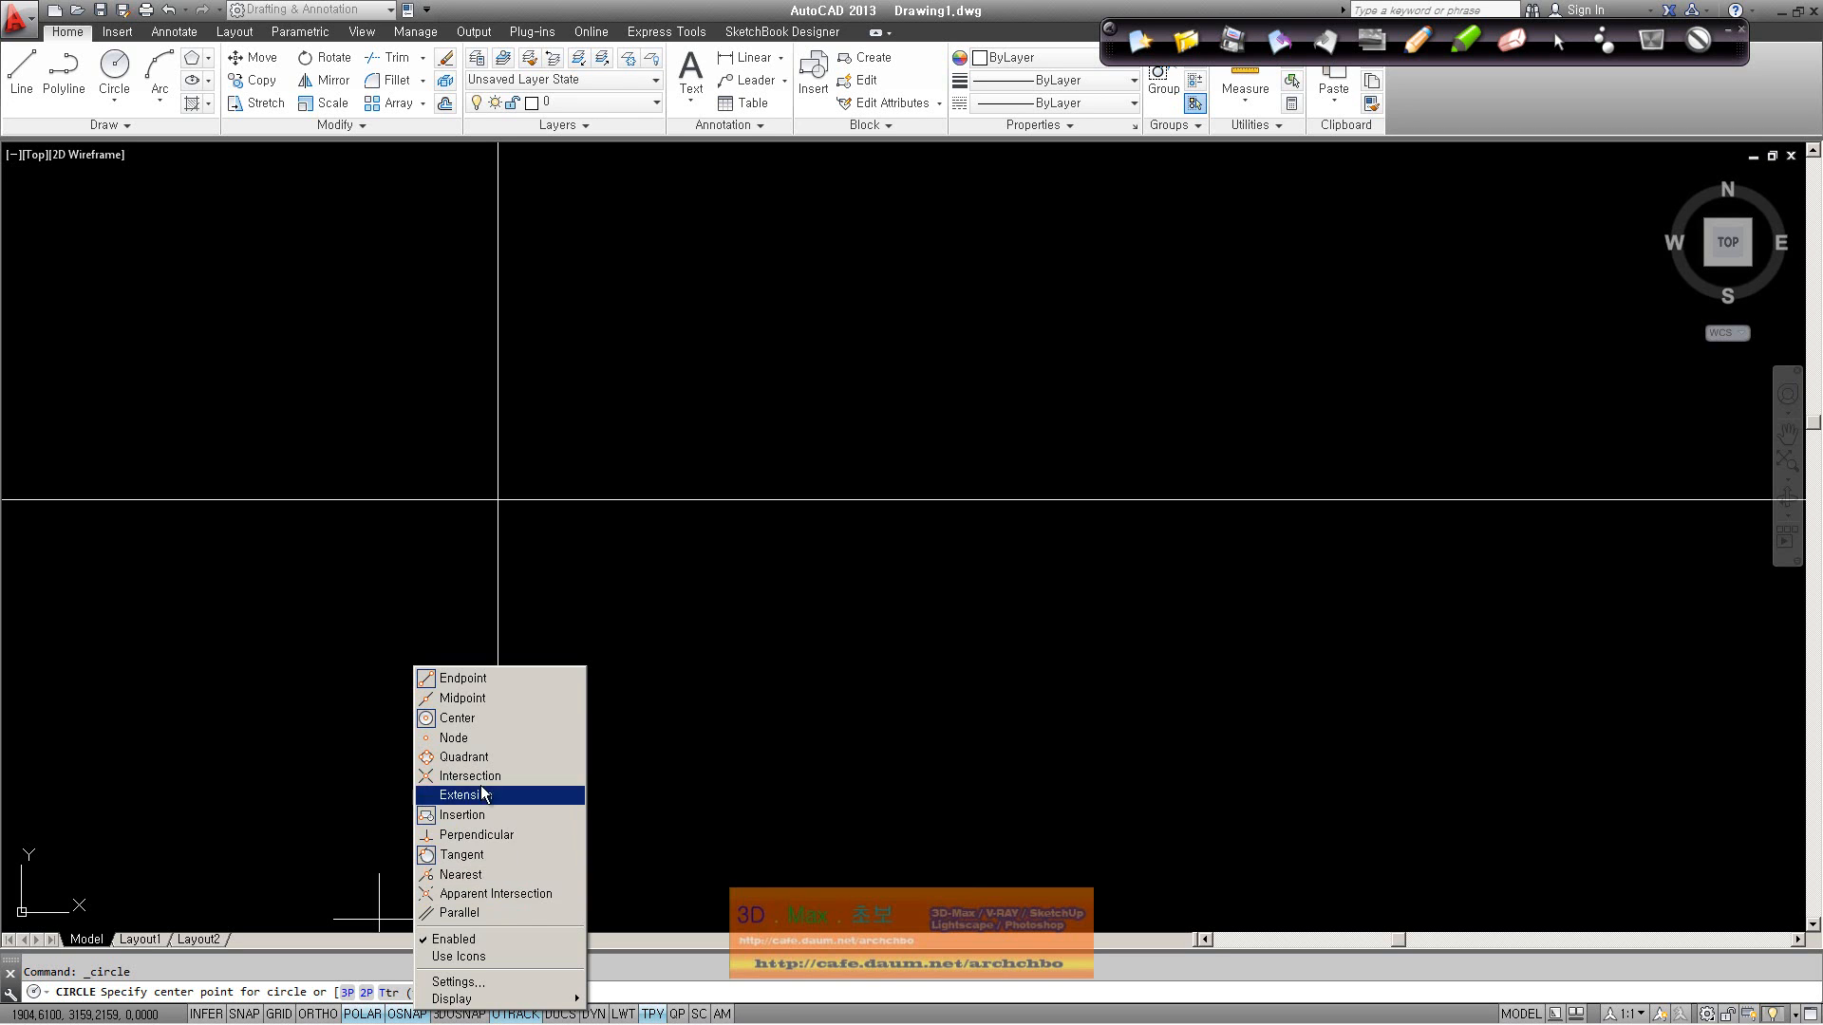
pyautogui.click(471, 738)
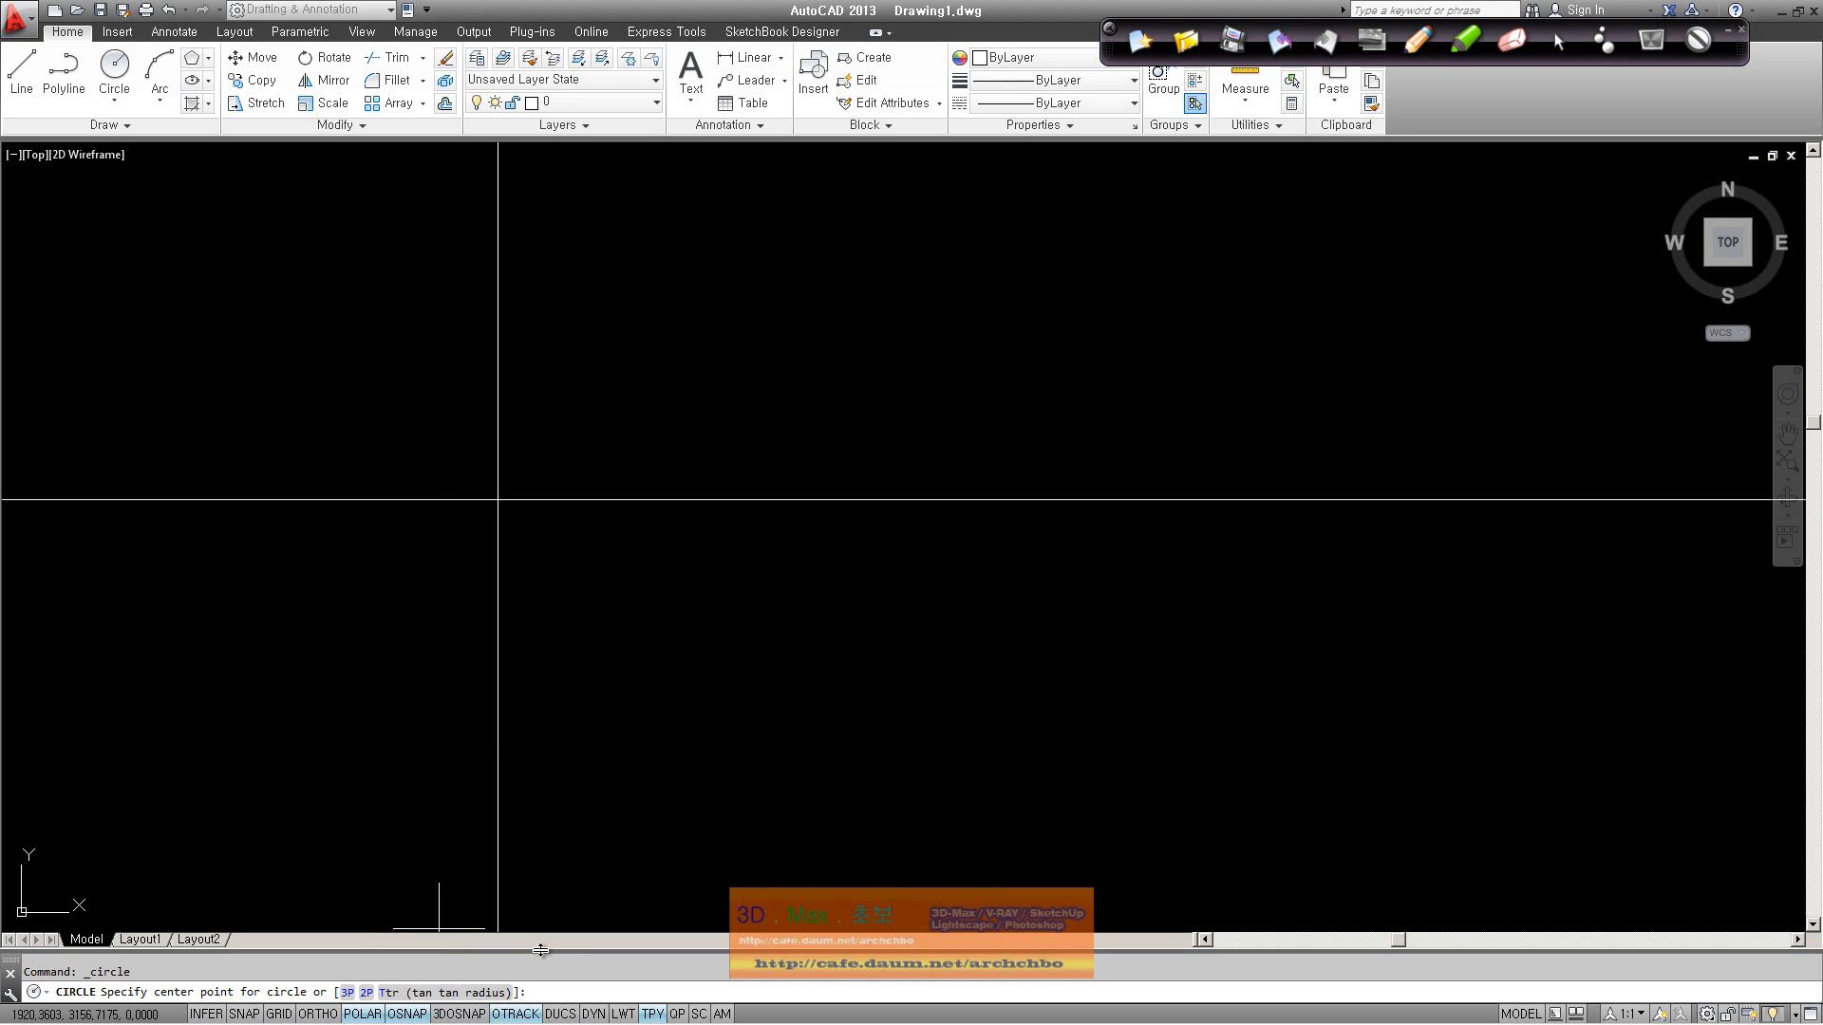
pyautogui.rightClick(402, 1015)
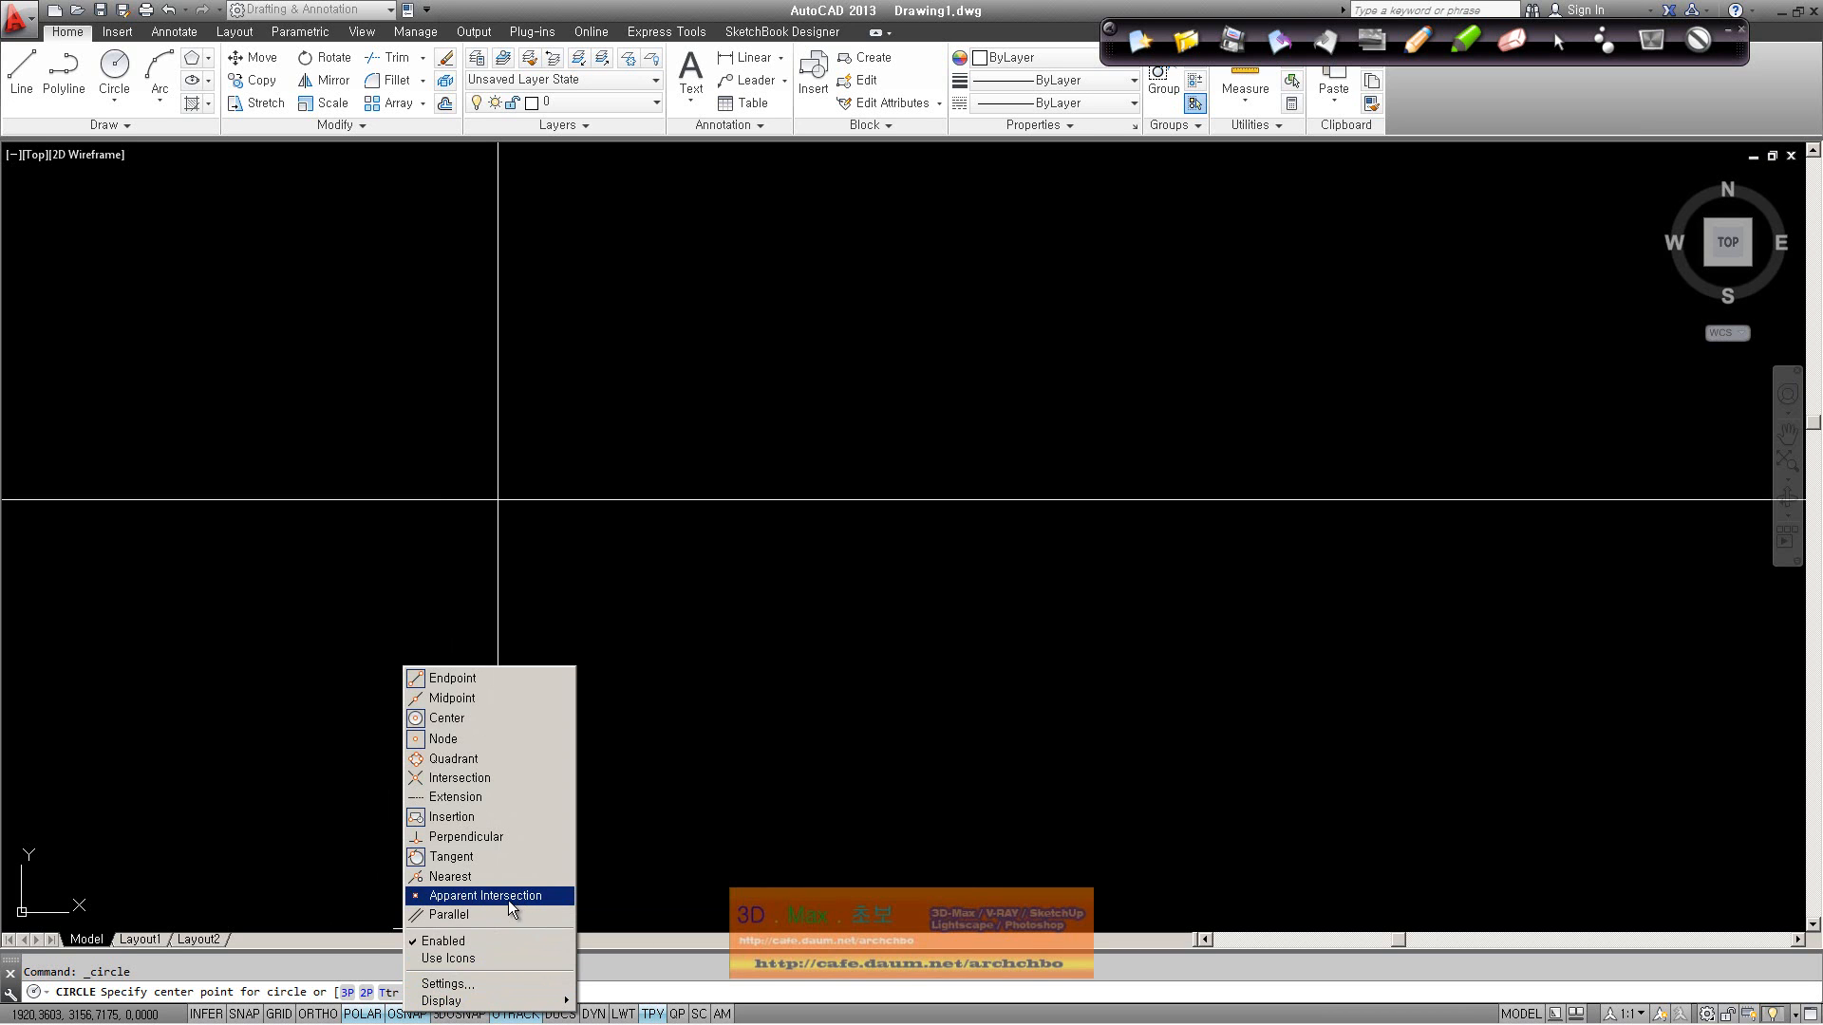
pyautogui.click(501, 698)
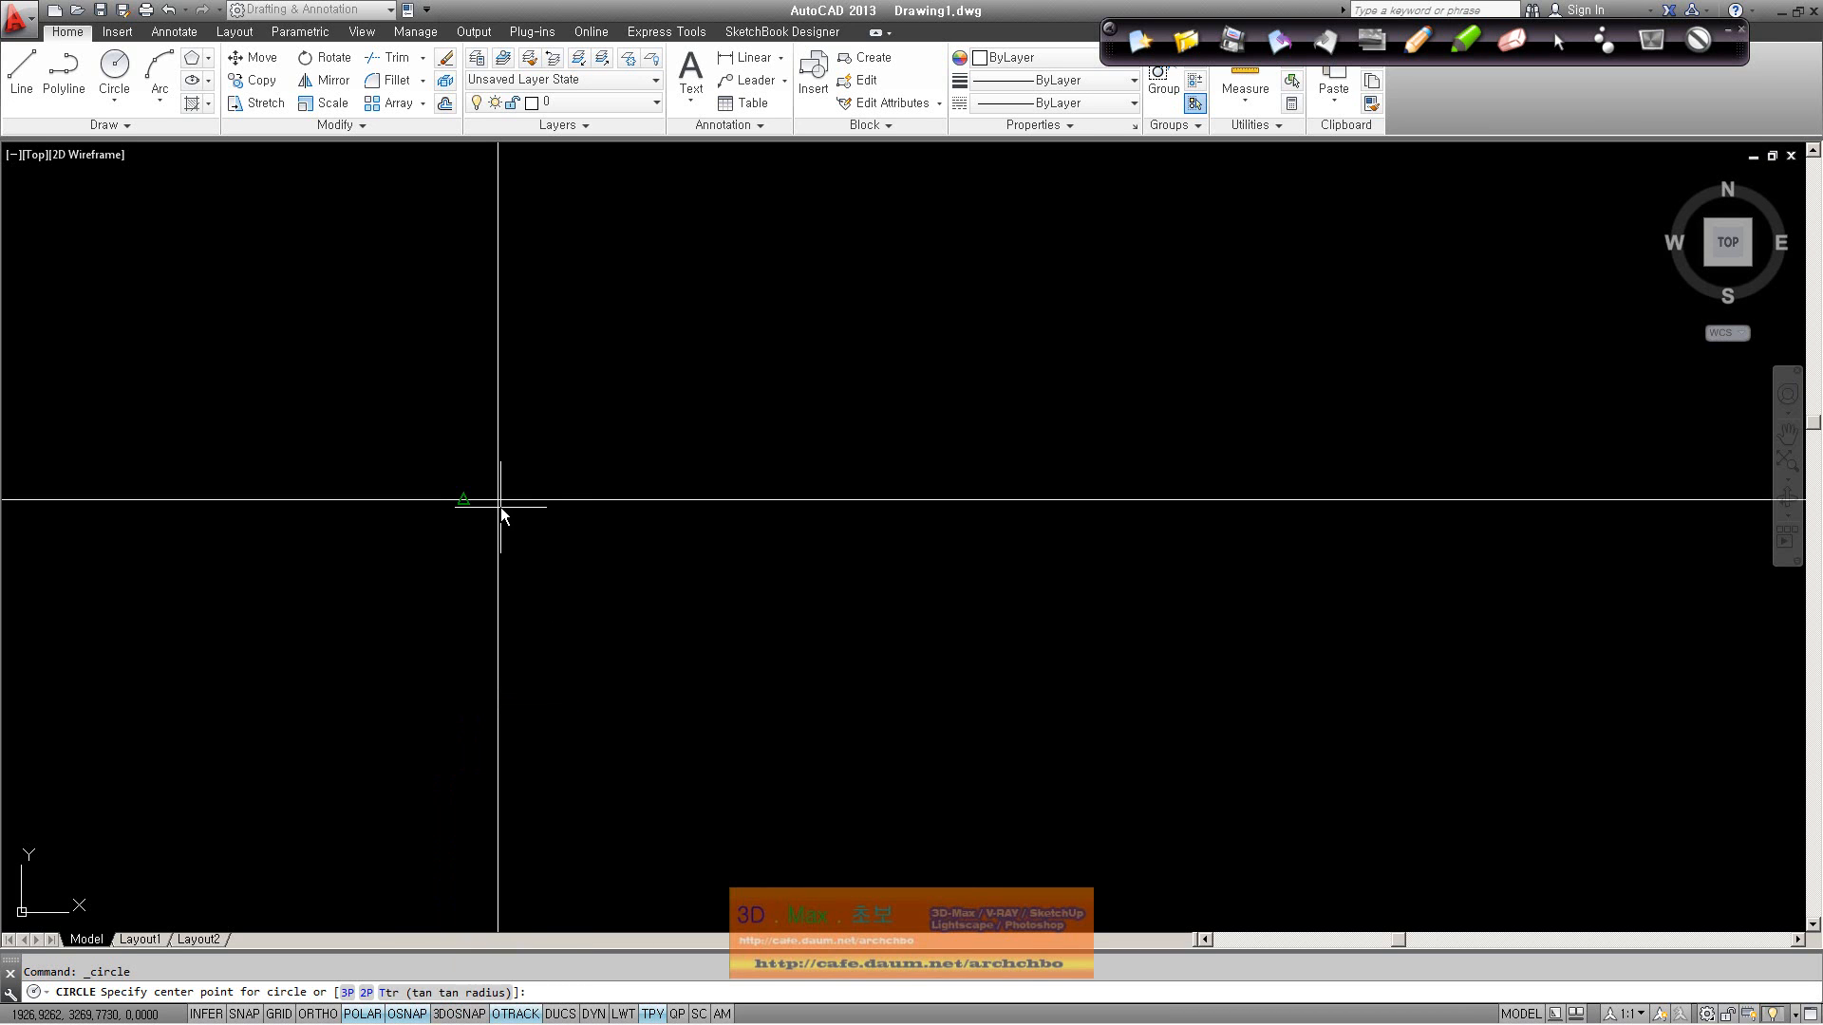
# Step: Draw a circle of radius 500 centred on the crossing of the two centrelines, inscribed in the square
pyautogui.scroll(-8, 501, 531)
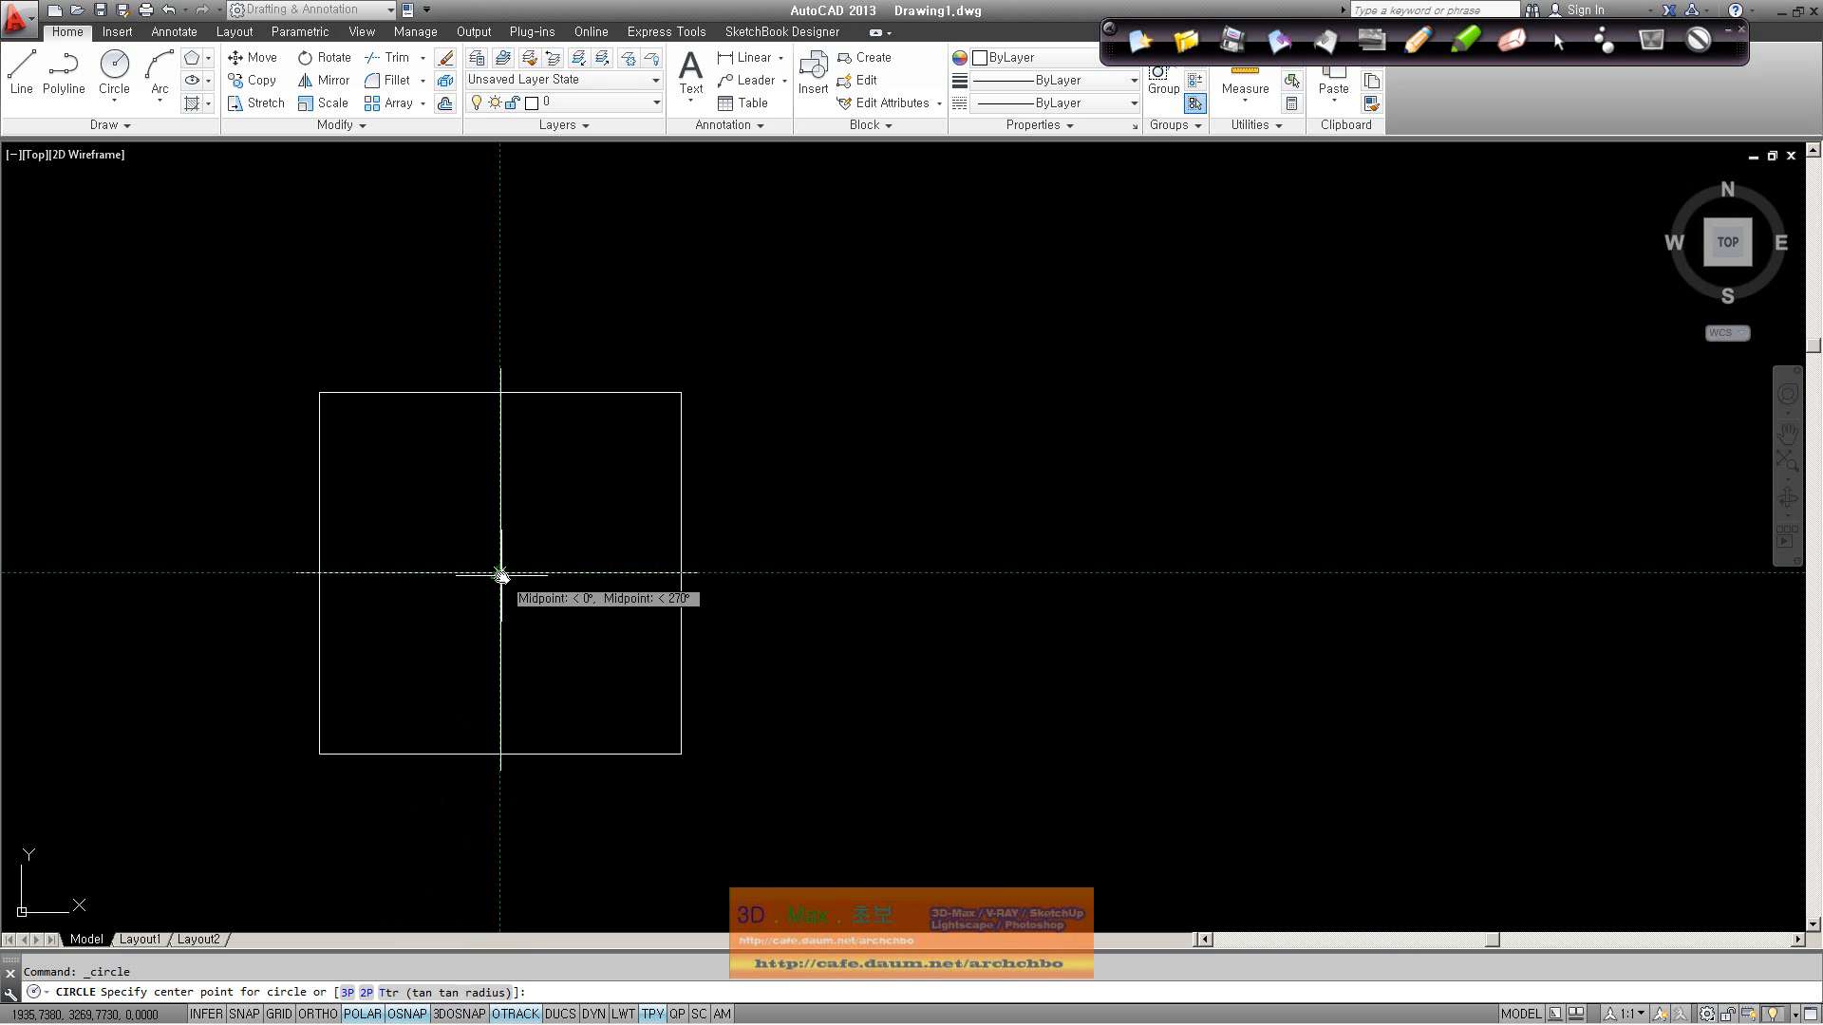
pyautogui.click(501, 574)
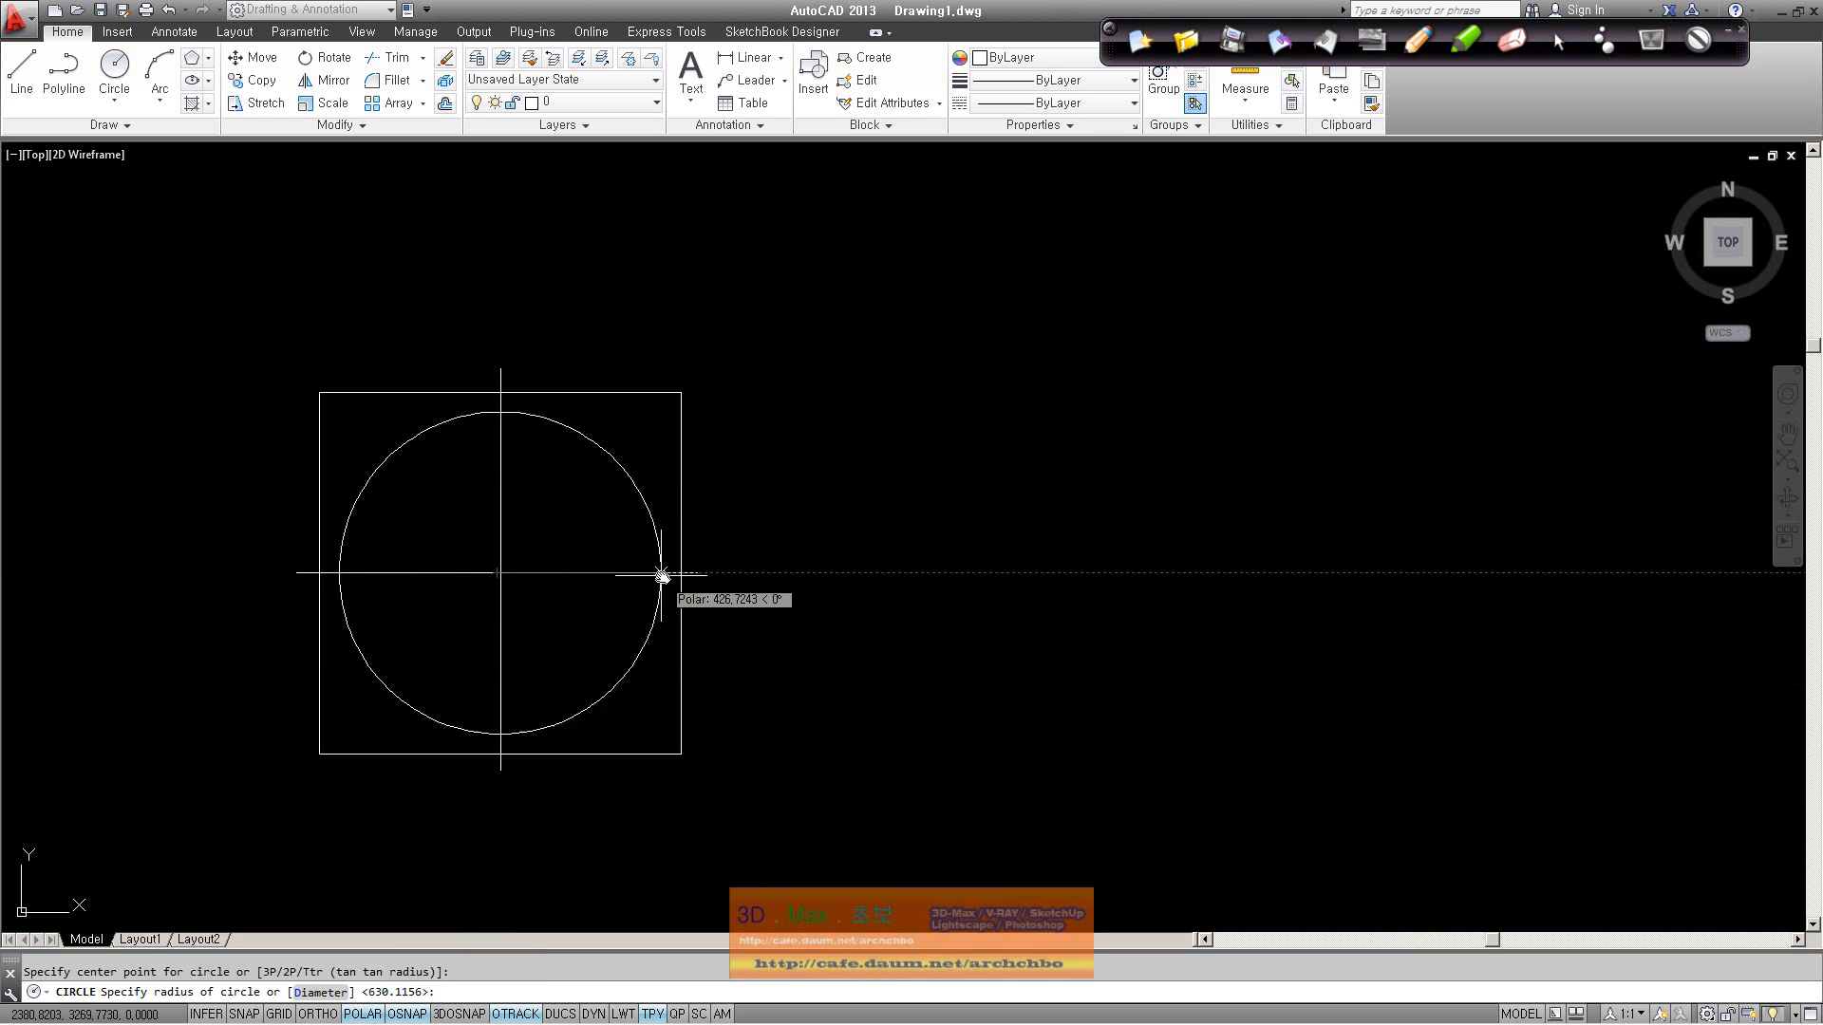
pyautogui.write('500')
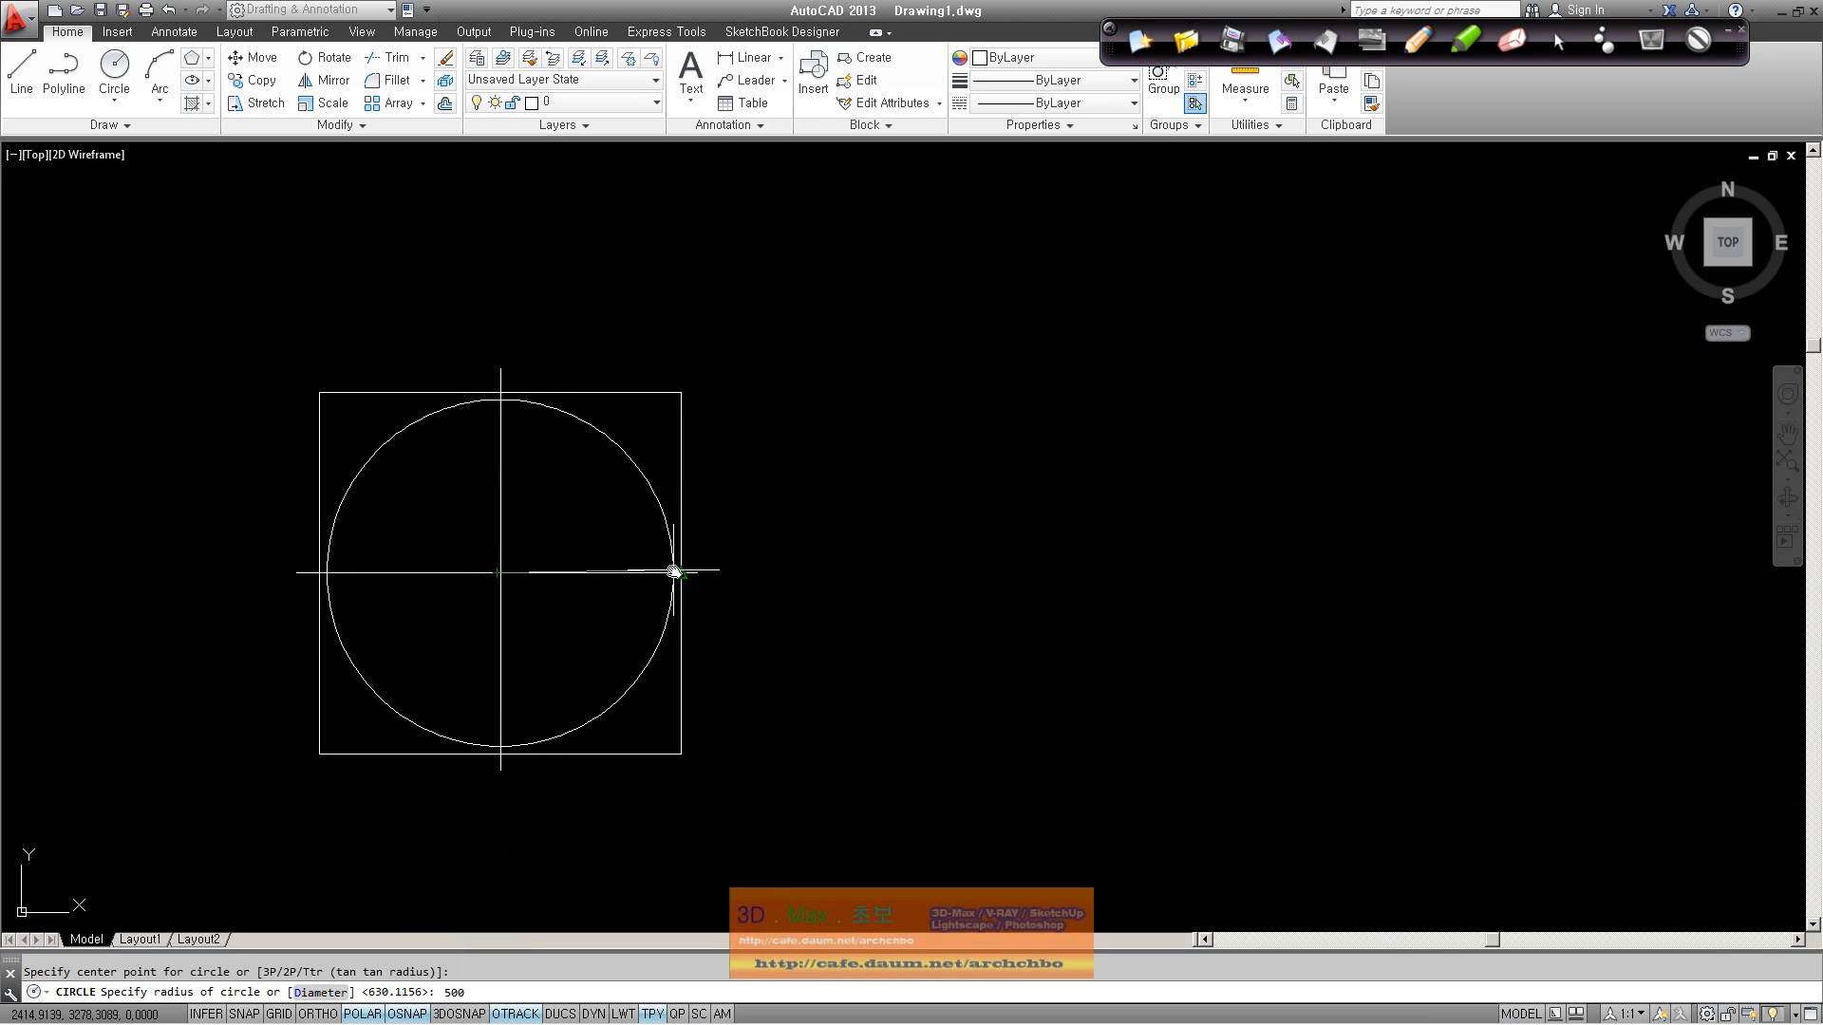
pyautogui.press('Return')
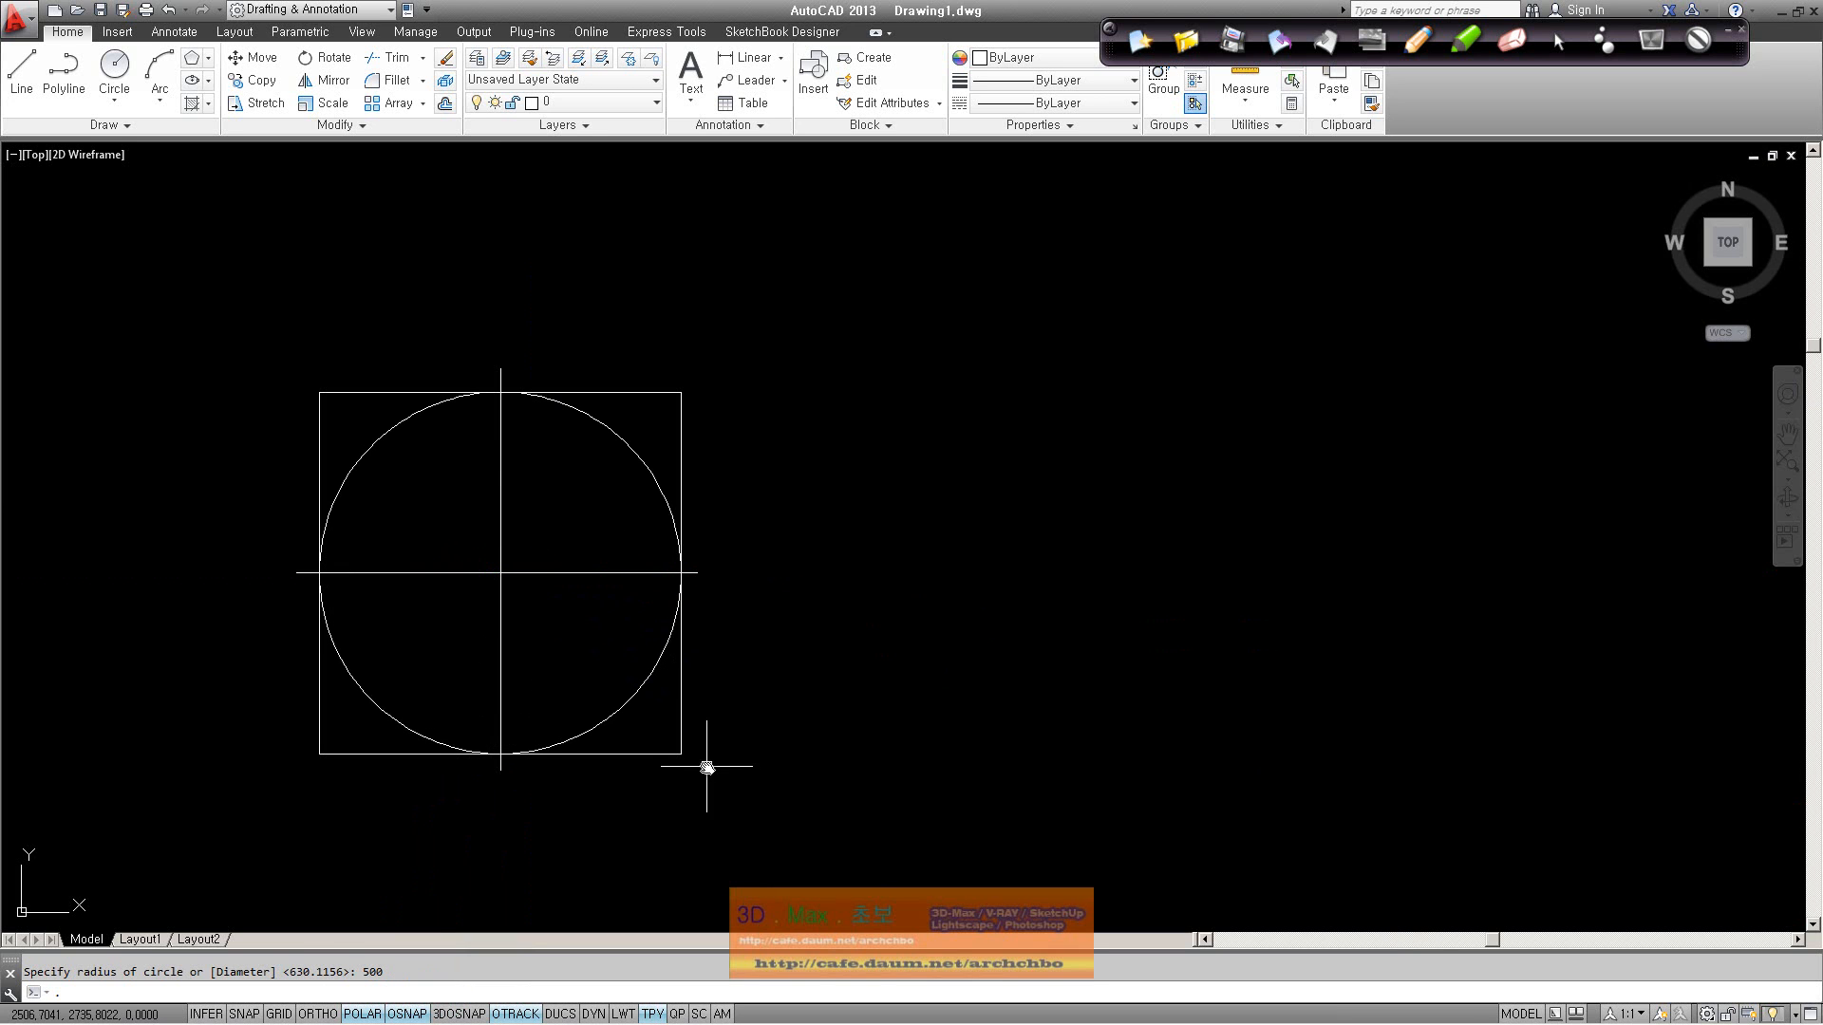
# Step: Erase the radius-500 circle inside the square, keeping the square and its centrelines
pyautogui.scroll(3, 582, 793)
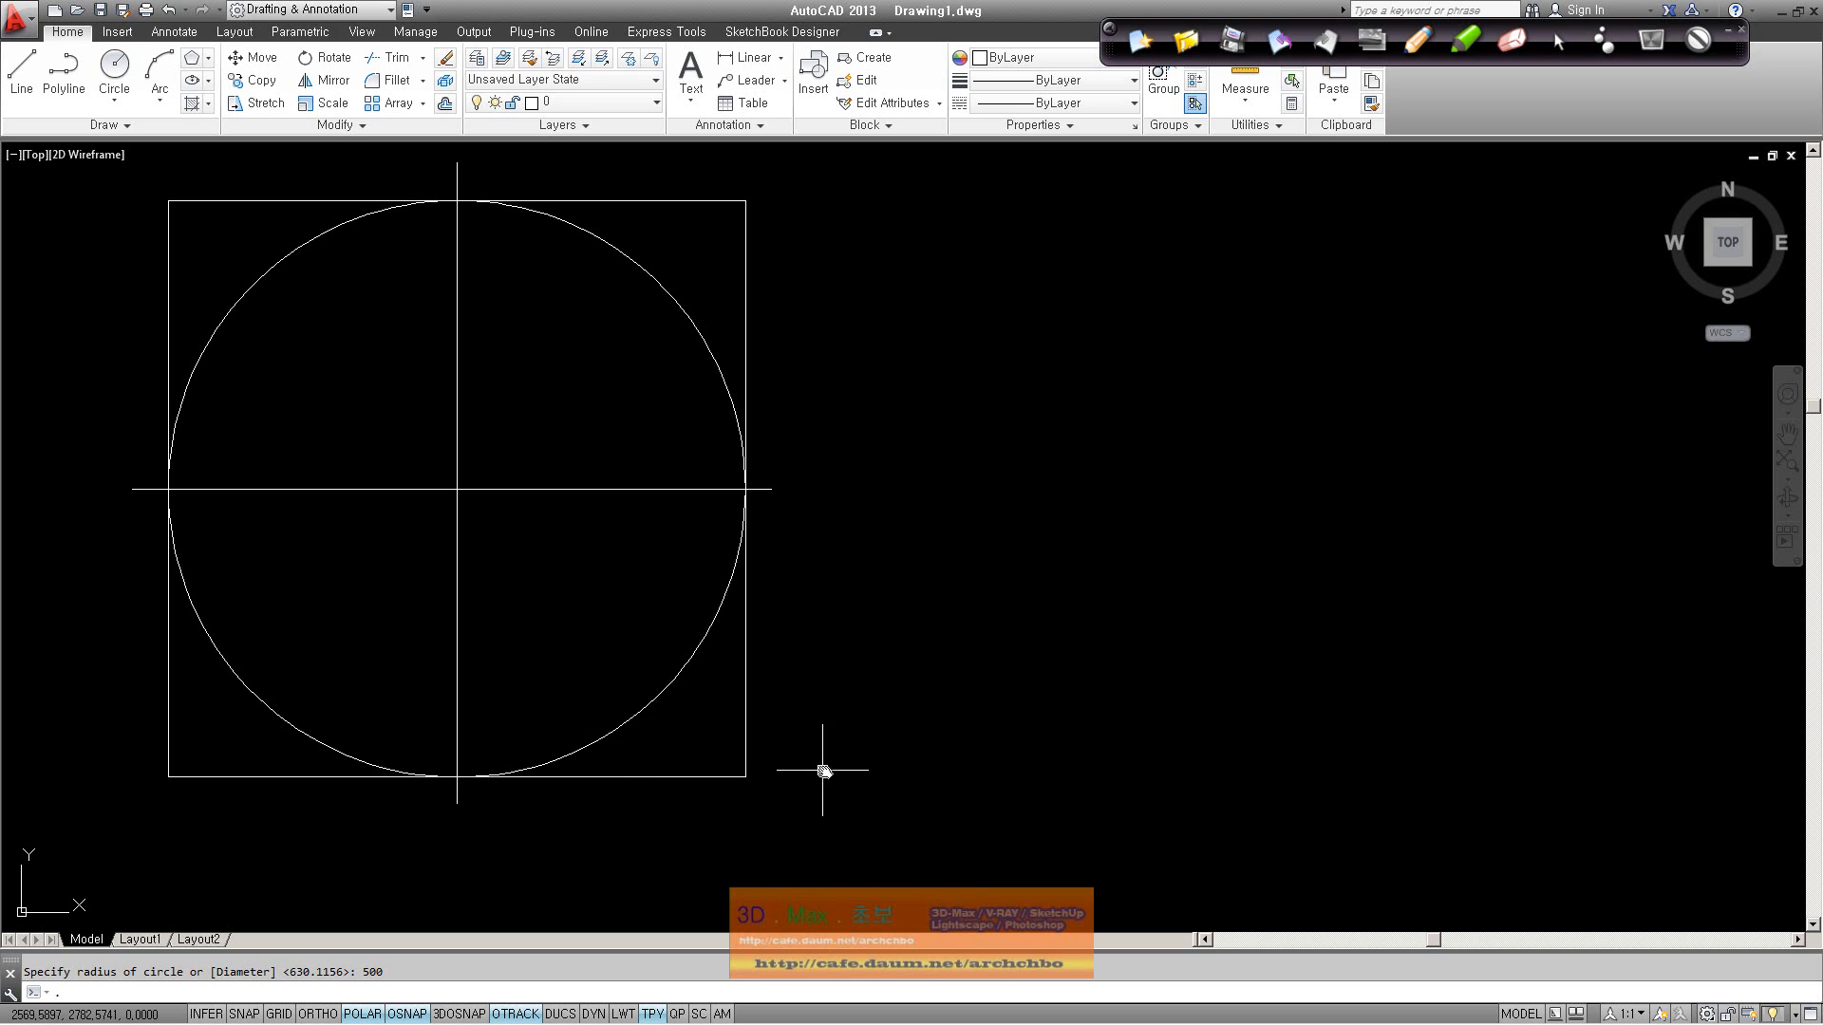
pyautogui.press('Return')
pyautogui.press('Escape')
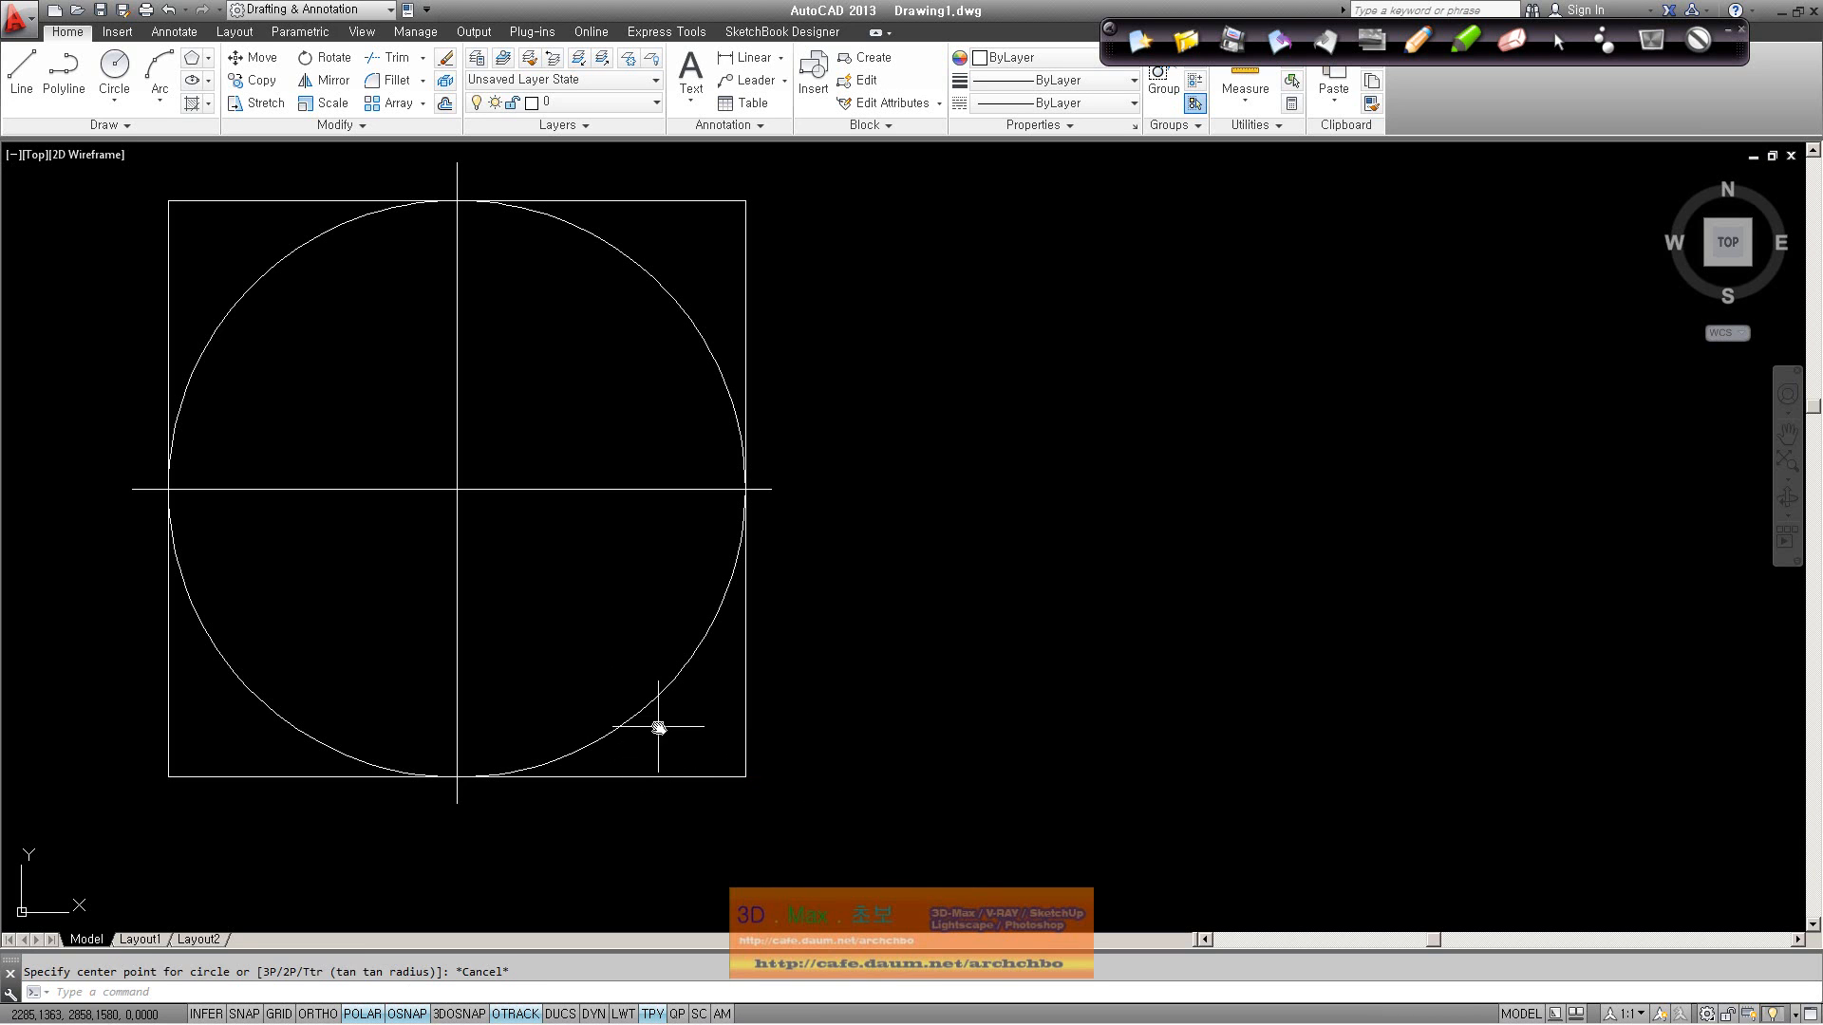
pyautogui.click(621, 722)
pyautogui.press('Delete')
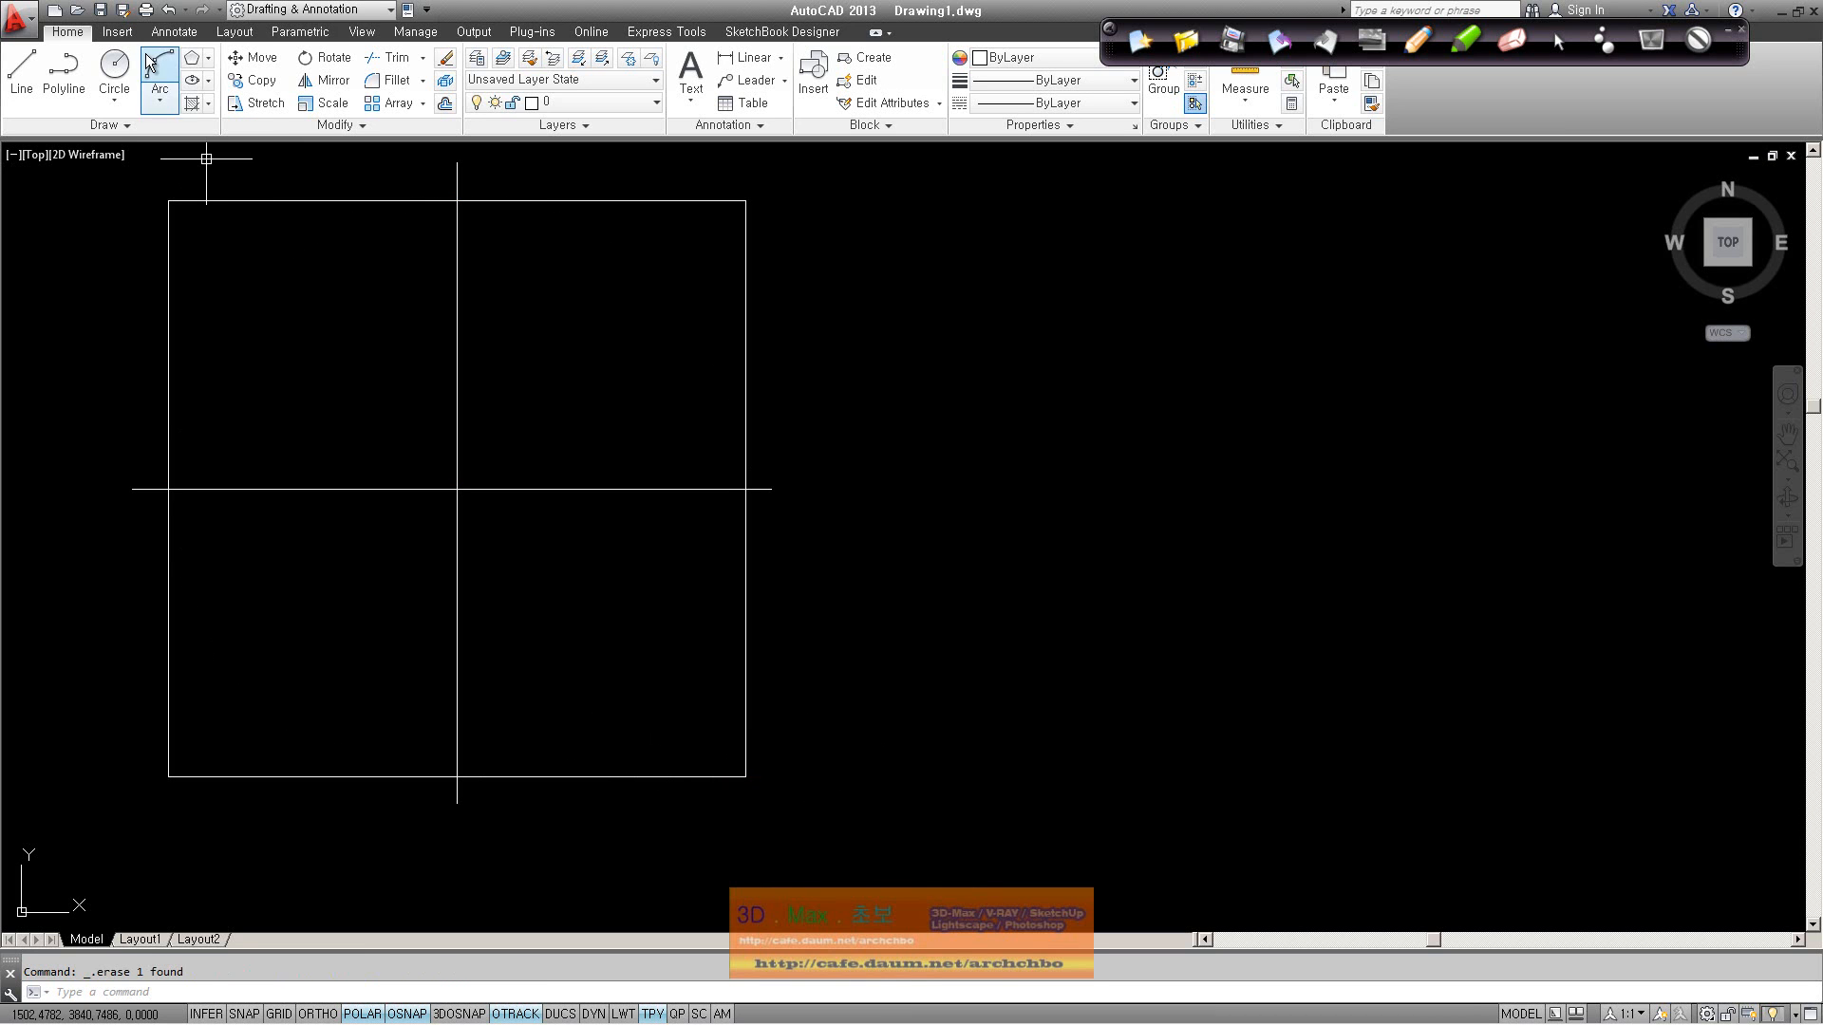
# Step: Draw a Center, Diameter circle of diameter 1000 at the centreline crossing and erase it
pyautogui.click(114, 95)
pyautogui.click(196, 182)
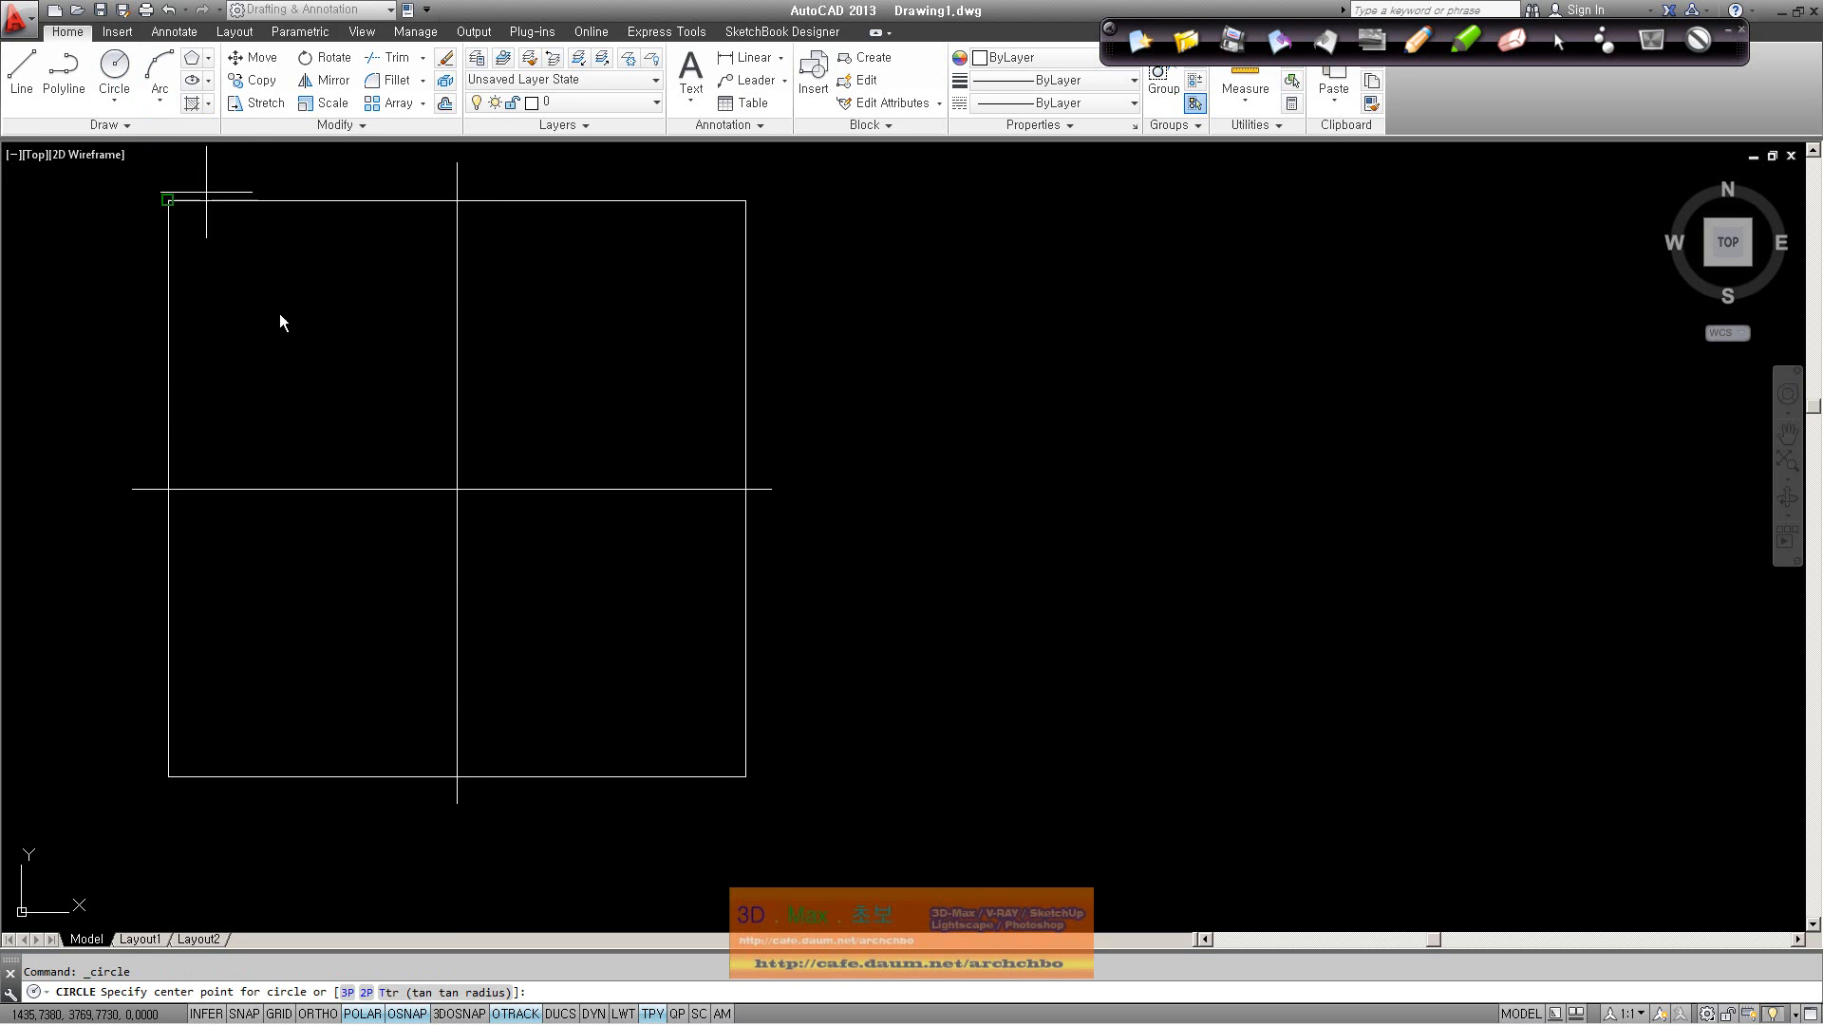
pyautogui.click(457, 489)
pyautogui.write('d')
pyautogui.press('Return')
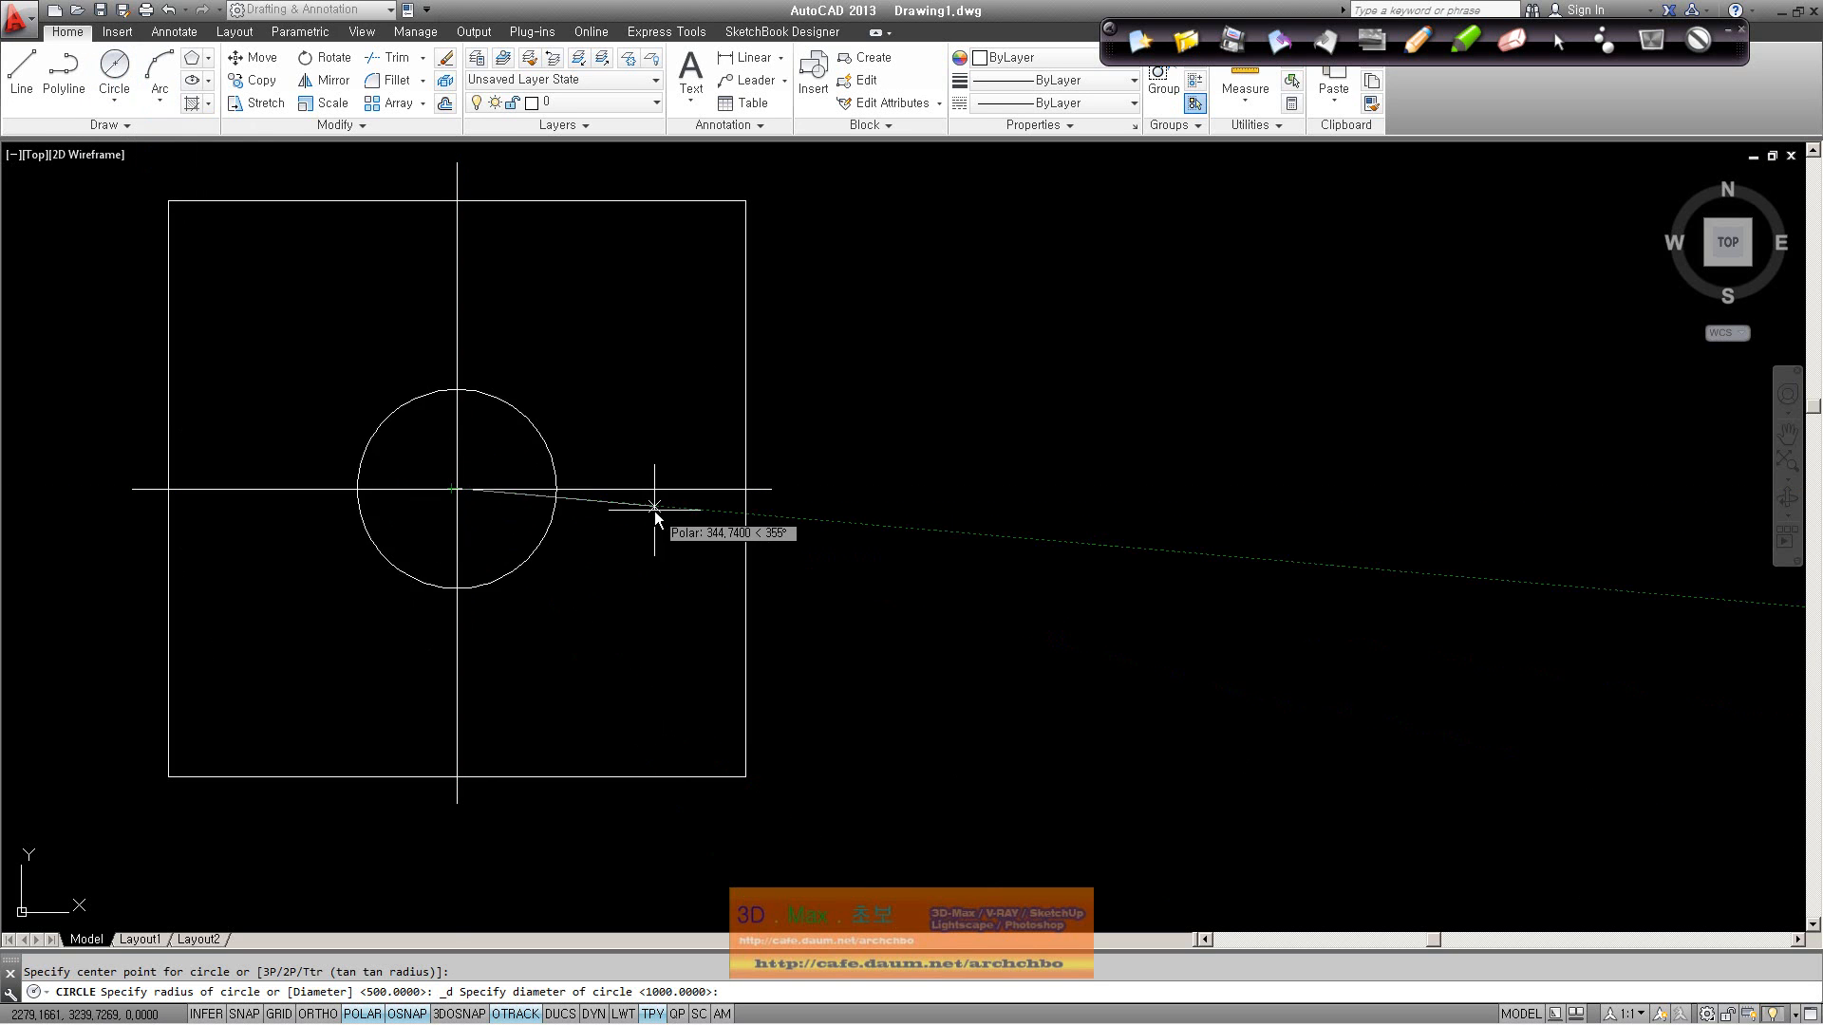
pyautogui.write('1000')
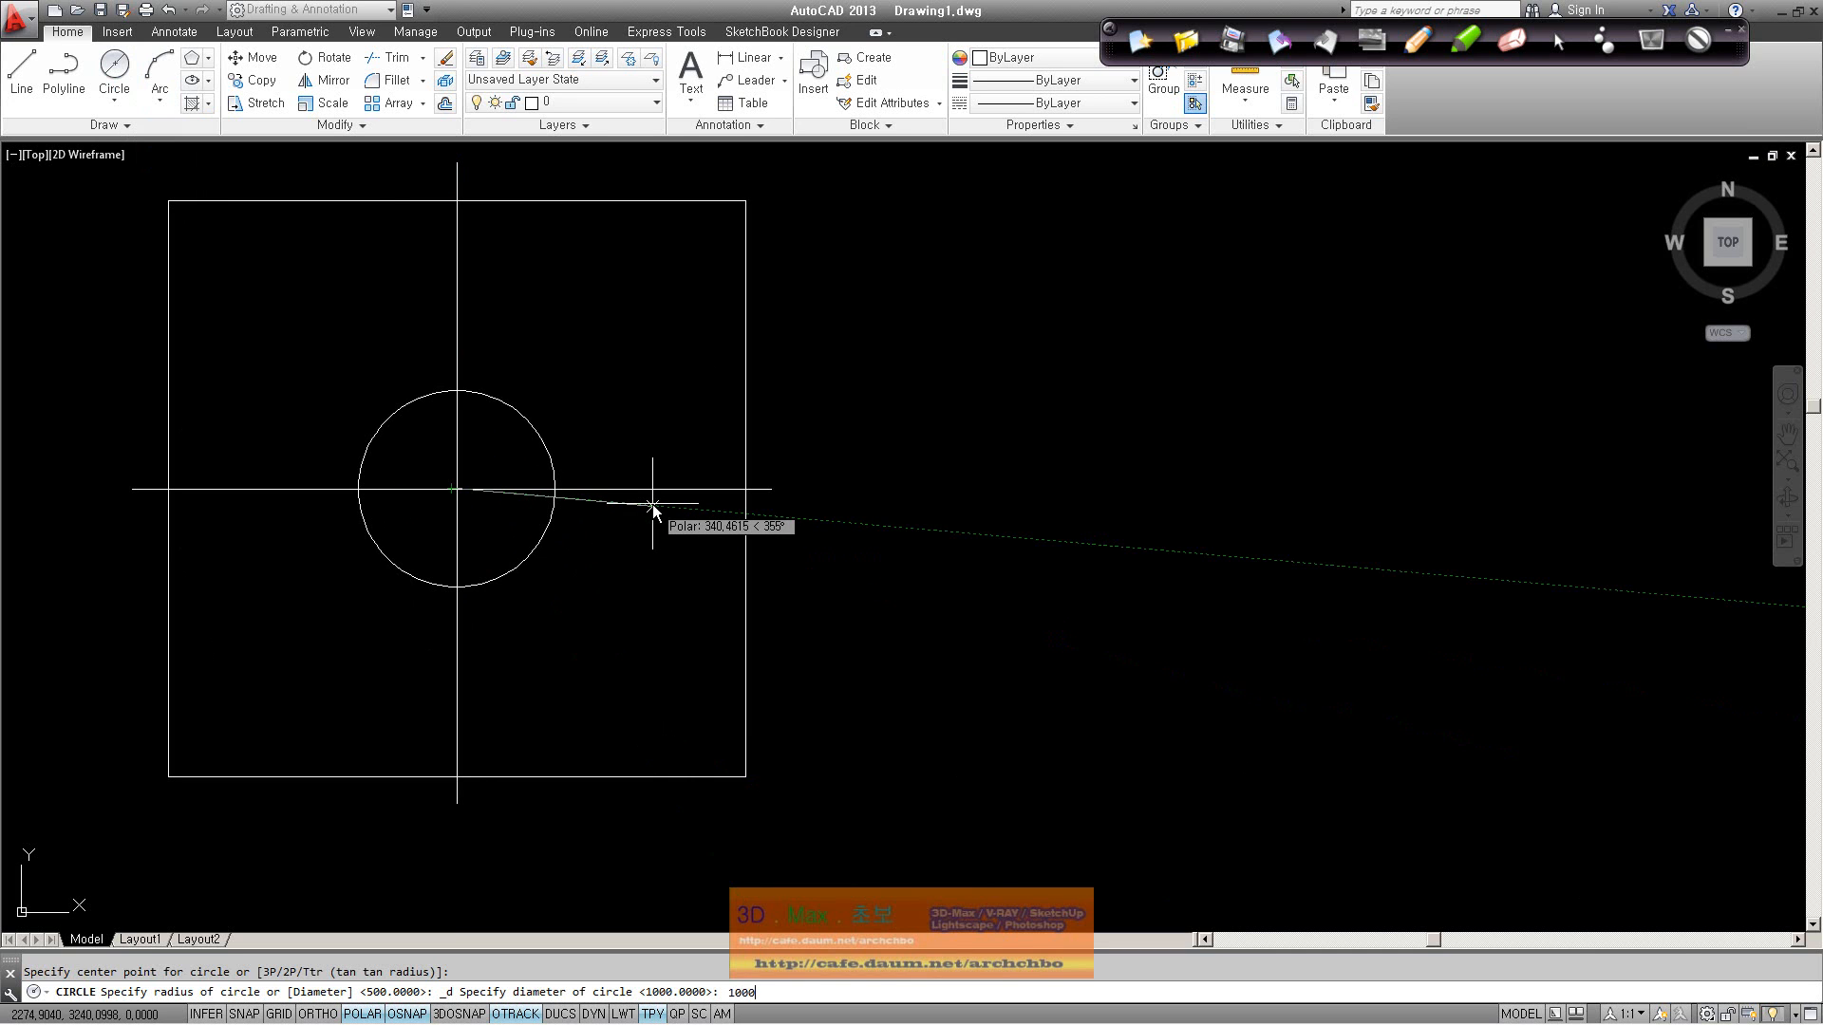
pyautogui.press('Return')
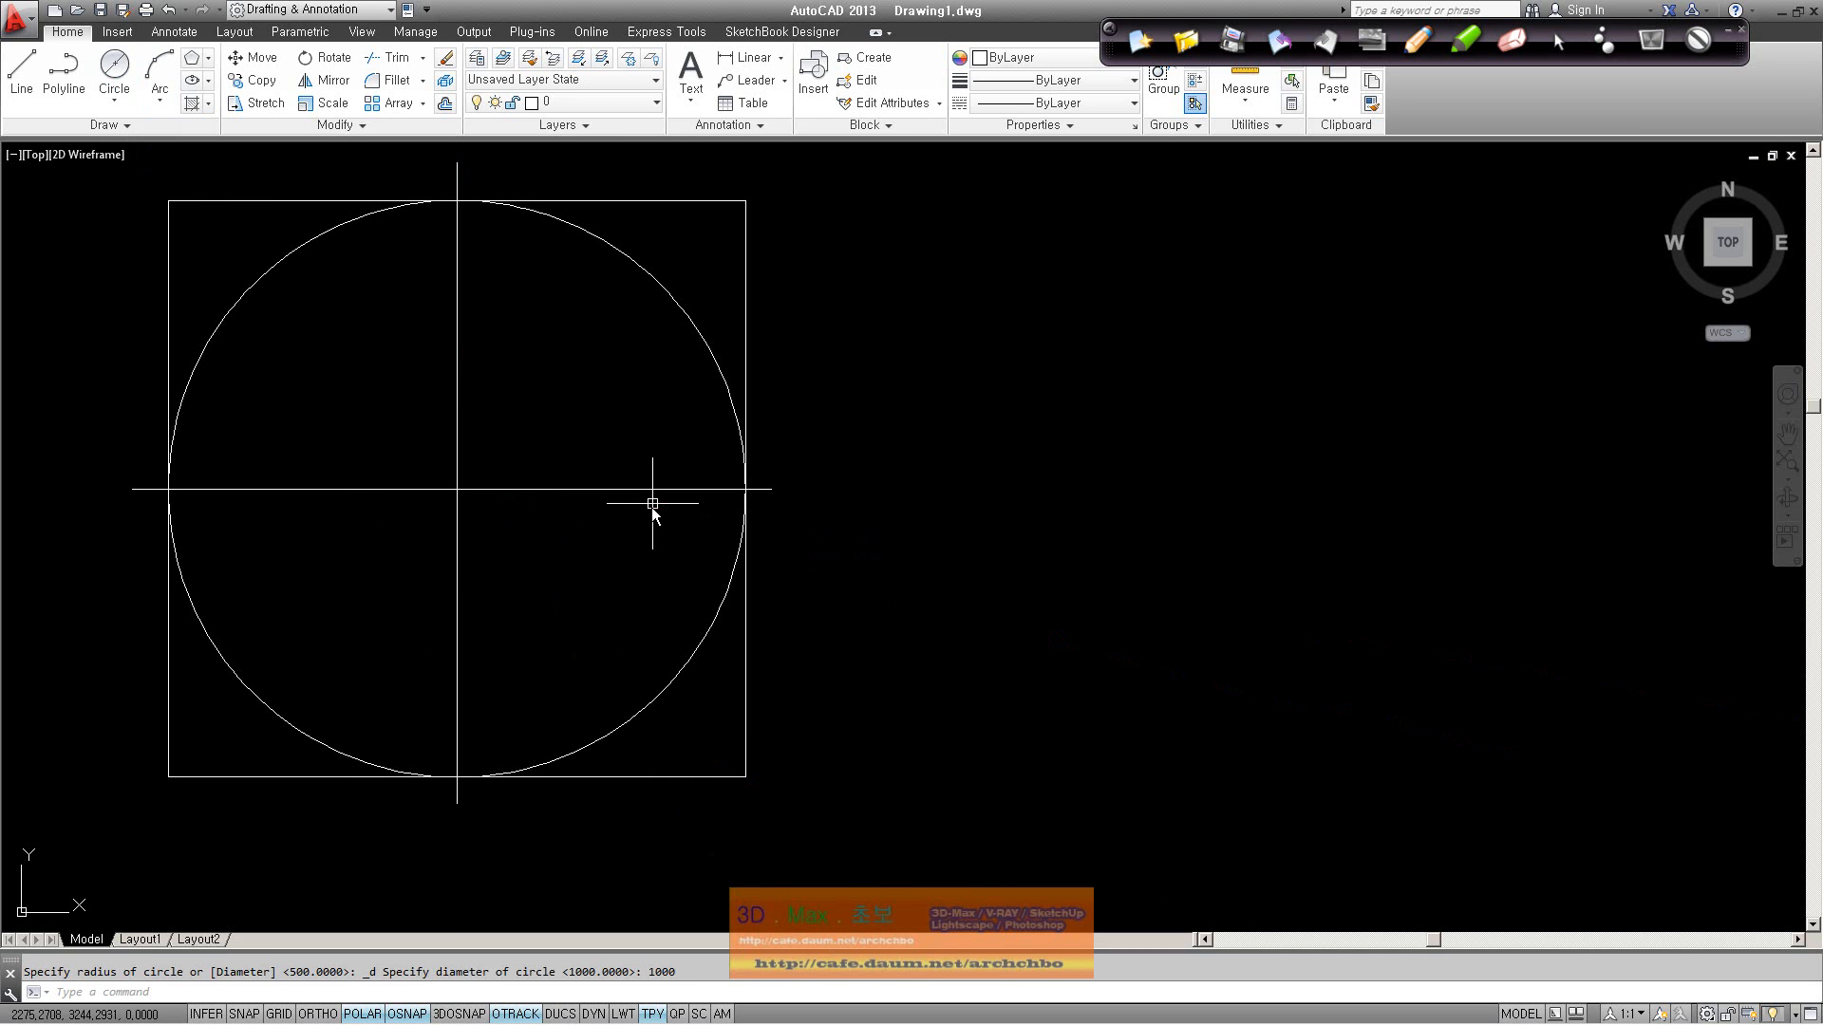
pyautogui.click(646, 707)
pyautogui.press('Delete')
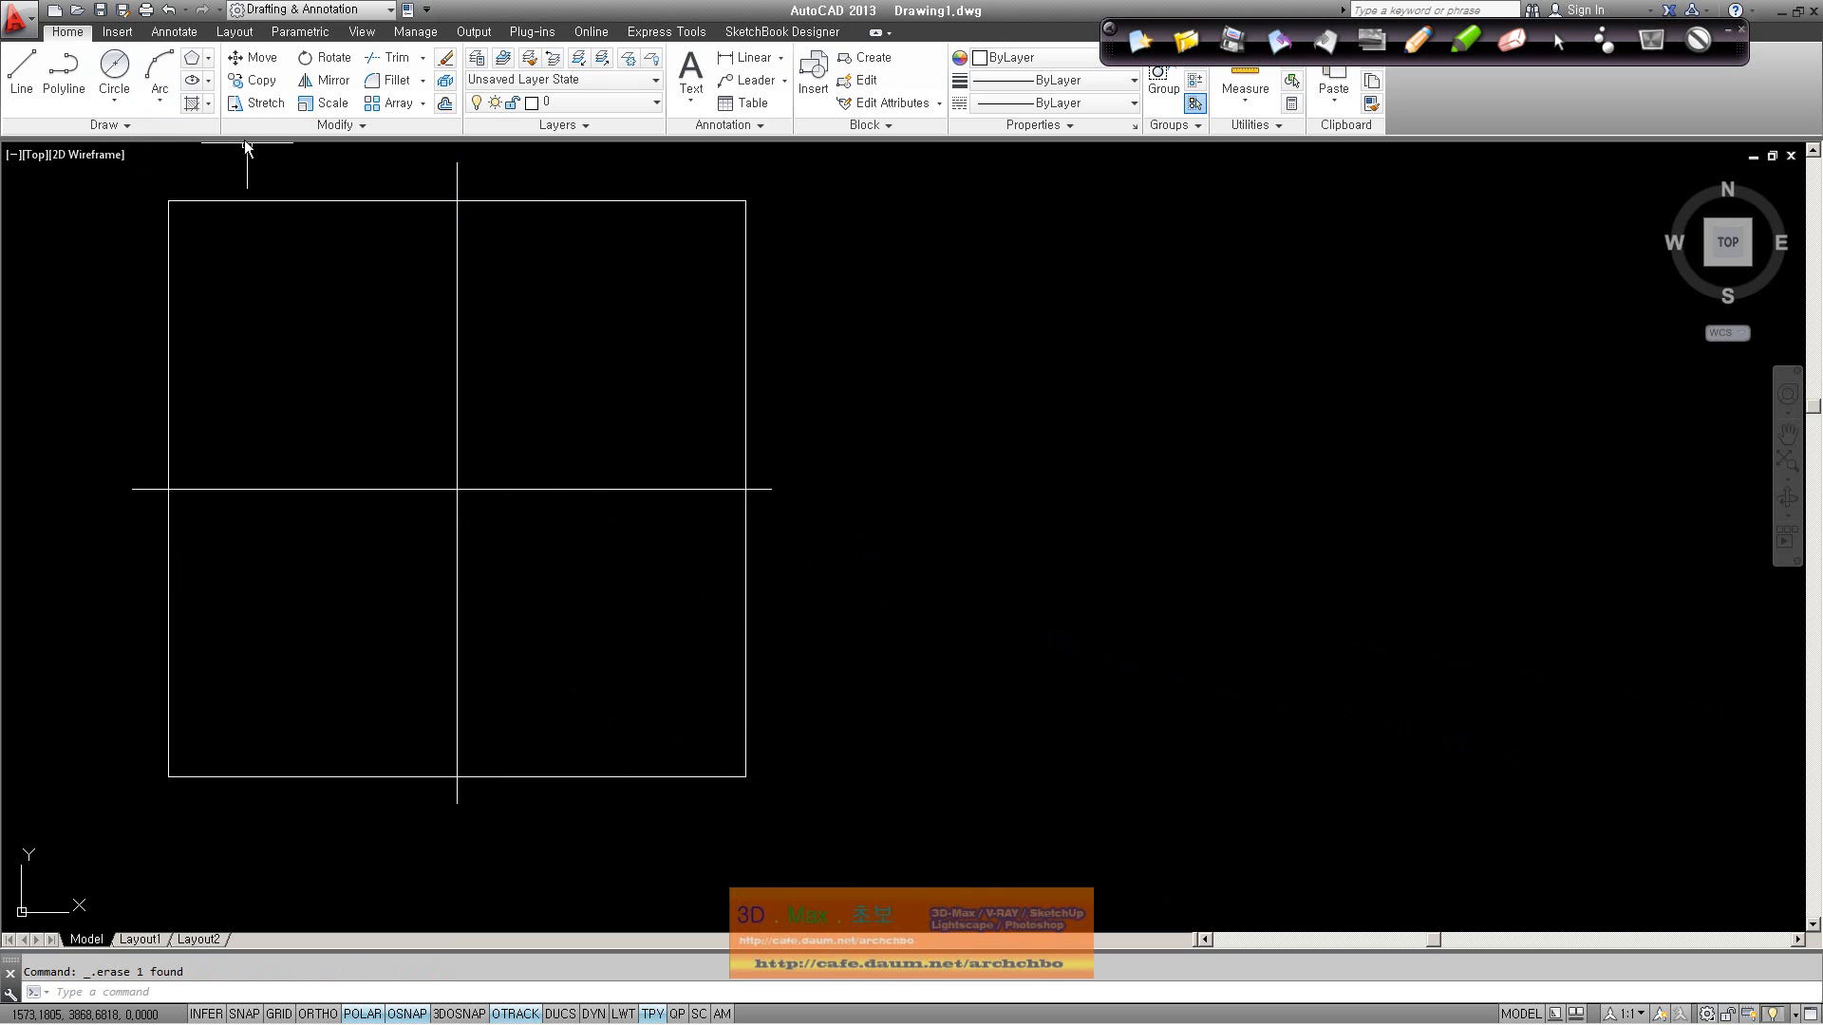
# Step: Draw a Center, Radius circle at the centreline crossing, switching to the Diameter option and accepting the default 1000, and erase it
pyautogui.click(115, 100)
pyautogui.click(140, 137)
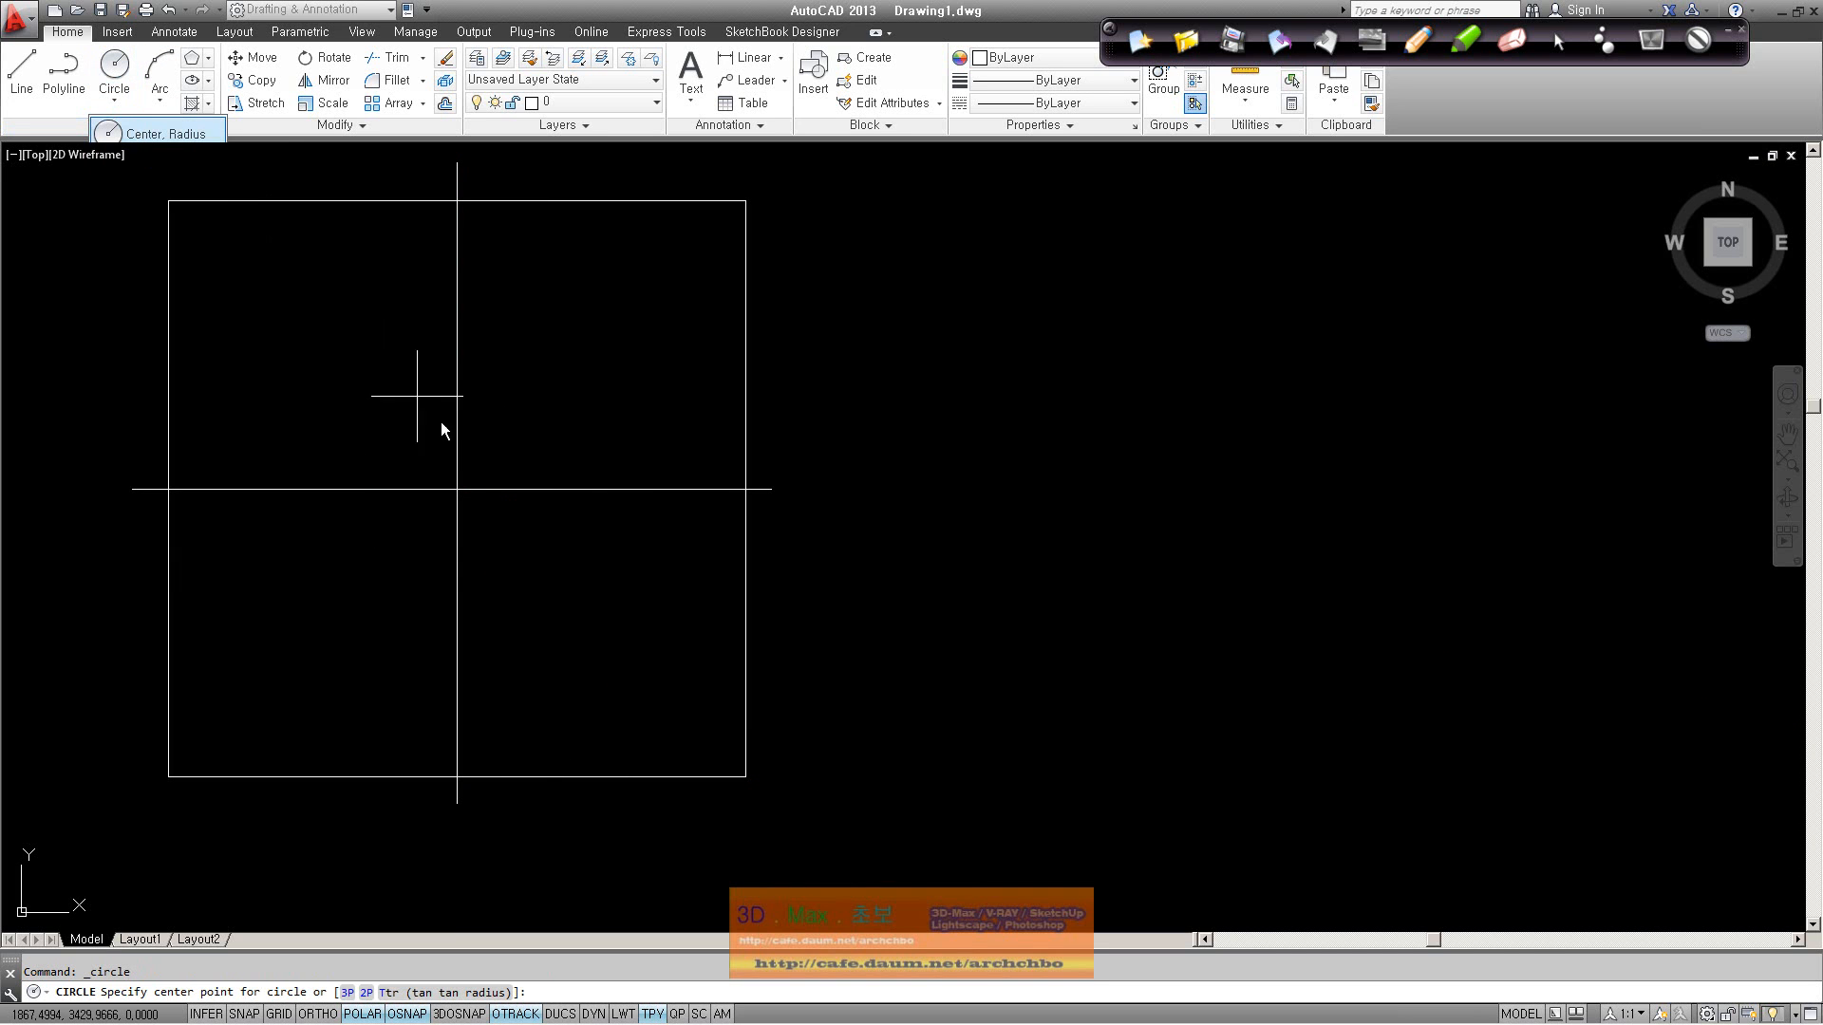
pyautogui.click(455, 490)
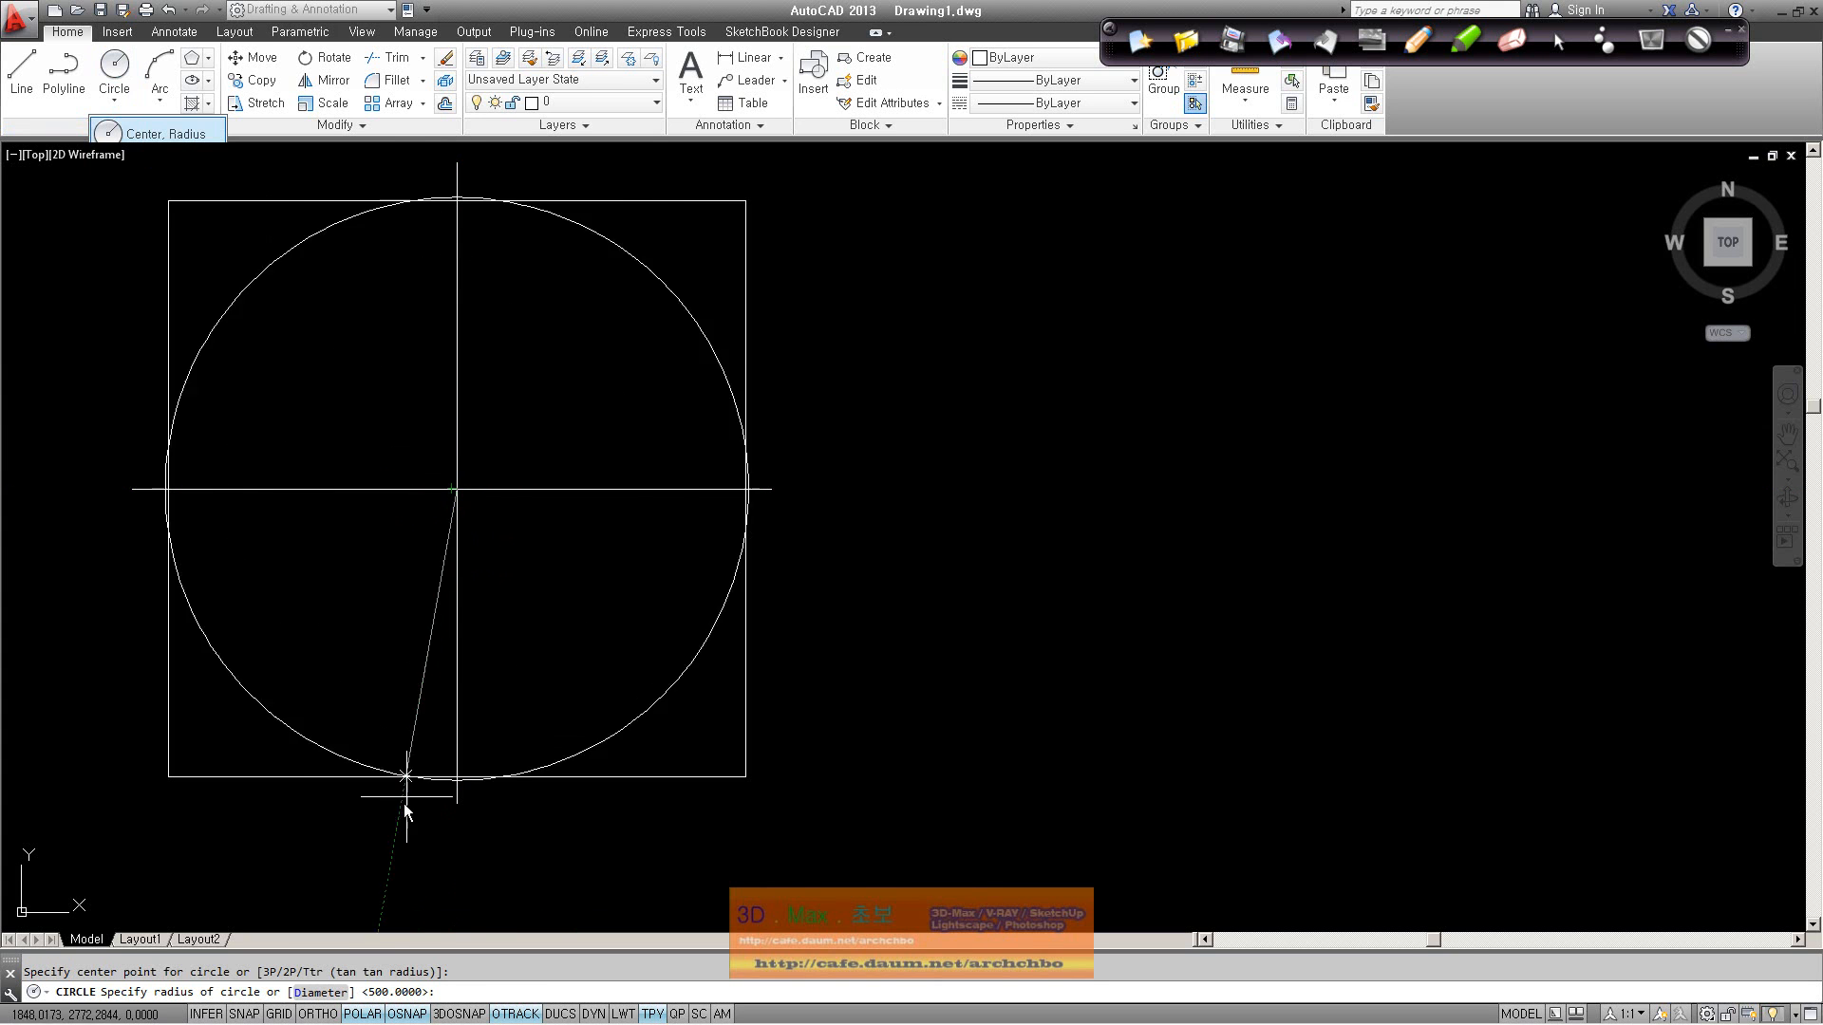
pyautogui.click(321, 993)
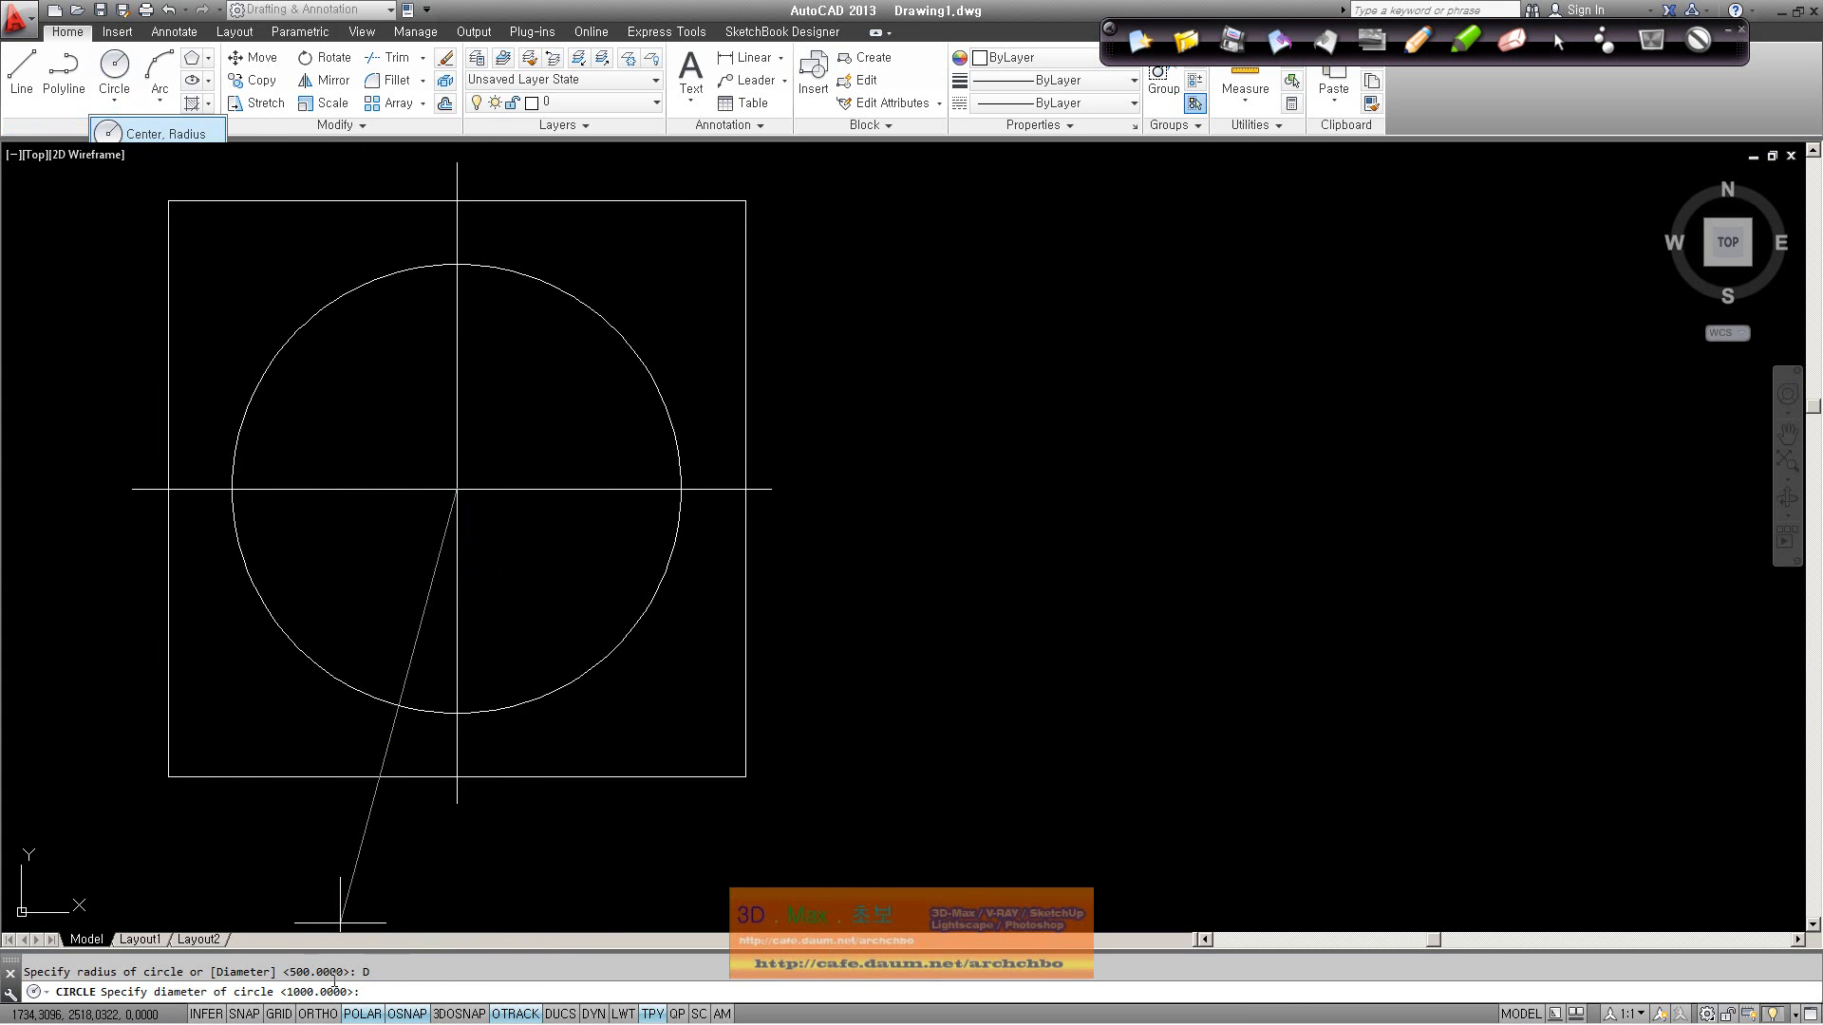
pyautogui.press('Return')
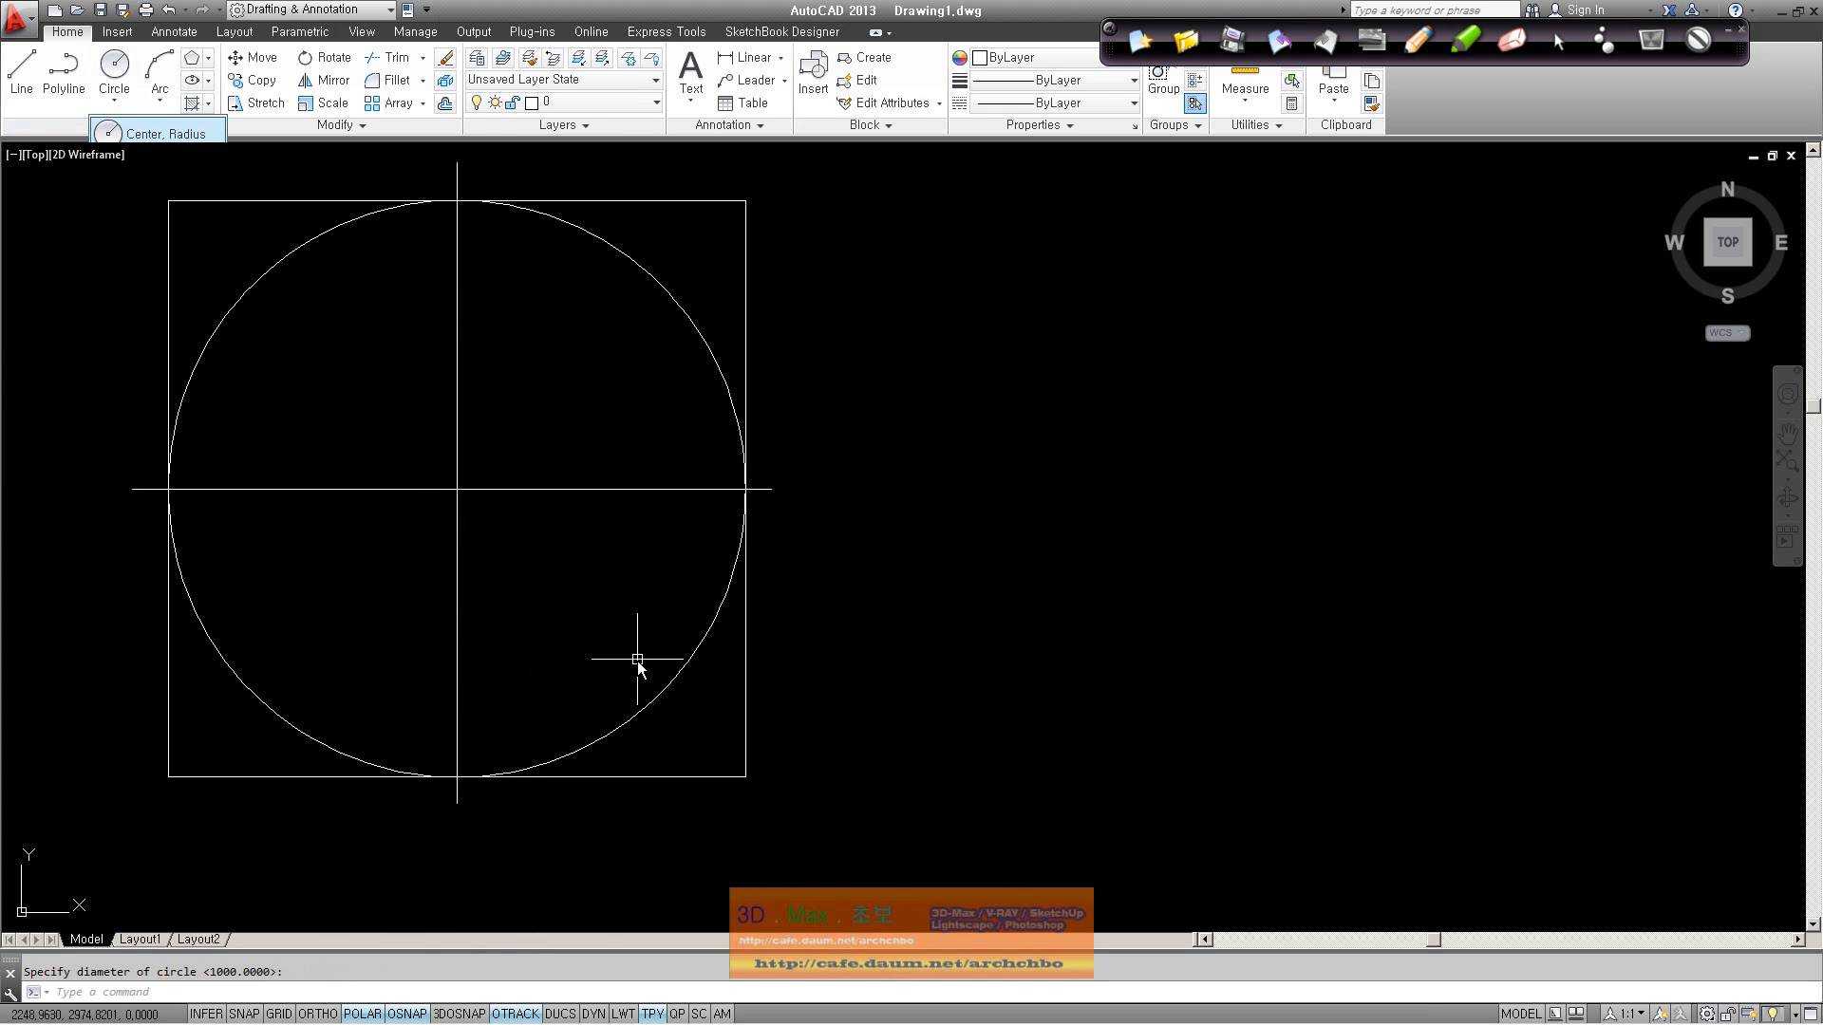
pyautogui.click(651, 695)
pyautogui.press('Delete')
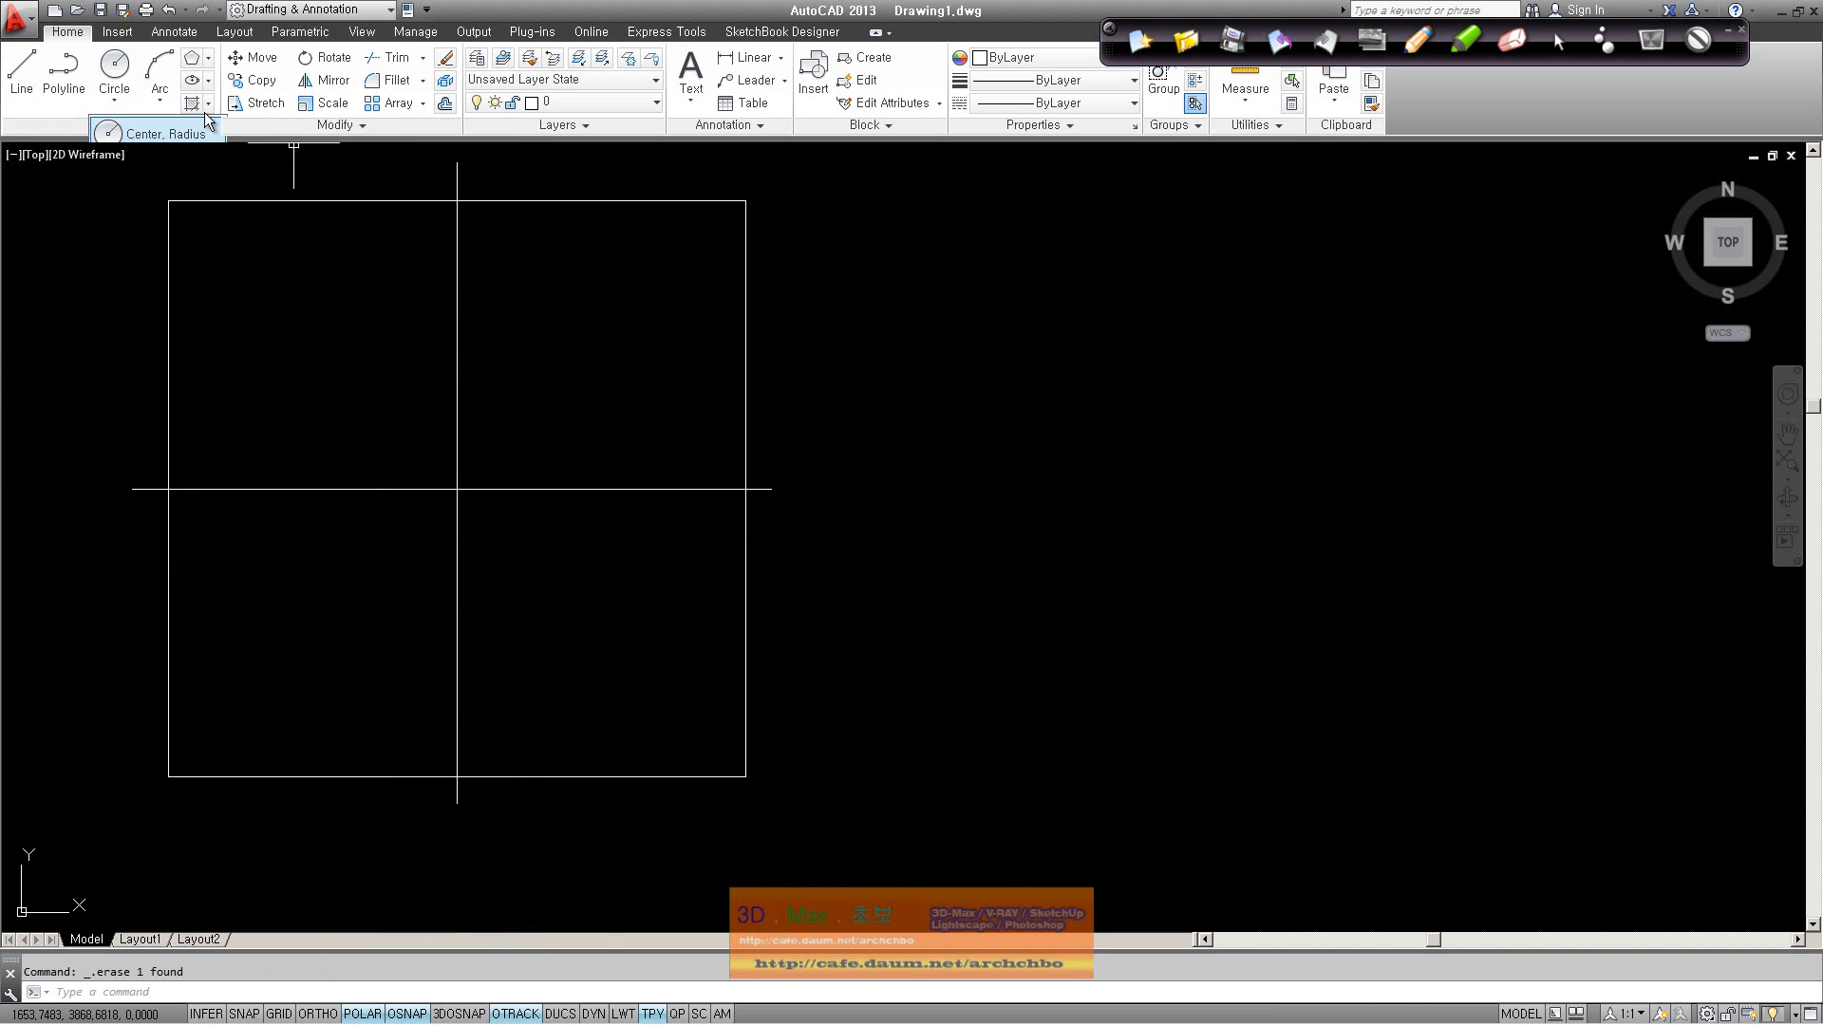
# Step: Draw a 2-Point circle between the midpoints of the square's left and right sides and erase it
pyautogui.click(114, 99)
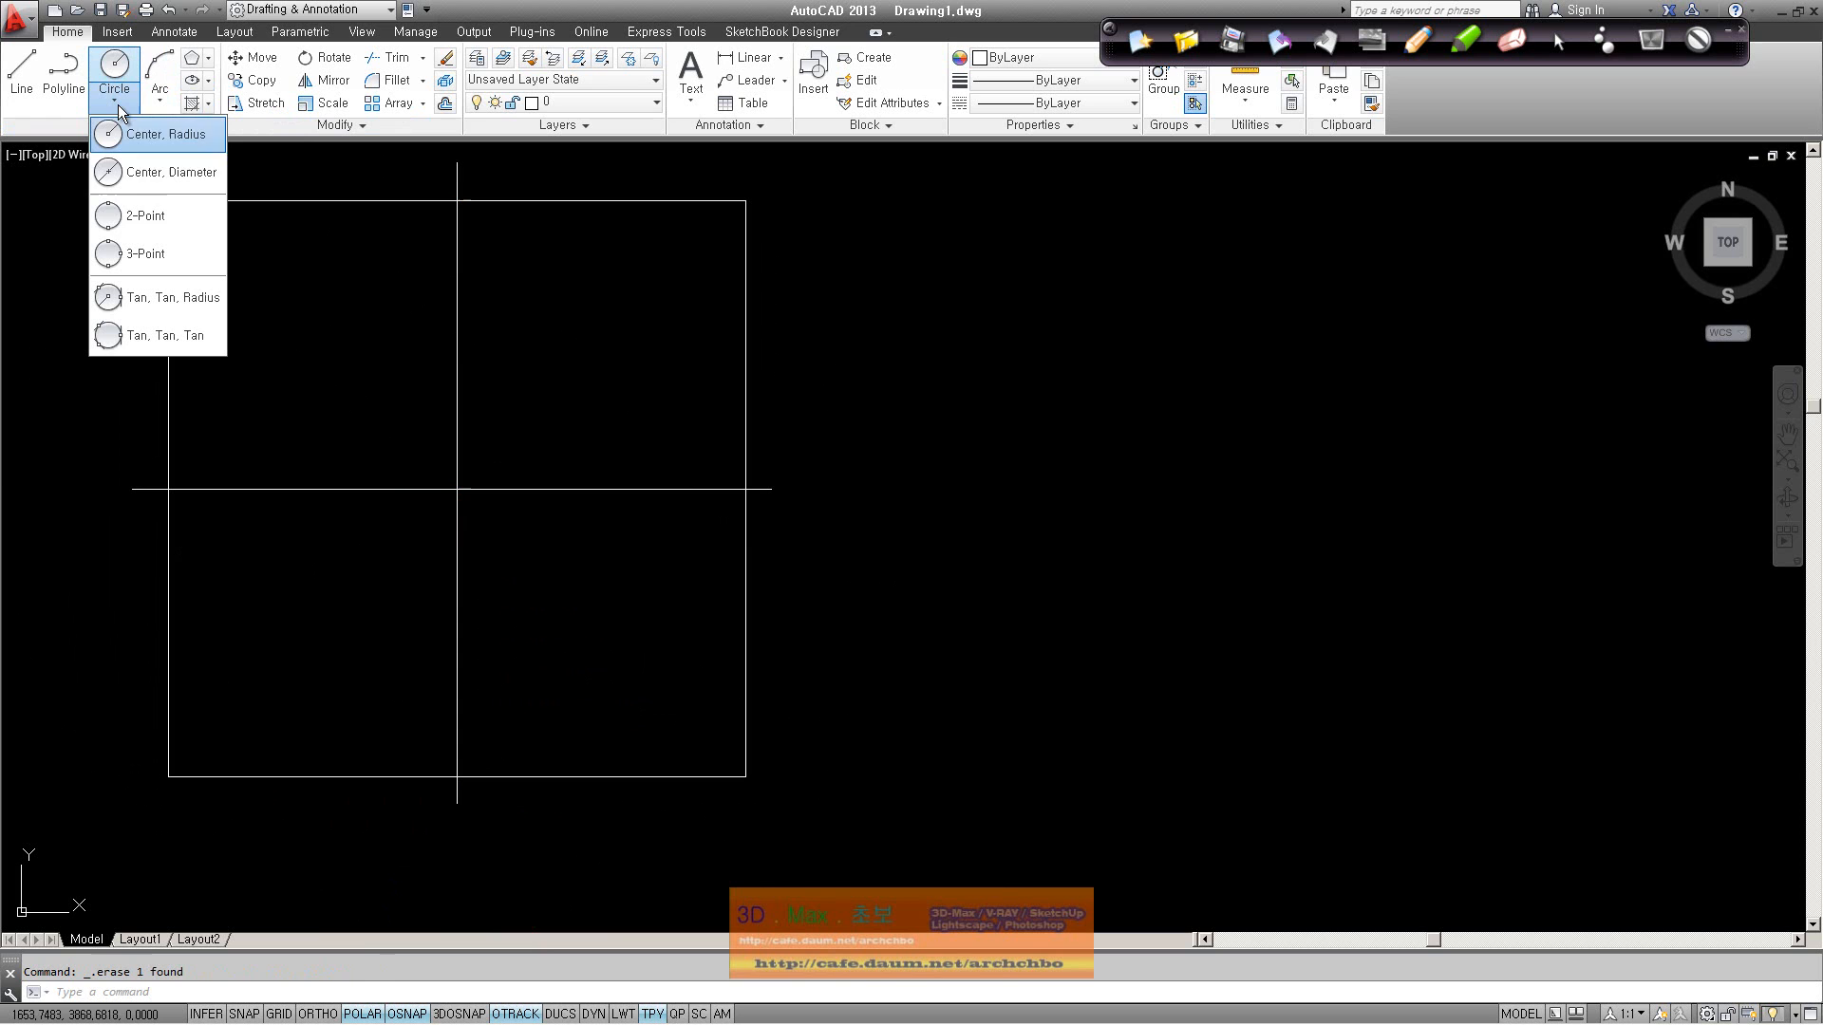
pyautogui.click(145, 218)
pyautogui.click(169, 490)
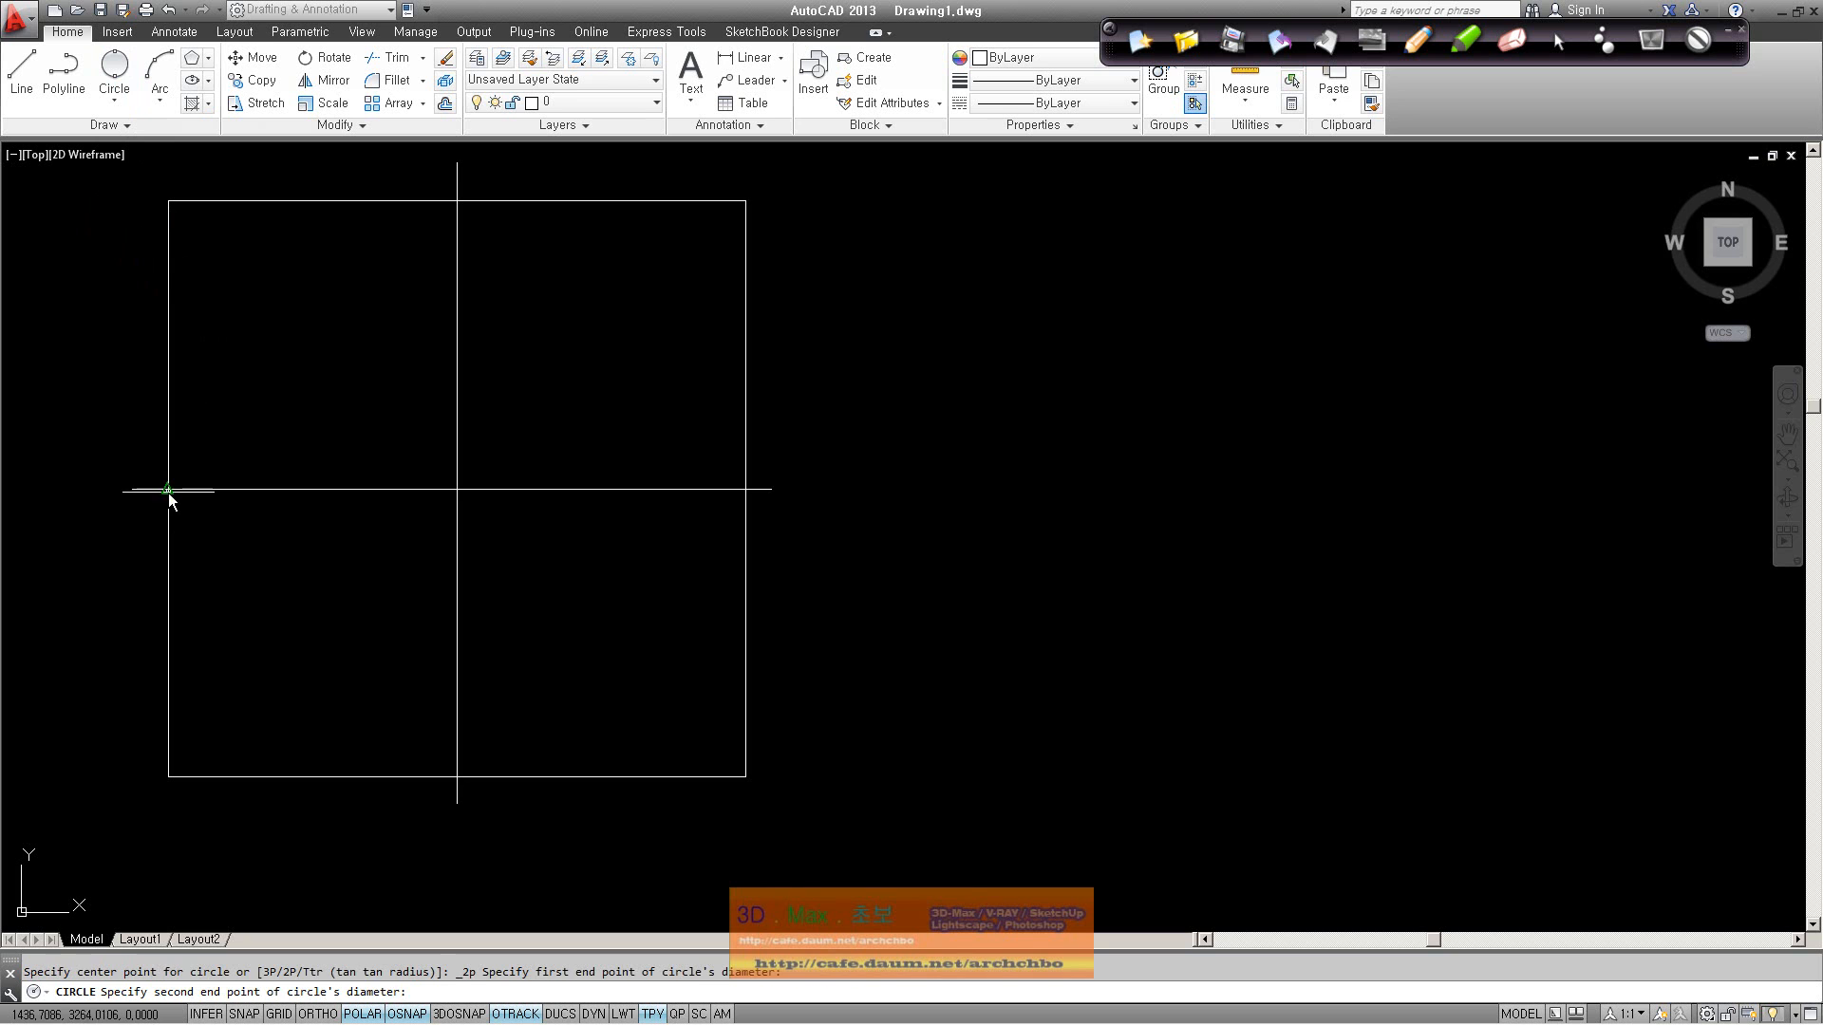
pyautogui.click(744, 489)
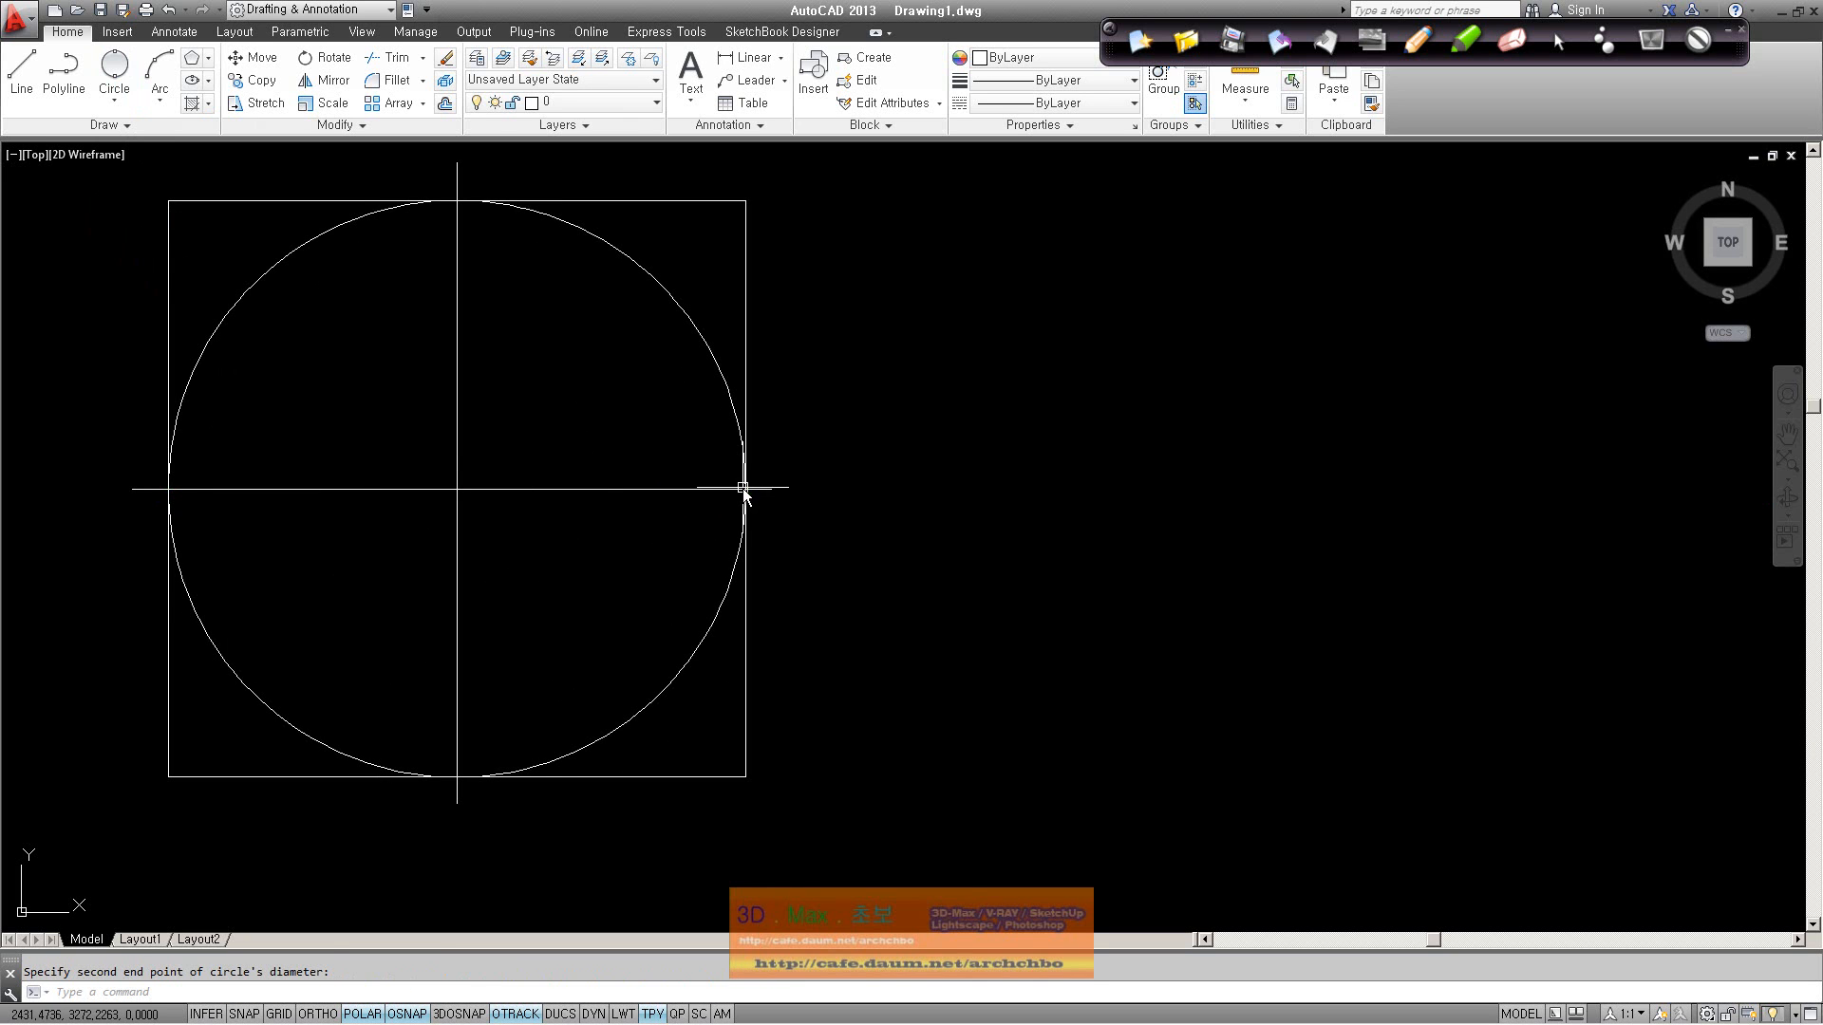
pyautogui.click(651, 690)
pyautogui.press('Delete')
# Step: Draw a 2-Point circle from the midpoint of the square's bottom side to the midpoint of its top side and erase it
pyautogui.click(114, 99)
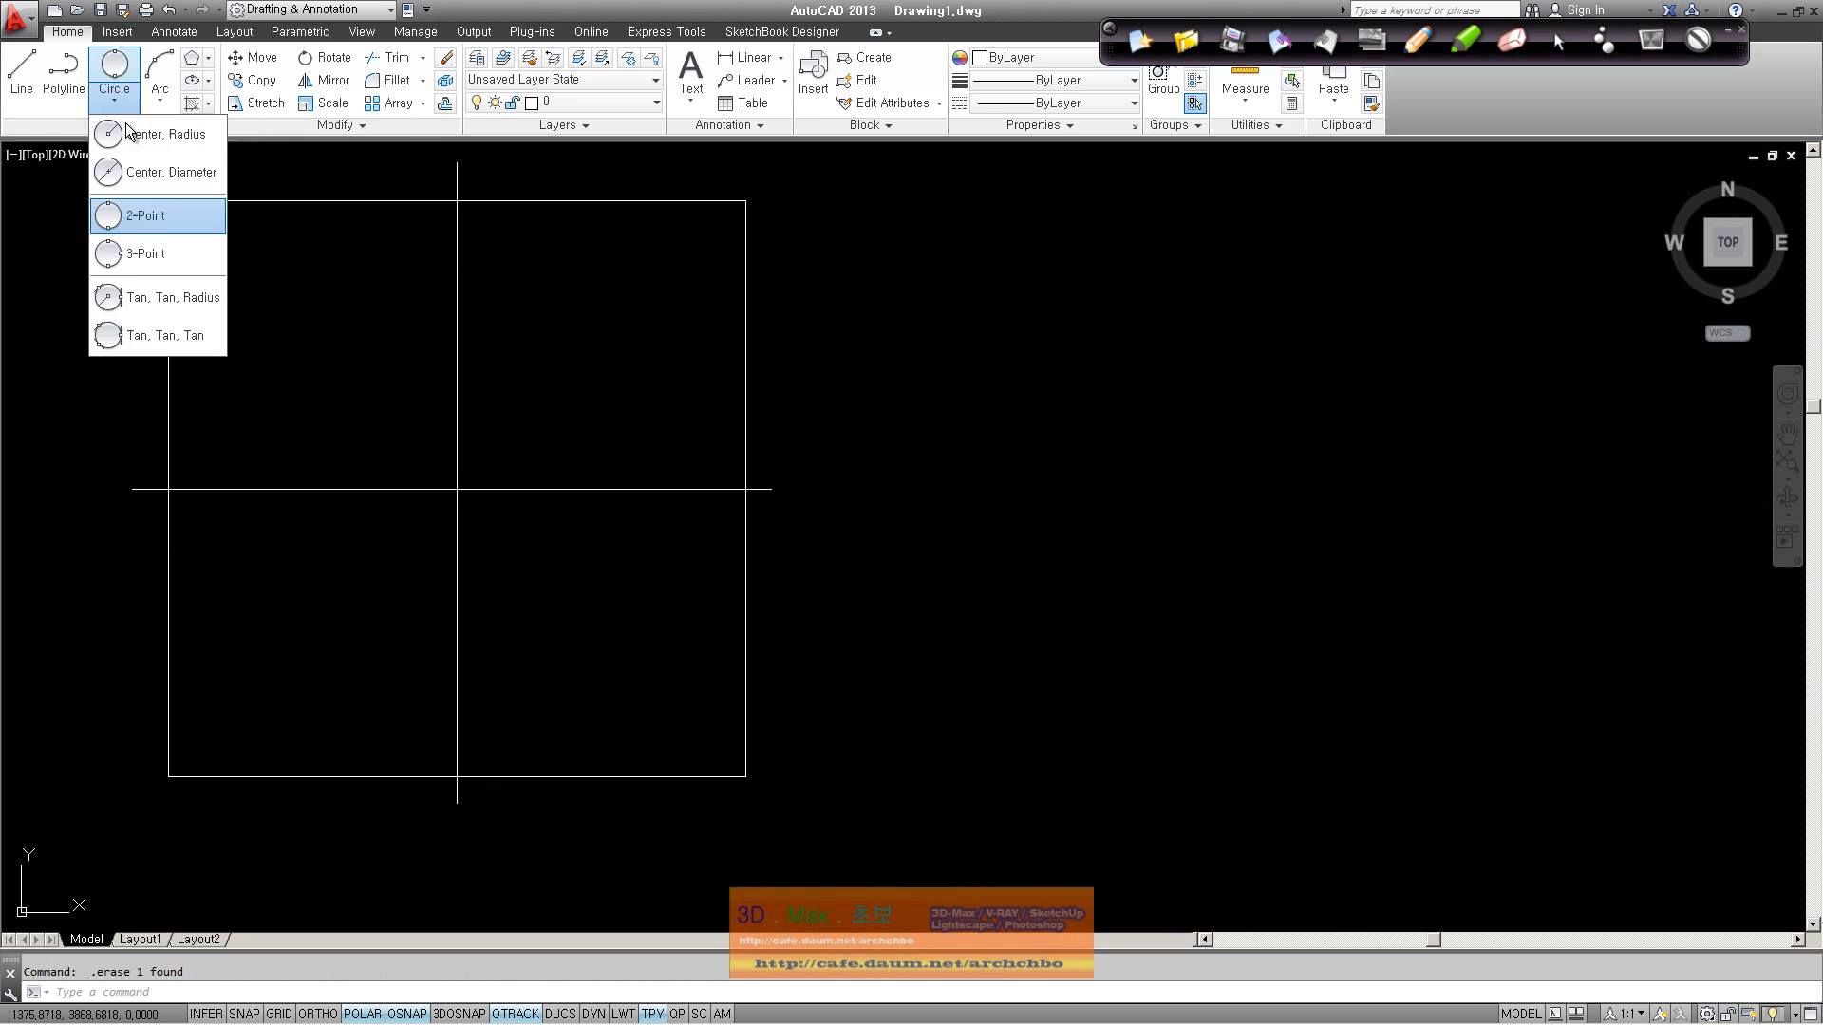
pyautogui.click(147, 215)
pyautogui.click(466, 774)
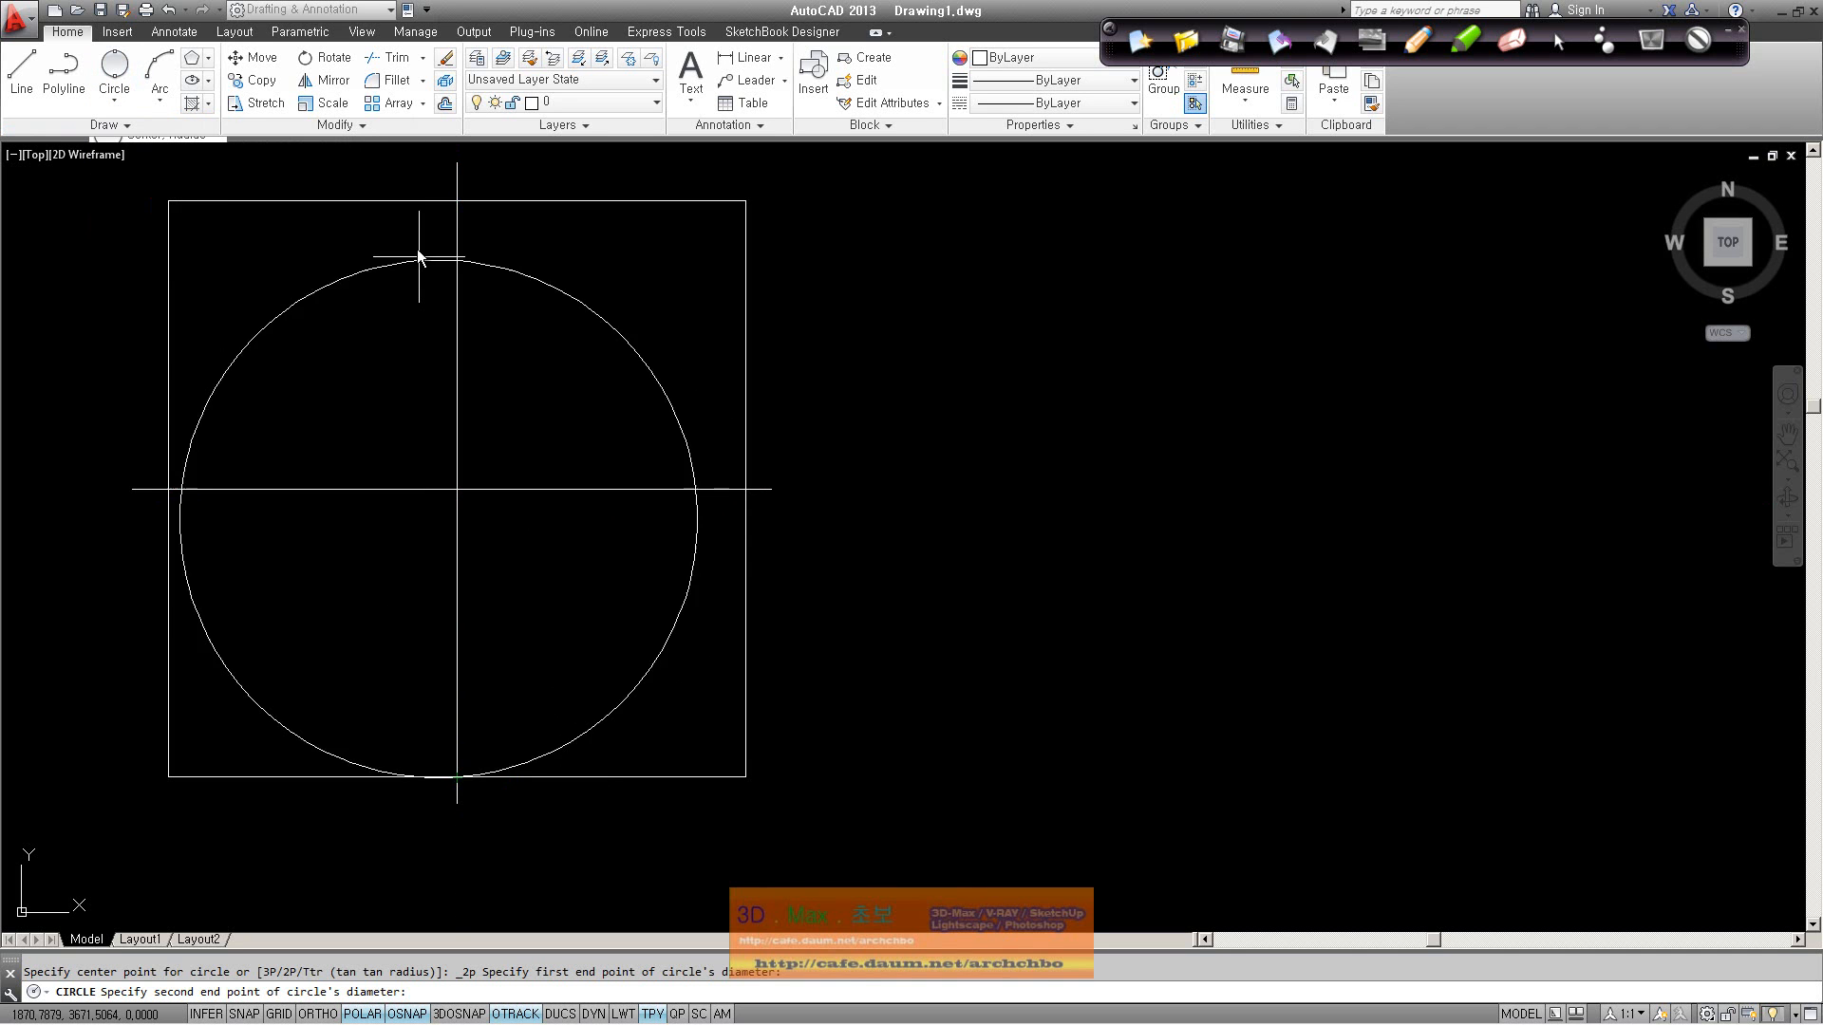
pyautogui.click(458, 203)
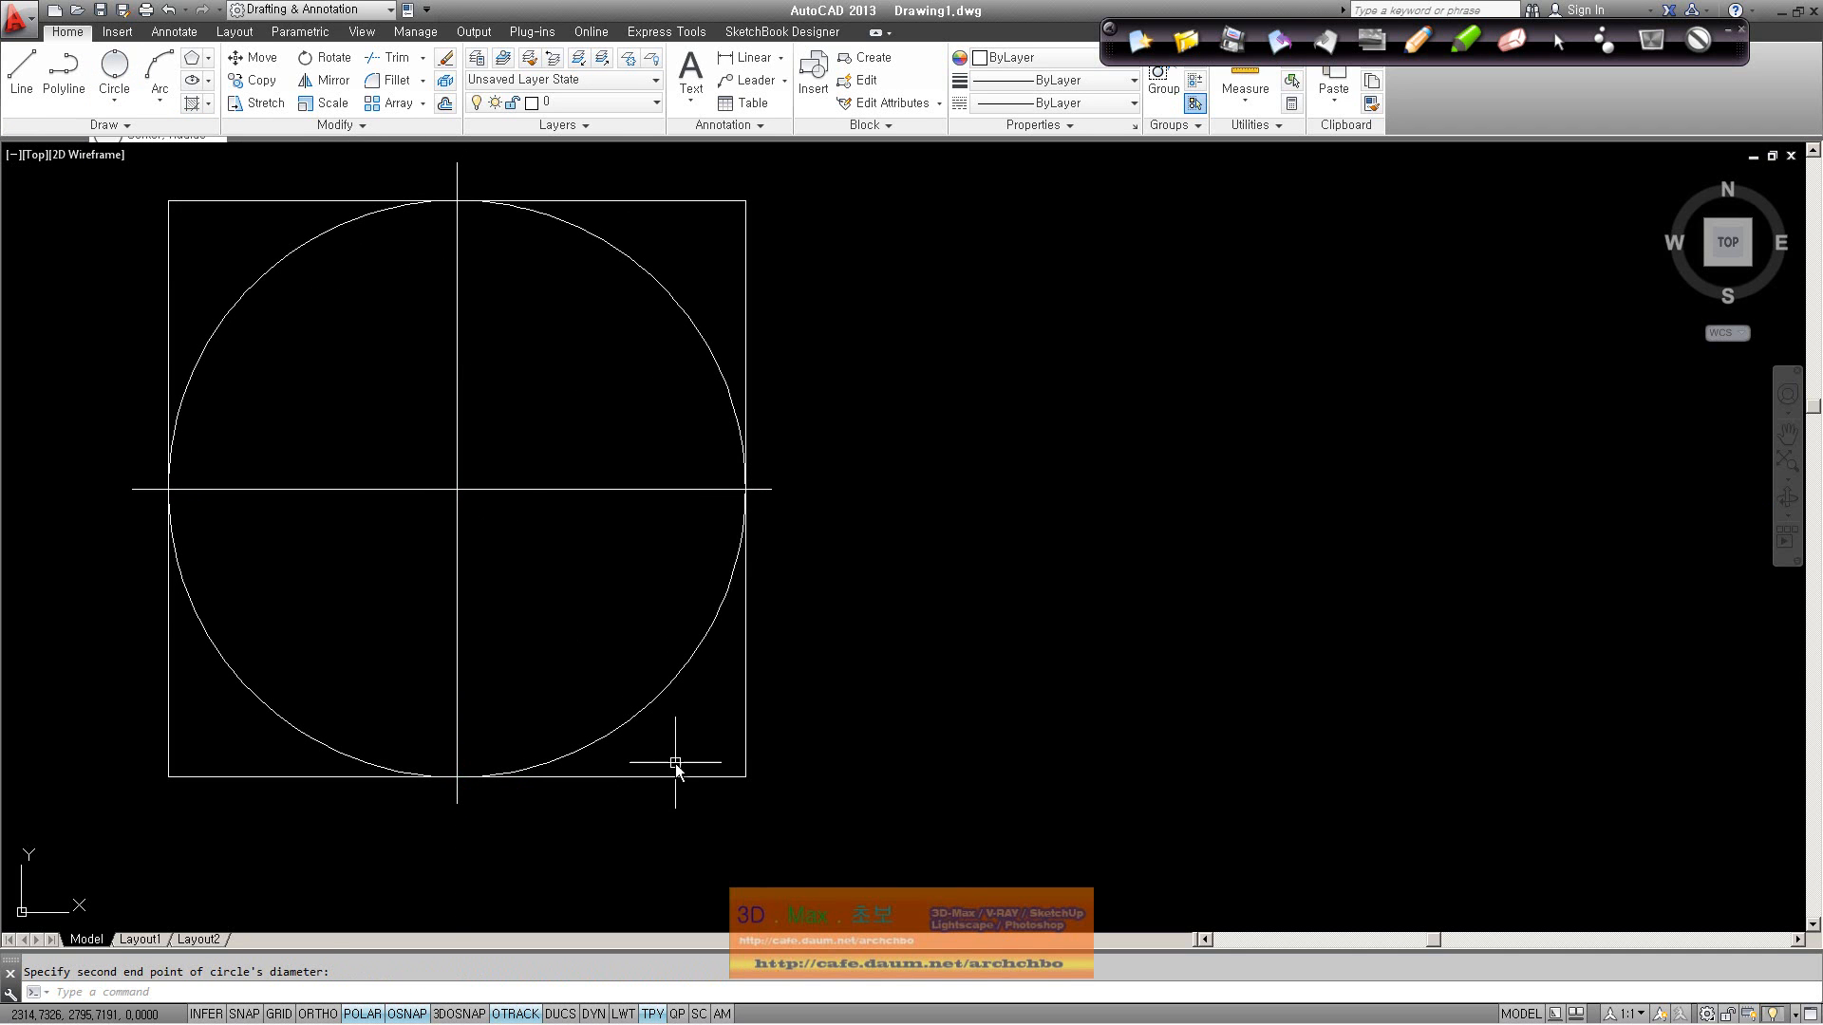
pyautogui.click(672, 682)
pyautogui.press('Delete')
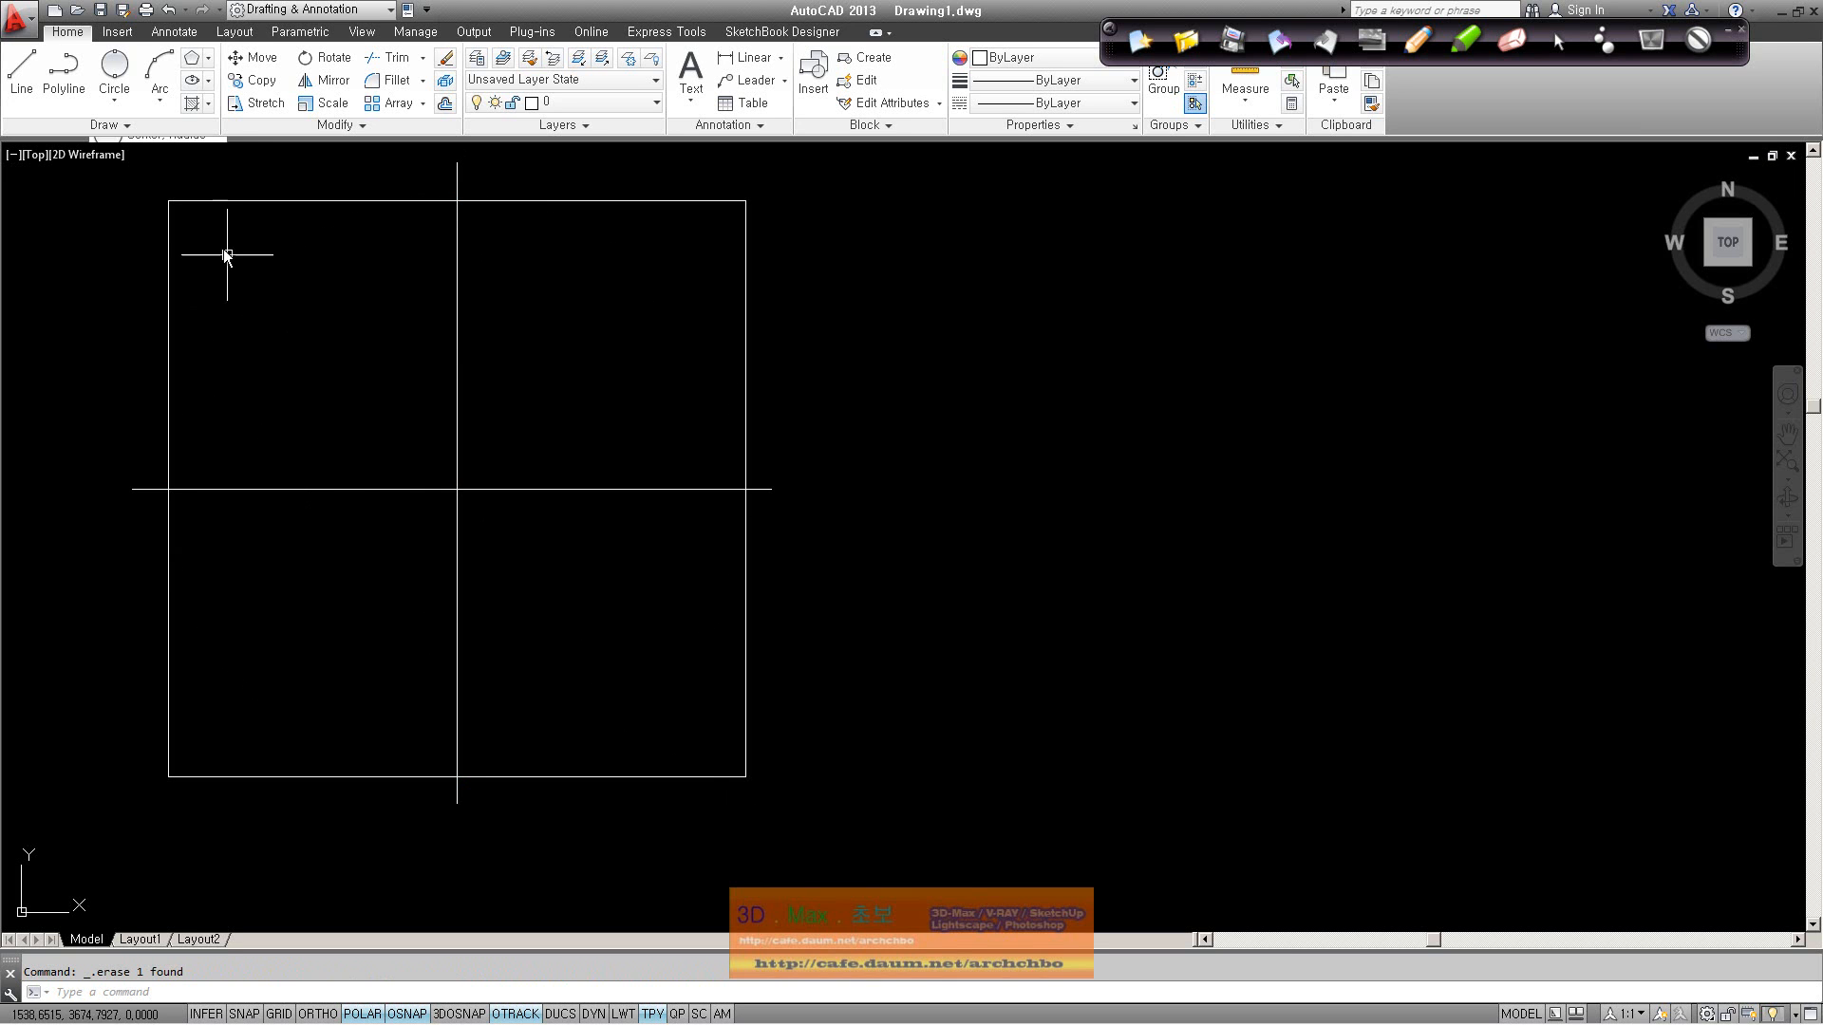
# Step: Draw a 3-Point circle through the midpoints of the square's left, top and right sides and erase it
pyautogui.click(114, 101)
pyautogui.click(171, 254)
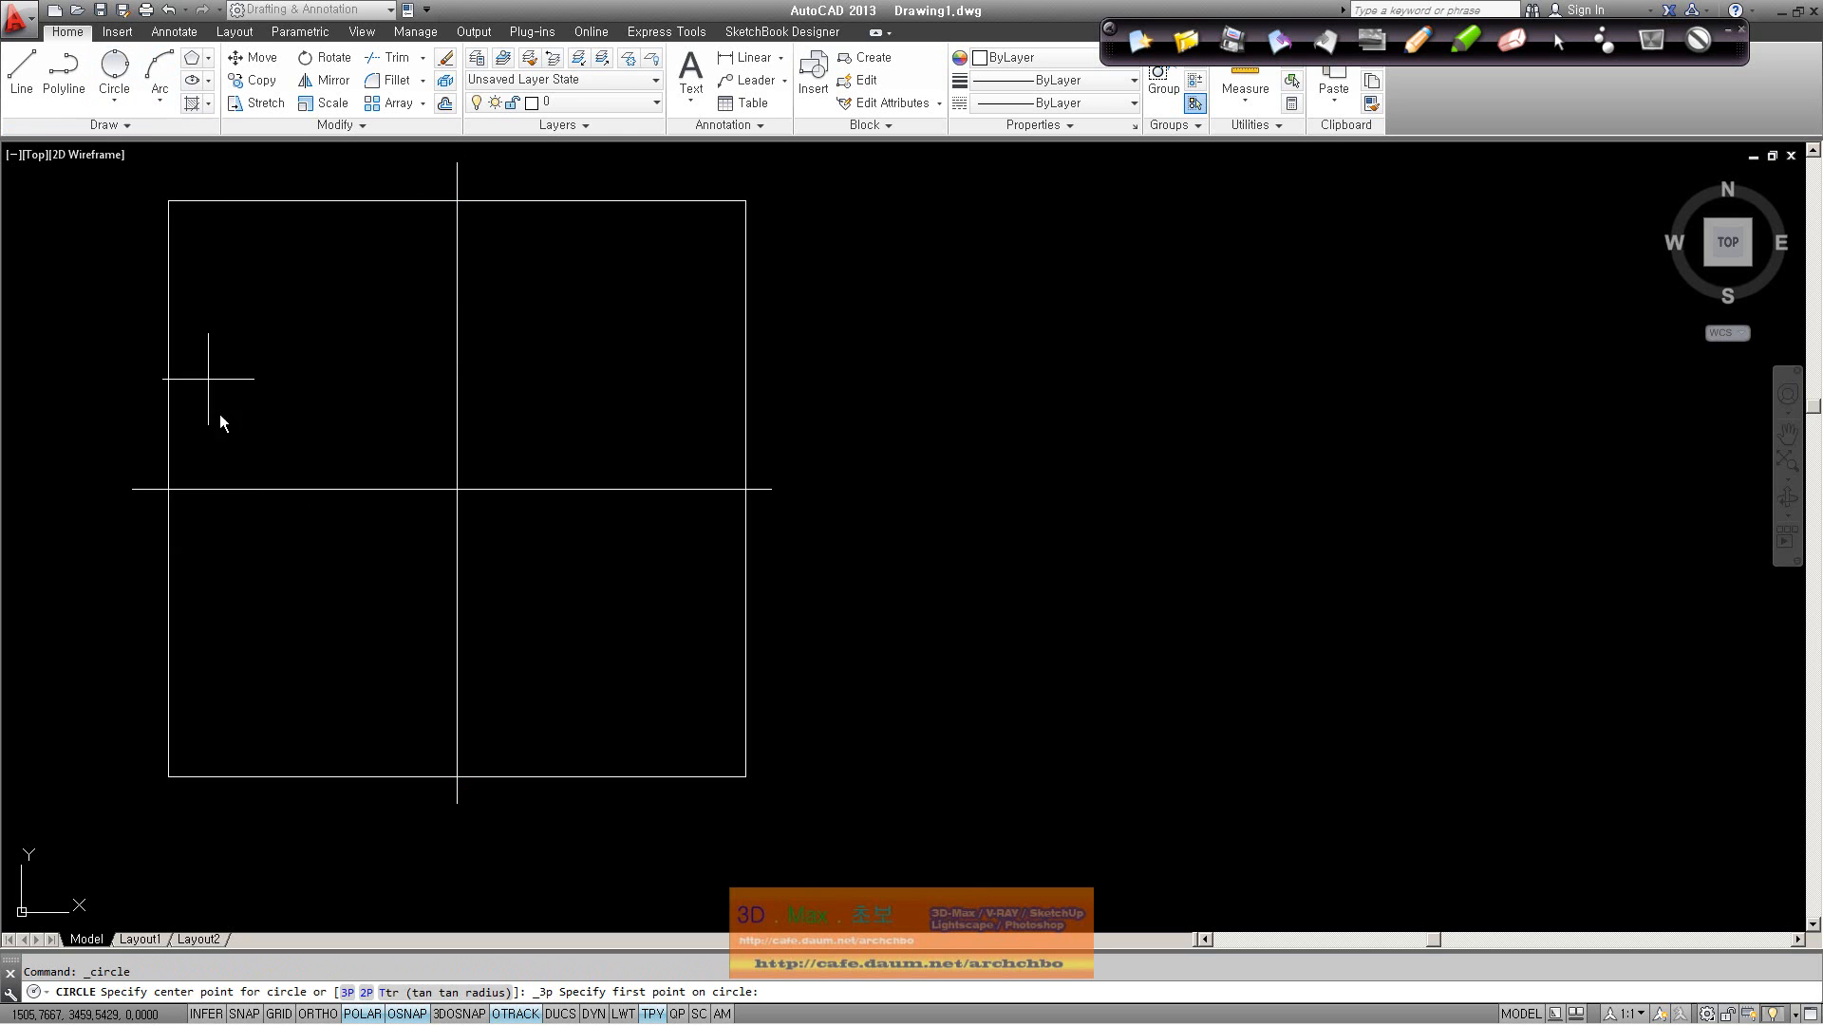
pyautogui.click(167, 490)
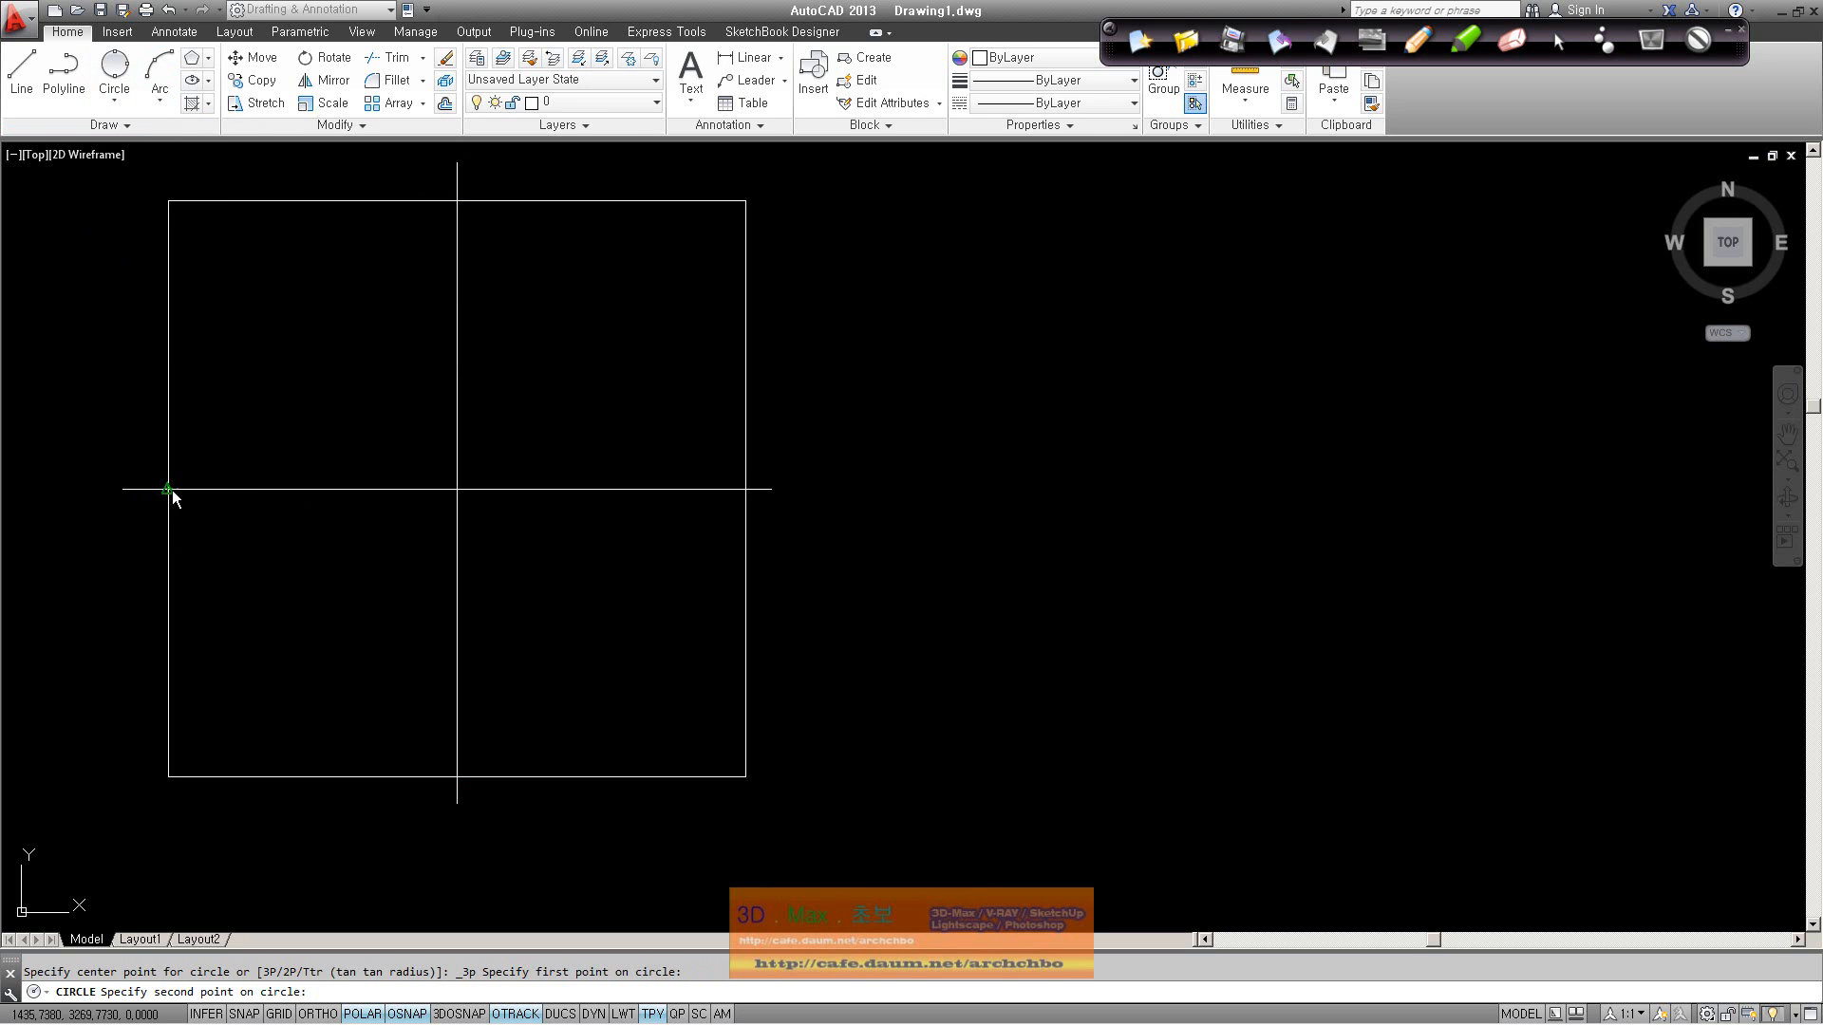
pyautogui.click(458, 201)
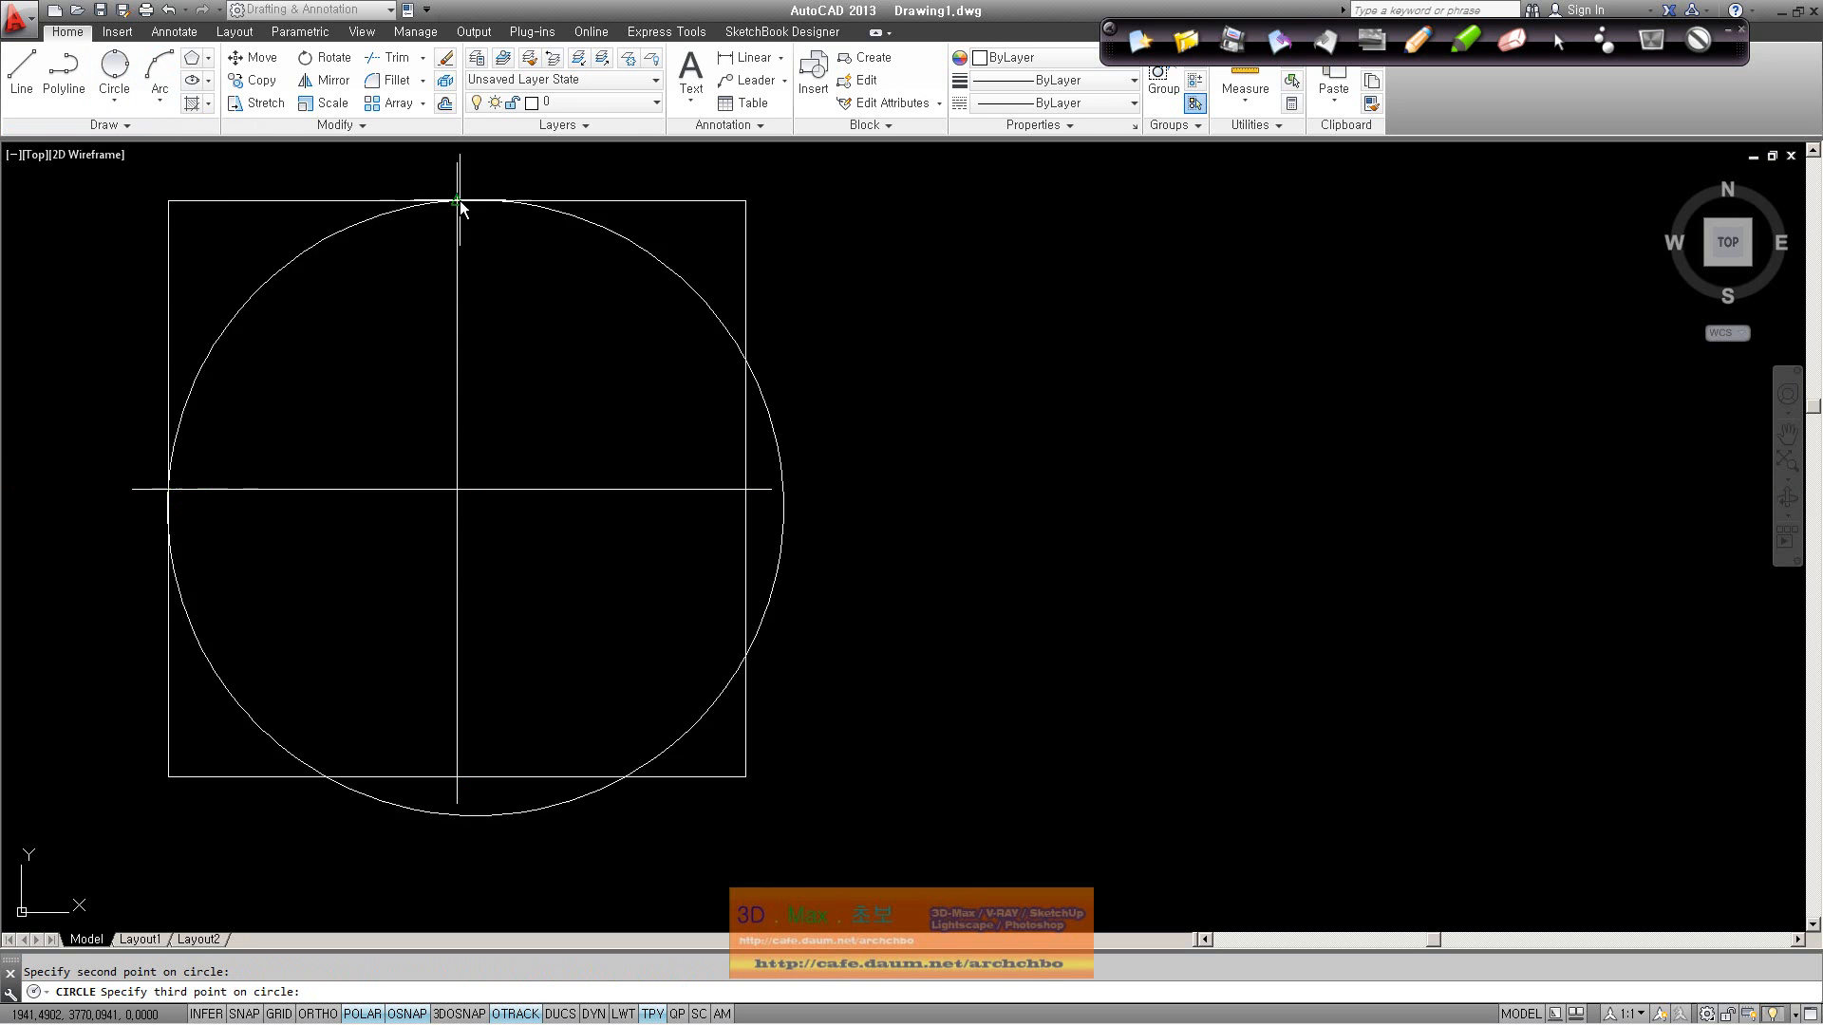
pyautogui.click(746, 490)
pyautogui.click(655, 699)
pyautogui.press('Delete')
# Step: Draw a 3-Point circle through the midpoints of the square's right, bottom and left sides
pyautogui.click(115, 100)
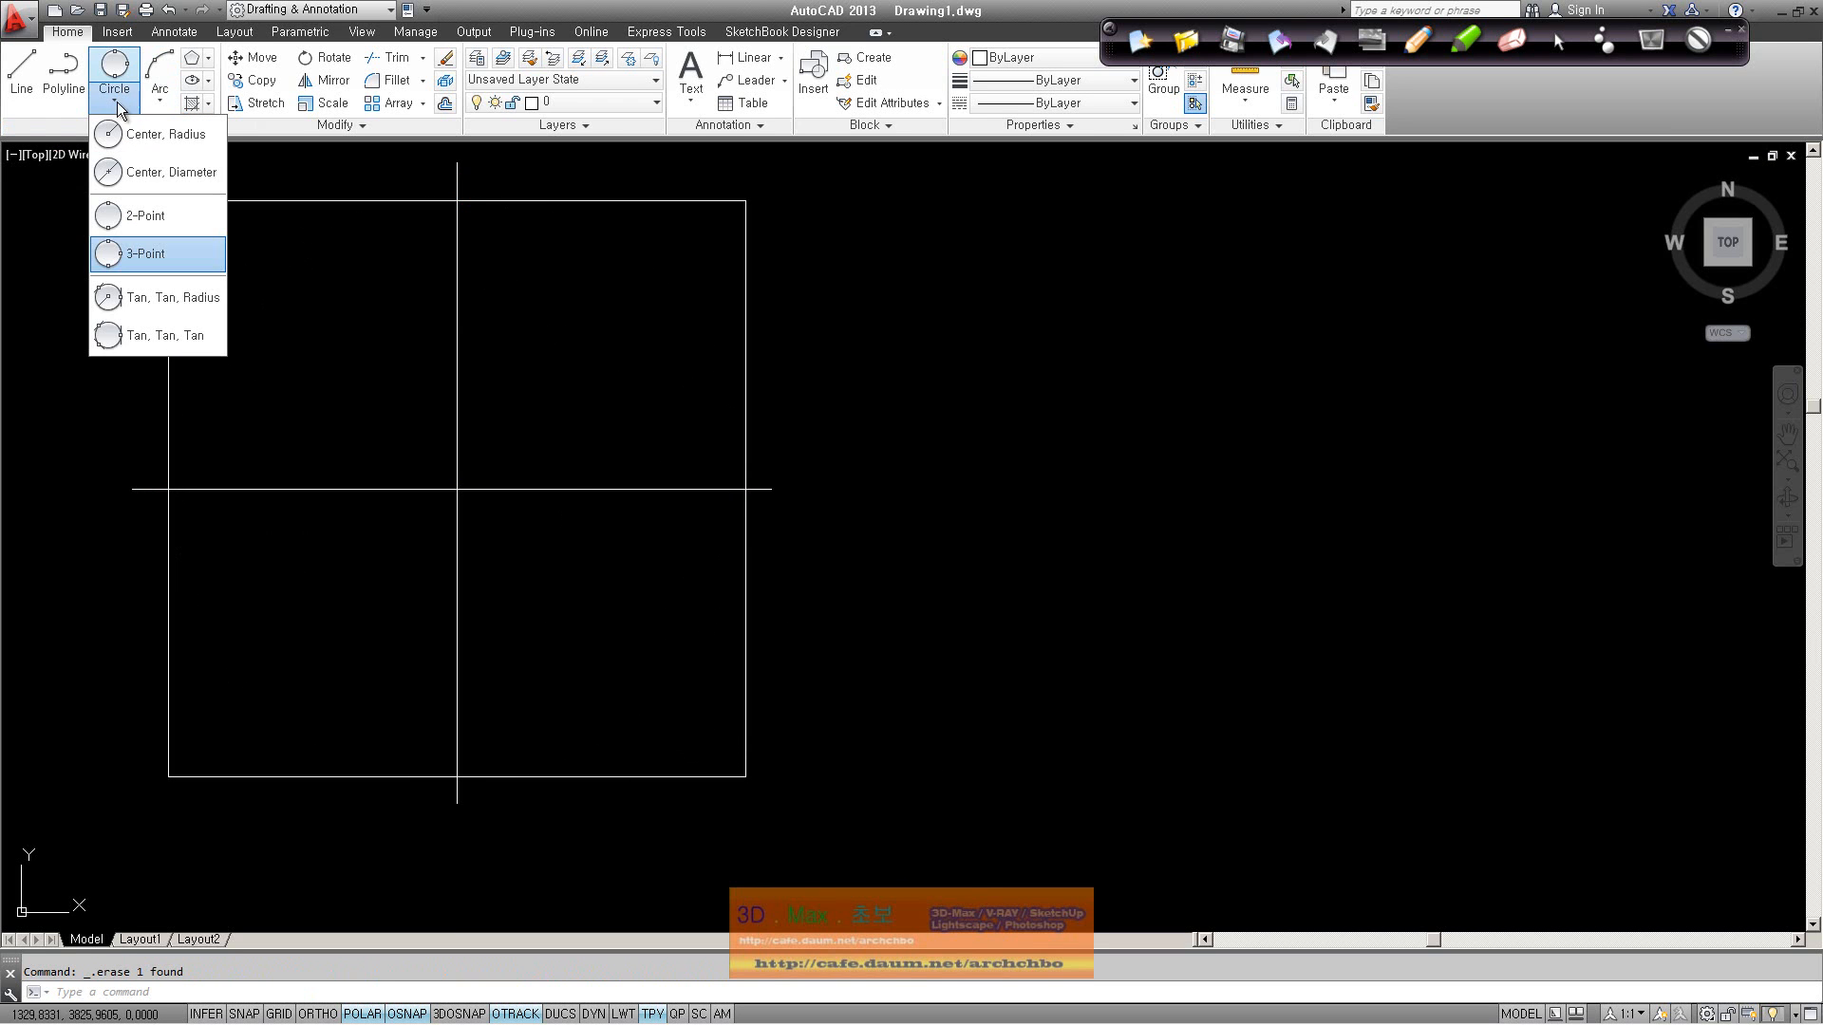
pyautogui.click(156, 253)
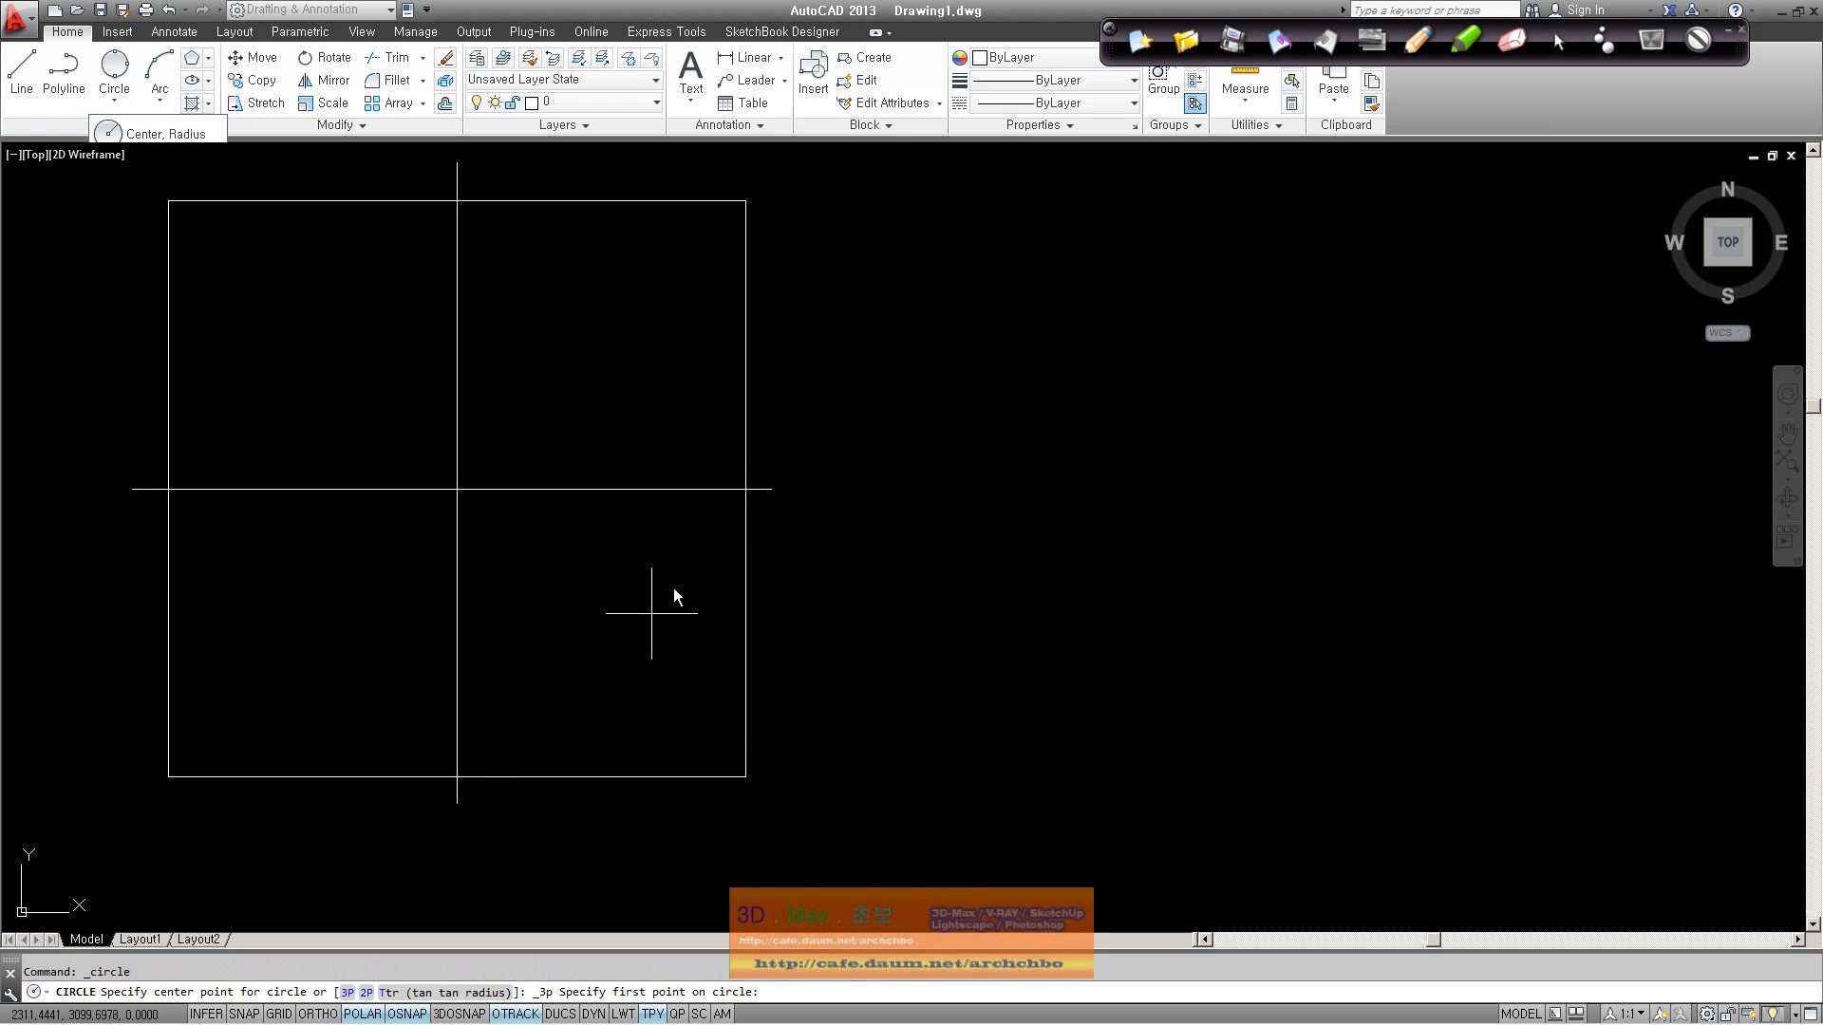
pyautogui.click(745, 489)
pyautogui.click(457, 777)
pyautogui.click(169, 489)
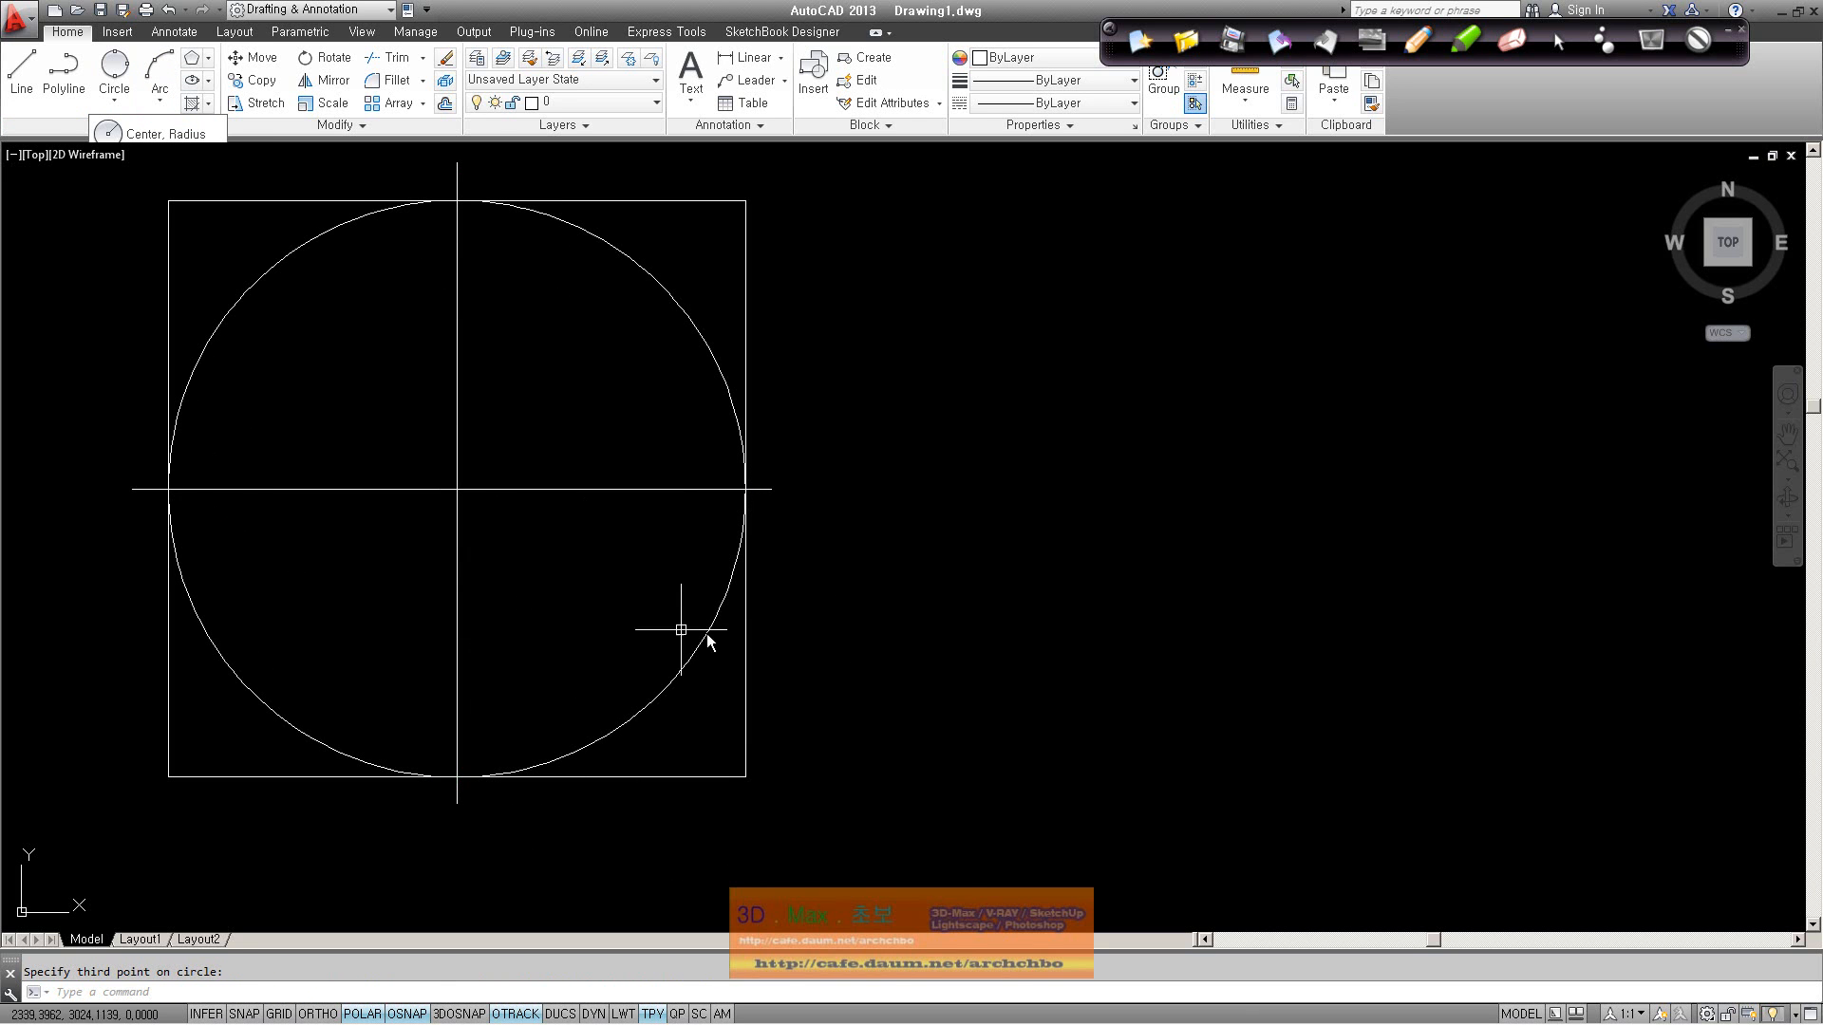
# Step: Draw a small 3-Point circle through three free points in the empty area to the right of the square
pyautogui.click(114, 97)
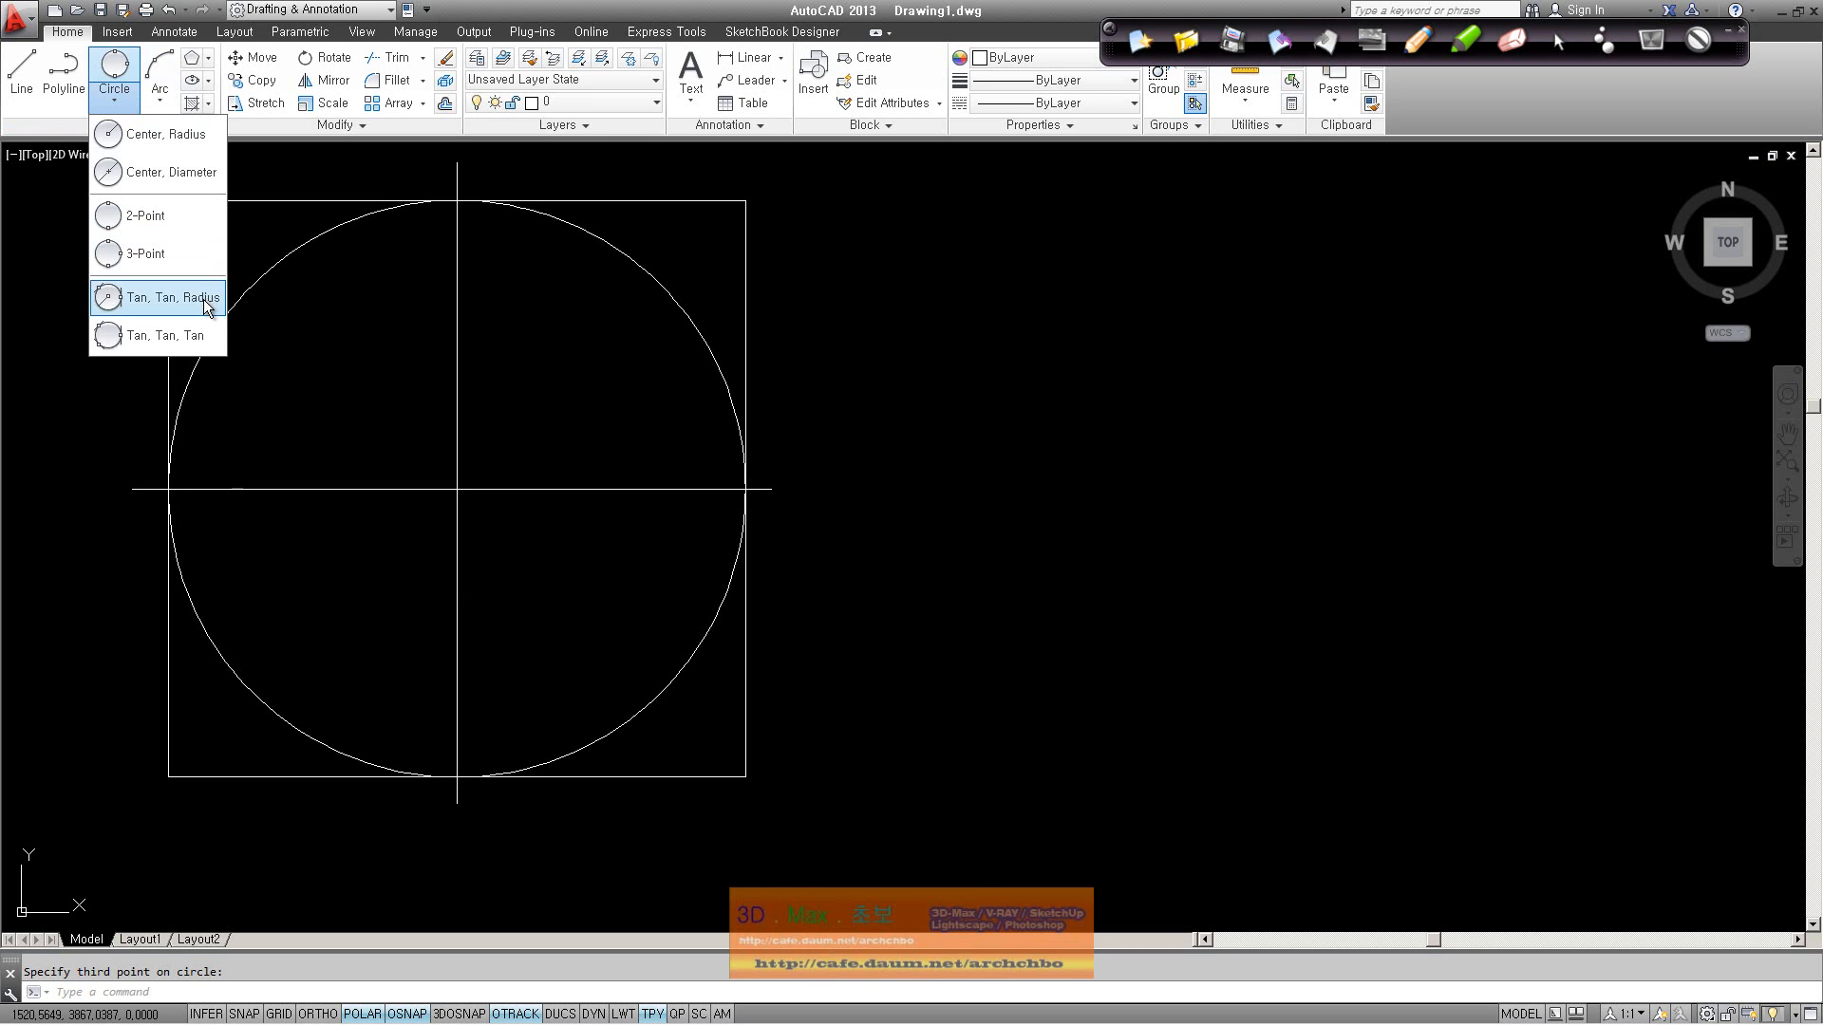
pyautogui.click(143, 253)
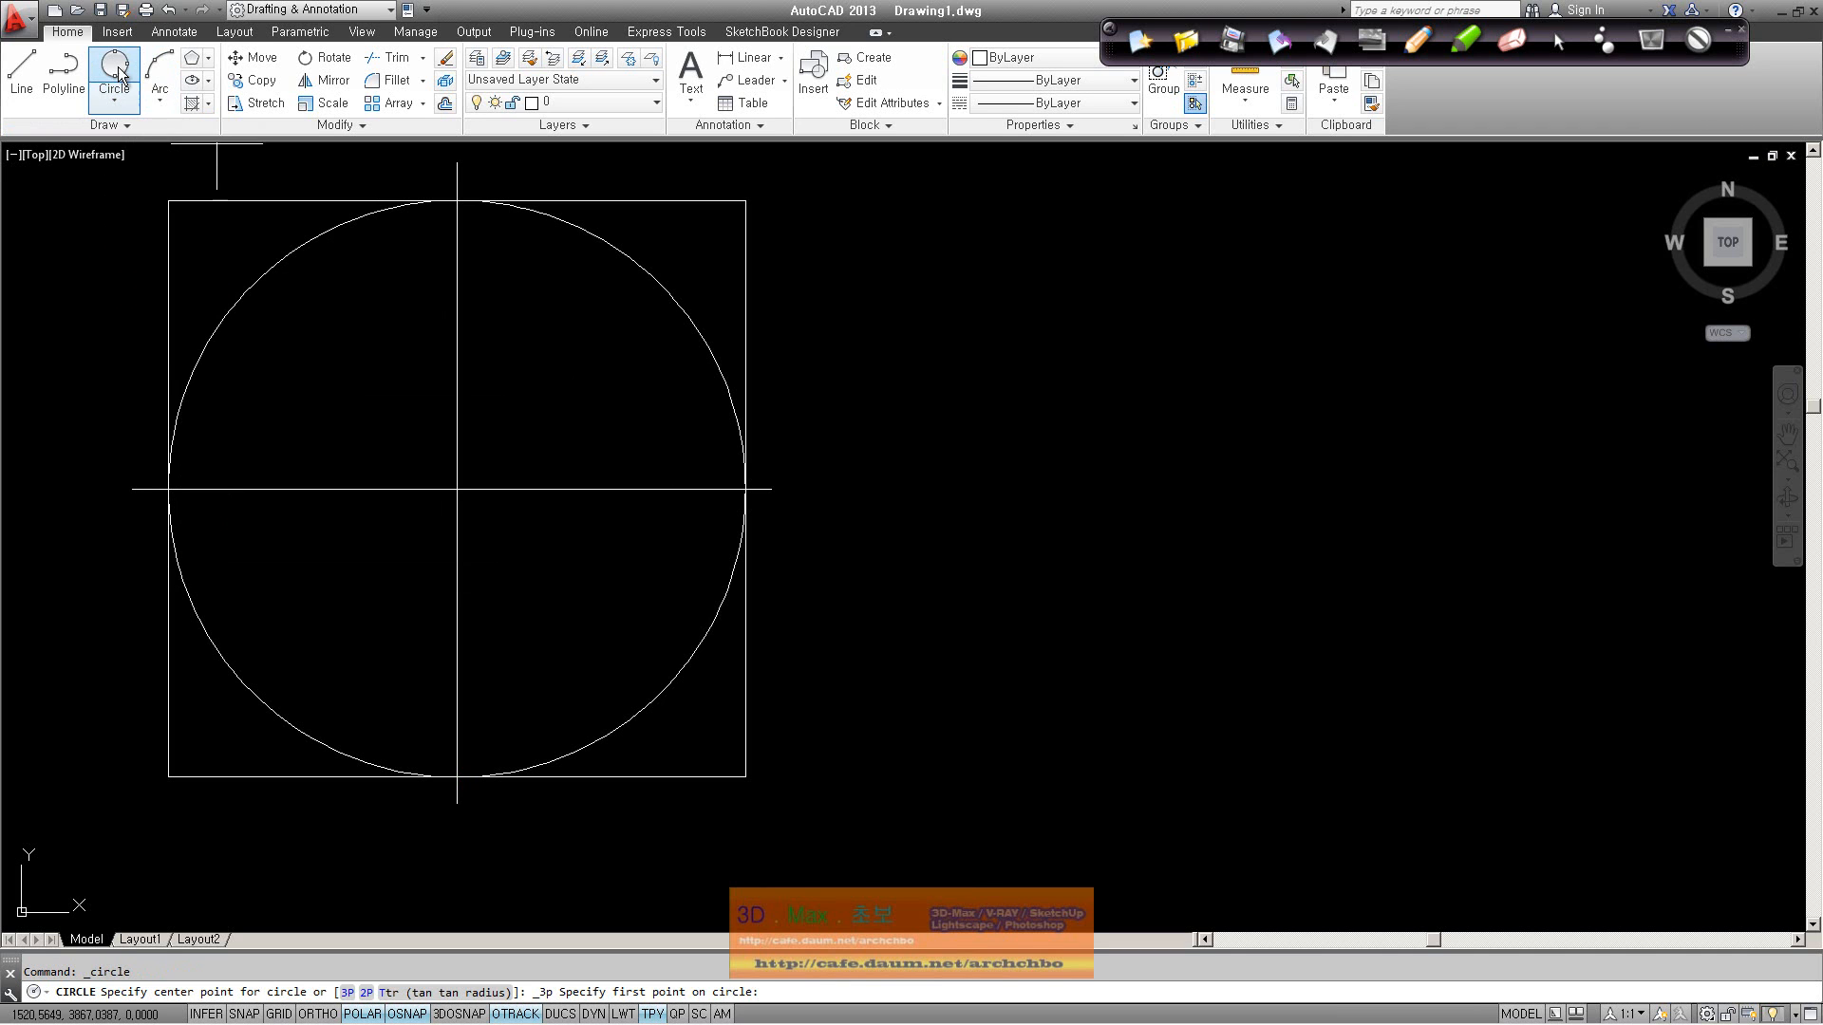
pyautogui.click(1069, 353)
pyautogui.click(1052, 321)
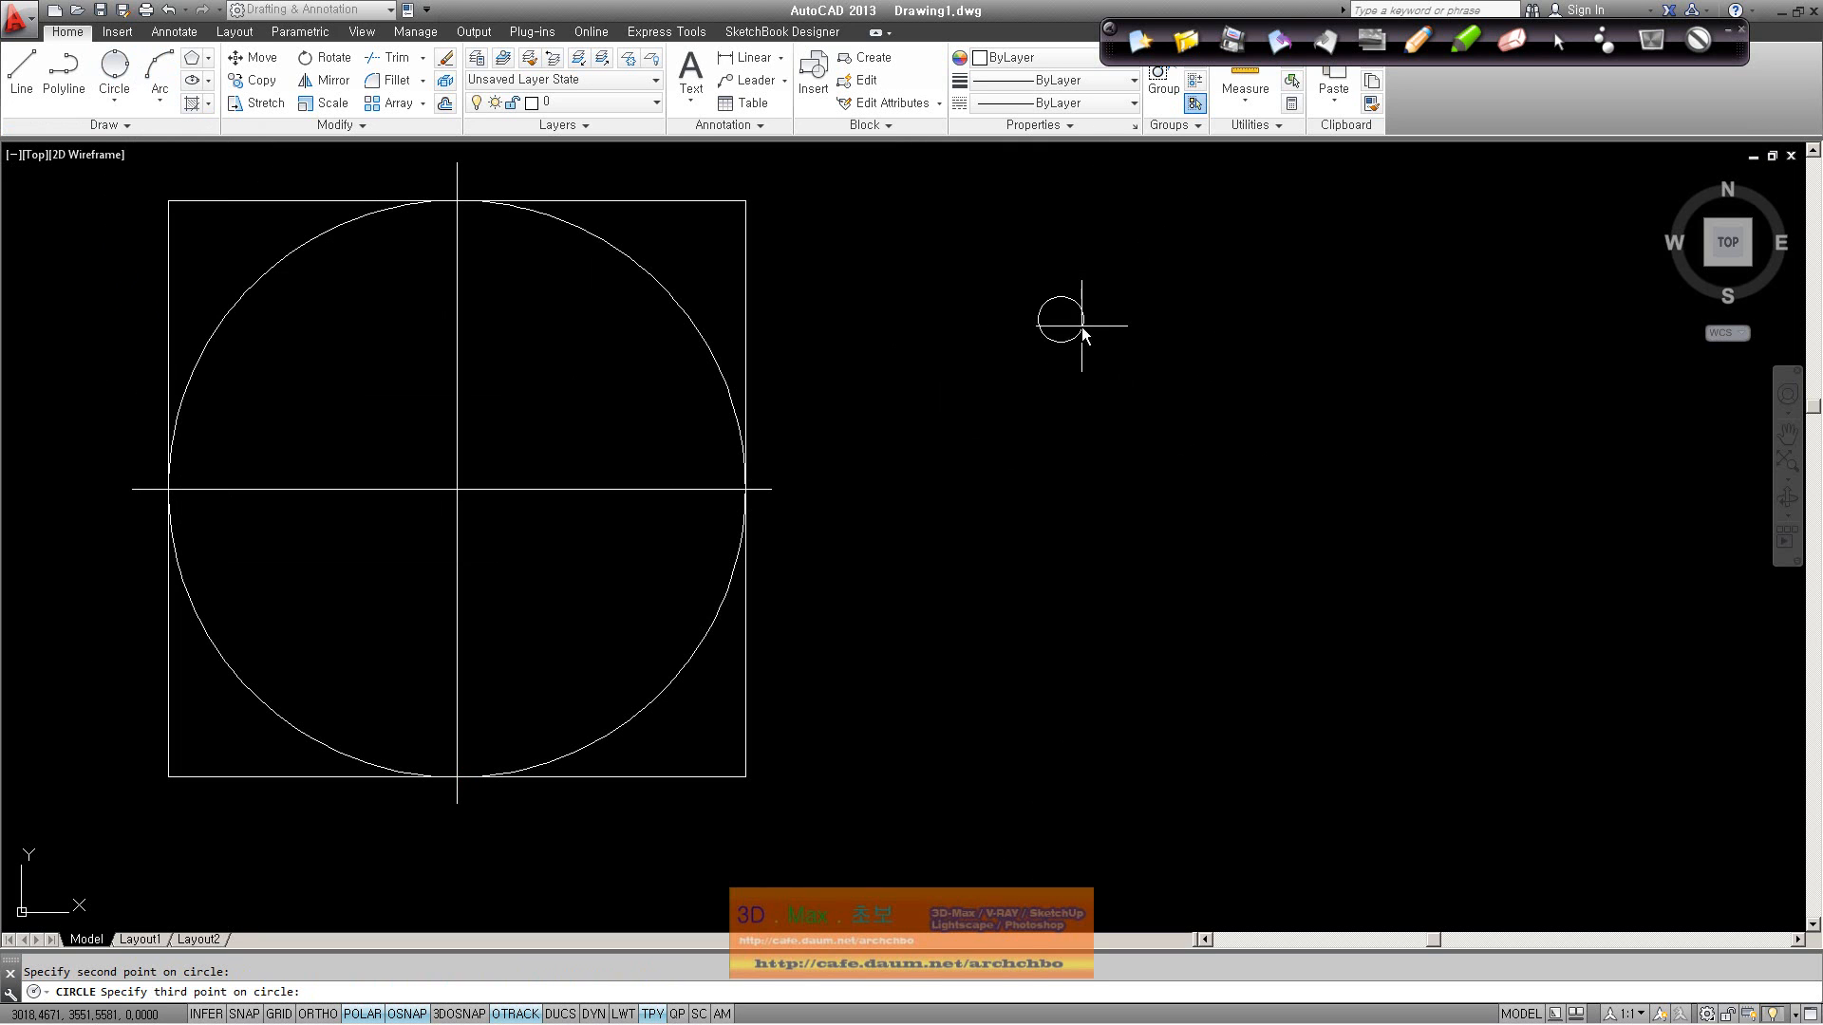
pyautogui.click(1104, 310)
# Step: Draw three more small circles by center and radius around the first small one, with radii of about 48, 49 and 43
pyautogui.rightClick(993, 469)
pyautogui.click(1042, 479)
pyautogui.click(1008, 473)
pyautogui.click(1022, 499)
pyautogui.rightClick(1020, 480)
pyautogui.click(1181, 499)
pyautogui.click(1200, 445)
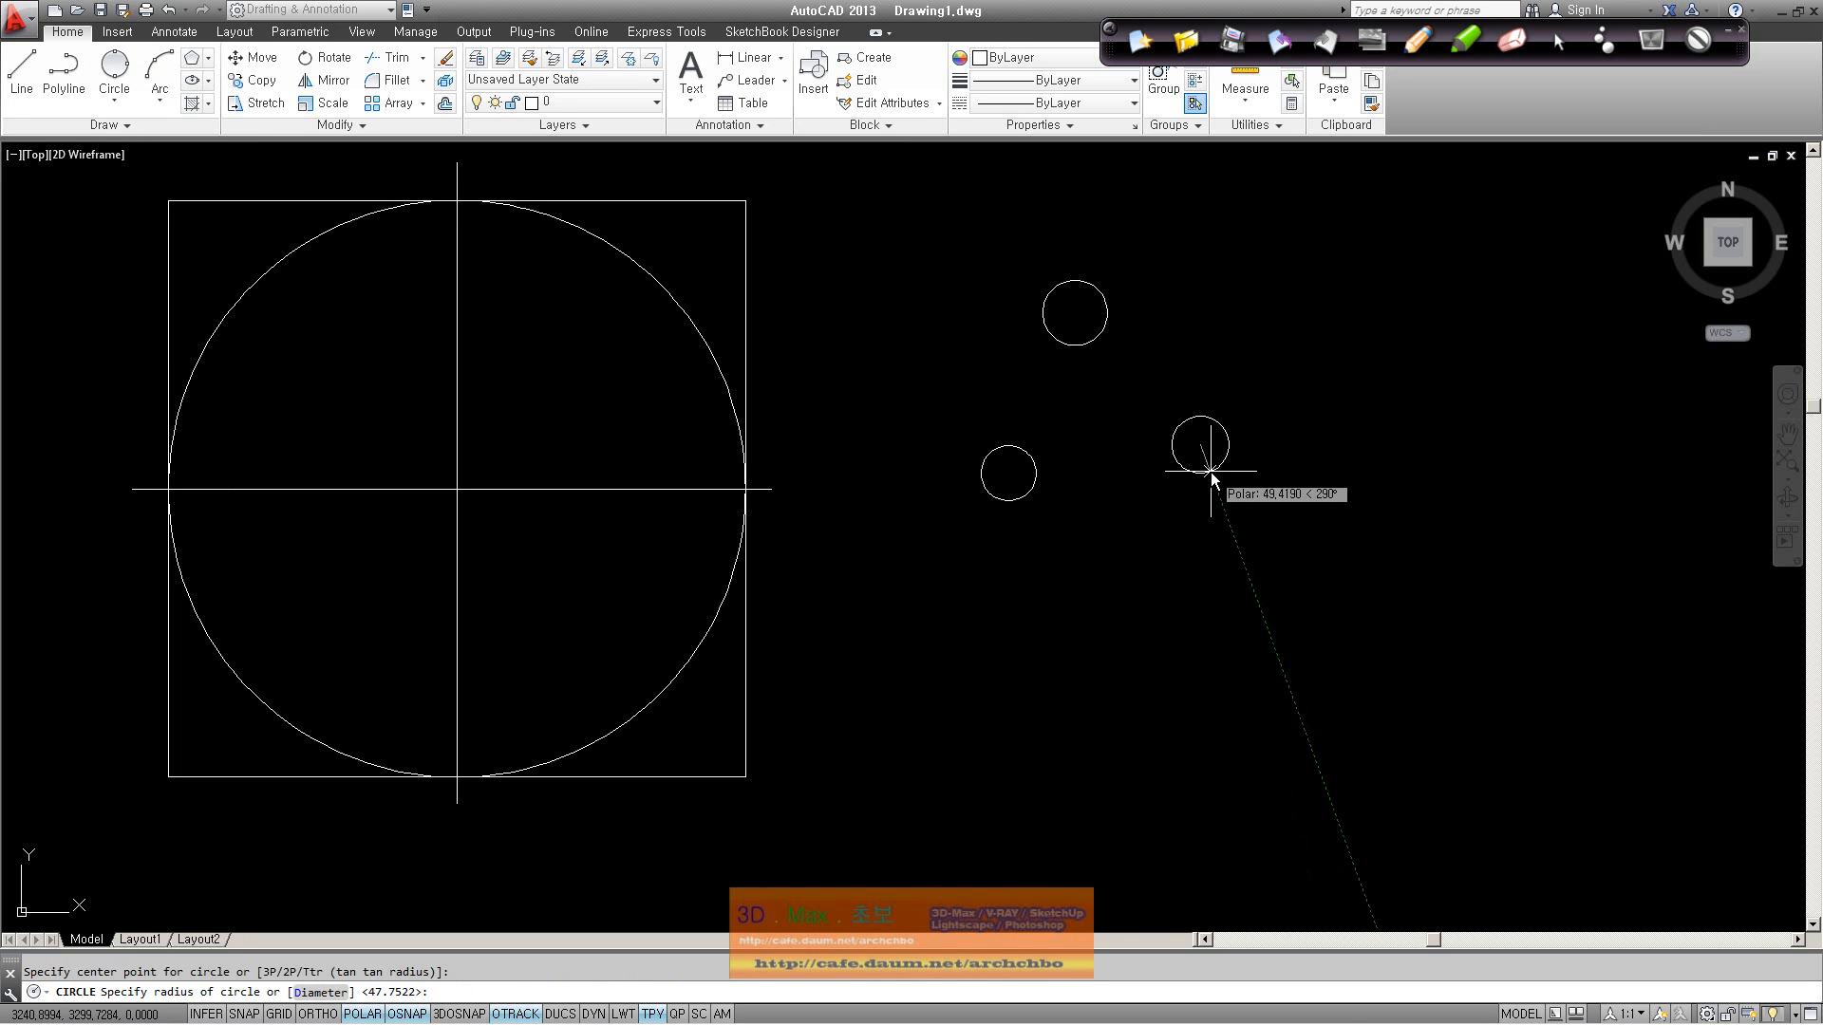
pyautogui.click(1210, 471)
pyautogui.rightClick(1201, 339)
pyautogui.click(1236, 351)
pyautogui.click(1222, 326)
pyautogui.click(1227, 351)
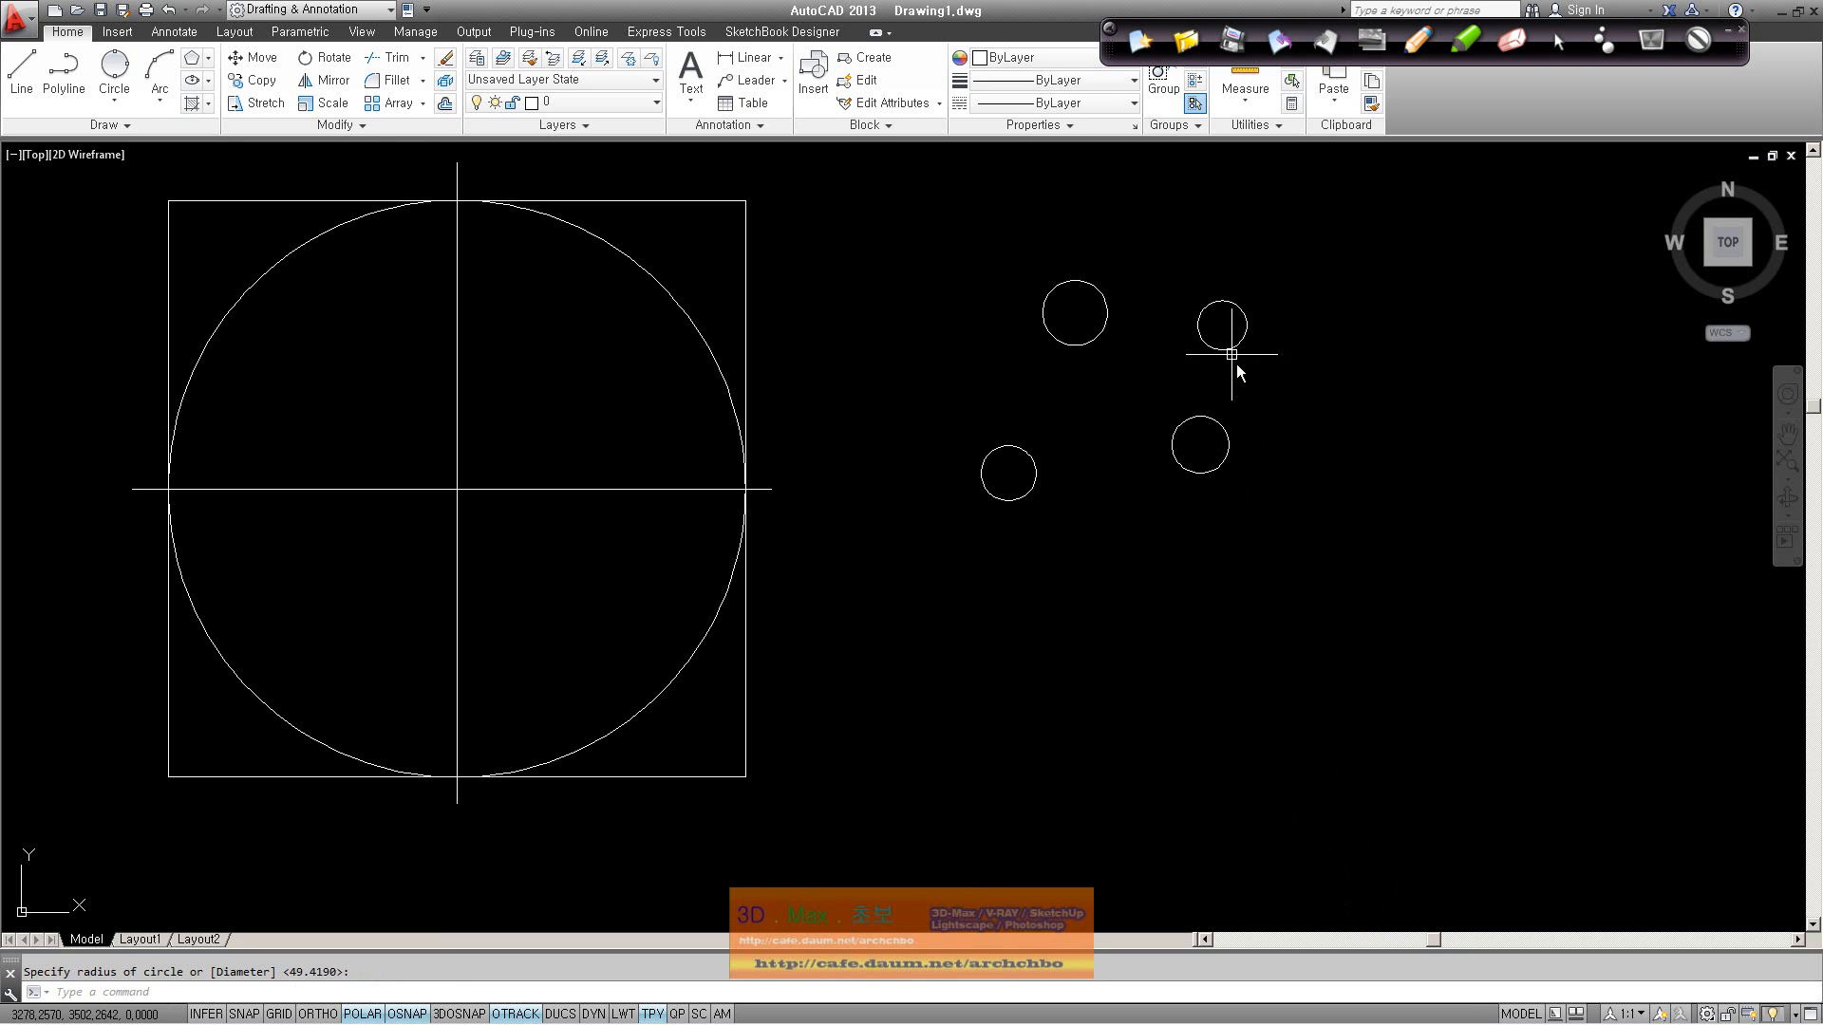
# Step: Try to draw a Tan, Tan, Radius circle of radius 50 touching the upper-left and upper-right small circles
pyautogui.click(115, 103)
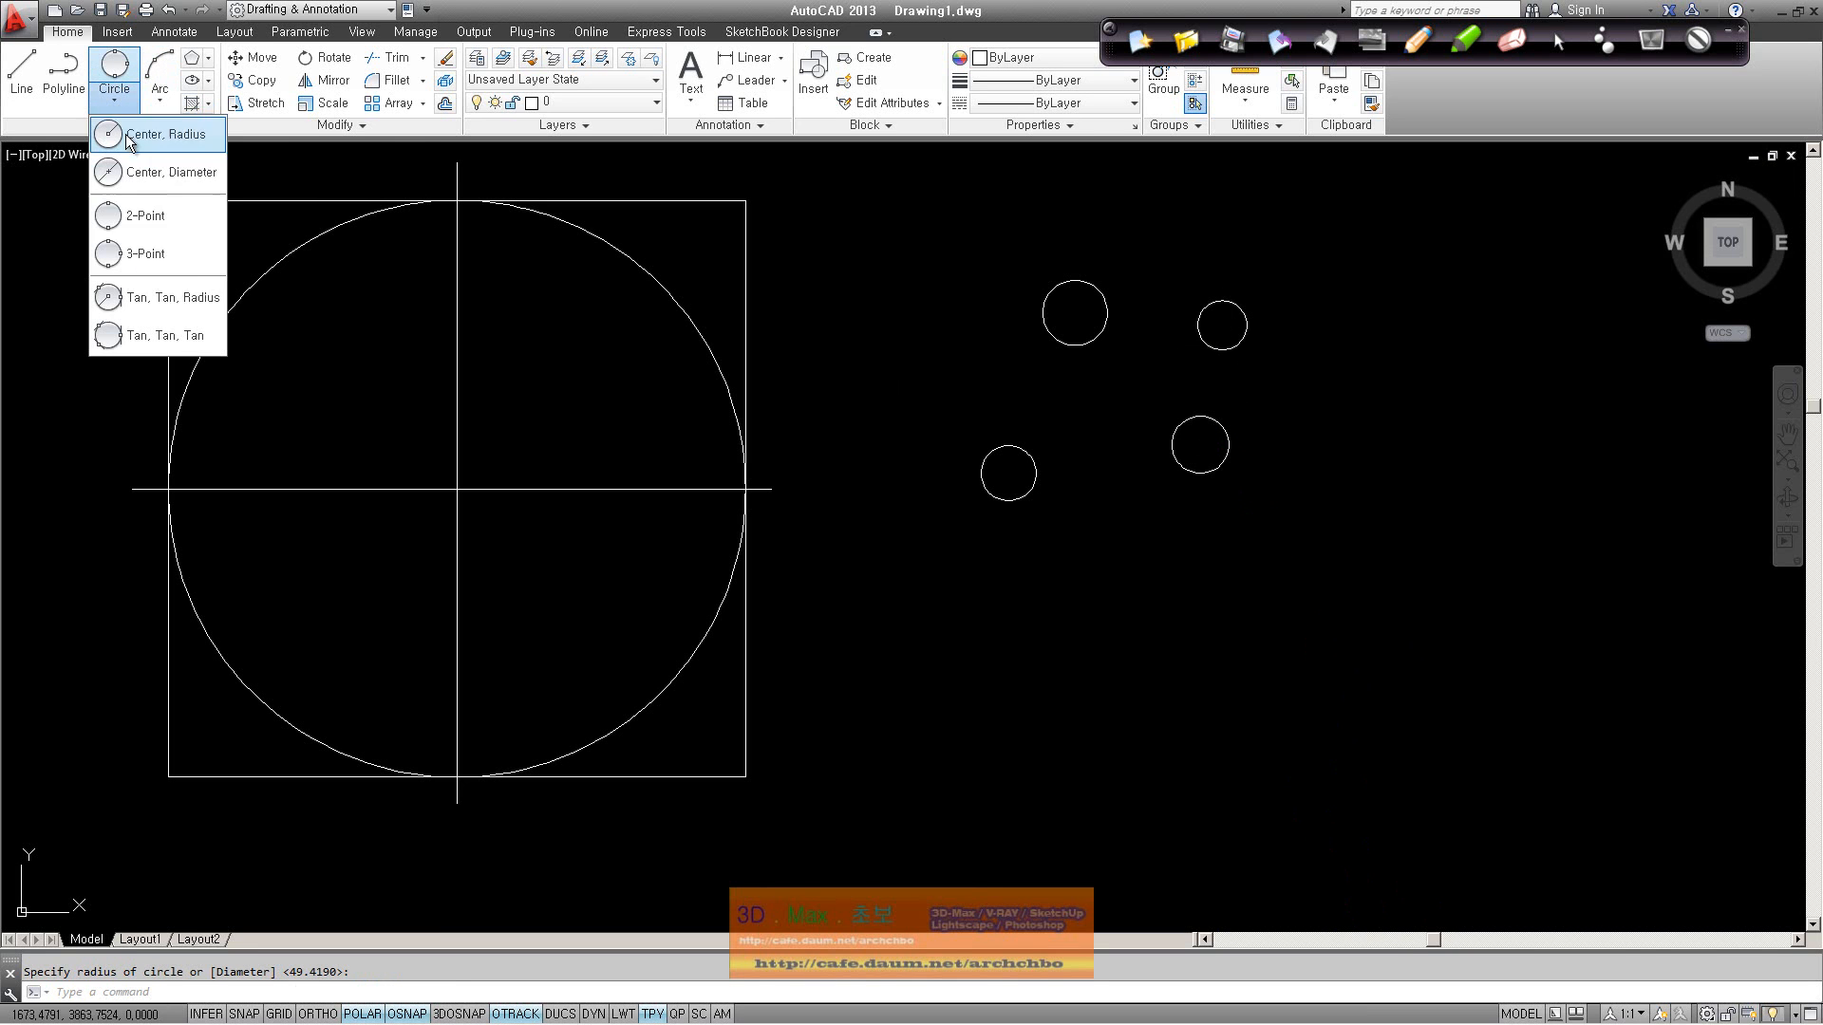
pyautogui.click(195, 298)
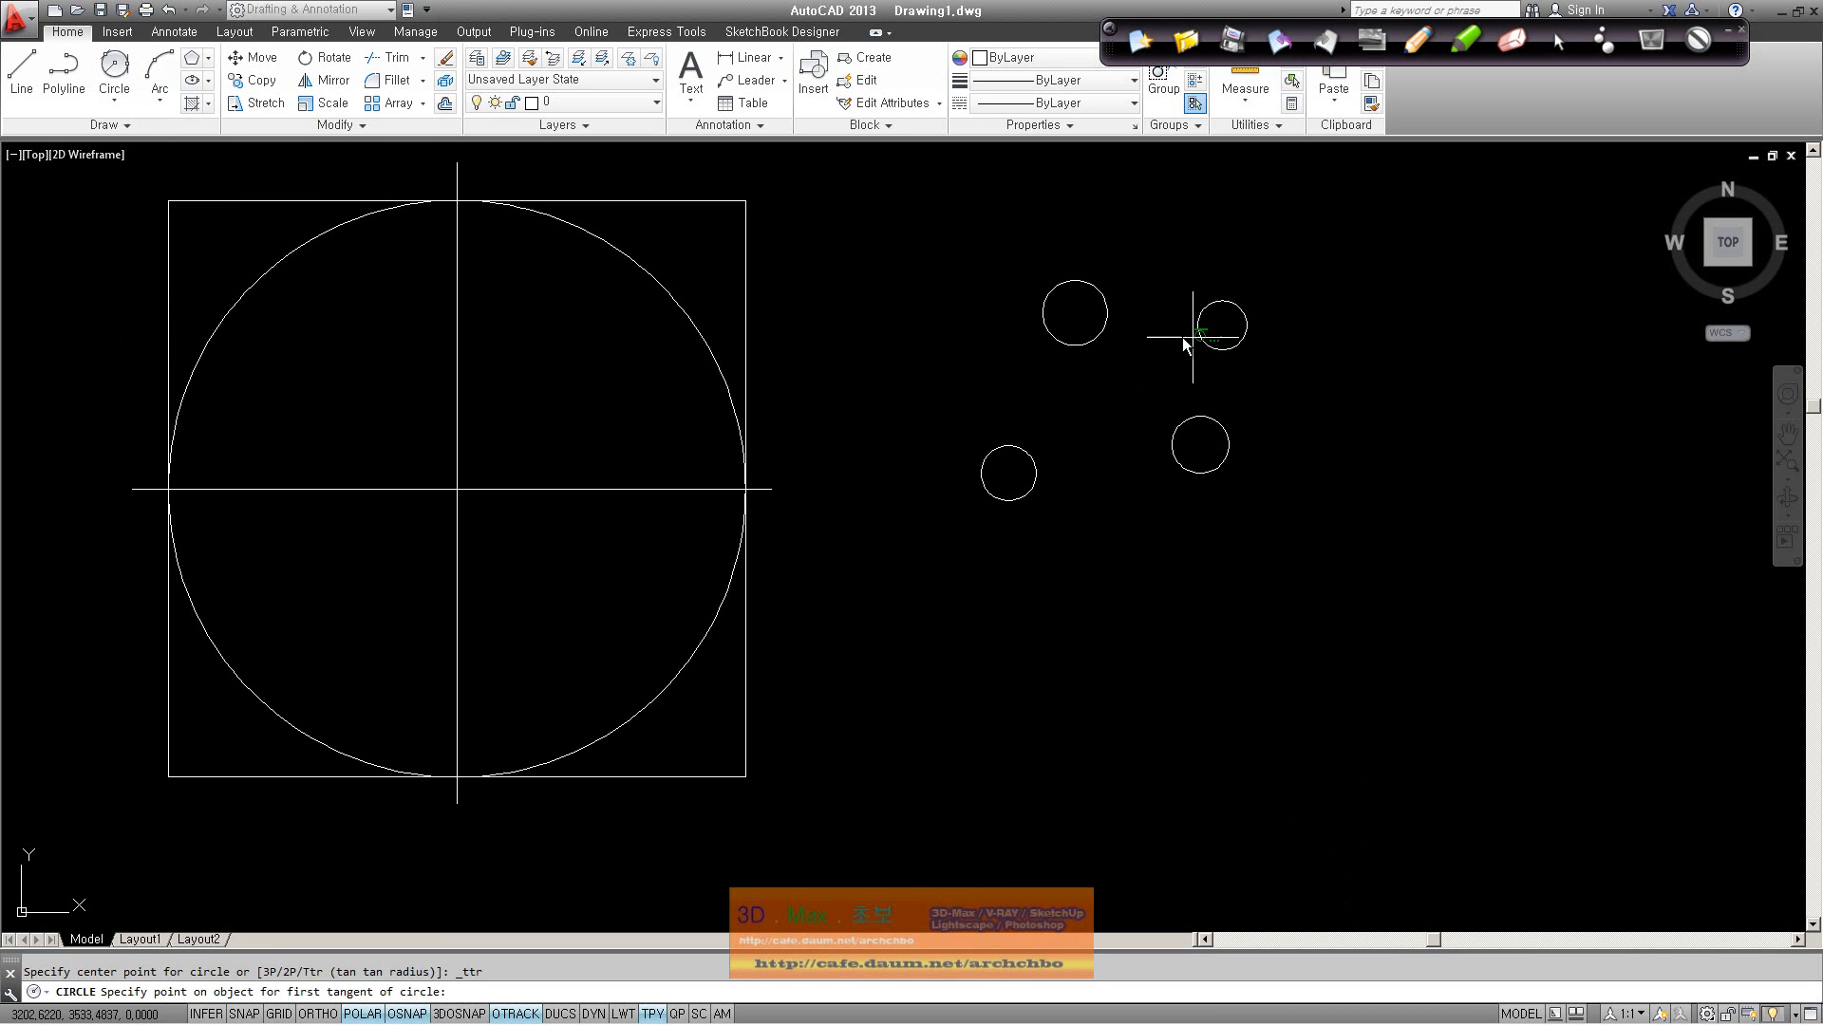
pyautogui.click(1090, 338)
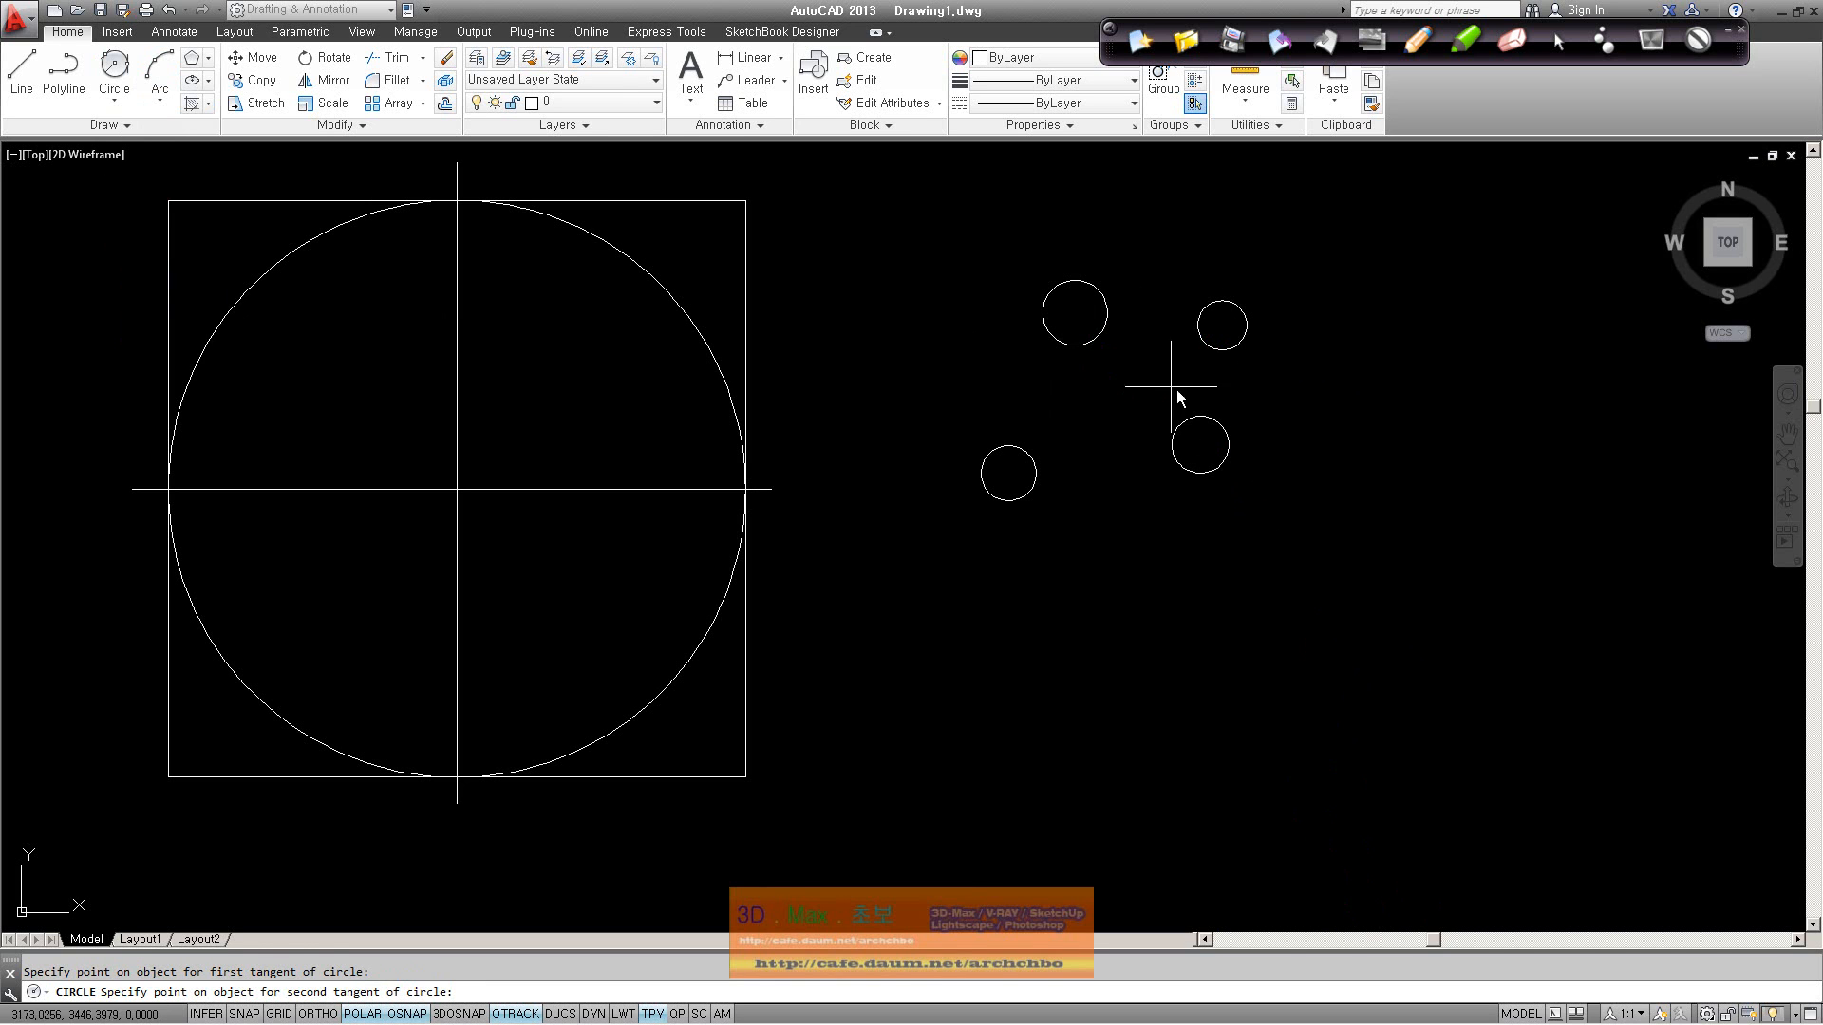
pyautogui.click(1201, 335)
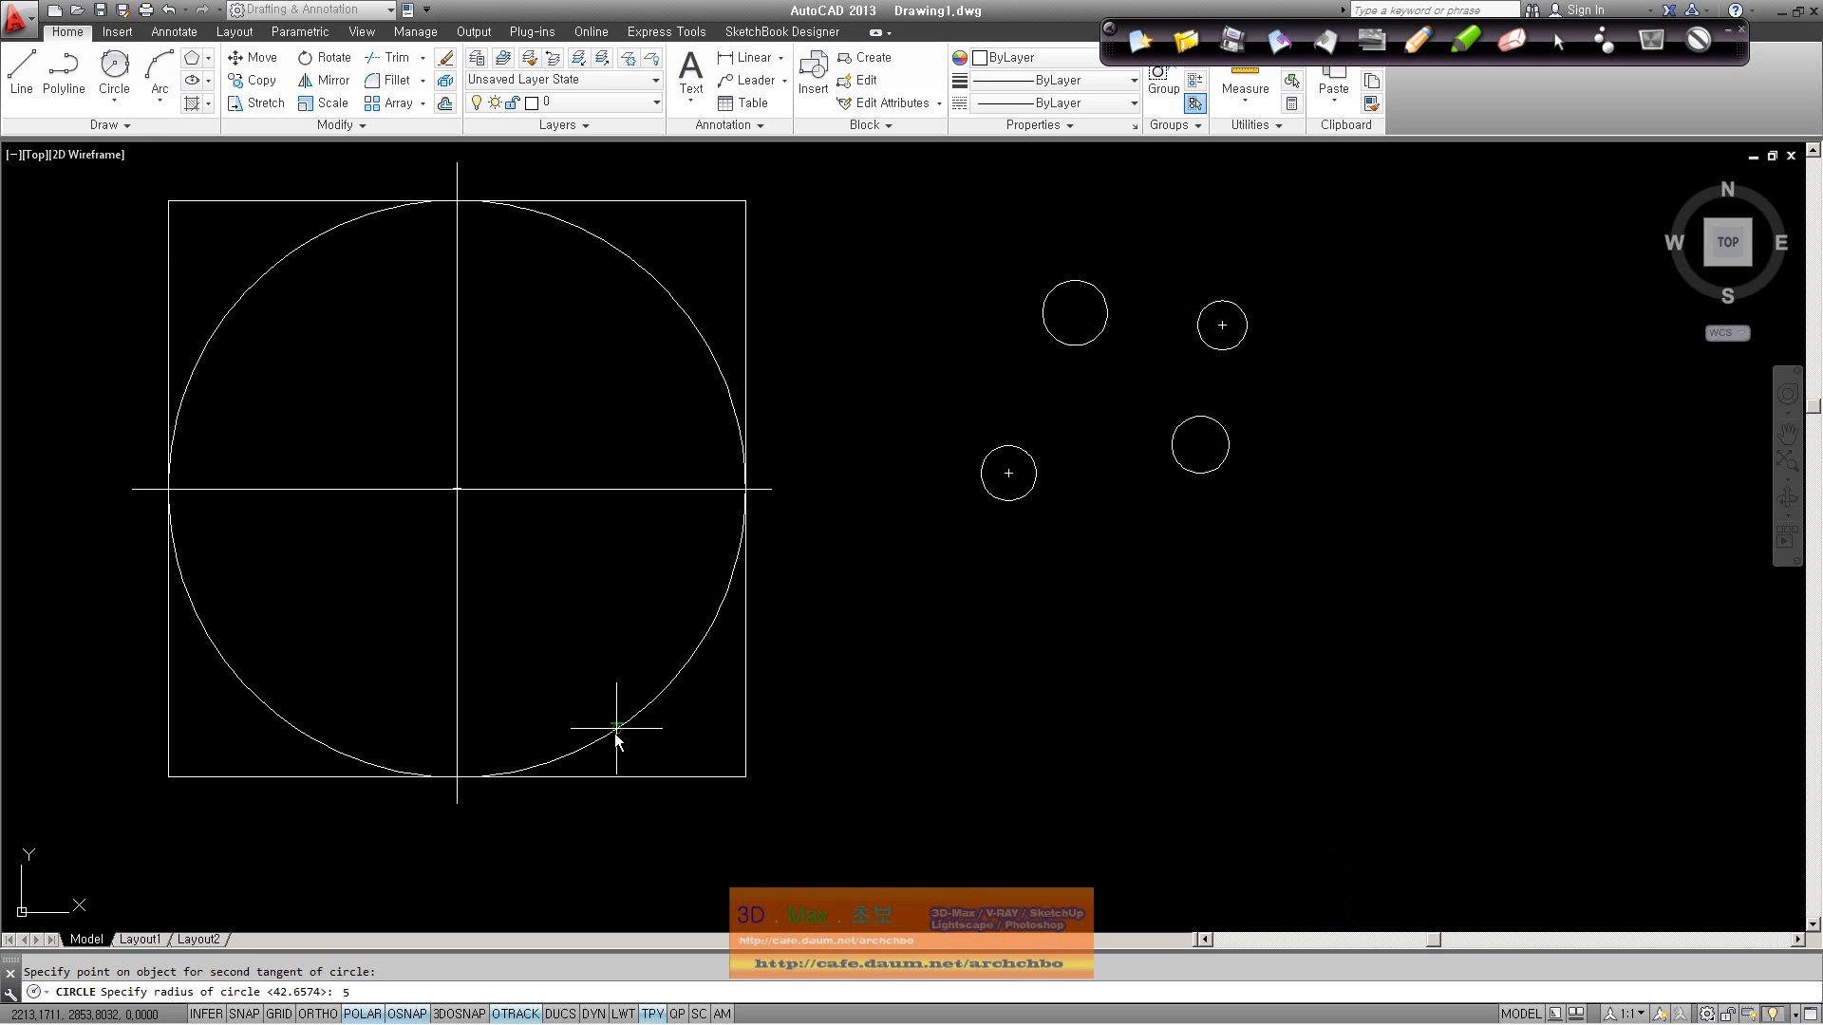
pyautogui.write('50')
pyautogui.press('Return')
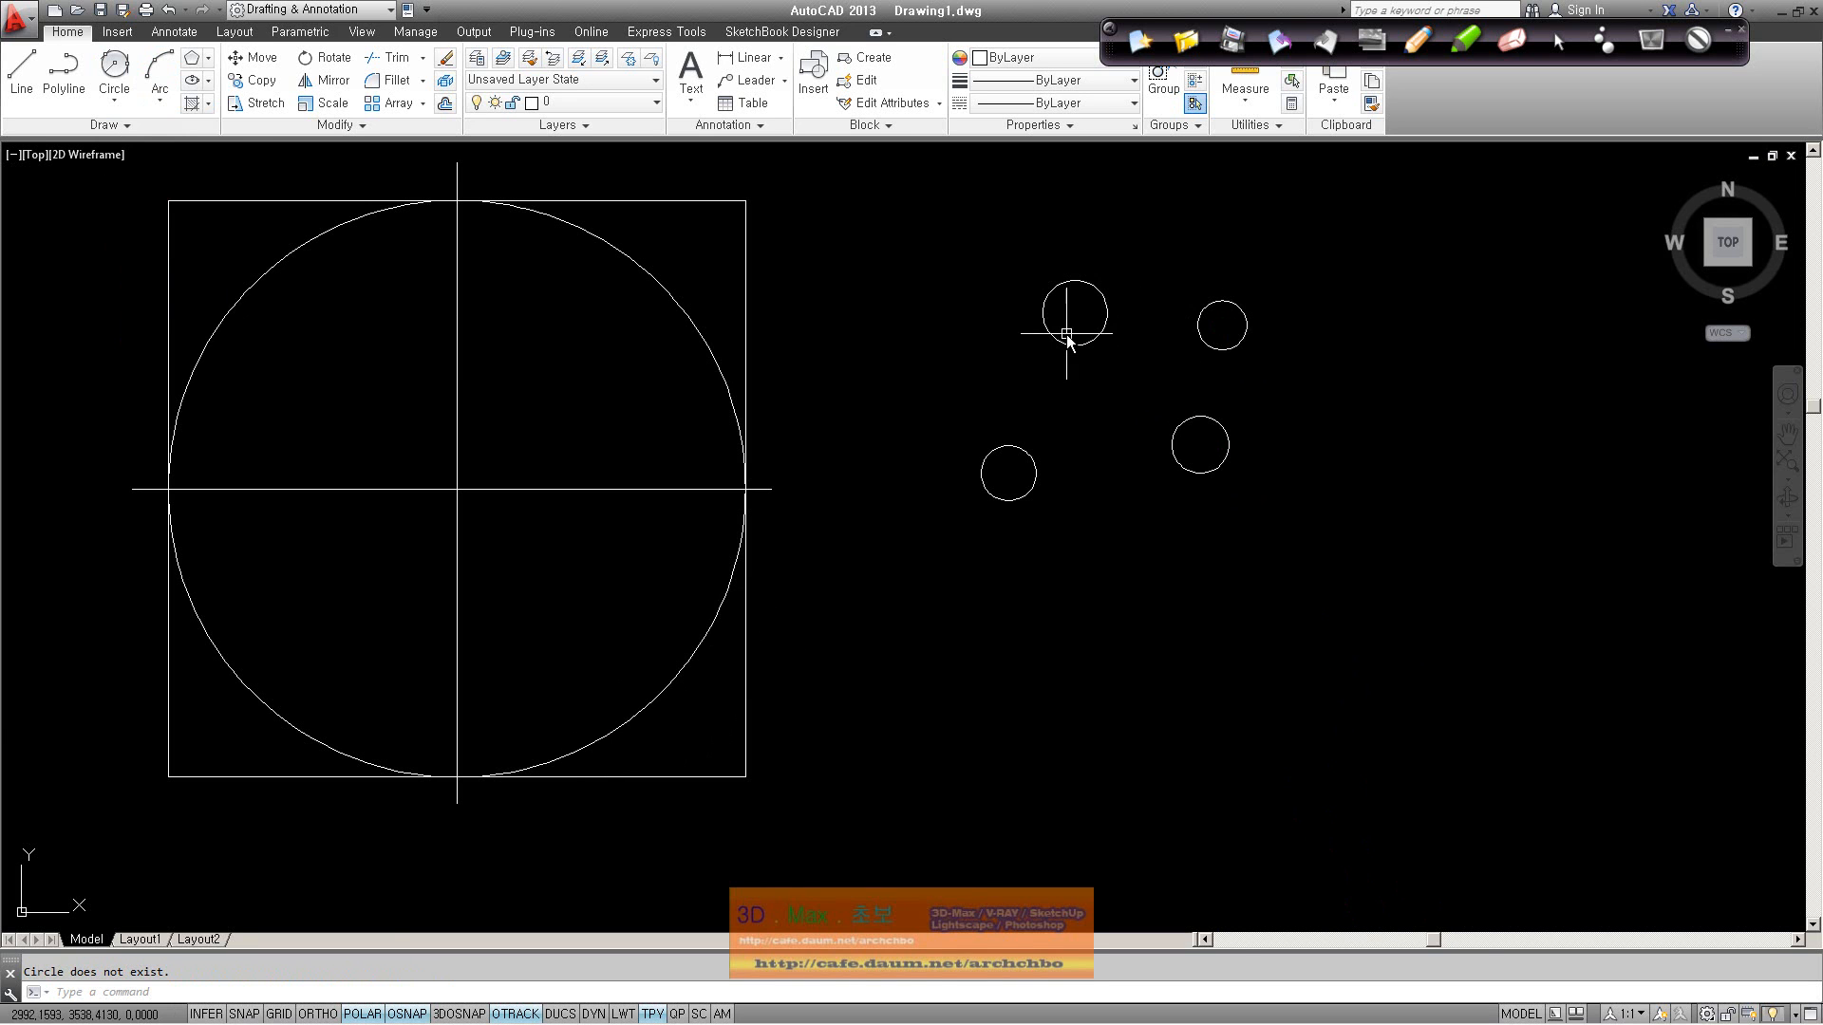
# Step: Draw a Tan, Tan, Radius circle of radius 100 touching the two upper small circles and erase it
pyautogui.scroll(4, 1146, 335)
pyautogui.scroll(-2, 834, 390)
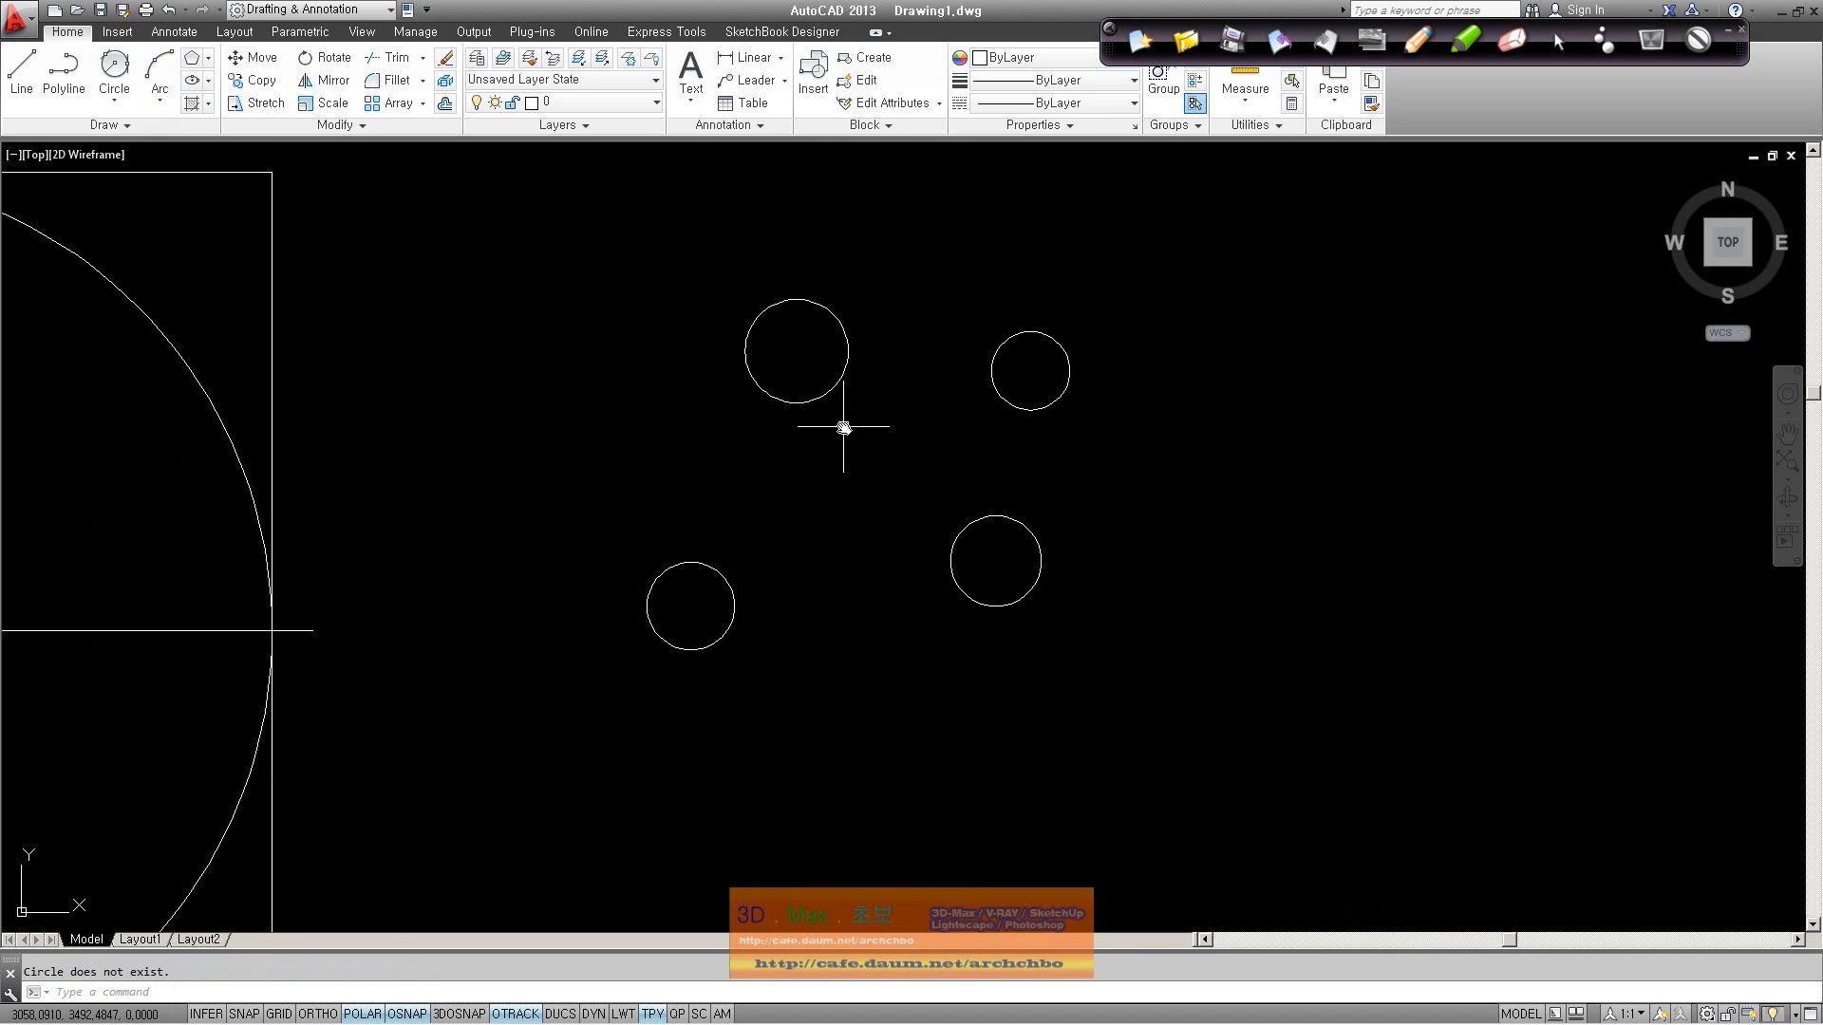
pyautogui.click(118, 101)
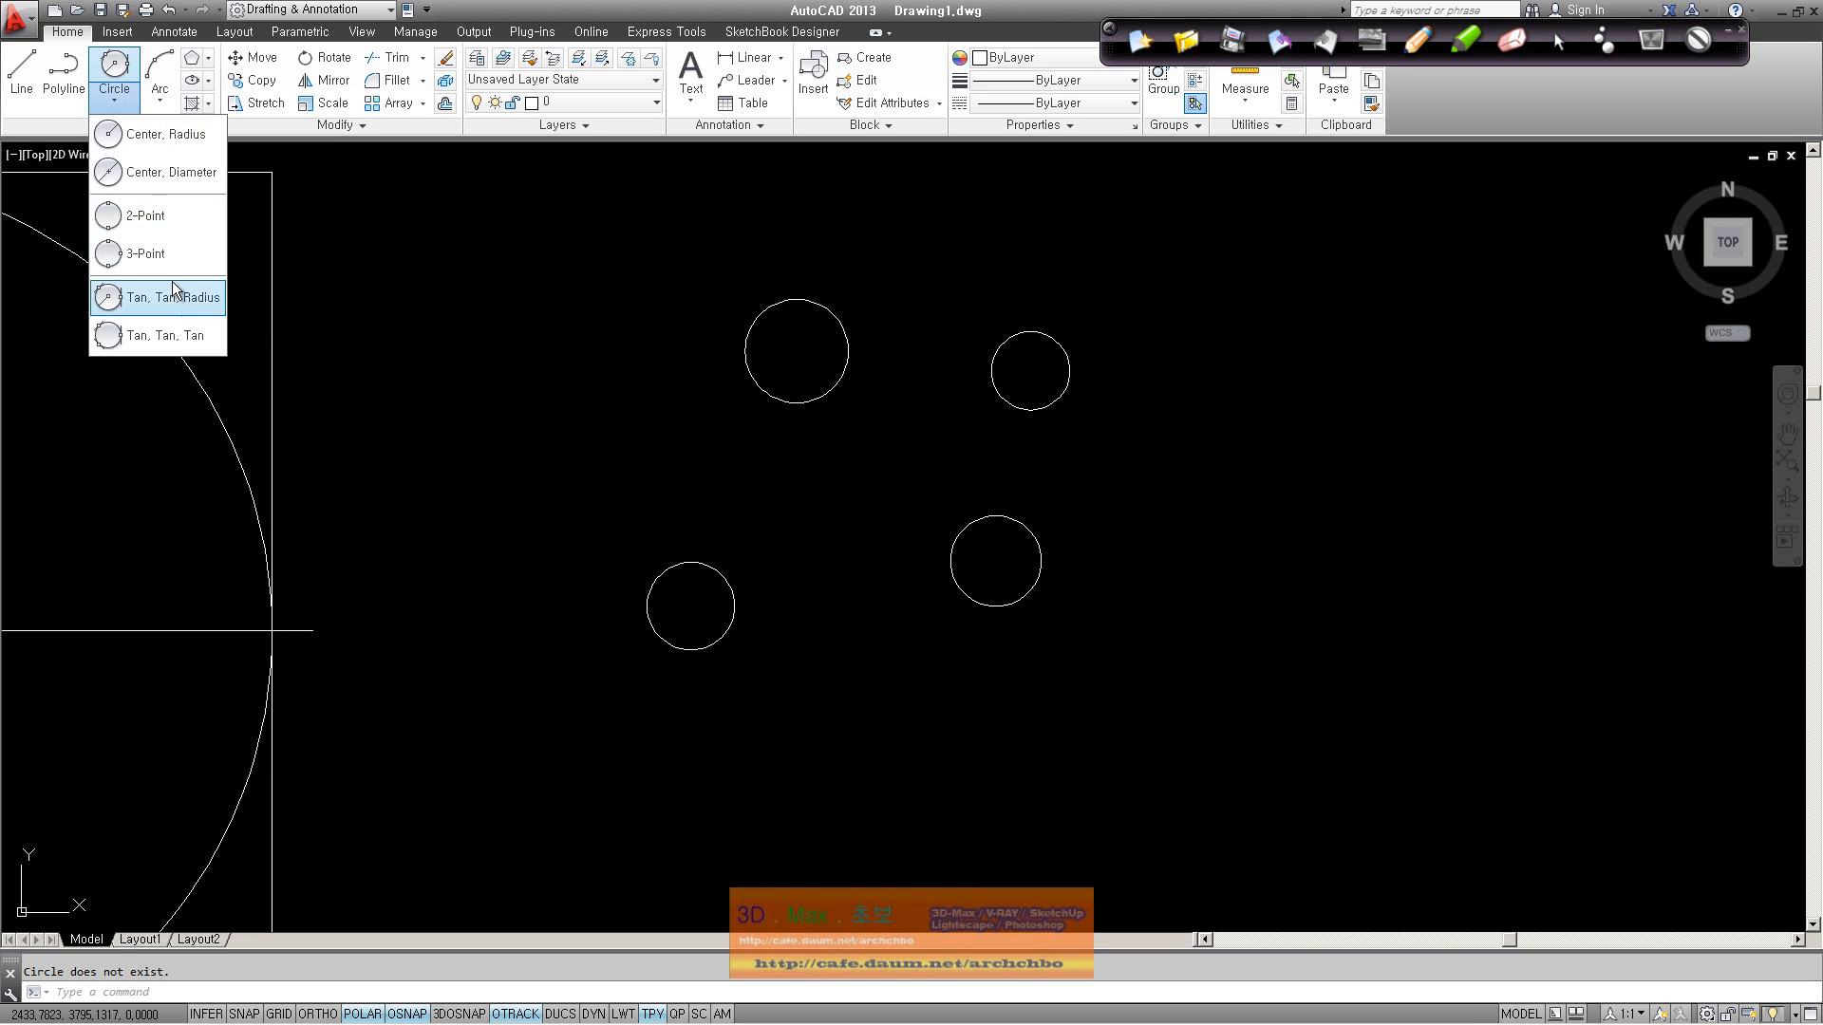
pyautogui.click(169, 297)
pyautogui.click(847, 361)
pyautogui.click(992, 389)
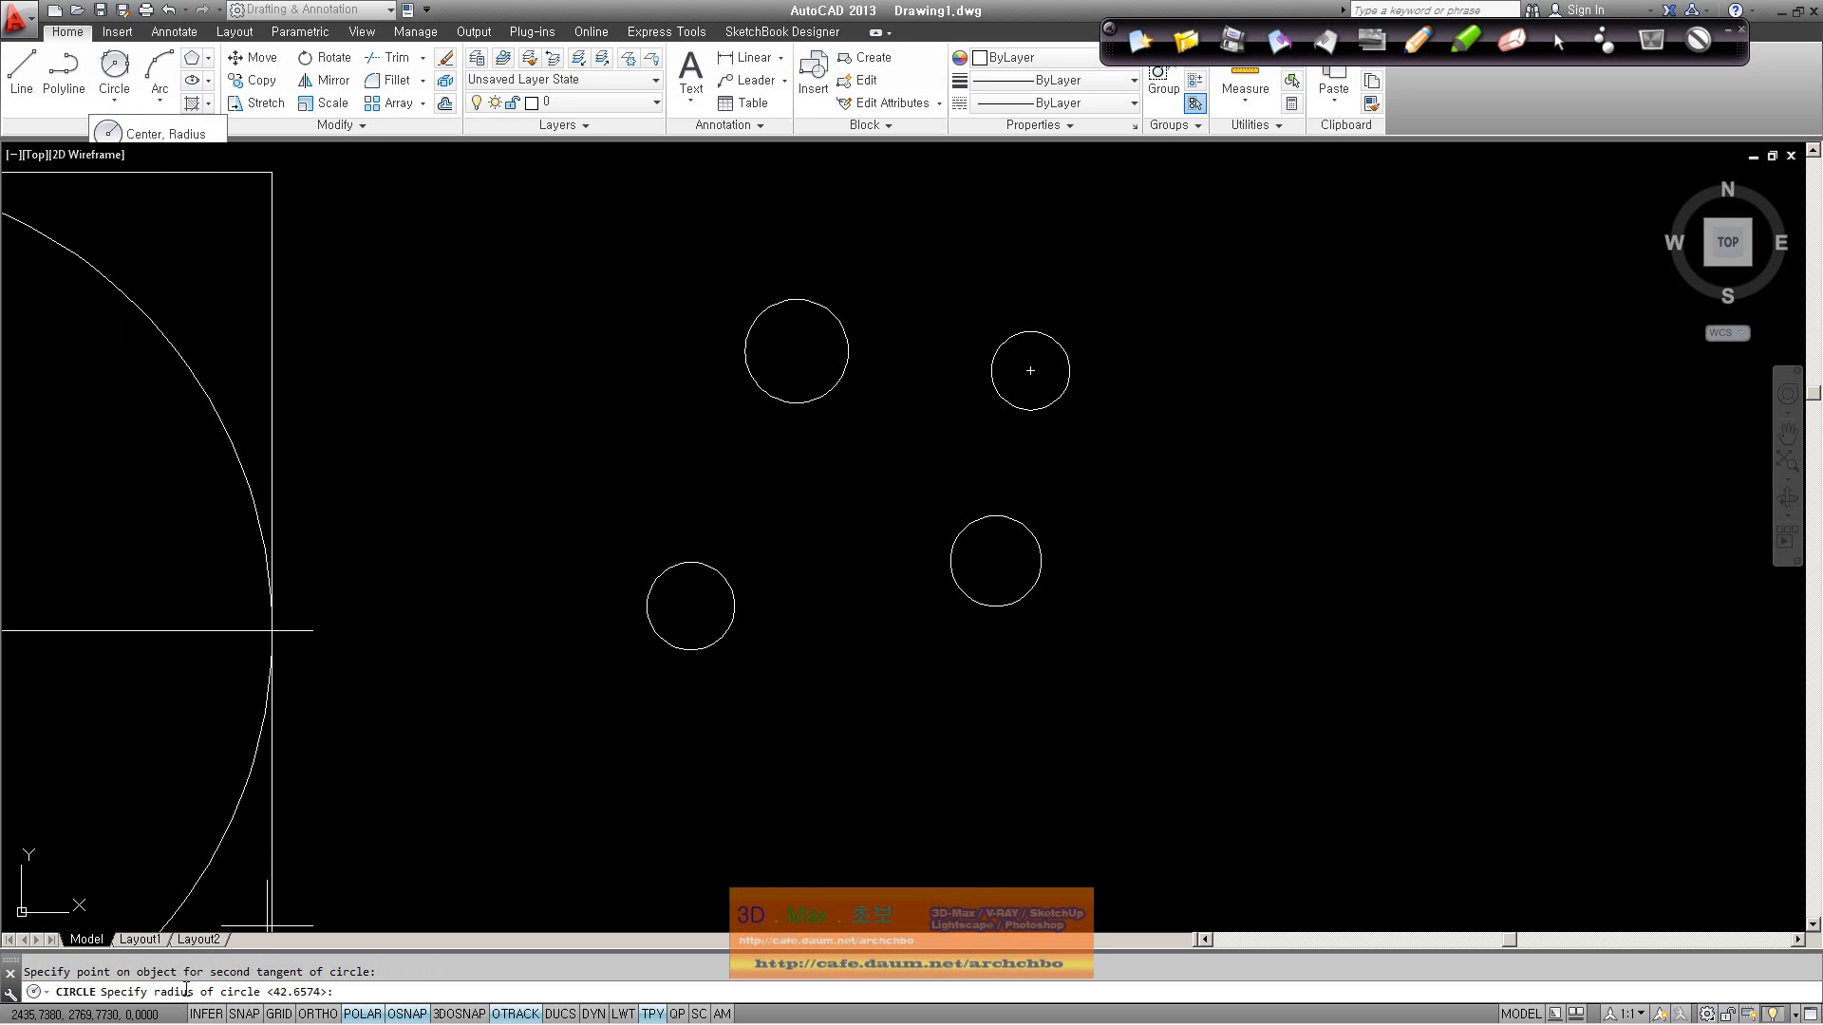
pyautogui.press('Return')
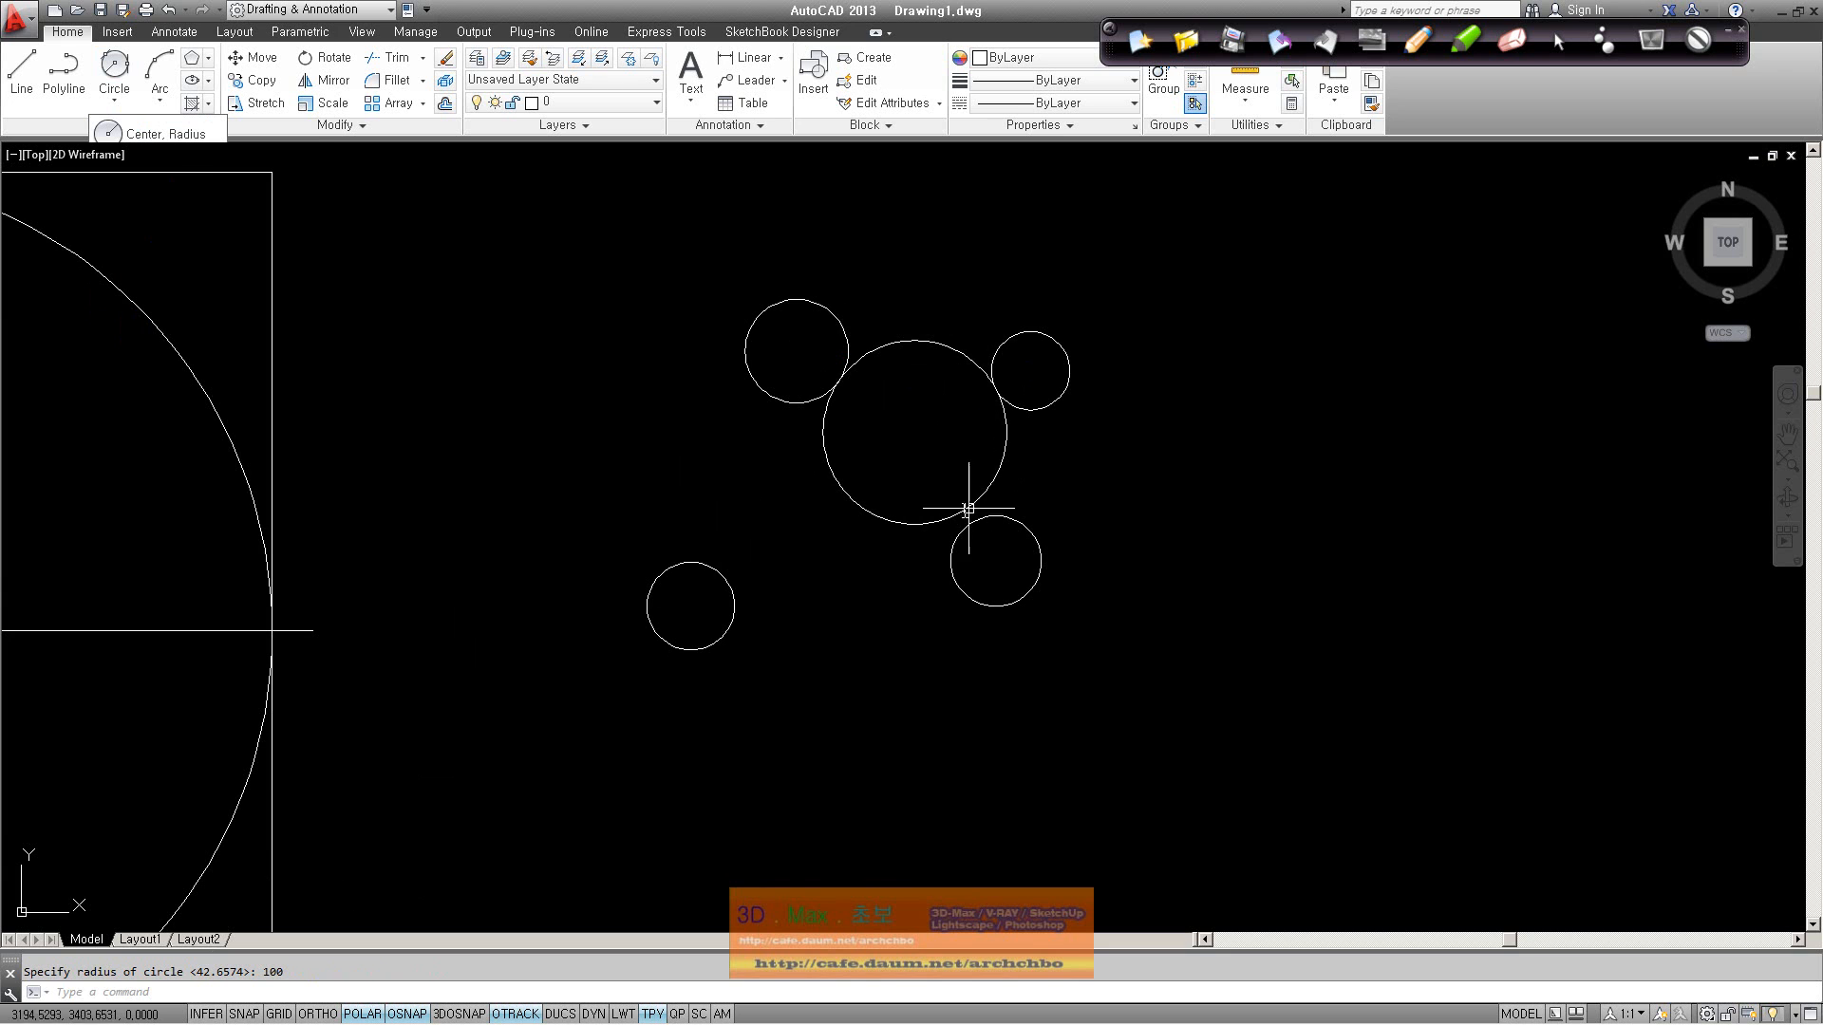
pyautogui.scroll(-2, 761, 491)
pyautogui.moveTo(793, 521)
pyautogui.mouseDown(button='middle')
pyautogui.moveTo(862, 533)
pyautogui.moveTo(902, 506)
pyautogui.mouseUp(button='middle')
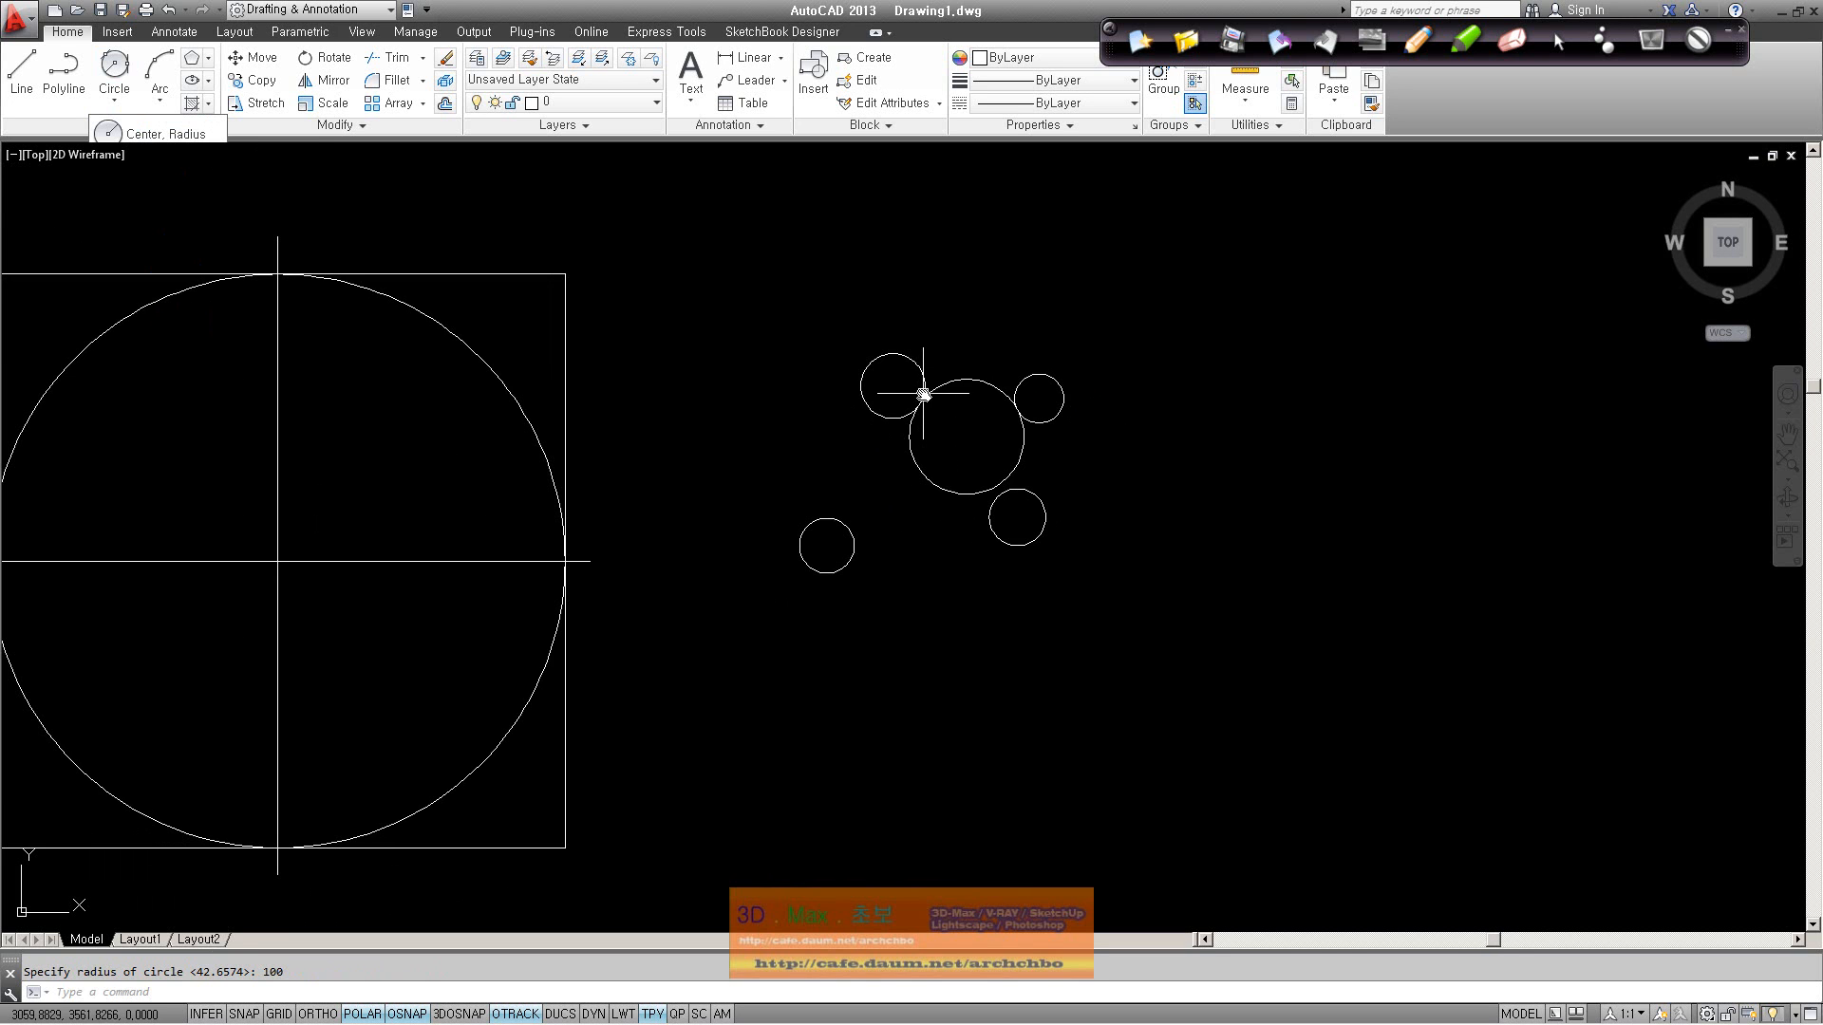
pyautogui.click(1023, 437)
pyautogui.press('Delete')
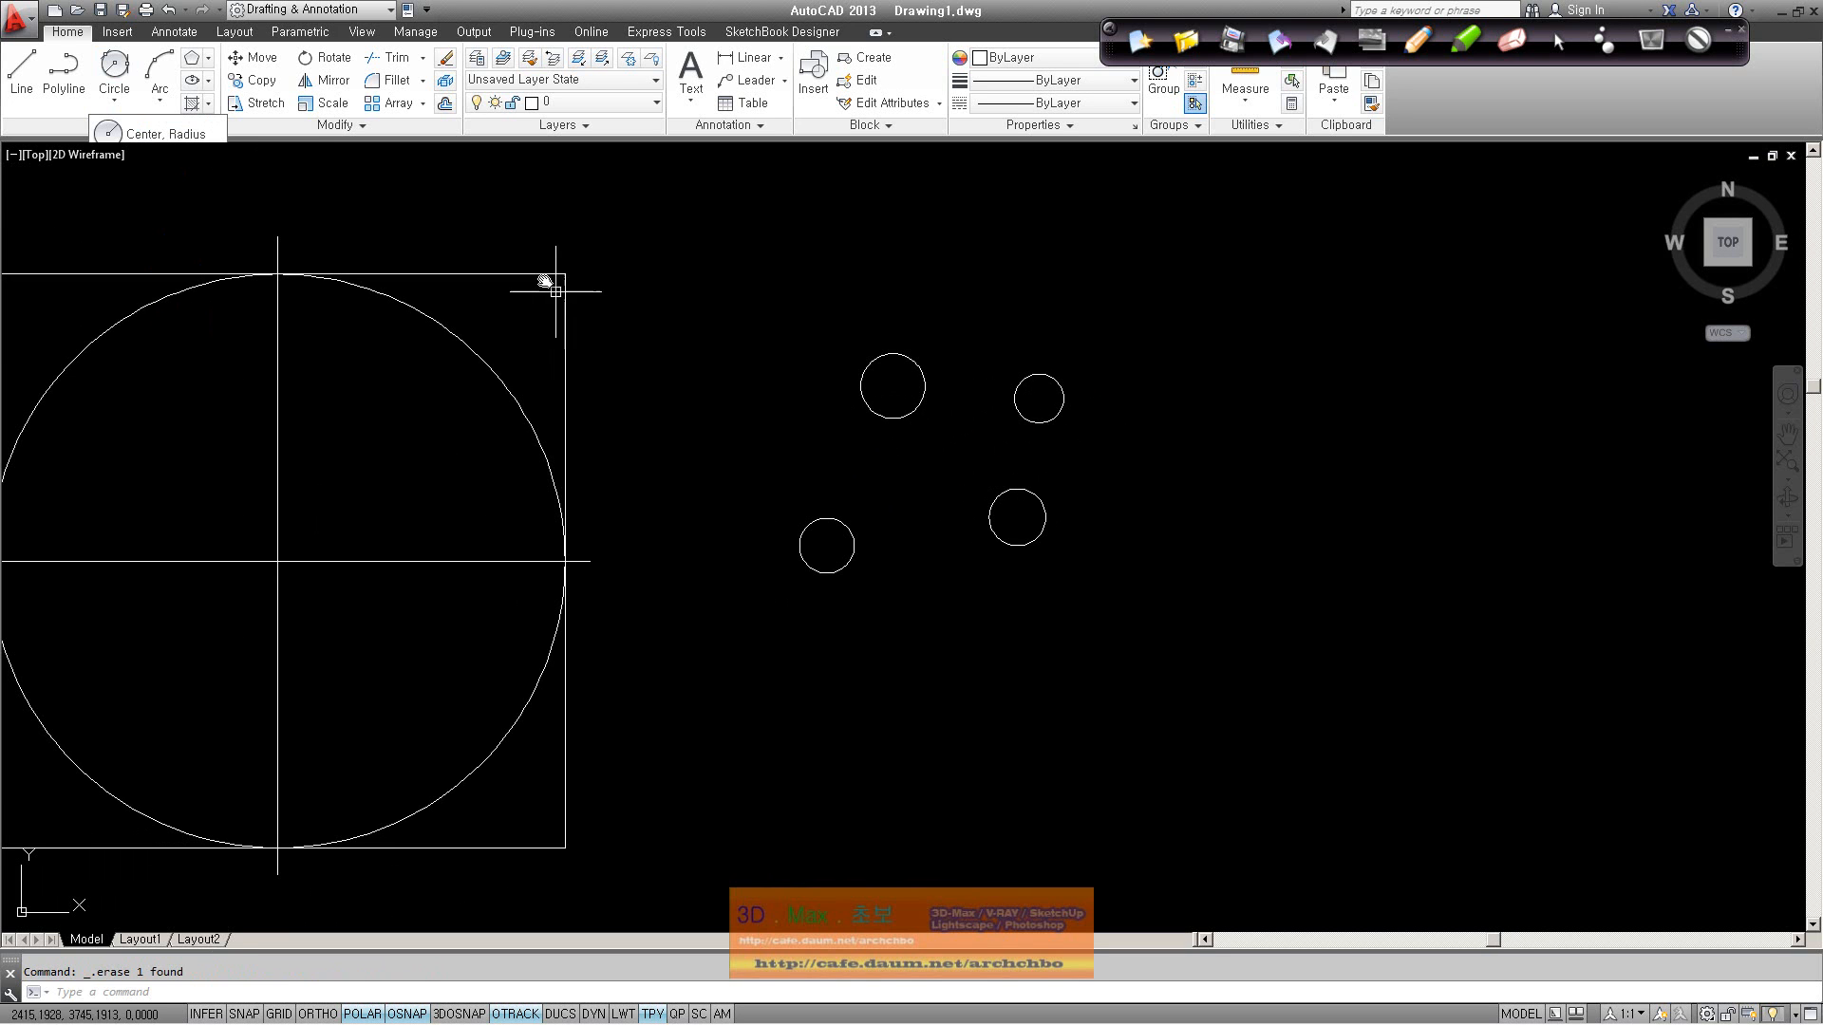
# Step: Draw a Tan, Tan, Radius circle of radius 70 touching the upper-right and lower-right small circles and erase it
pyautogui.click(114, 101)
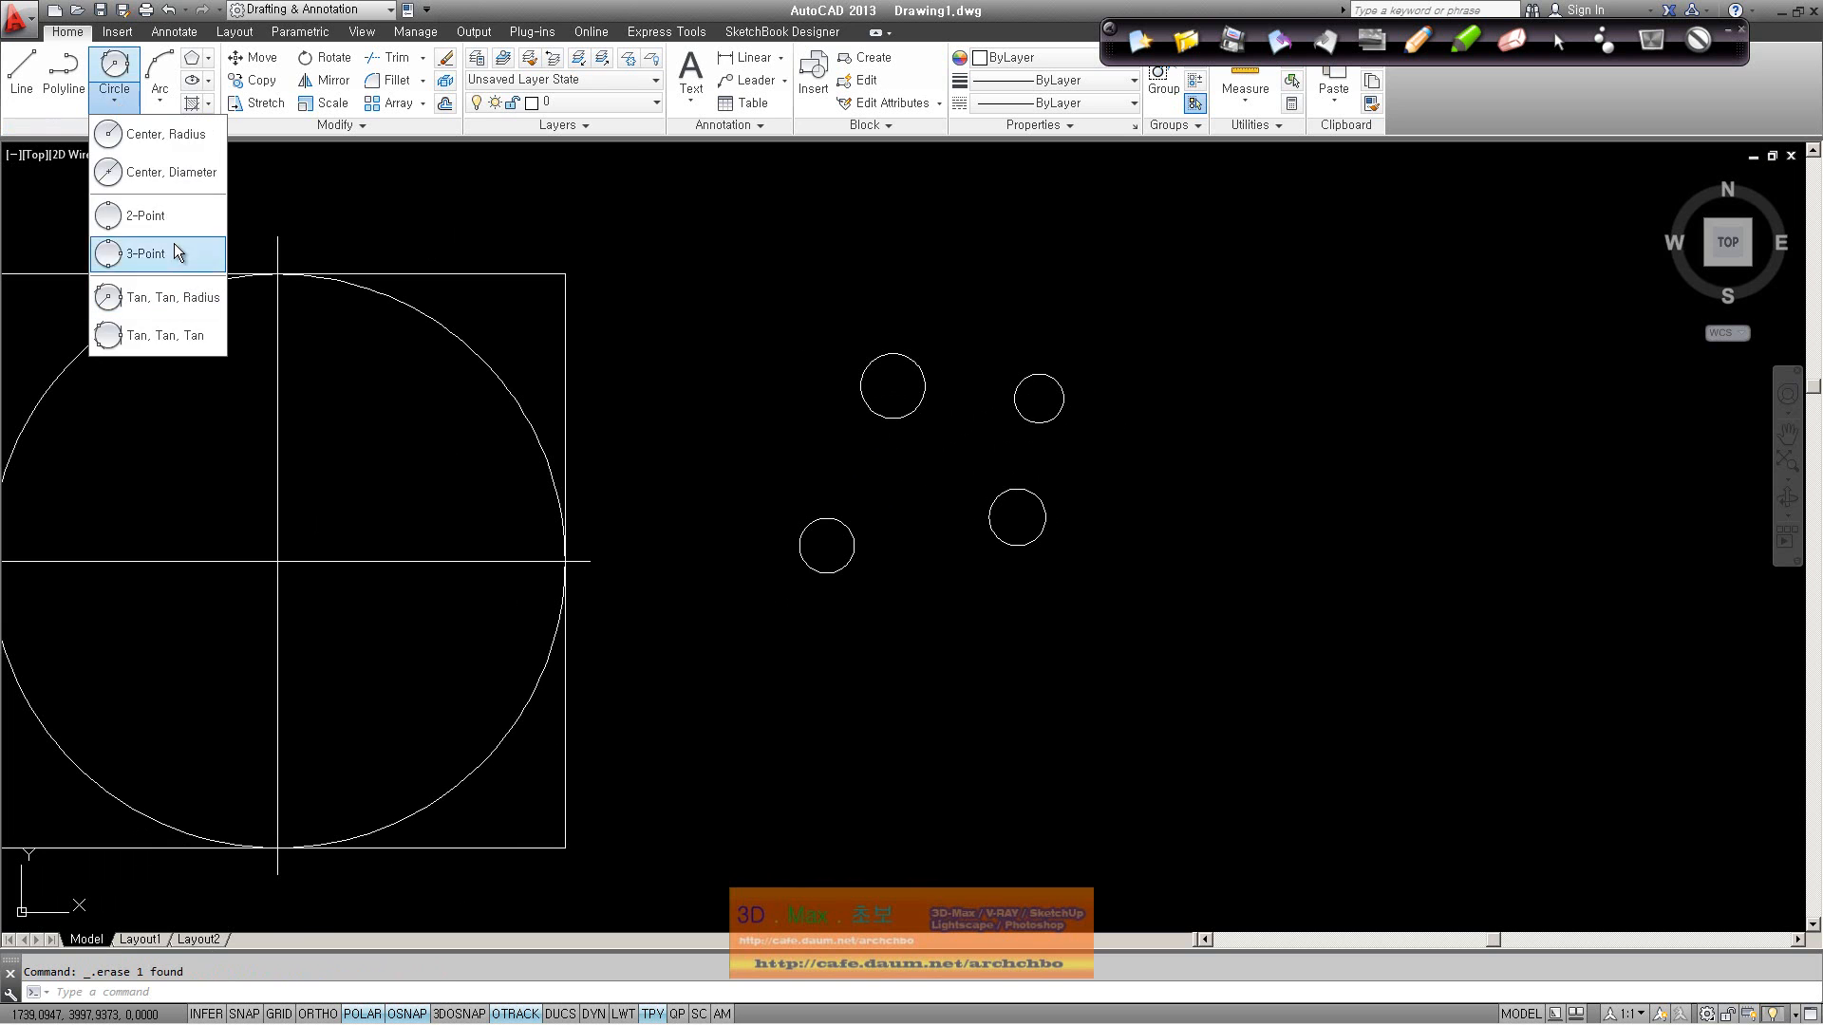
pyautogui.click(190, 294)
pyautogui.click(1040, 422)
pyautogui.click(1027, 489)
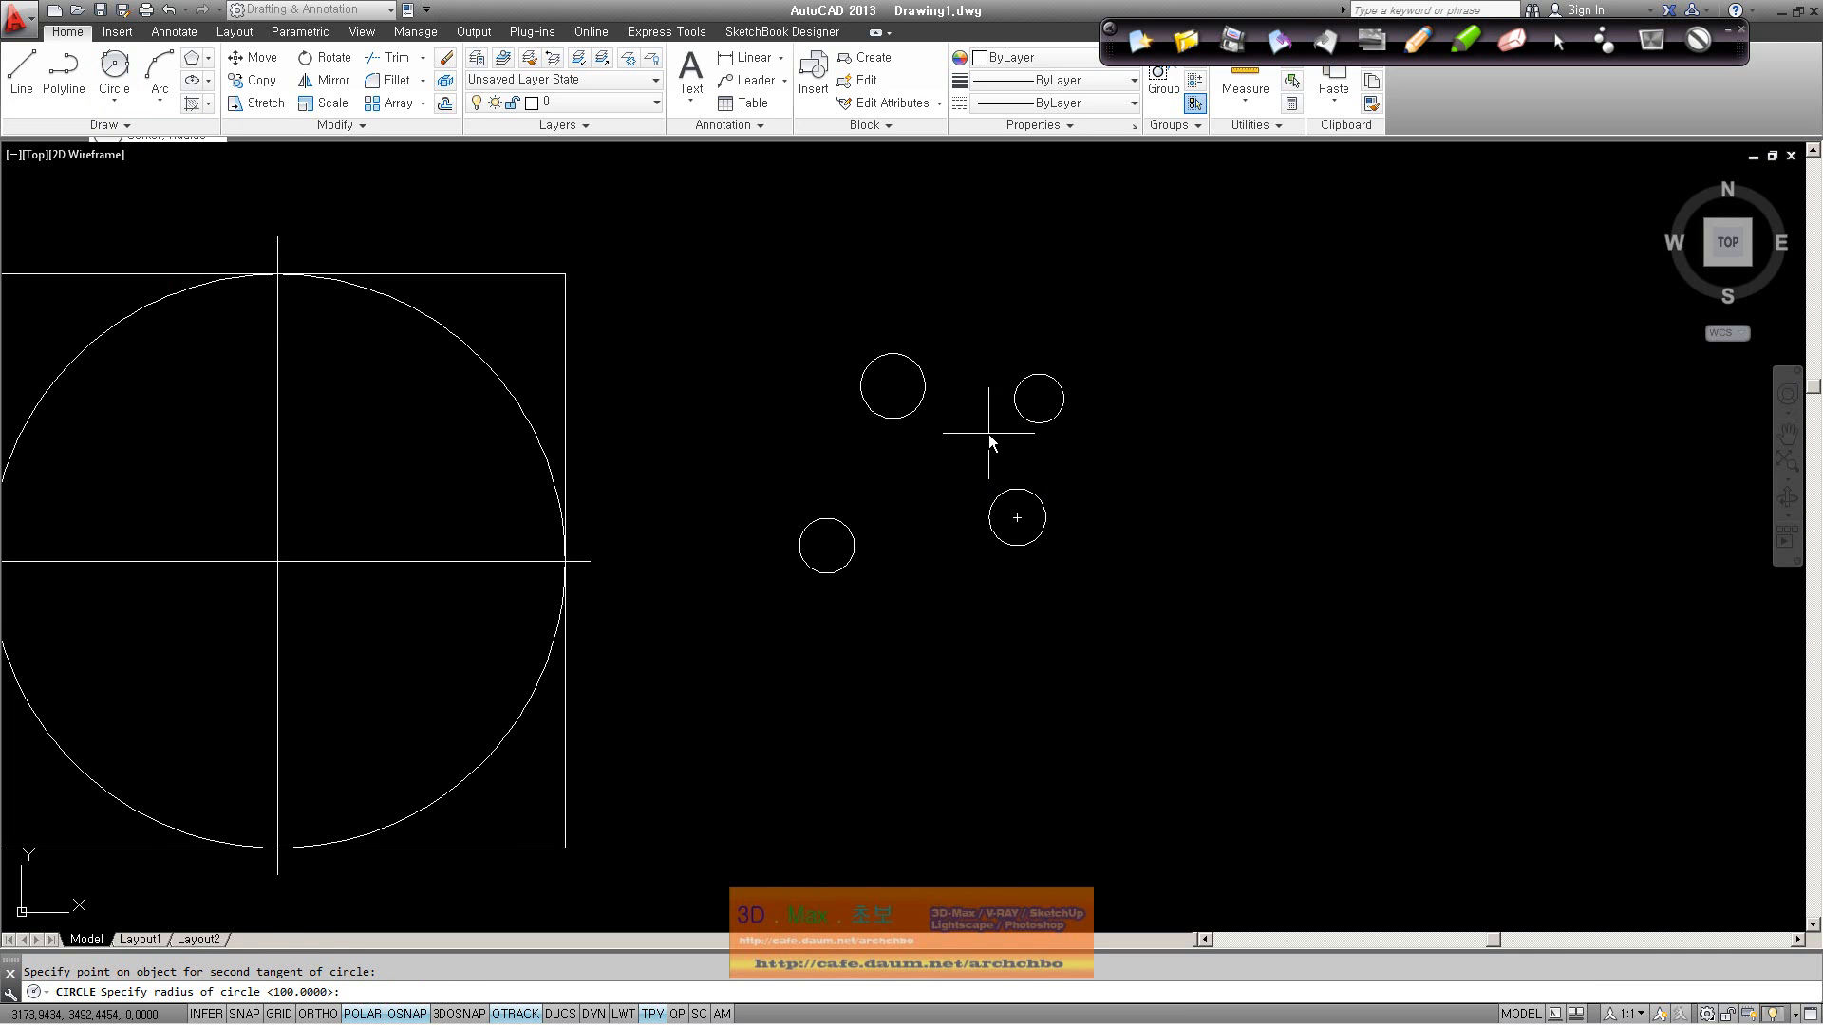
pyautogui.press('Return')
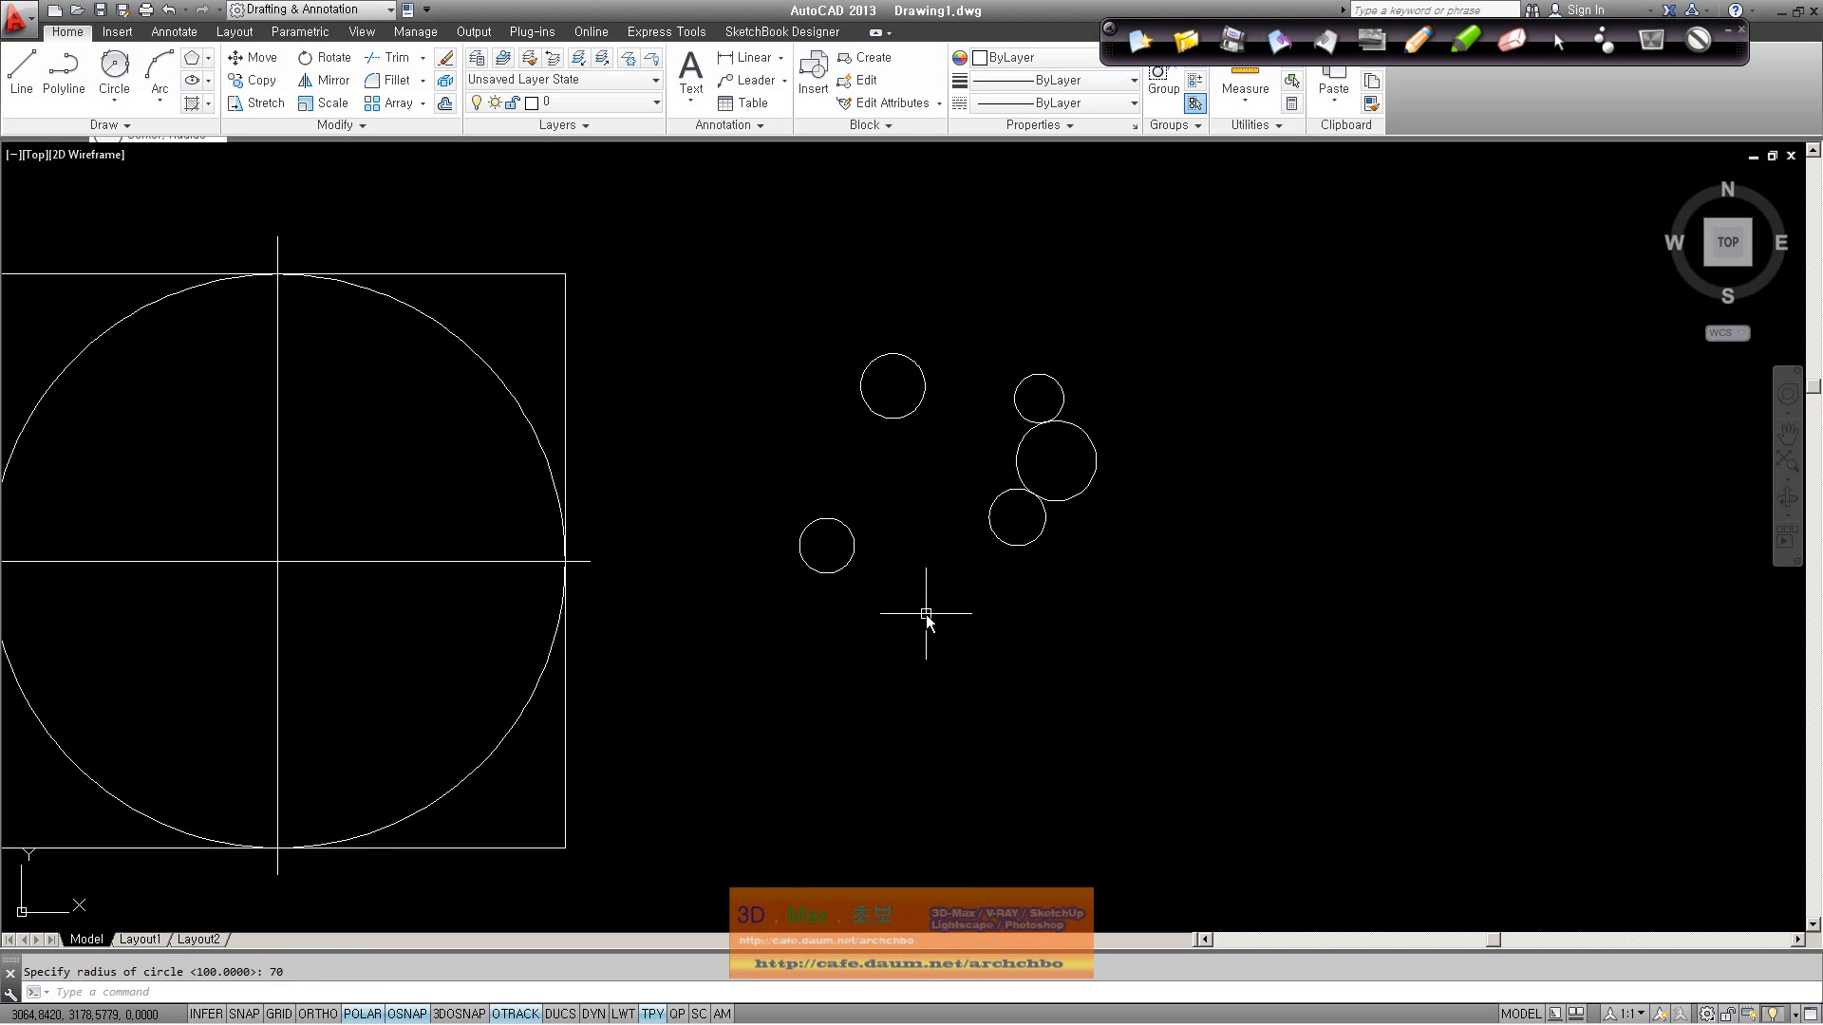
pyautogui.click(1082, 494)
pyautogui.press('Delete')
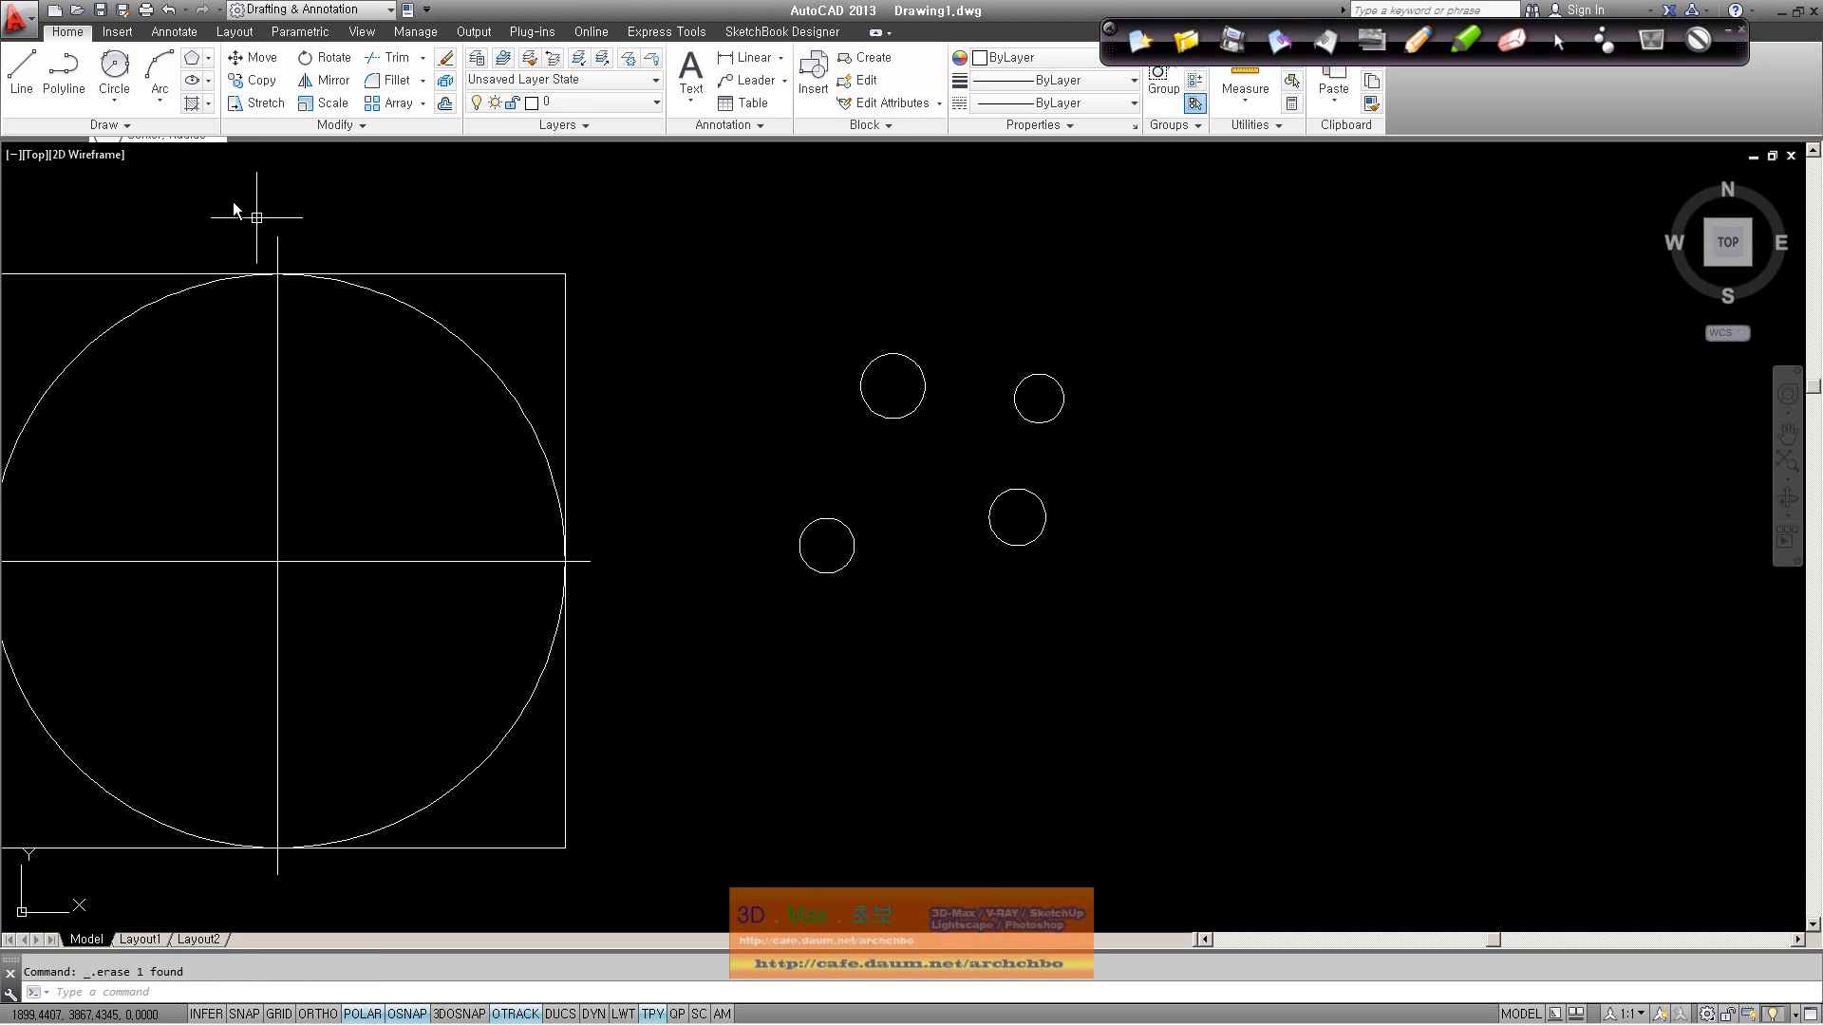
# Step: Draw a Tan, Tan, Tan circle touching the upper-right, upper-left and lower-right small circles and erase it
pyautogui.click(119, 100)
pyautogui.click(202, 338)
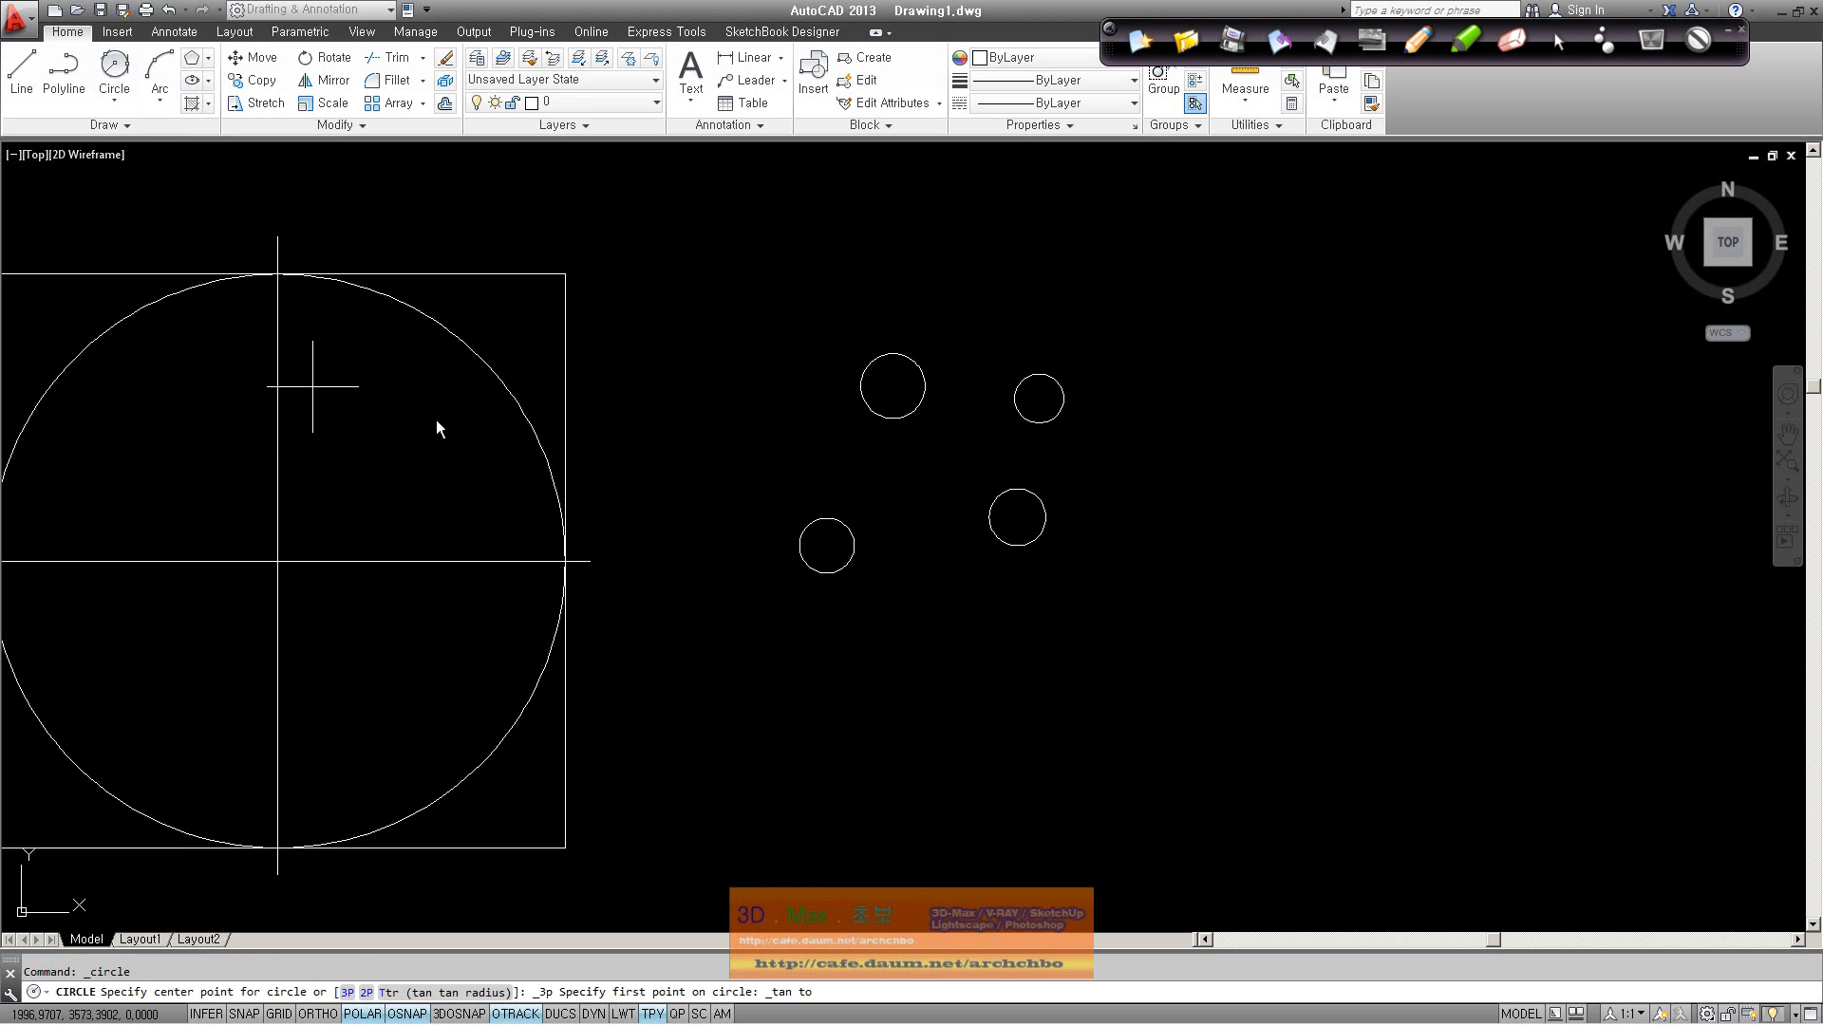
pyautogui.click(1018, 411)
pyautogui.click(913, 407)
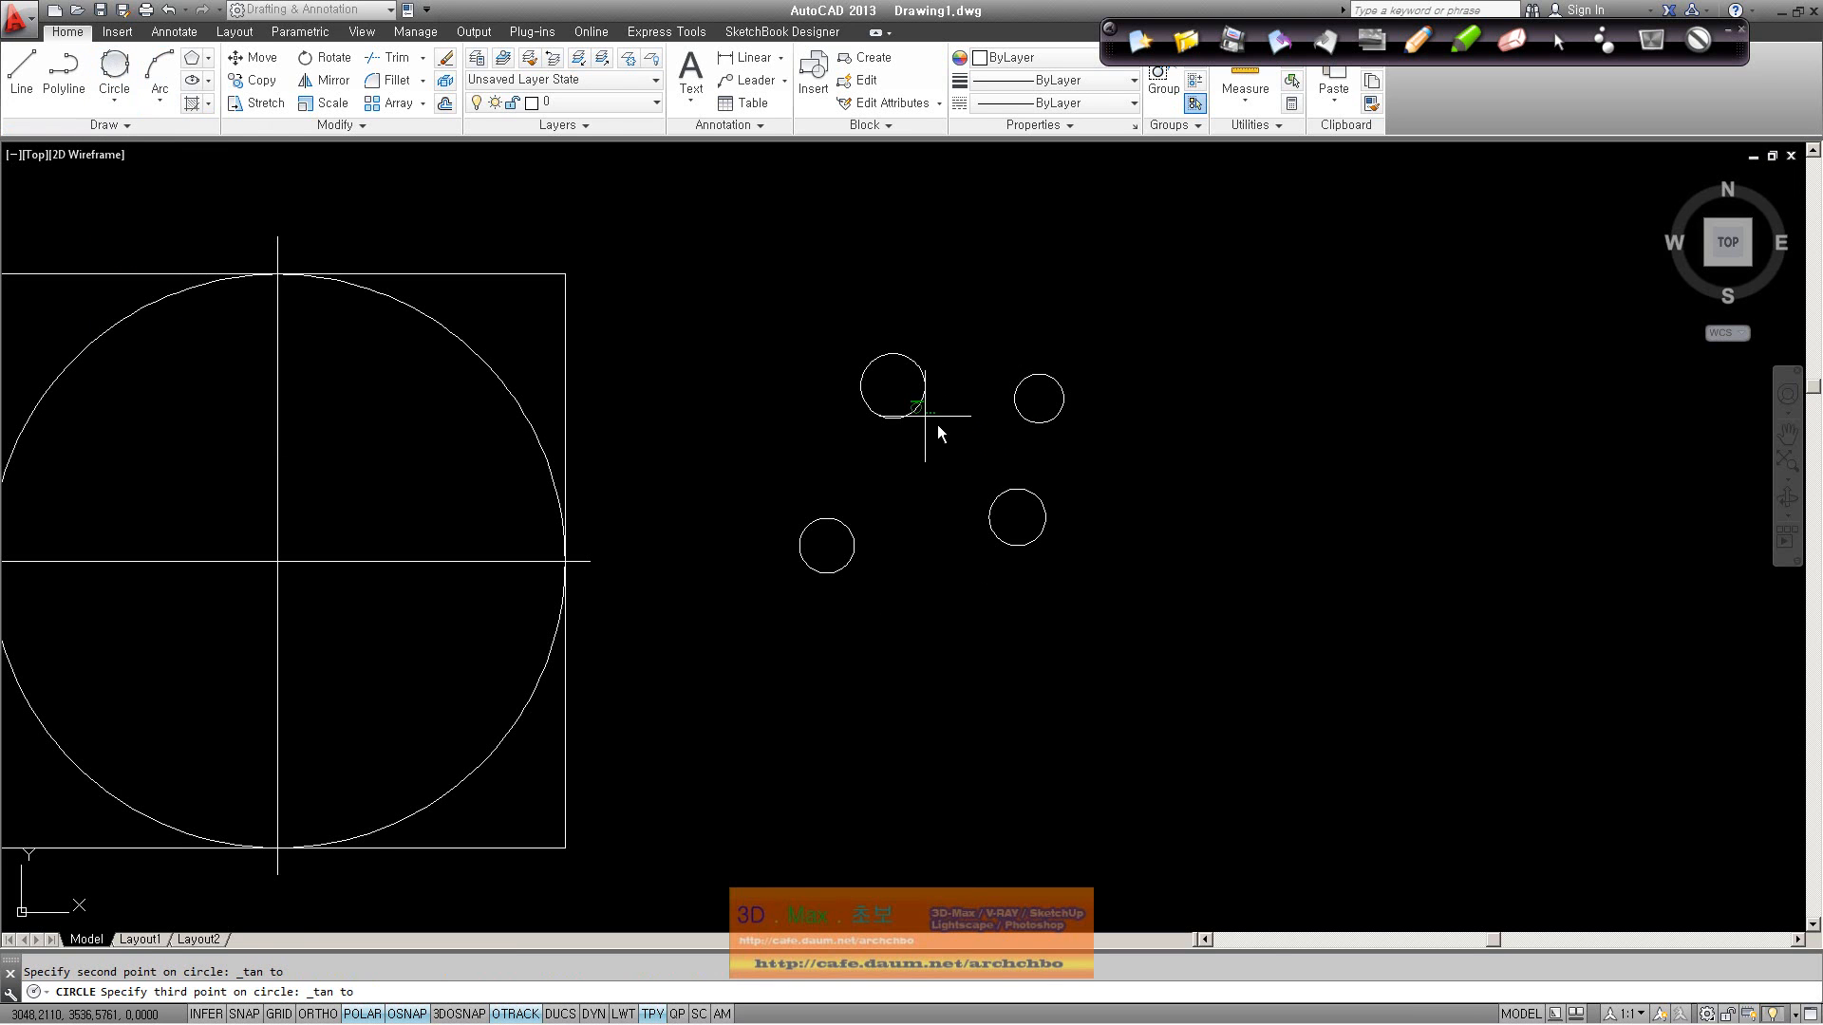
pyautogui.click(1007, 494)
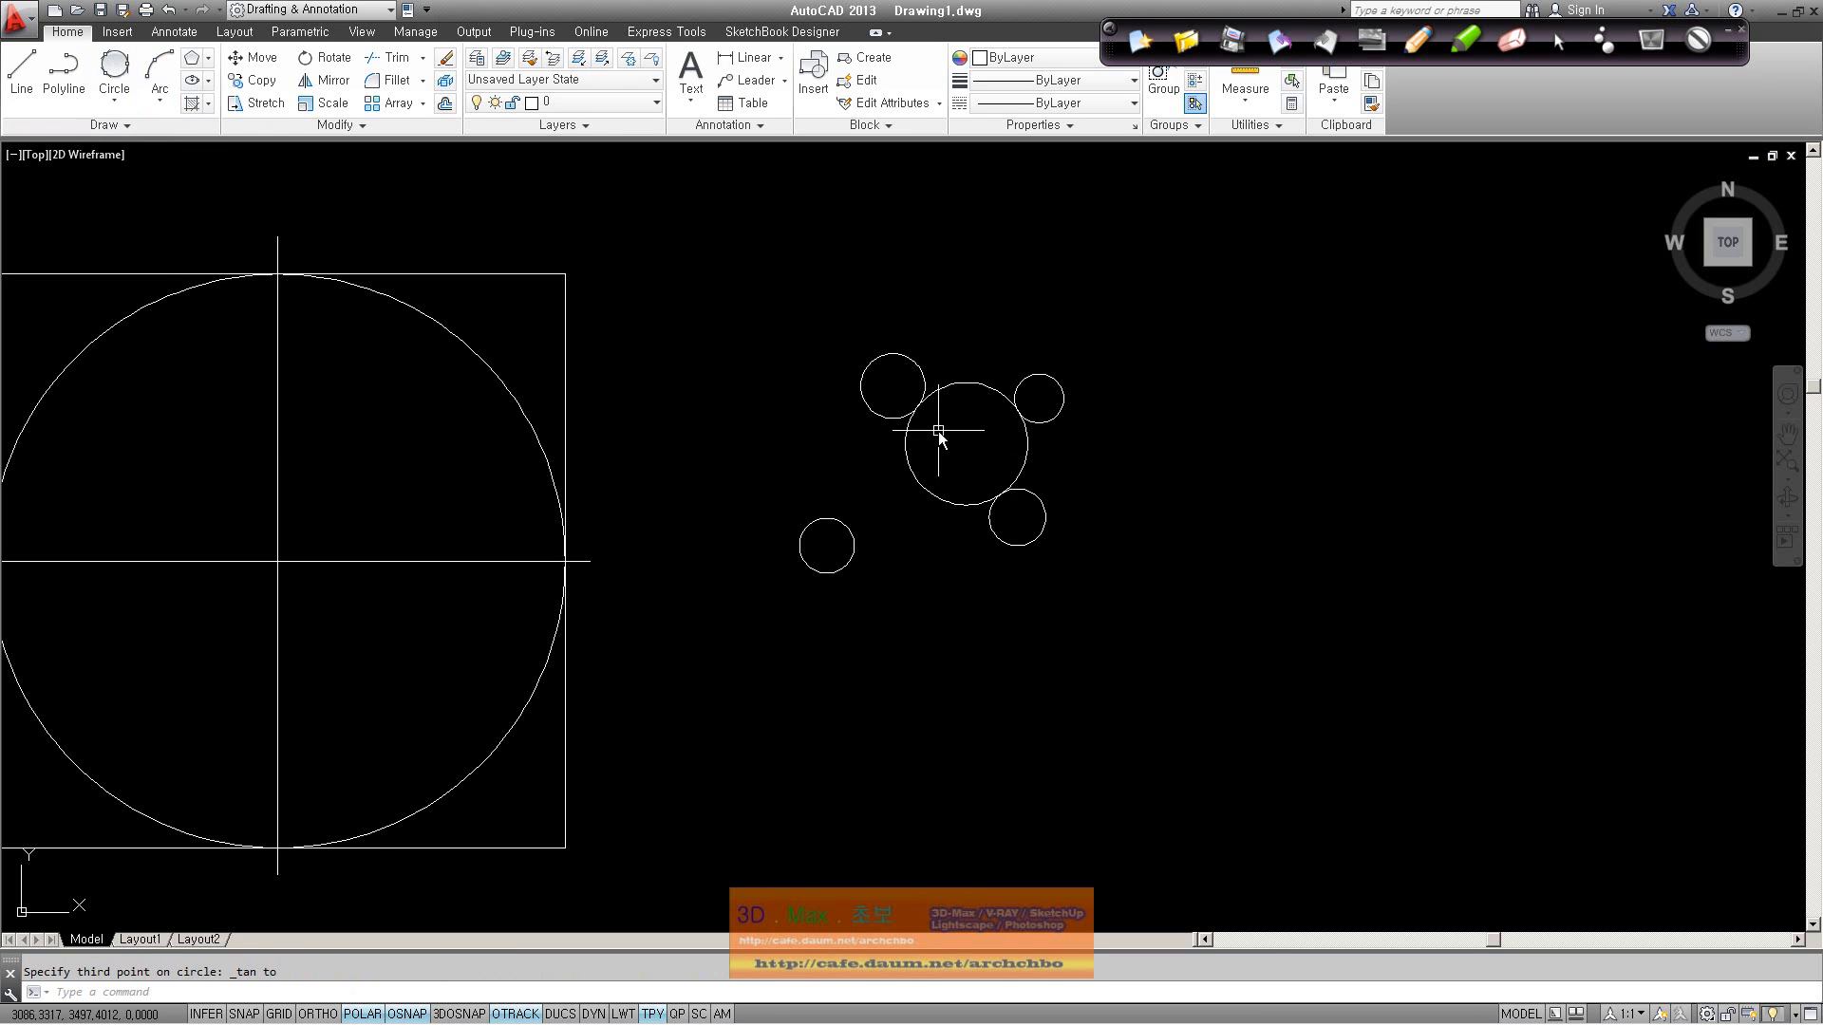
pyautogui.click(929, 494)
pyautogui.press('Delete')
# Step: Draw a Tan, Tan, Tan circle touching the upper-left, lower-left and lower-right small circles and erase it
pyautogui.click(114, 95)
pyautogui.click(142, 337)
pyautogui.click(878, 416)
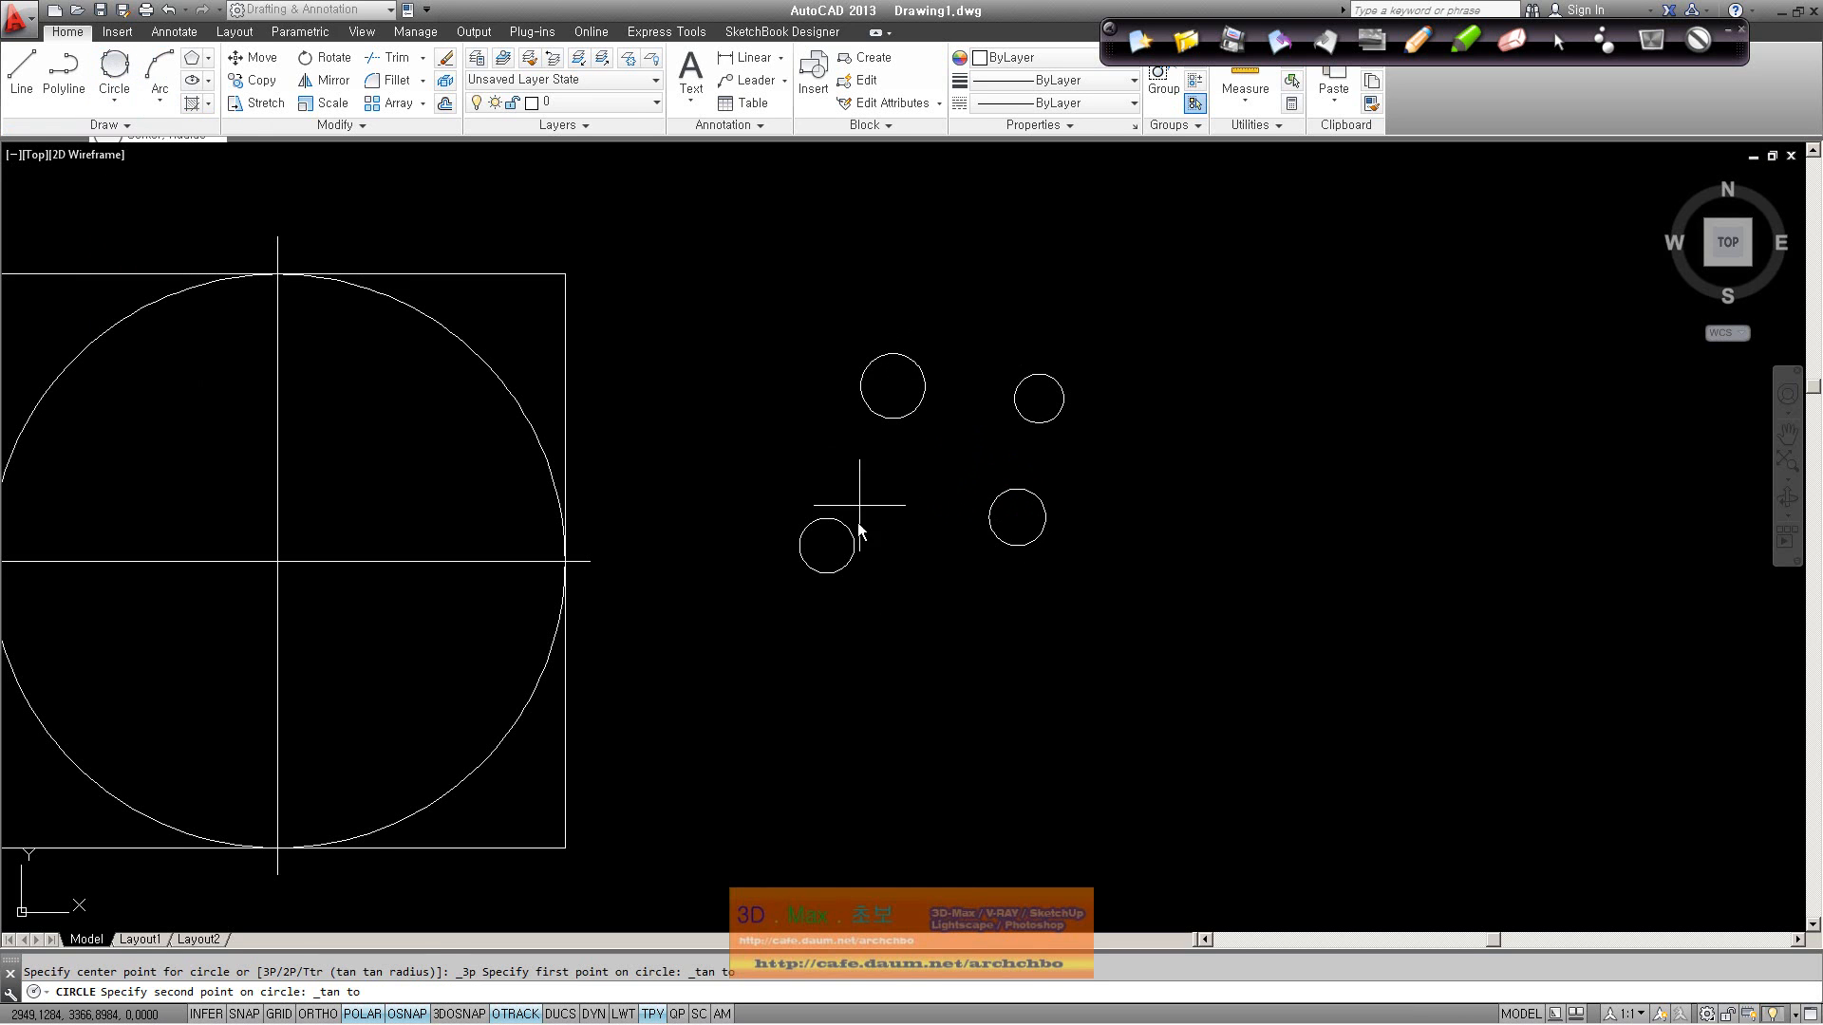
pyautogui.click(835, 540)
pyautogui.click(989, 510)
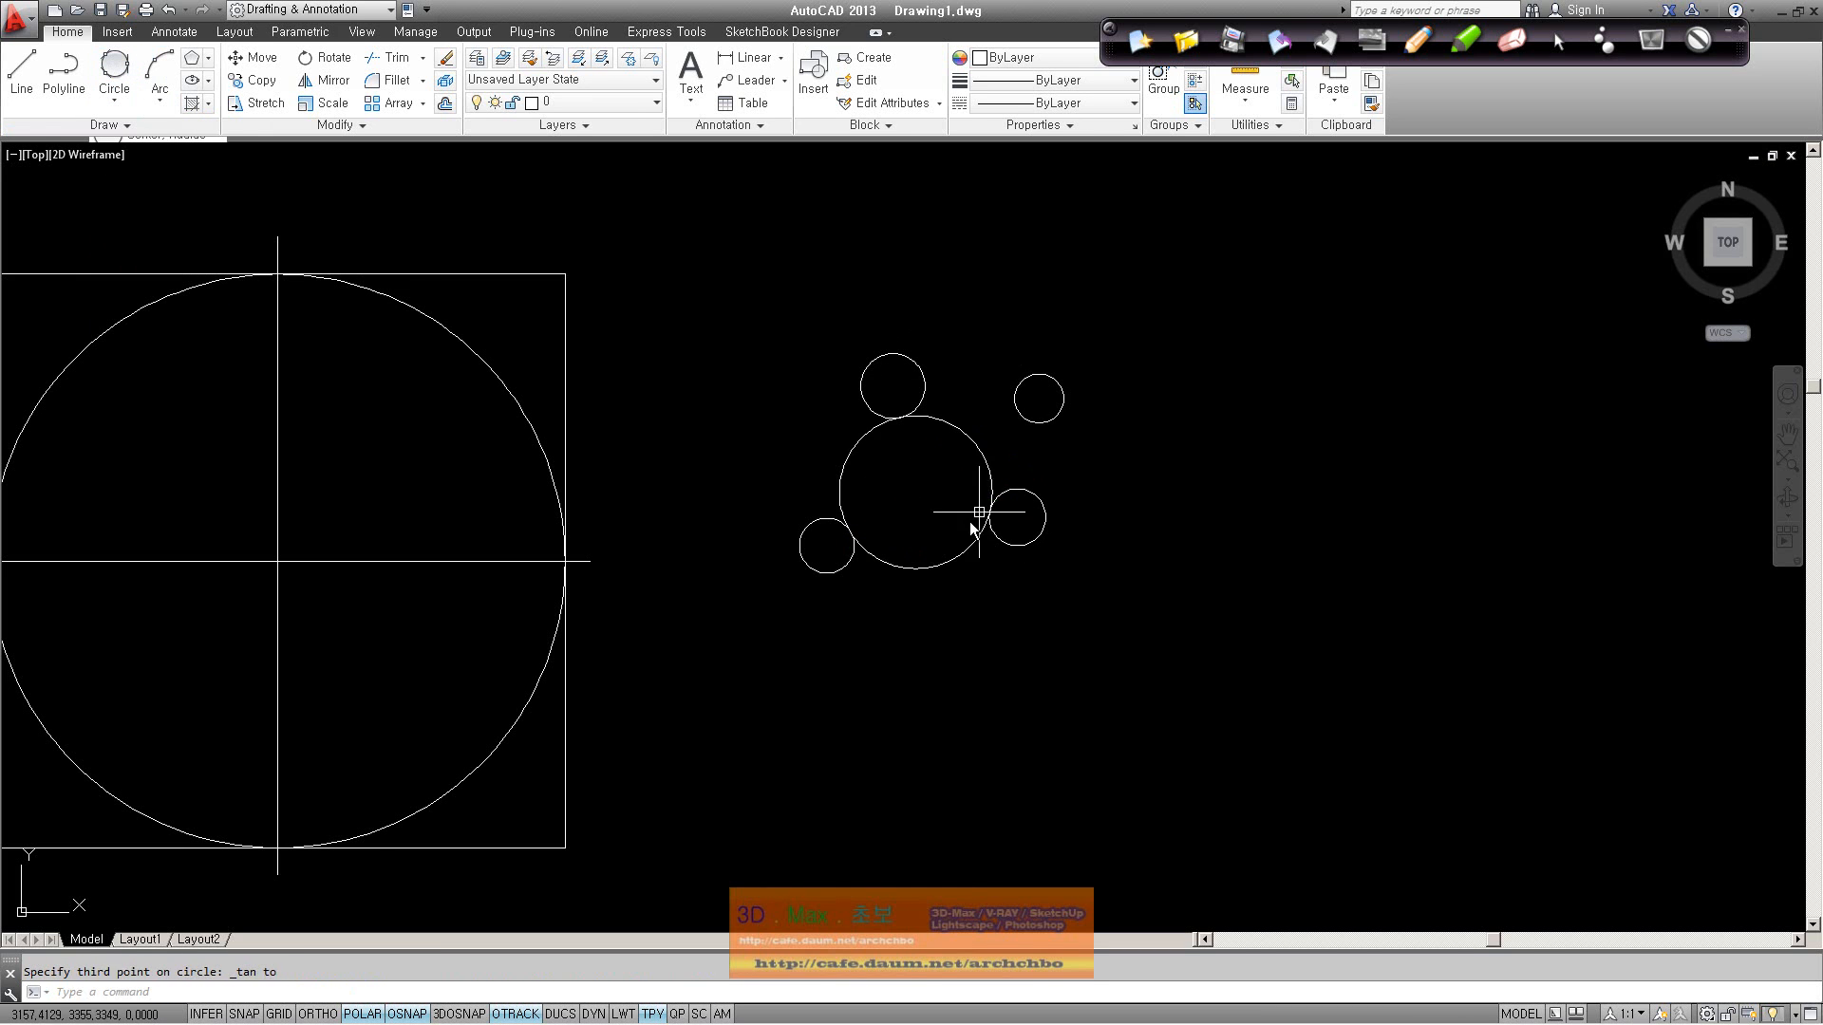
pyautogui.click(916, 570)
pyautogui.press('Delete')
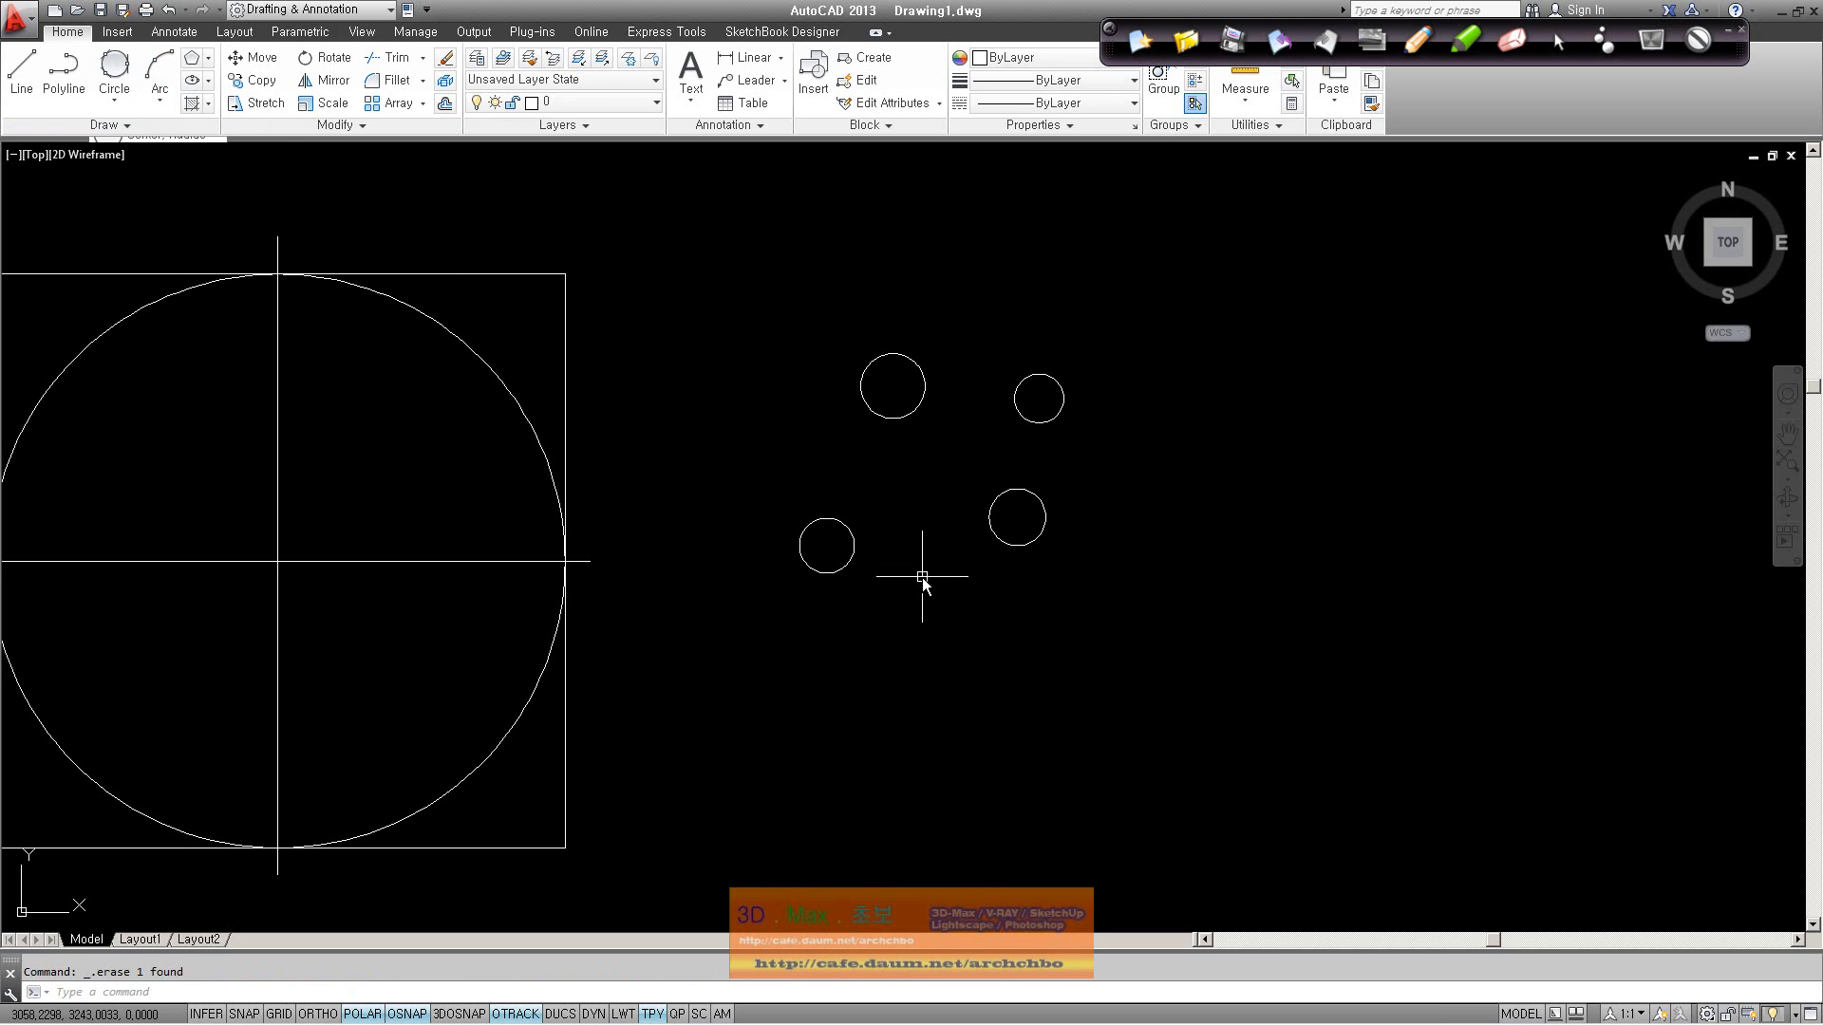
# Step: Draw a Tan, Tan, Tan circle tangent to the lower-right, upper-left and upper-right small circles and erase it
pyautogui.click(114, 97)
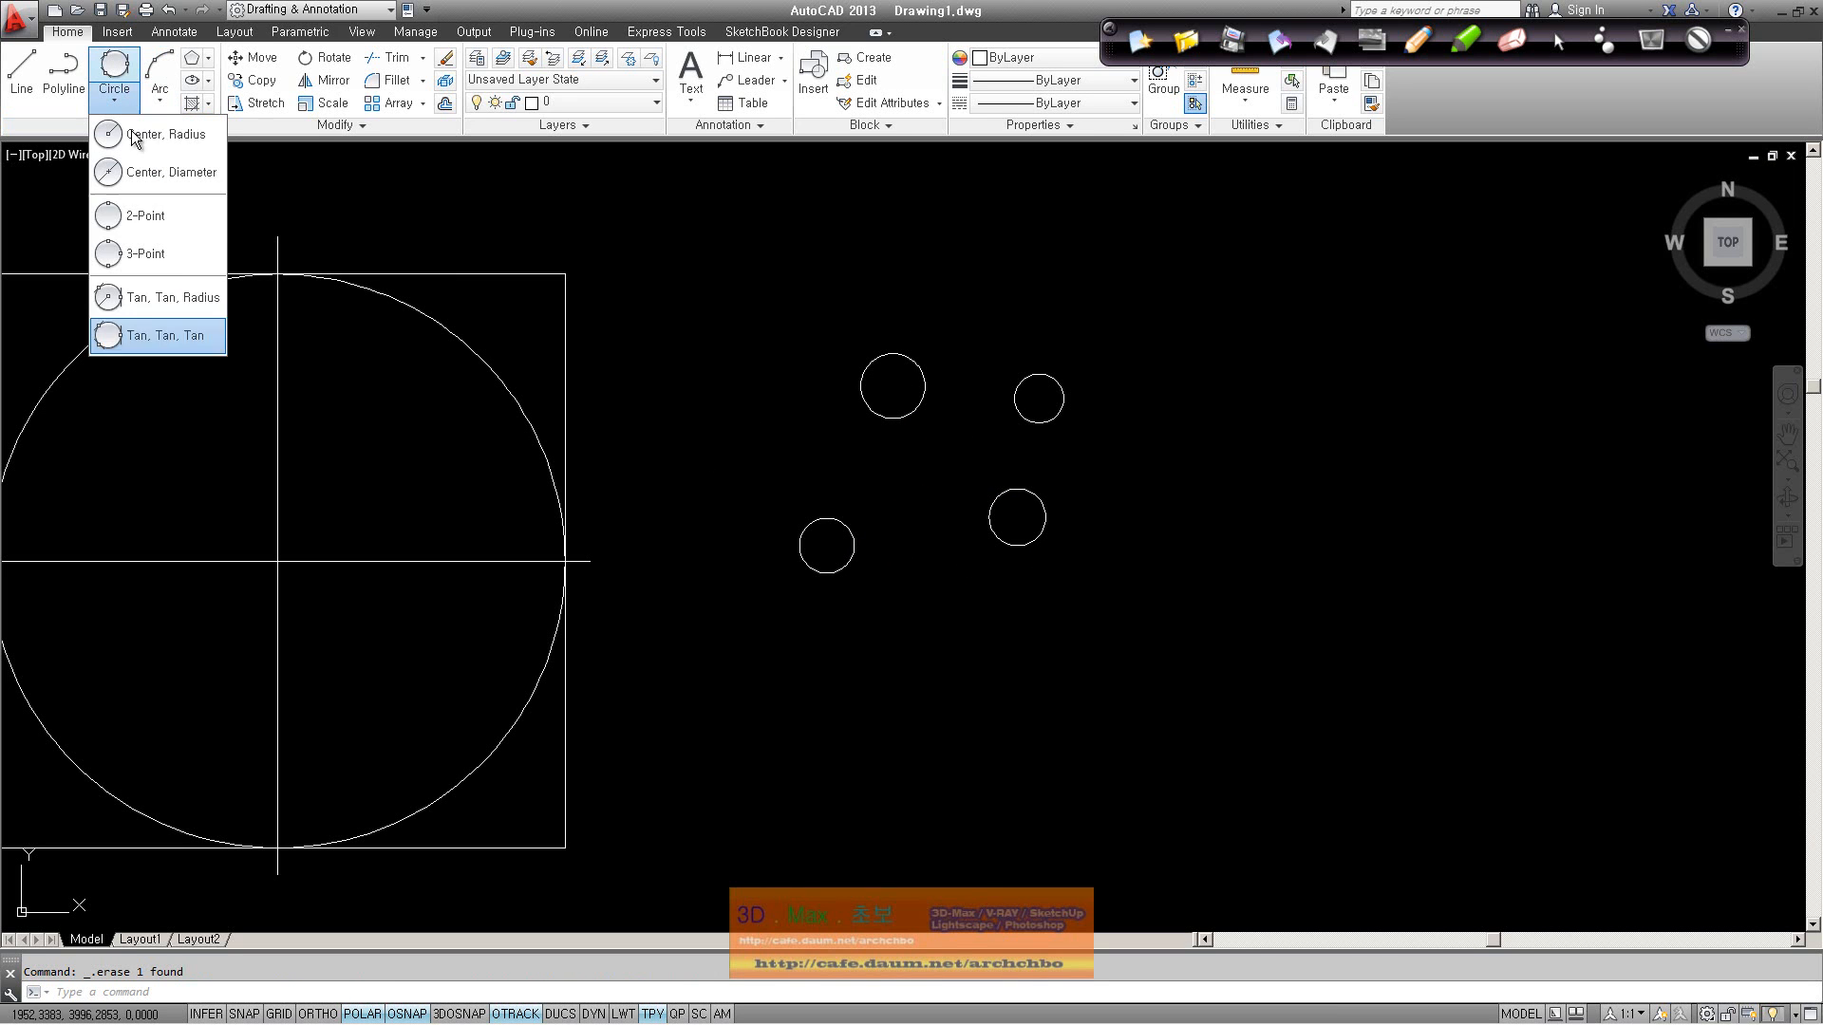
pyautogui.click(184, 337)
pyautogui.click(995, 502)
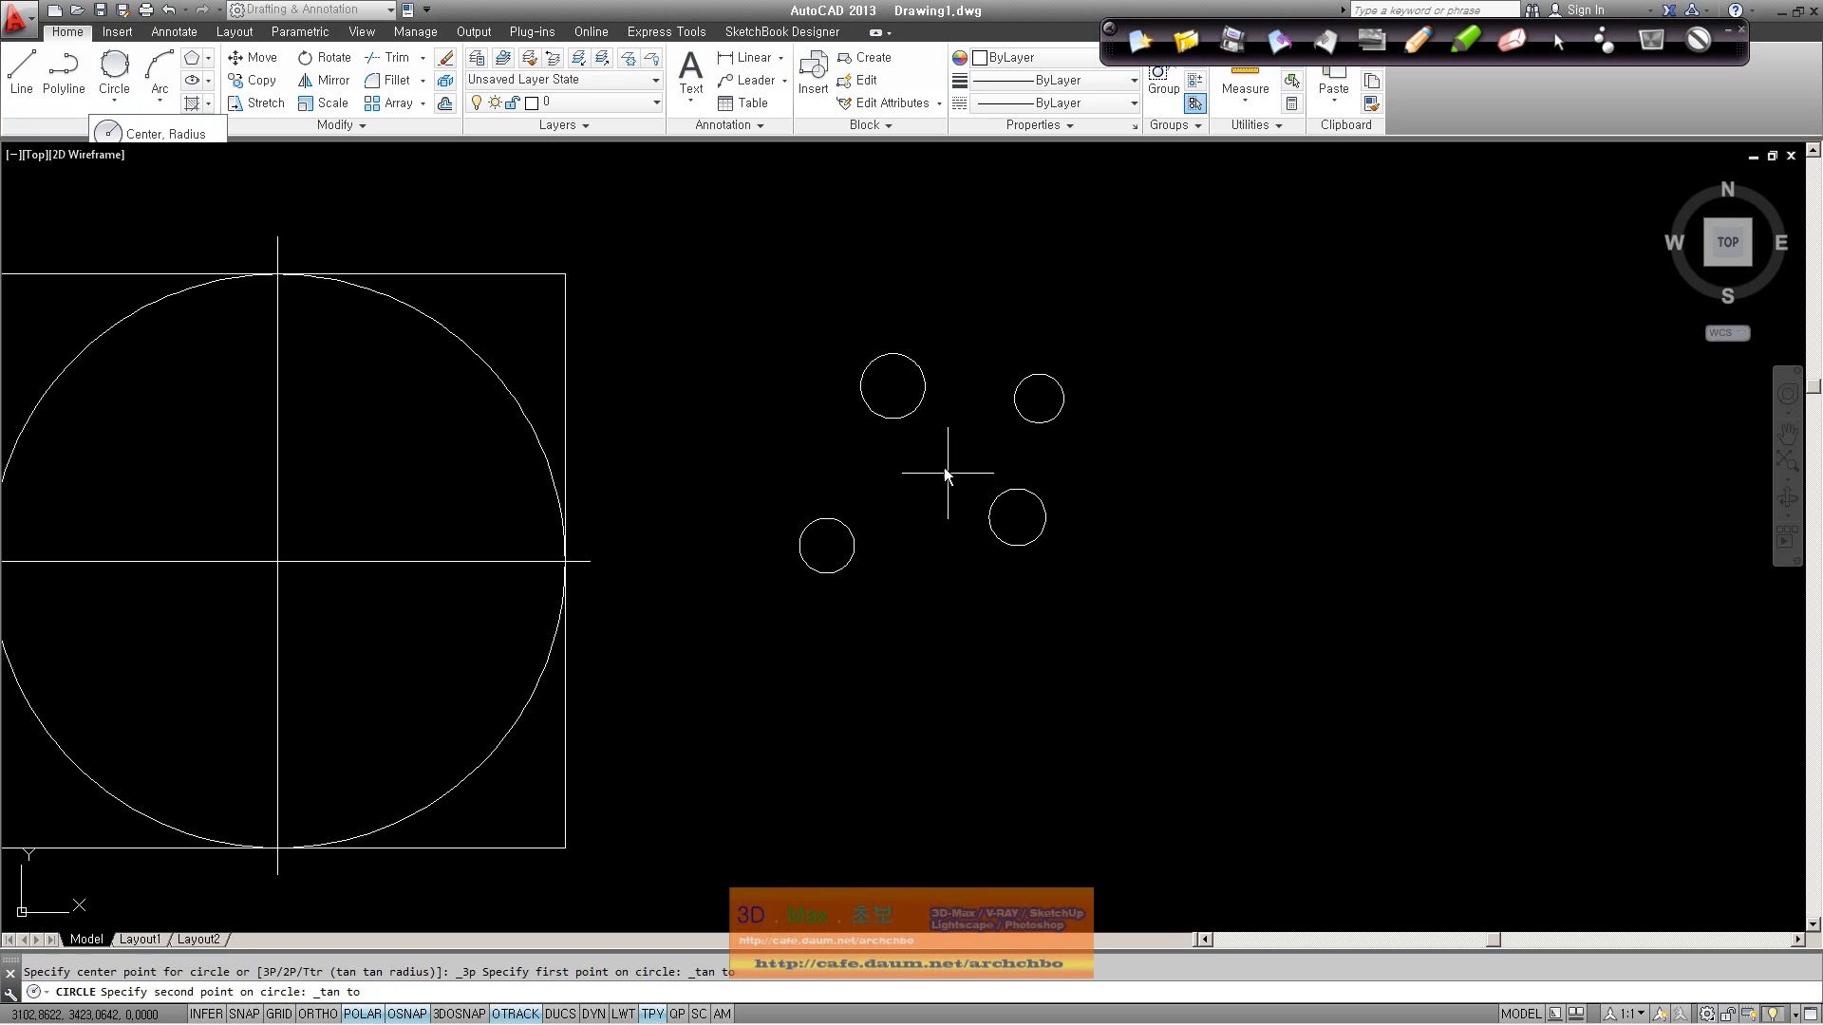
pyautogui.click(907, 406)
pyautogui.click(1038, 395)
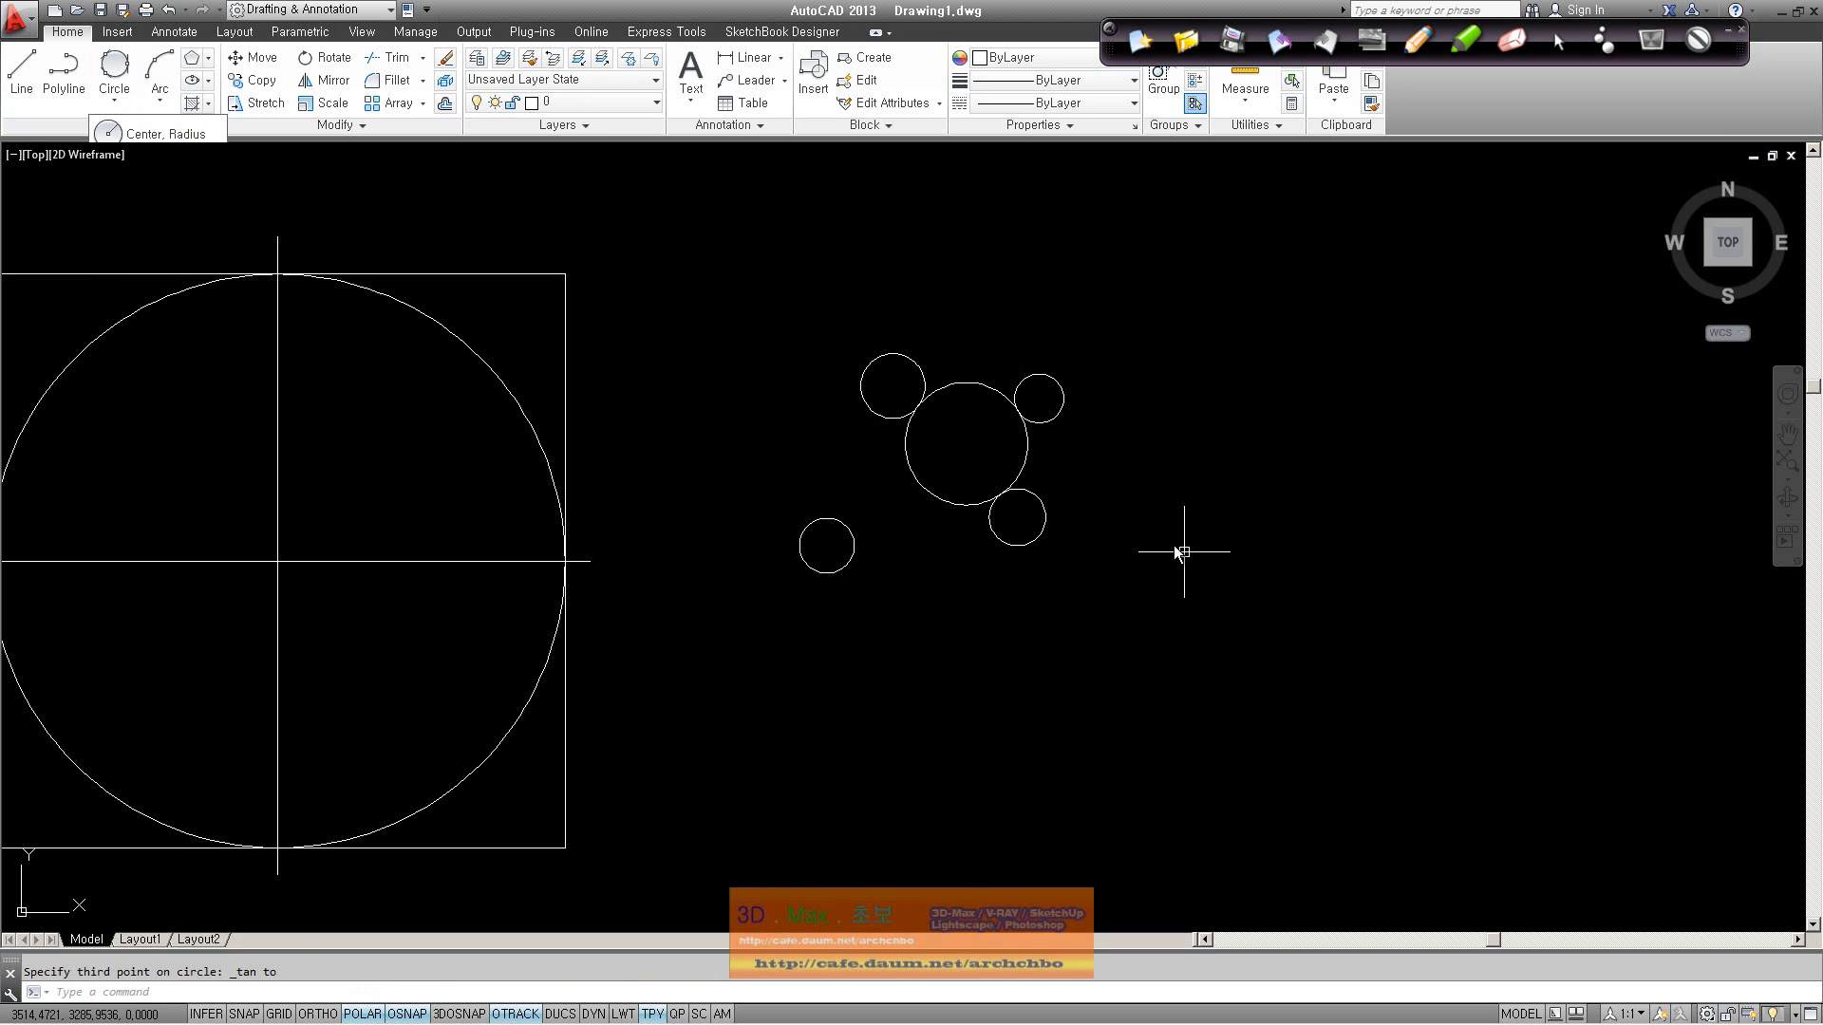
pyautogui.click(1012, 487)
pyautogui.press('Delete')
pyautogui.moveTo(662, 298)
pyautogui.mouseDown(button='middle')
pyautogui.moveTo(821, 276)
pyautogui.moveTo(750, 253)
pyautogui.moveTo(590, 359)
pyautogui.moveTo(647, 355)
pyautogui.mouseUp(button='middle')
pyautogui.scroll(-2, 739, 249)
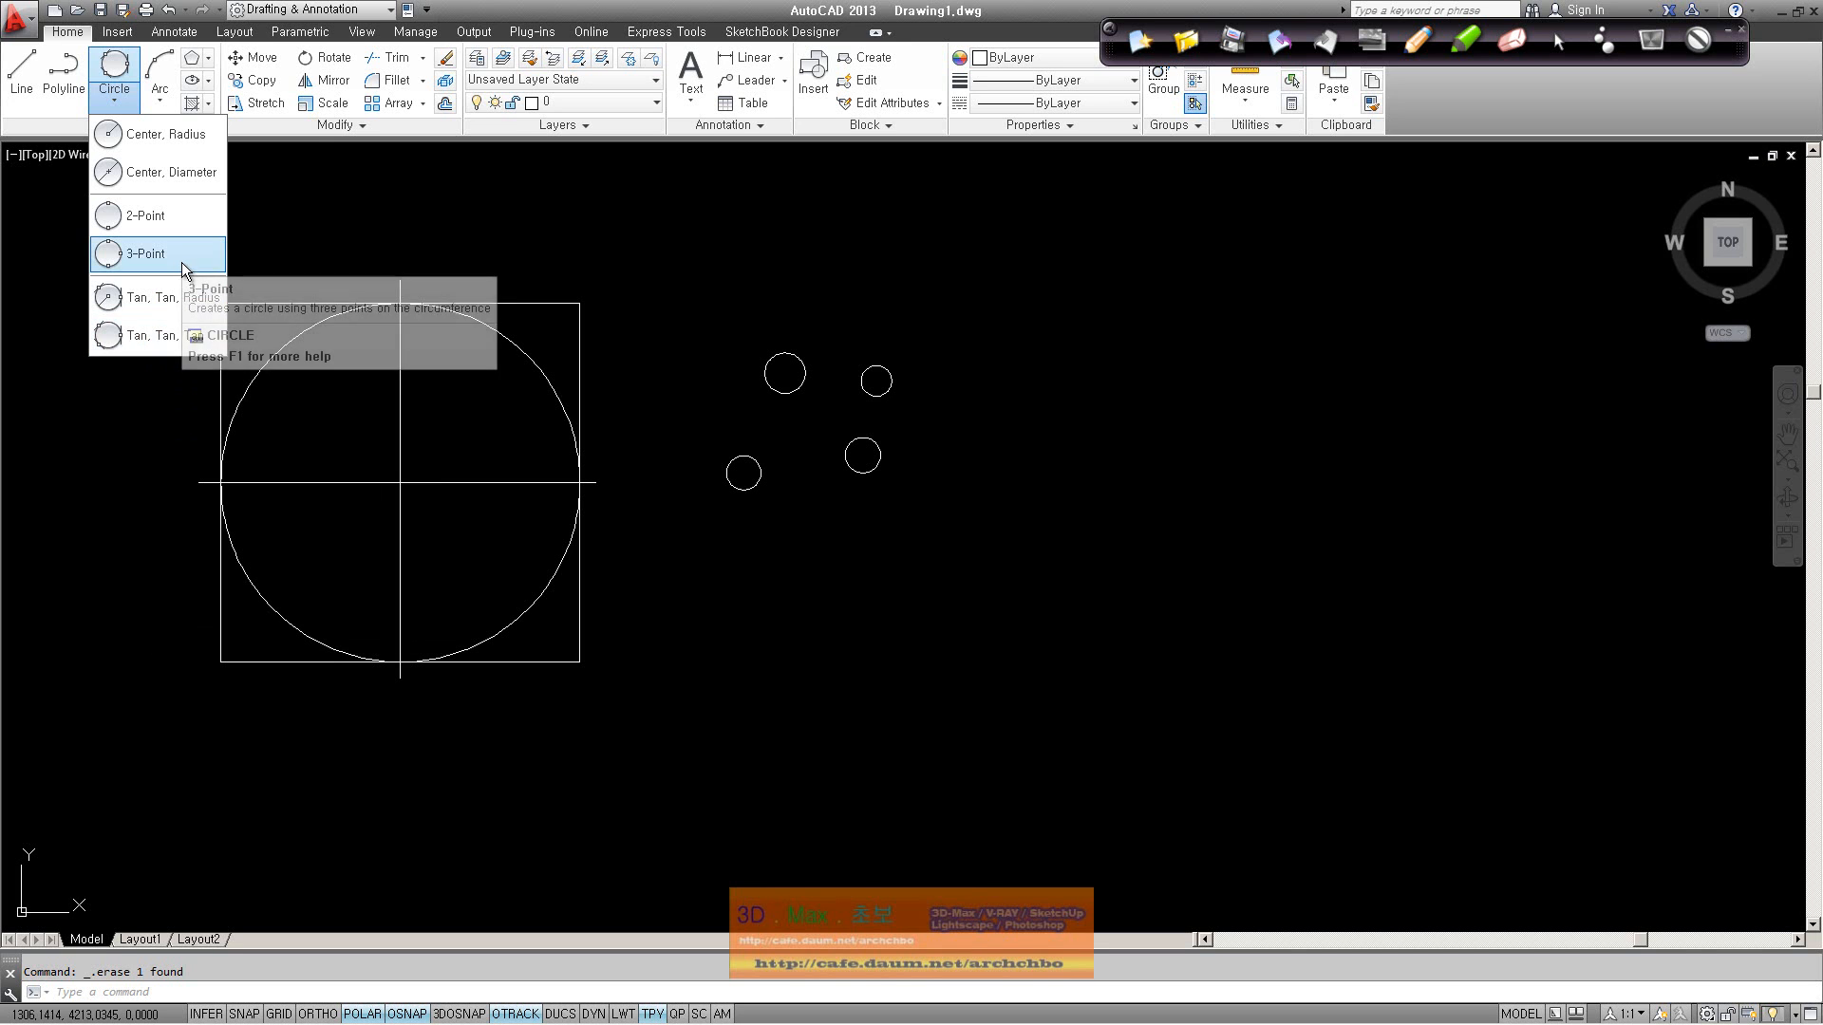
pyautogui.click(381, 907)
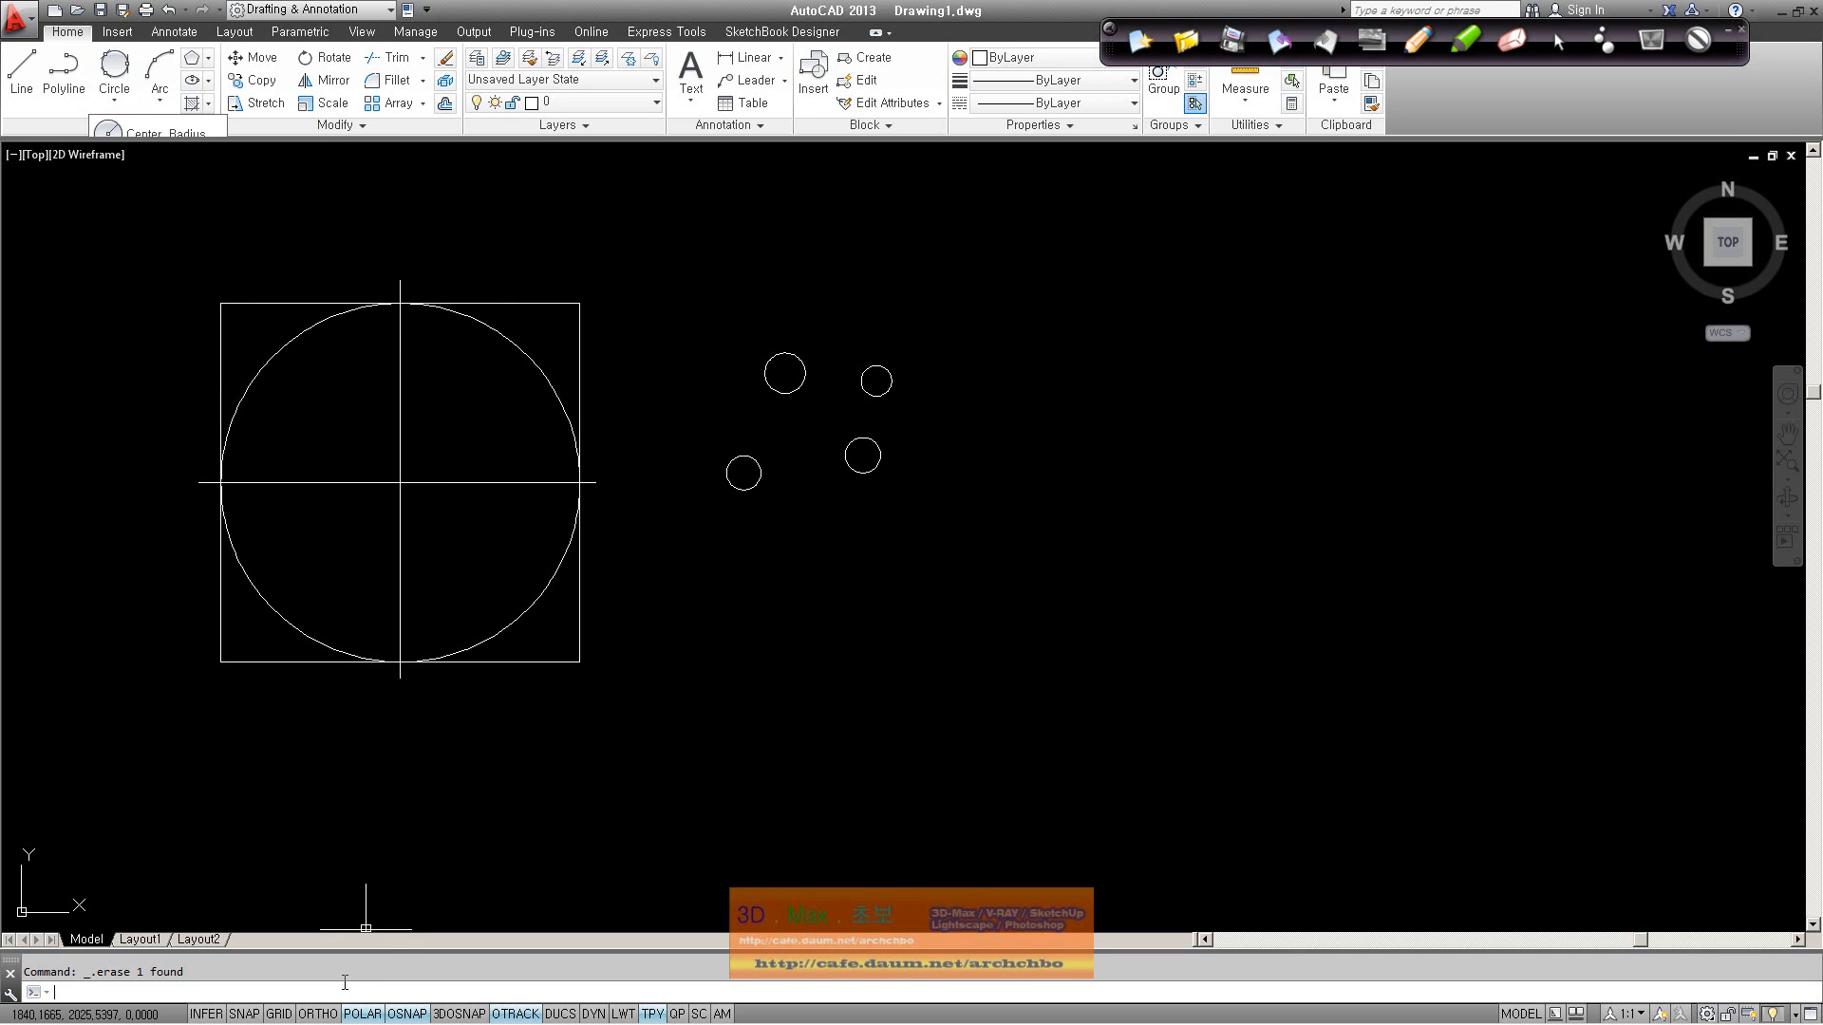
pyautogui.press('Return')
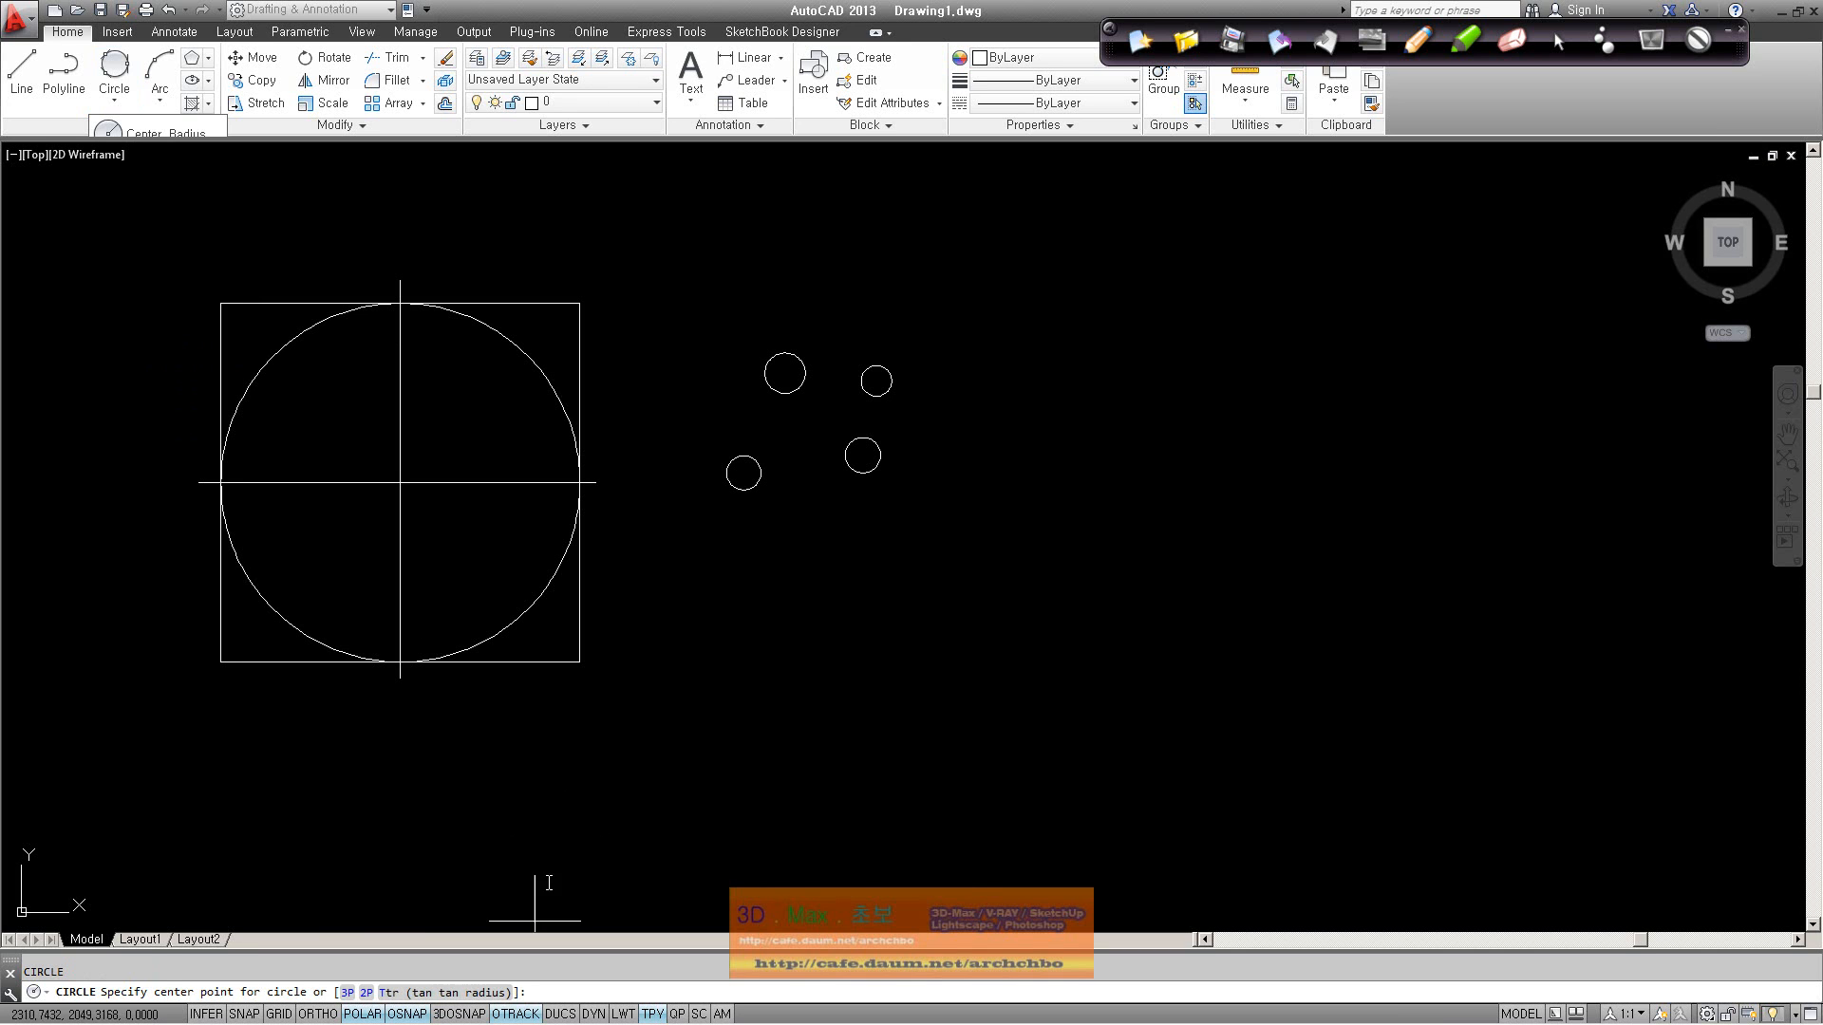
pyautogui.press('Escape')
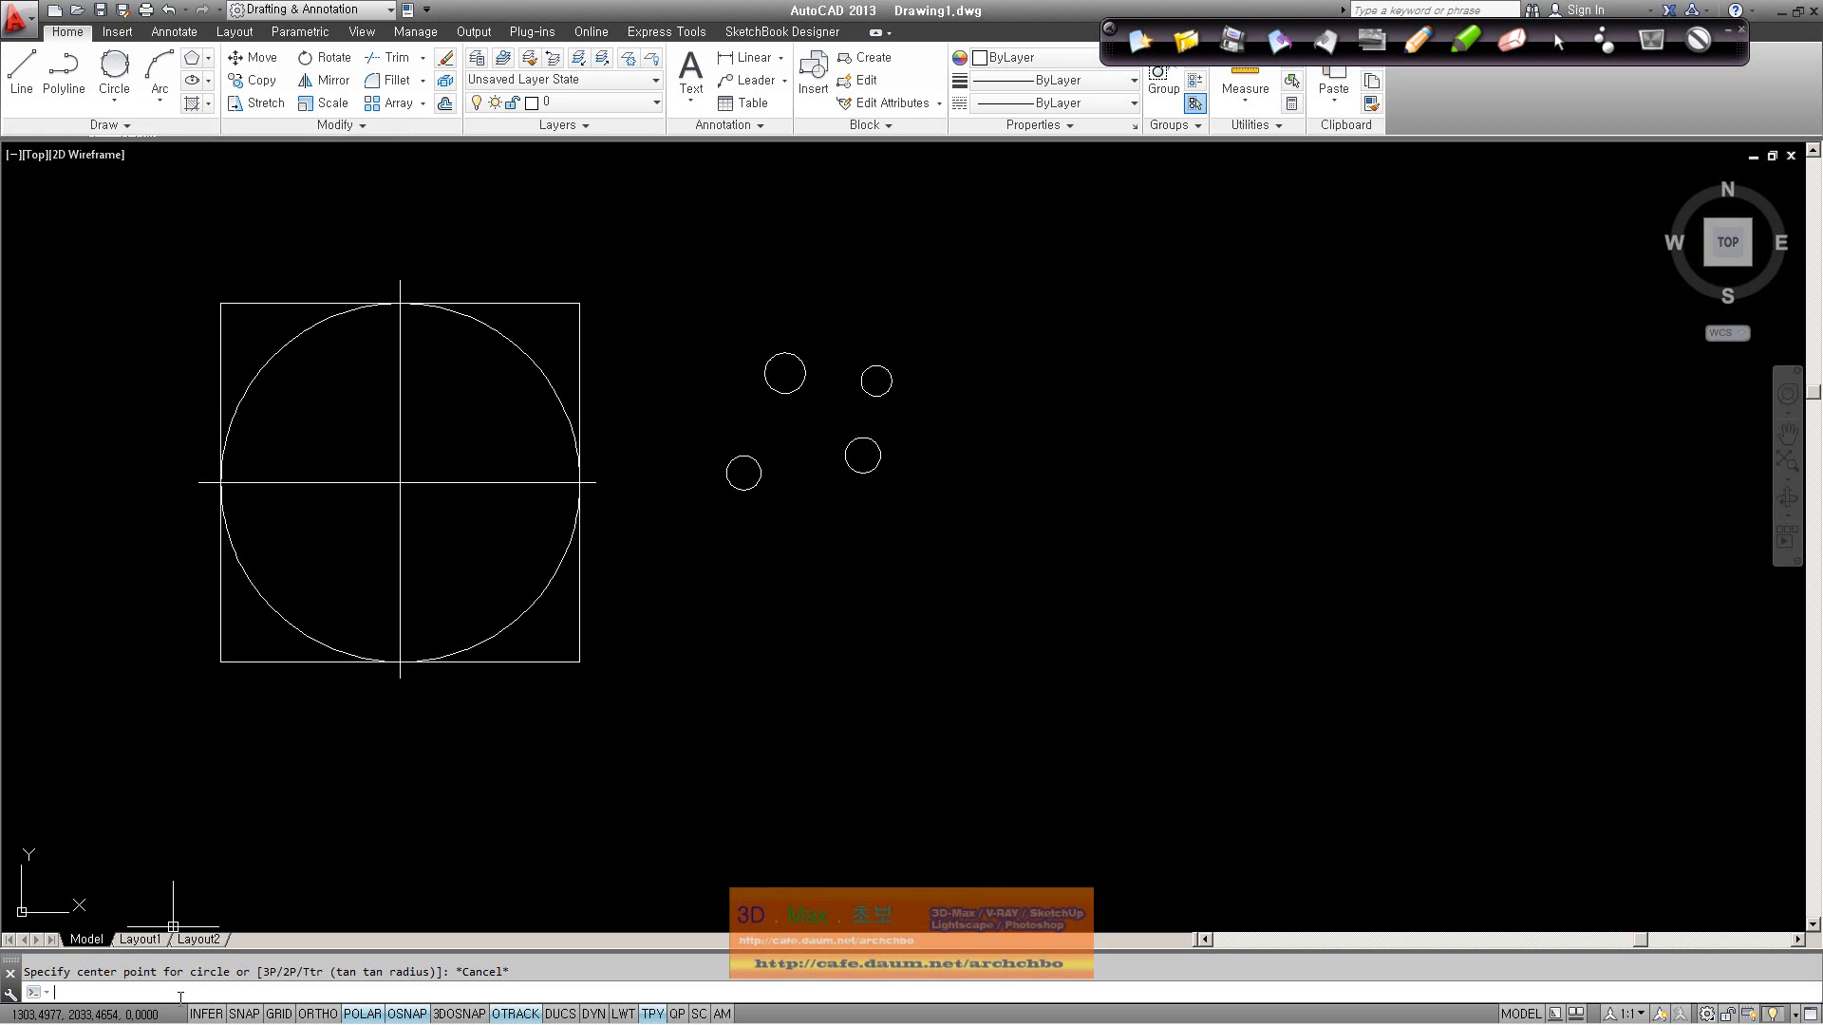
pyautogui.press('Return')
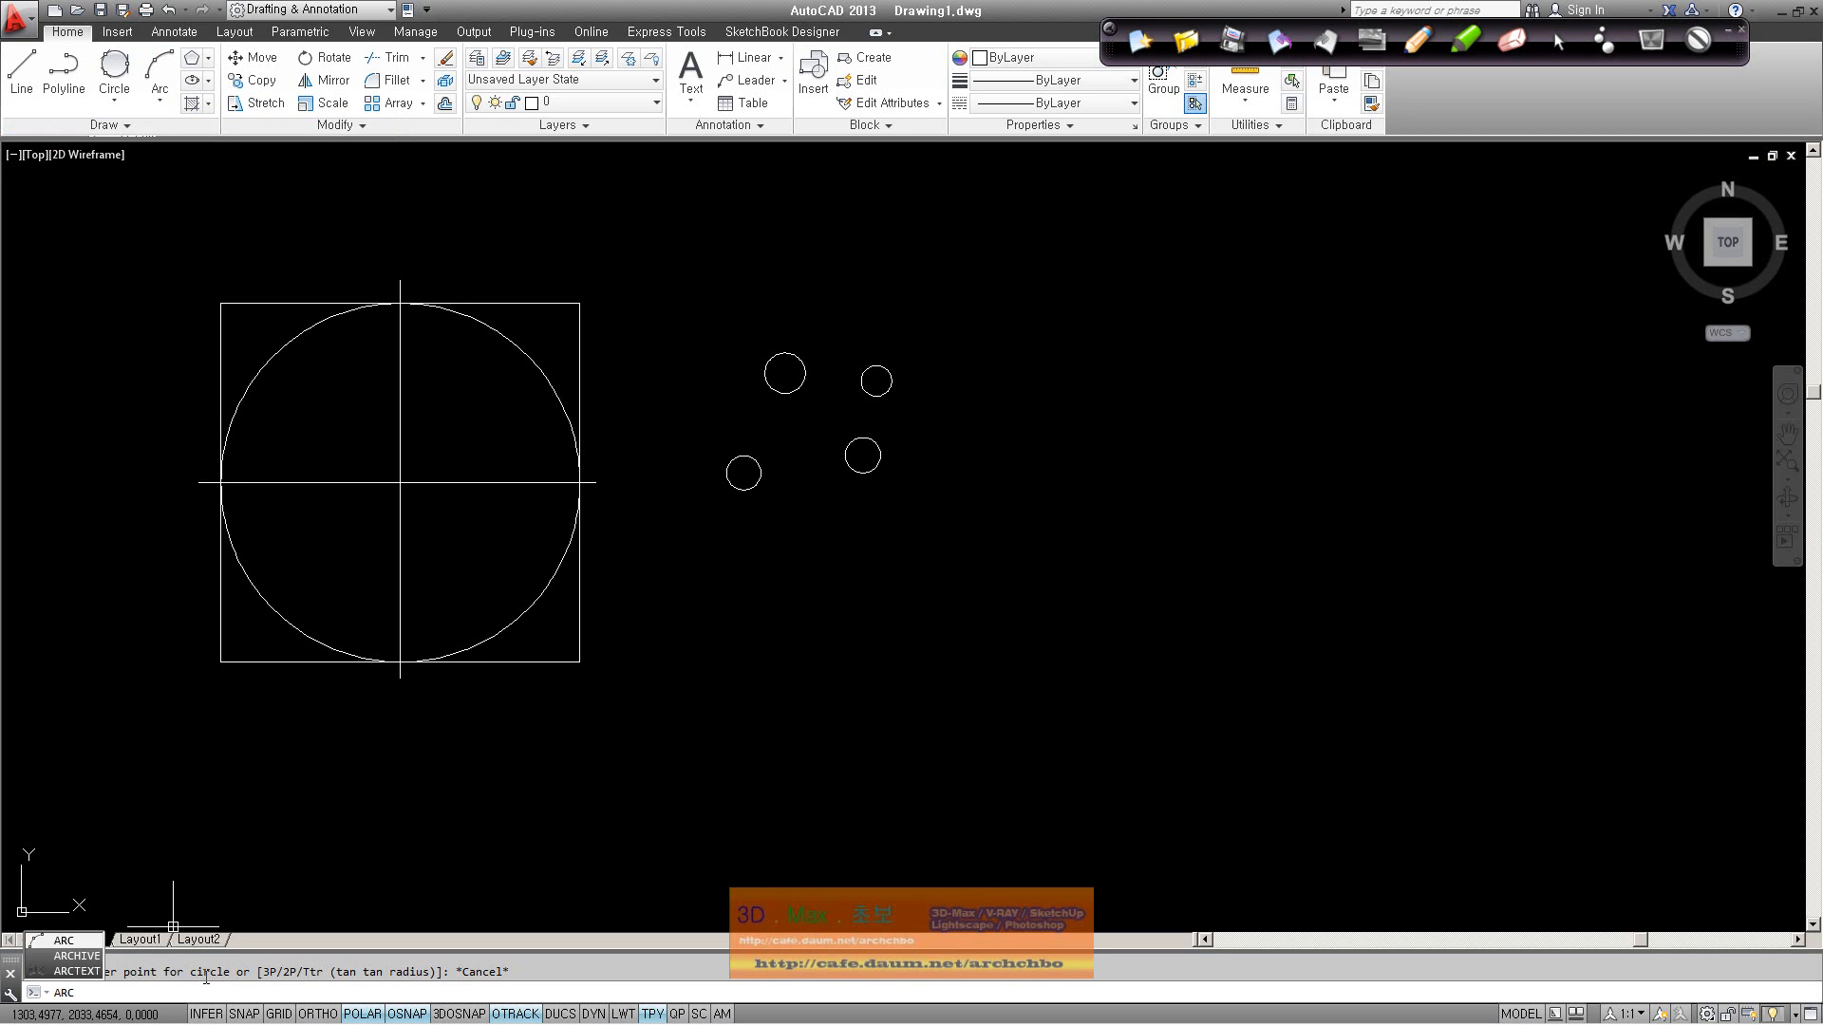
pyautogui.press('Escape')
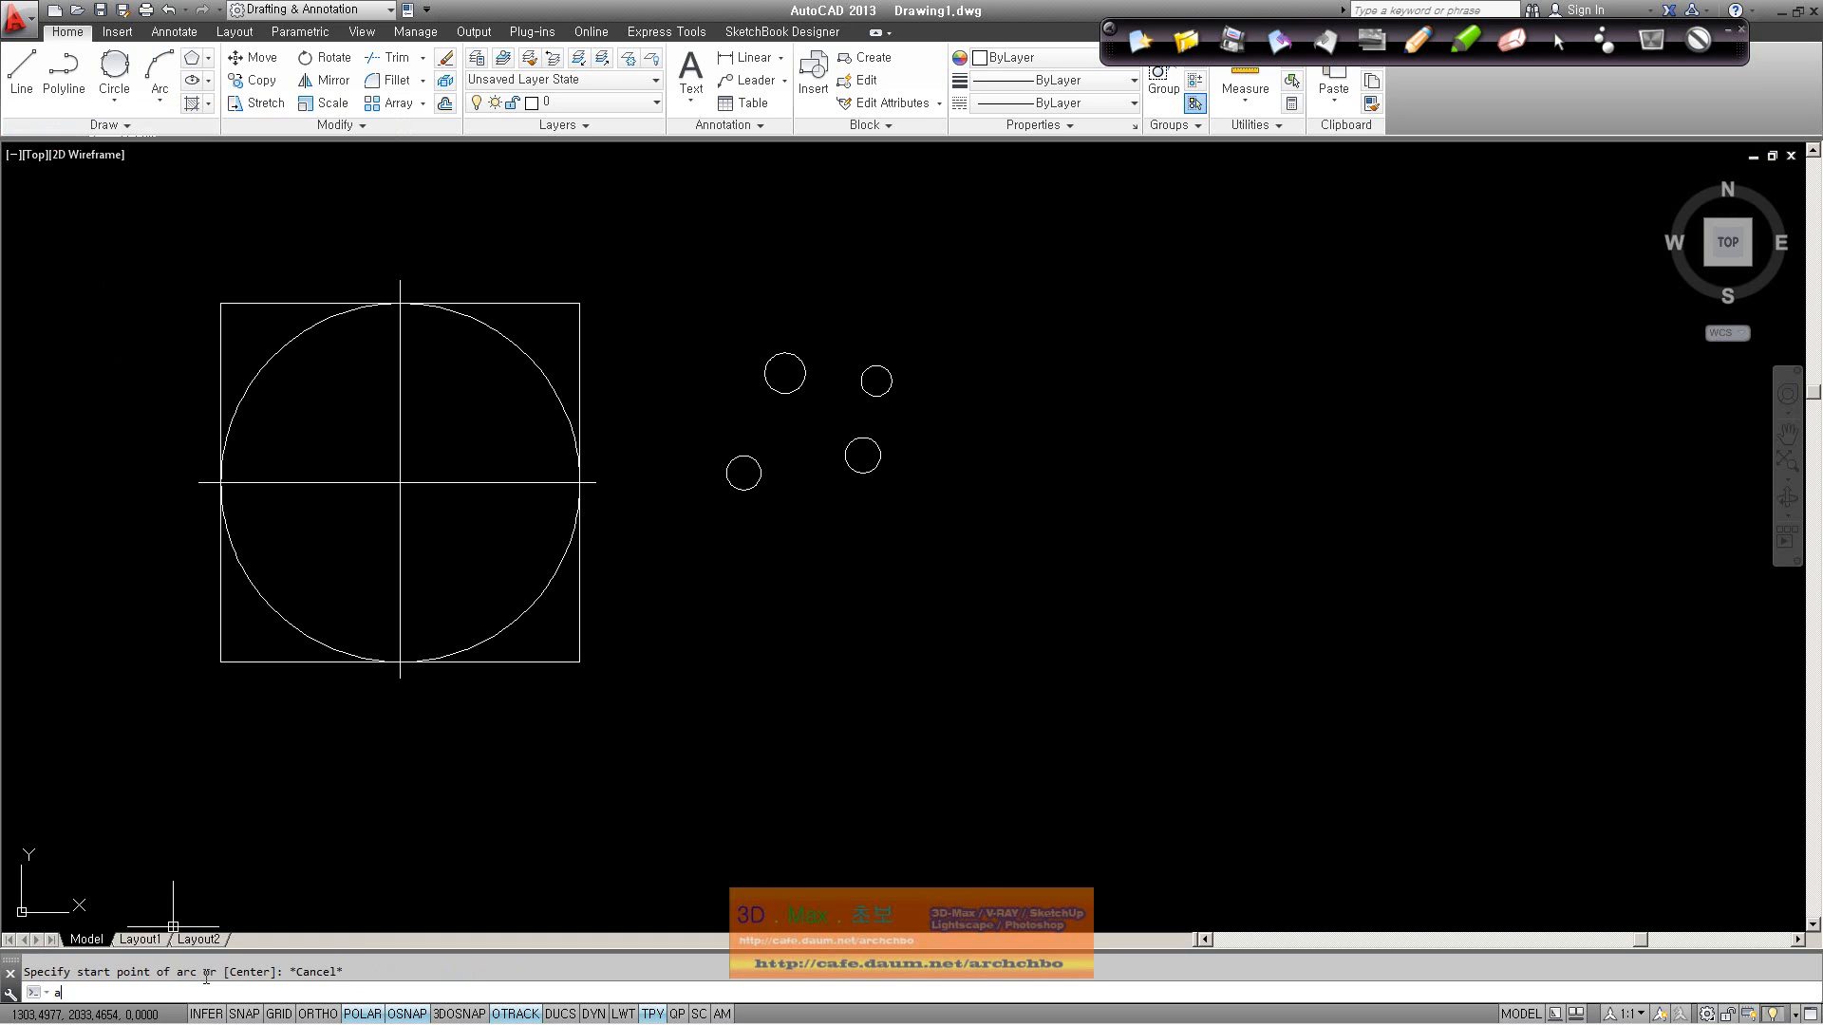
pyautogui.press('Return')
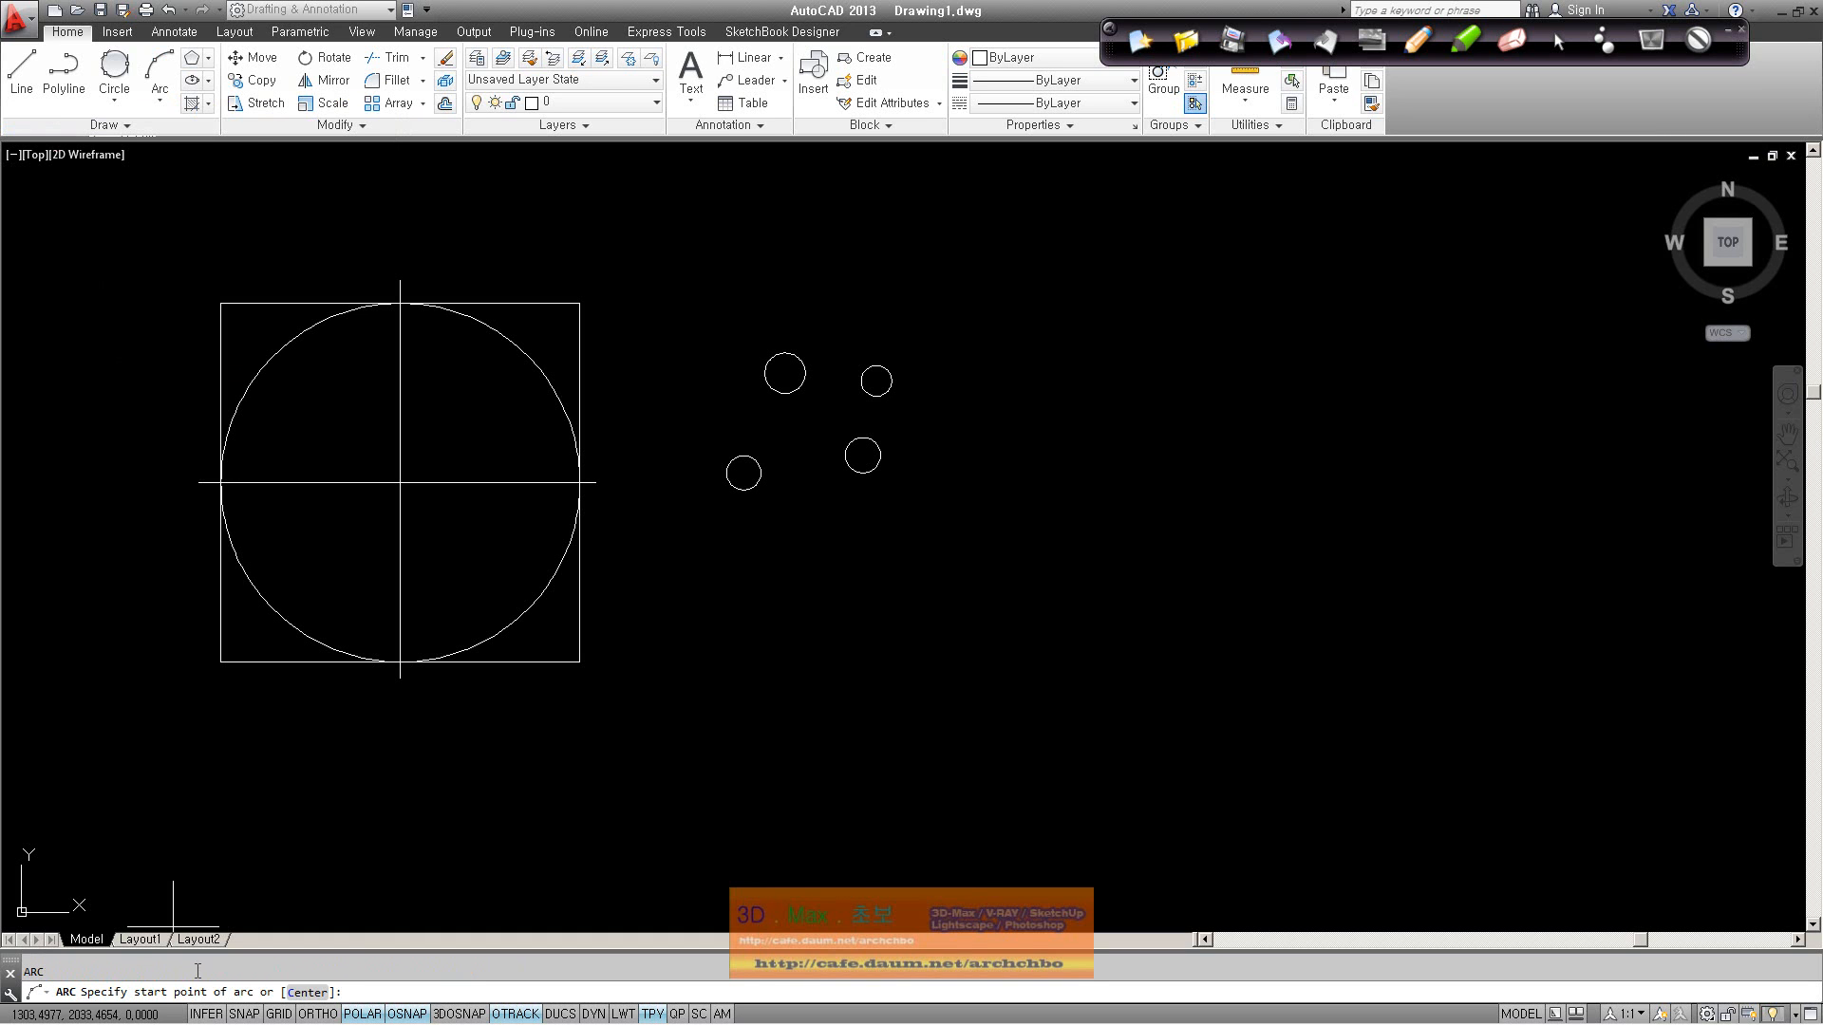
pyautogui.click(164, 99)
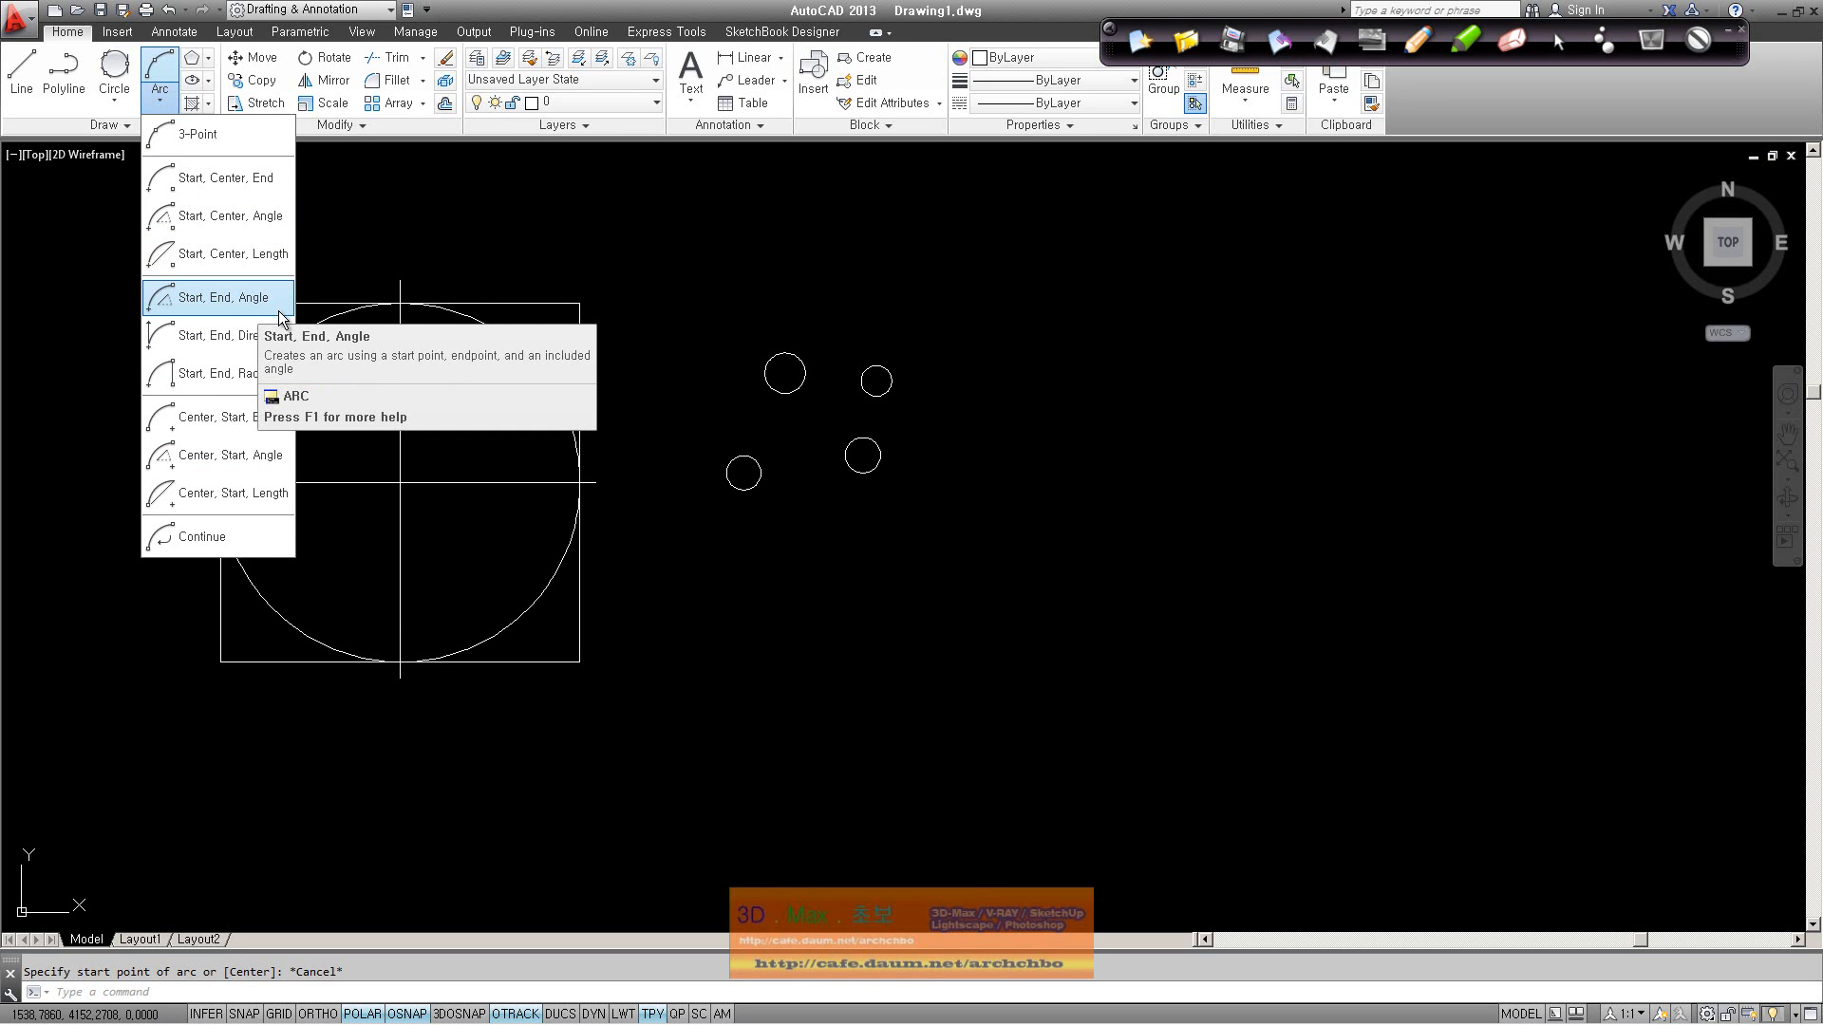
# Step: Erase the large circle in the square and draw a 3-Point arc through the midpoints of the left, top and right sides
pyautogui.click(510, 625)
pyautogui.press('Delete')
pyautogui.click(166, 101)
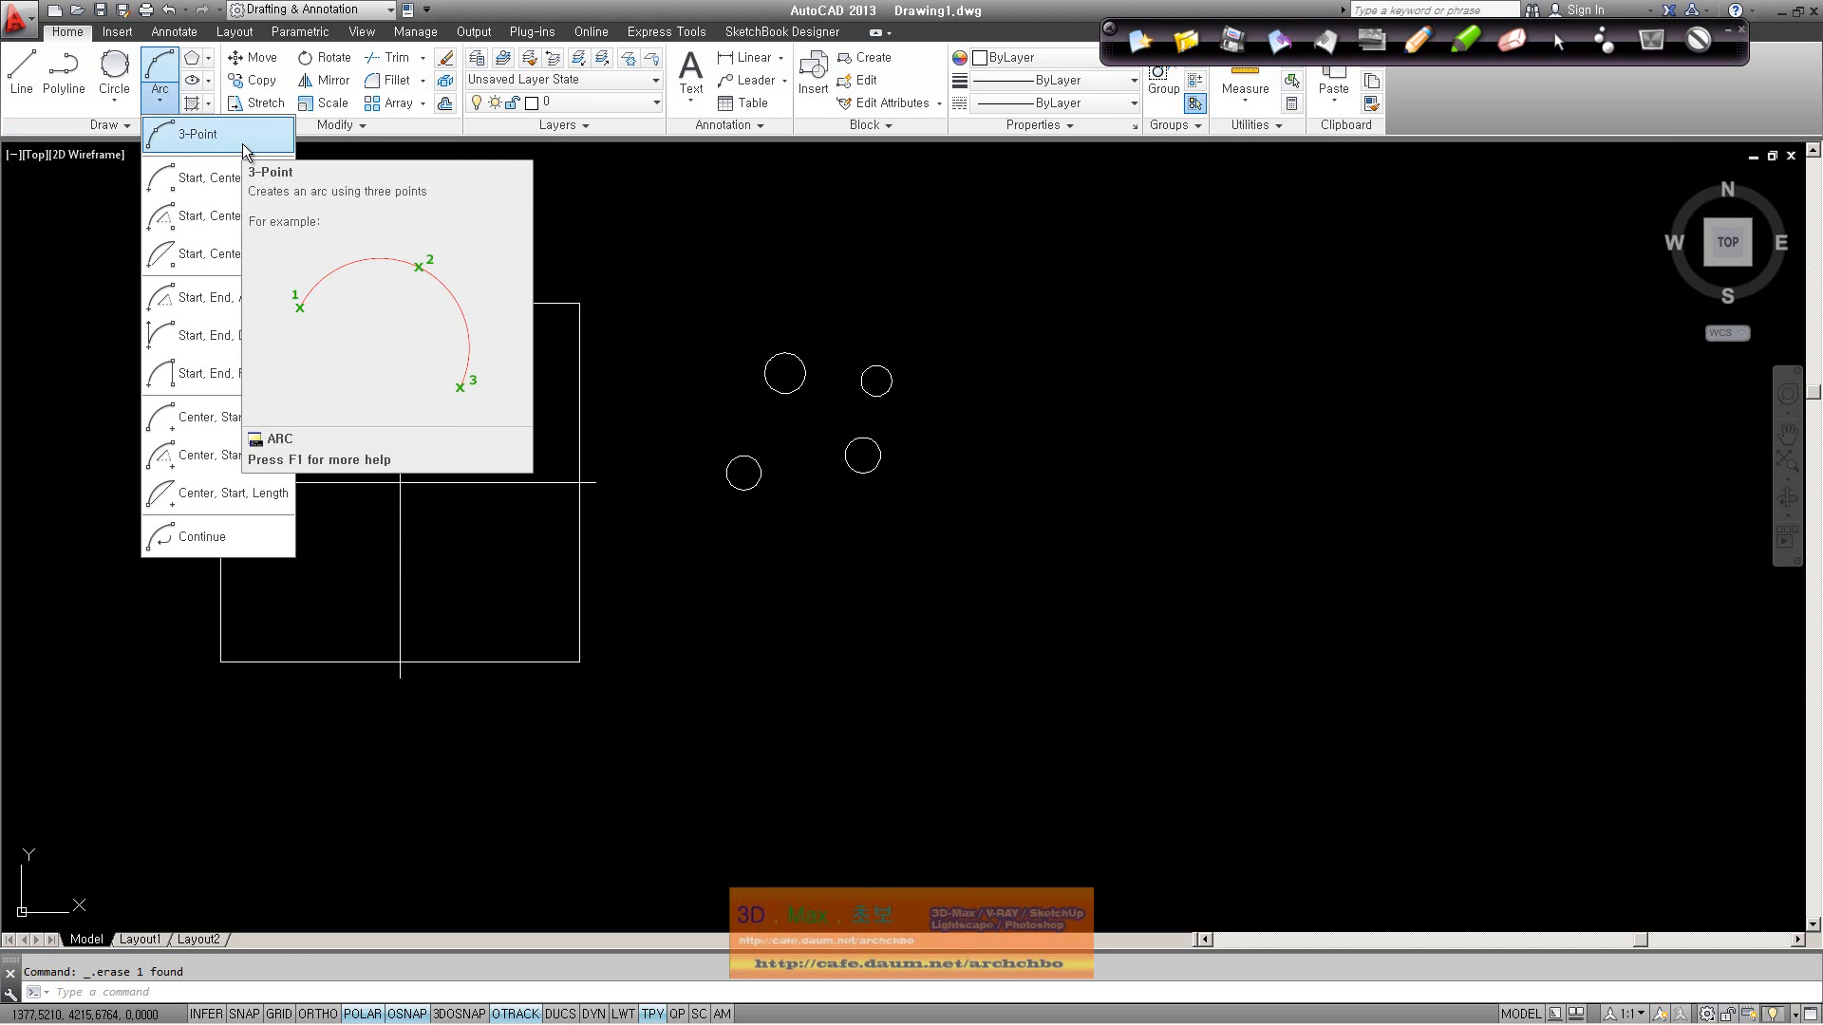
pyautogui.click(219, 134)
pyautogui.click(220, 482)
pyautogui.click(400, 305)
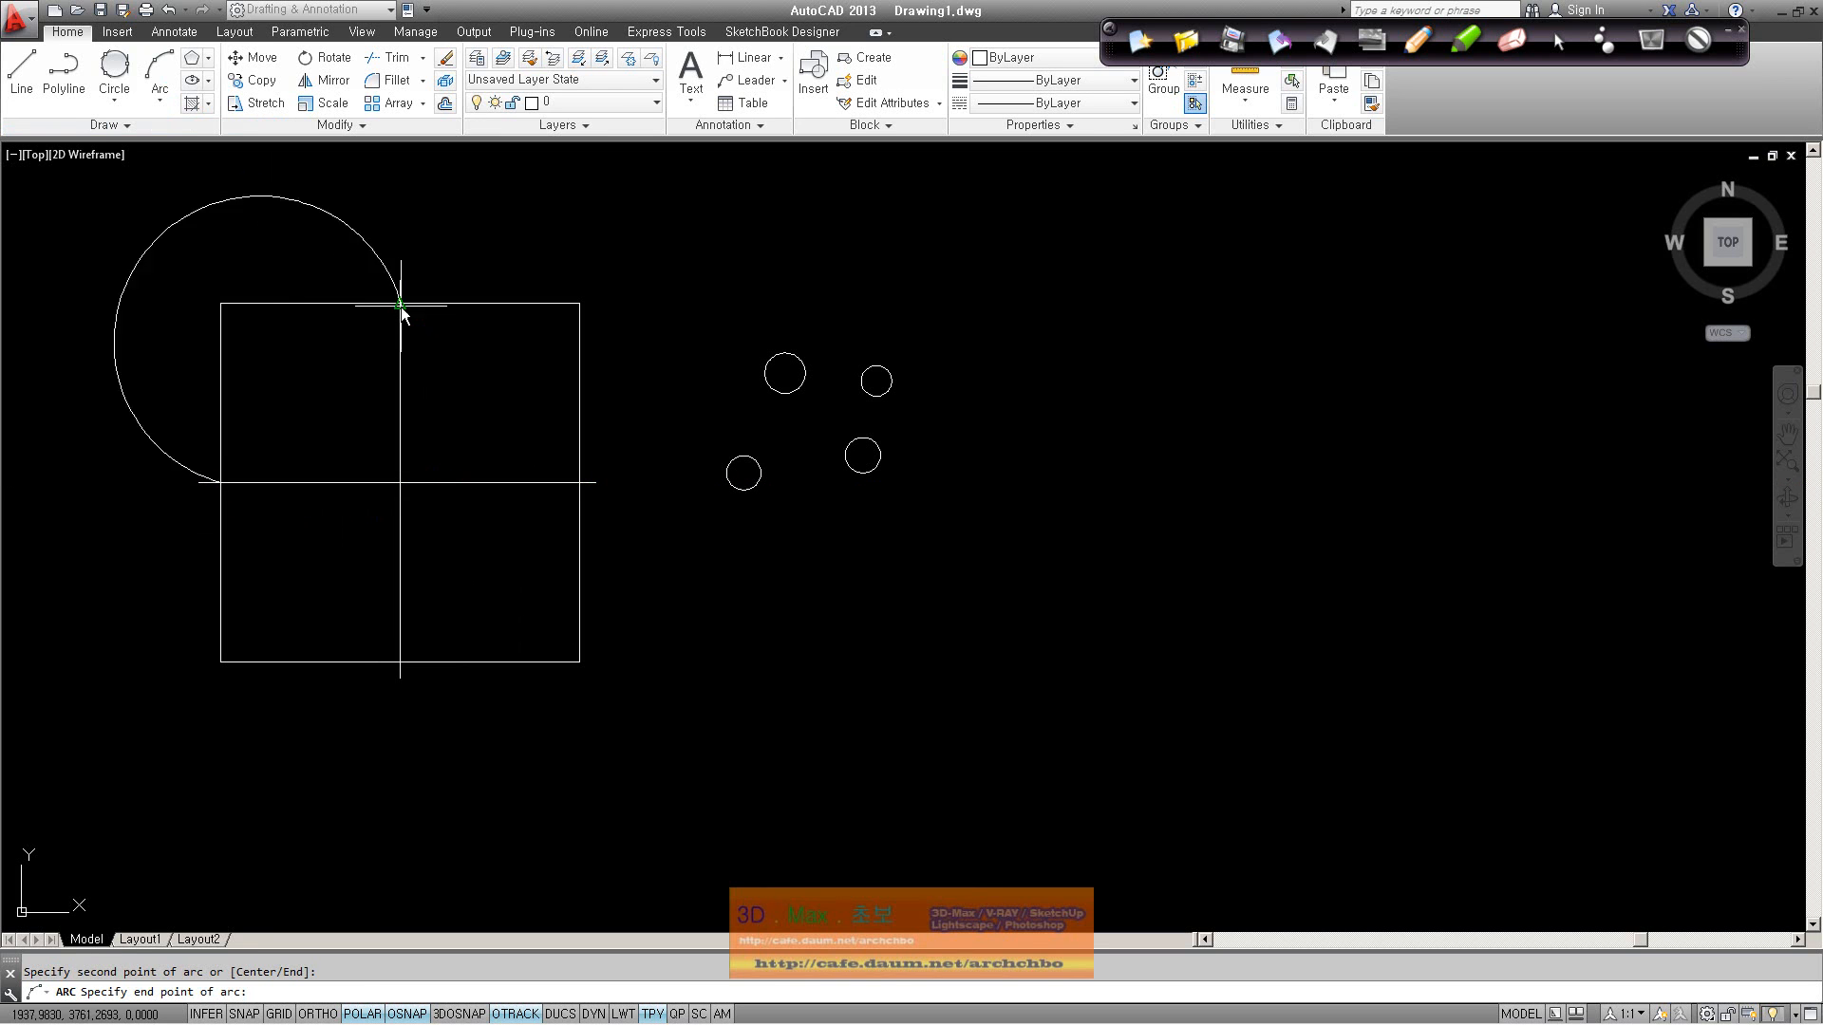
pyautogui.click(579, 482)
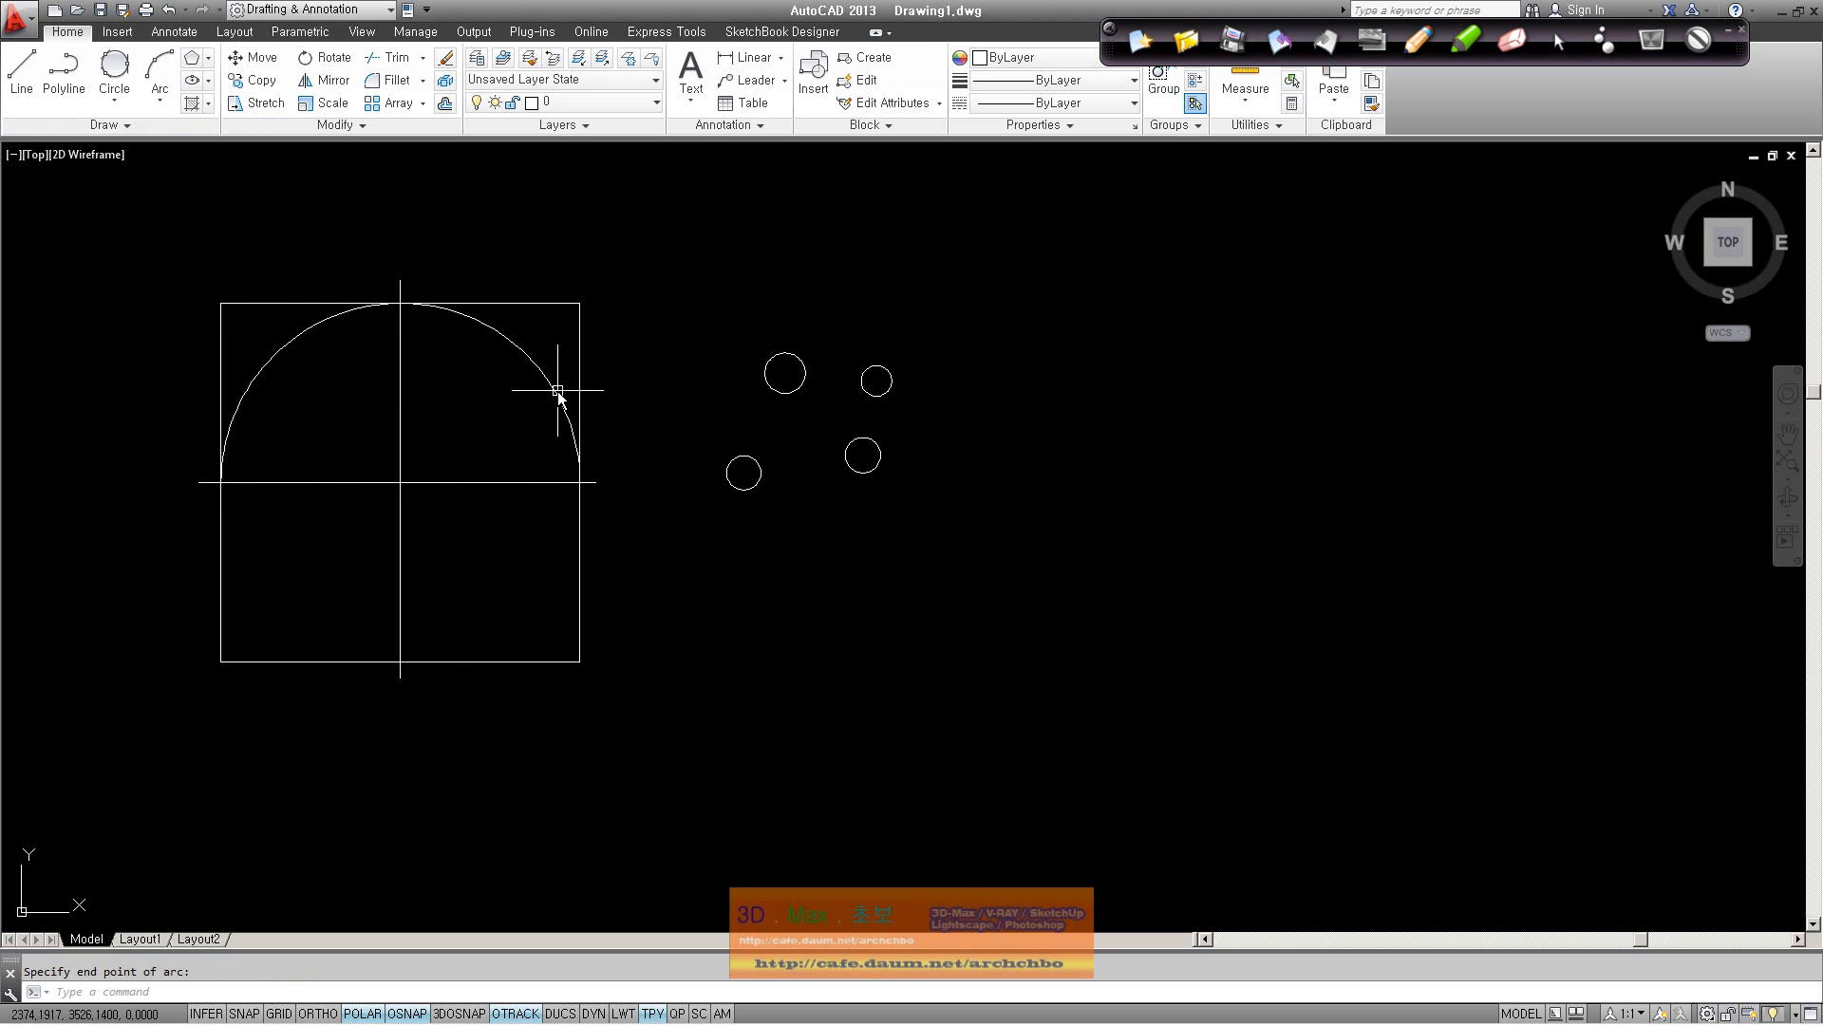
# Step: Draw a 3-Point arc through the midpoints of the square's right, bottom and left sides
pyautogui.click(159, 95)
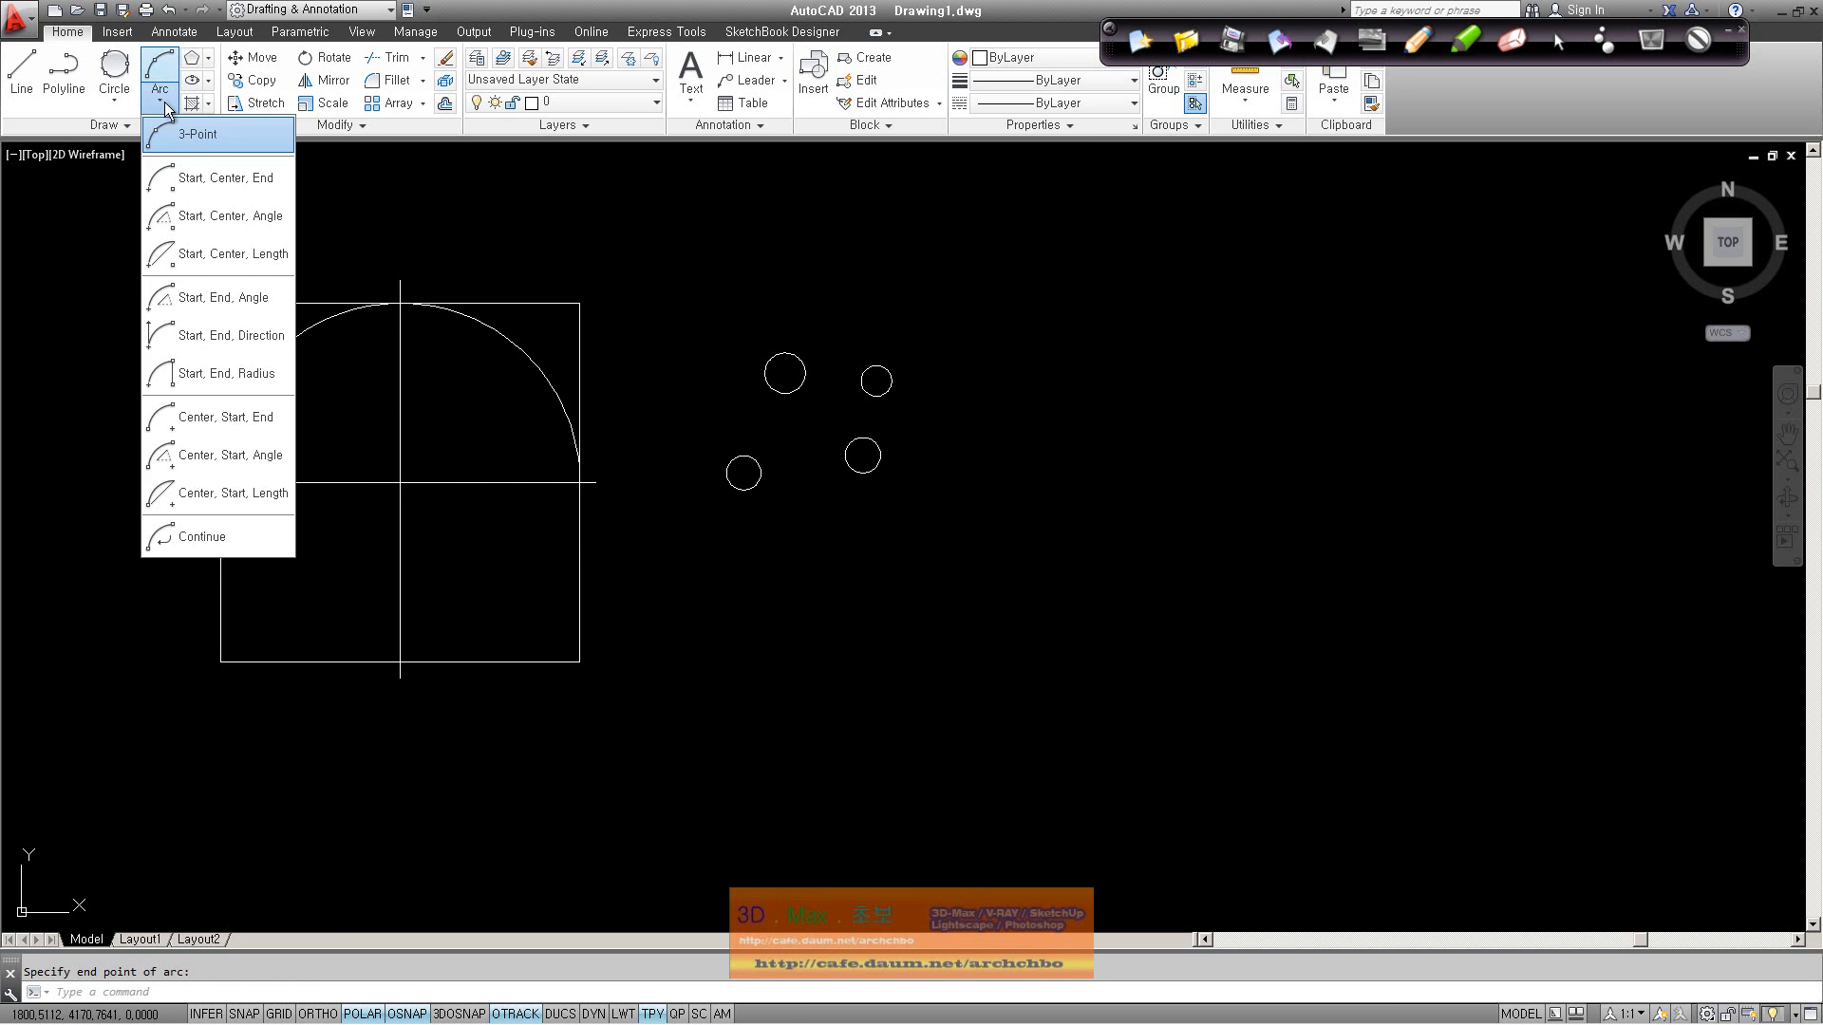
pyautogui.click(190, 137)
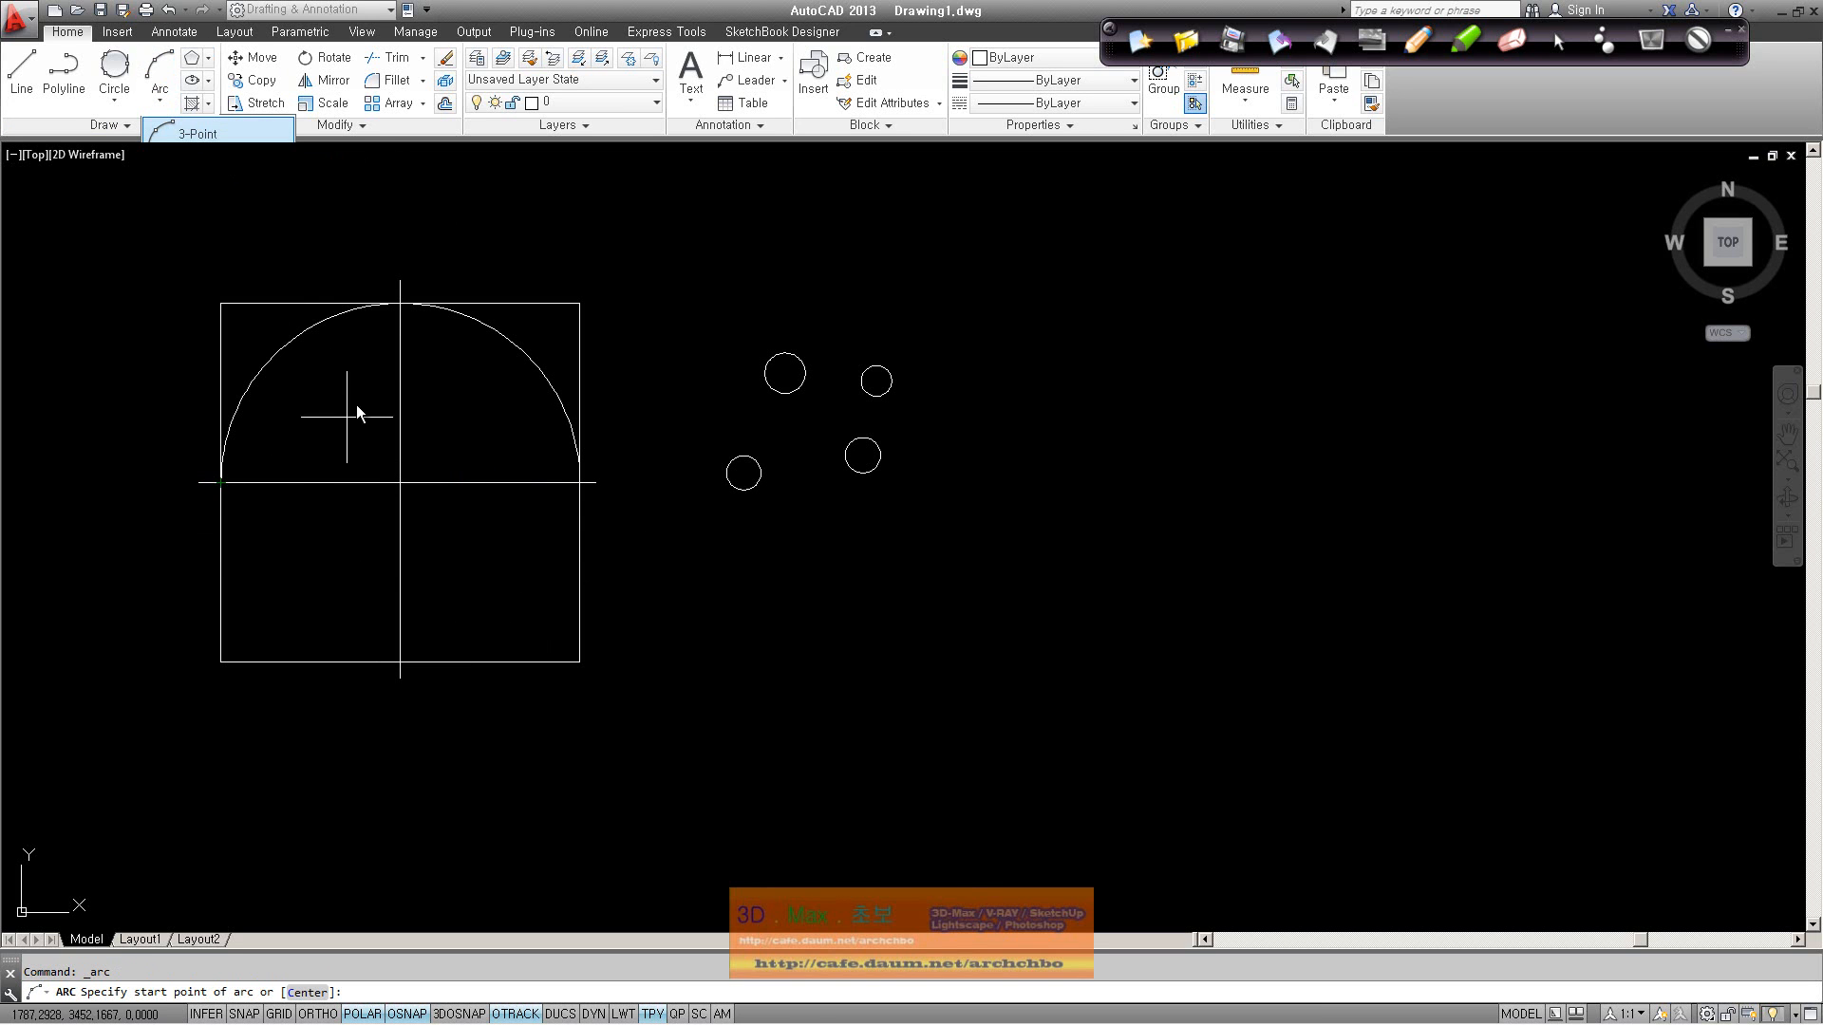
pyautogui.click(580, 484)
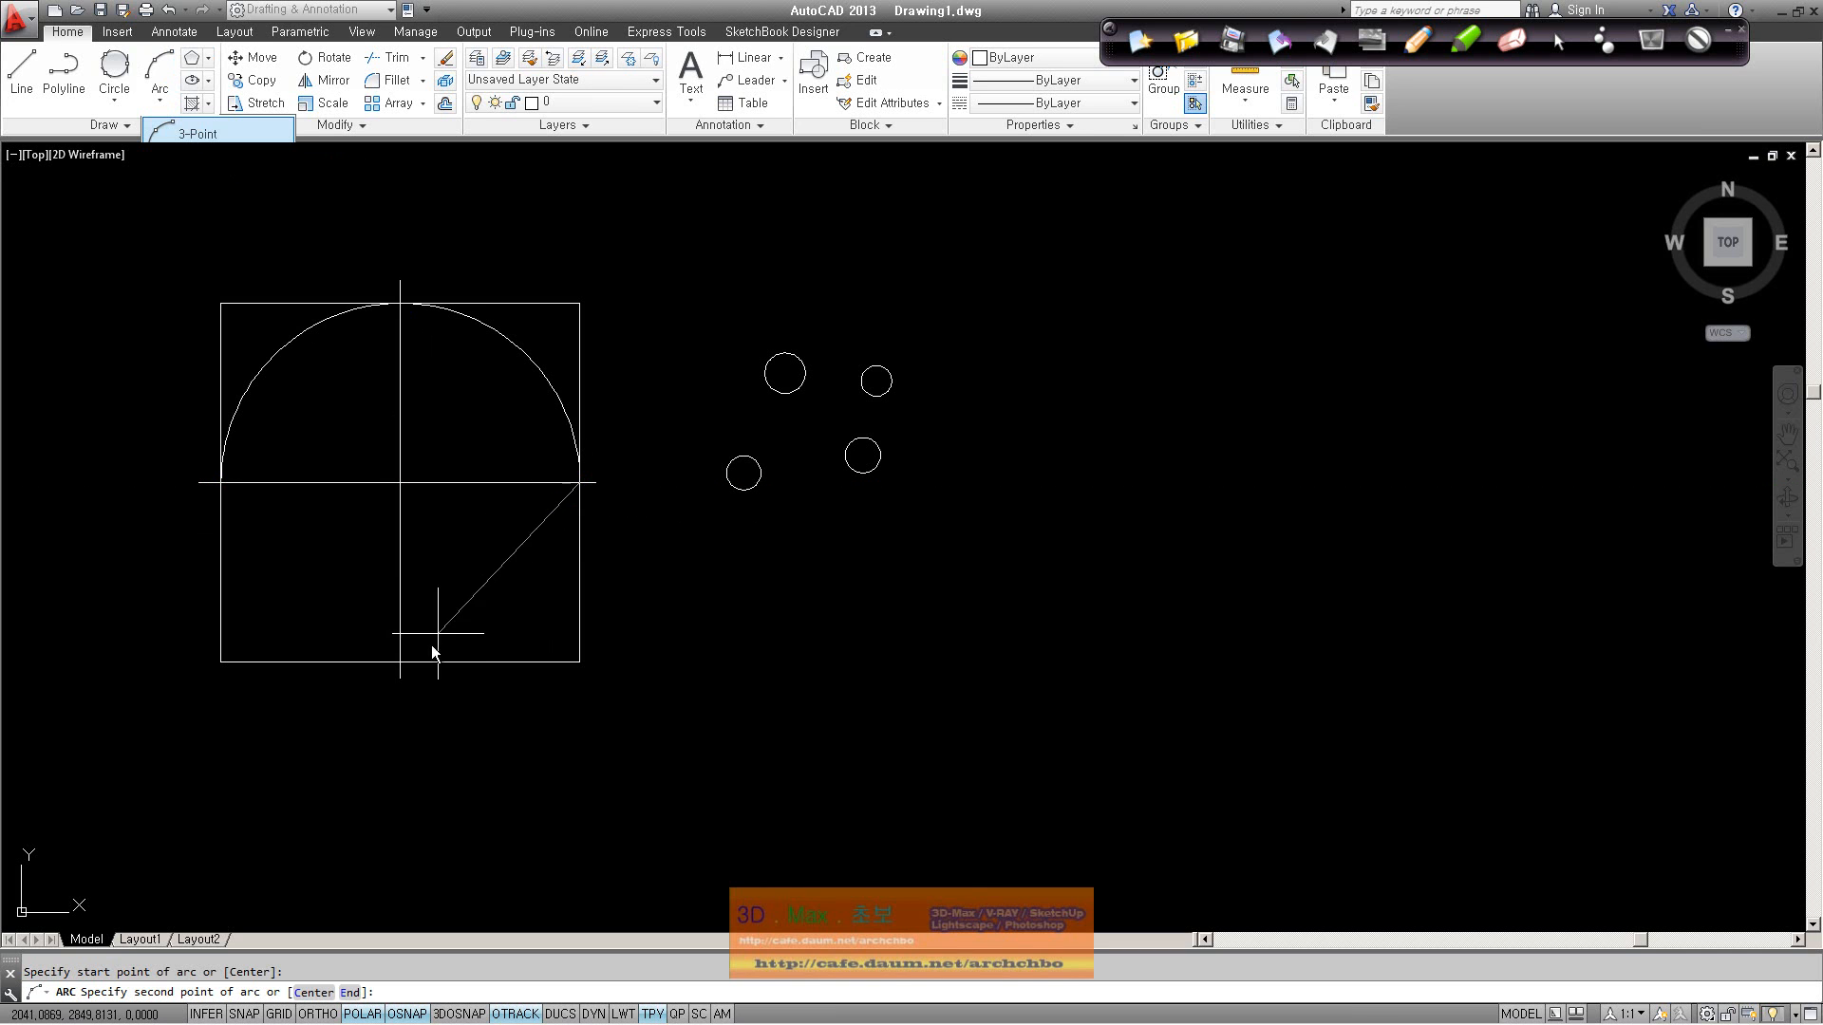
pyautogui.click(400, 662)
pyautogui.click(226, 485)
# Step: Draw a 3-Point arc from the square's upper-left corner through its centre to the lower-left corner
pyautogui.press('Return')
pyautogui.click(224, 307)
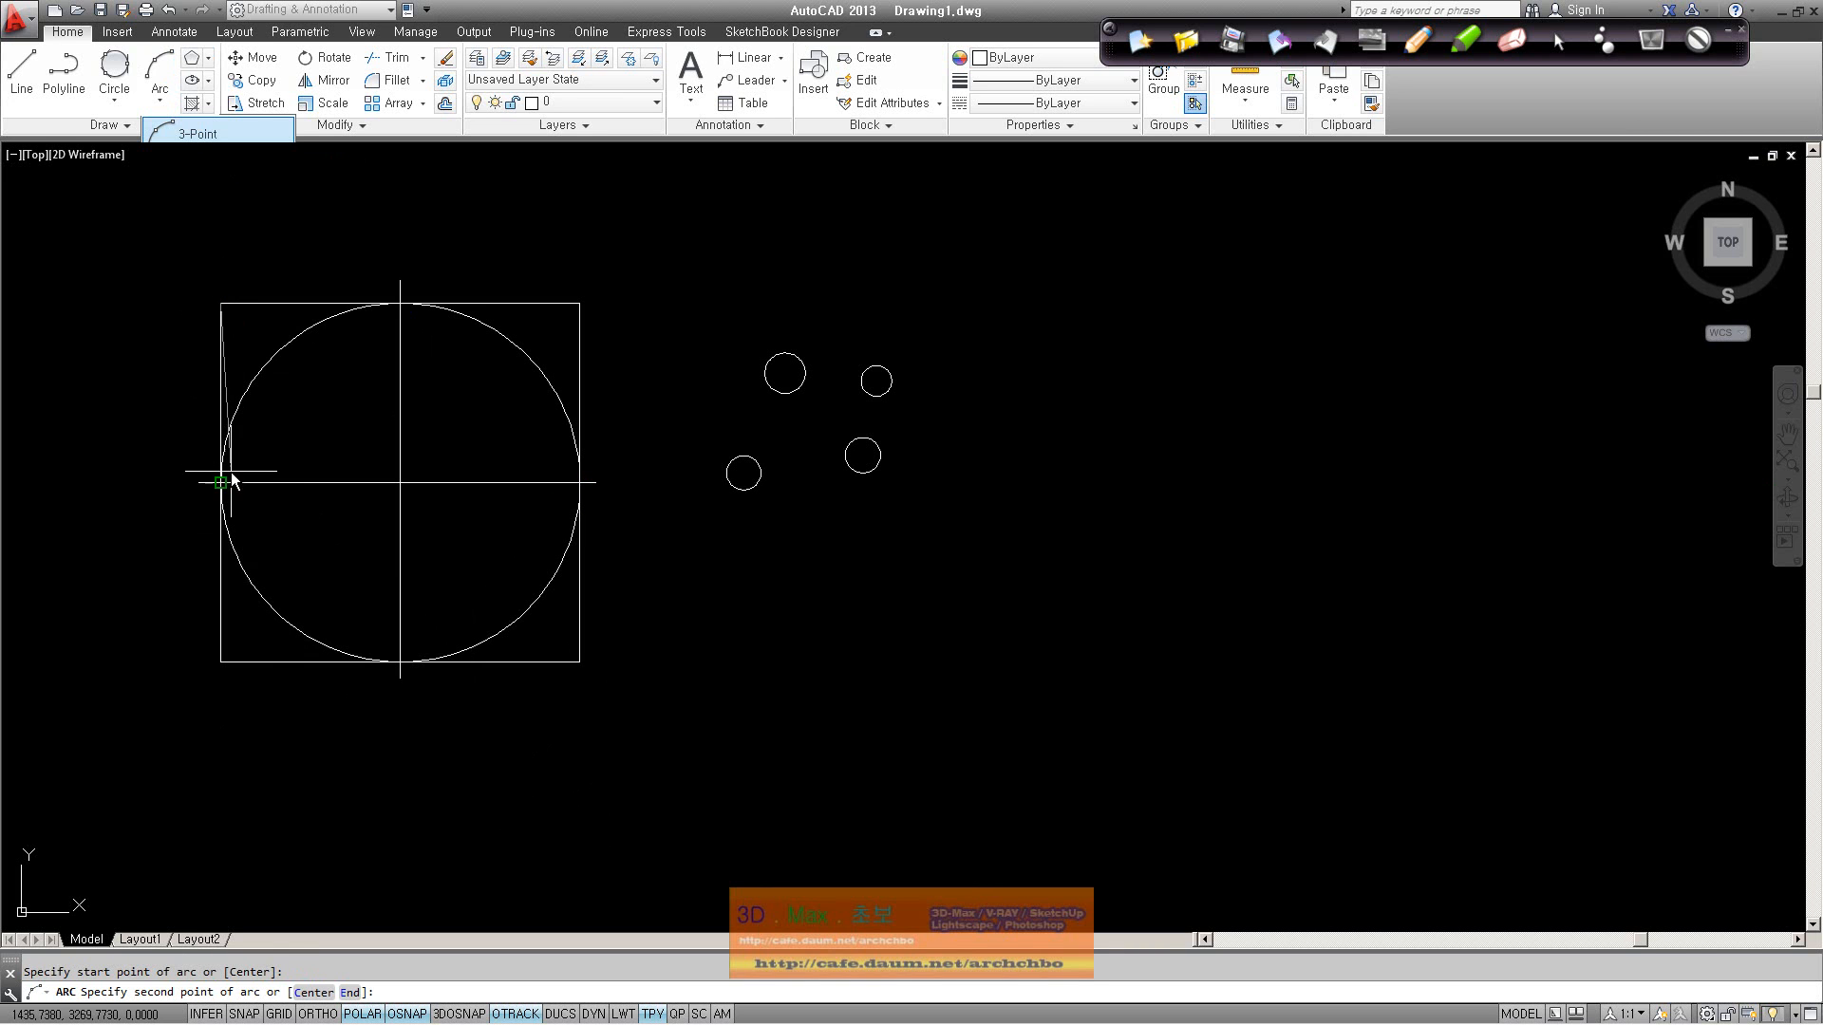
pyautogui.click(399, 486)
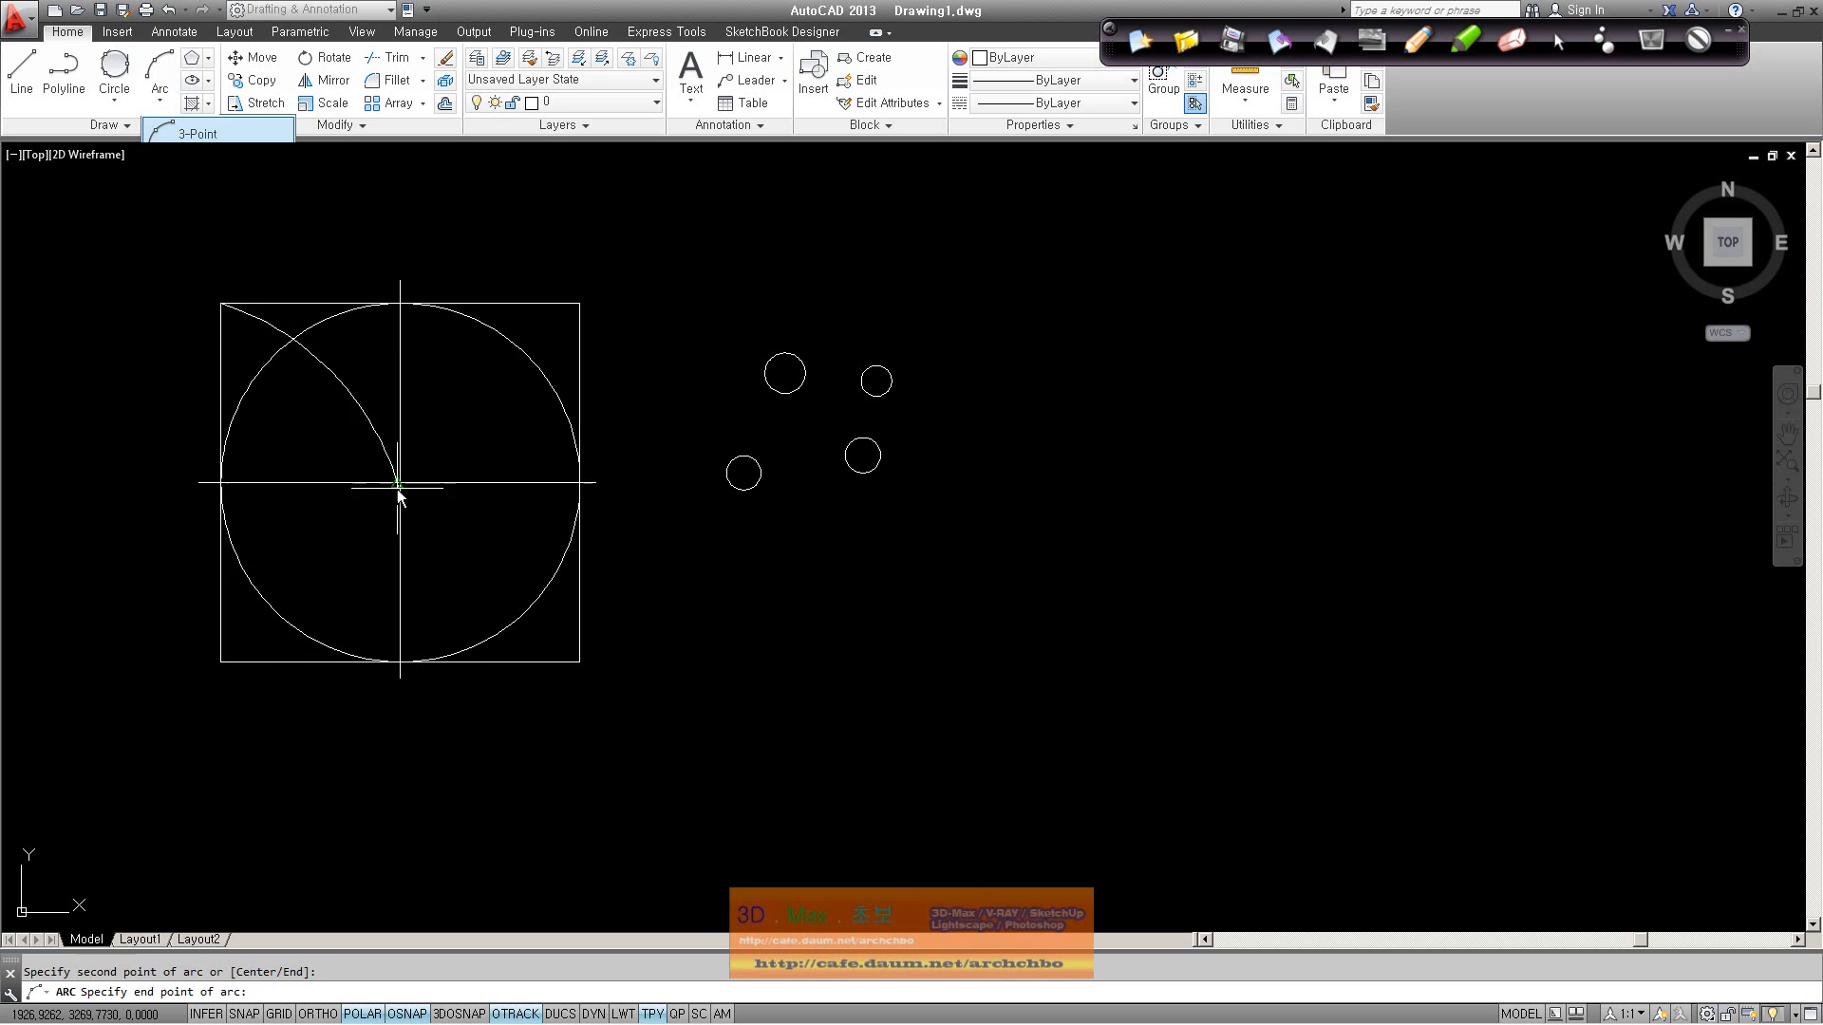
pyautogui.click(221, 661)
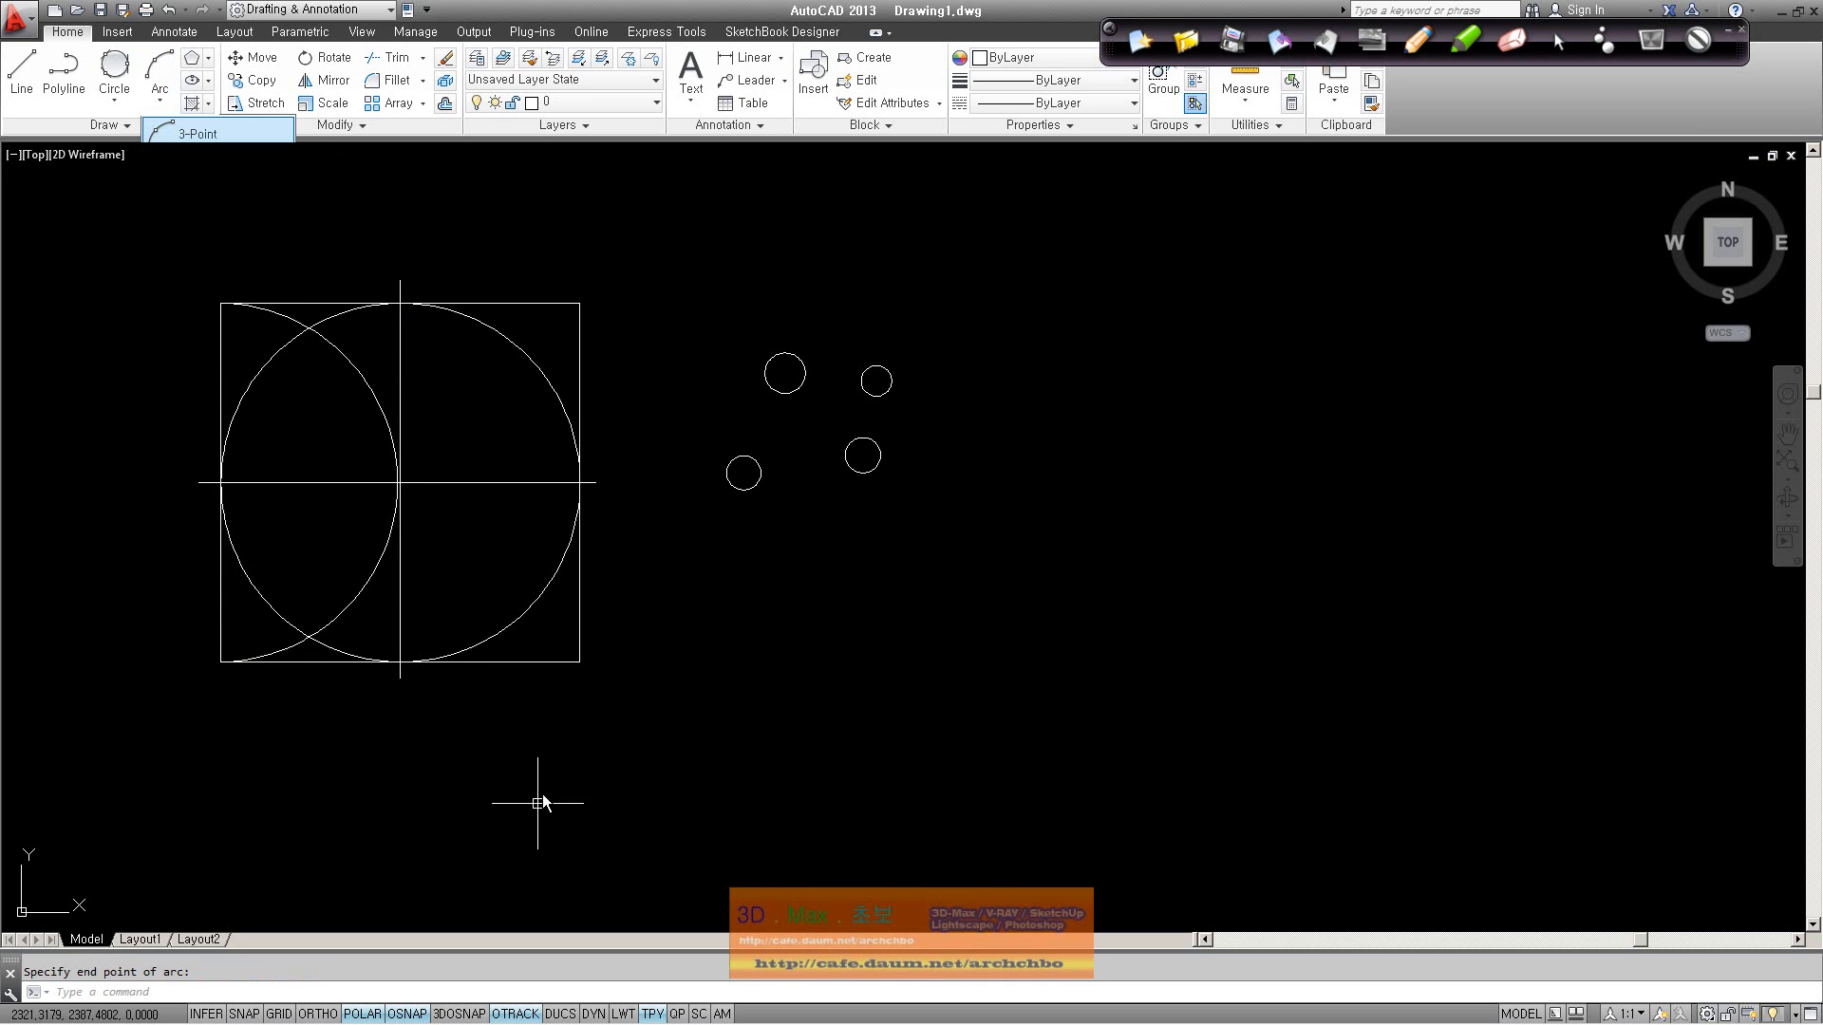
# Step: Draw a 3-Point arc from the square's upper-right corner through the centre to the lower-right corner and erase it
pyautogui.press('Return')
pyautogui.click(579, 305)
pyautogui.click(400, 483)
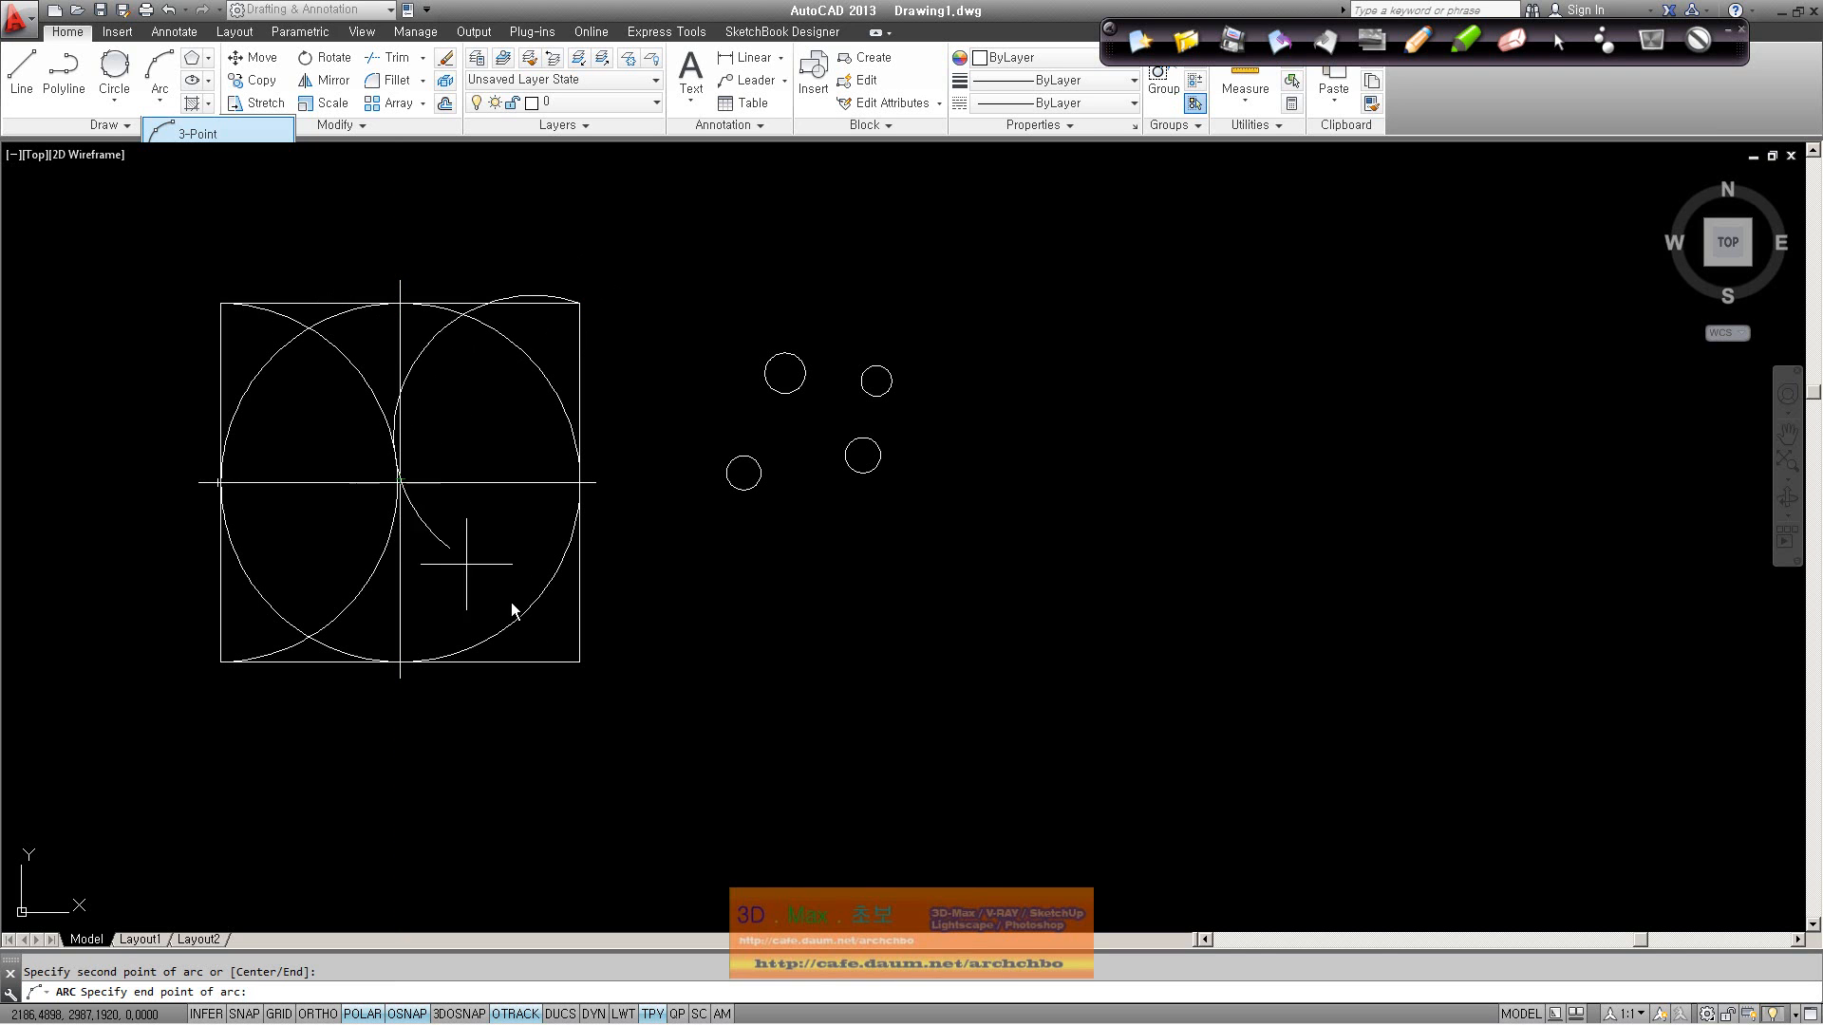
pyautogui.click(579, 661)
pyautogui.click(464, 626)
pyautogui.press('Delete')
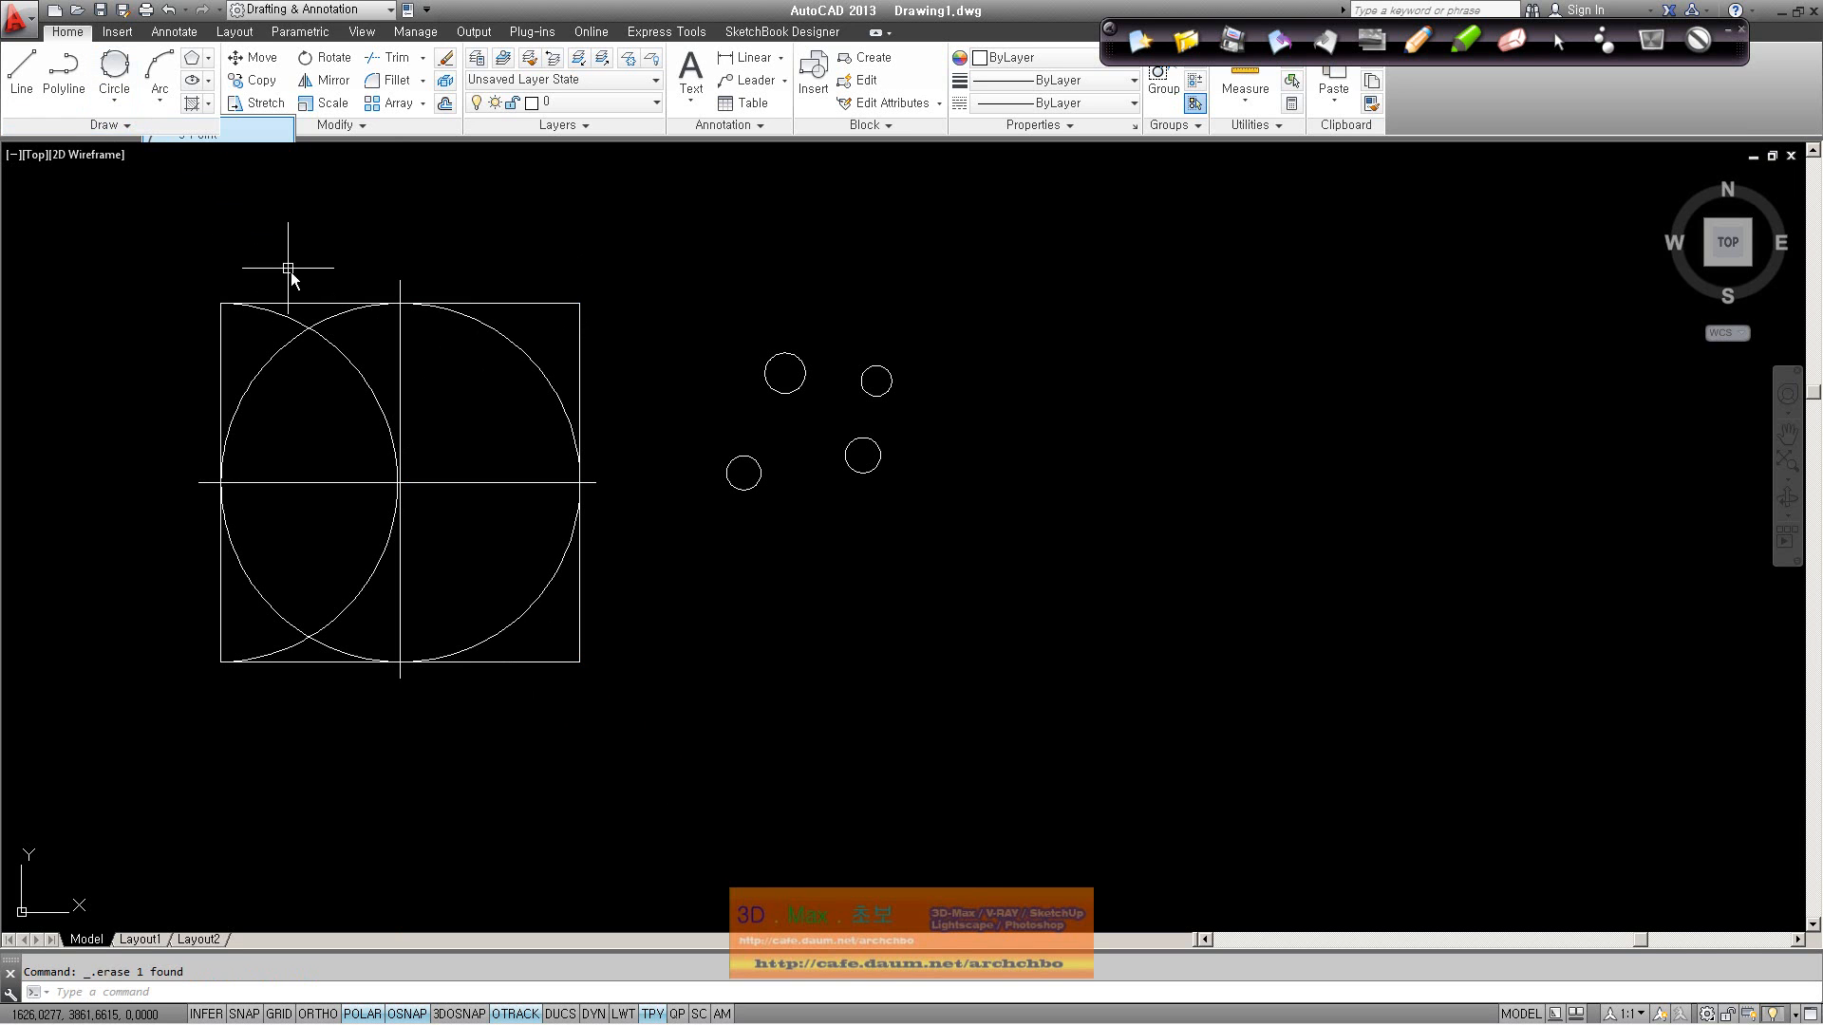
pyautogui.press('Return')
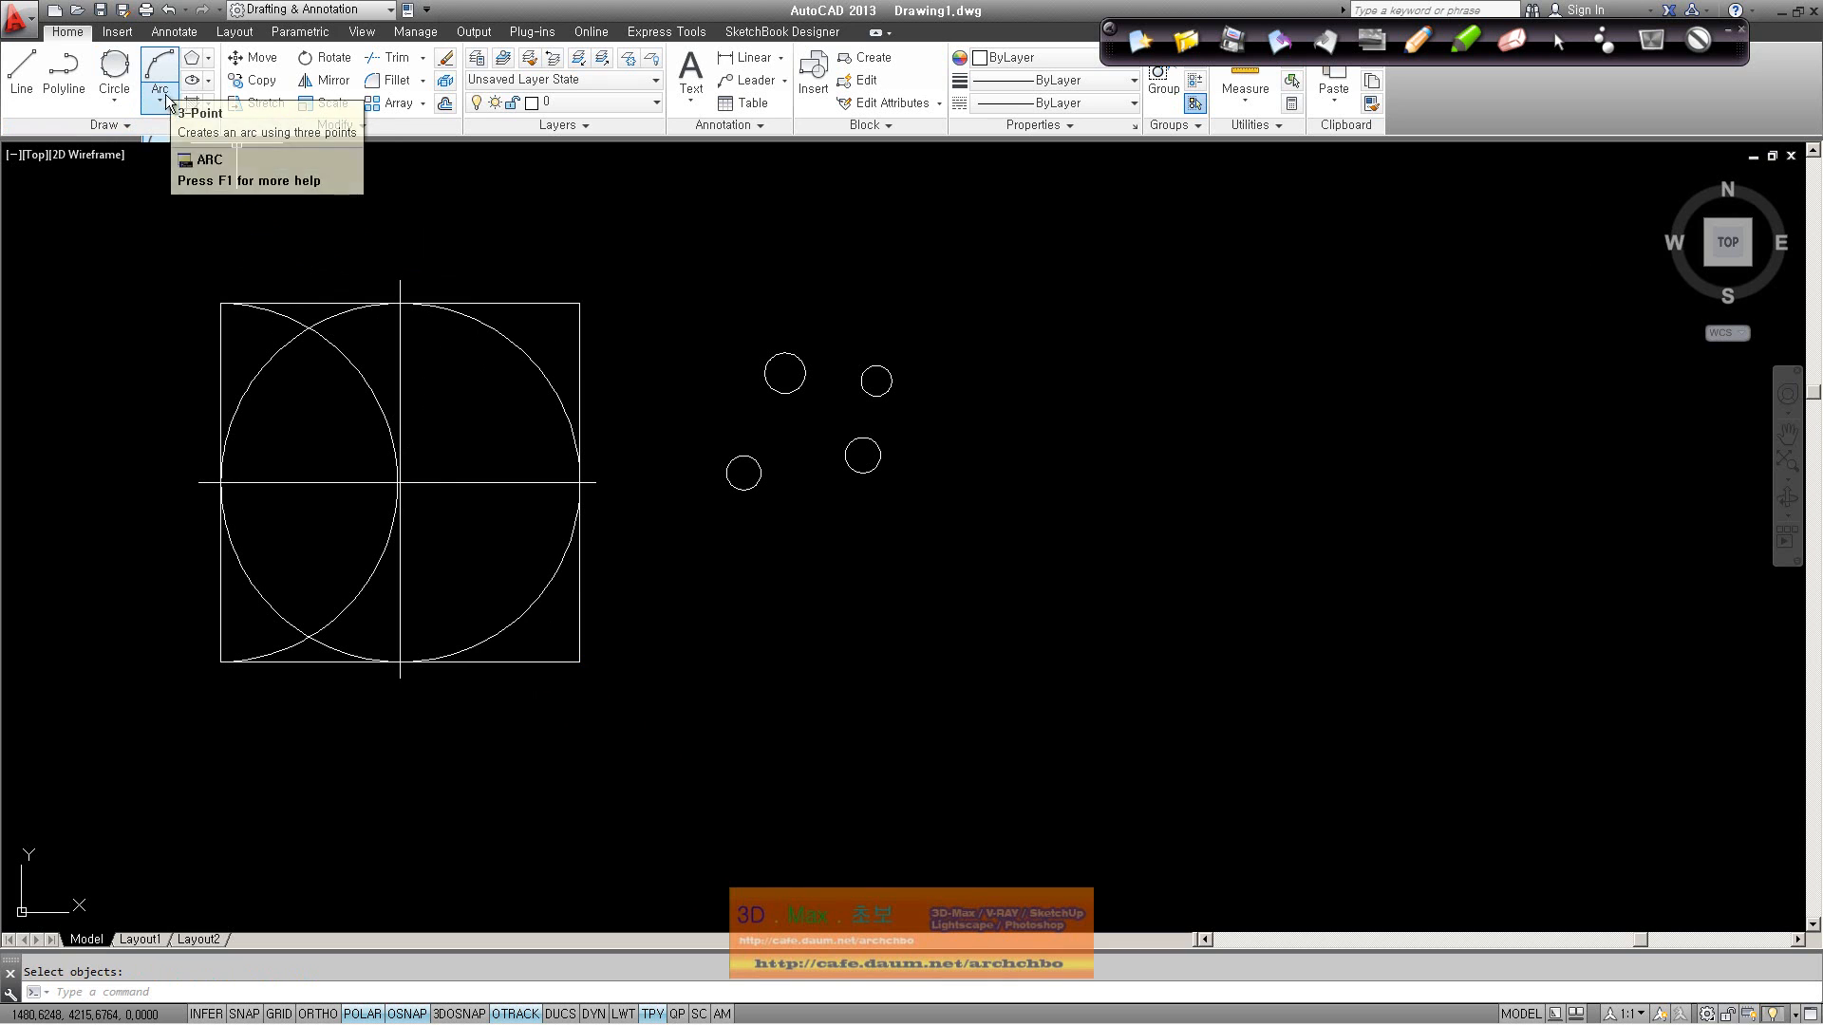
# Step: Redraw the 3-Point arc from the square's upper-right corner through the centre to the lower-right corner
pyautogui.click(228, 133)
pyautogui.click(579, 304)
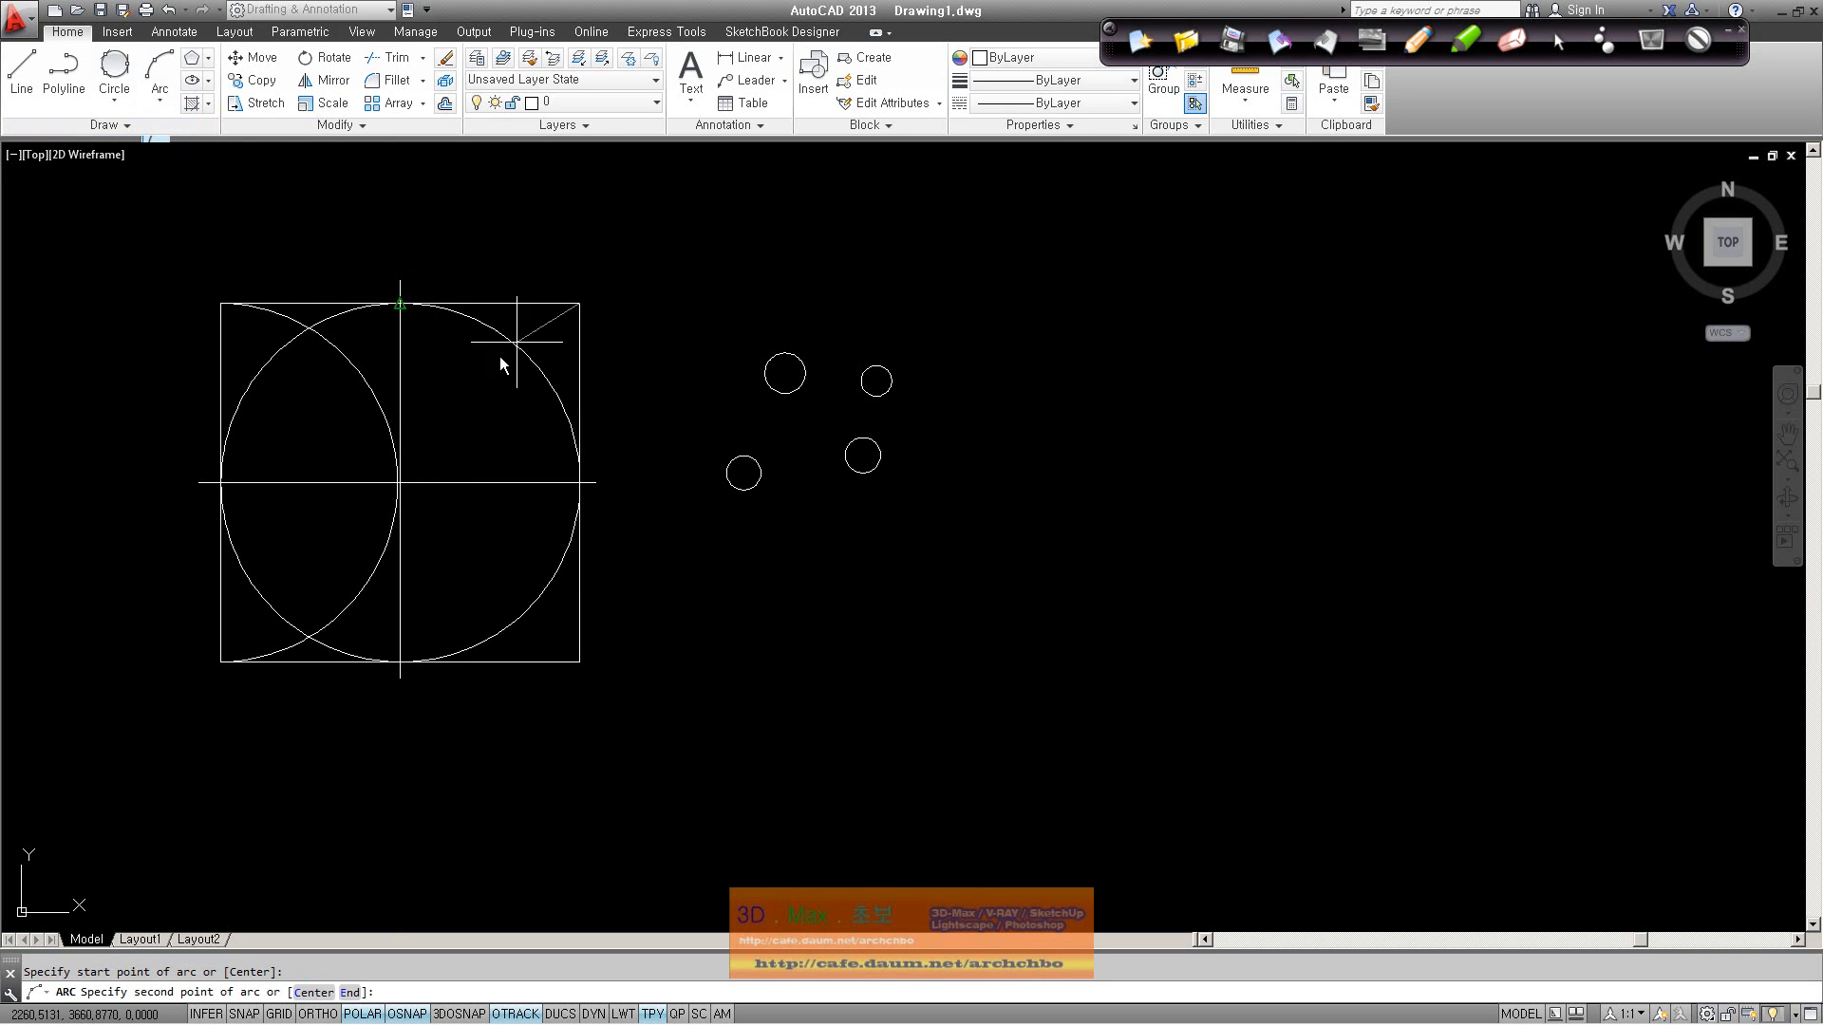
pyautogui.click(398, 485)
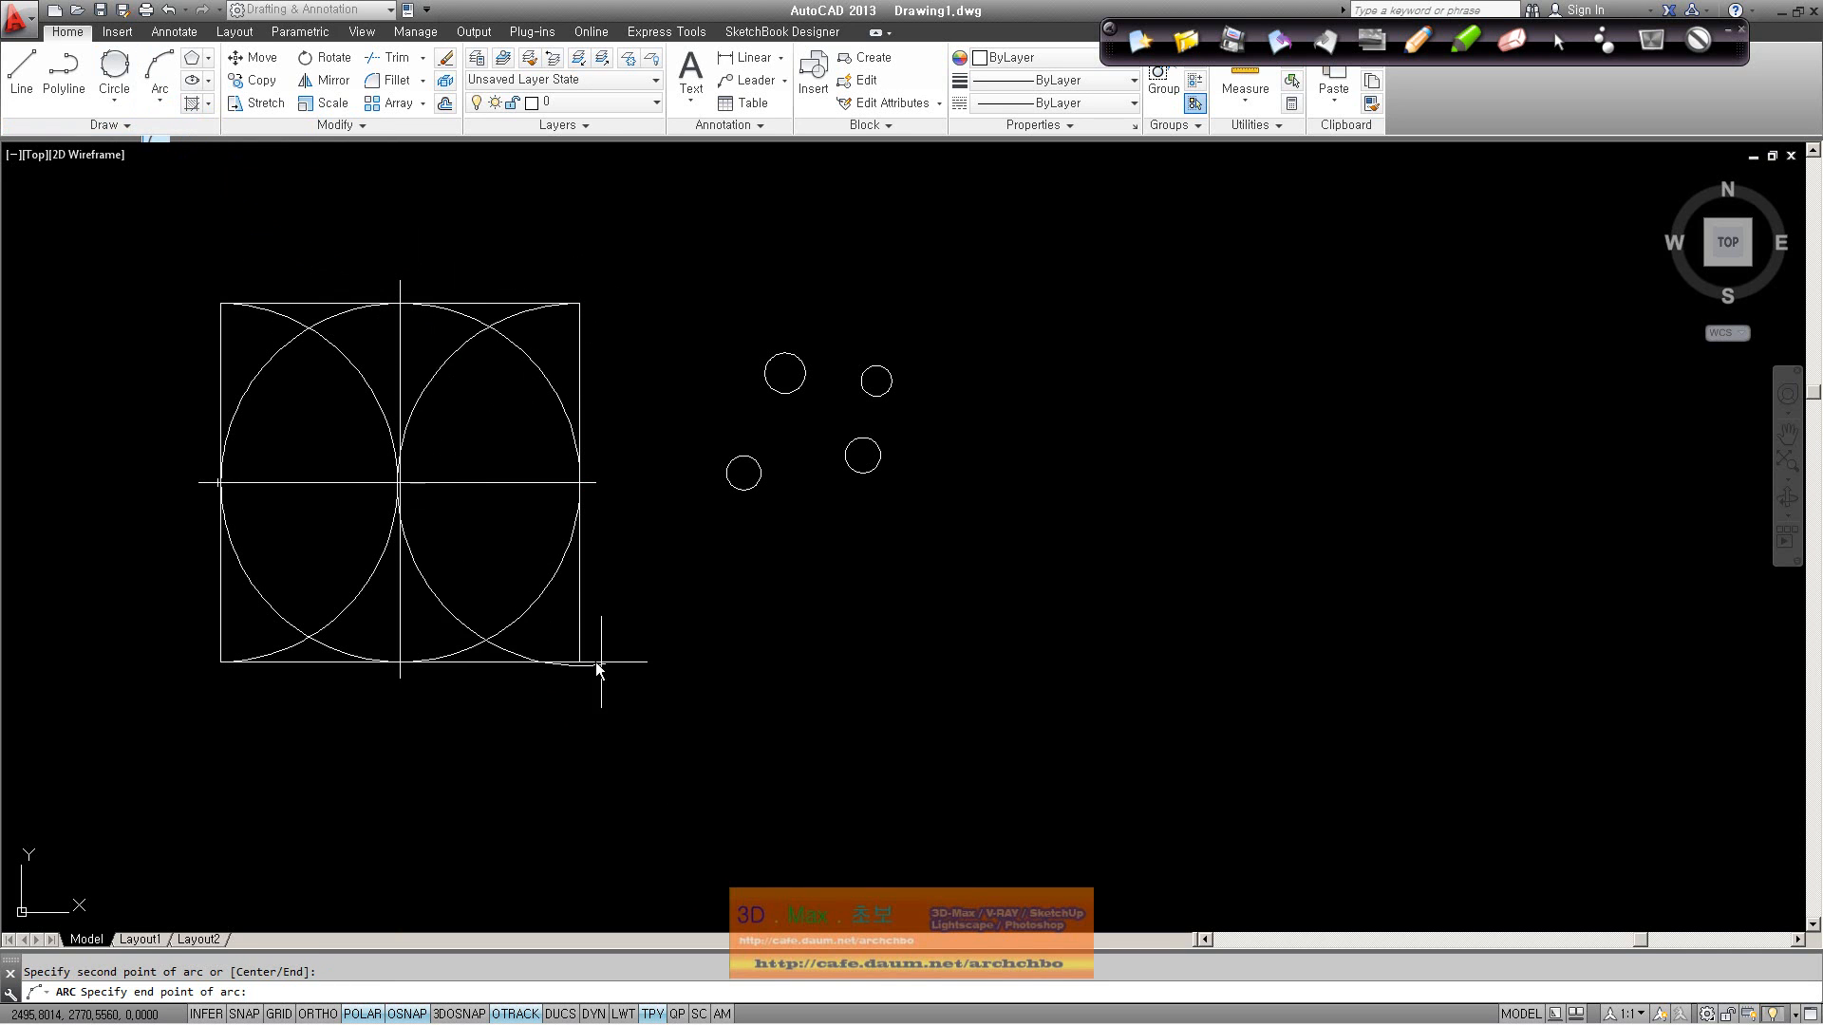
pyautogui.click(579, 662)
# Step: Draw a 3-Point arc from the square's lower-left corner through the centre to the upper-left corner and erase it
pyautogui.press('Return')
pyautogui.click(224, 663)
pyautogui.click(399, 484)
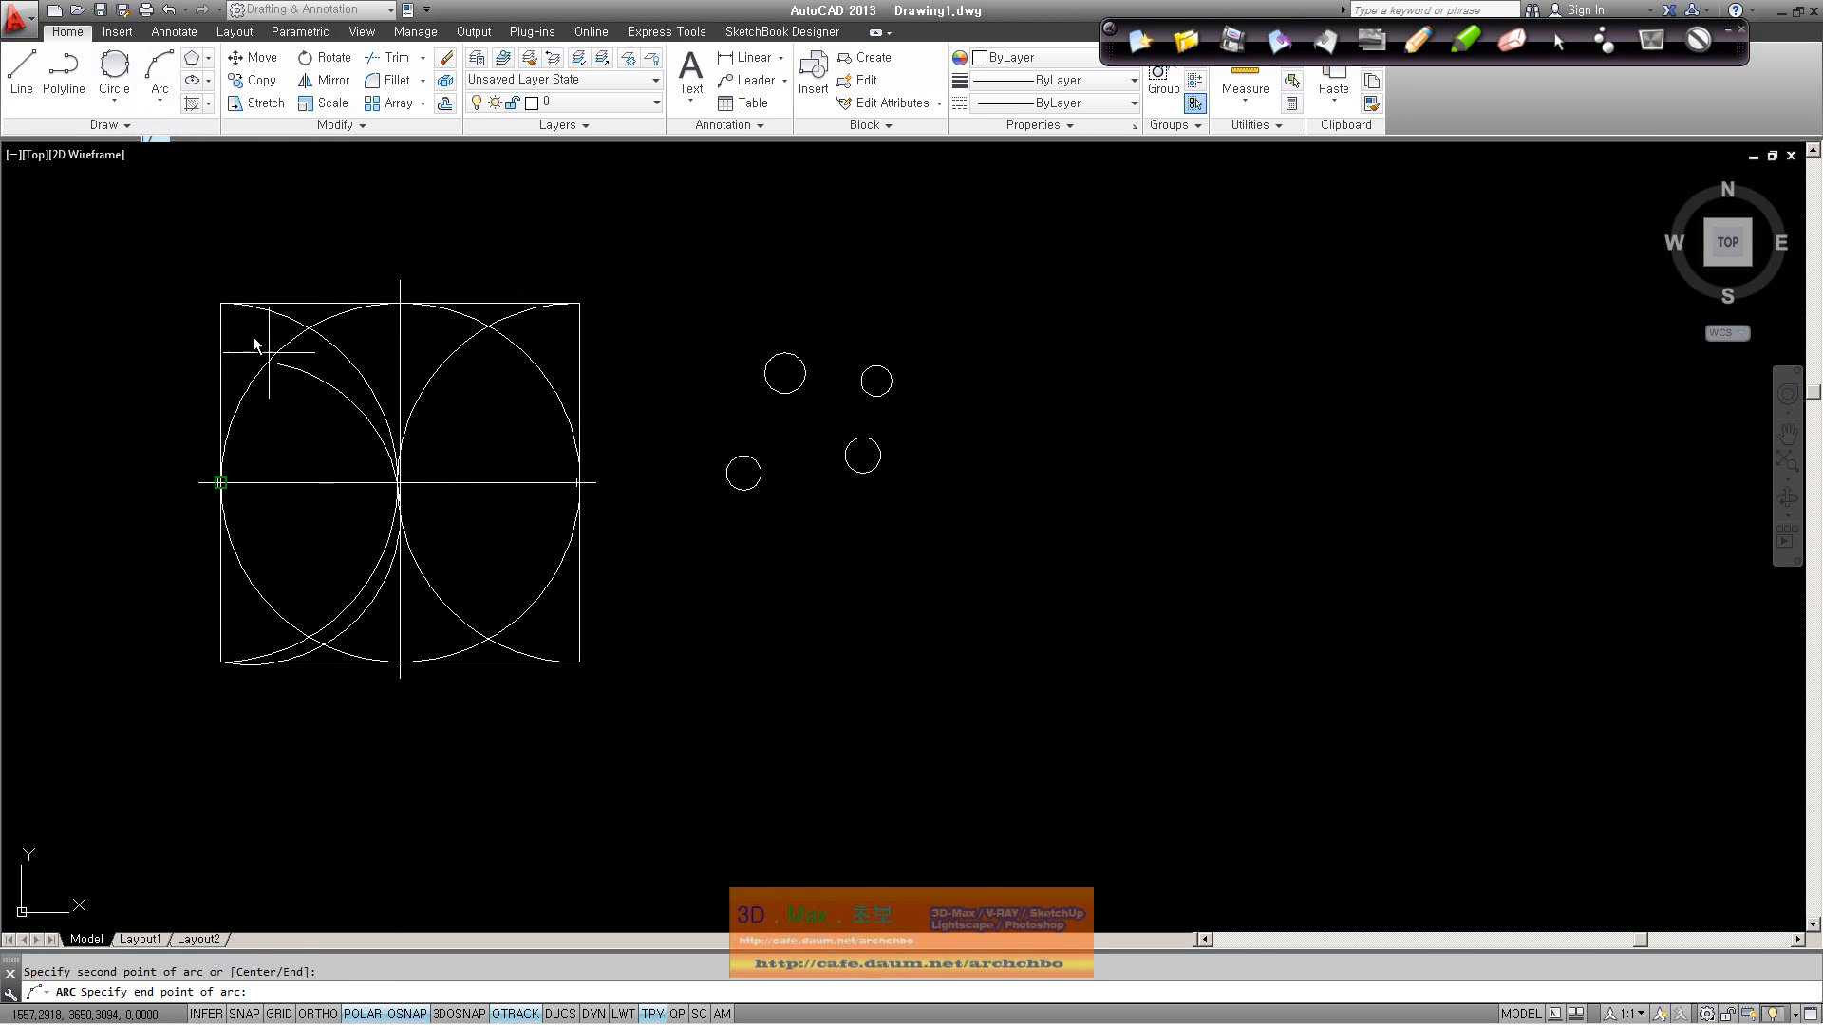
pyautogui.click(224, 305)
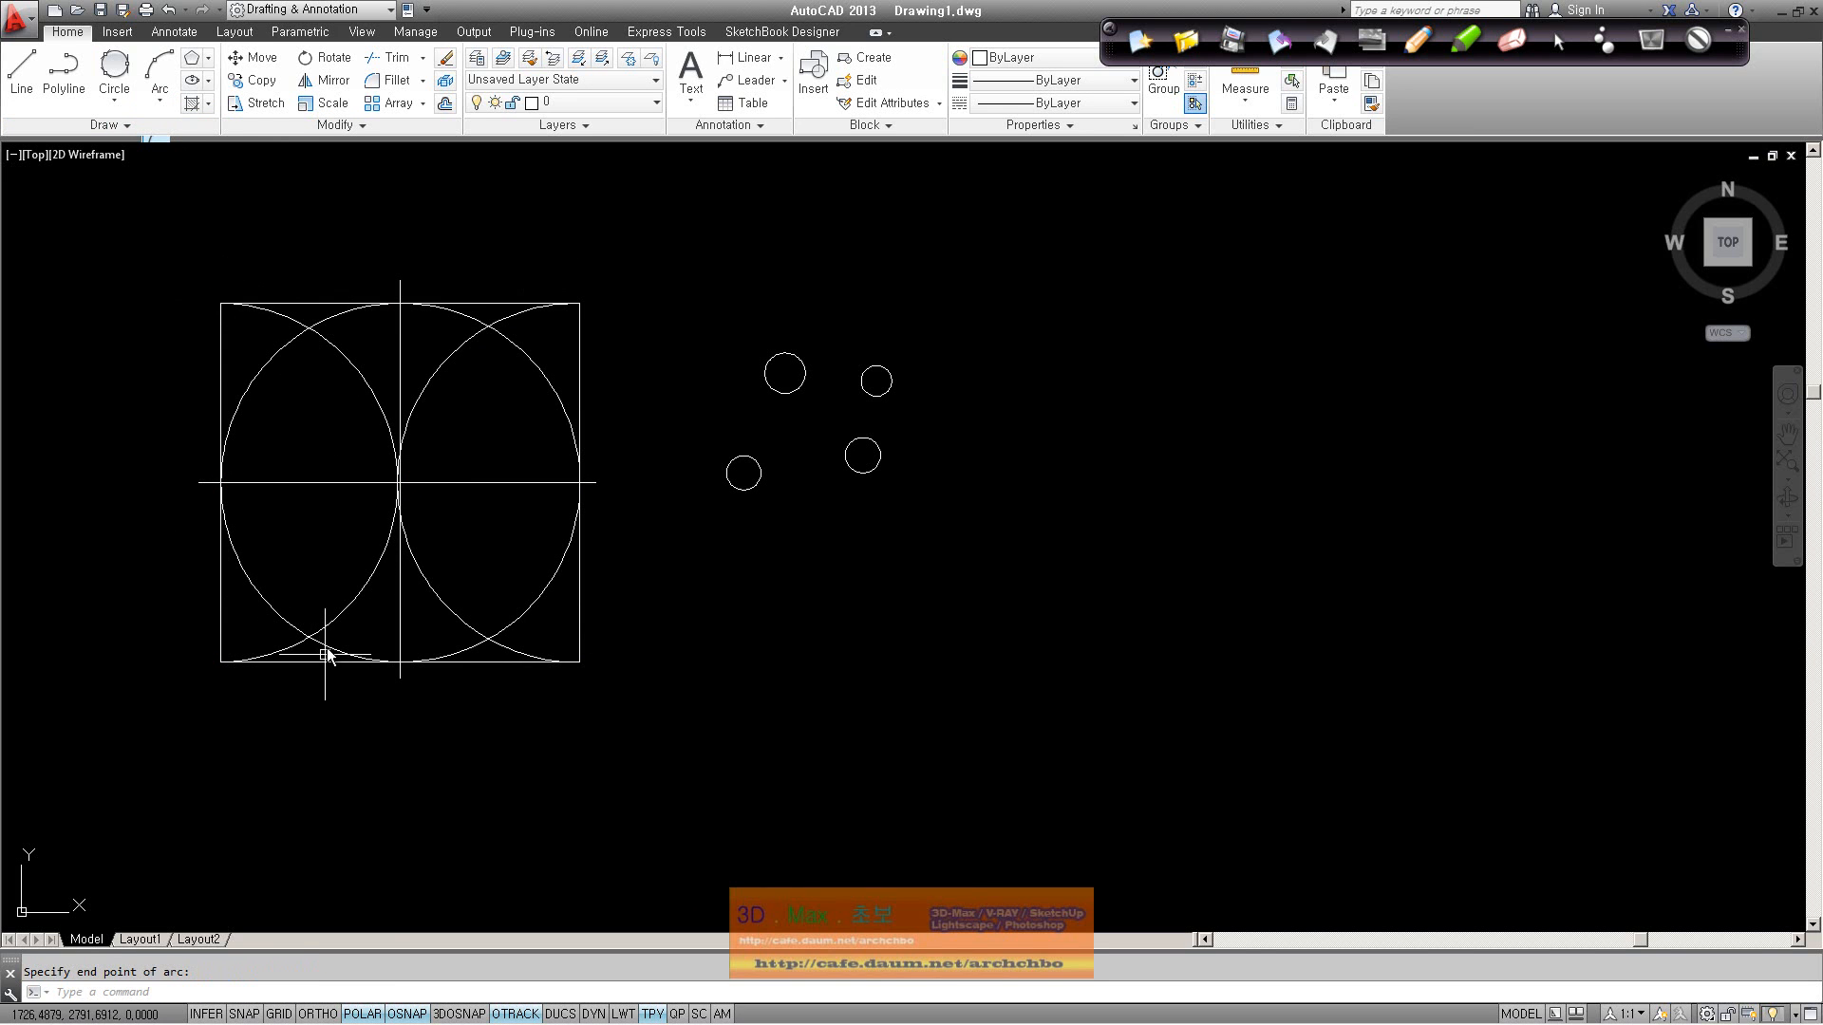
pyautogui.click(340, 613)
pyautogui.press('Delete')
pyautogui.press('Return')
# Step: Draw a 3-Point arc from the square's lower-left corner through the centre to the lower-right corner
pyautogui.click(160, 71)
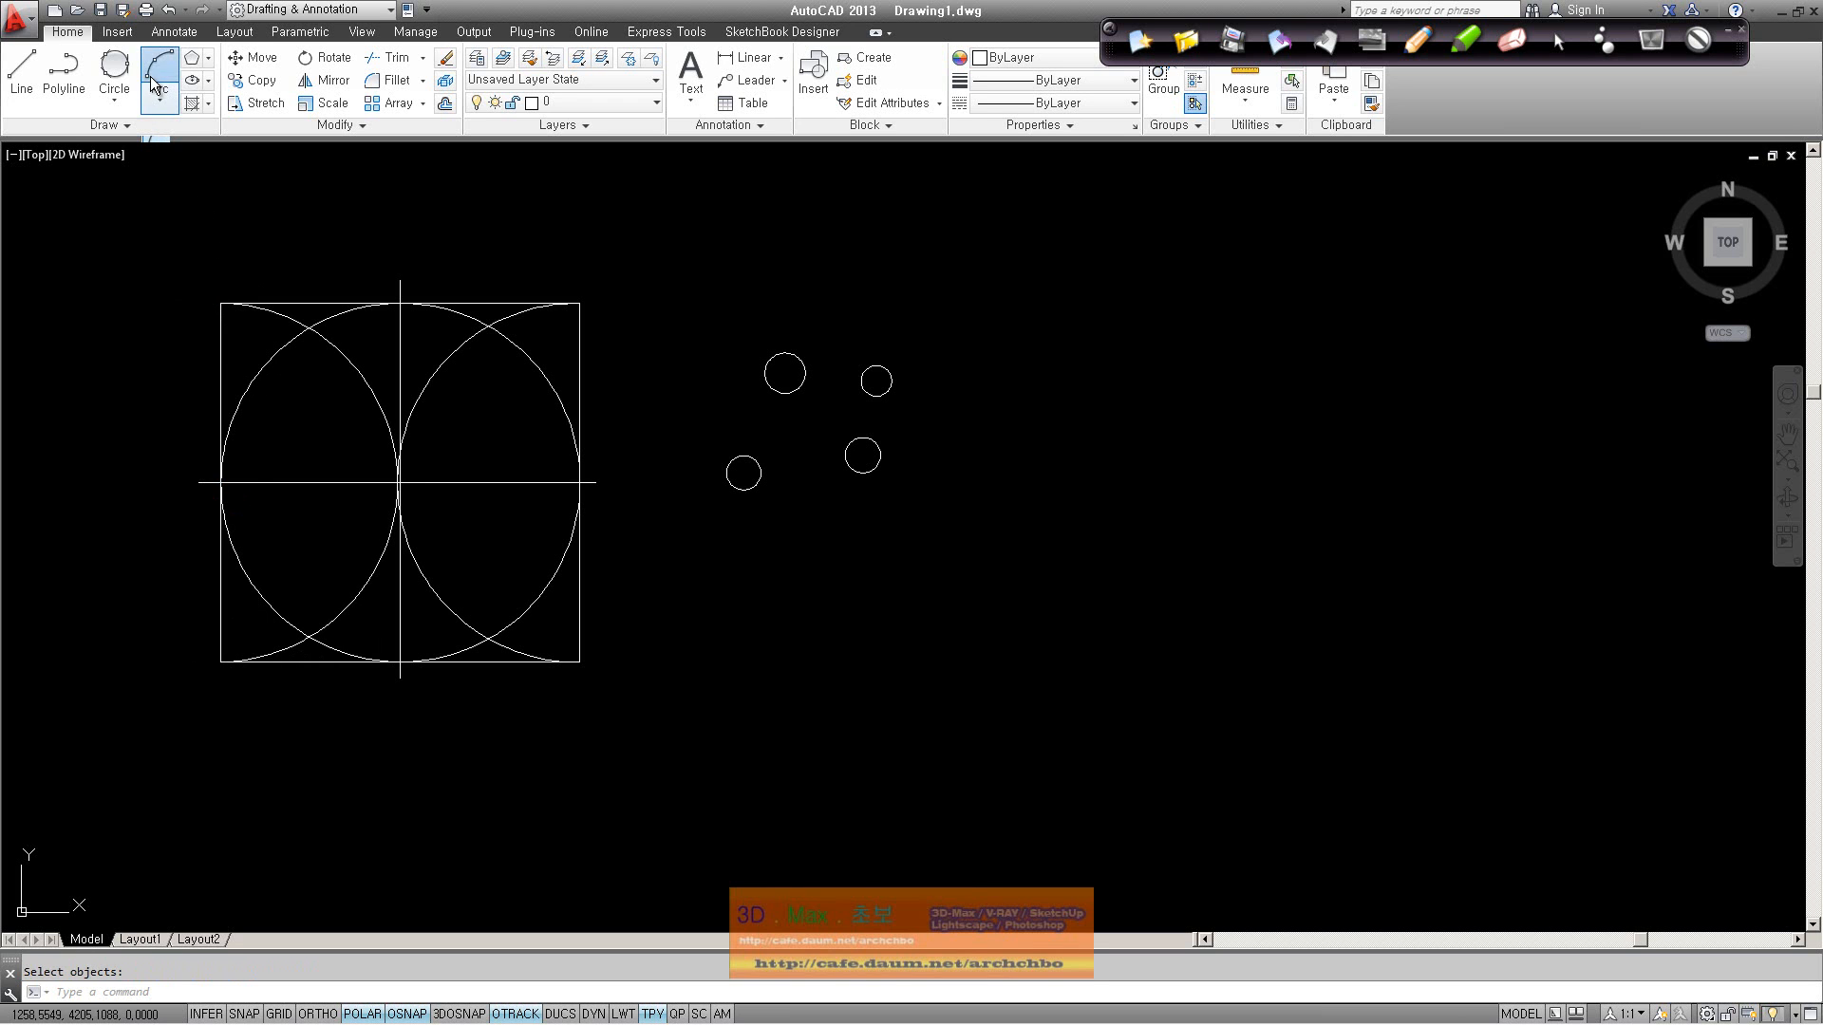
pyautogui.click(217, 665)
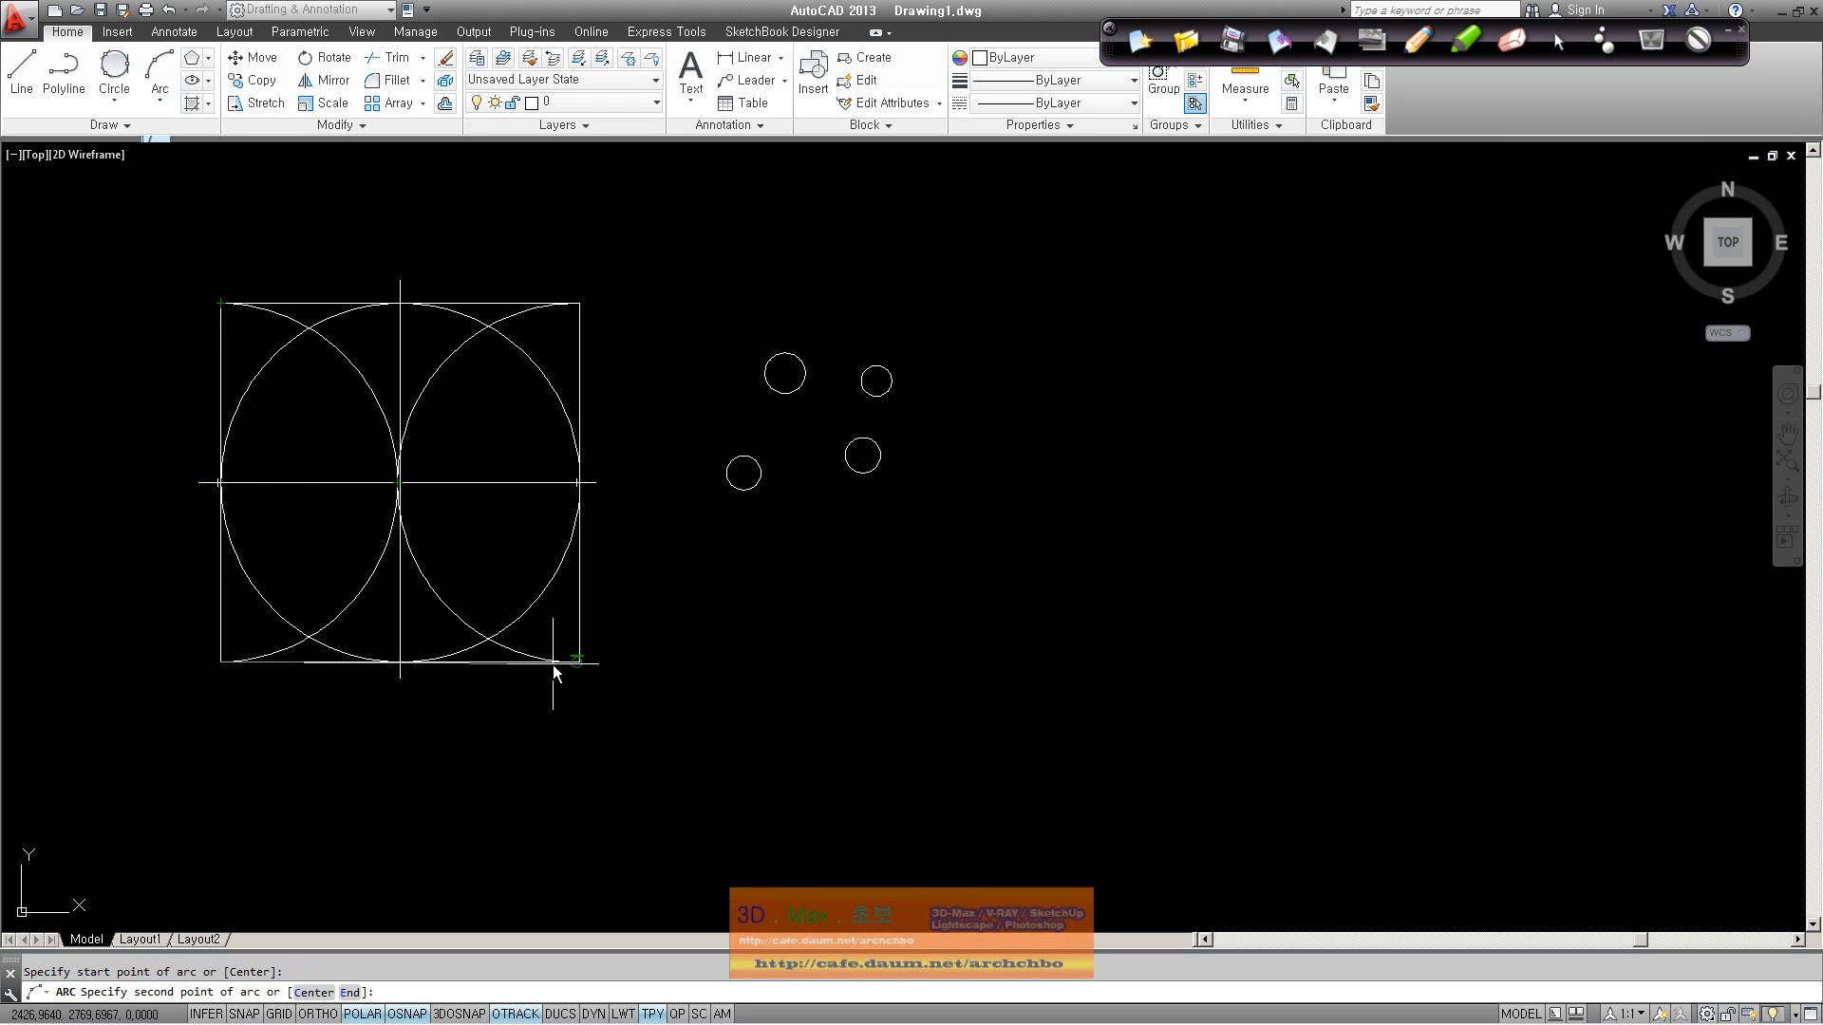
pyautogui.click(399, 482)
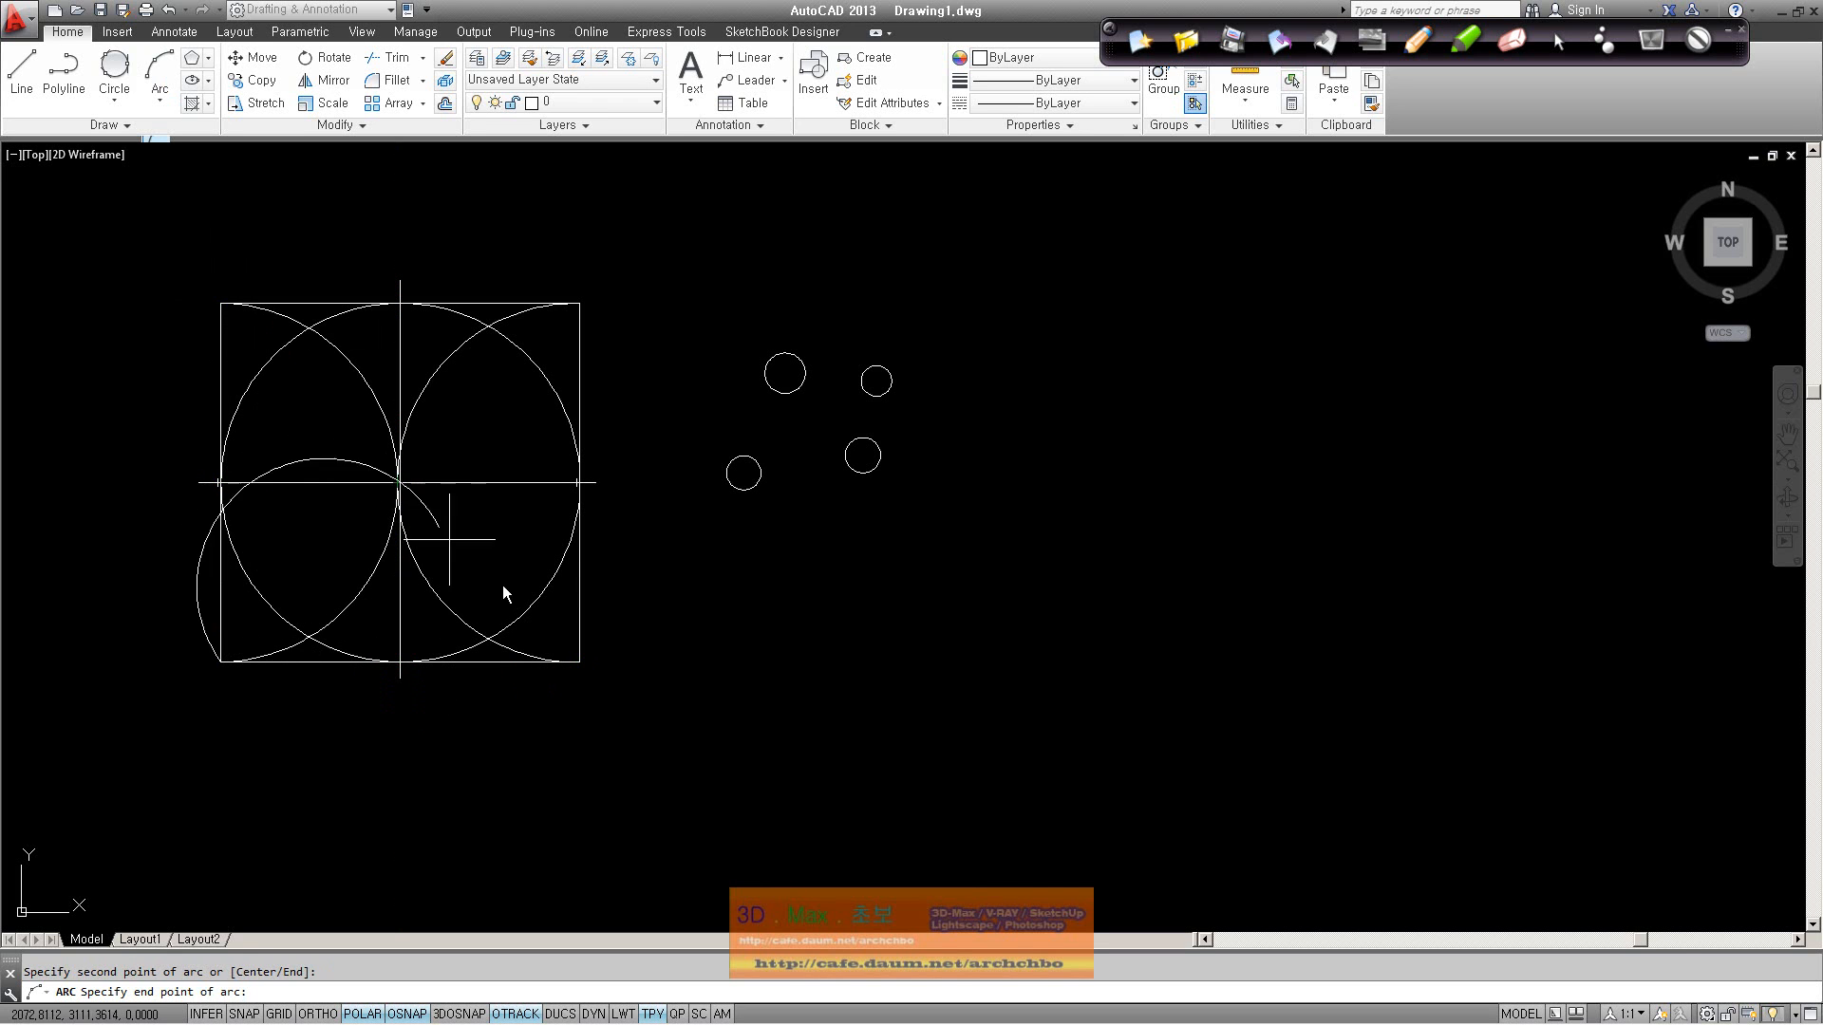
pyautogui.click(580, 661)
# Step: Erase all the arcs drawn inside the square
pyautogui.moveTo(783, 999)
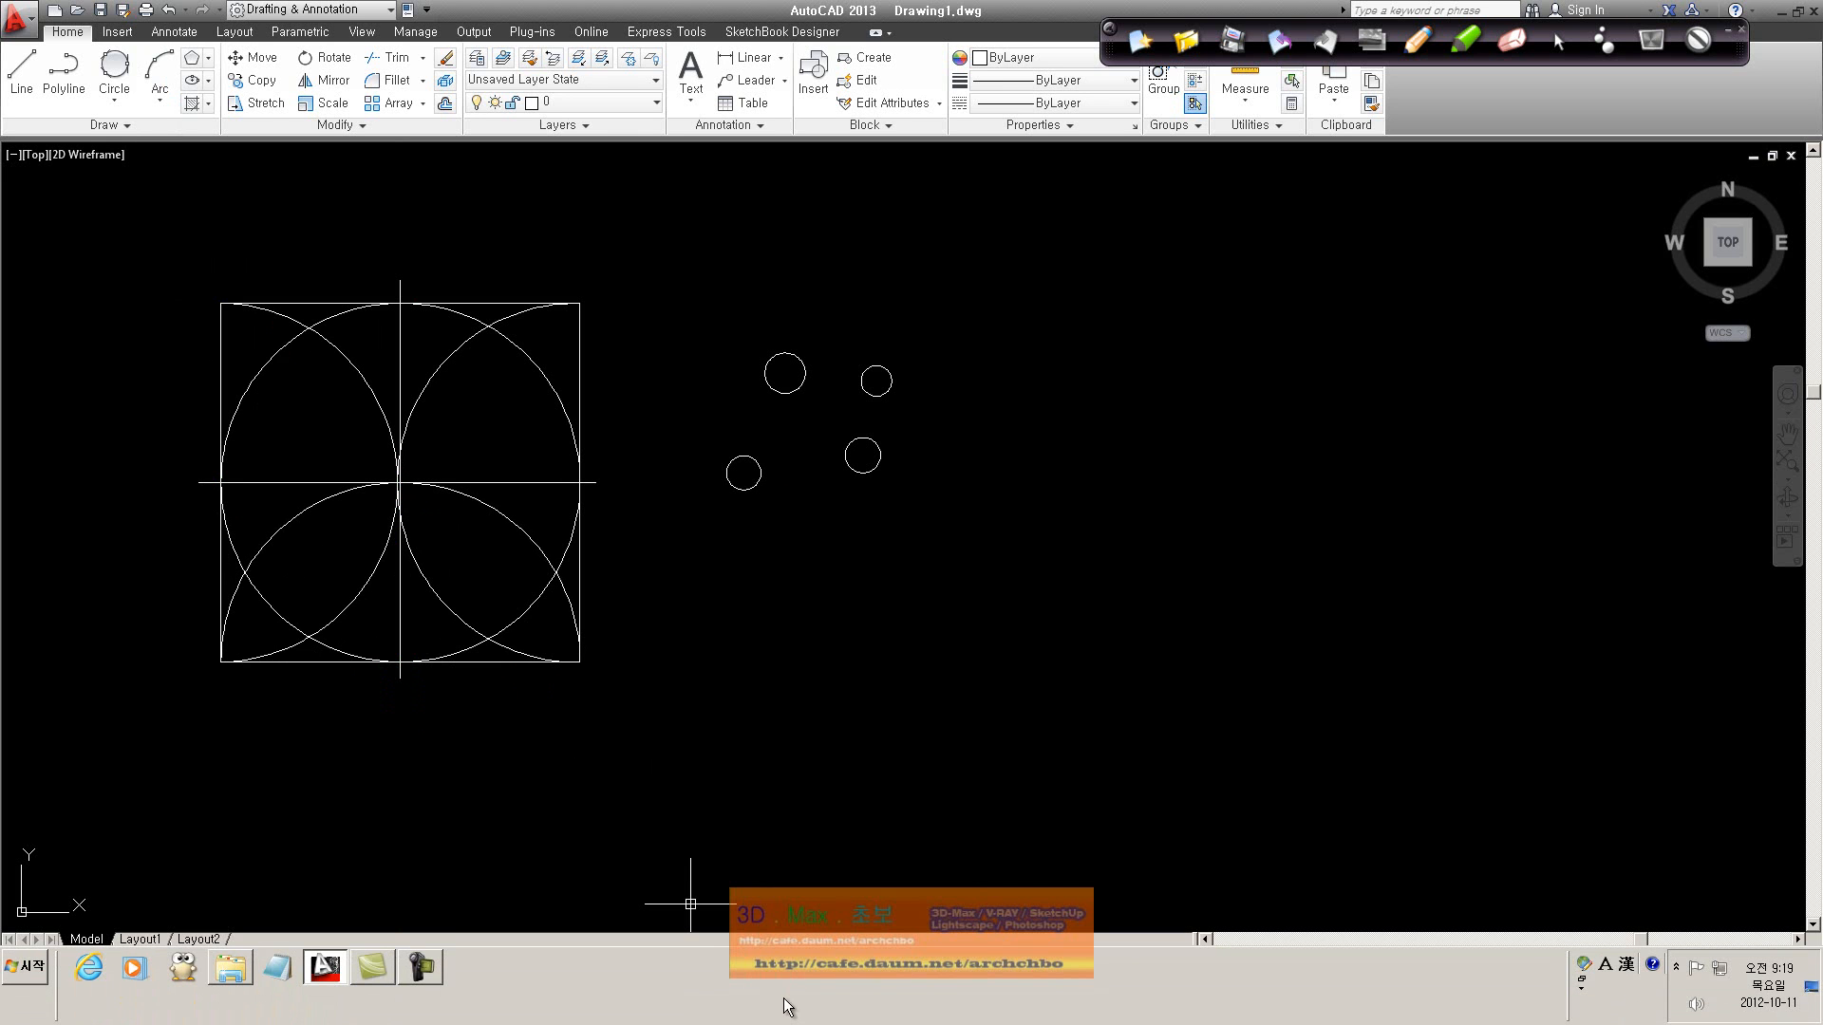
pyautogui.click(558, 621)
pyautogui.click(461, 604)
pyautogui.press('Delete')
pyautogui.click(478, 417)
pyautogui.click(518, 343)
pyautogui.click(523, 353)
pyautogui.press('Delete')
pyautogui.click(370, 394)
pyautogui.press('Delete')
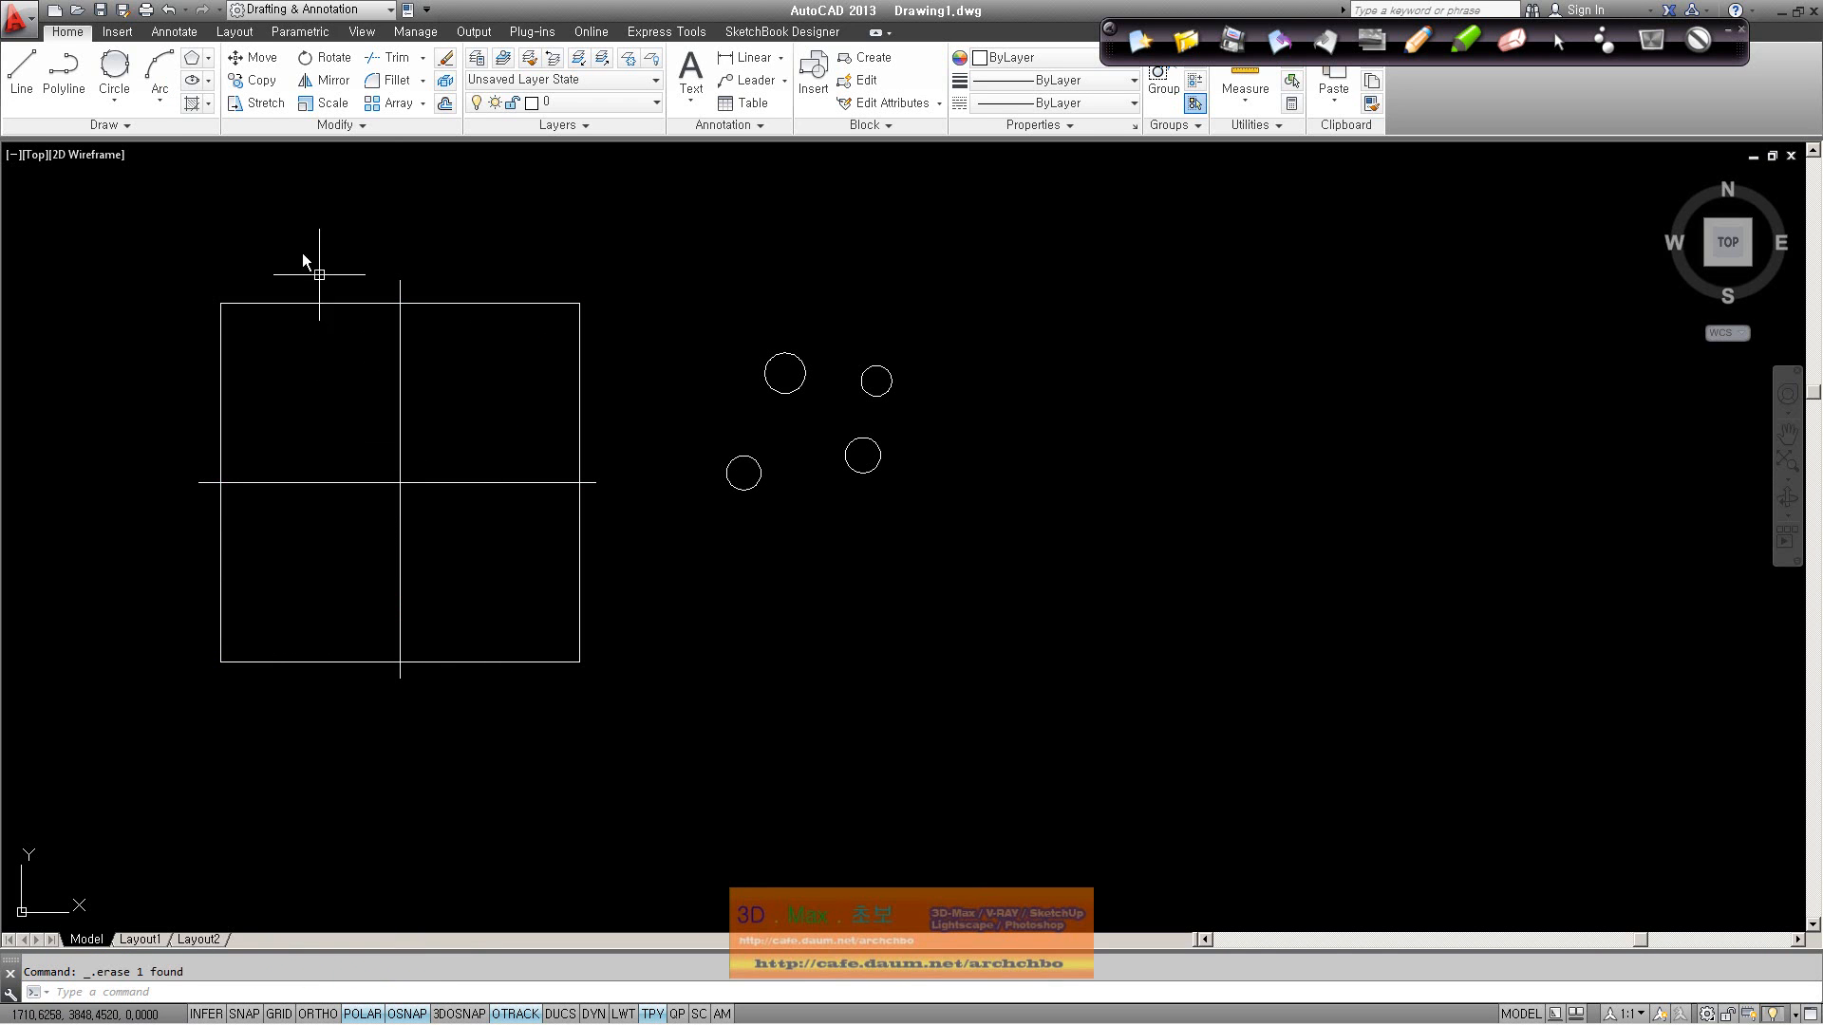
# Step: Draw a Start, Center, End arc from the left side's midpoint, centred on the square, to the right side's midpoint
pyautogui.click(171, 106)
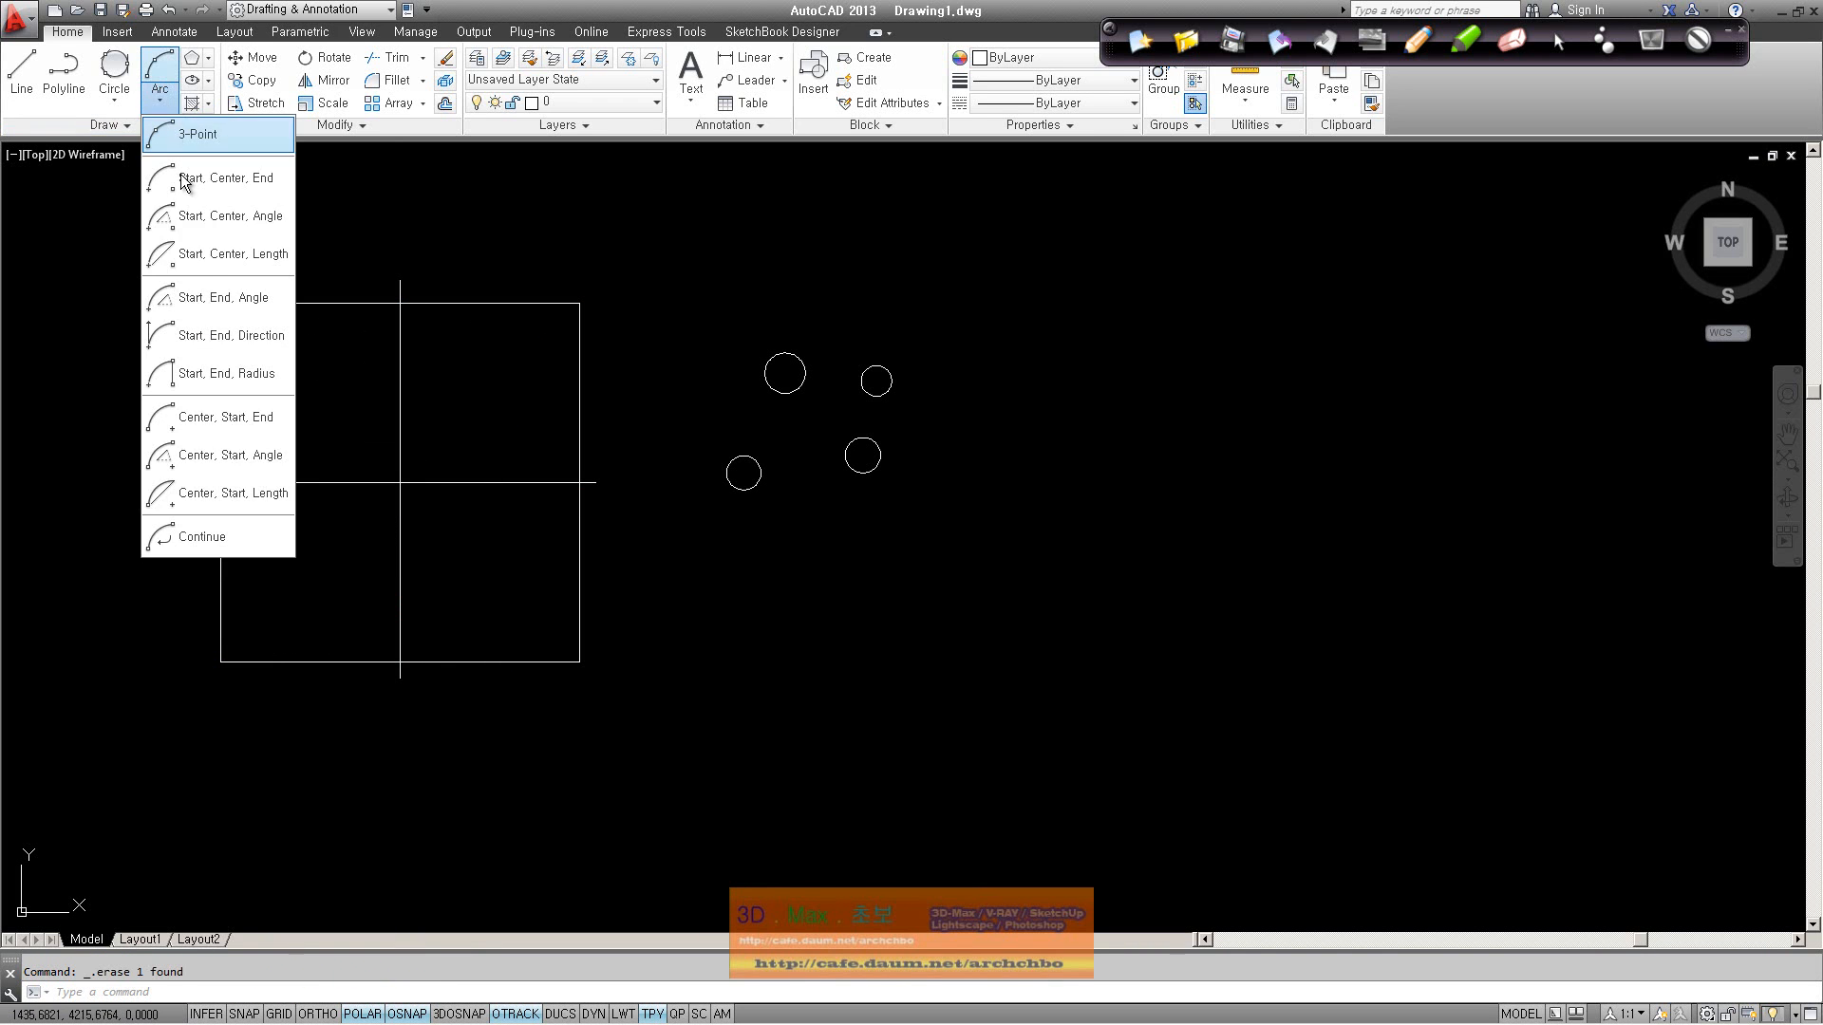
pyautogui.click(259, 179)
pyautogui.click(221, 482)
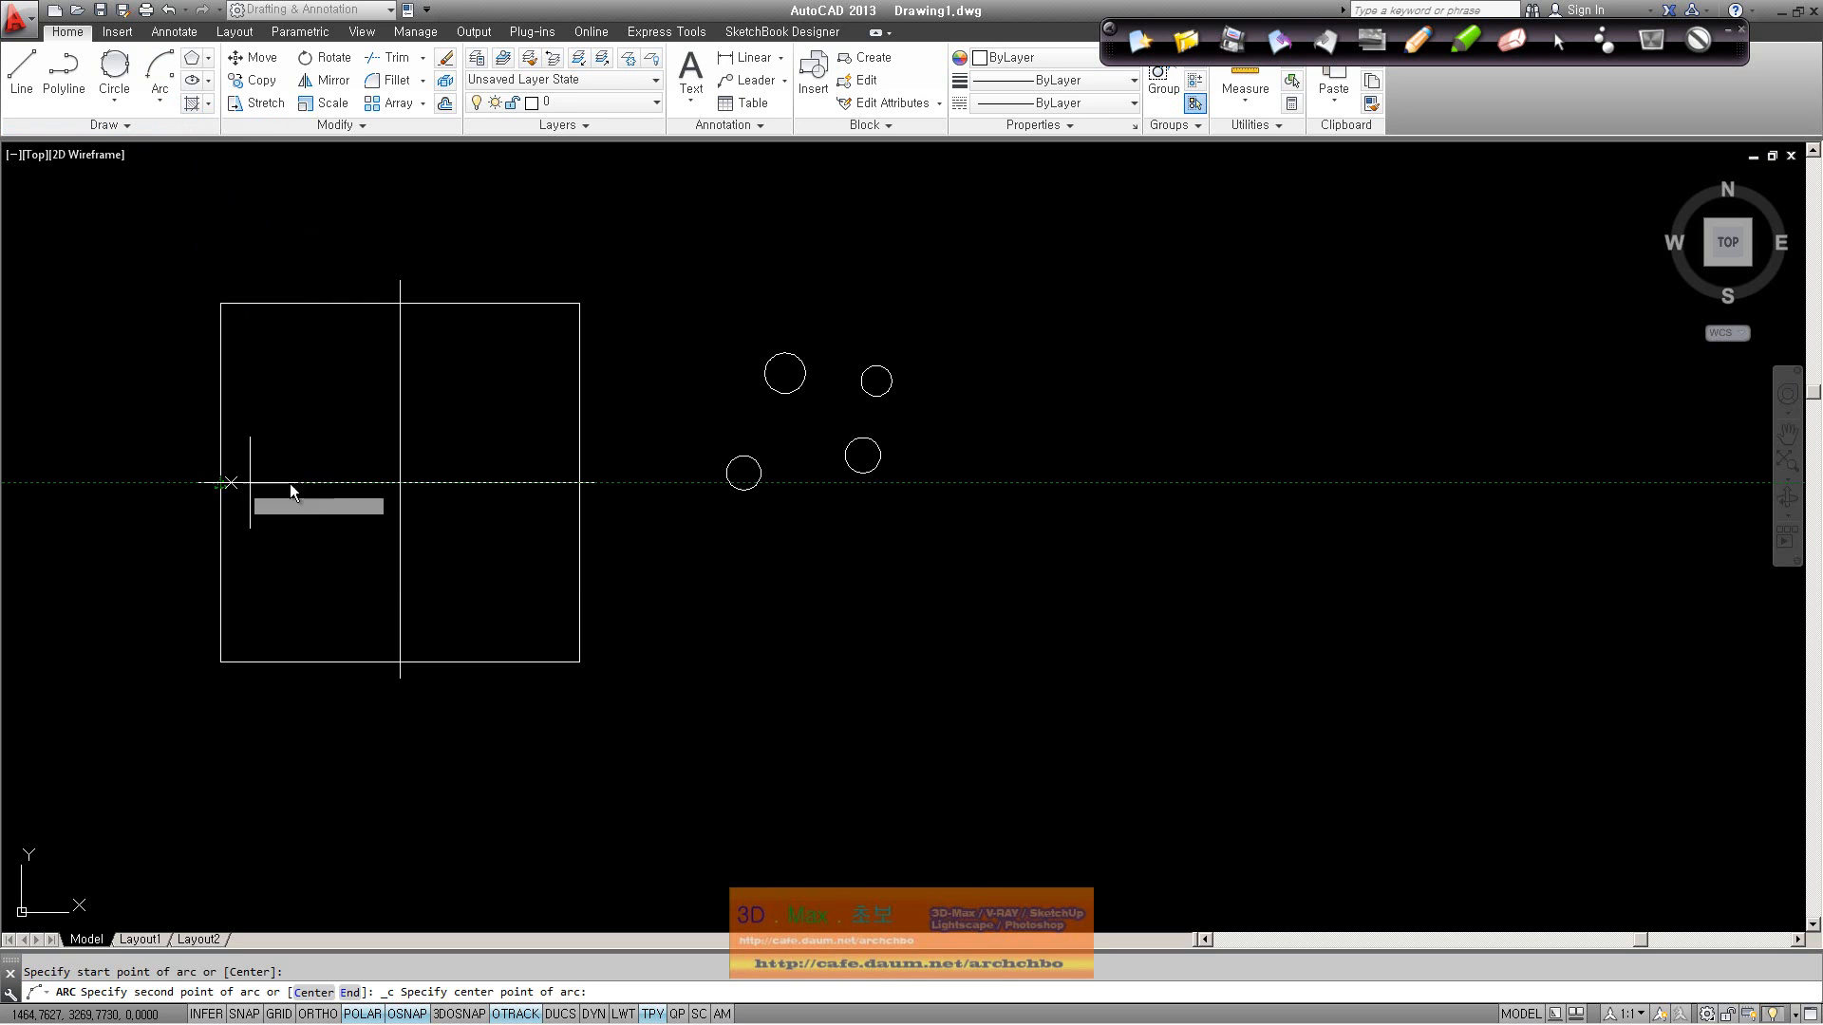
pyautogui.click(400, 484)
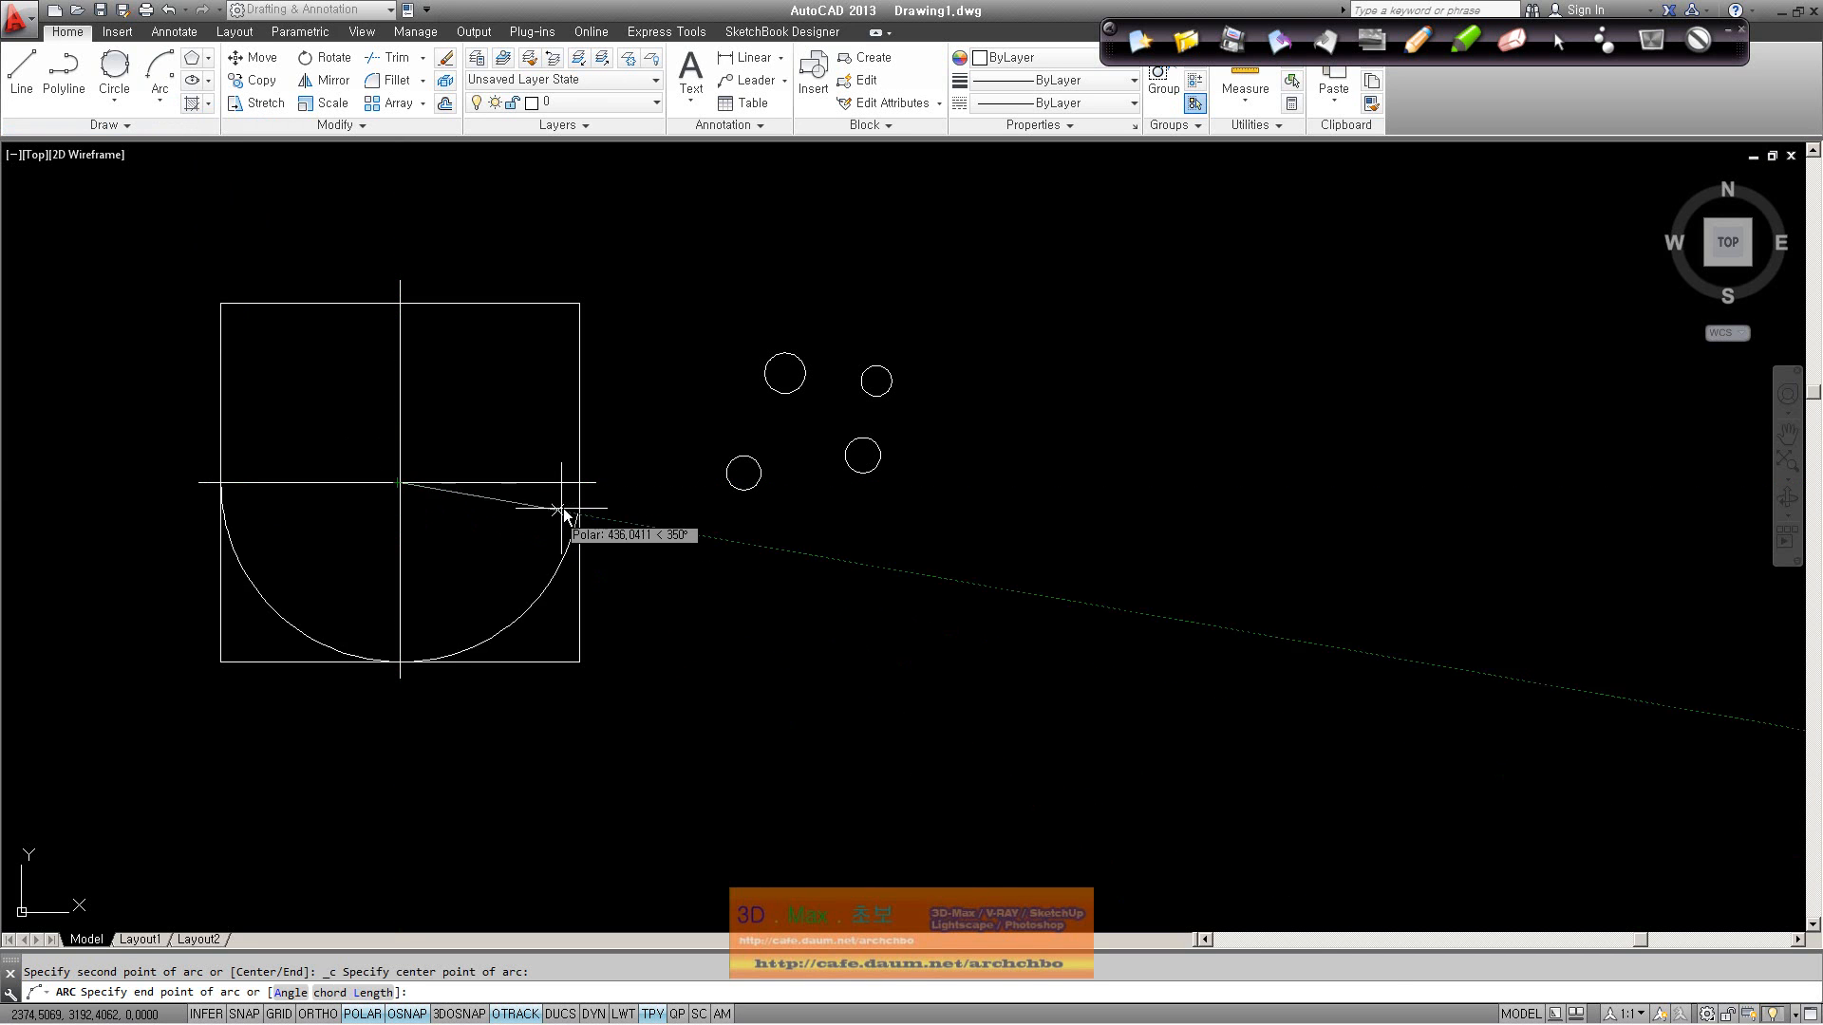
pyautogui.click(582, 484)
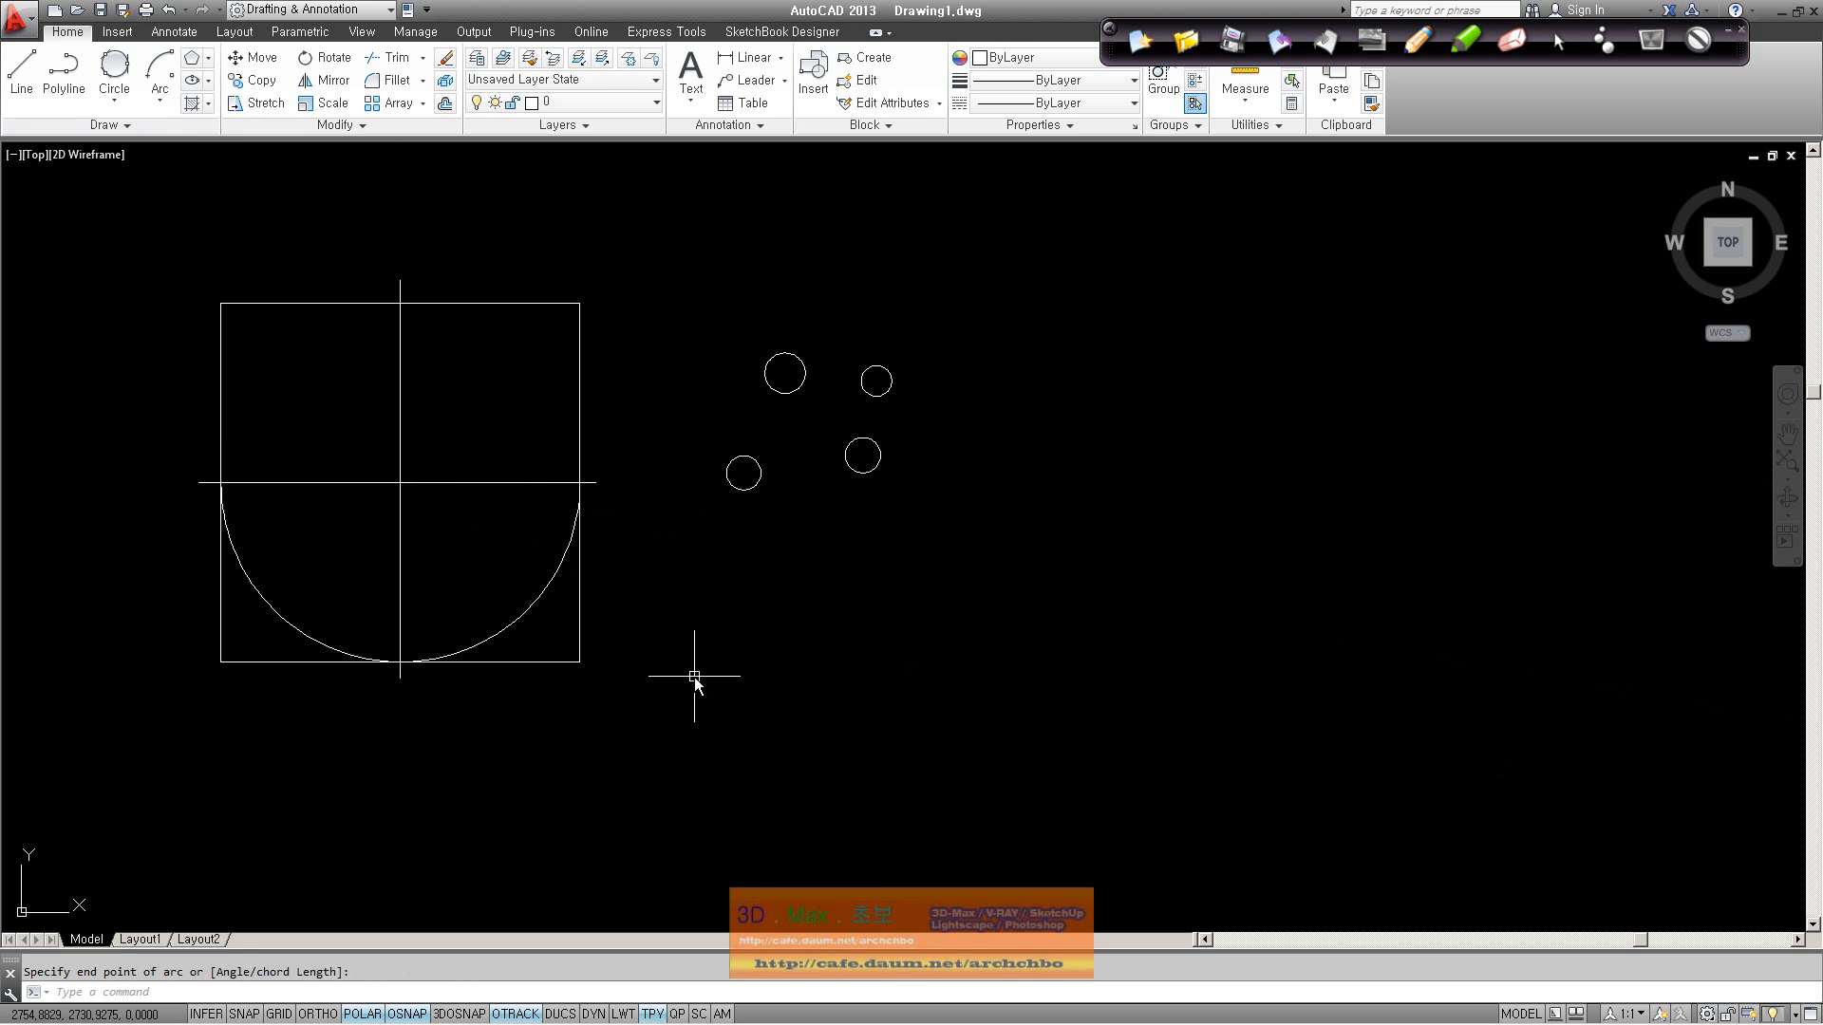
# Step: Try to draw an arc from the right side's midpoint through the square's centre to the left midpoint, and erase the lower semicircle
pyautogui.press('Return')
pyautogui.click(580, 483)
pyautogui.click(399, 483)
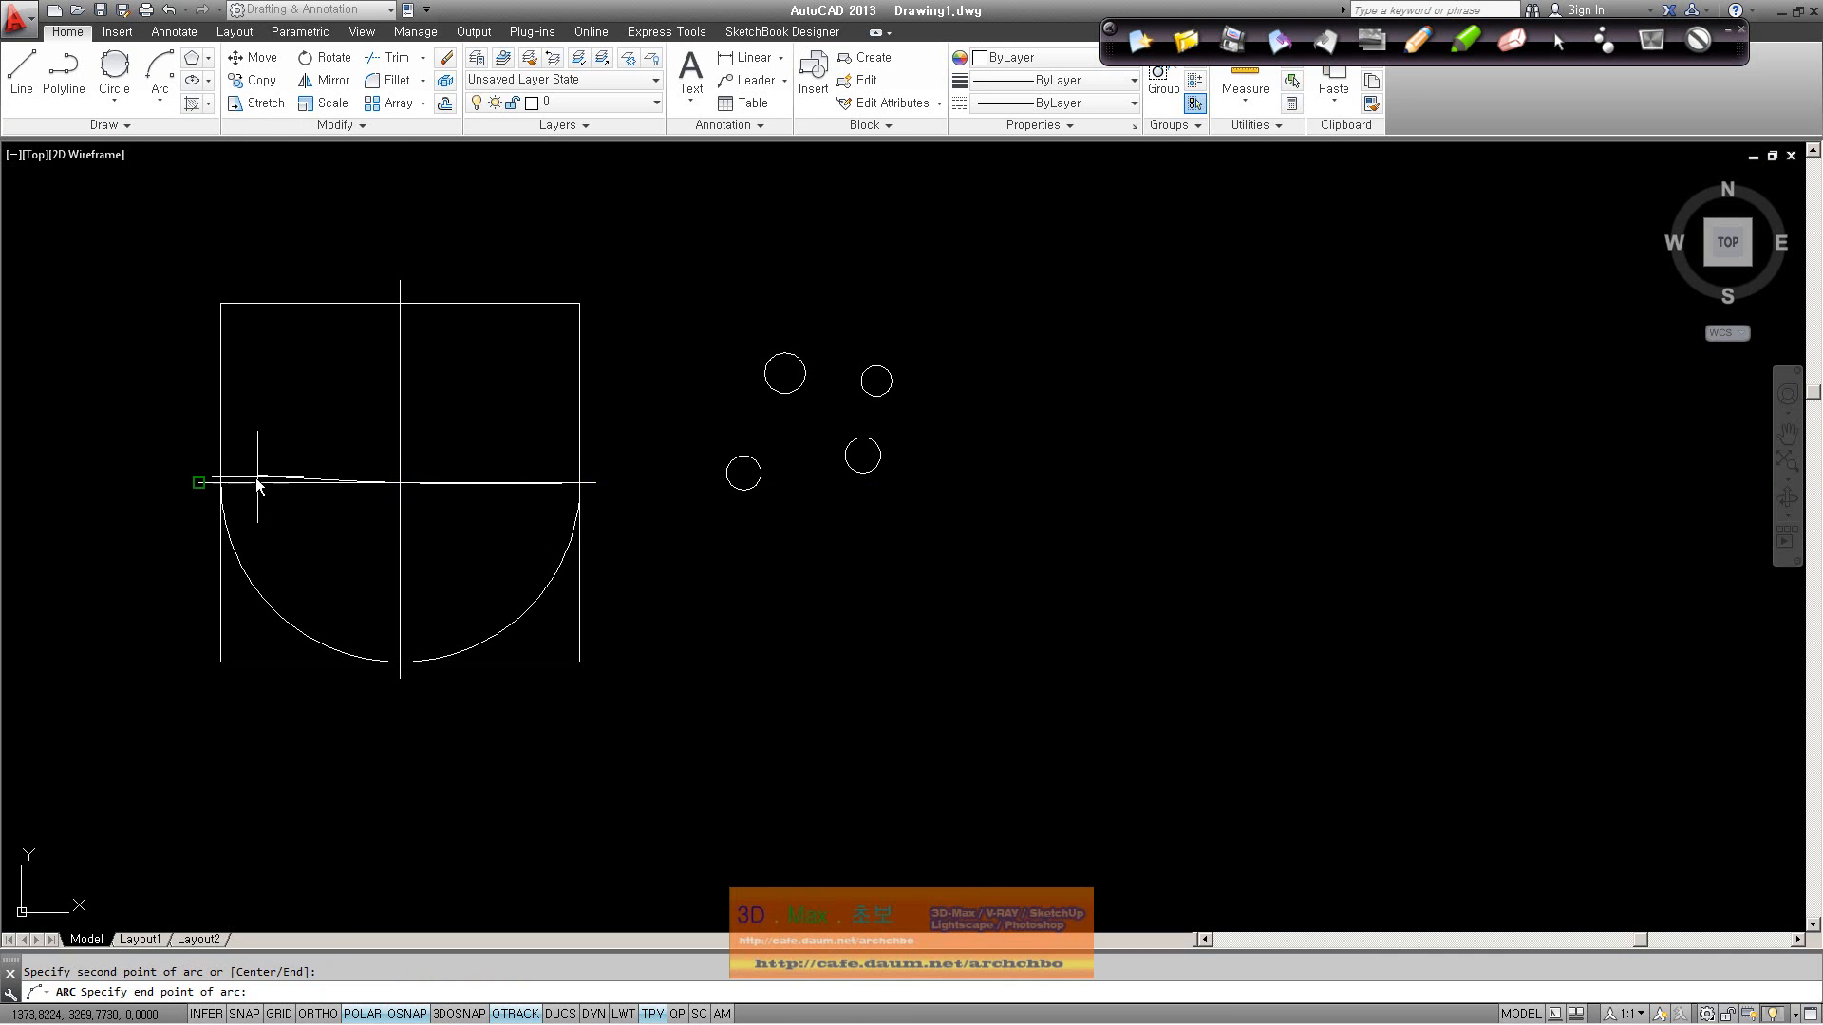
pyautogui.click(221, 483)
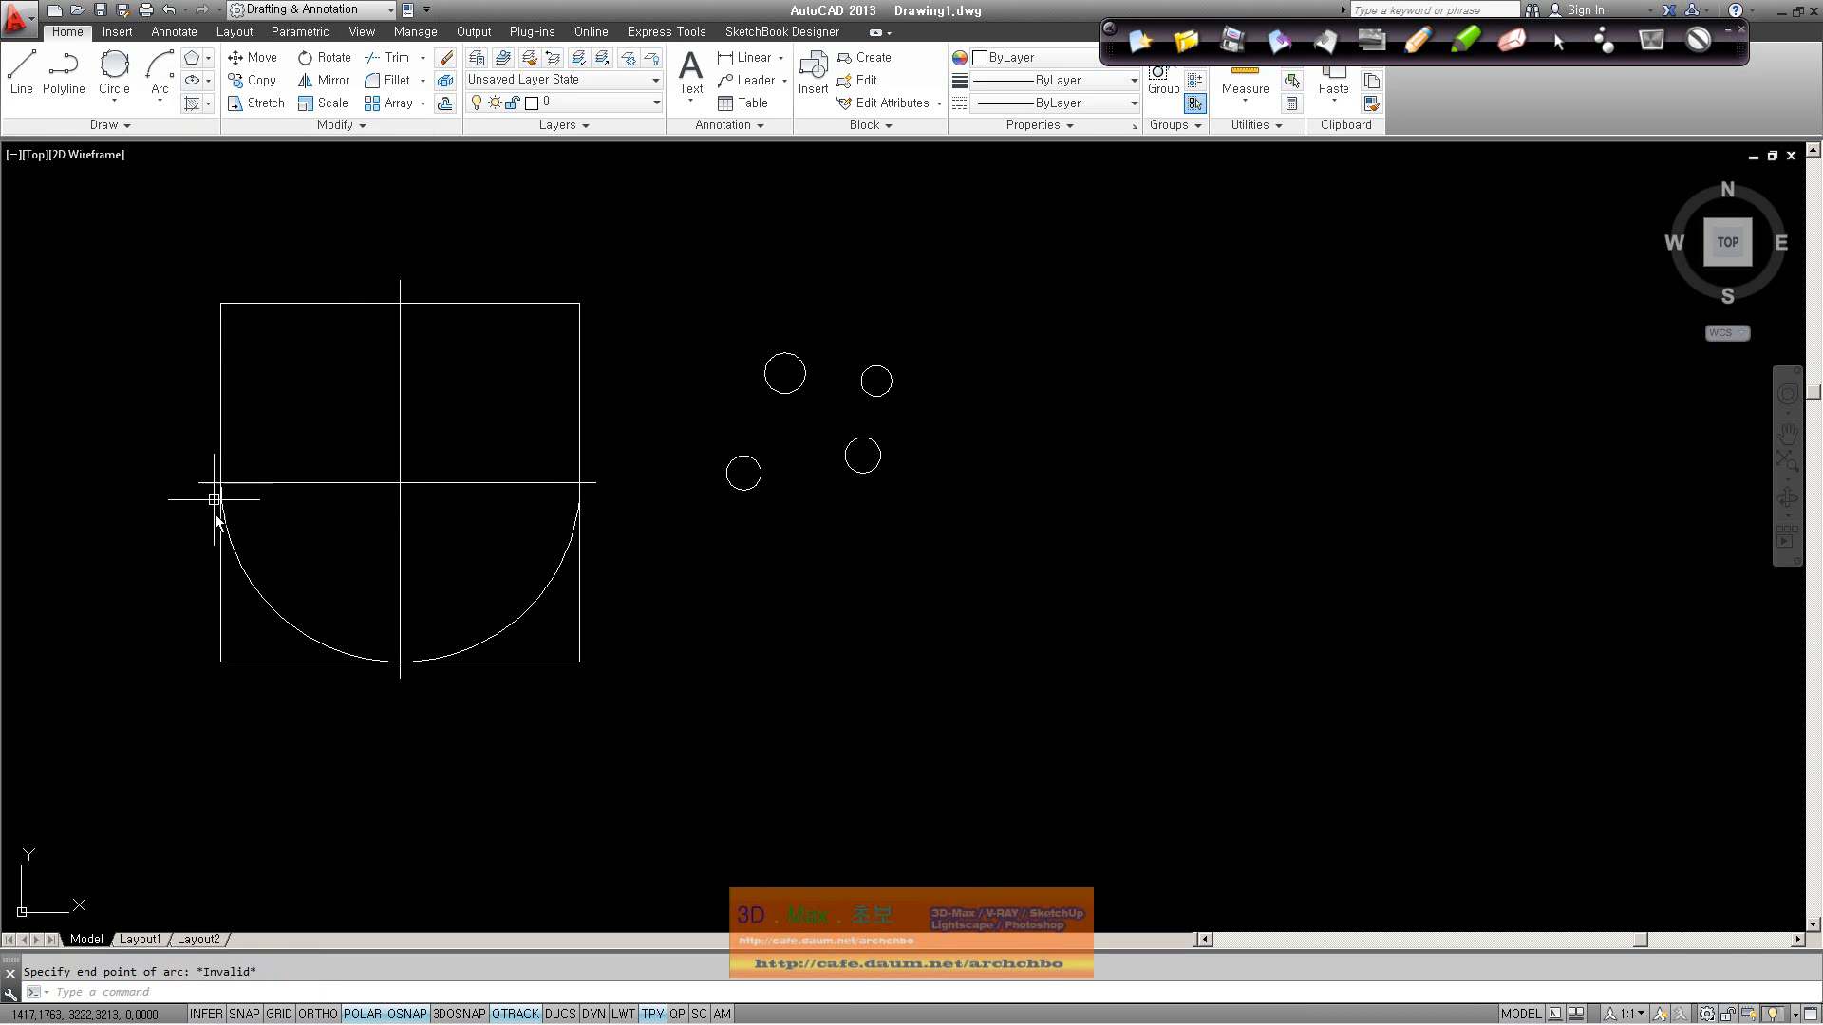
pyautogui.click(248, 578)
pyautogui.press('Delete')
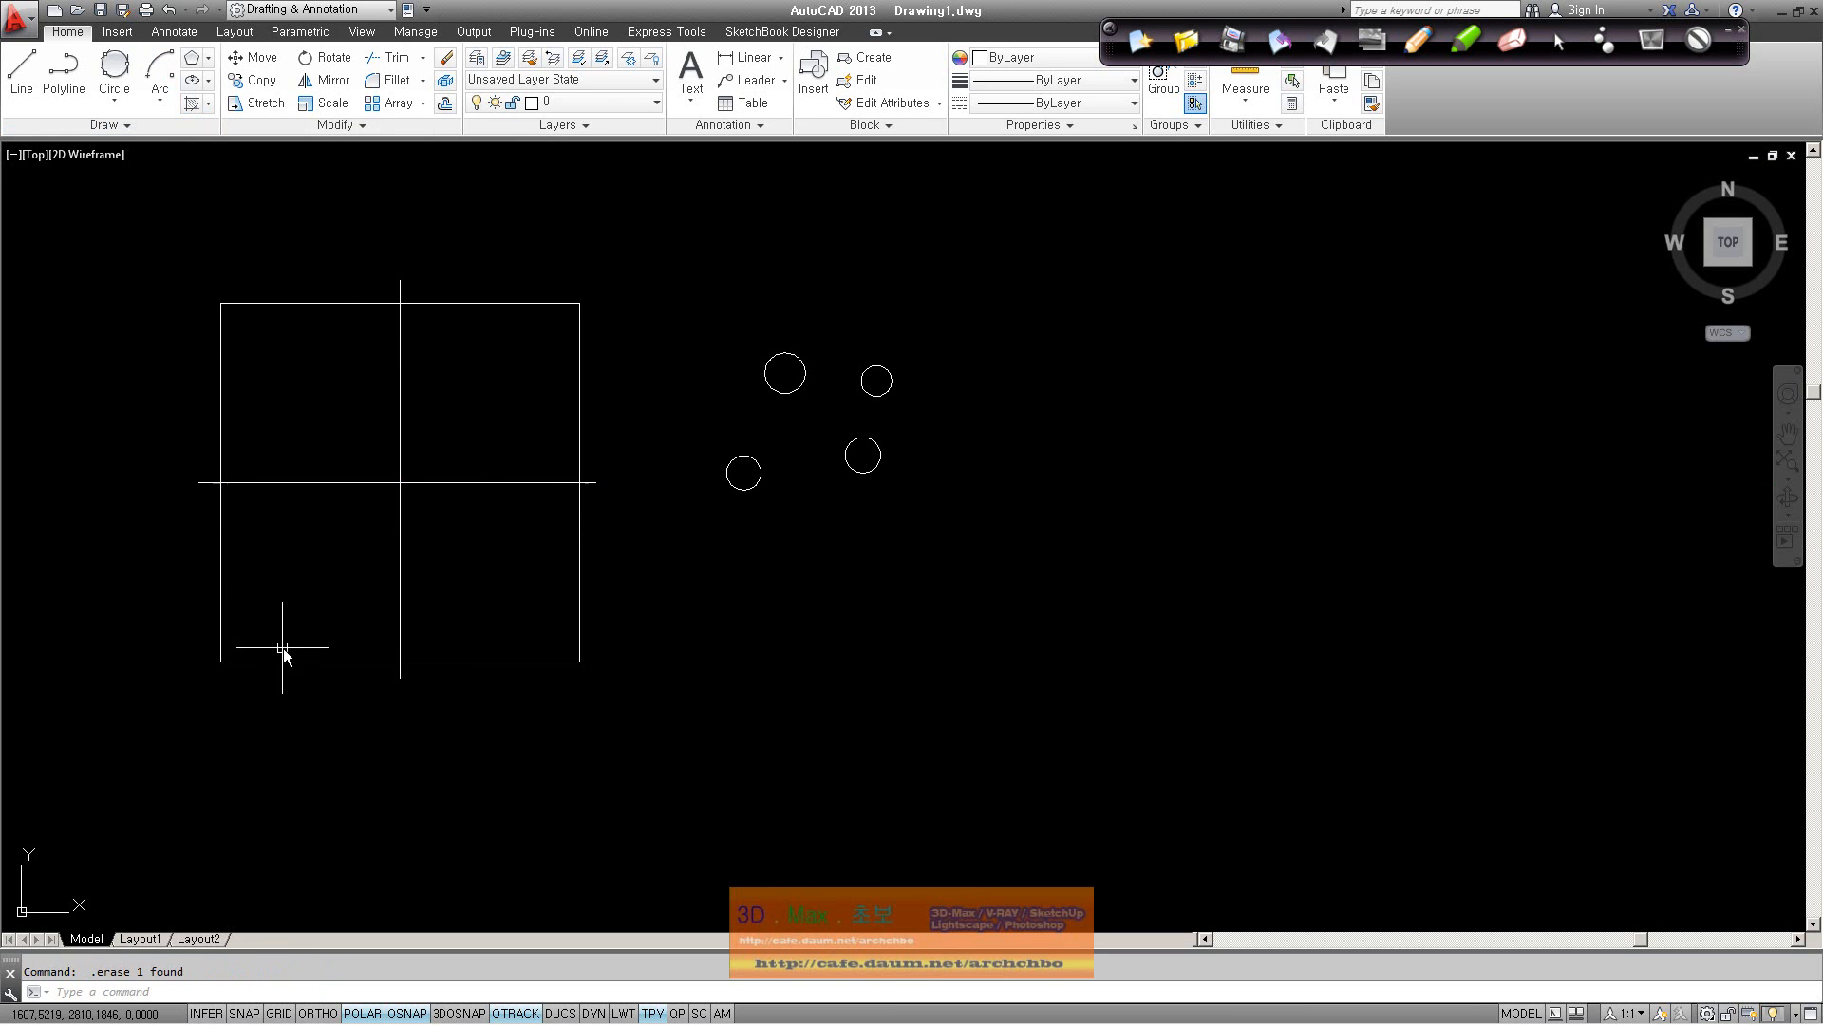
# Step: Redraw the lower semicircle with Start, Center, End, from the left side's midpoint about the square's centre to the right midpoint
pyautogui.click(160, 95)
pyautogui.click(269, 183)
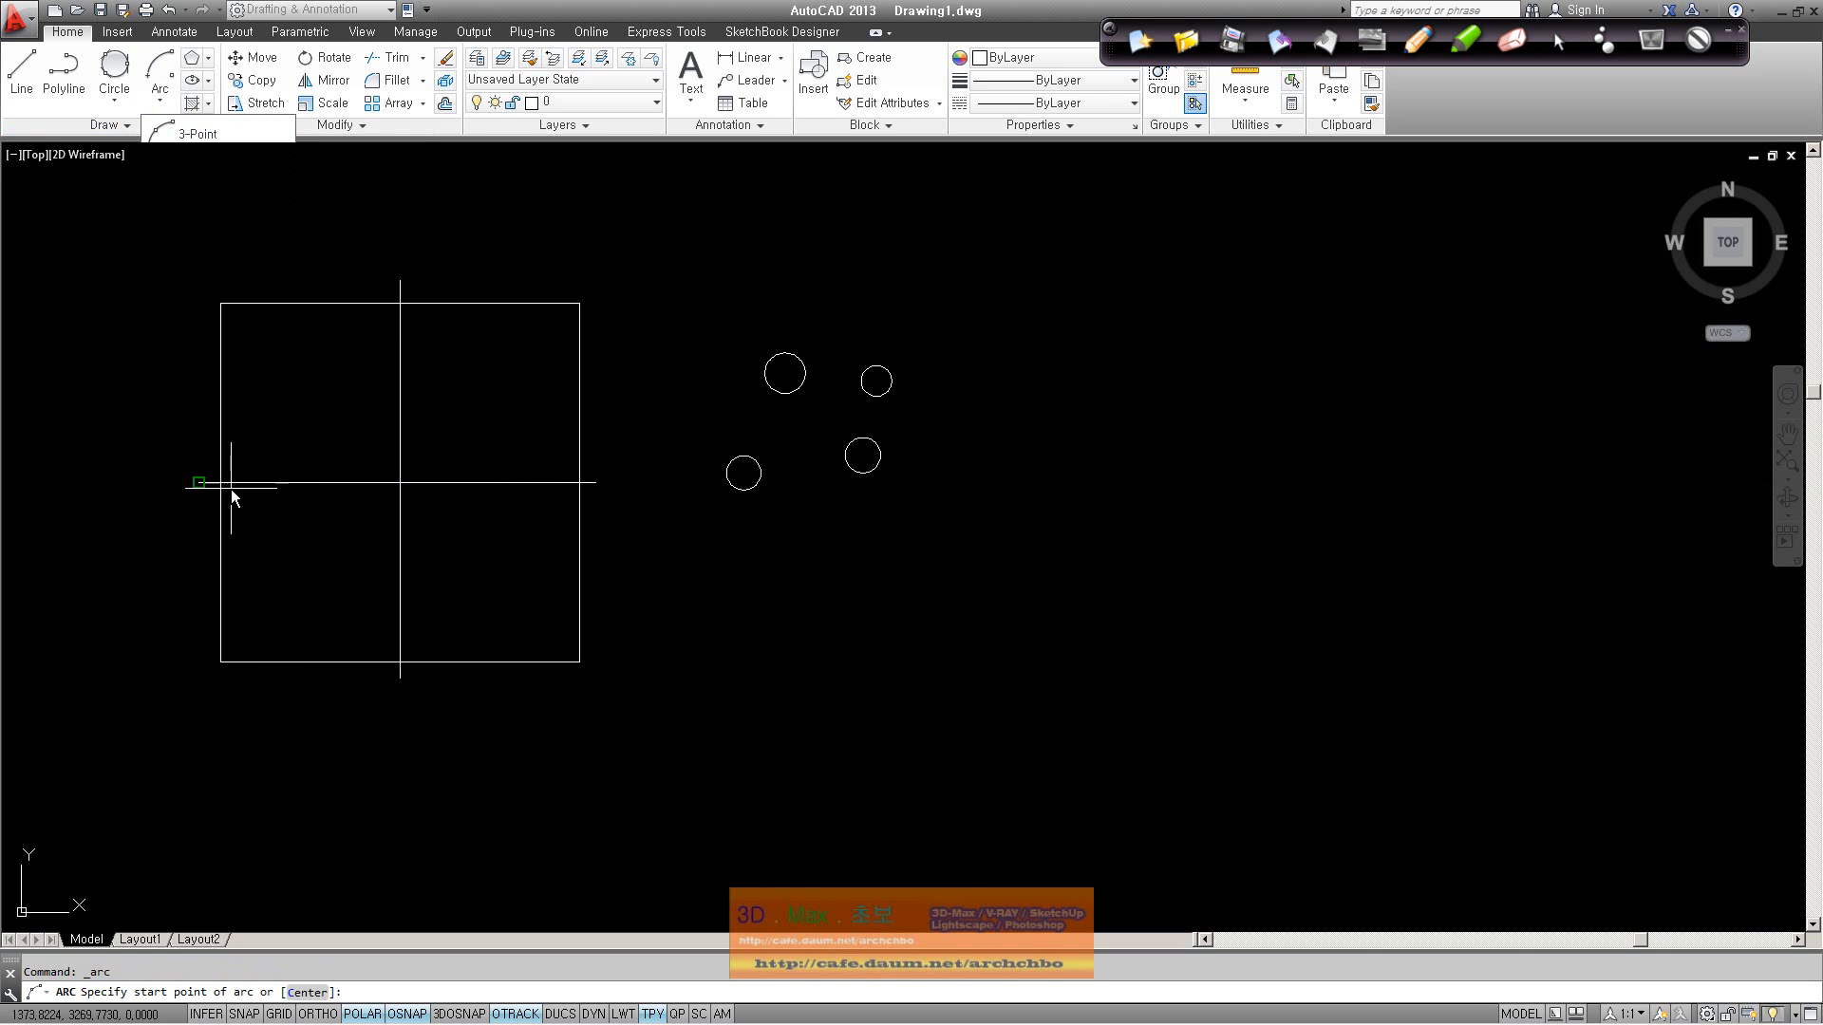
pyautogui.click(220, 483)
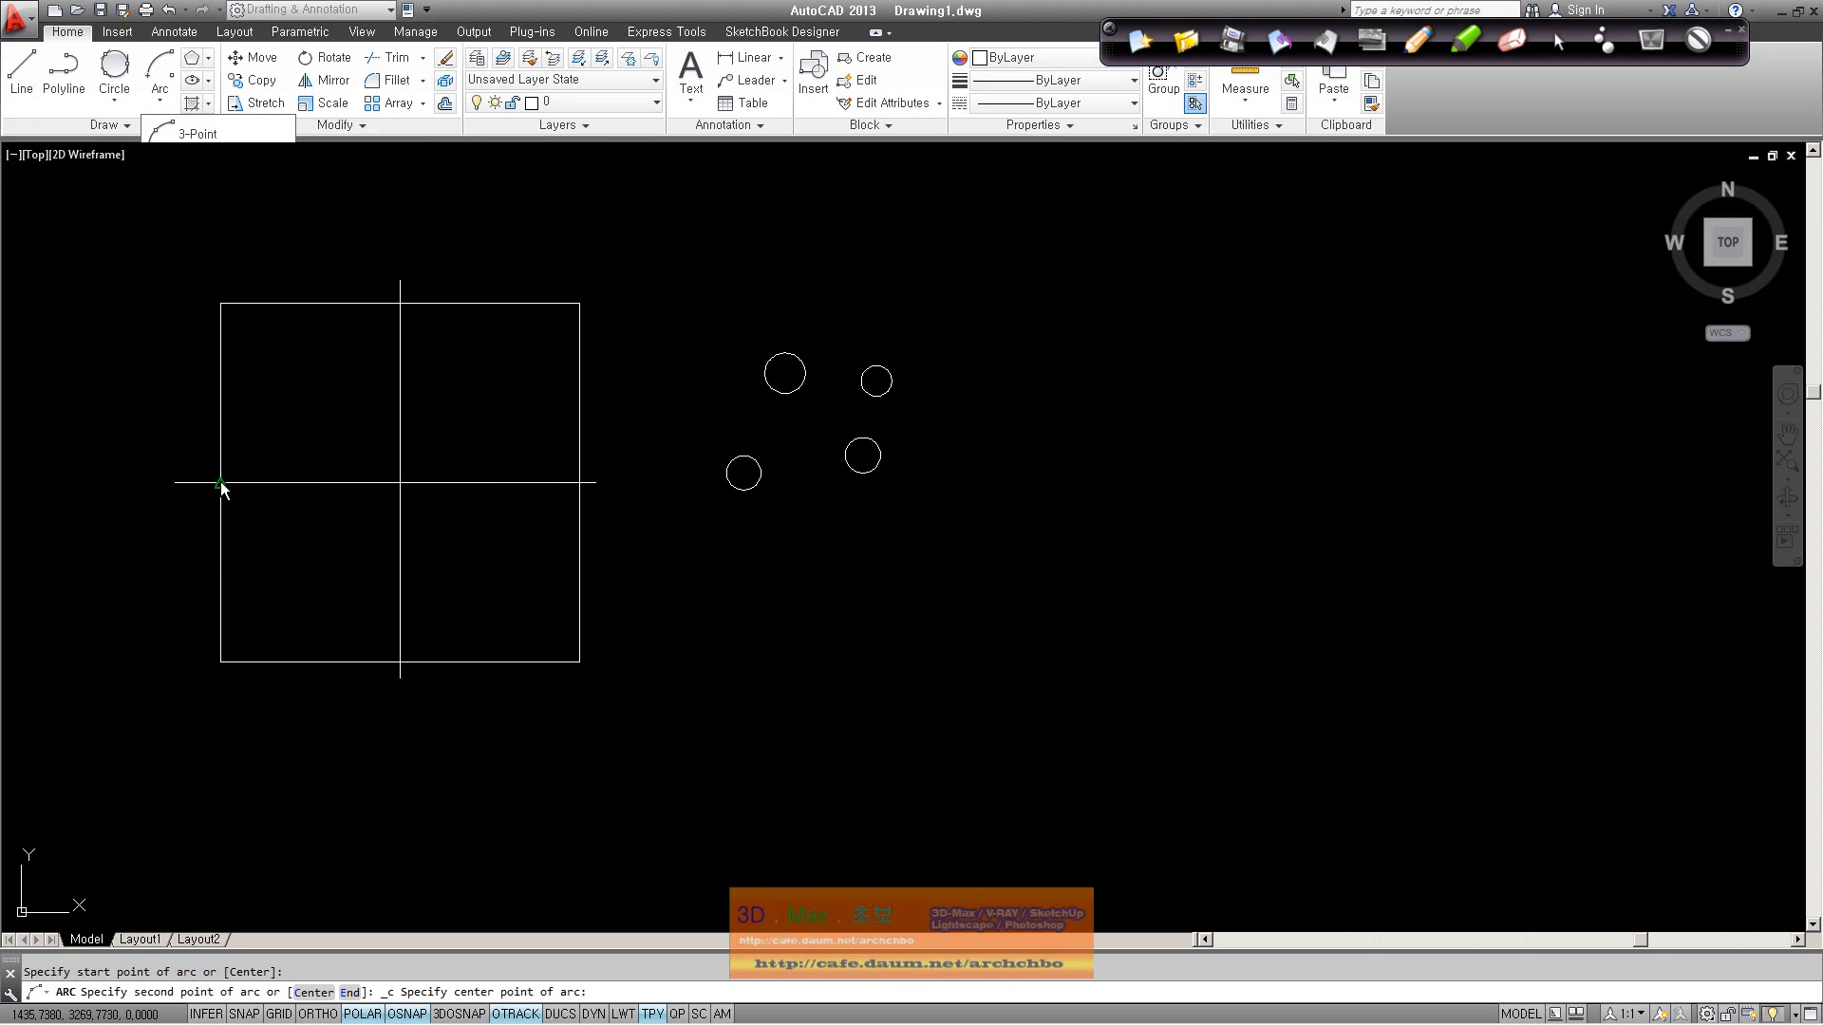
pyautogui.click(401, 482)
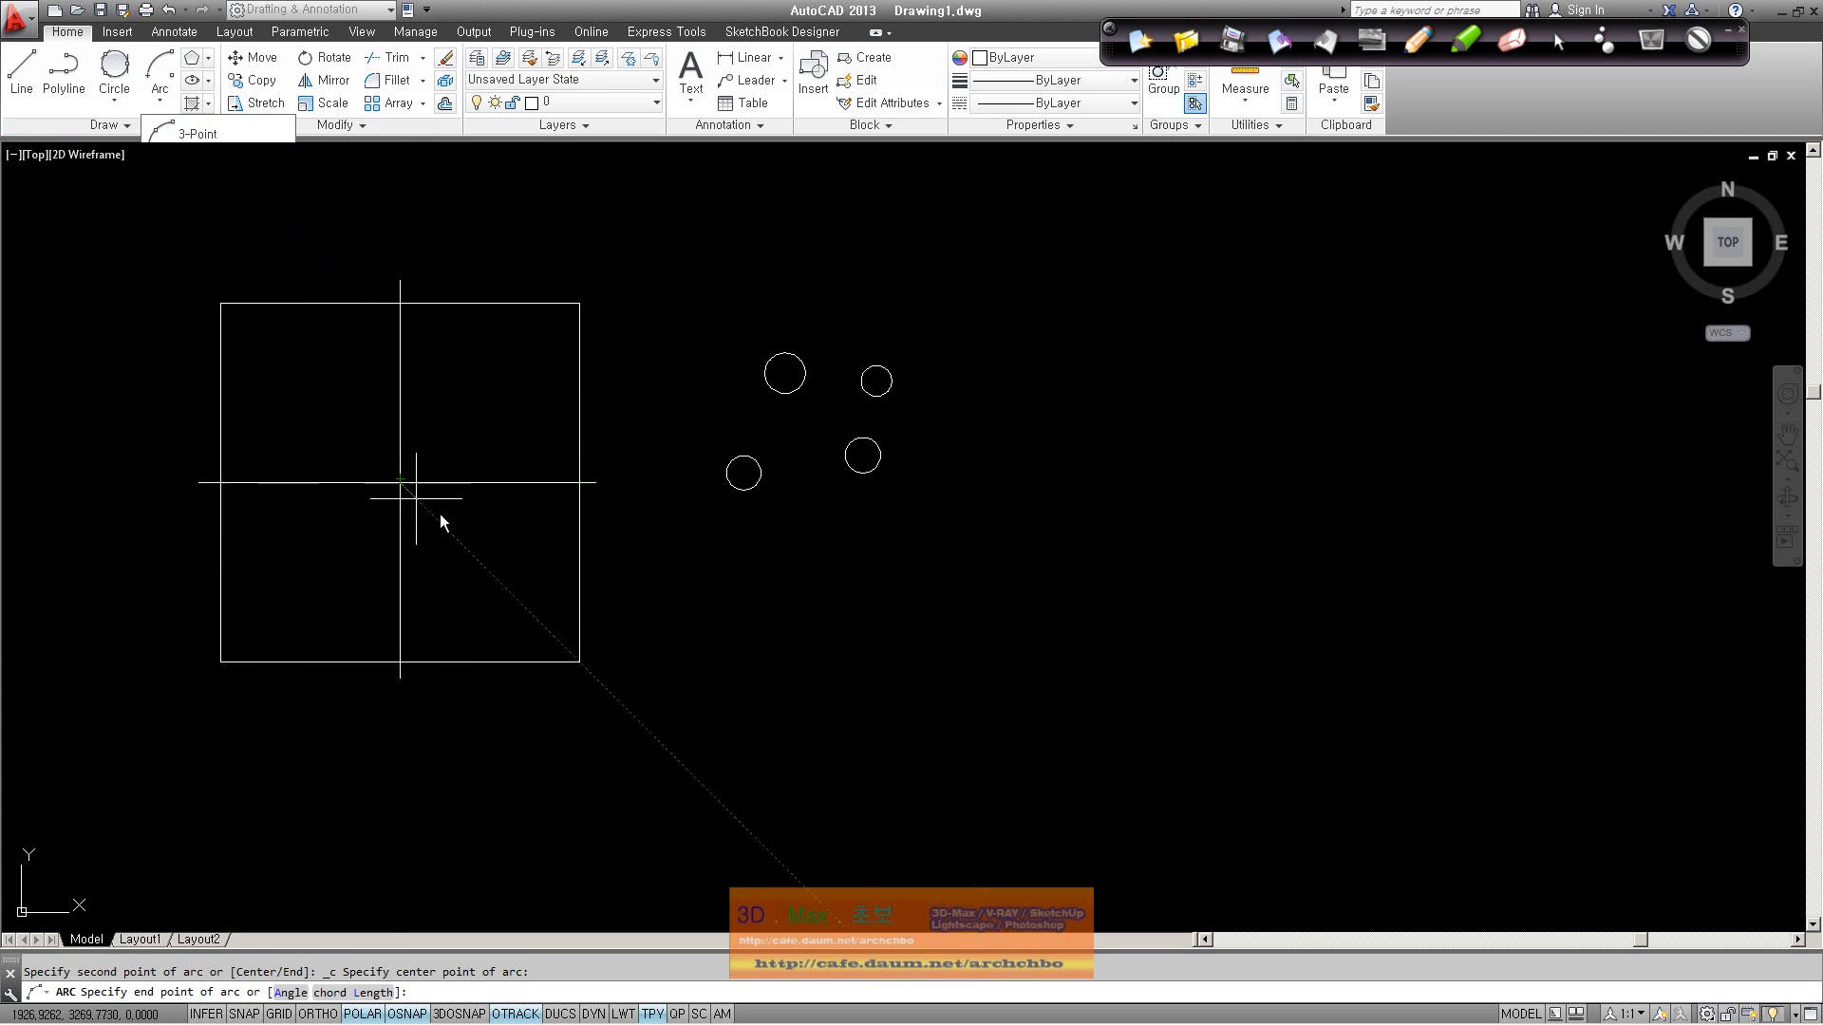
pyautogui.click(579, 483)
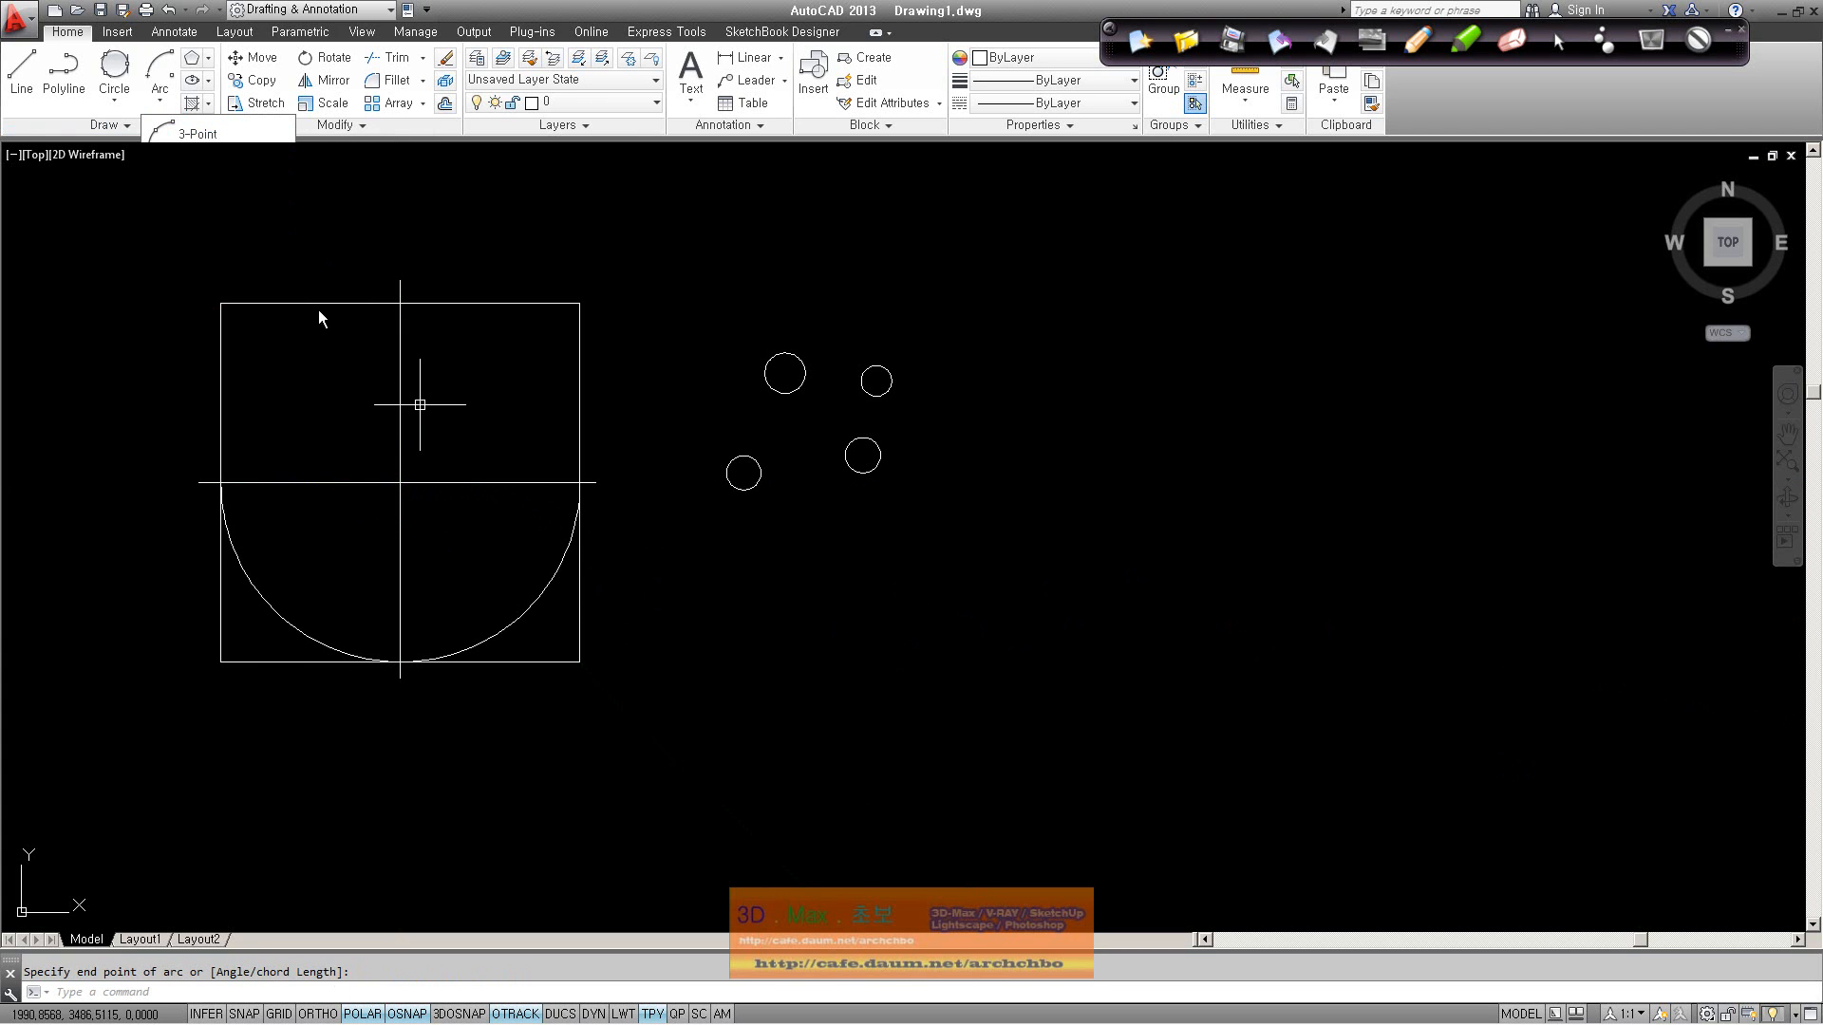
# Step: Draw the upper semicircle with Start, Center, End, from the right side's midpoint about the square's centre to the left midpoint
pyautogui.click(159, 100)
pyautogui.click(268, 183)
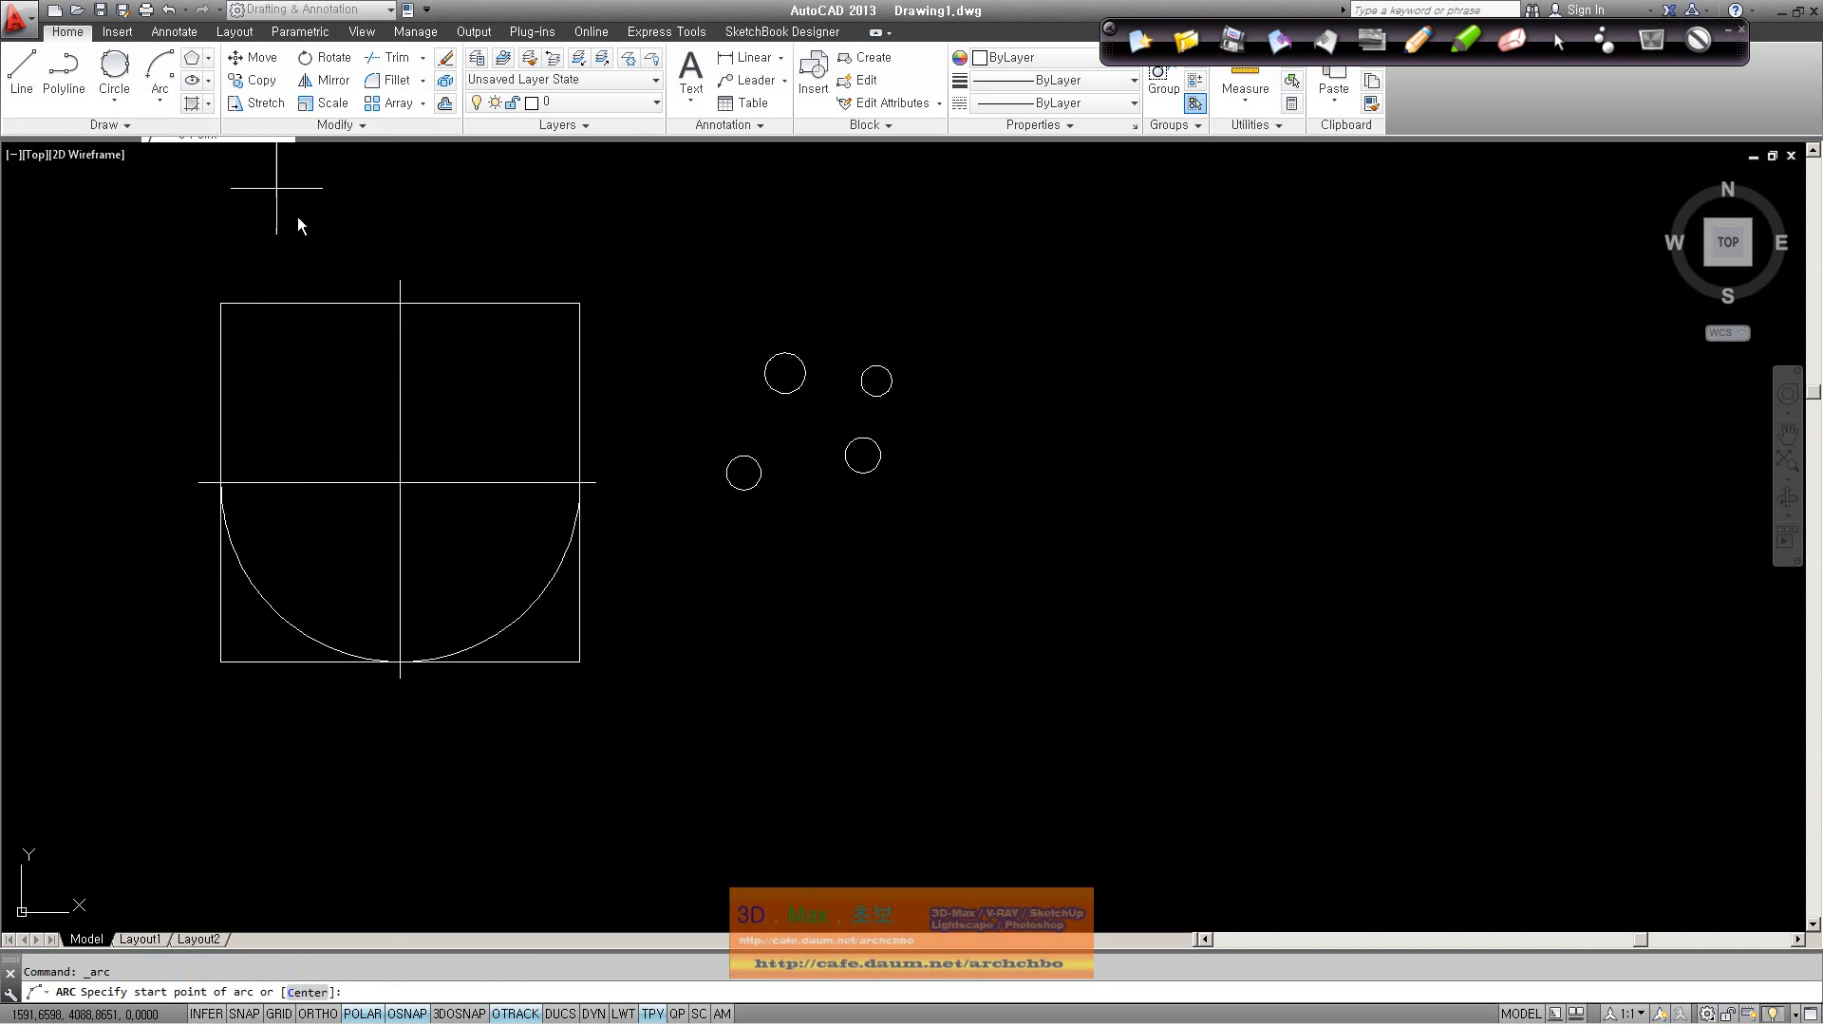
pyautogui.click(579, 483)
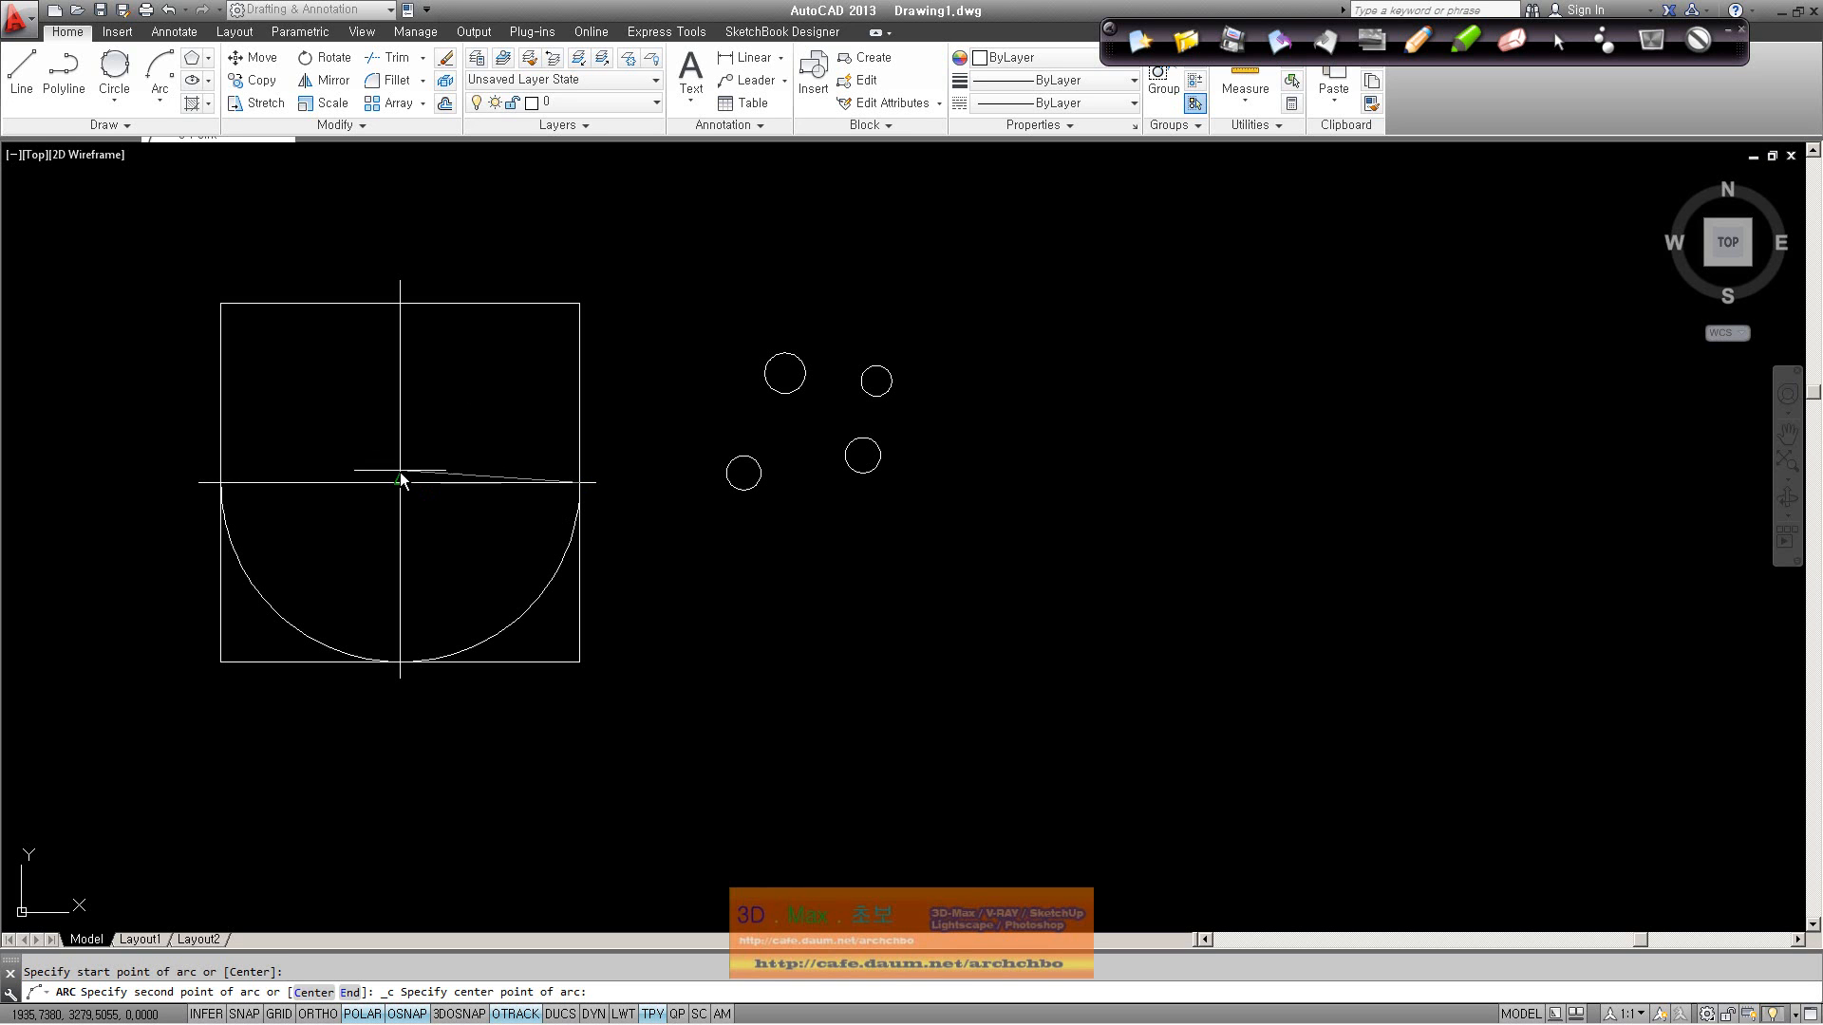
pyautogui.click(401, 484)
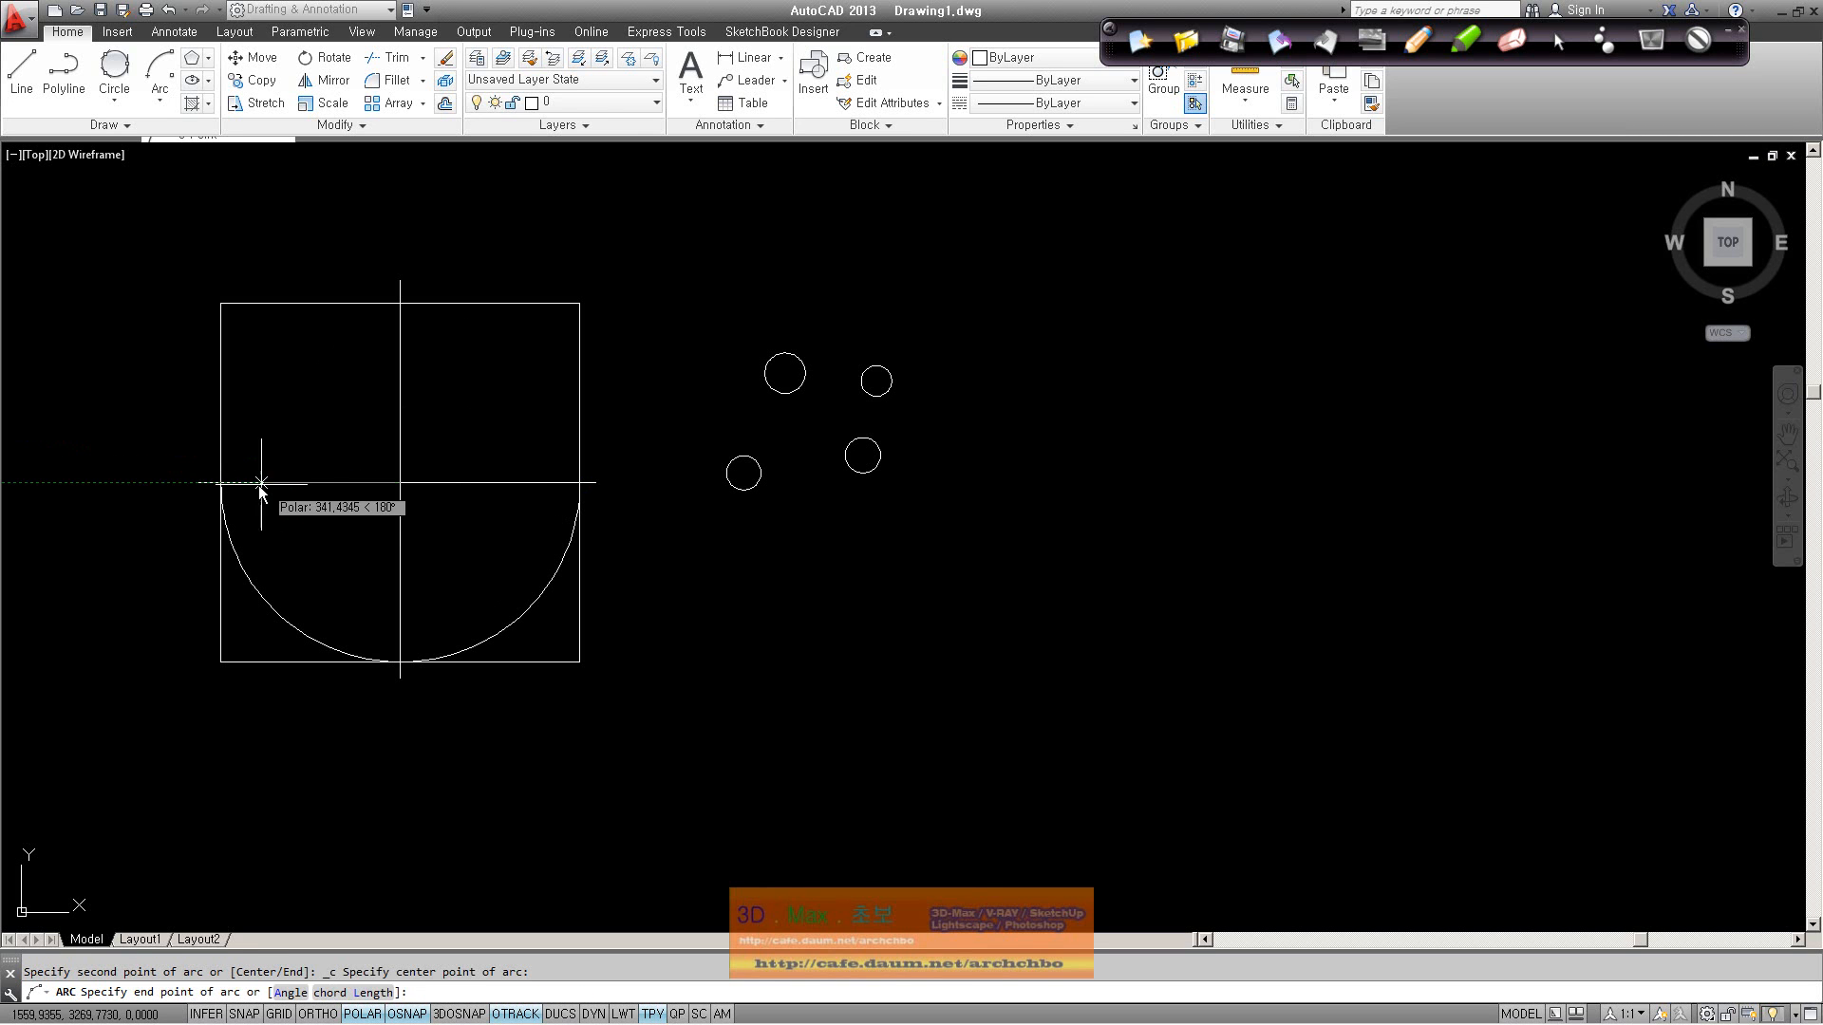
pyautogui.click(221, 483)
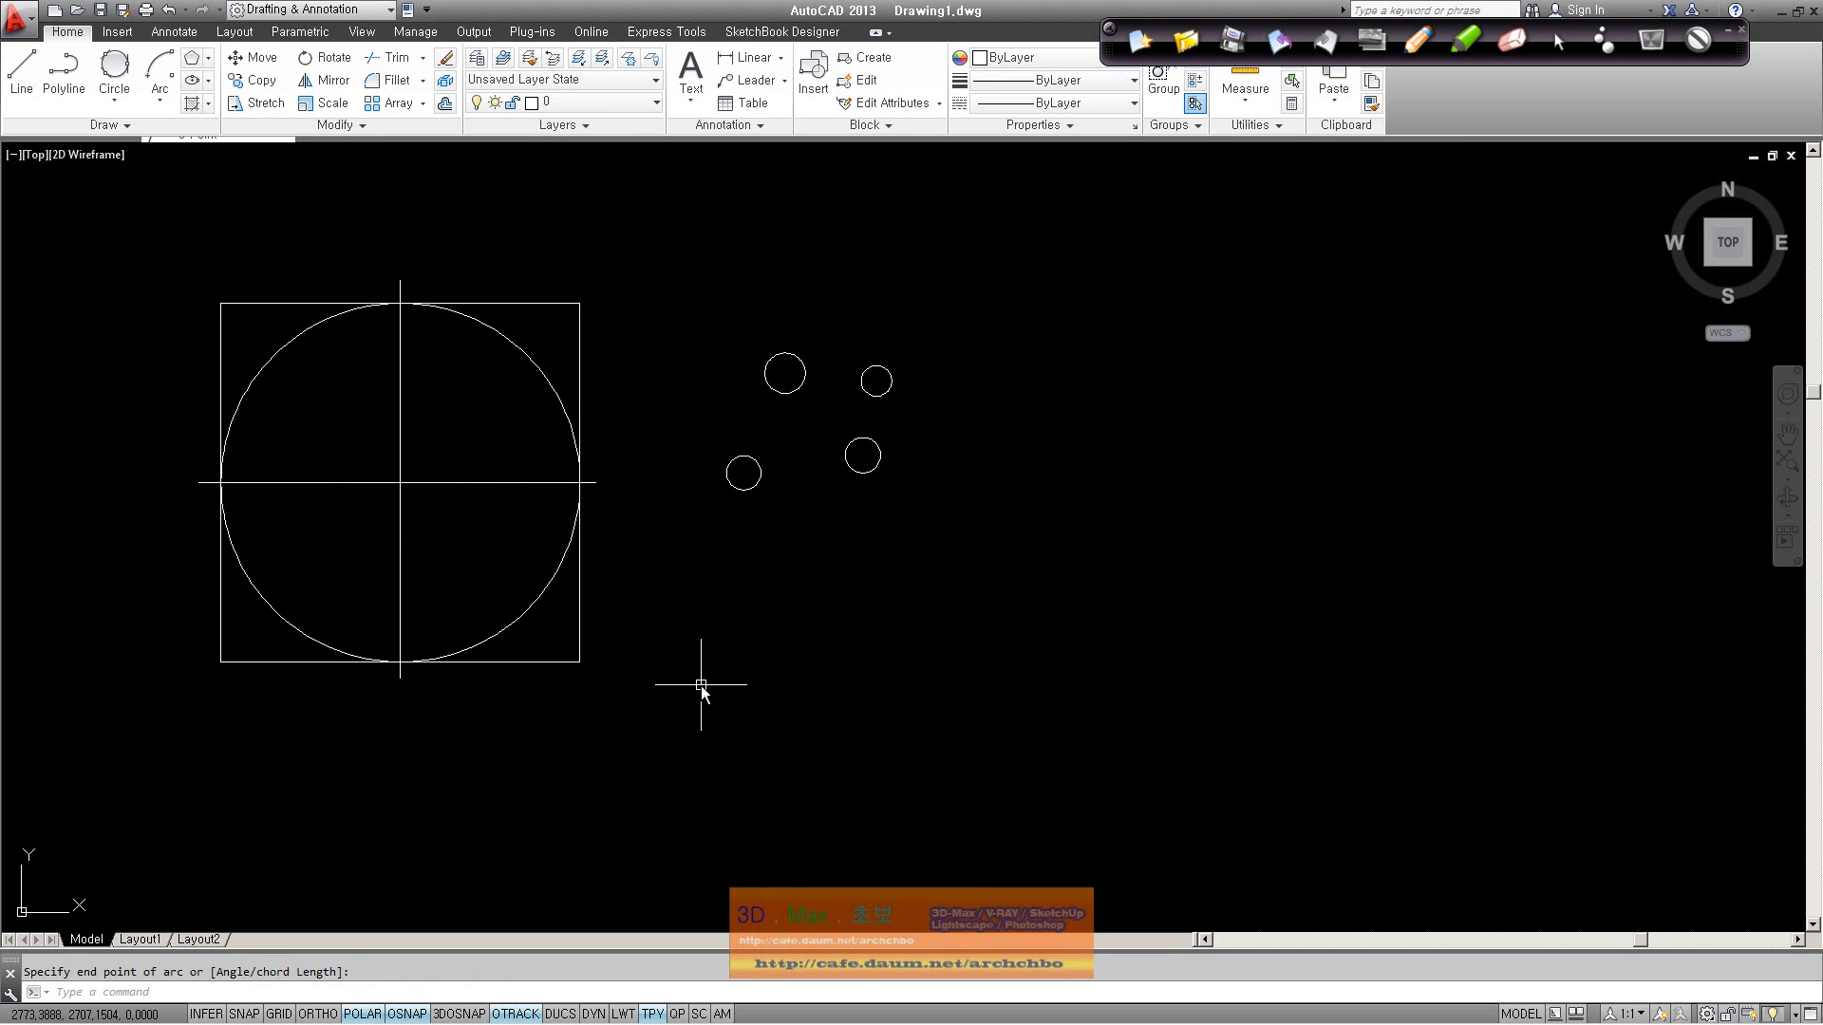
# Step: Erase the lower and upper semicircular arcs inside the square
pyautogui.click(503, 627)
pyautogui.press('Delete')
pyautogui.click(557, 395)
pyautogui.press('Delete')
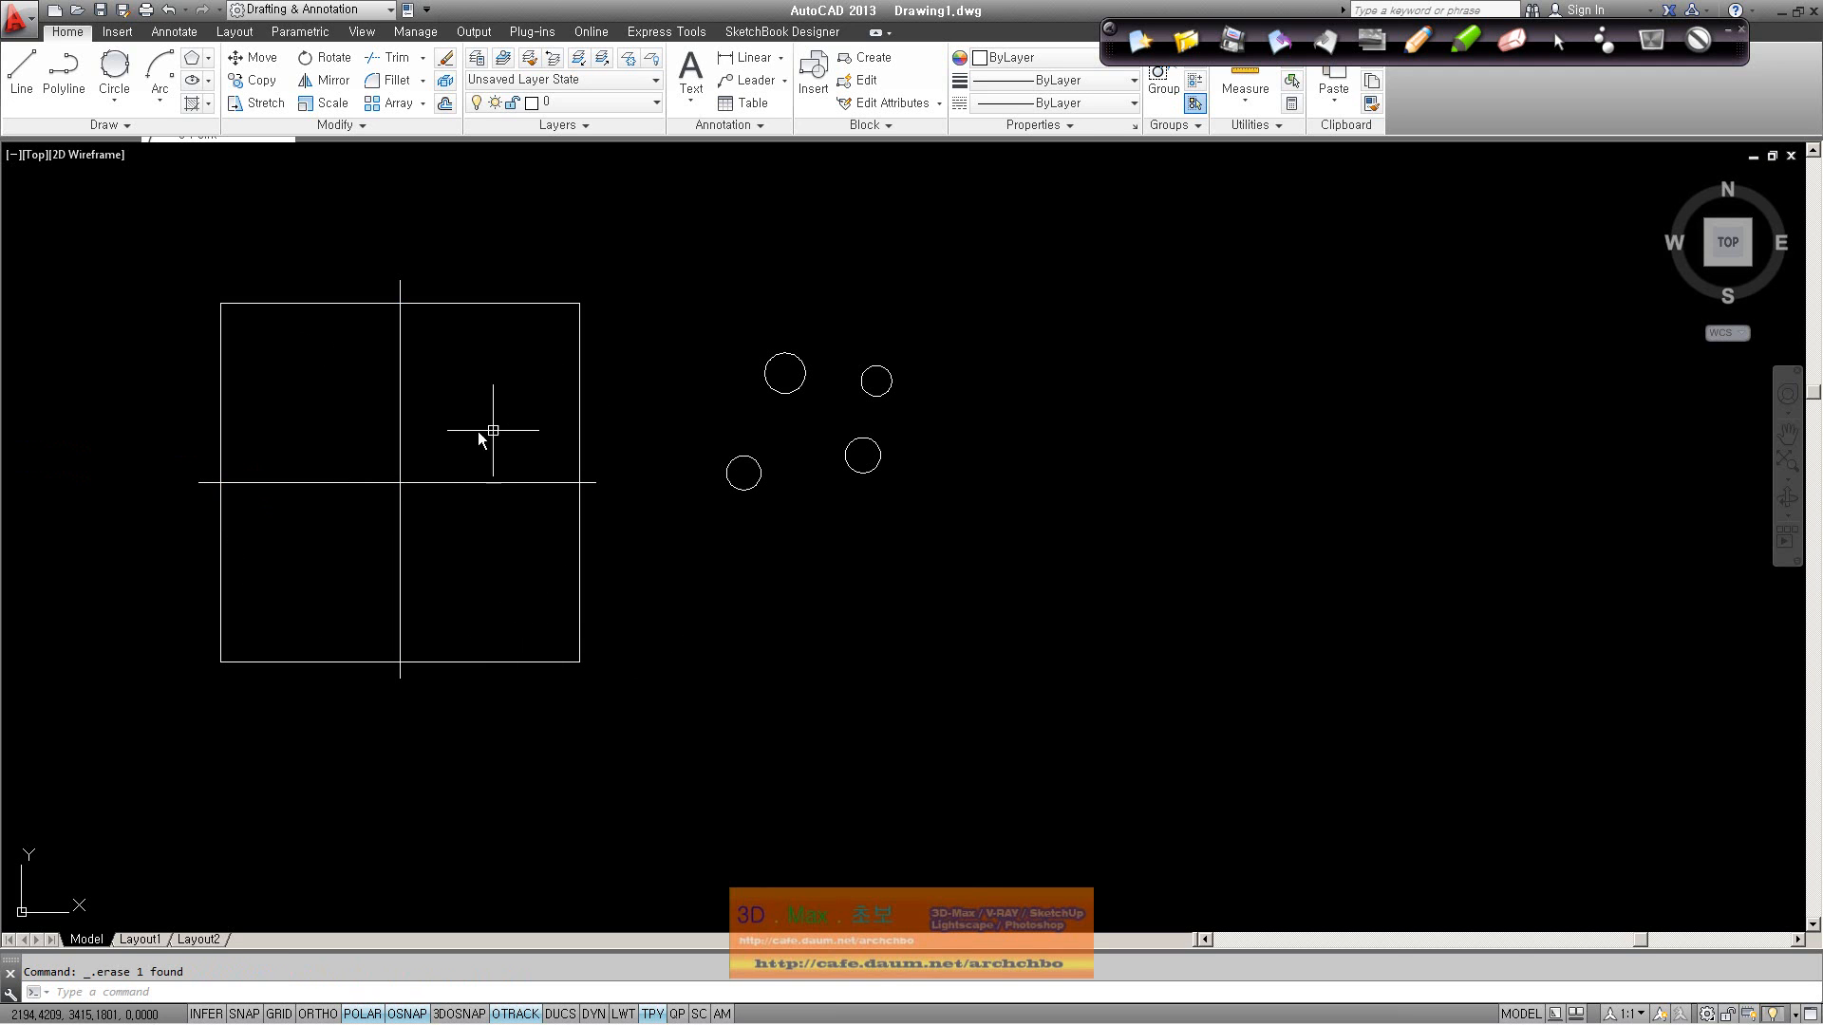
# Step: Draw the left semicircle with Start, Center, End, from the top side's midpoint about the square's centre to the bottom side's midpoint
pyautogui.click(158, 102)
pyautogui.click(226, 178)
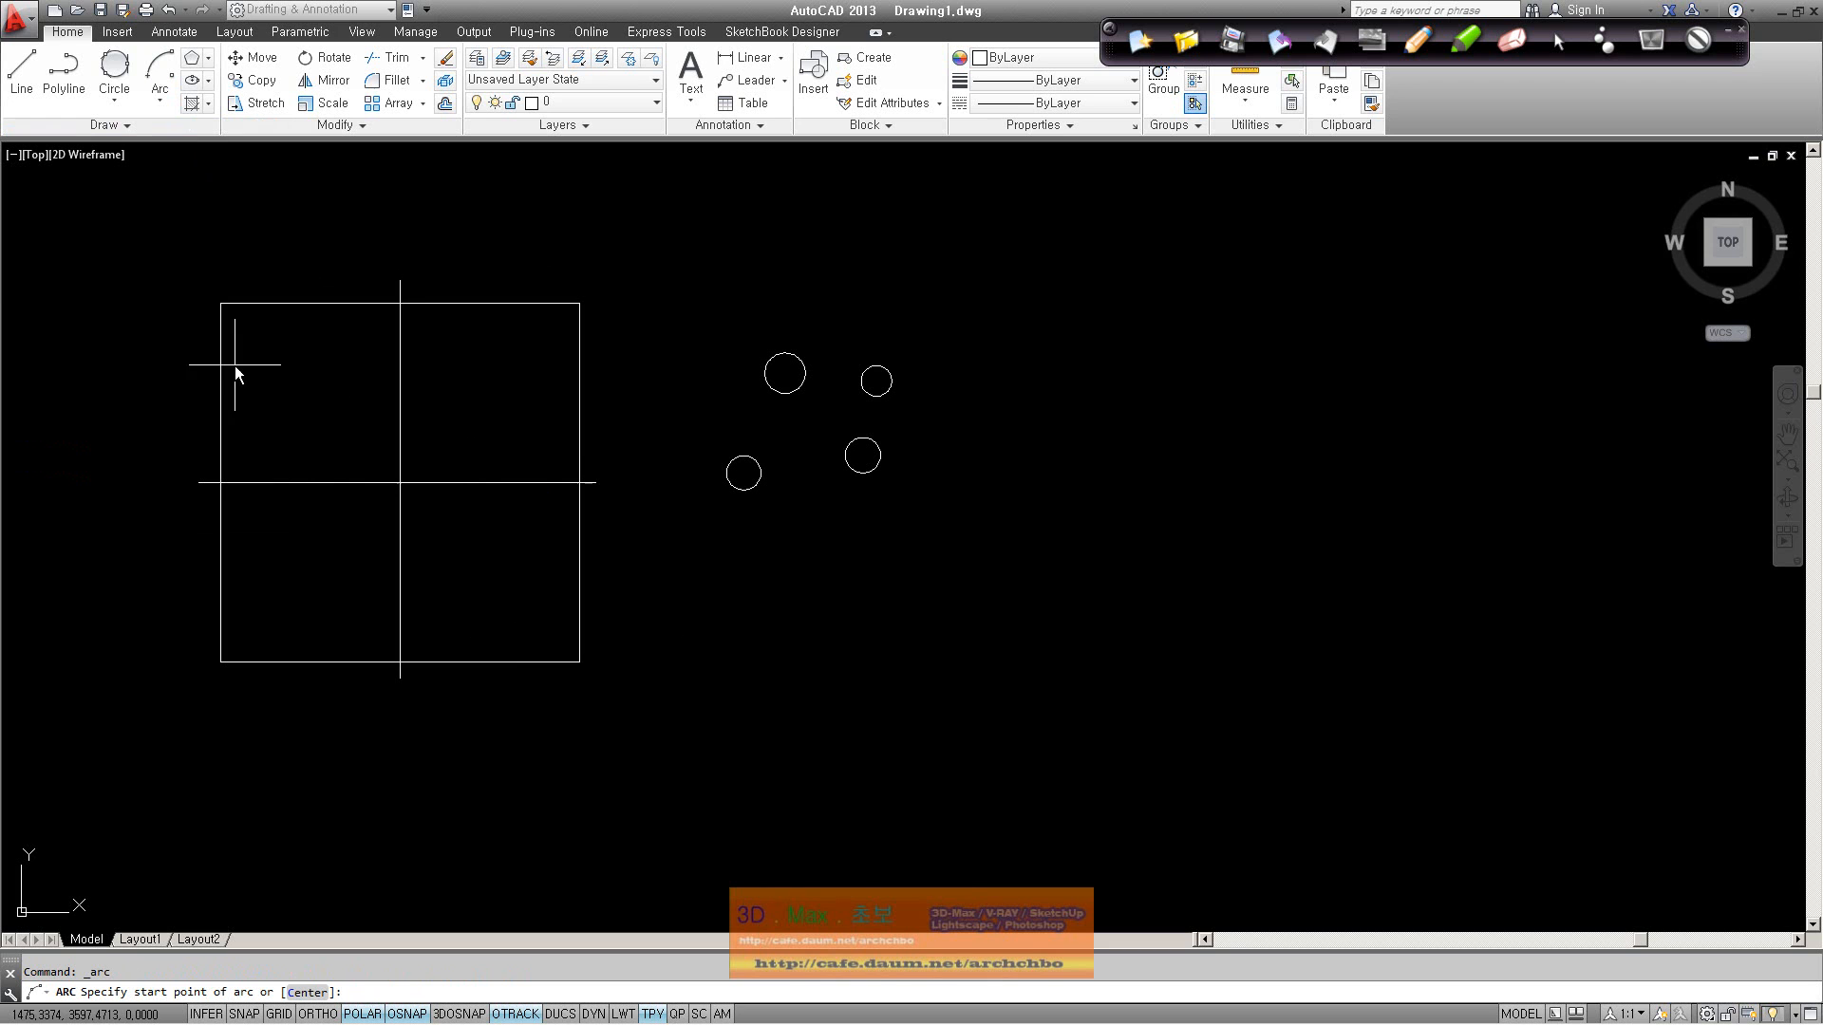
pyautogui.click(399, 304)
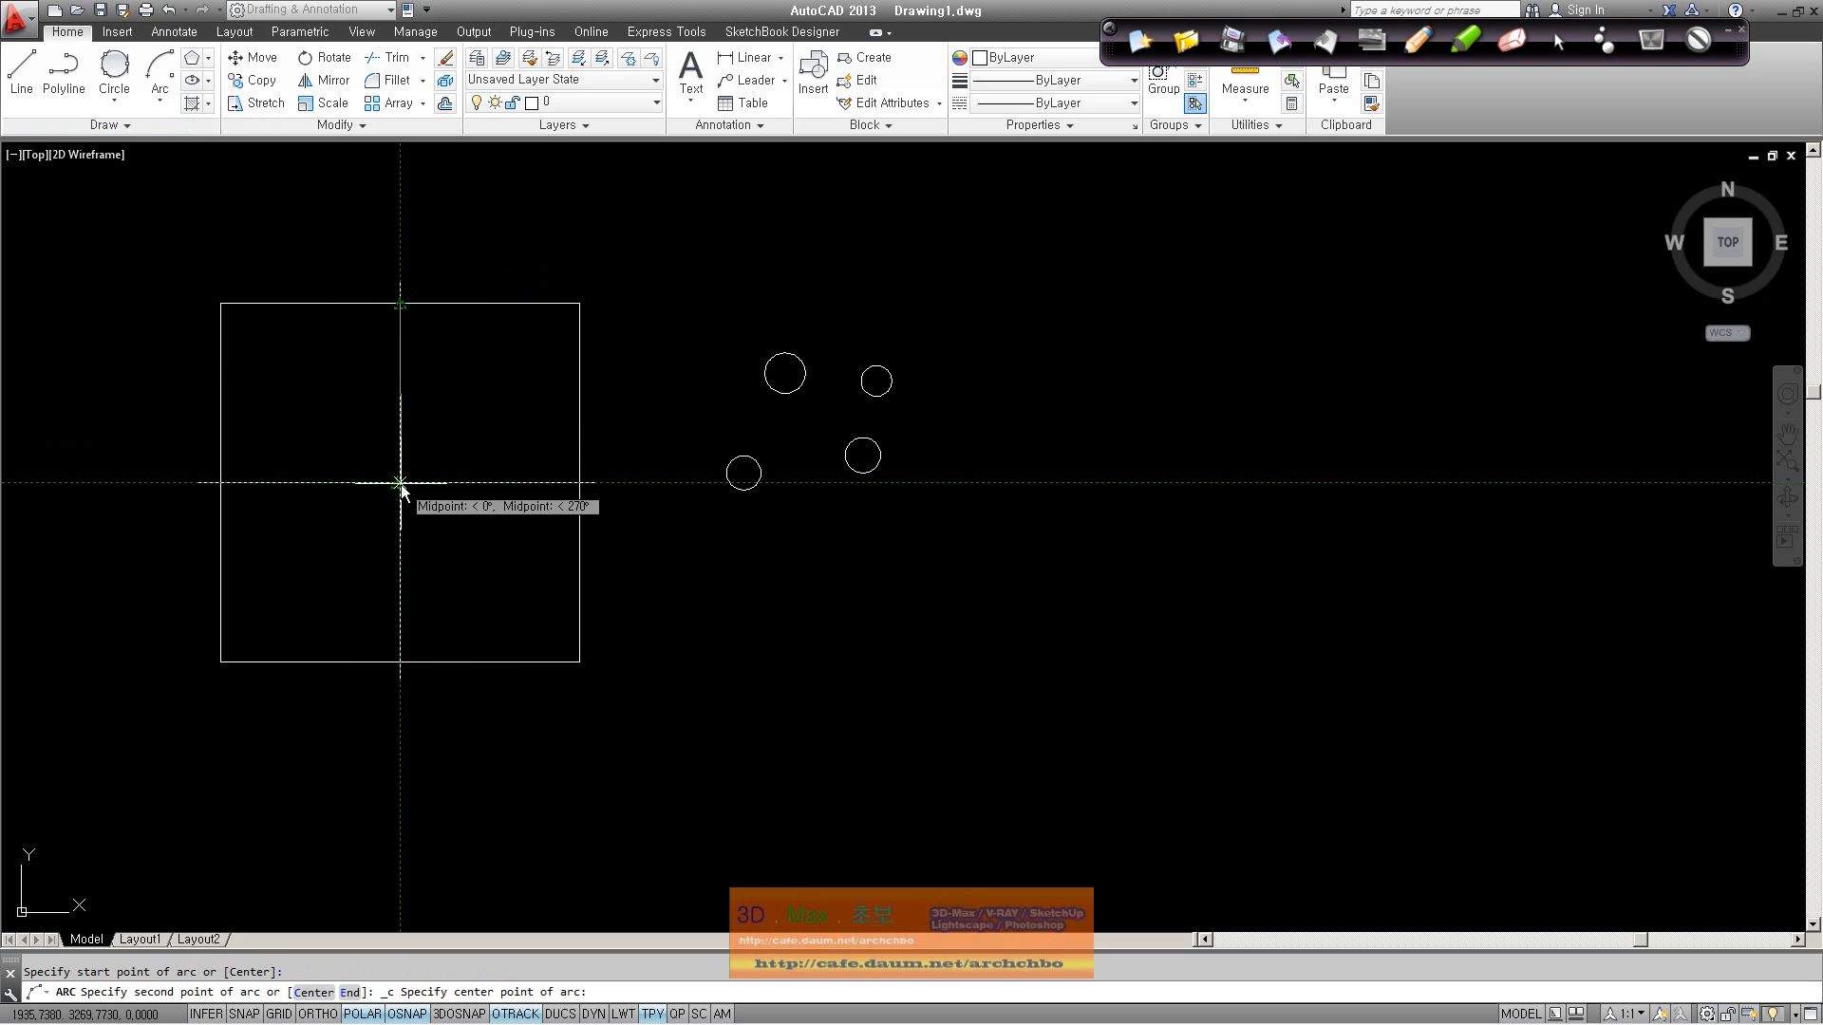
pyautogui.click(398, 482)
pyautogui.click(401, 662)
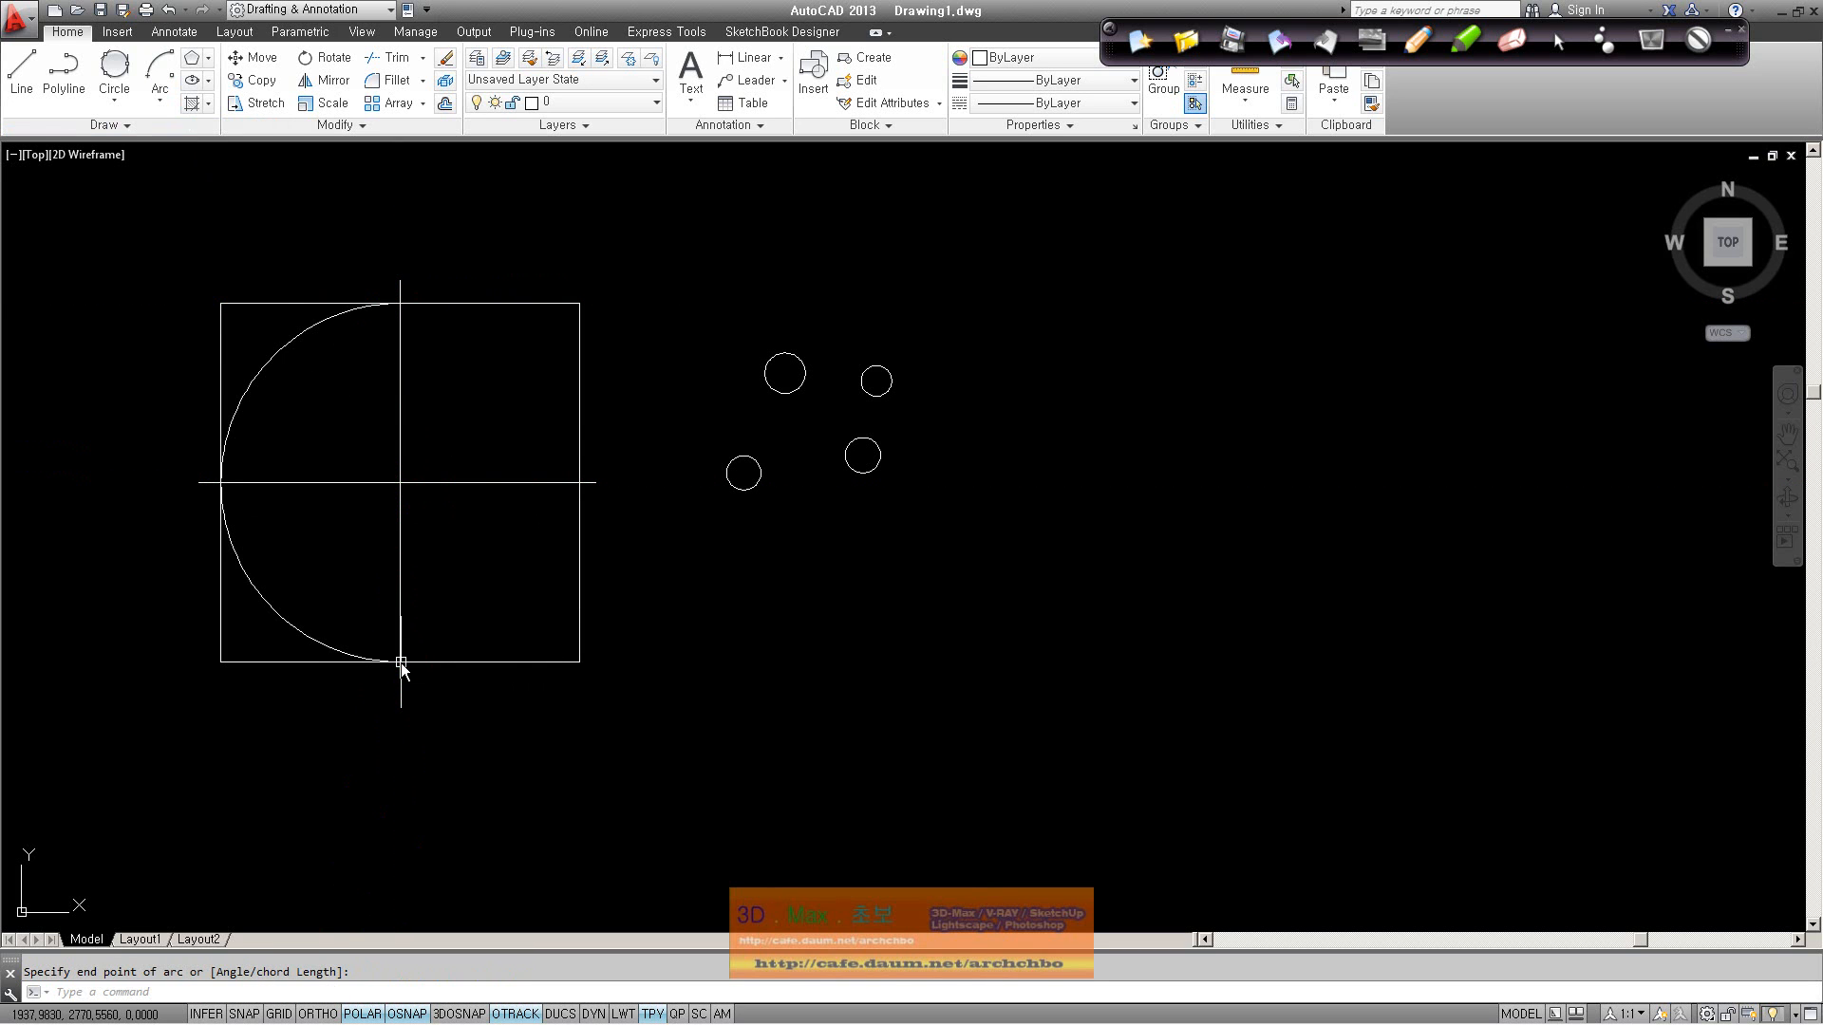
pyautogui.press('Return')
pyautogui.click(400, 662)
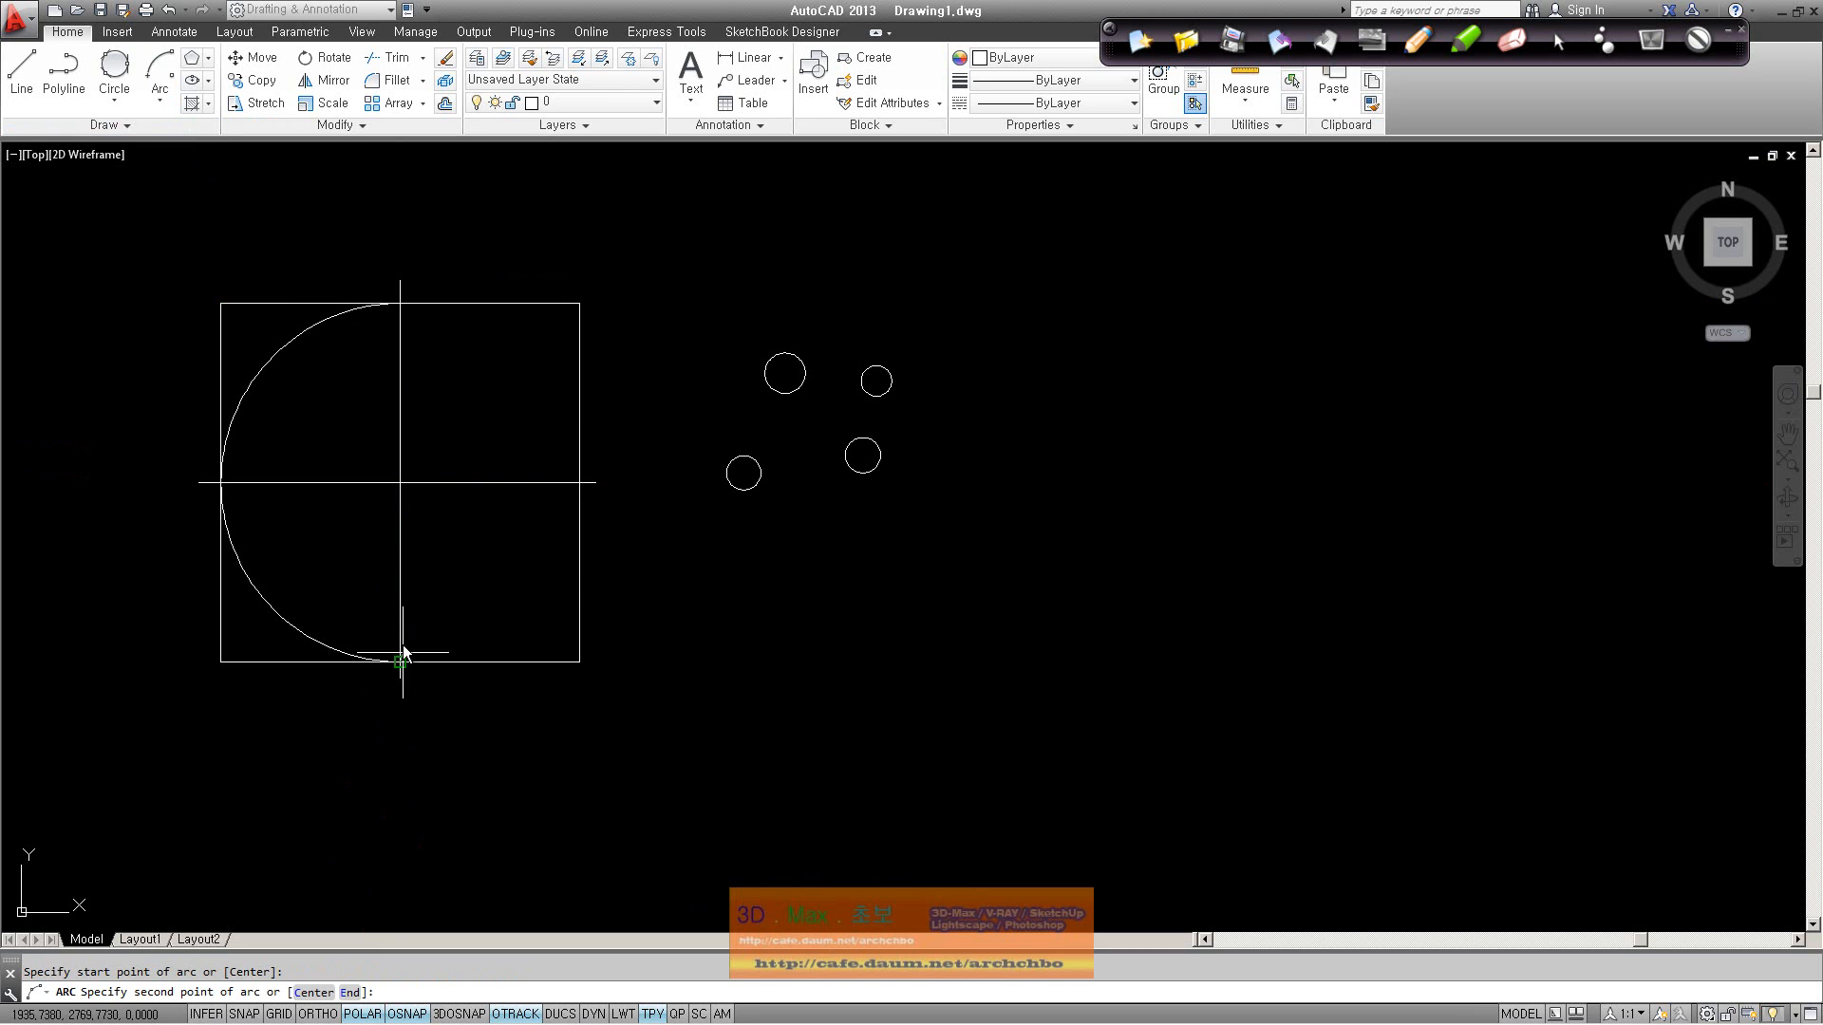
pyautogui.click(400, 485)
pyautogui.click(401, 304)
pyautogui.press('Return')
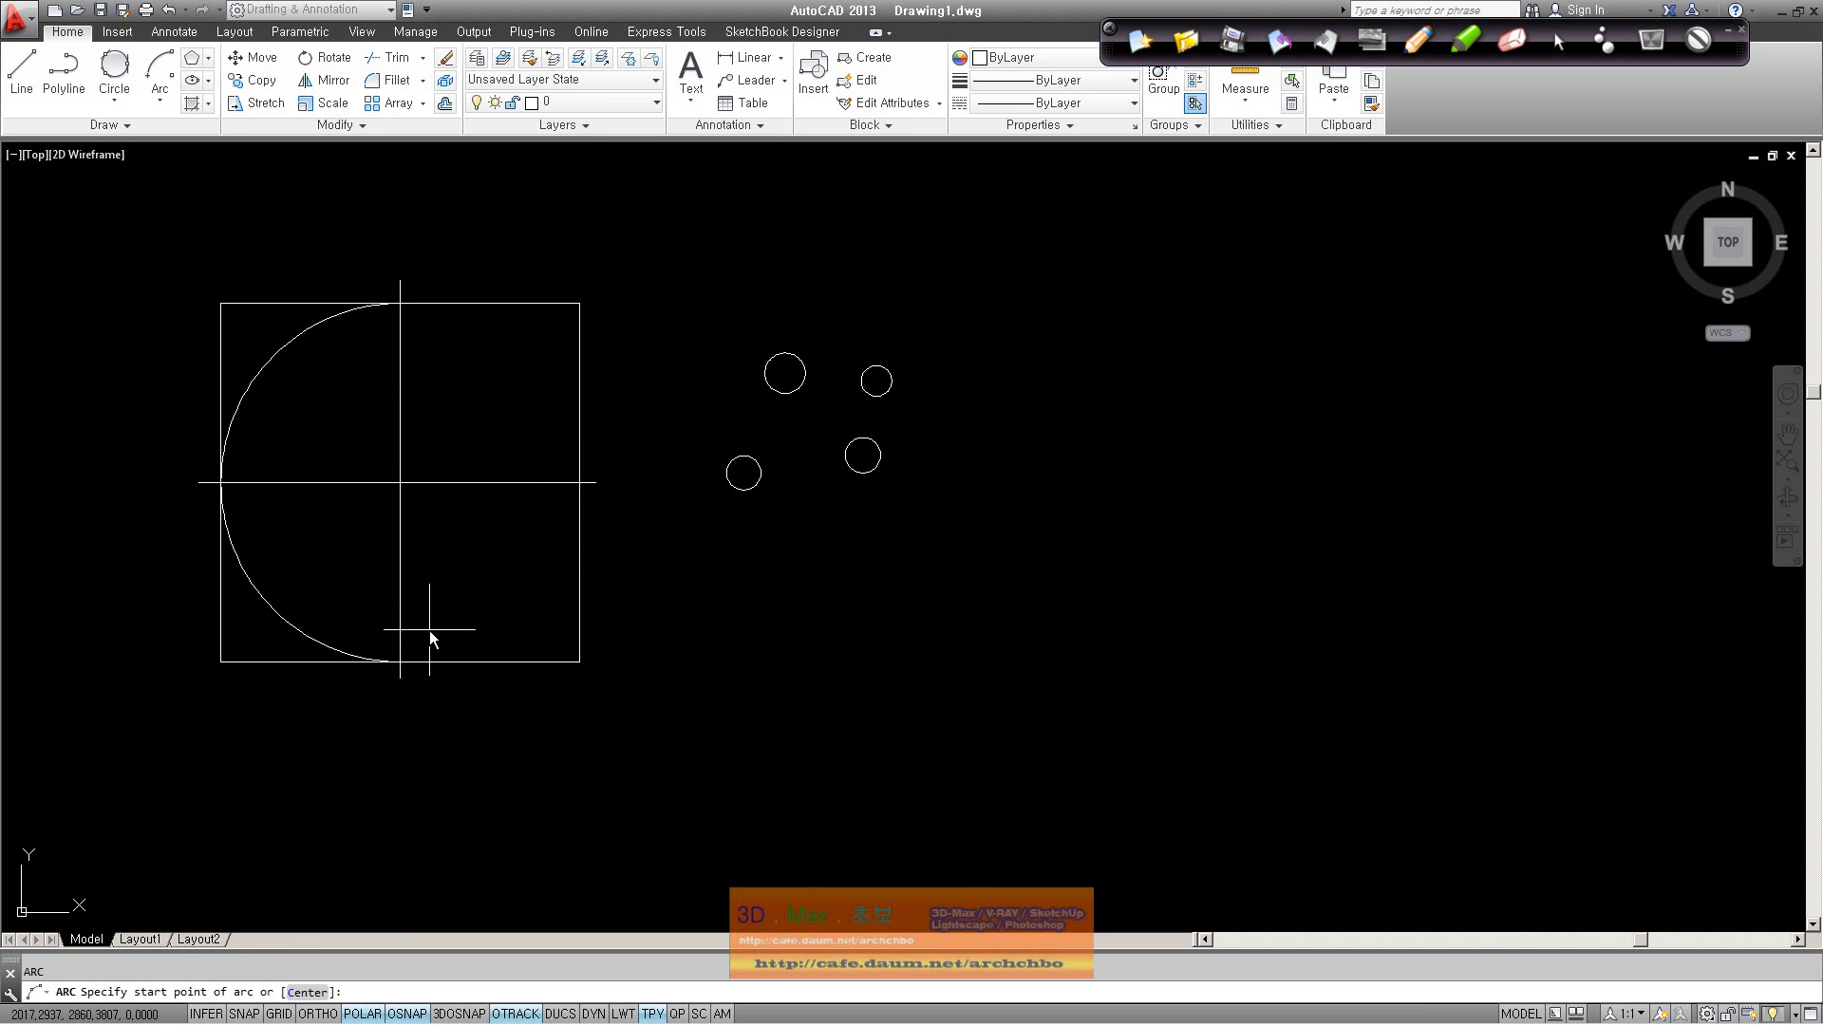
pyautogui.press('Return')
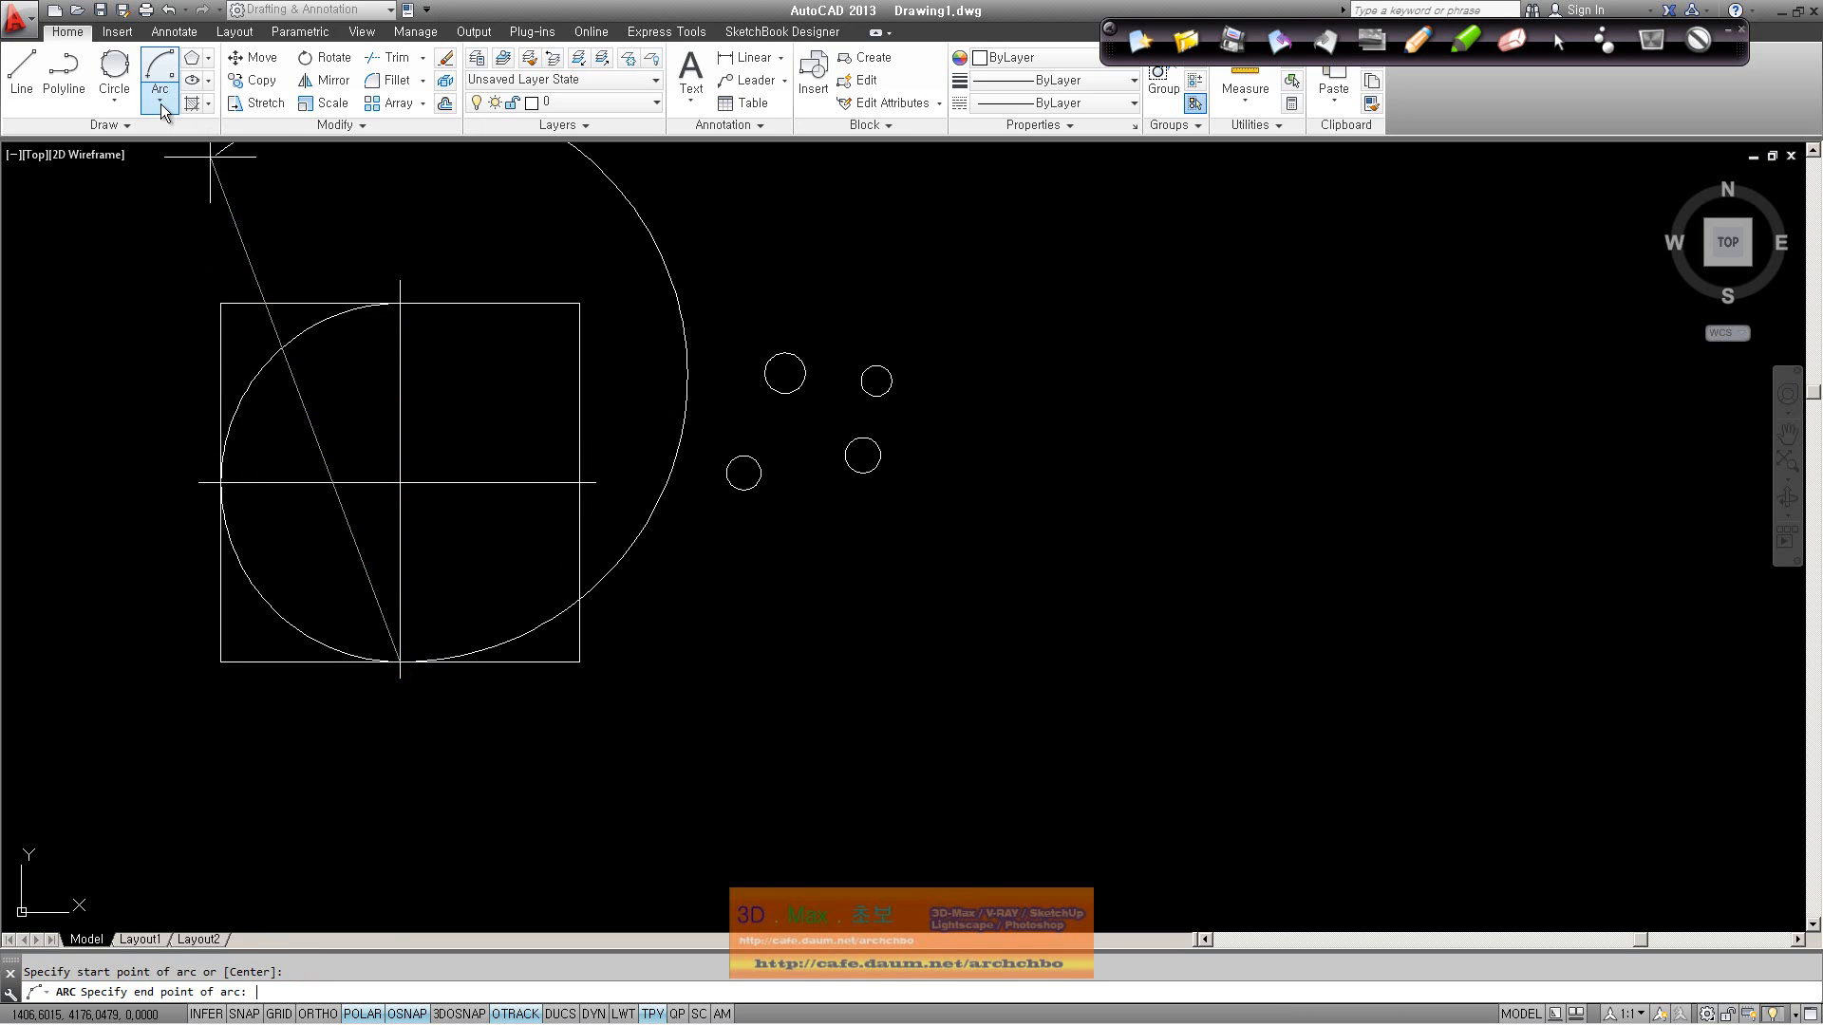
# Step: Draw the right semicircle with Start, Center, End, from the bottom side's midpoint about the square's centre to the top side's midpoint
pyautogui.click(160, 103)
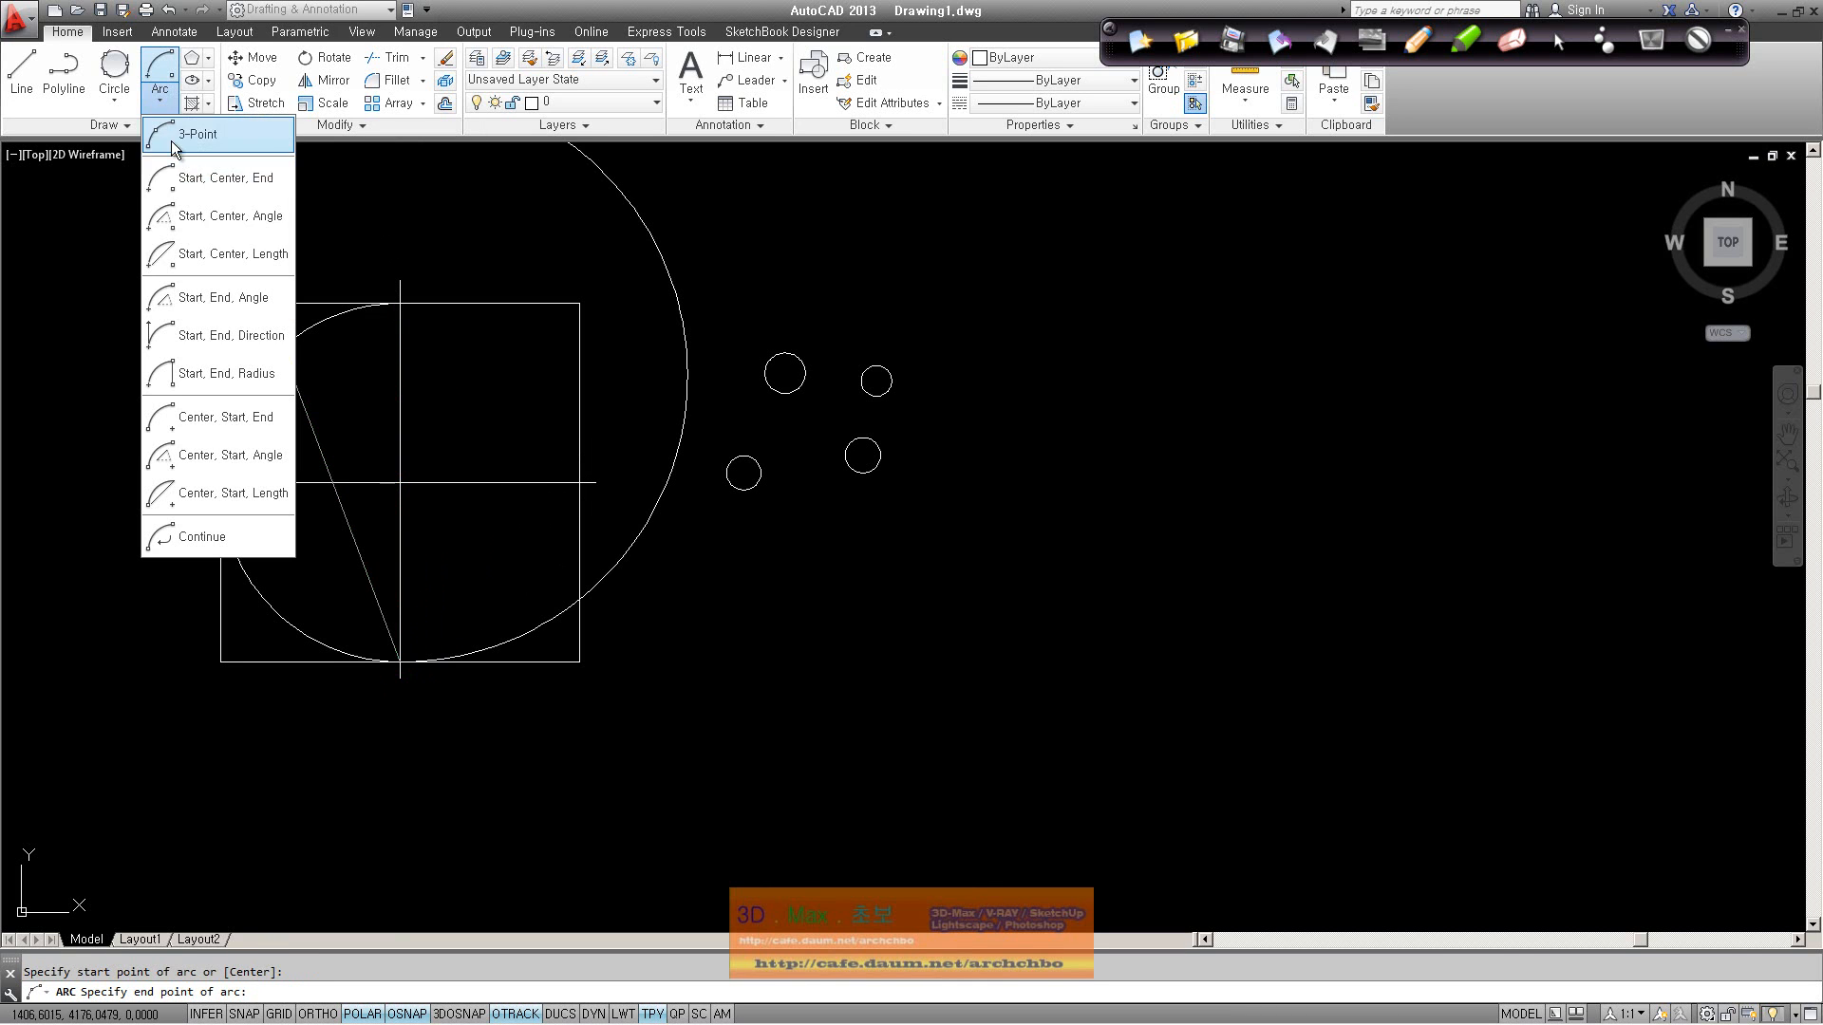
pyautogui.click(249, 178)
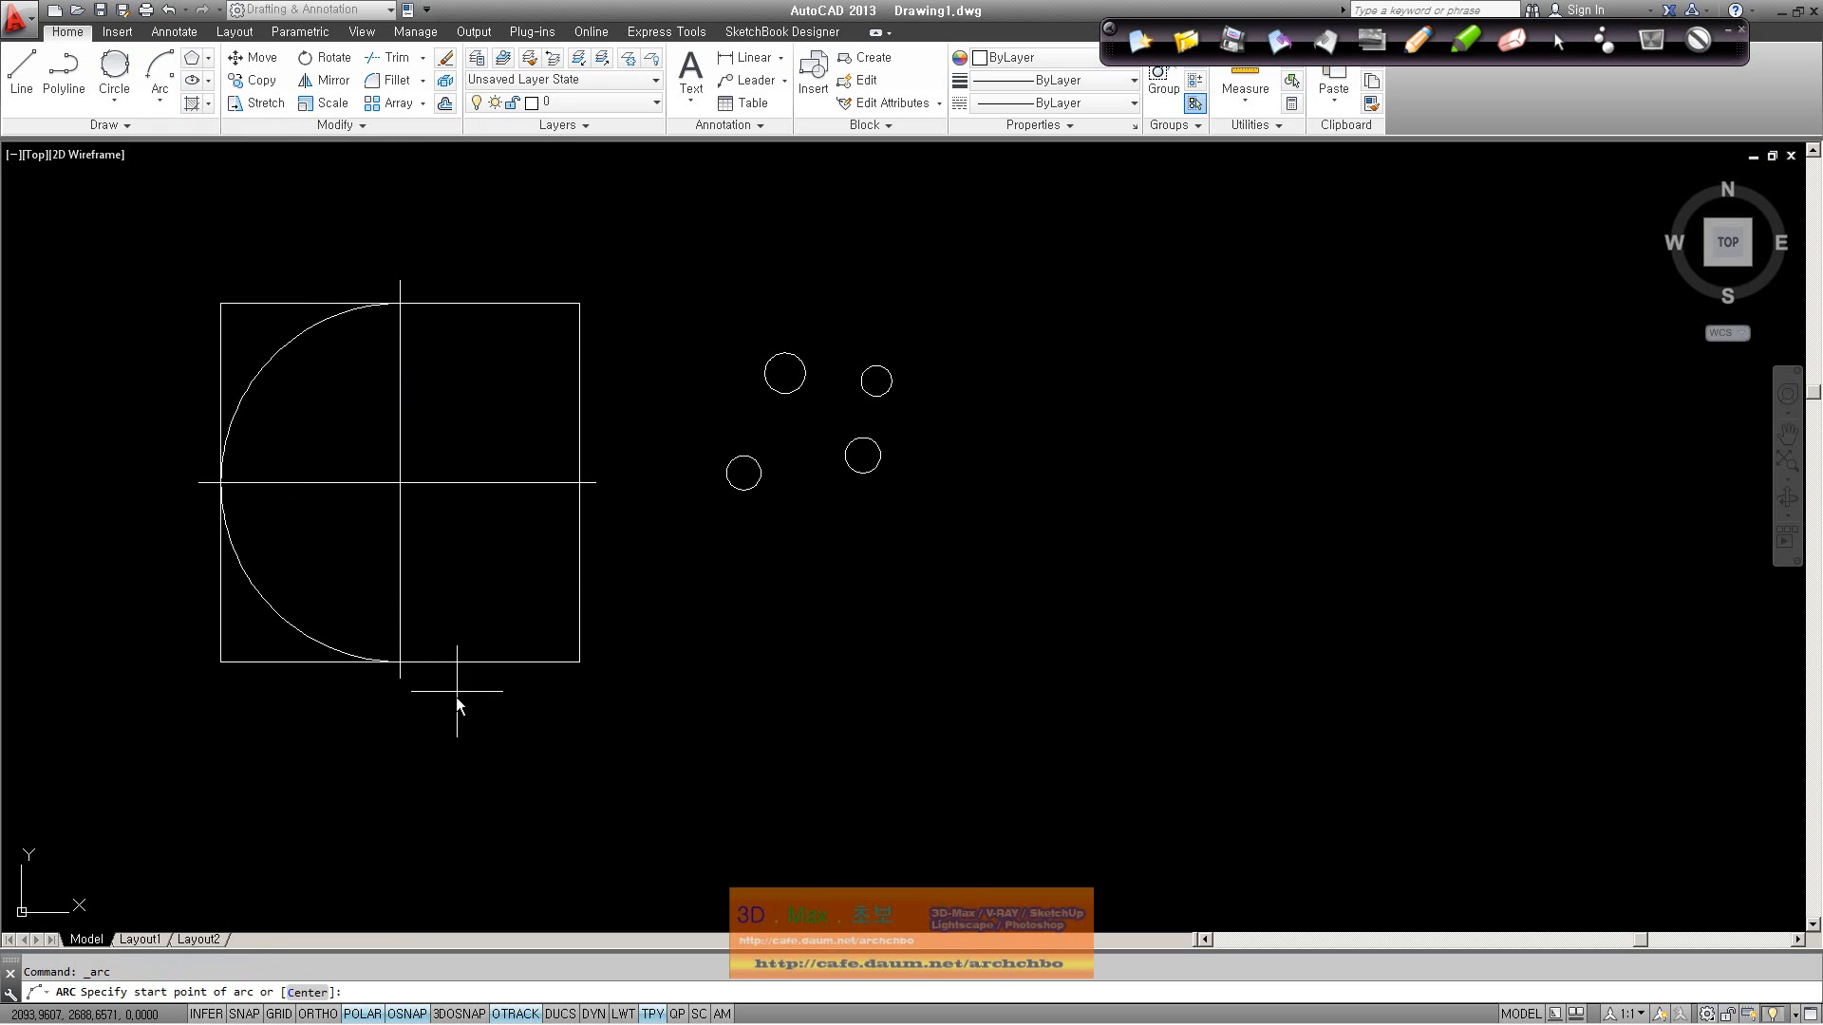
pyautogui.click(401, 663)
pyautogui.click(400, 482)
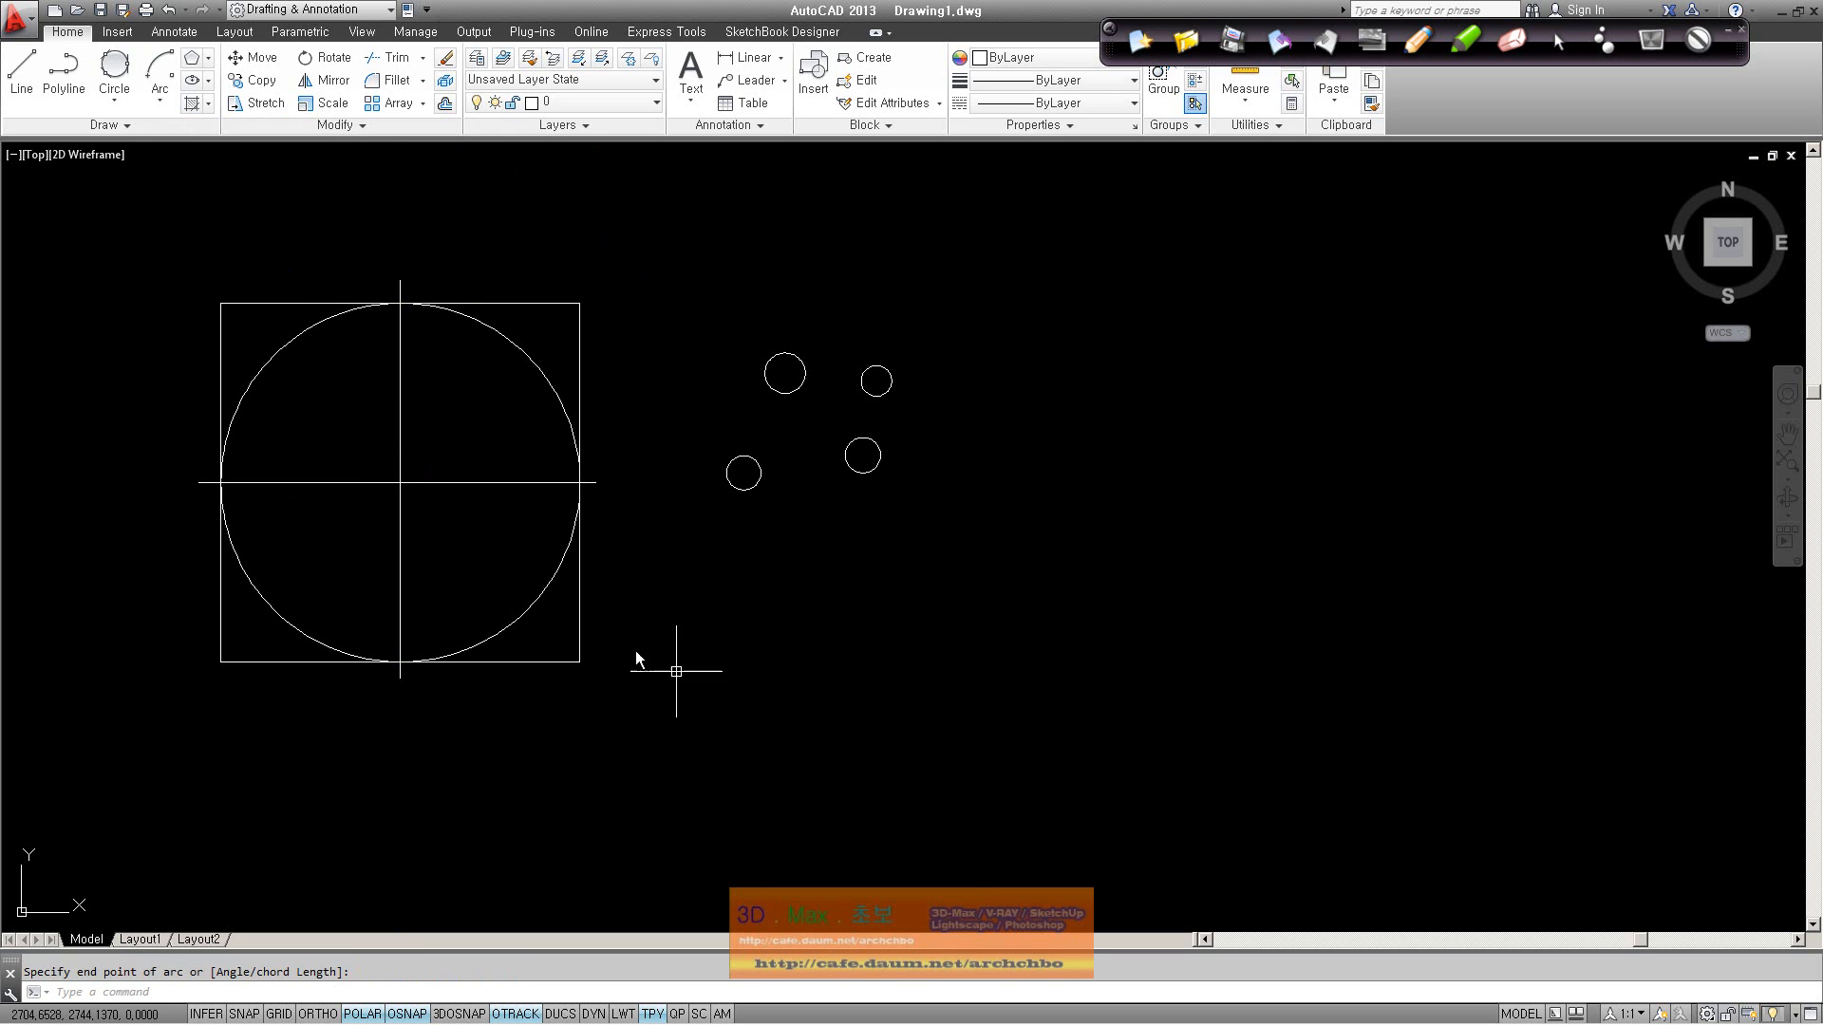
# Step: Erase the right and left semicircular arcs inside the square
pyautogui.press('Escape')
pyautogui.click(517, 618)
pyautogui.press('Delete')
pyautogui.click(338, 636)
pyautogui.press('Delete')
# Step: Draw the lower semicircle with Start, Center, Angle, from the left side's midpoint about the square's centre with a 180° included angle
pyautogui.click(167, 100)
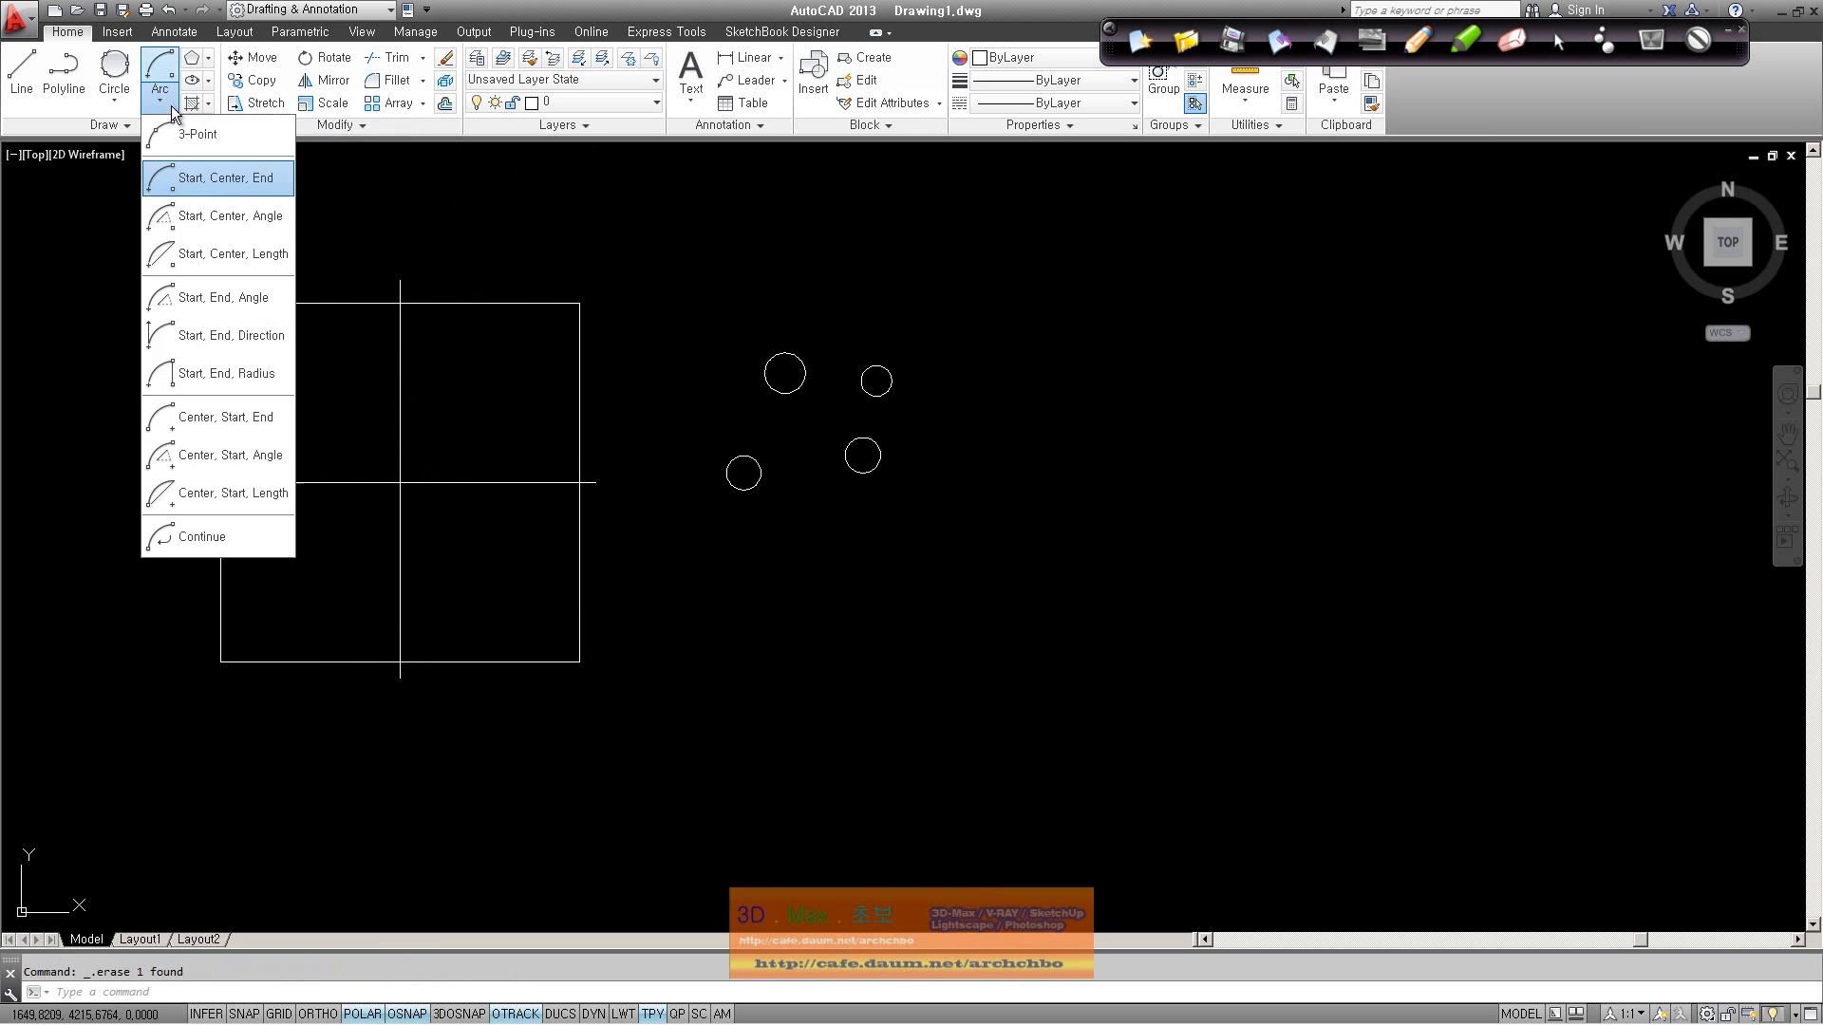
pyautogui.click(172, 255)
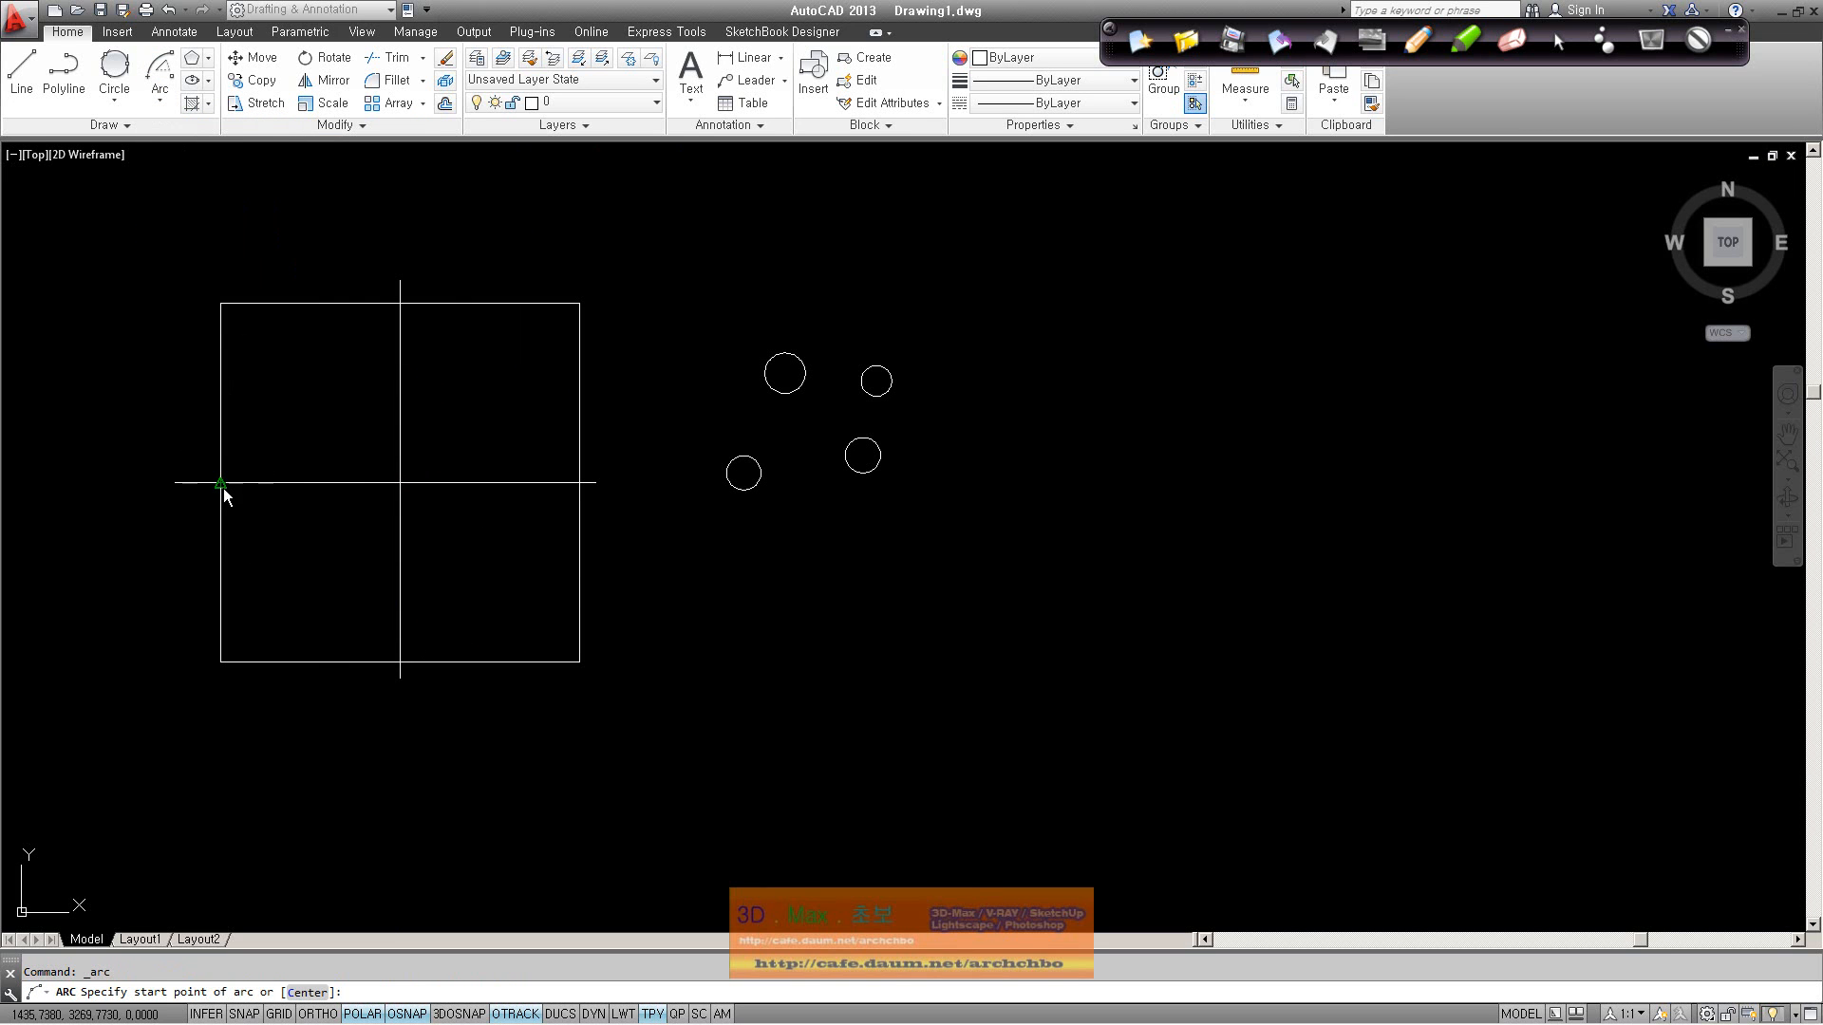
pyautogui.click(224, 488)
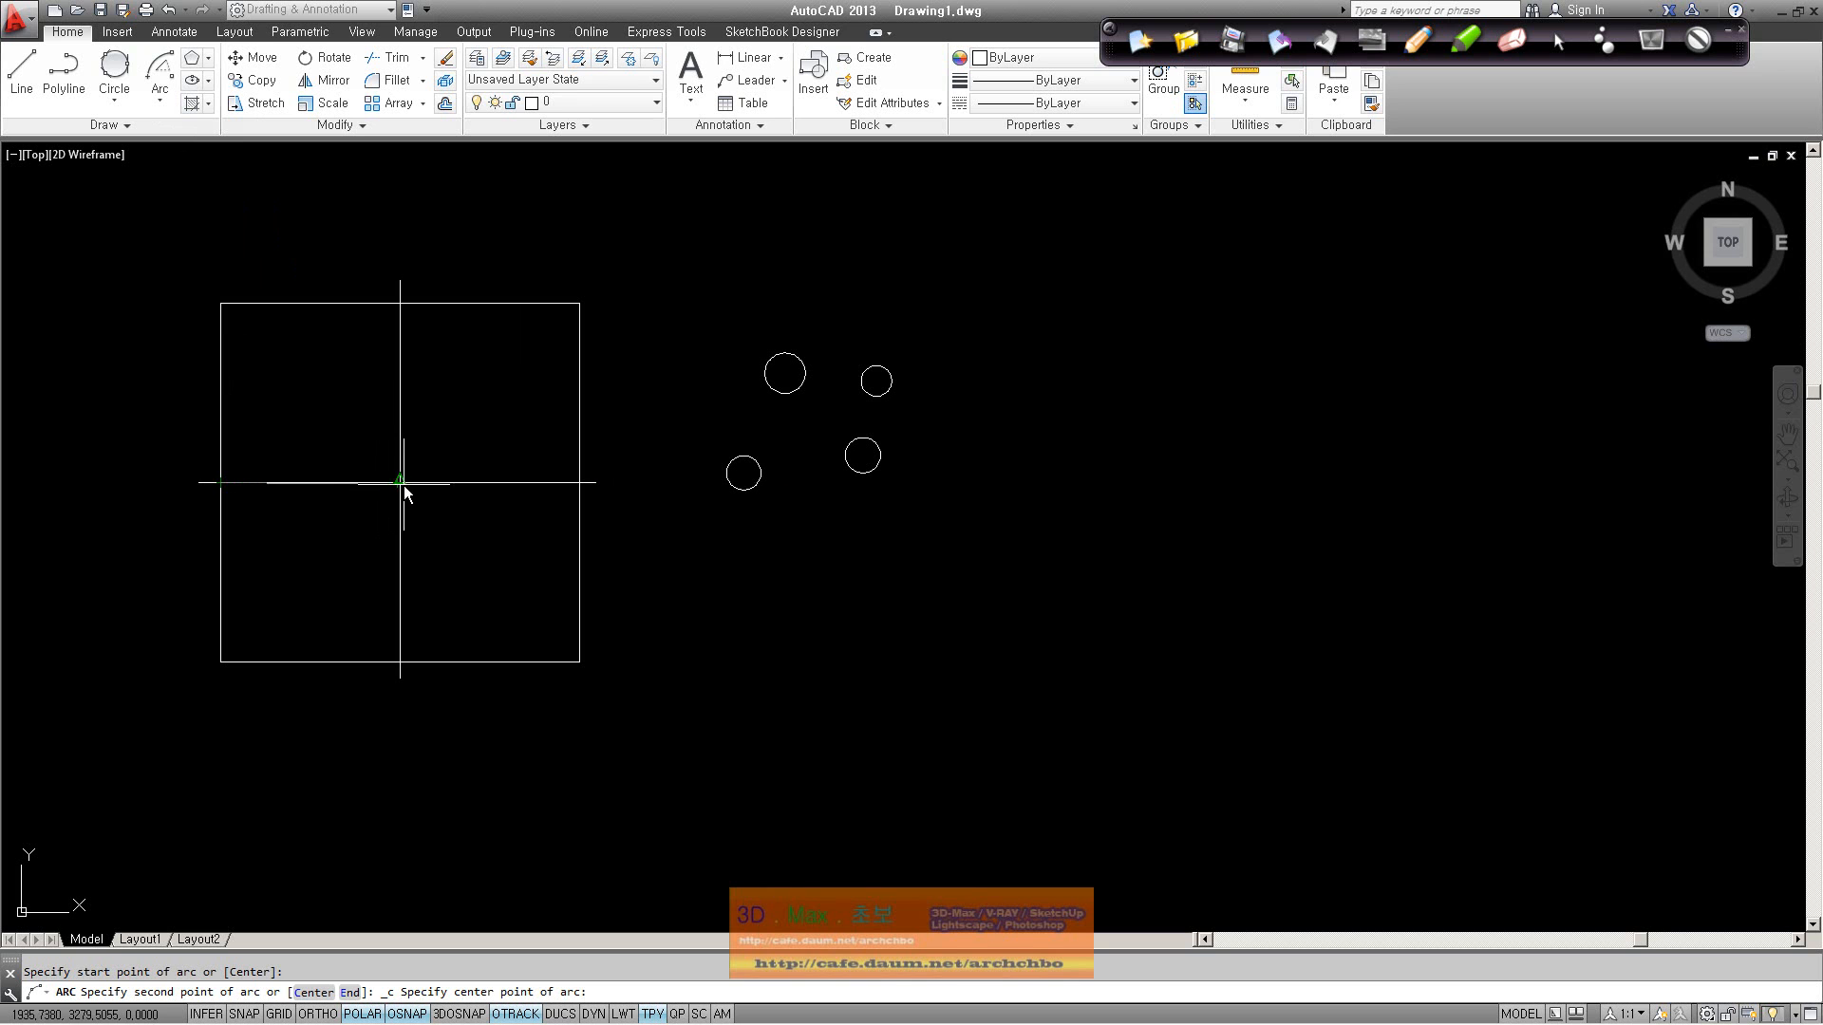
pyautogui.click(400, 482)
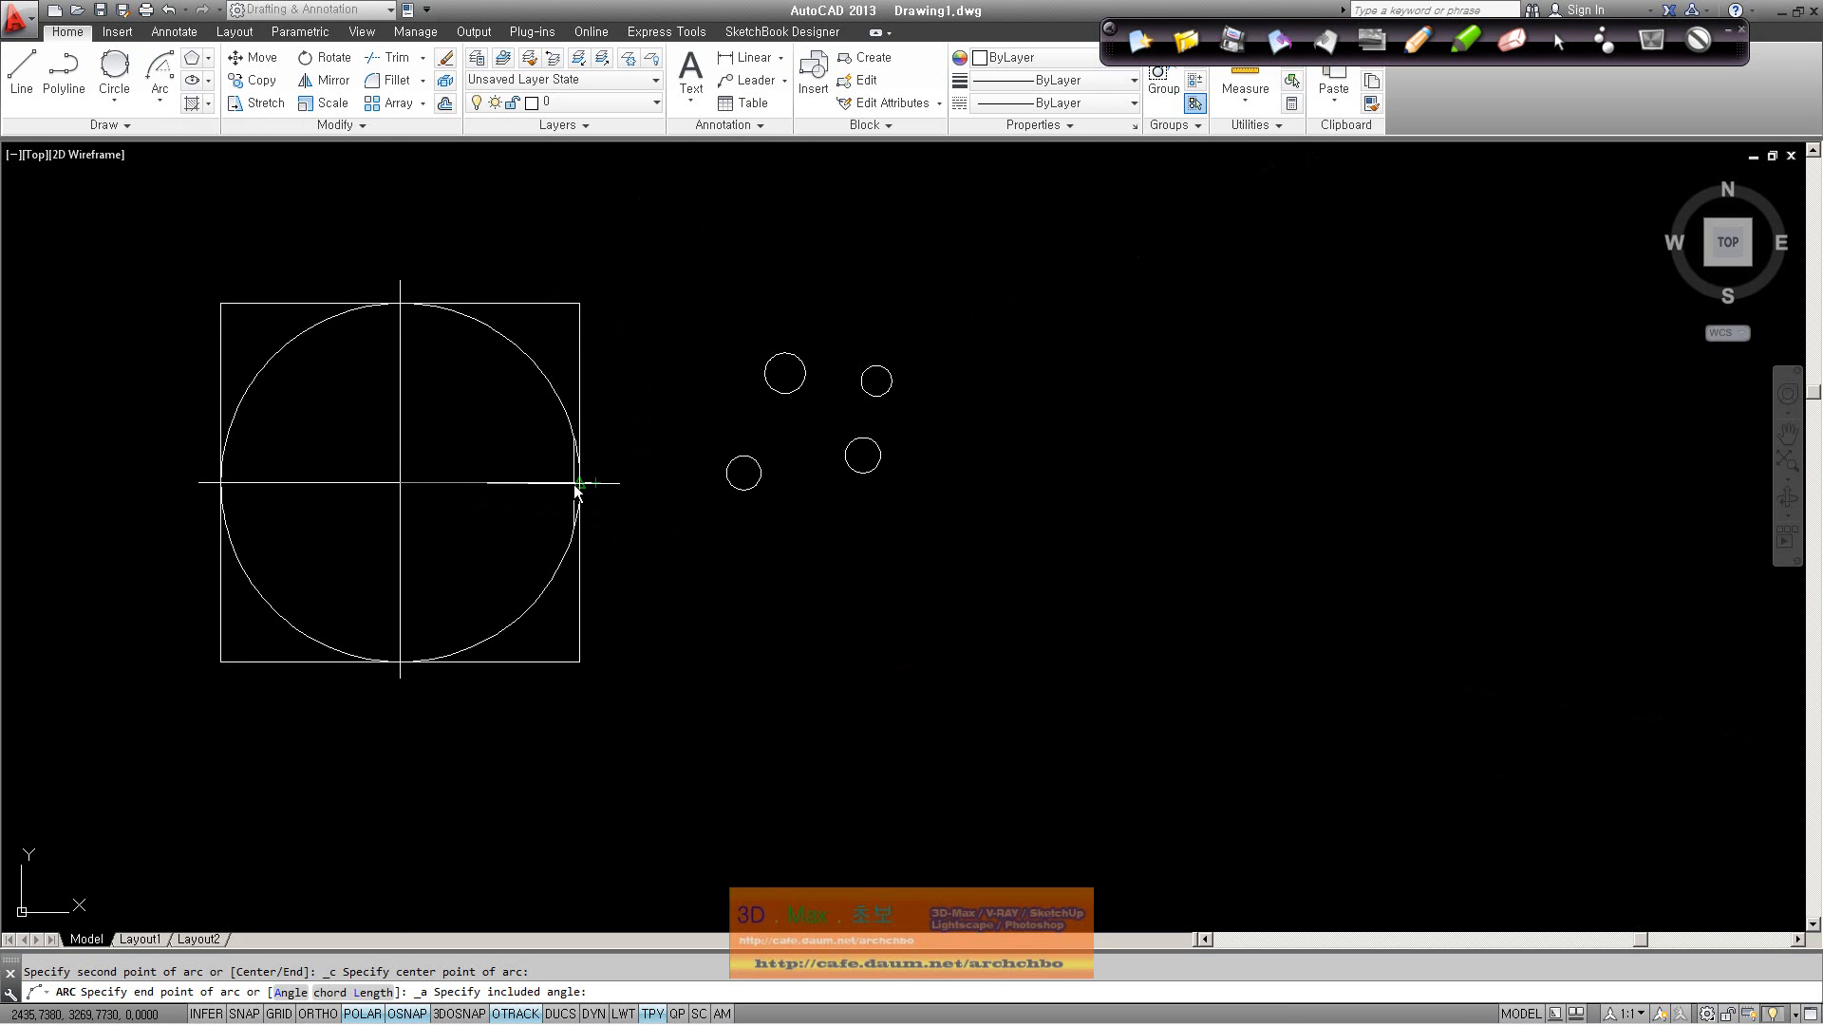
pyautogui.write('180')
pyautogui.press('Return')
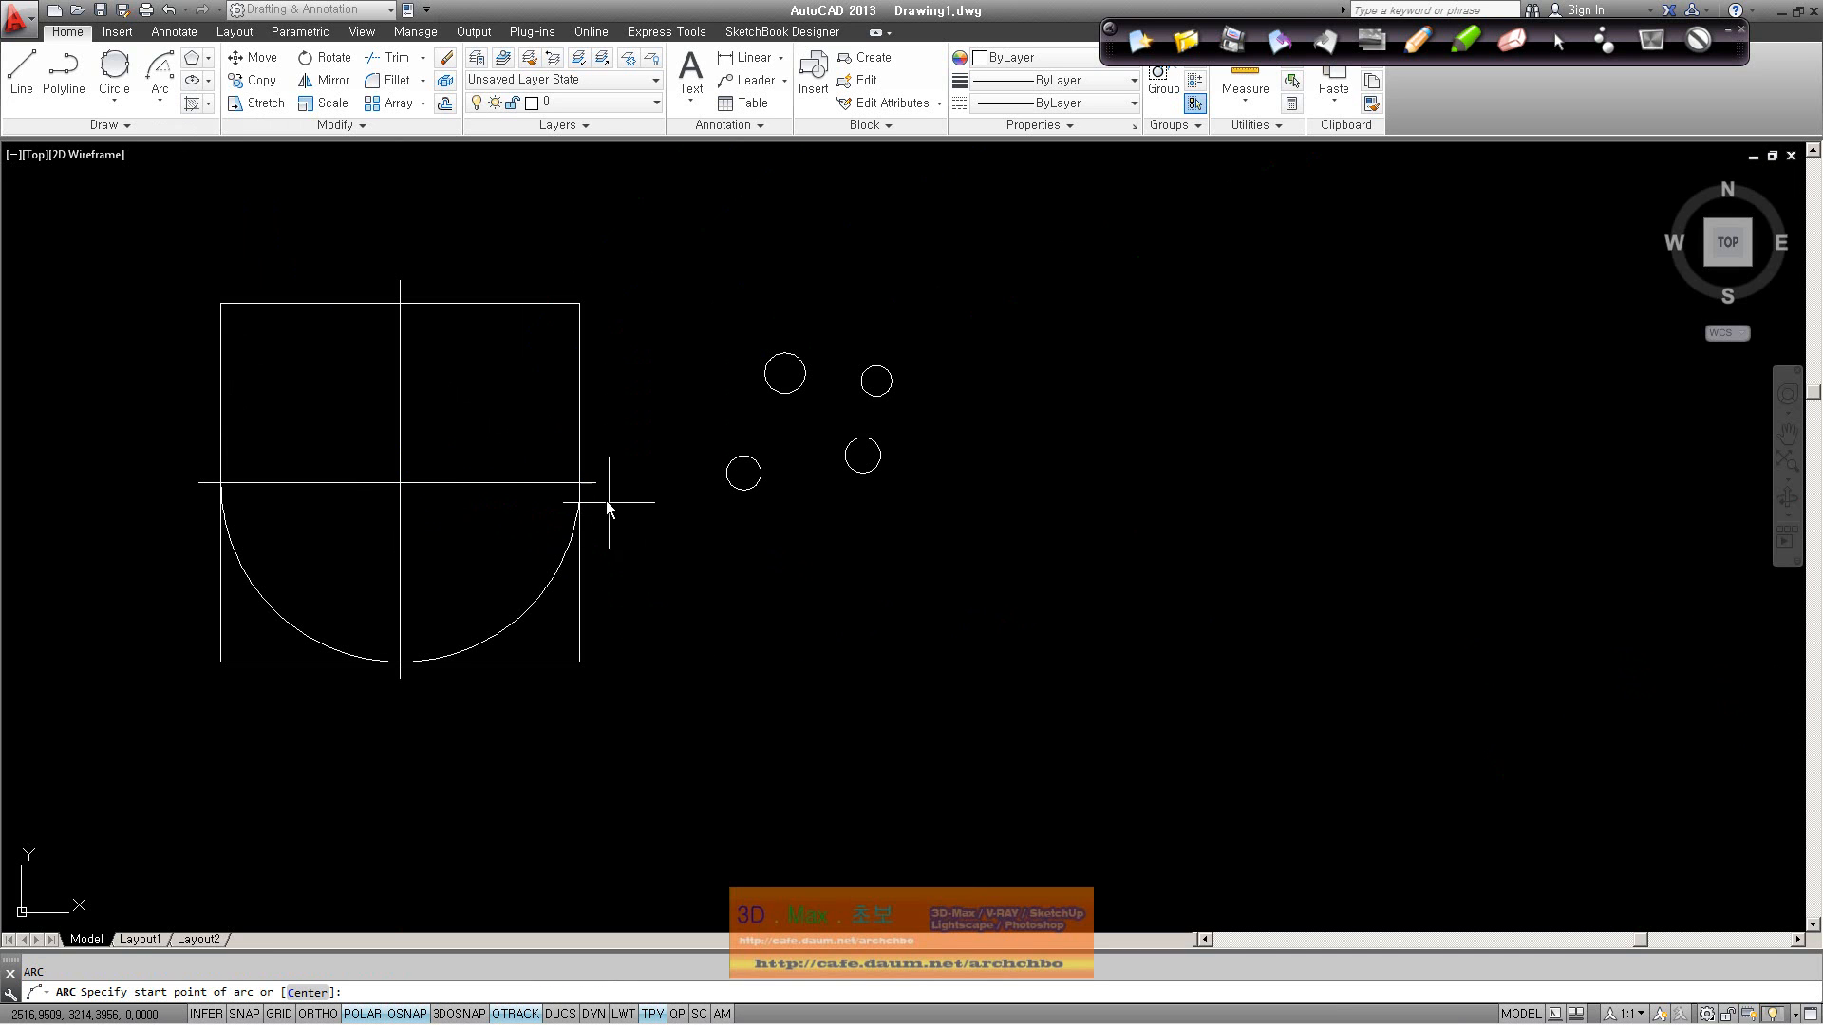
pyautogui.click(159, 69)
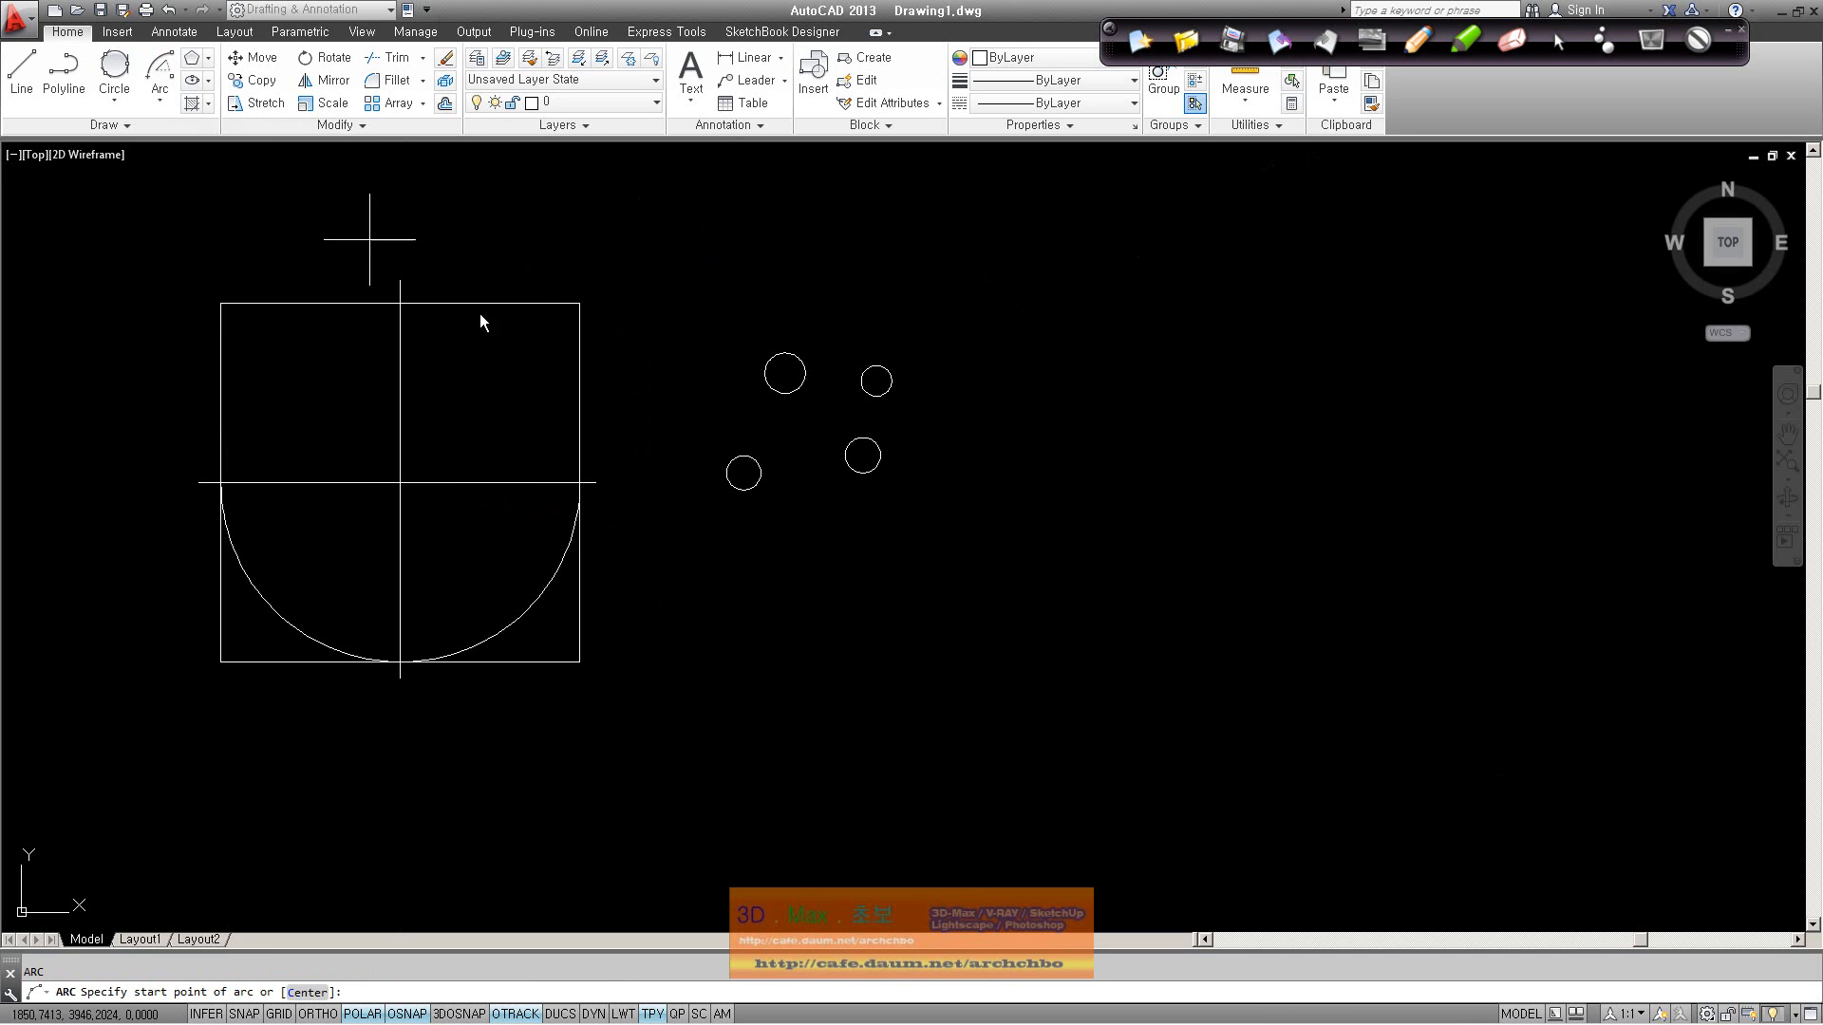
pyautogui.click(579, 483)
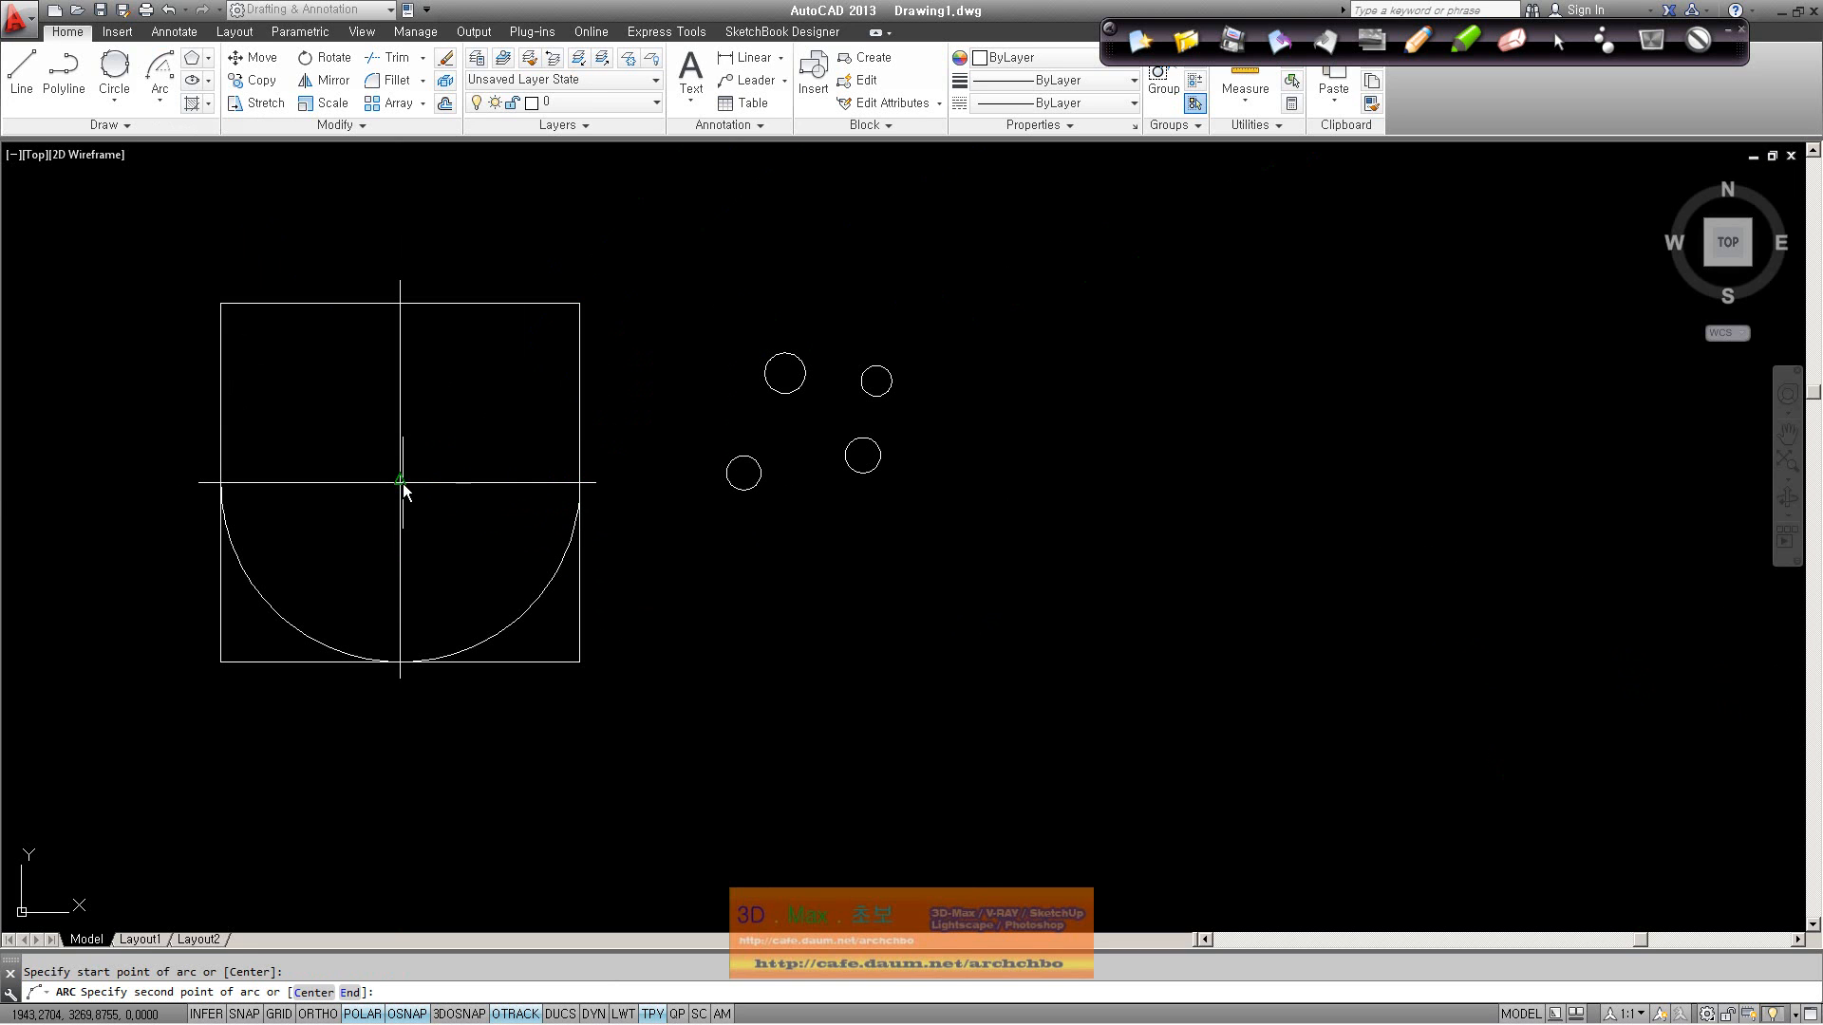
pyautogui.click(400, 482)
pyautogui.press('Escape')
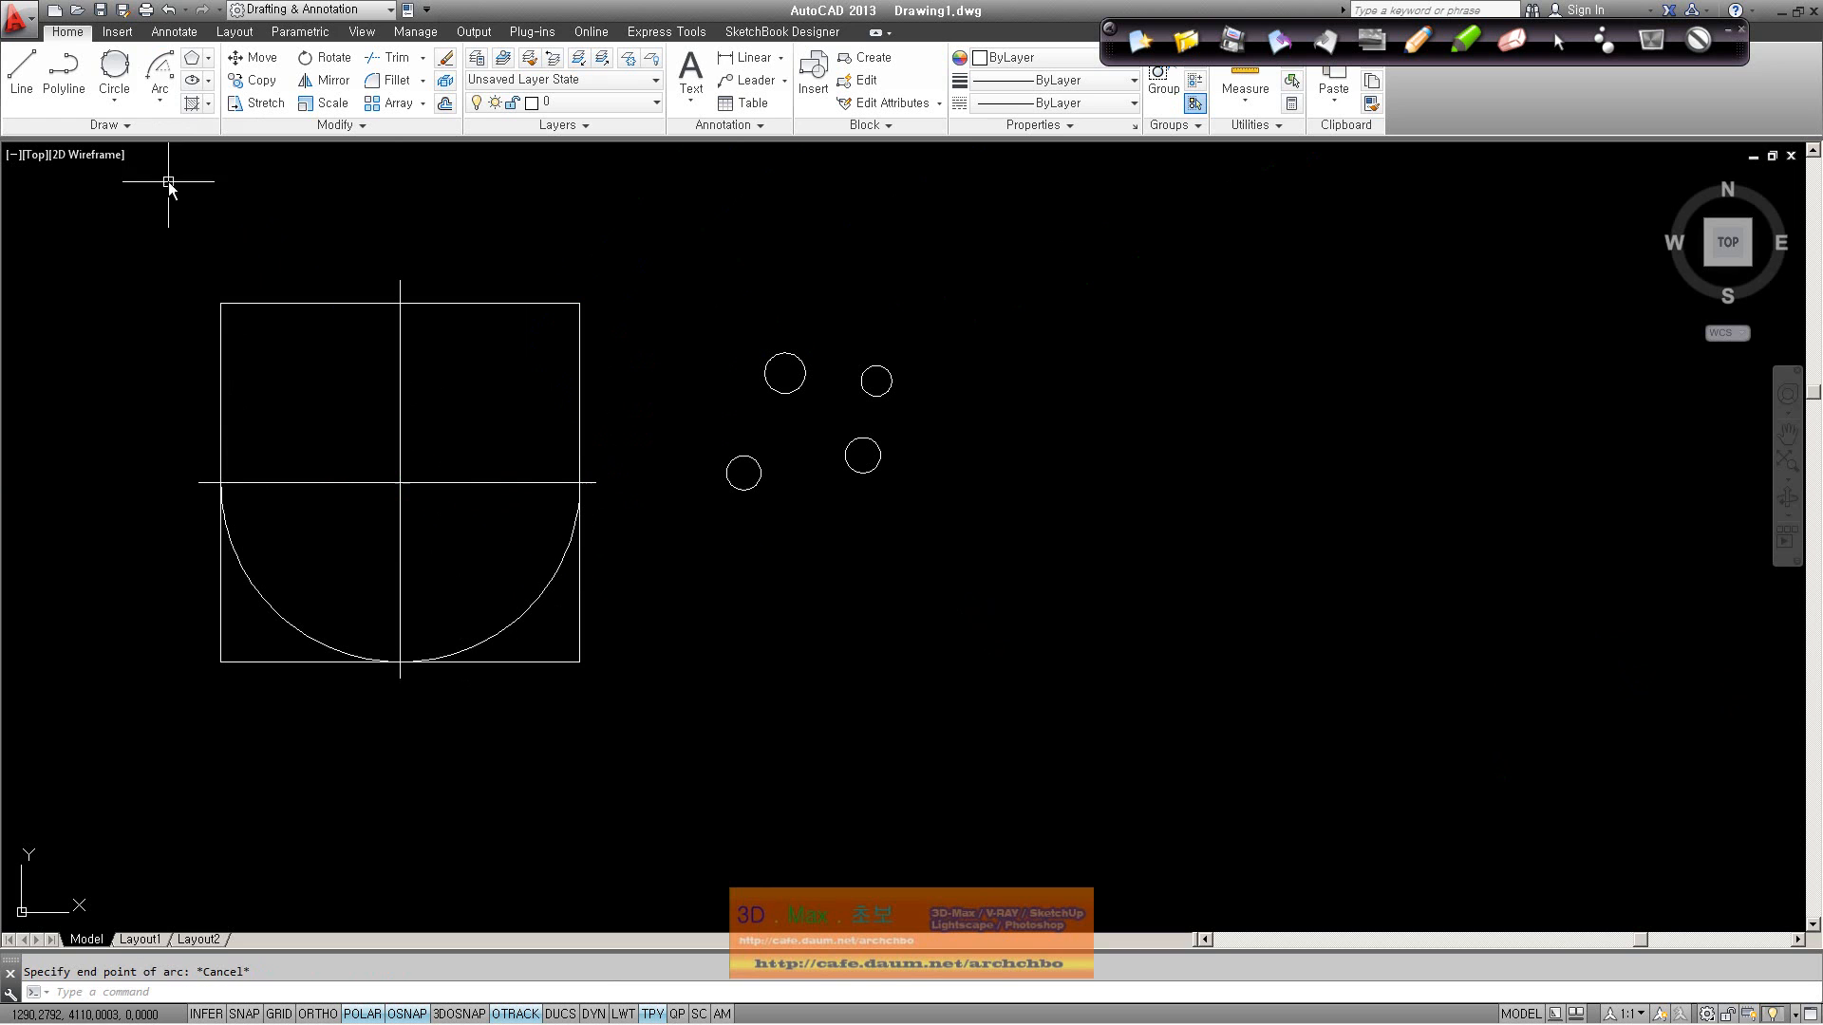
# Step: Draw the upper semicircle with Start, Center, Angle, from the right side's midpoint about the square's centre with a 180° included angle
pyautogui.click(161, 104)
pyautogui.click(270, 241)
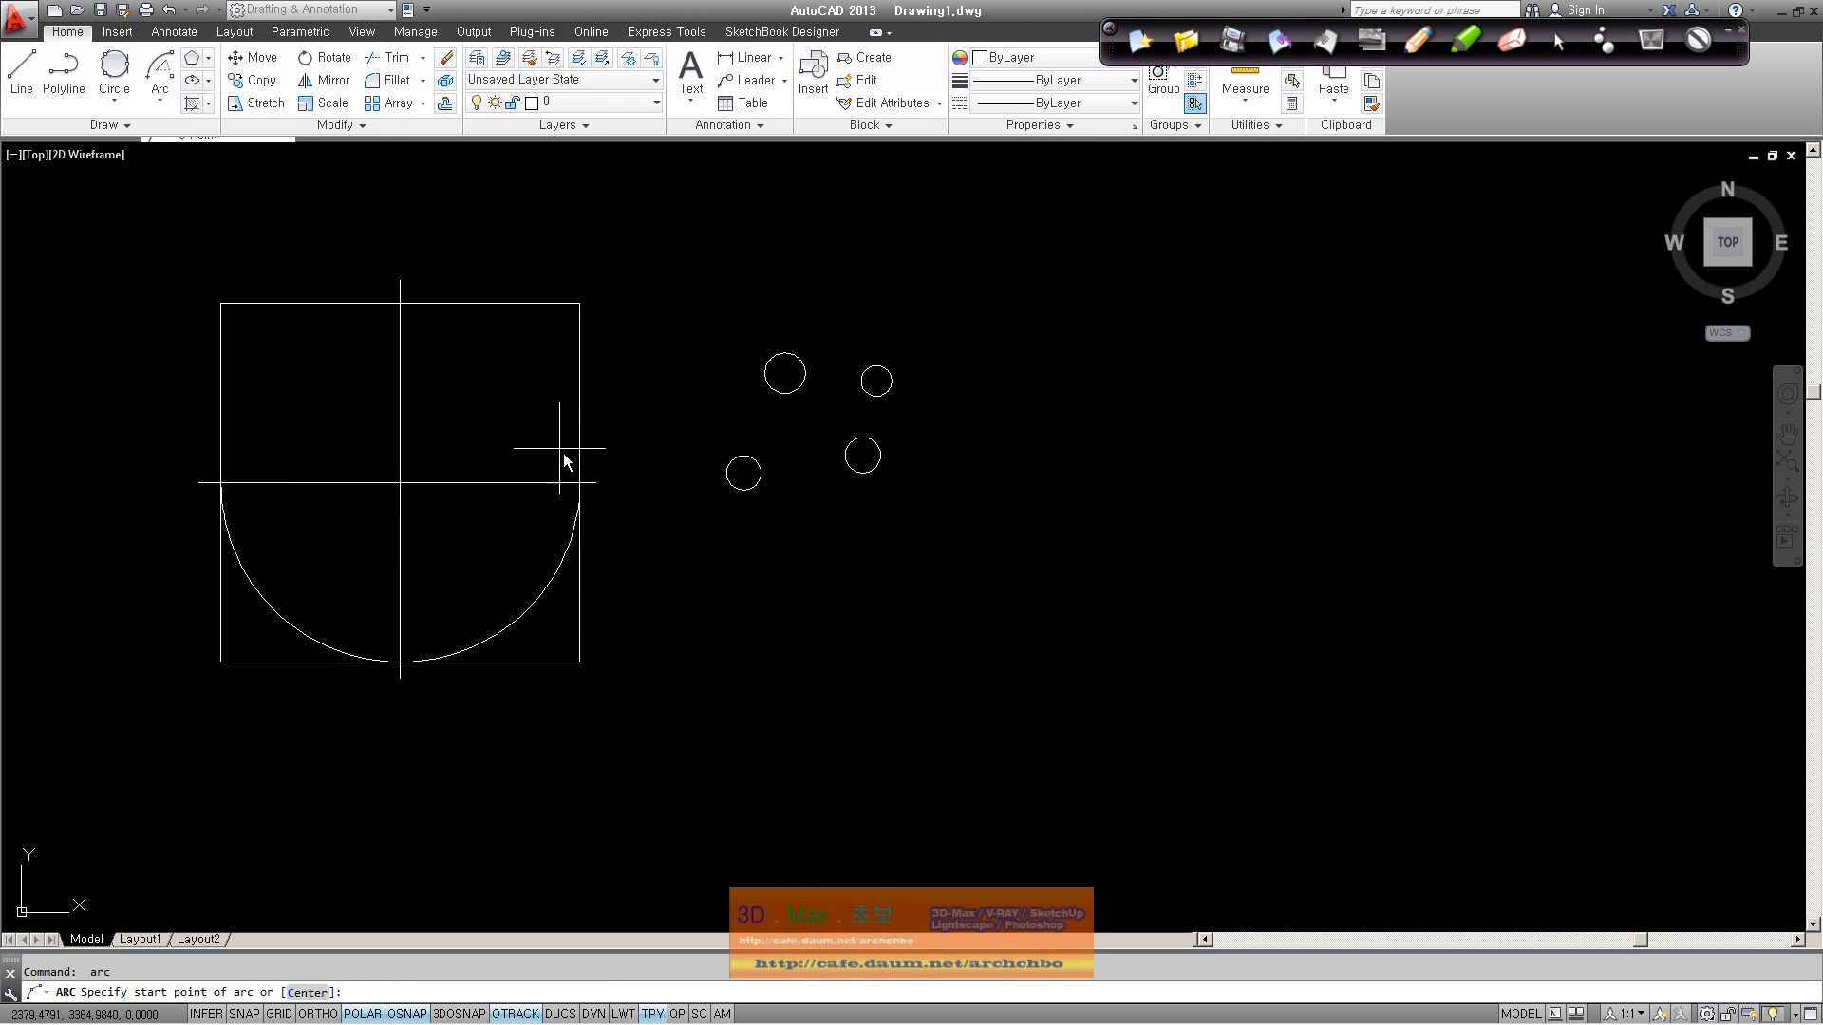
pyautogui.click(579, 482)
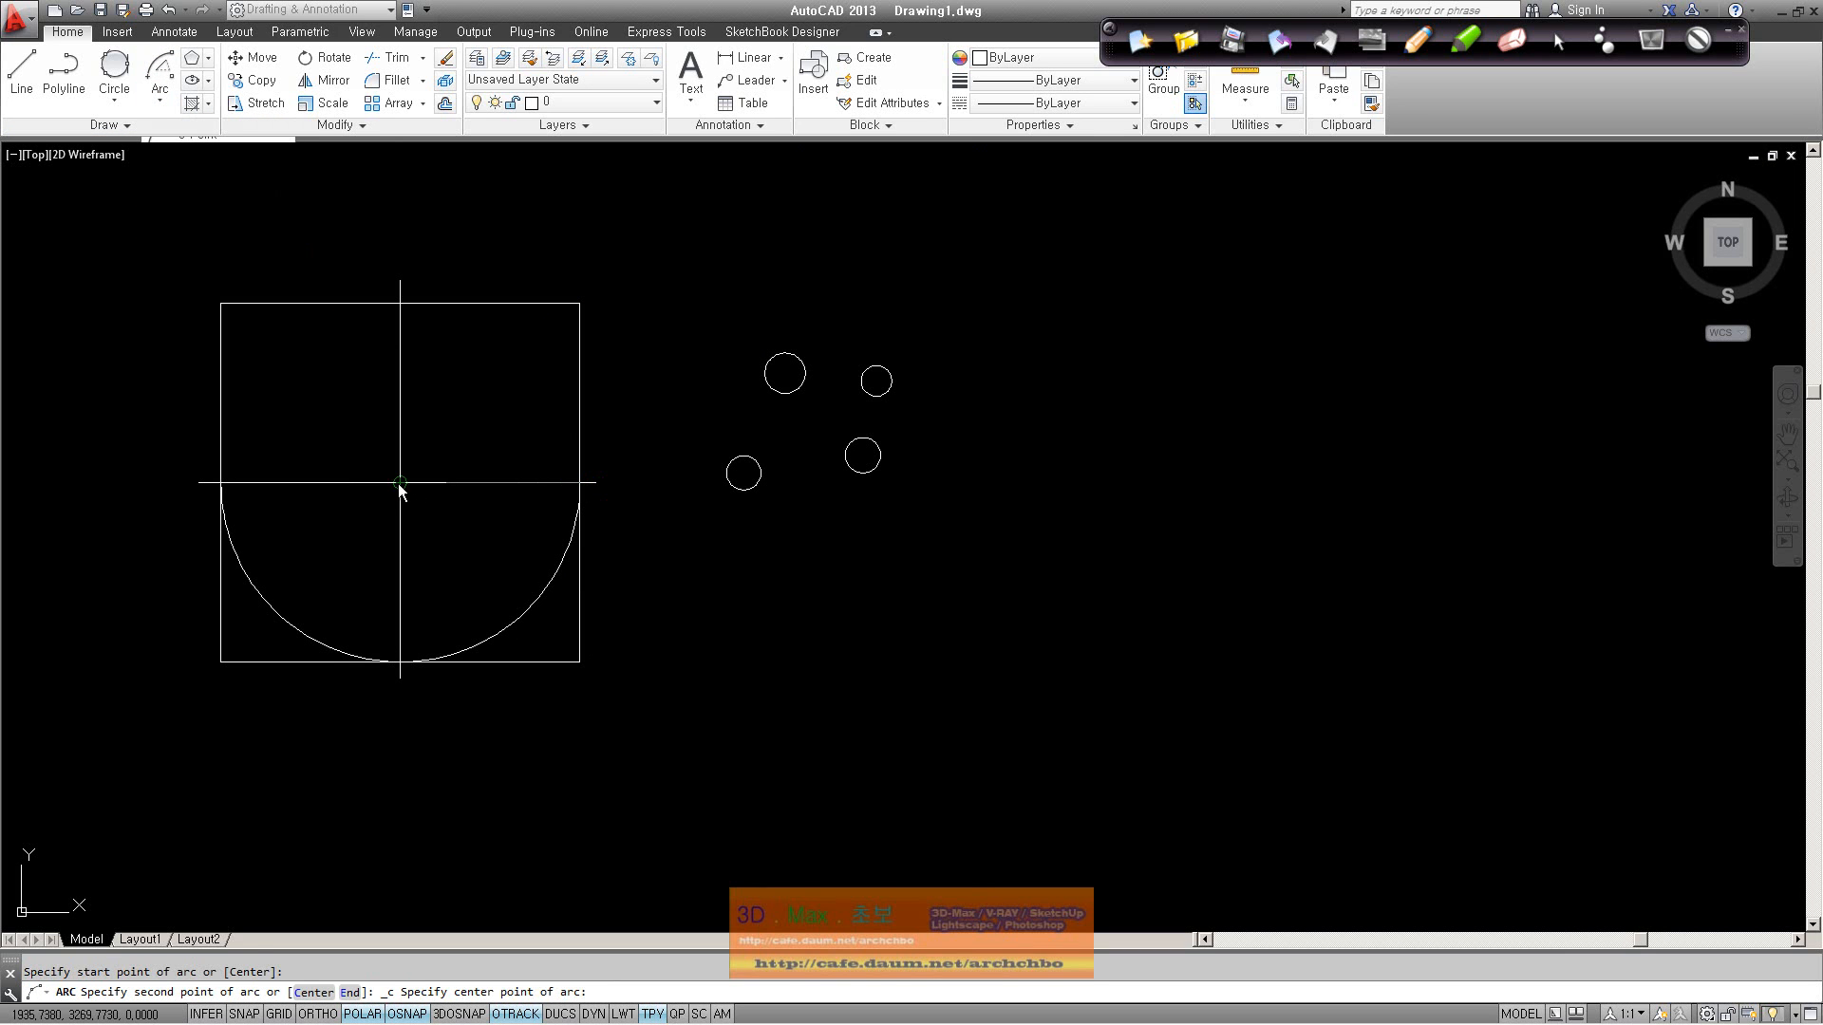
pyautogui.click(399, 483)
pyautogui.write('180')
pyautogui.press('Return')
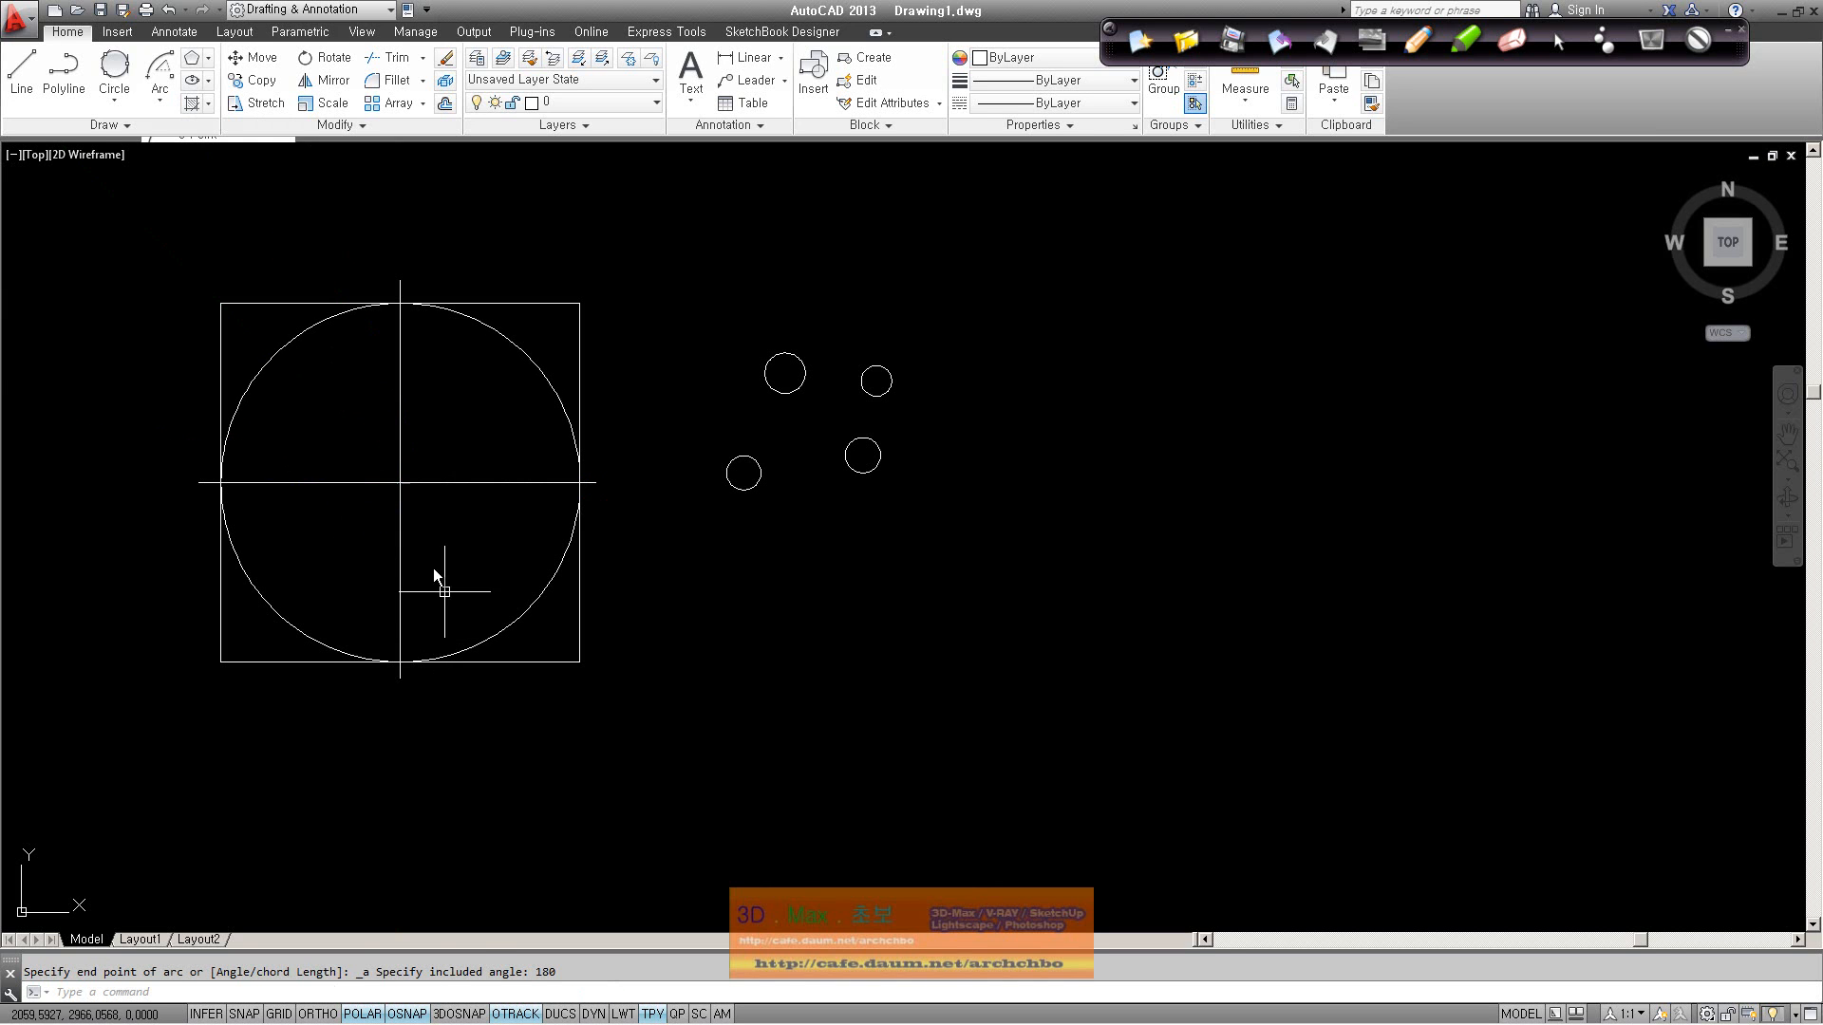
# Step: Draw a Start, Center, Angle arc from the left side's midpoint about the square's centre with a 45° included angle
pyautogui.click(160, 101)
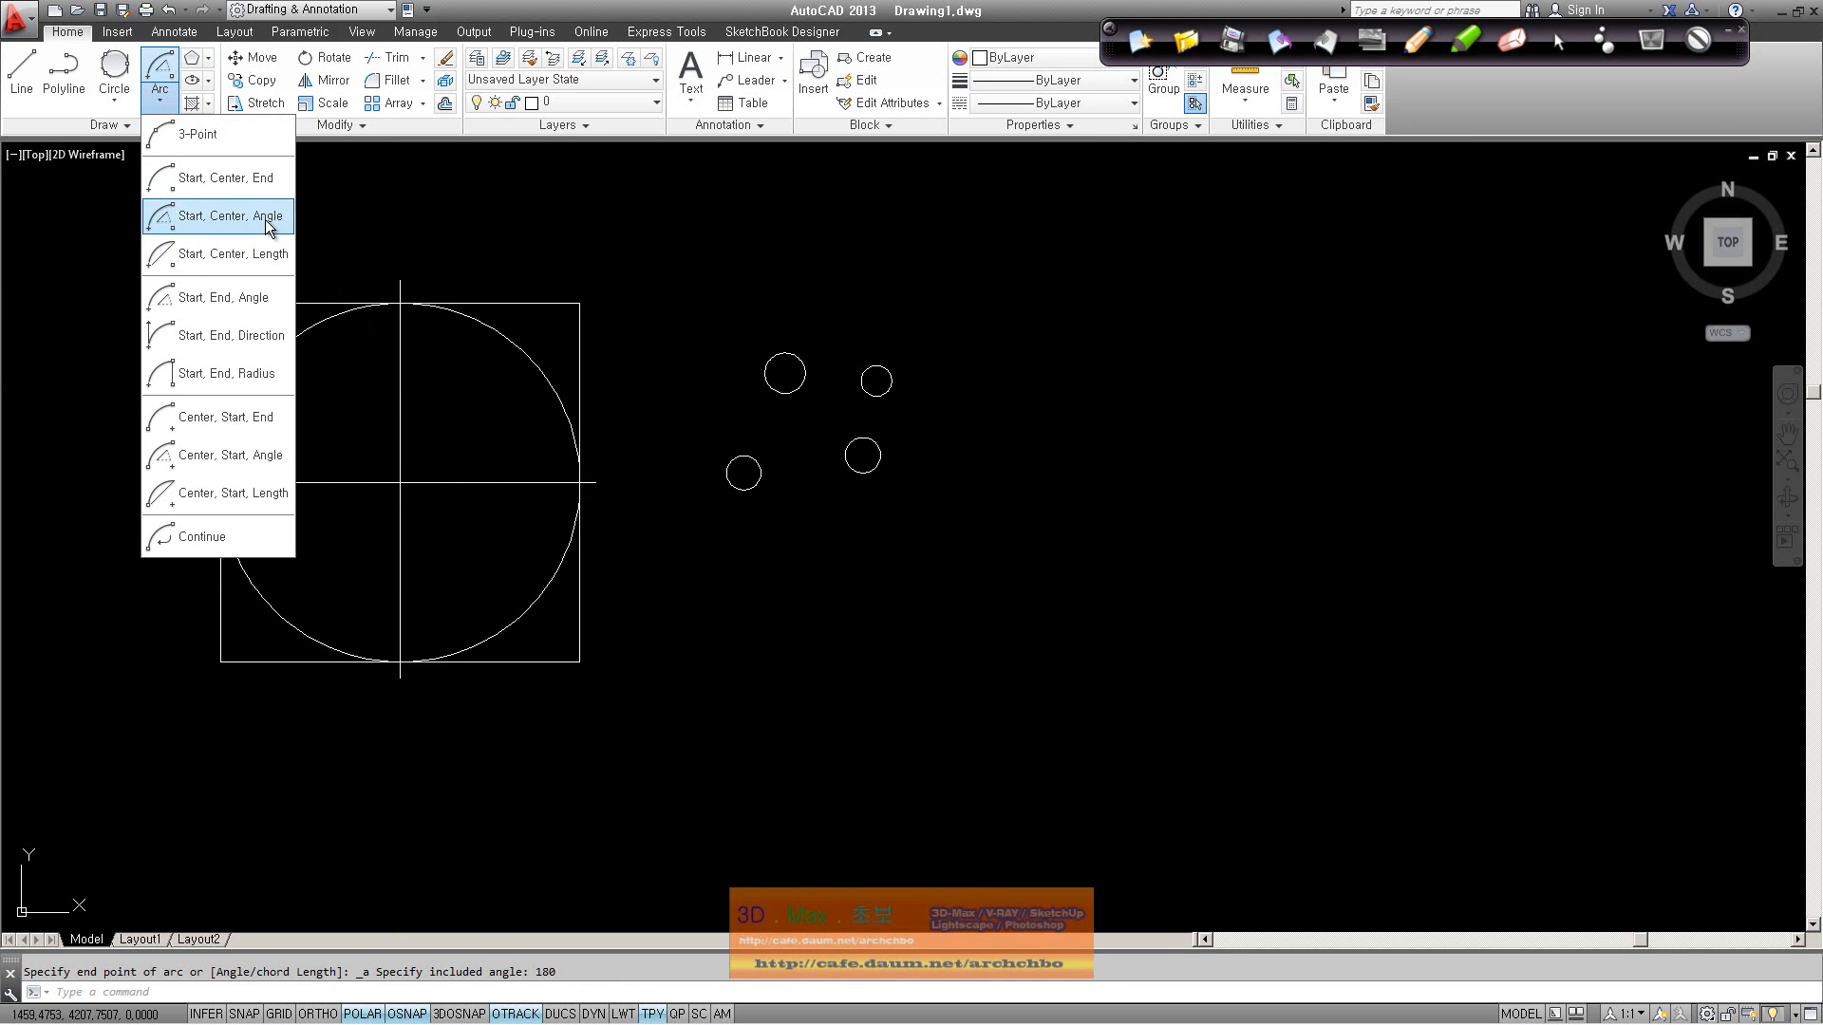
pyautogui.click(268, 218)
pyautogui.click(221, 483)
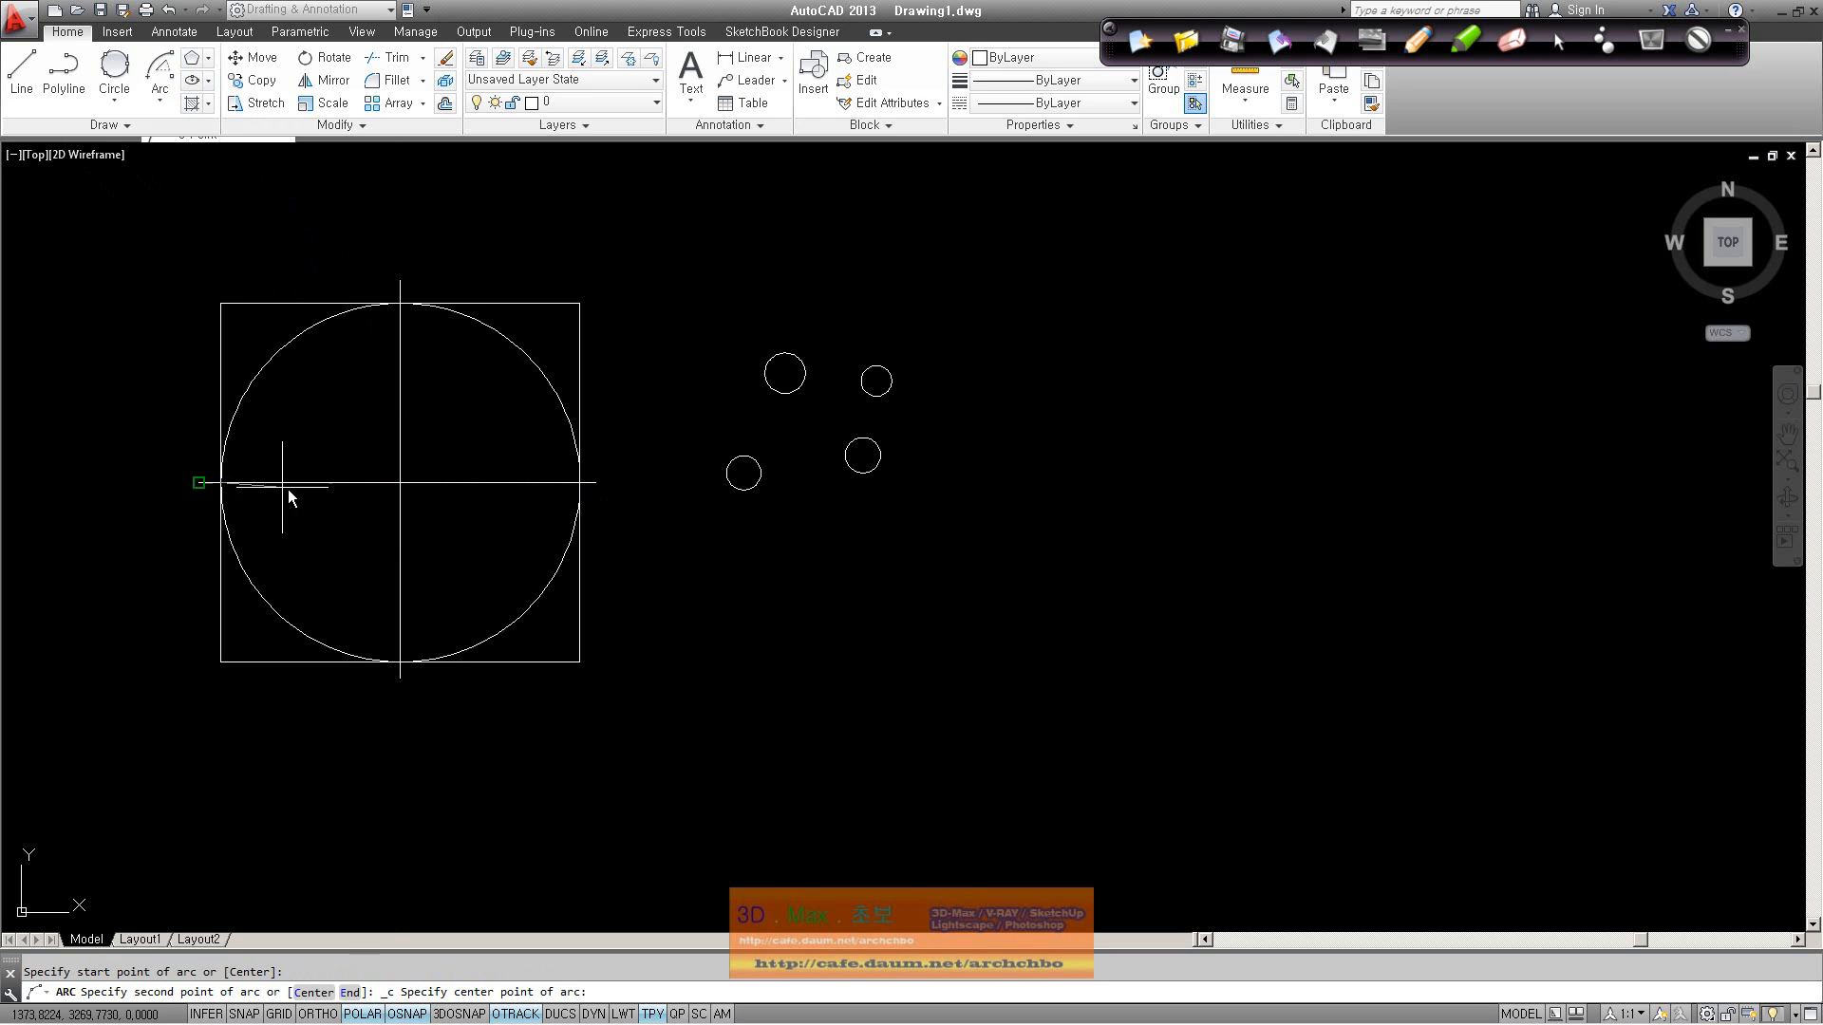
pyautogui.click(400, 482)
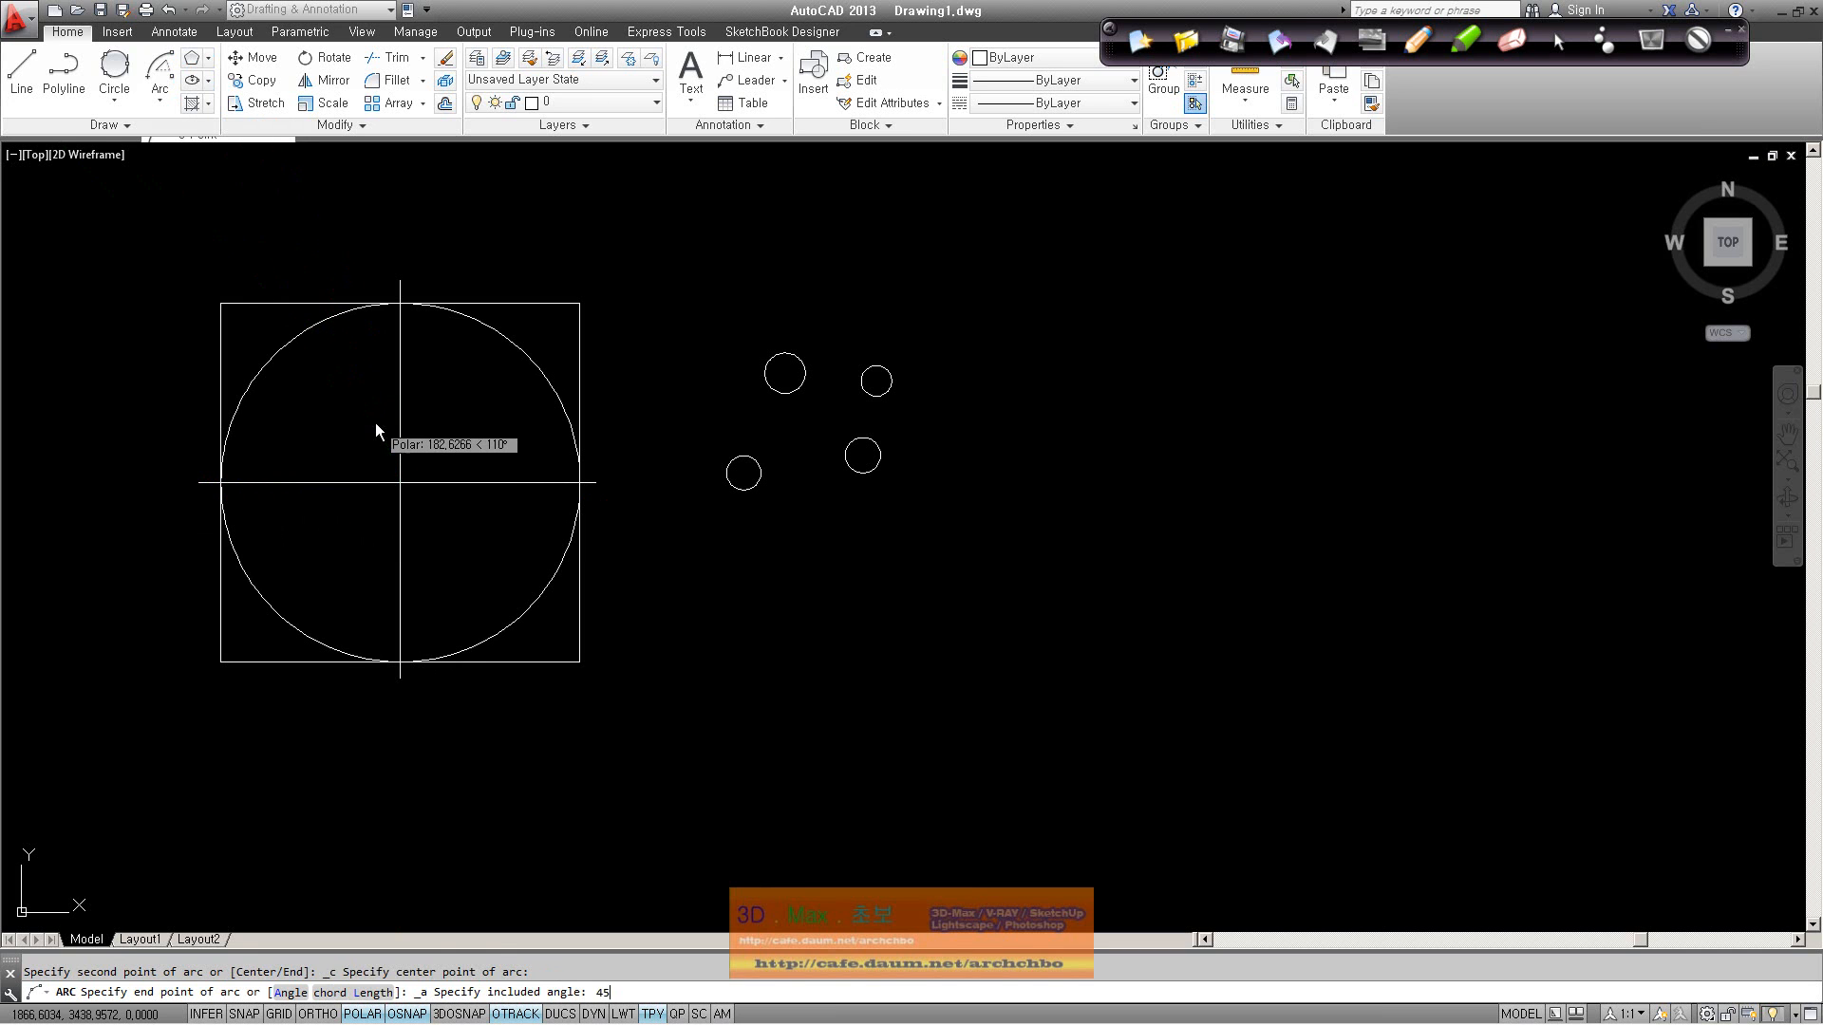
pyautogui.press('Return')
# Step: Erase the upper and lower semicircles and the 45° arc inside the square
pyautogui.click(269, 358)
pyautogui.press('Delete')
pyautogui.click(529, 607)
pyautogui.press('Delete')
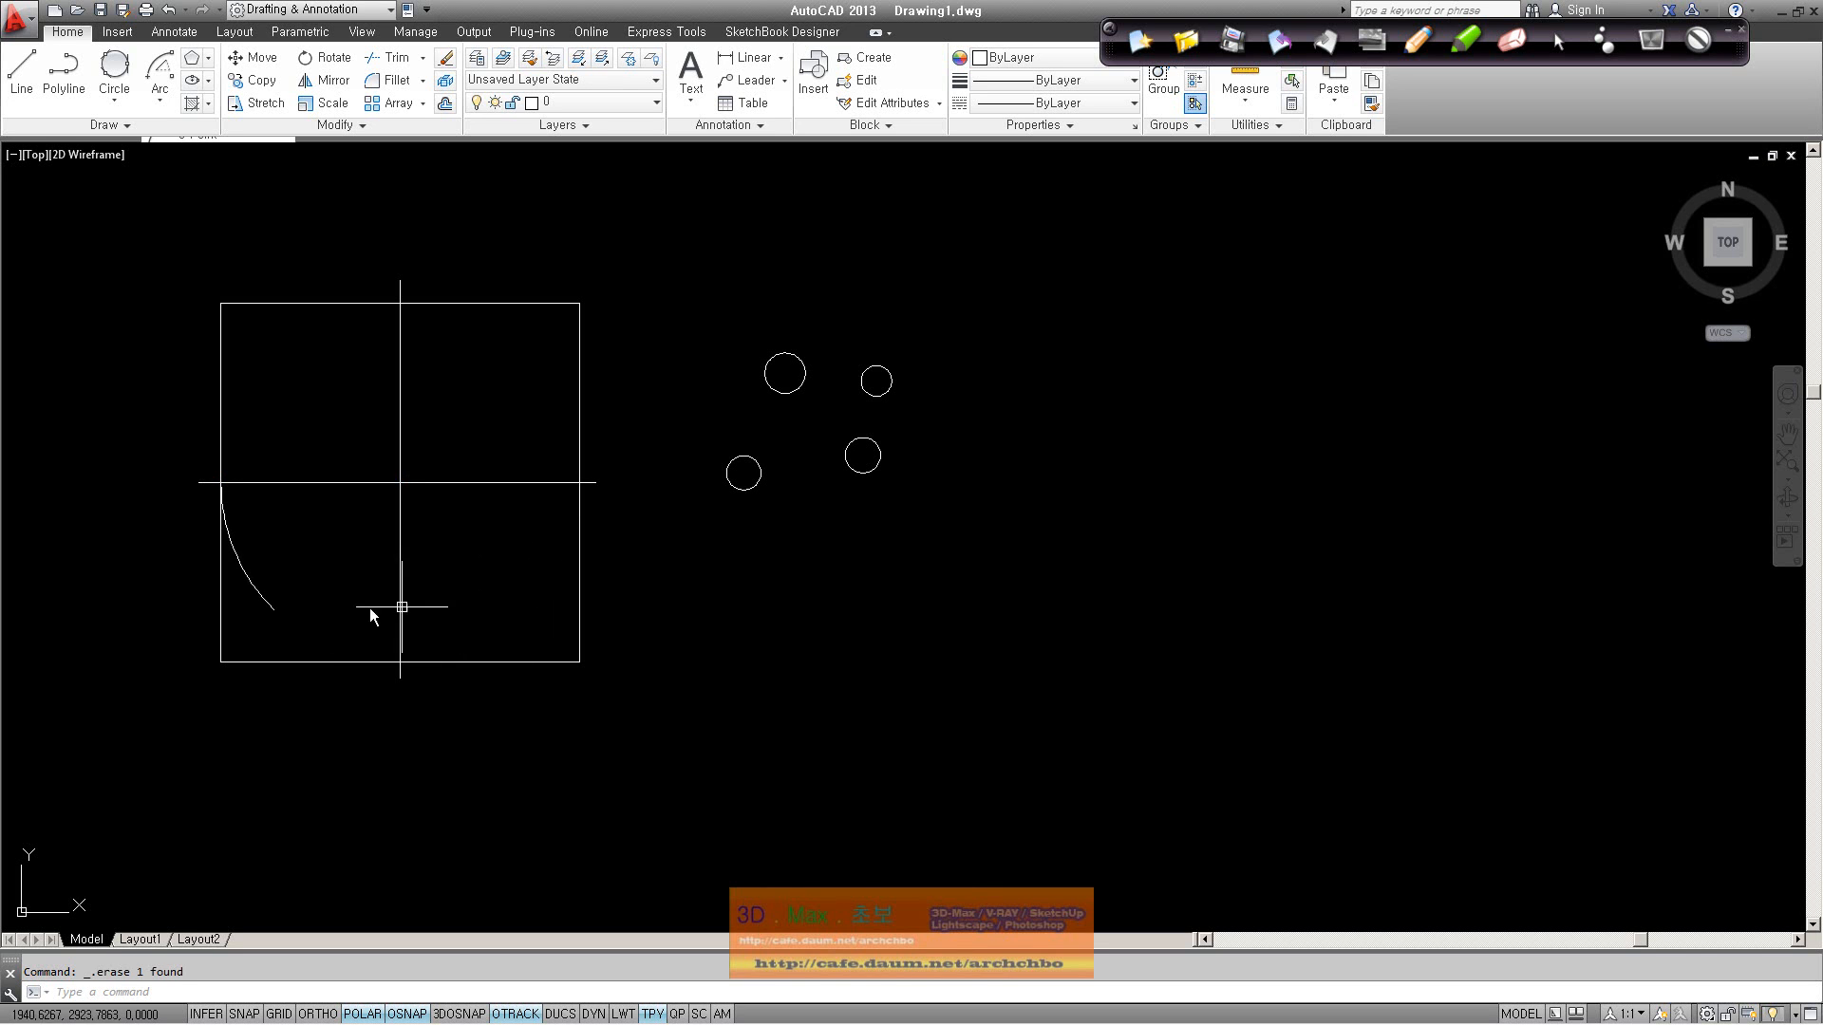
pyautogui.click(274, 610)
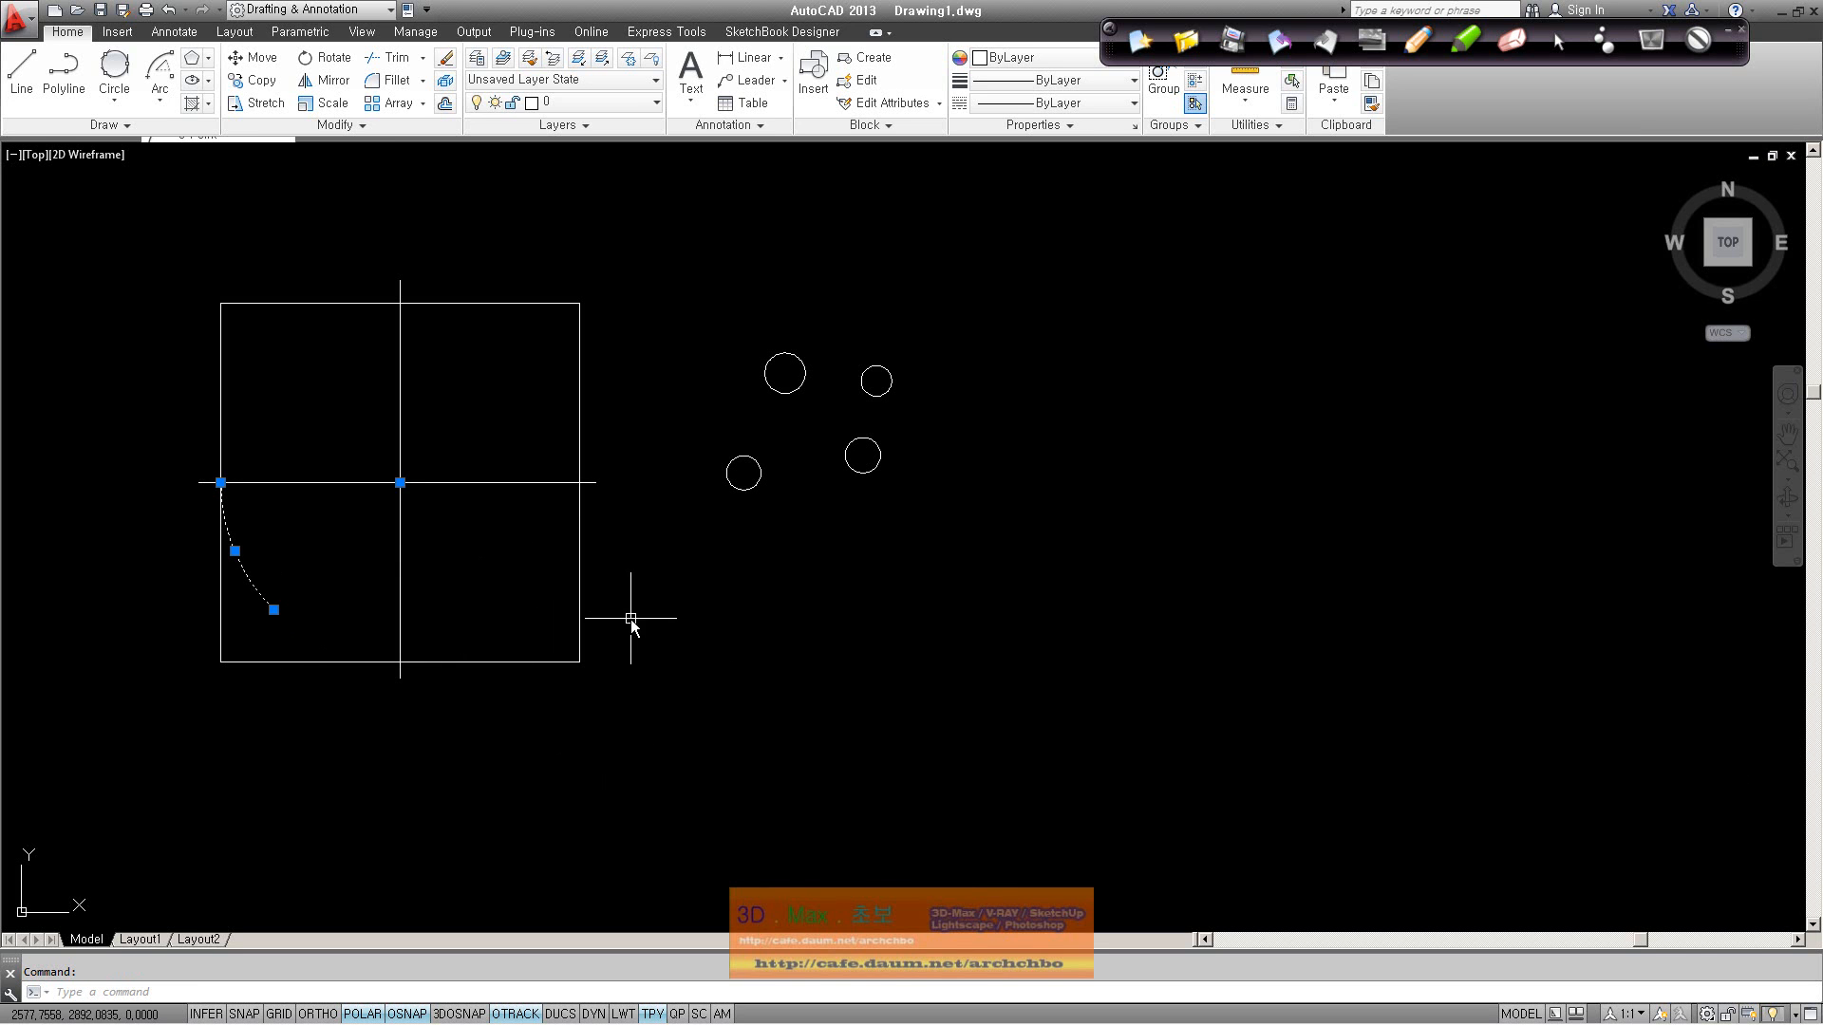
pyautogui.press('Delete')
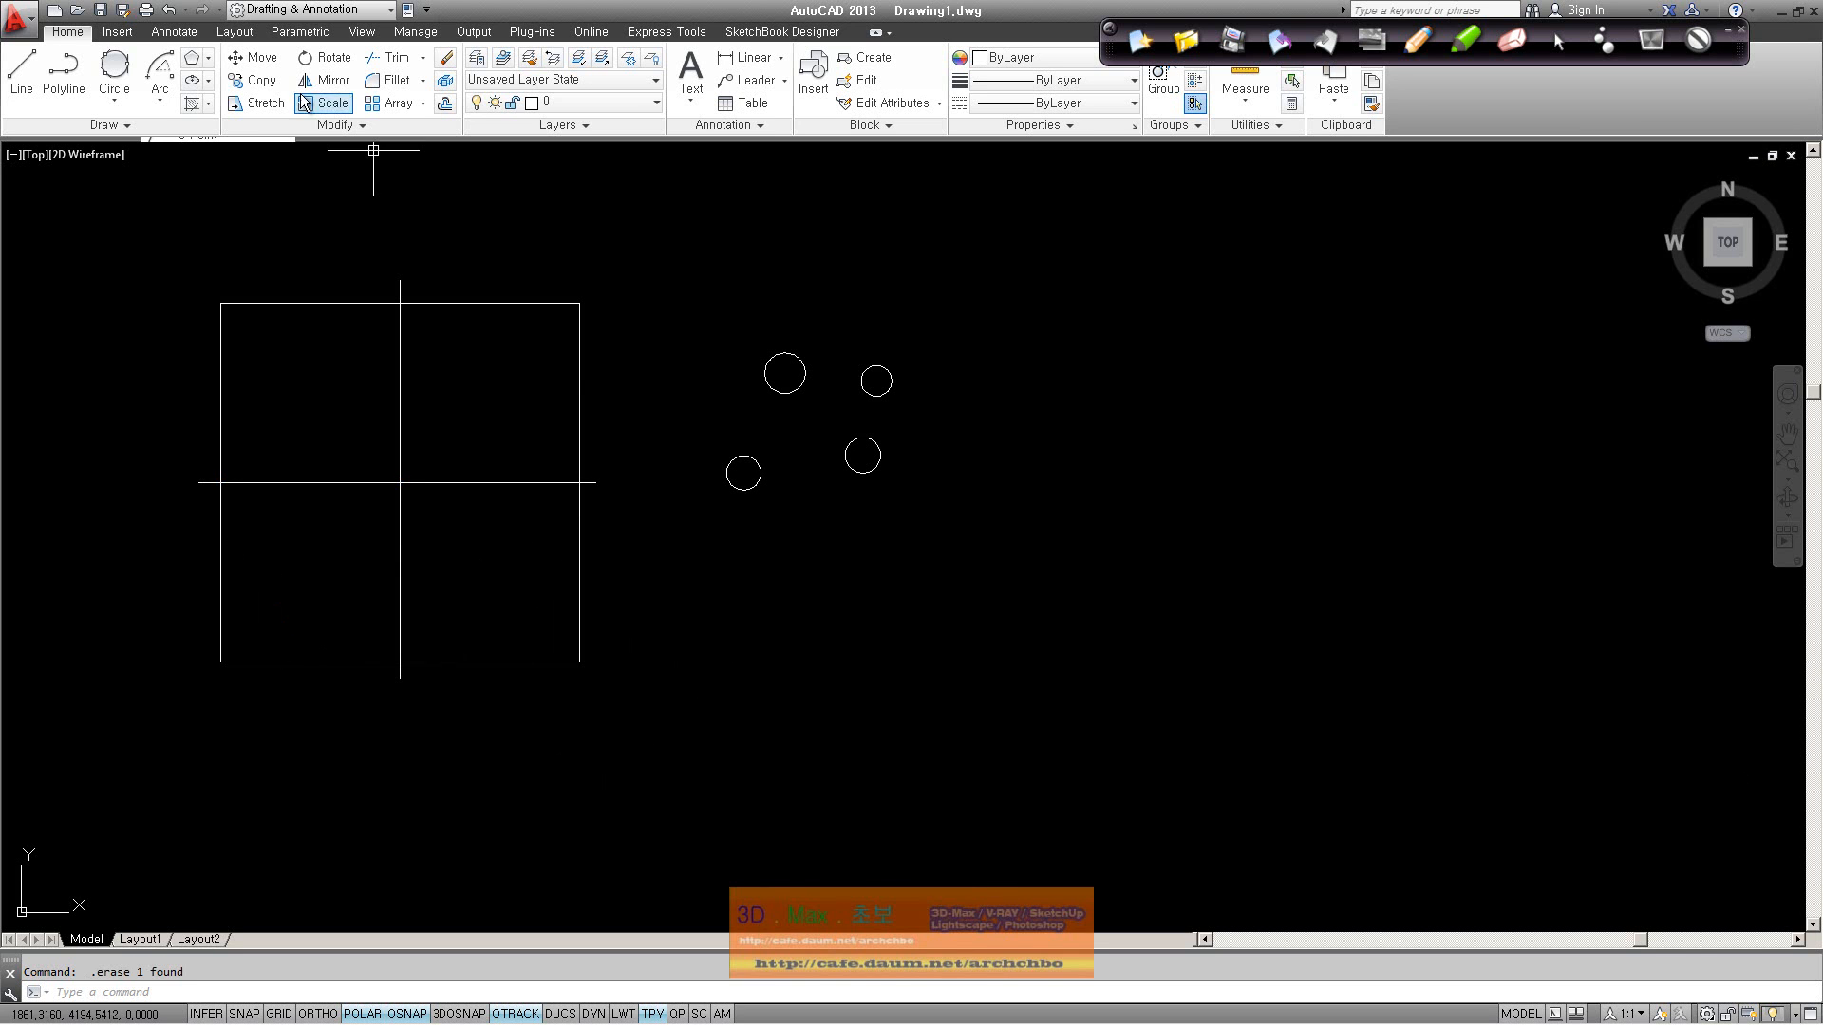
# Step: Draw a Start, Center, Length arc from the left side's midpoint about the square's centre with chord length 500, and erase it
pyautogui.click(163, 104)
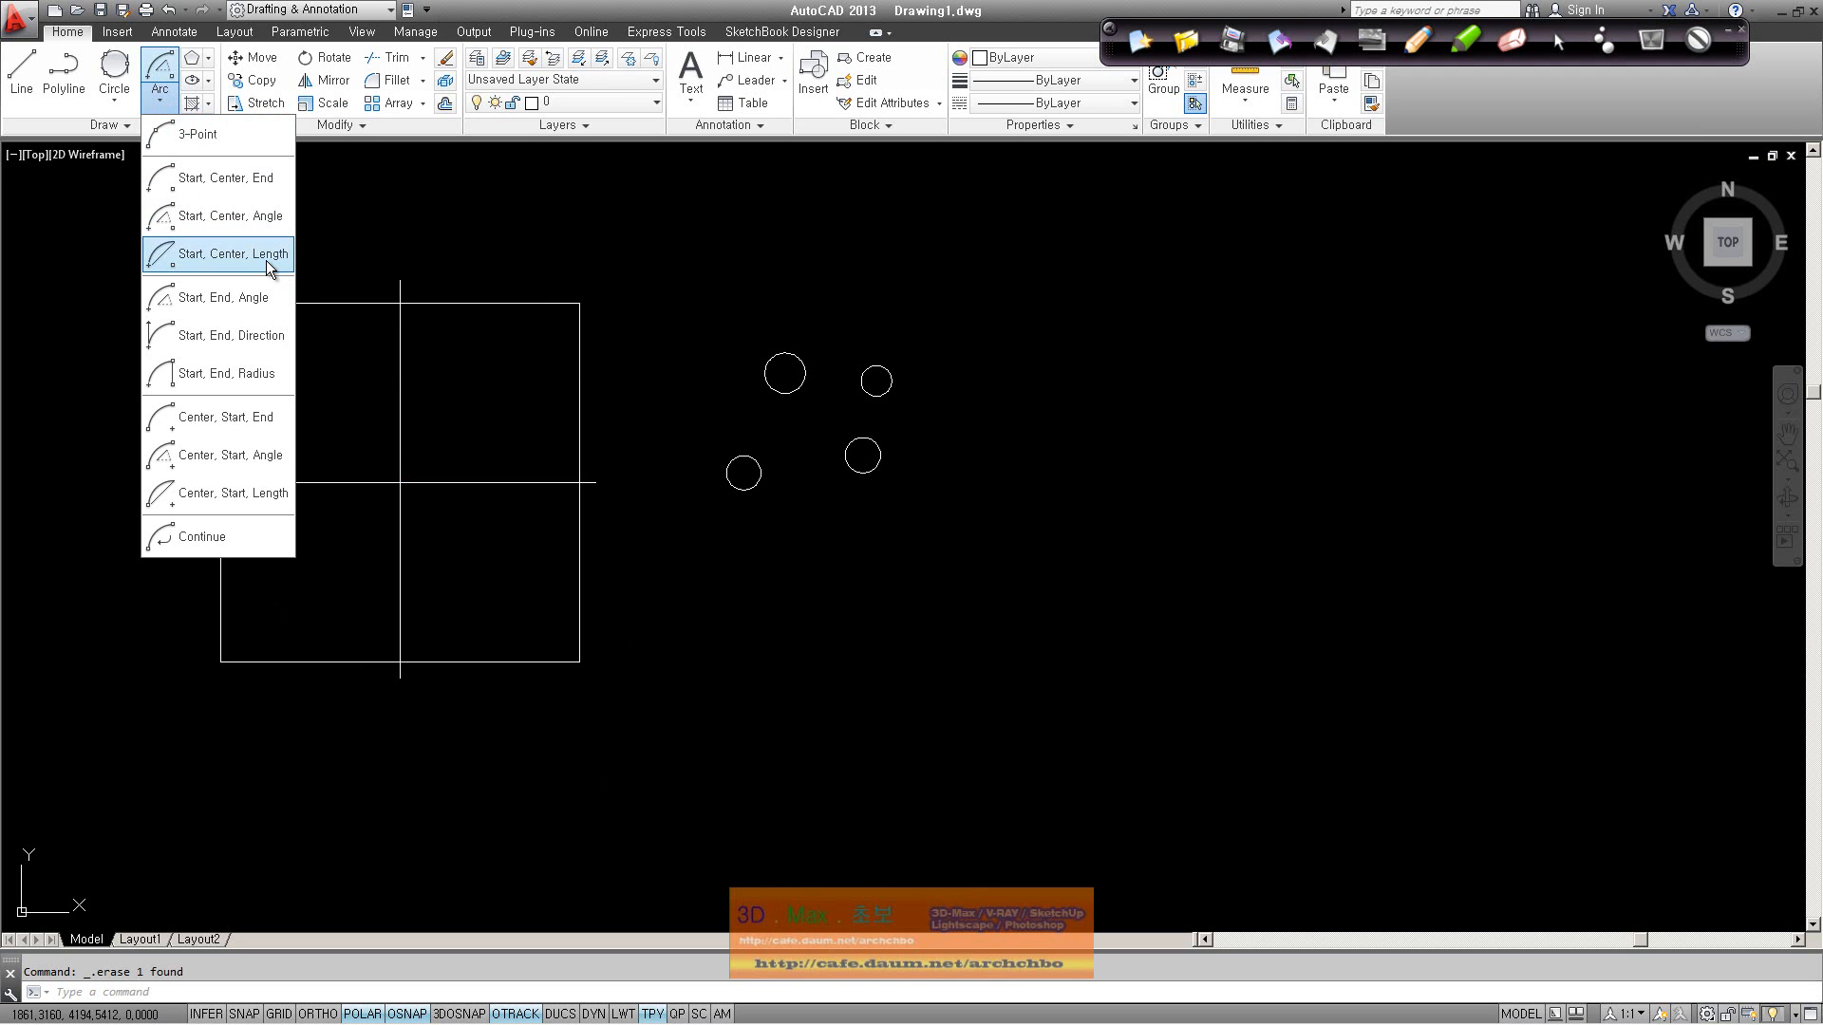
pyautogui.click(268, 262)
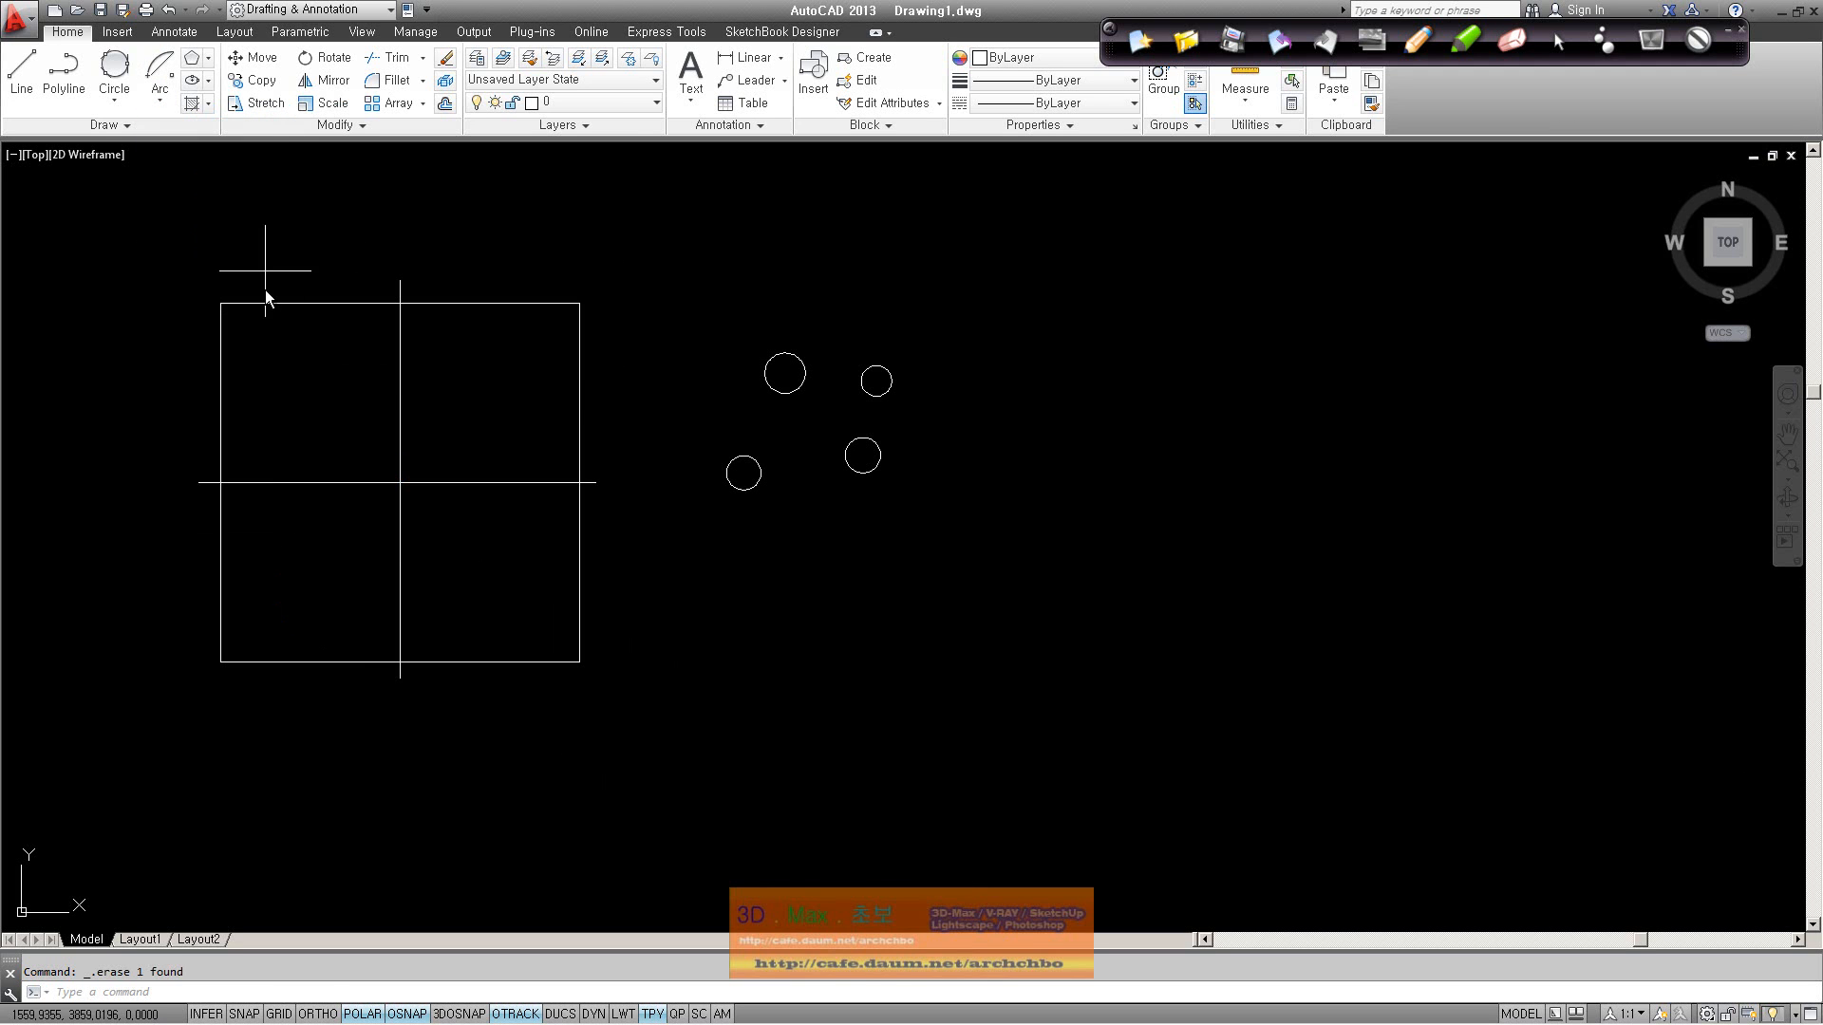
pyautogui.click(221, 482)
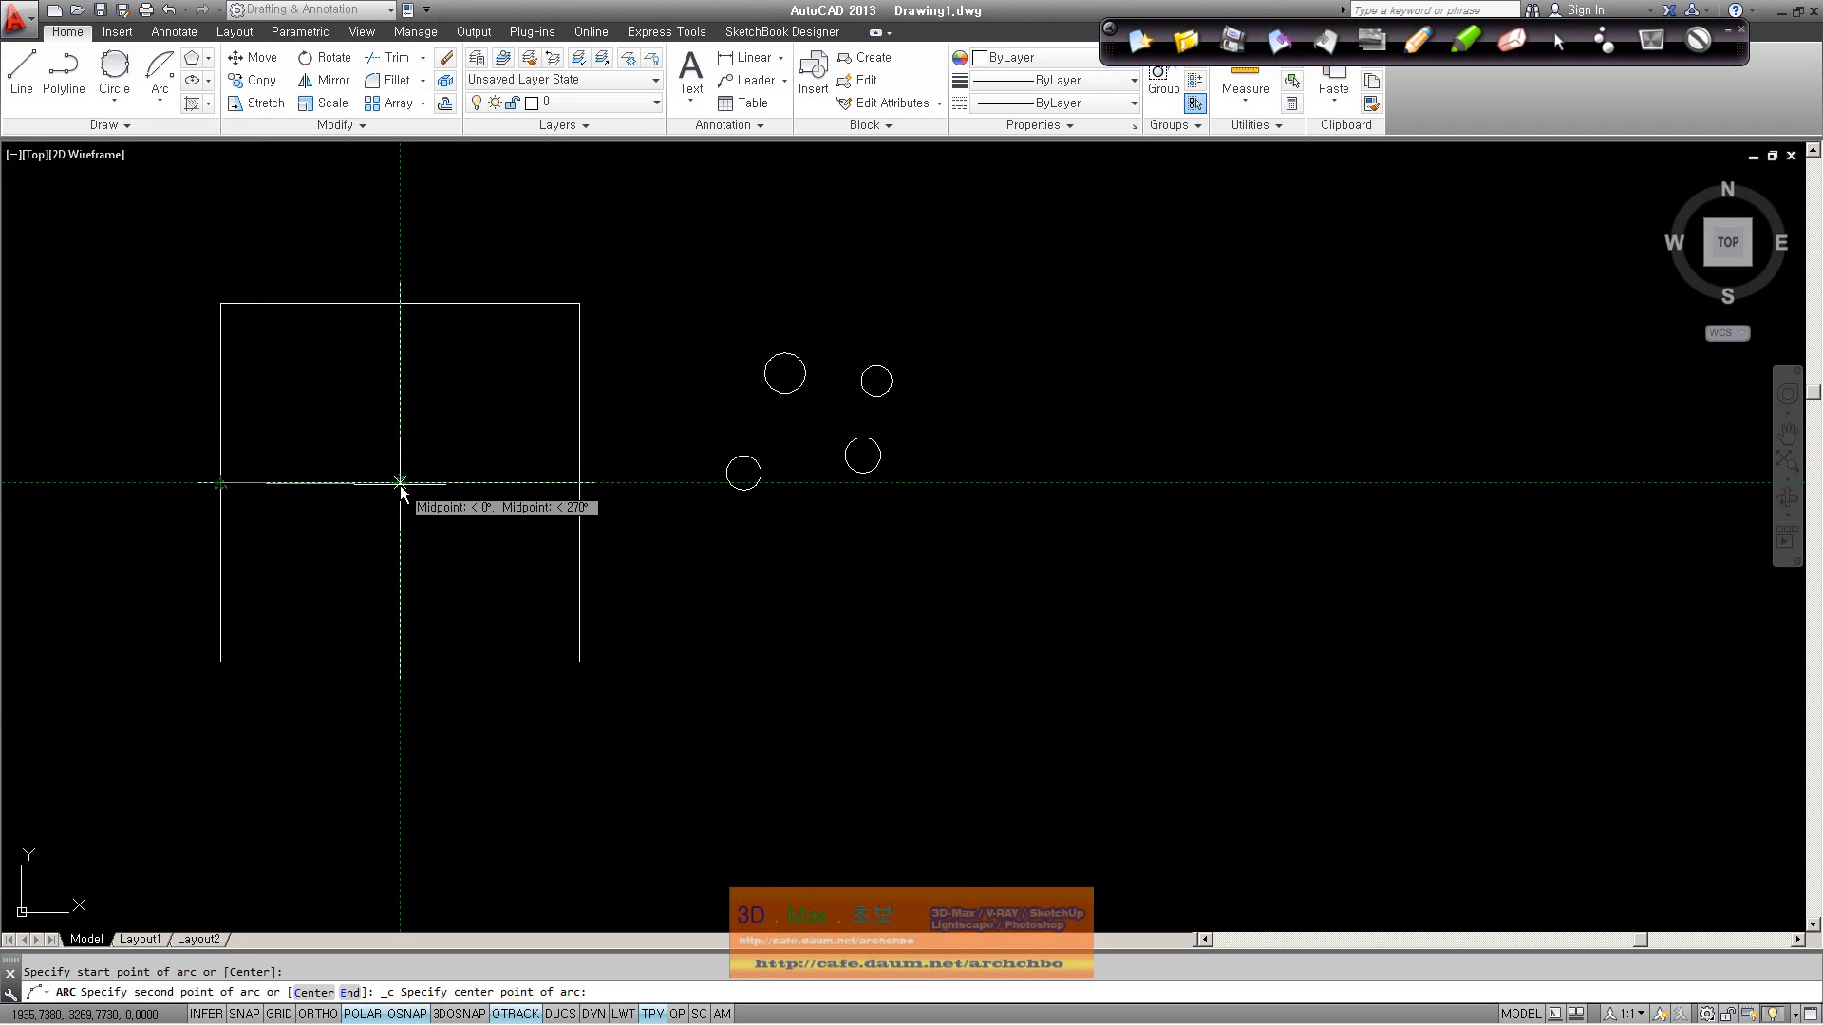
pyautogui.click(400, 482)
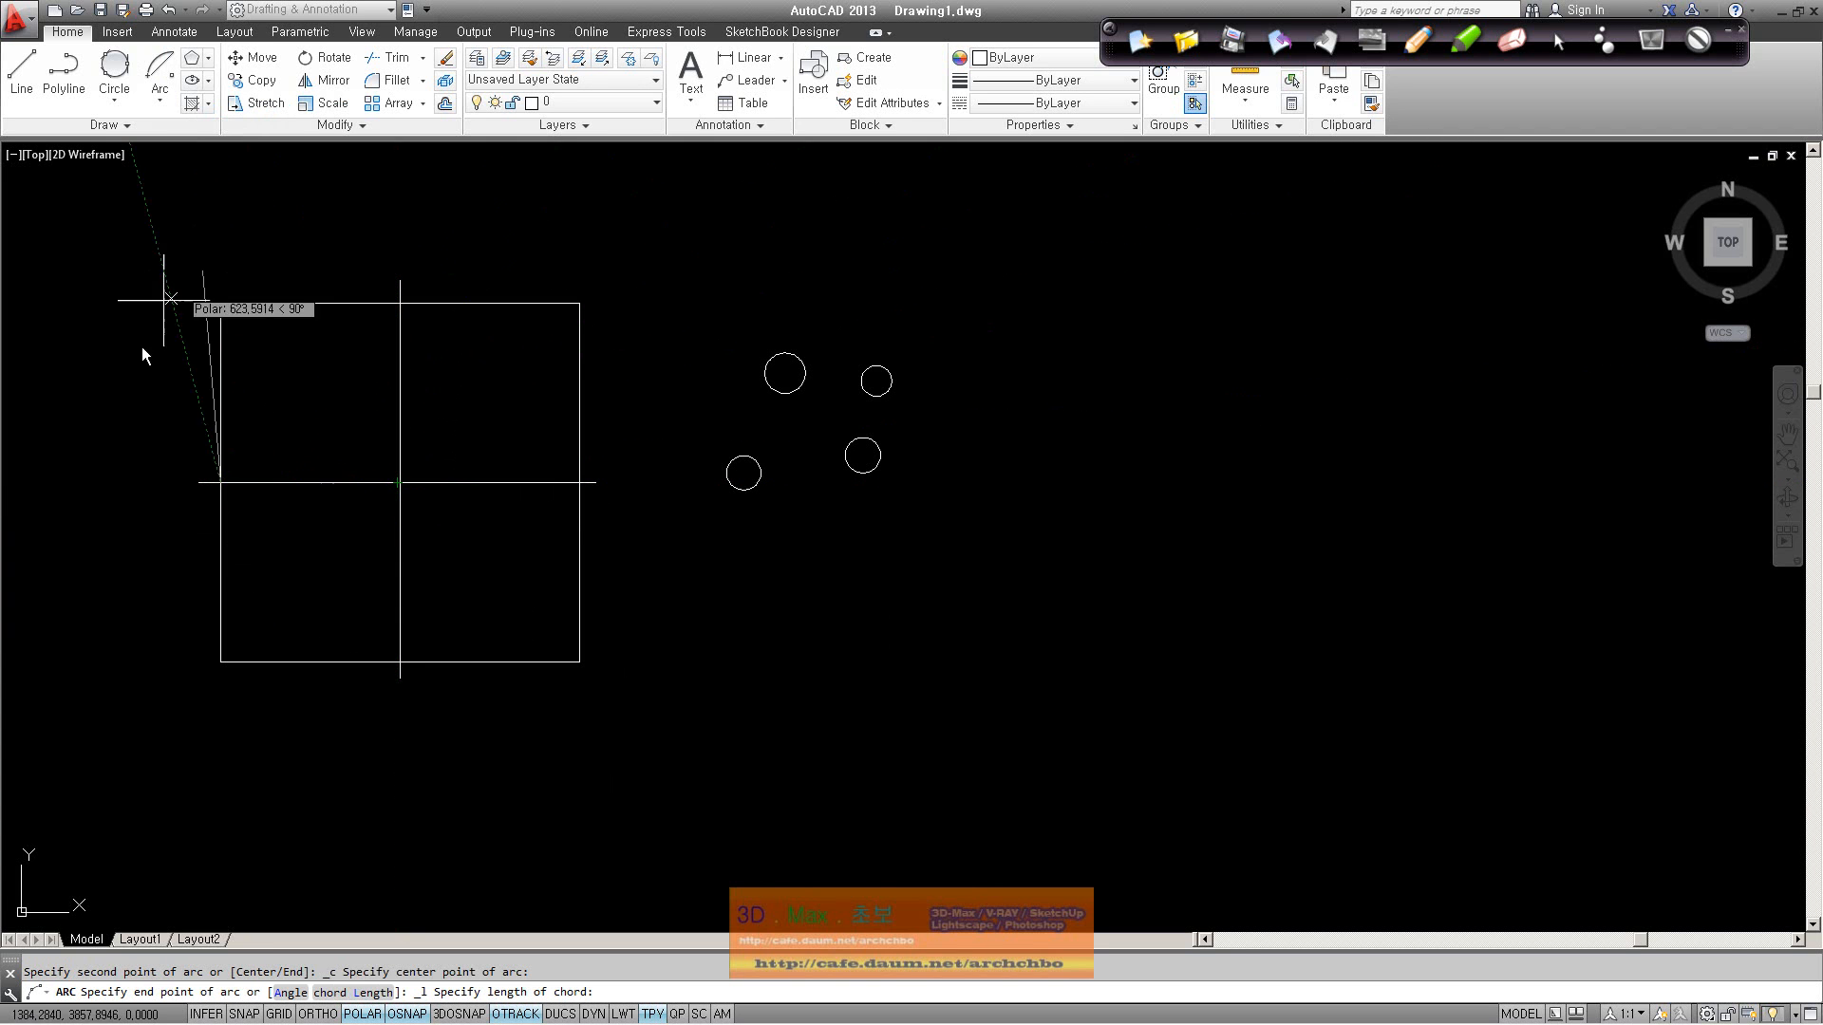
pyautogui.write('500')
pyautogui.press('Return')
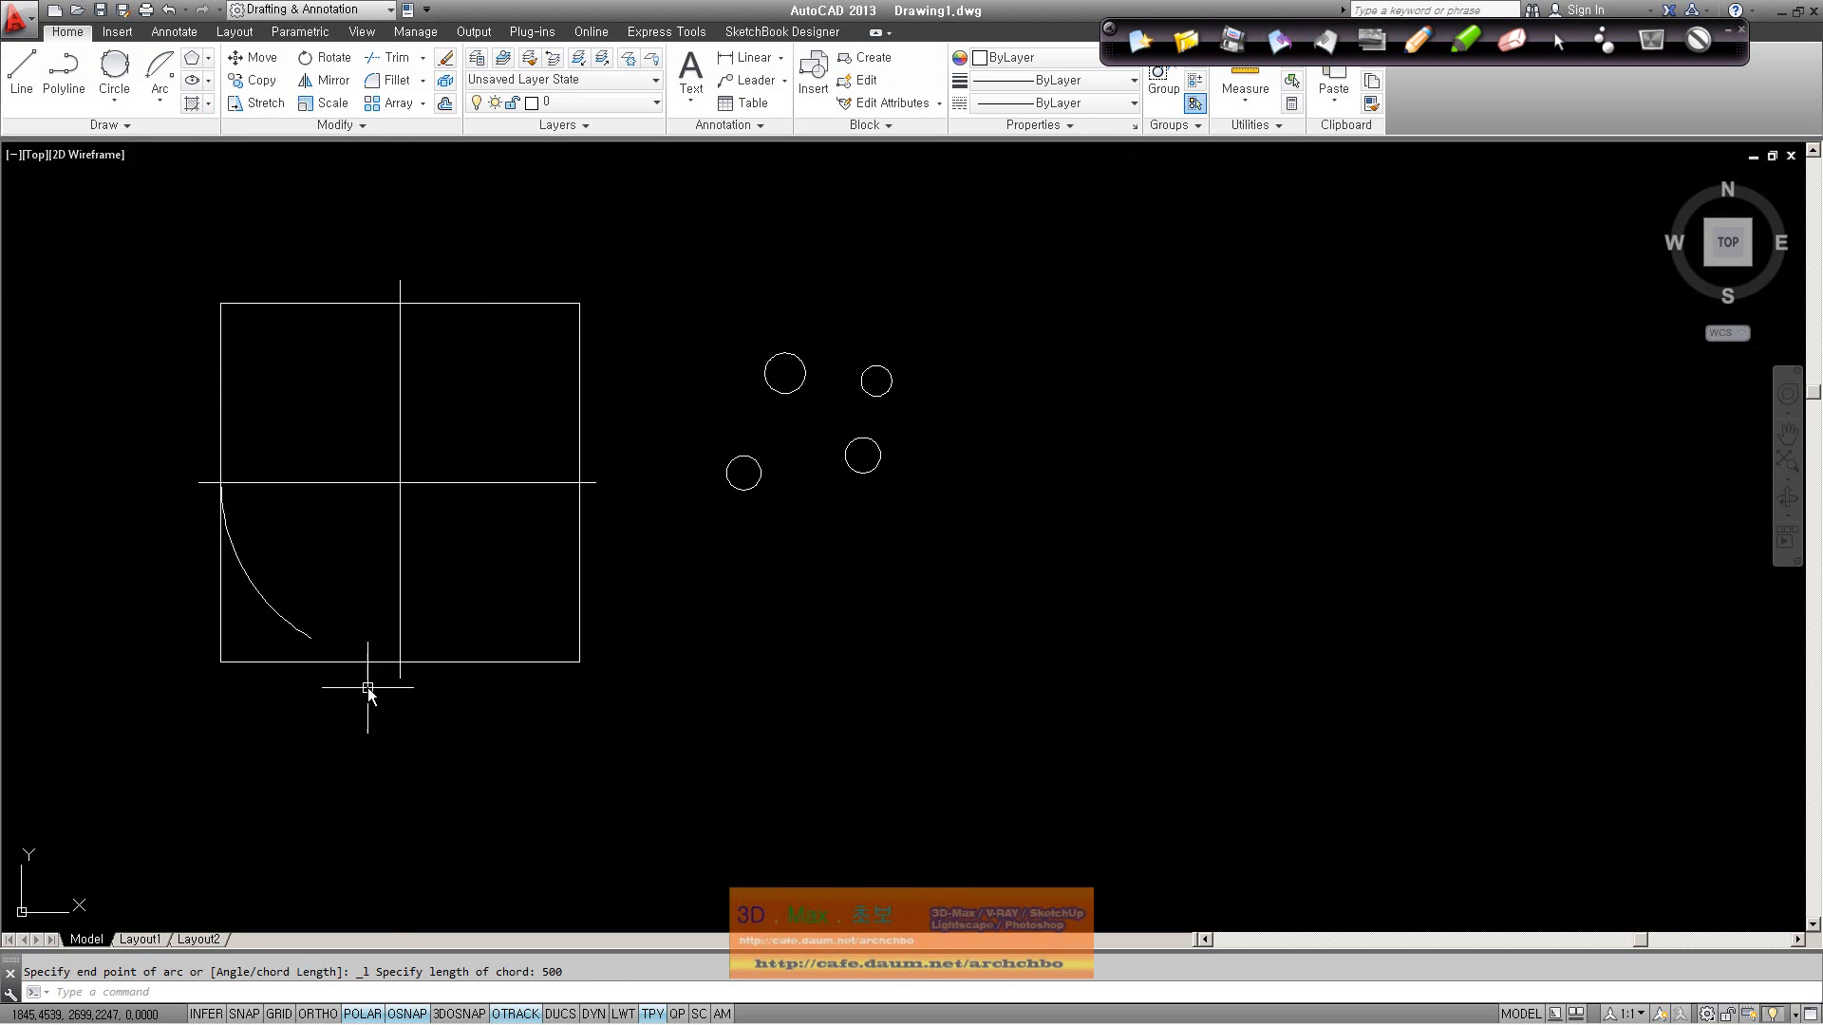
pyautogui.click(302, 630)
pyautogui.press('Delete')
# Step: Draw a Start, End, Angle arc from the left side's midpoint to the right side's midpoint, picking the angle straight above the start point
pyautogui.click(156, 104)
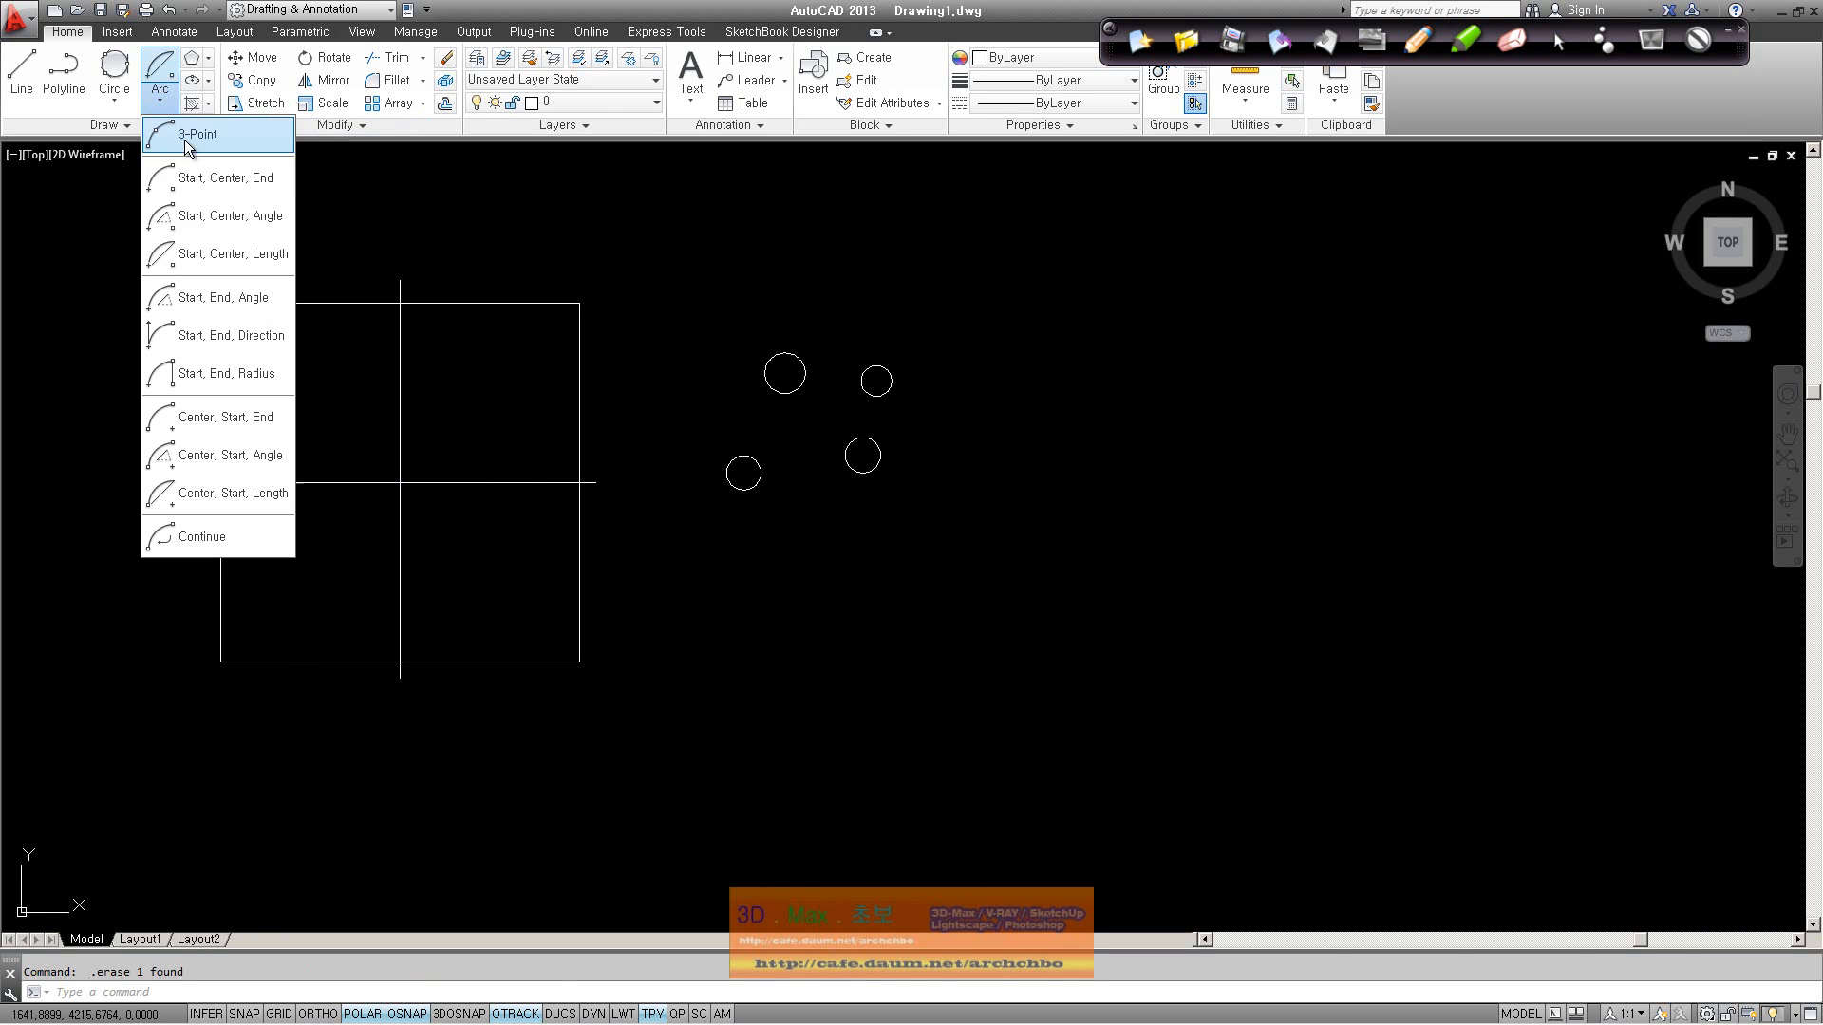
pyautogui.click(264, 309)
pyautogui.click(222, 486)
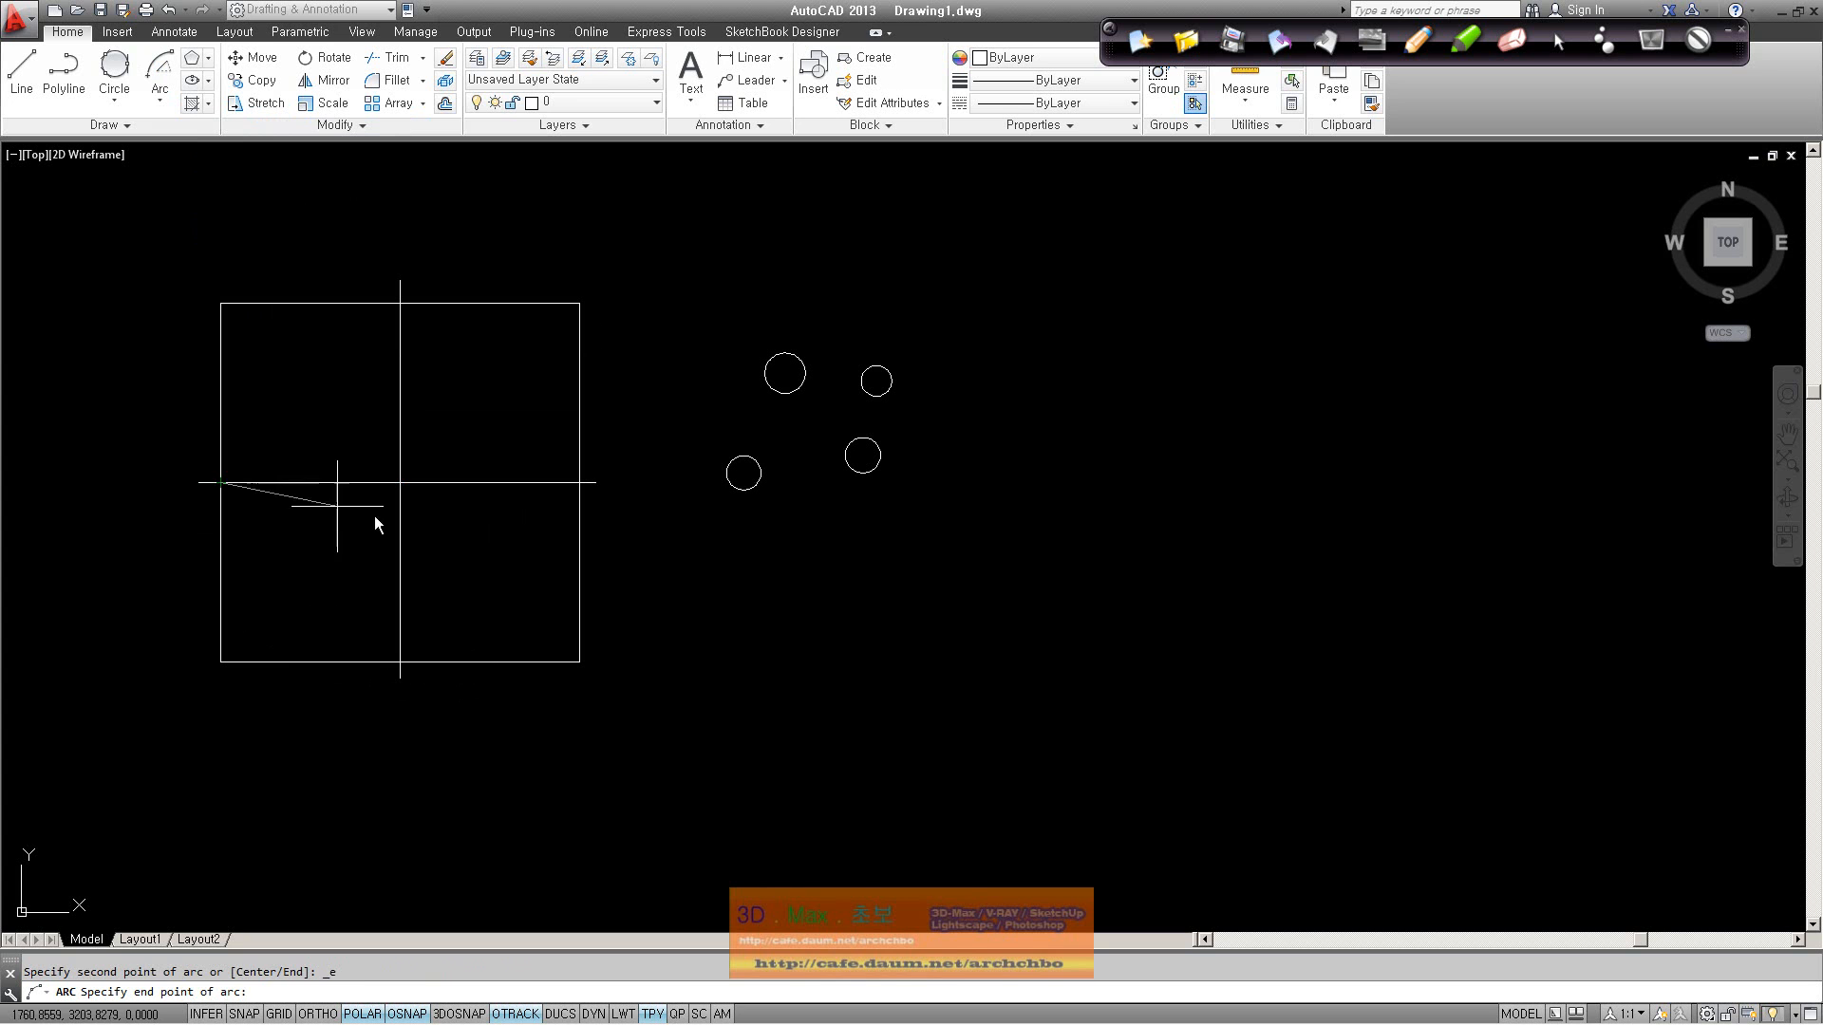
pyautogui.click(577, 484)
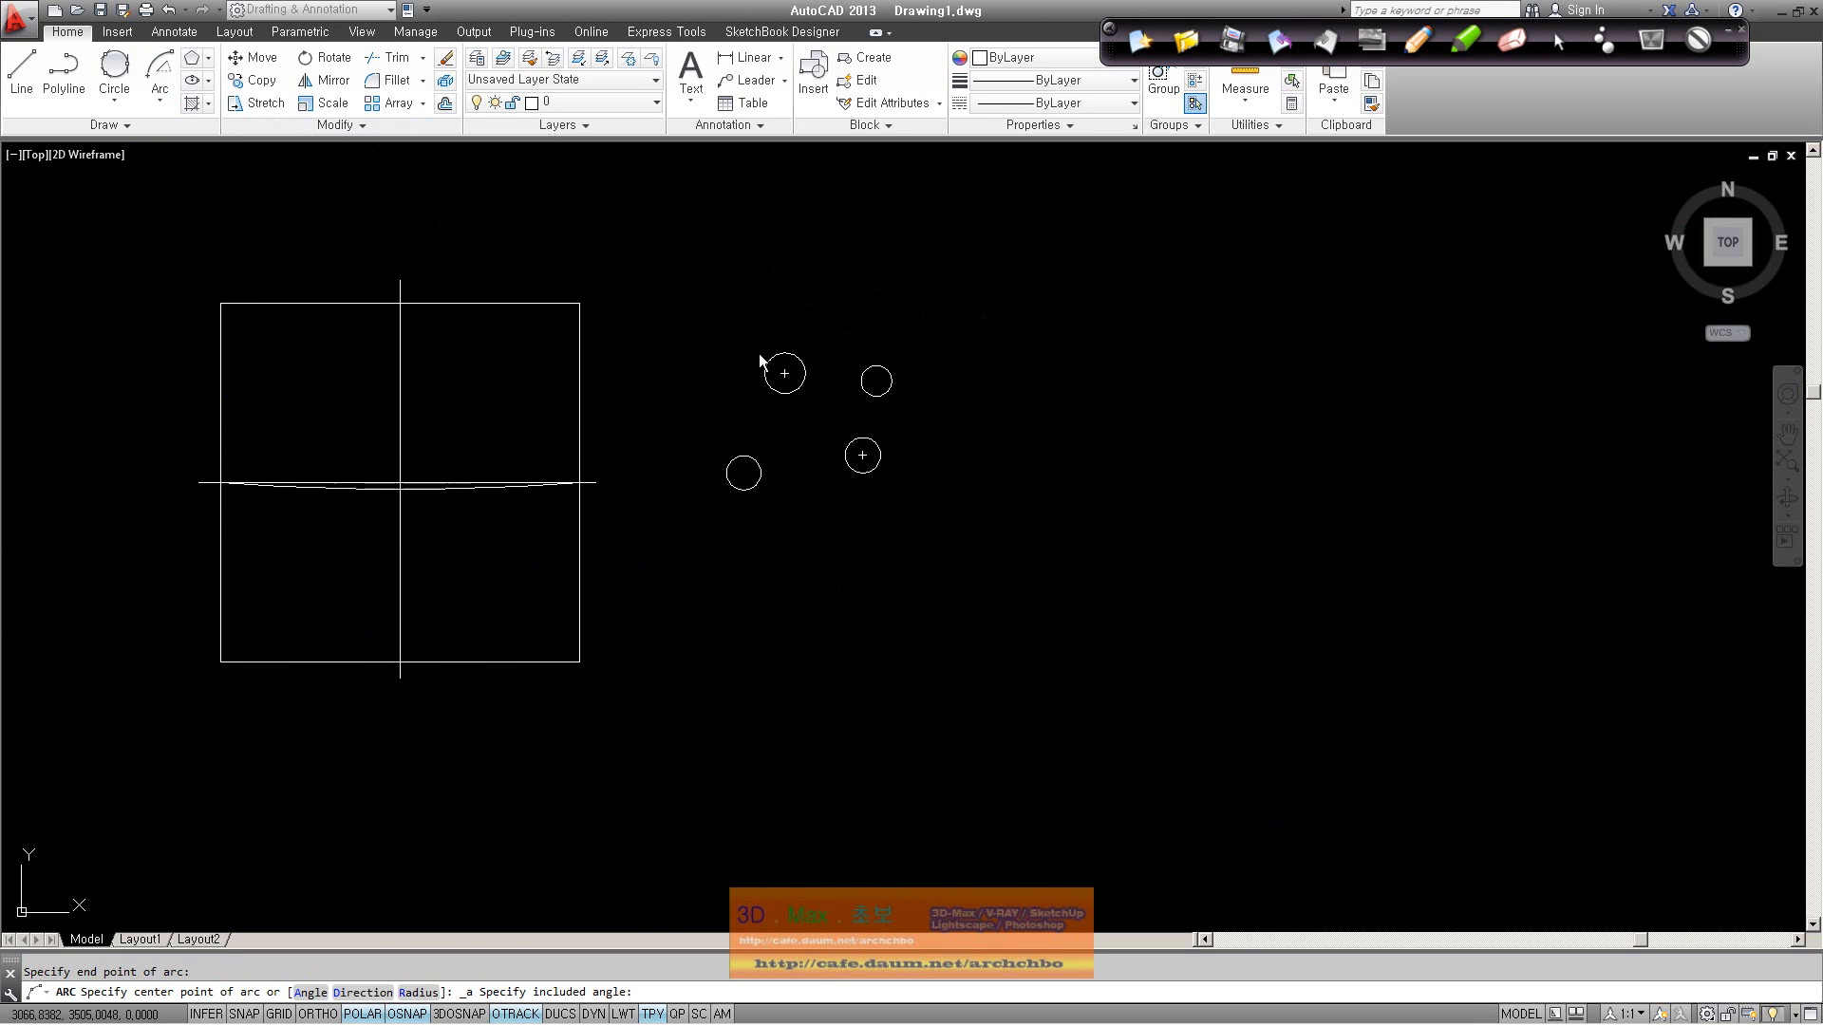
pyautogui.click(220, 269)
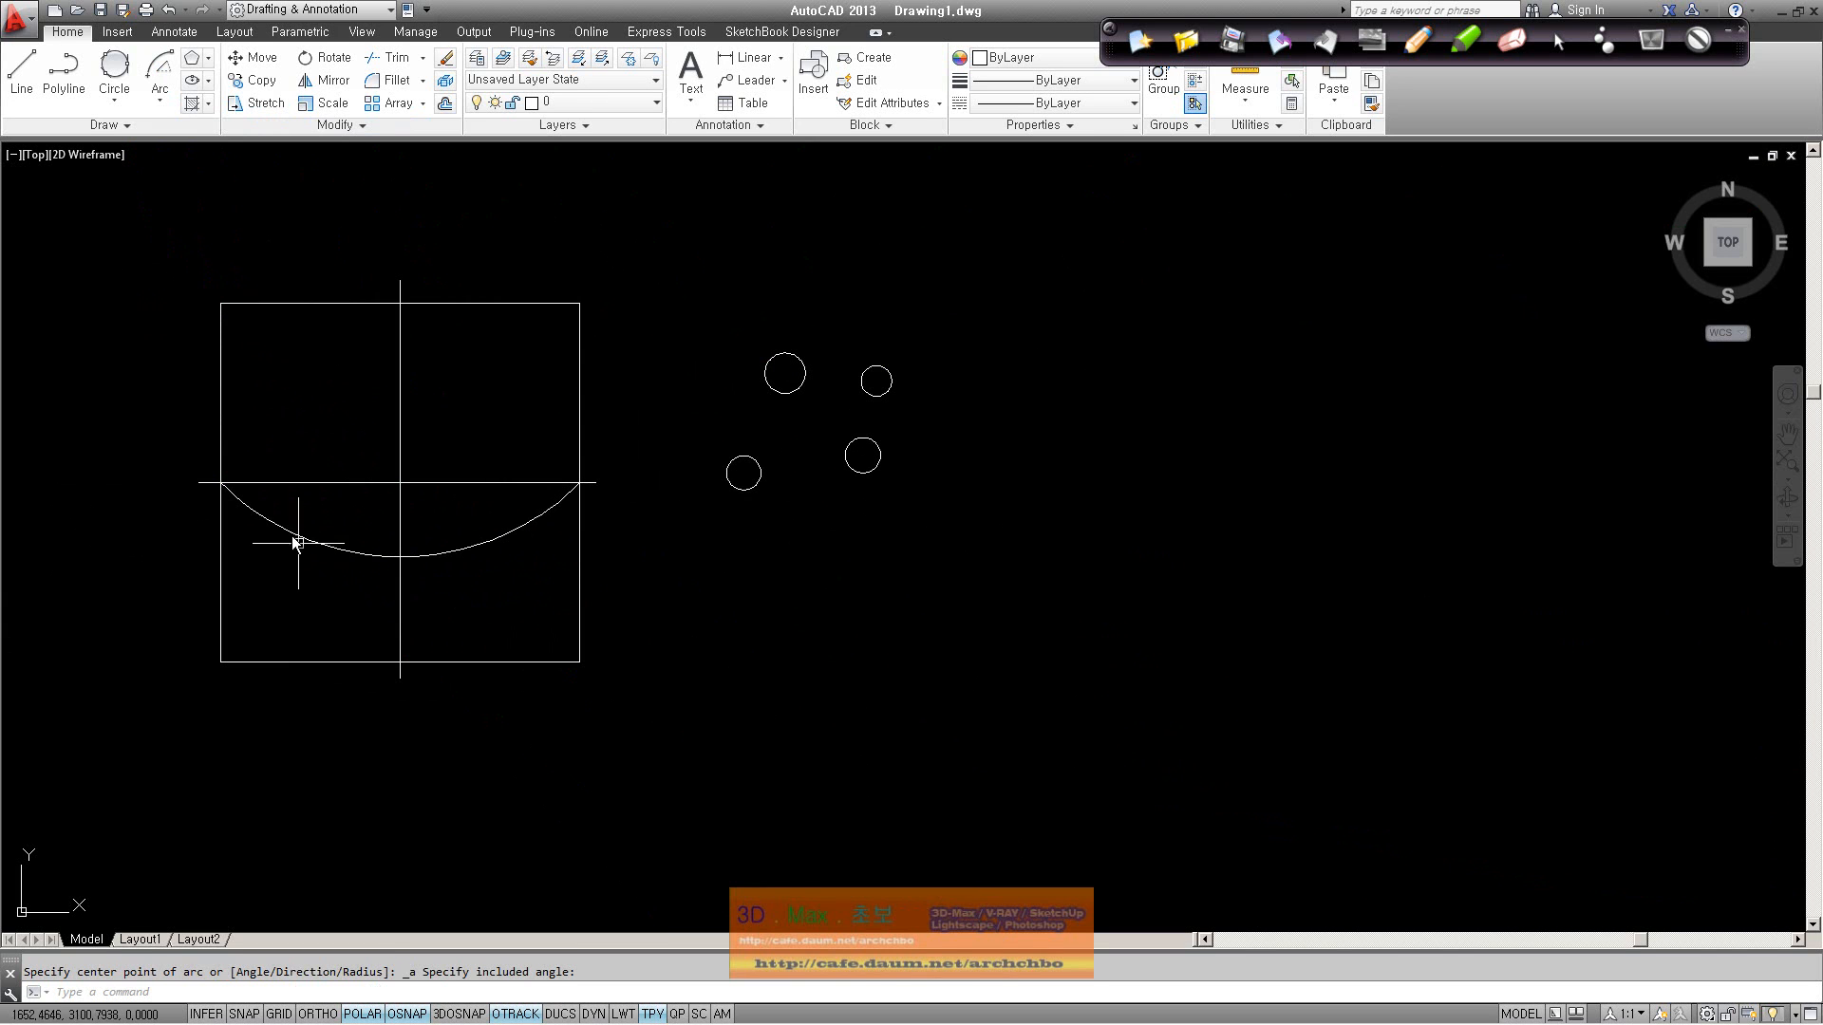
# Step: Draw a Start, End, Angle arc from the right side's midpoint to the left side's midpoint, picking the angle straight above the start point
pyautogui.click(159, 95)
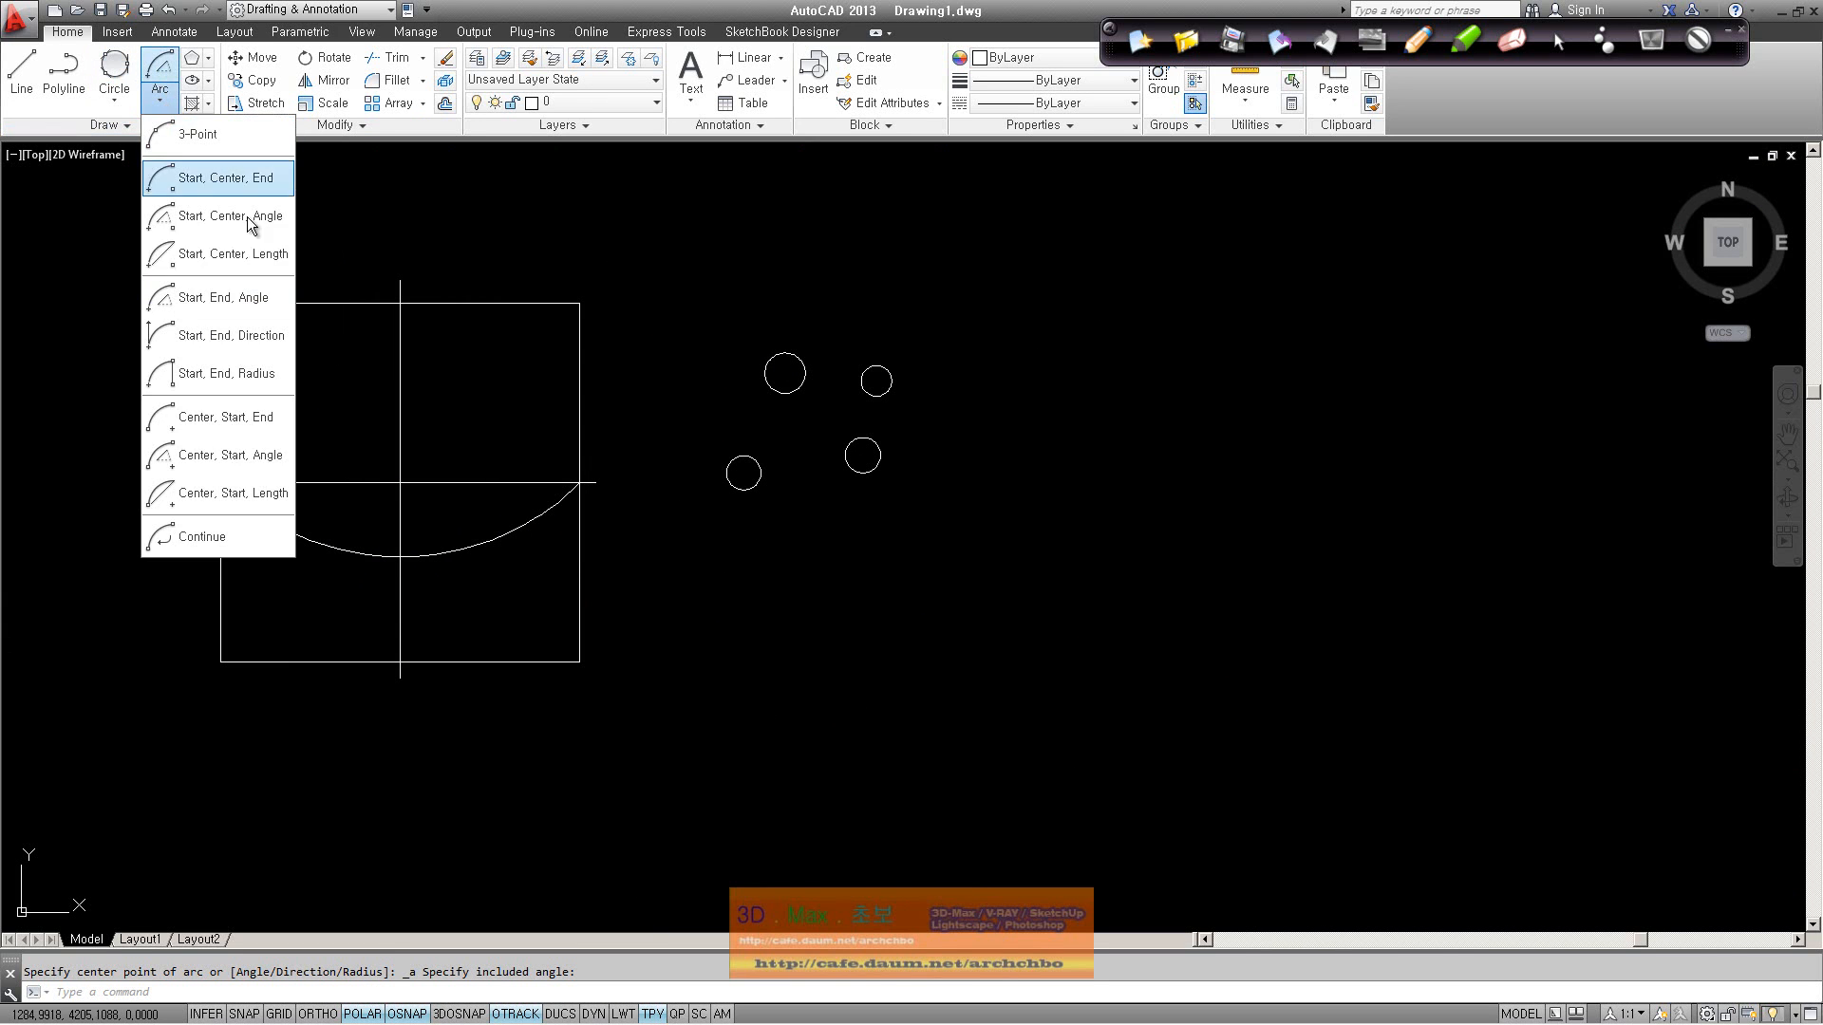
pyautogui.click(275, 300)
pyautogui.click(577, 484)
pyautogui.click(222, 484)
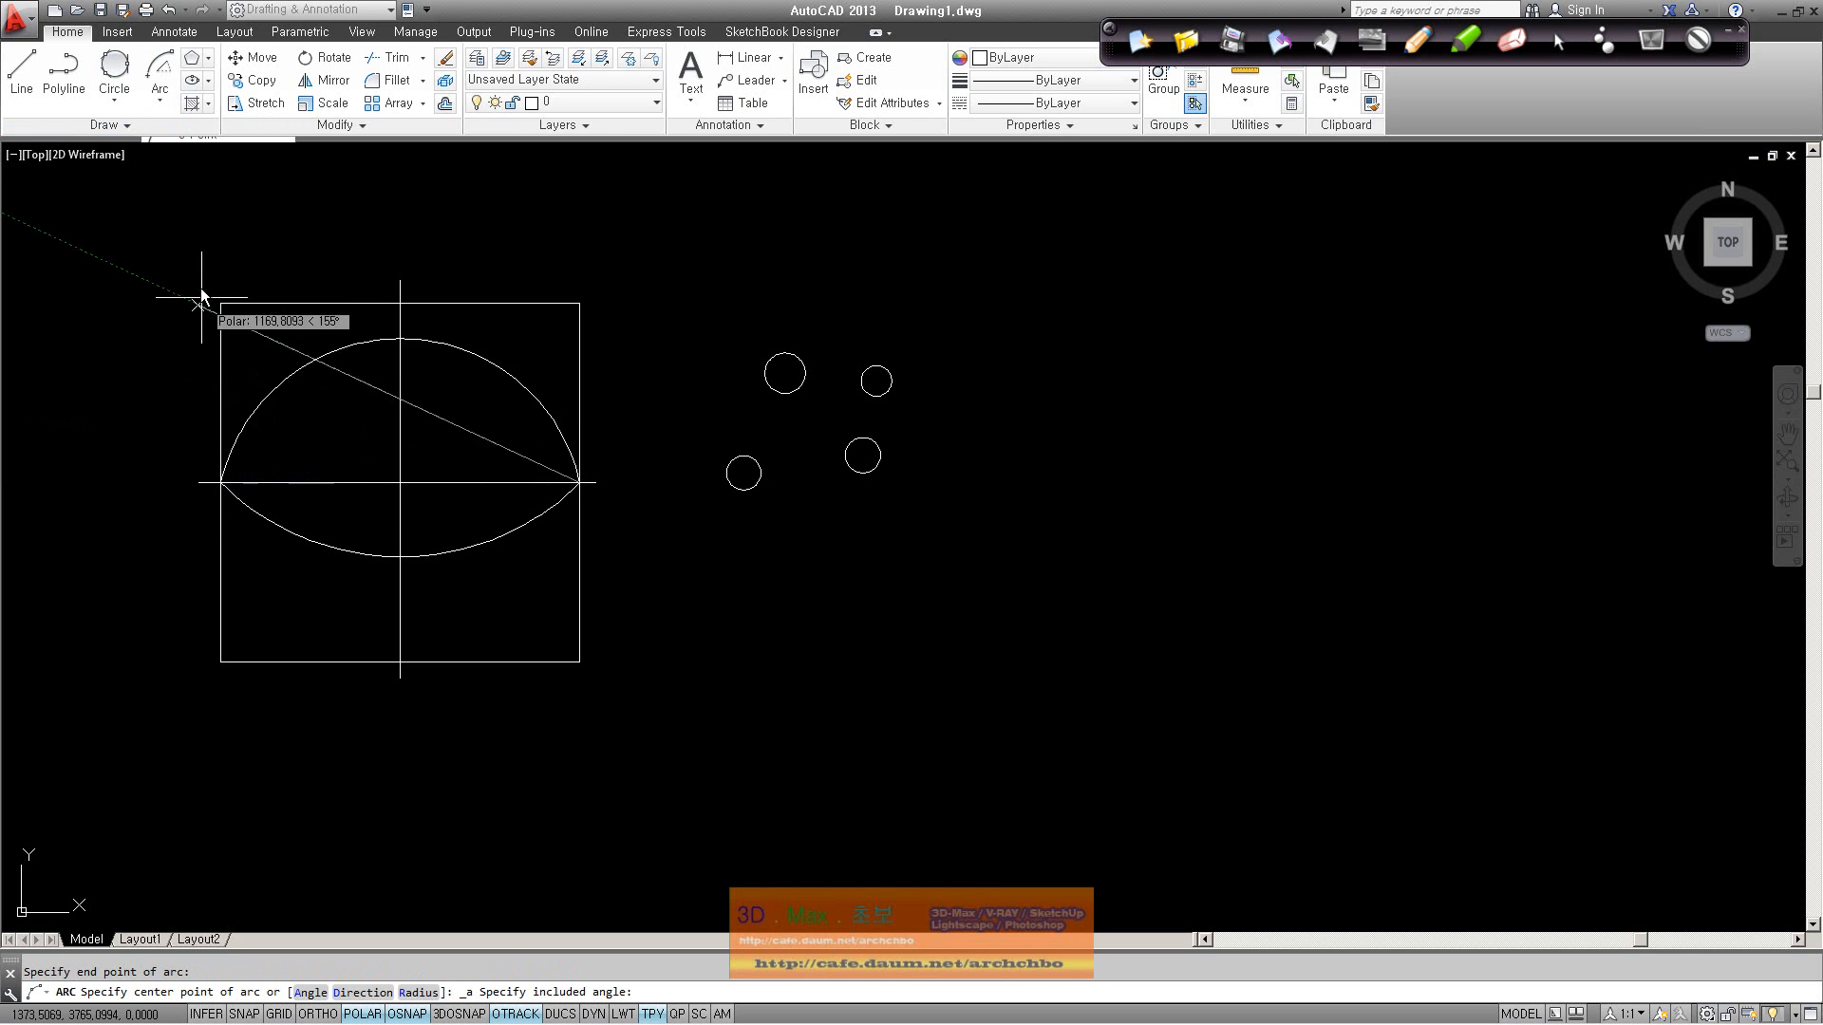
pyautogui.click(579, 237)
pyautogui.click(533, 519)
pyautogui.click(538, 456)
pyautogui.press('Escape')
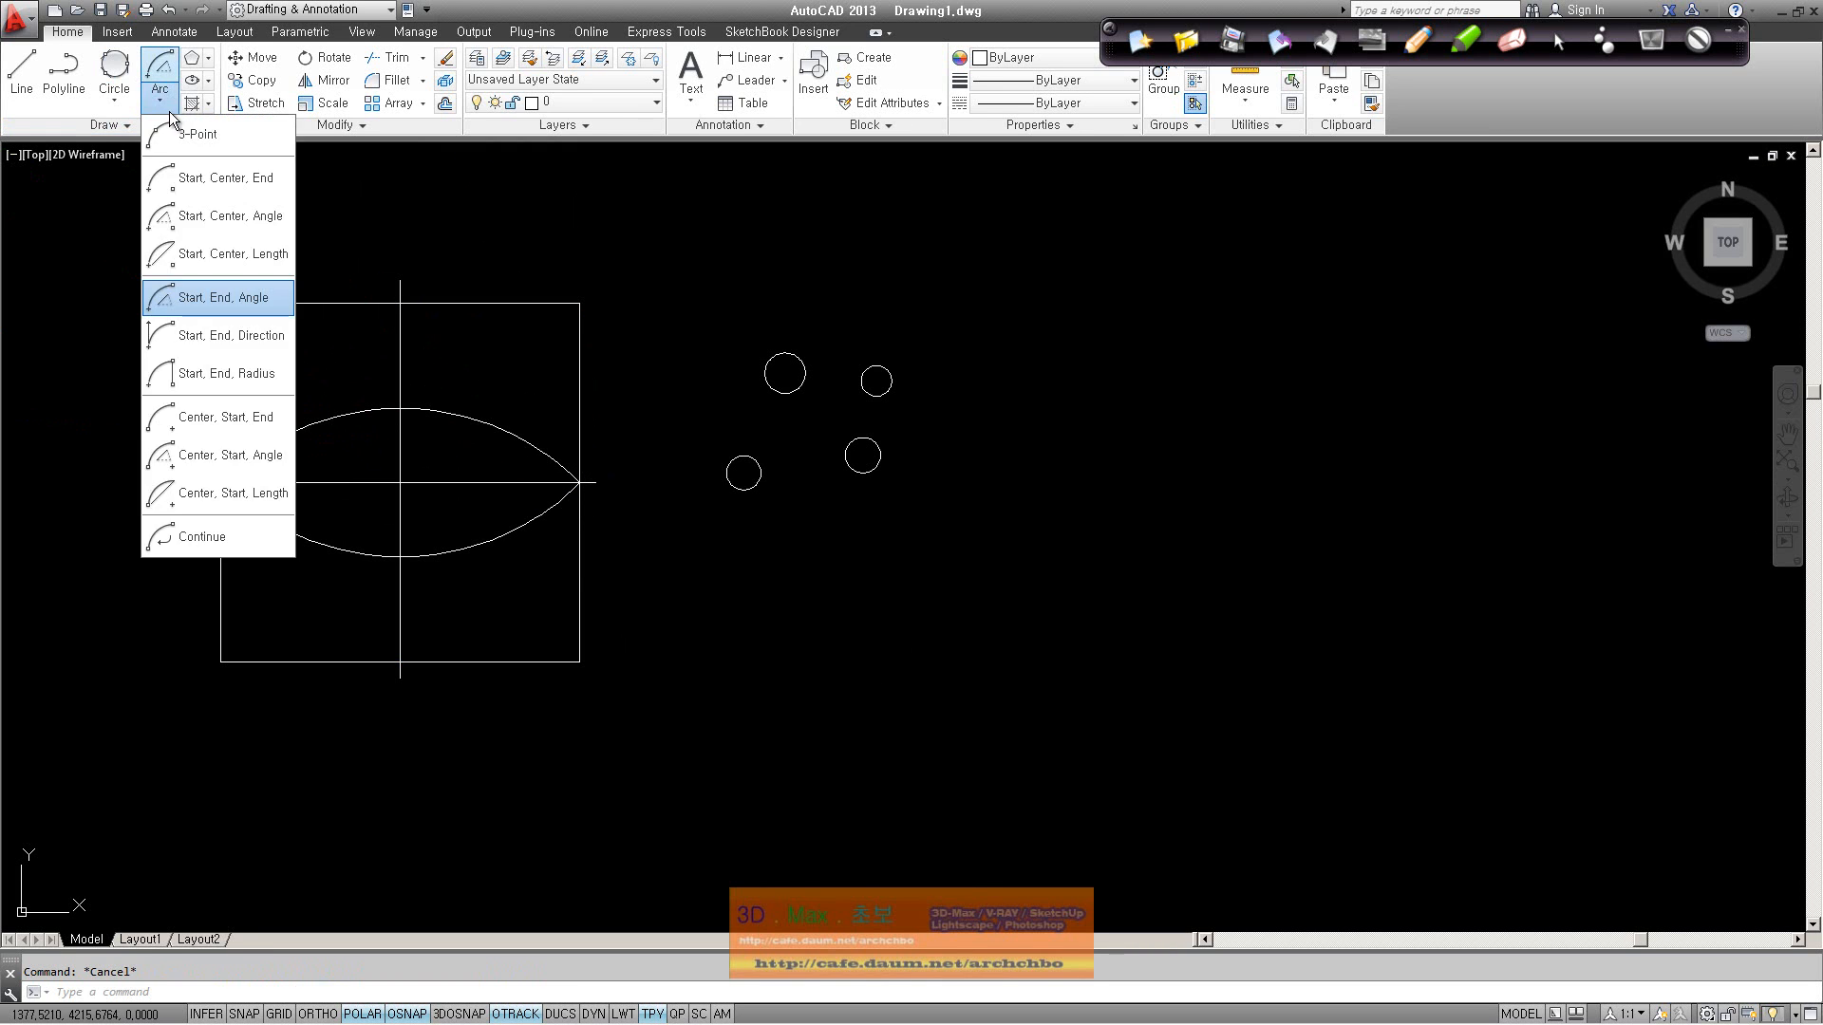
# Step: Draw a Start, End, Direction arc from the left side's midpoint to the right side's midpoint with the tangent direction pointing straight up
pyautogui.click(231, 336)
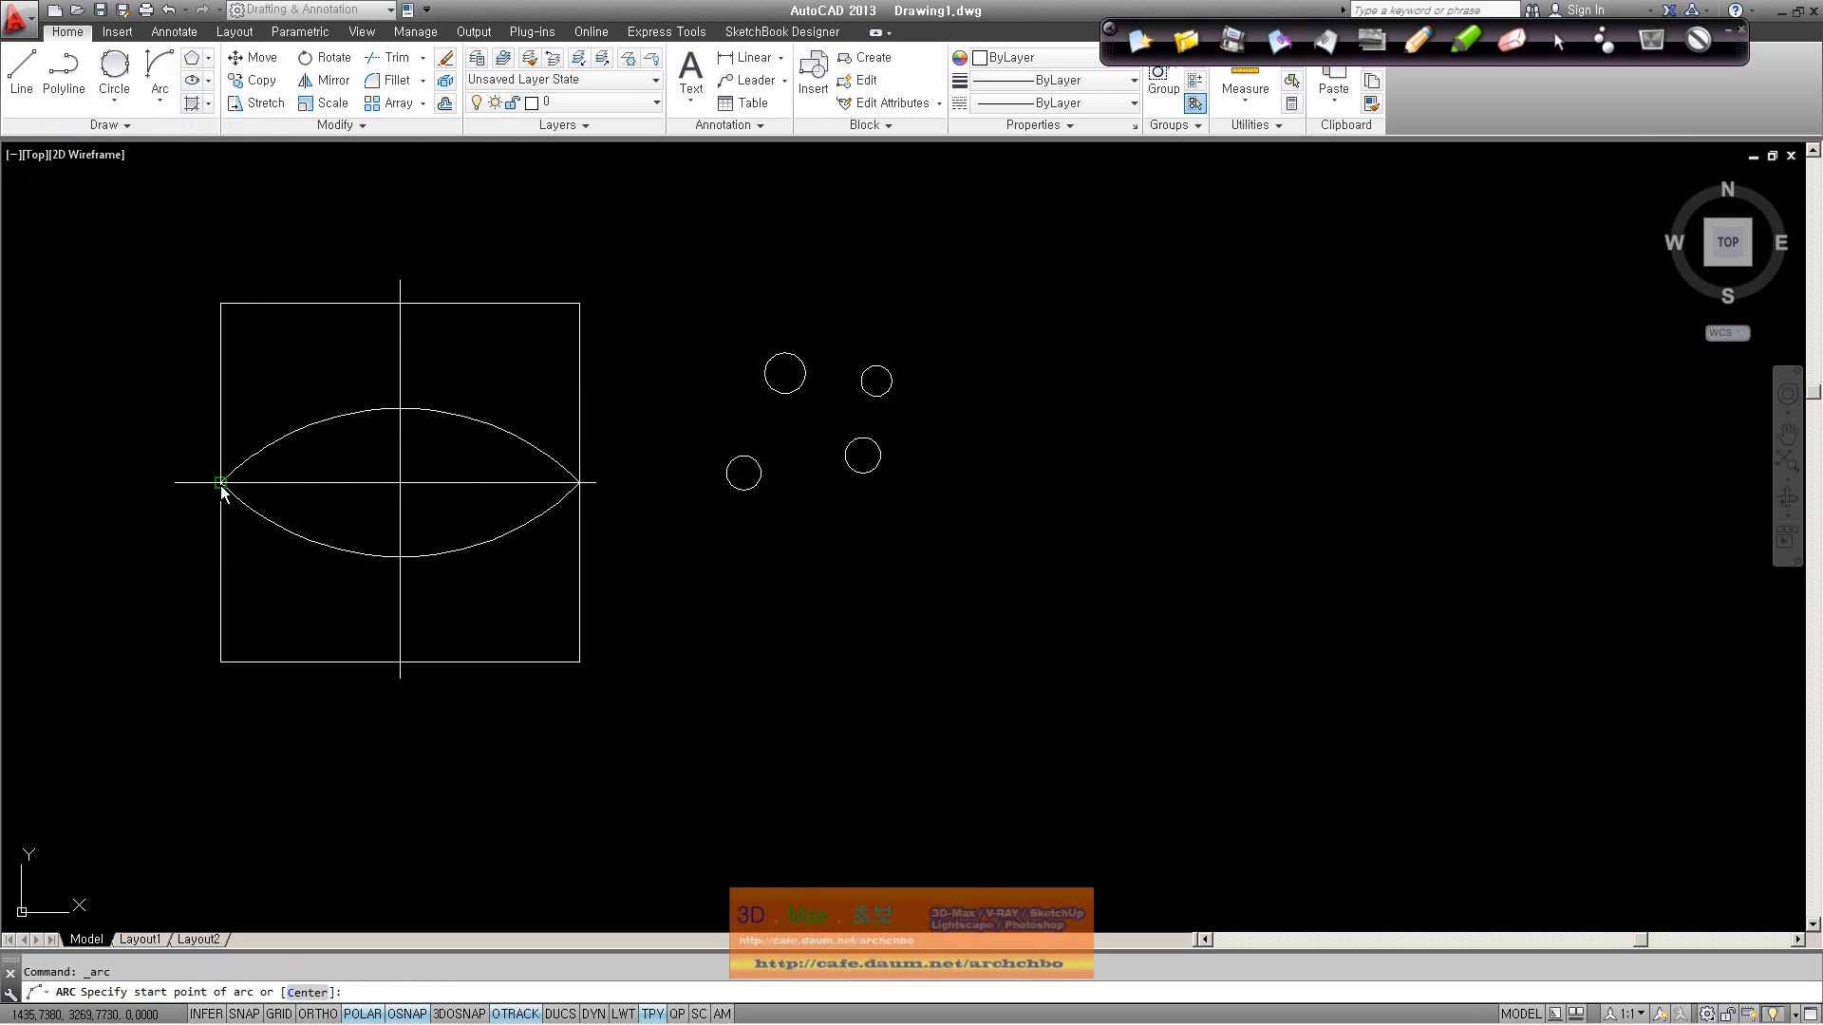
pyautogui.click(157, 103)
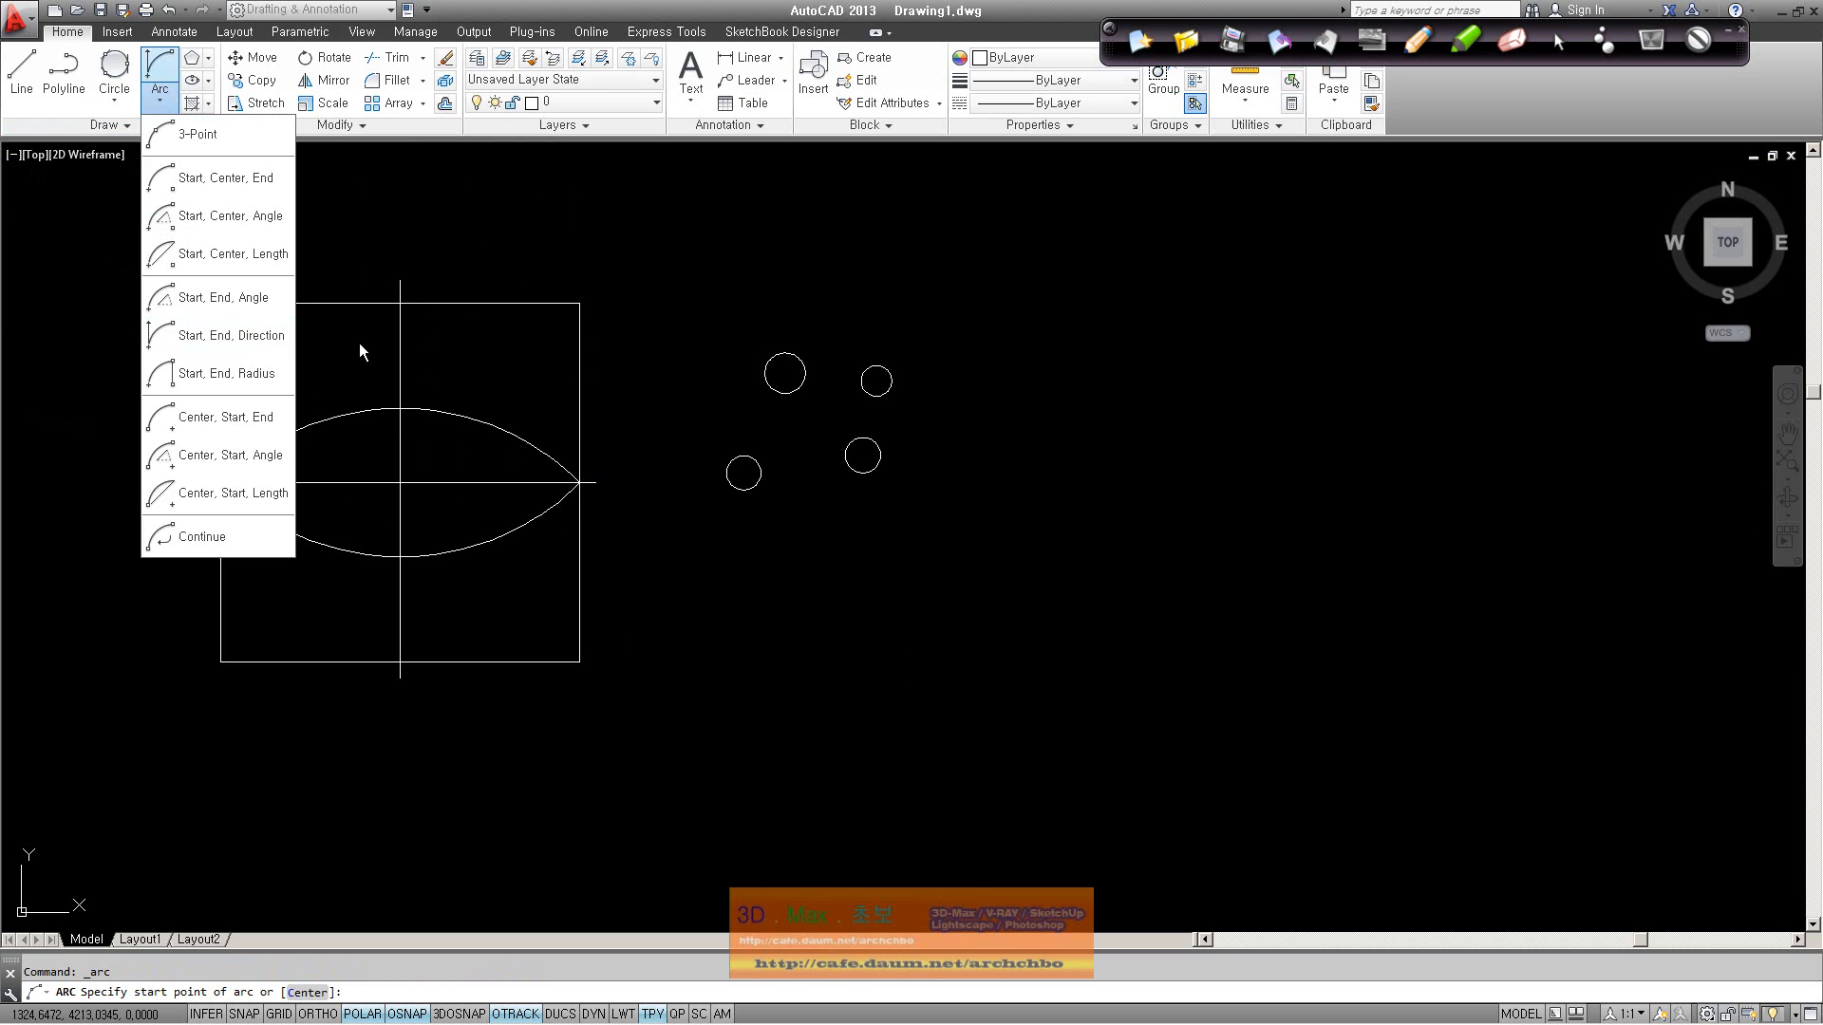
pyautogui.click(421, 445)
pyautogui.click(223, 485)
pyautogui.click(580, 484)
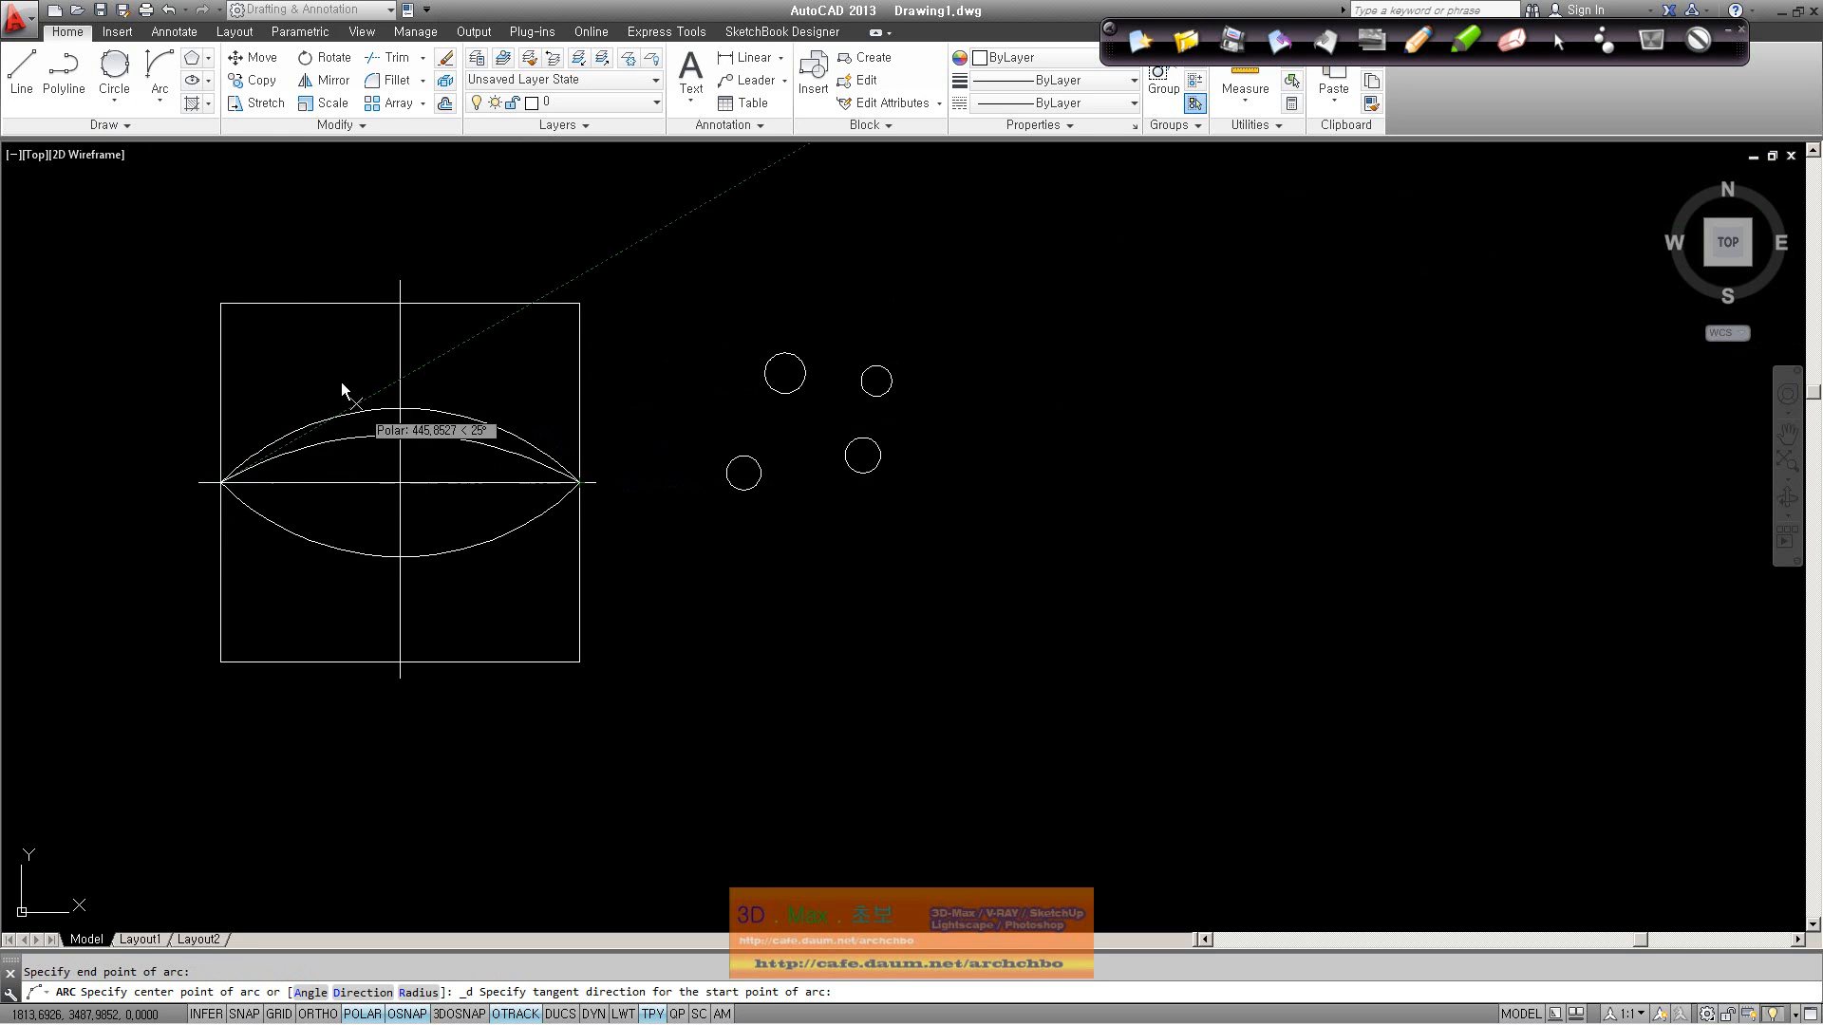
pyautogui.click(210, 326)
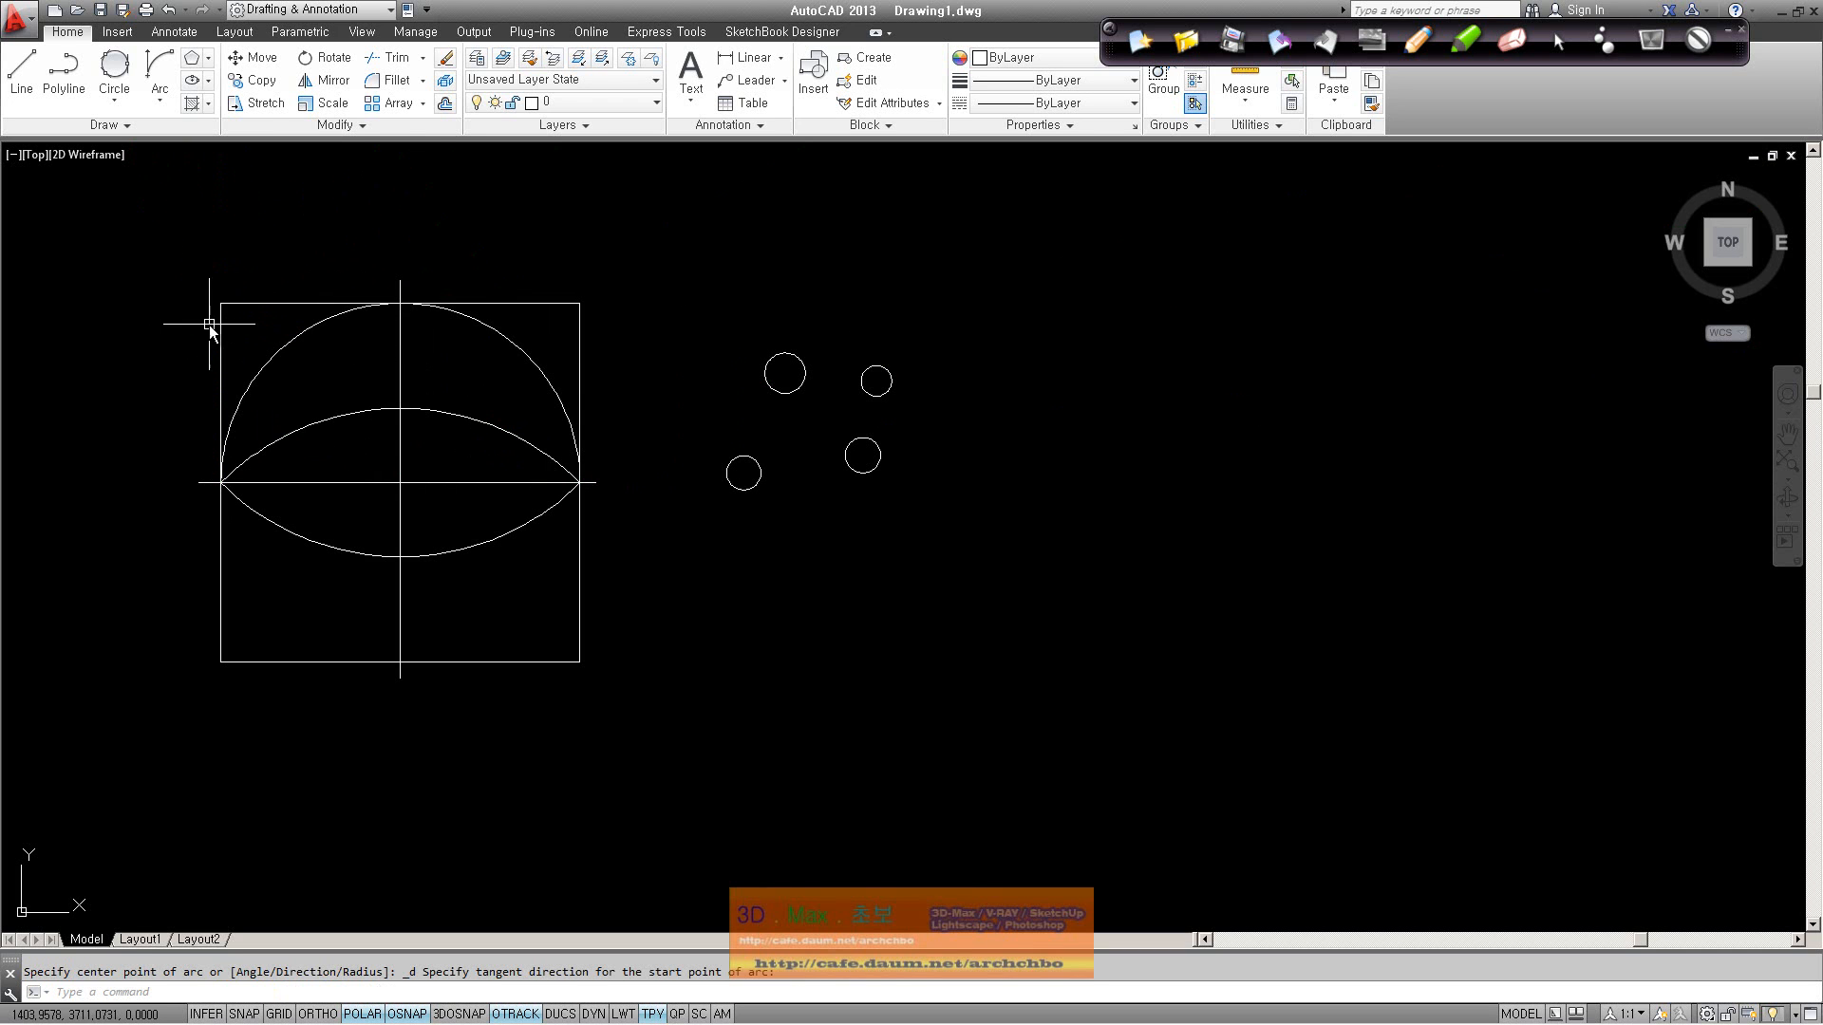
# Step: Erase the lower arc and the two upper arcs inside the square
pyautogui.click(159, 95)
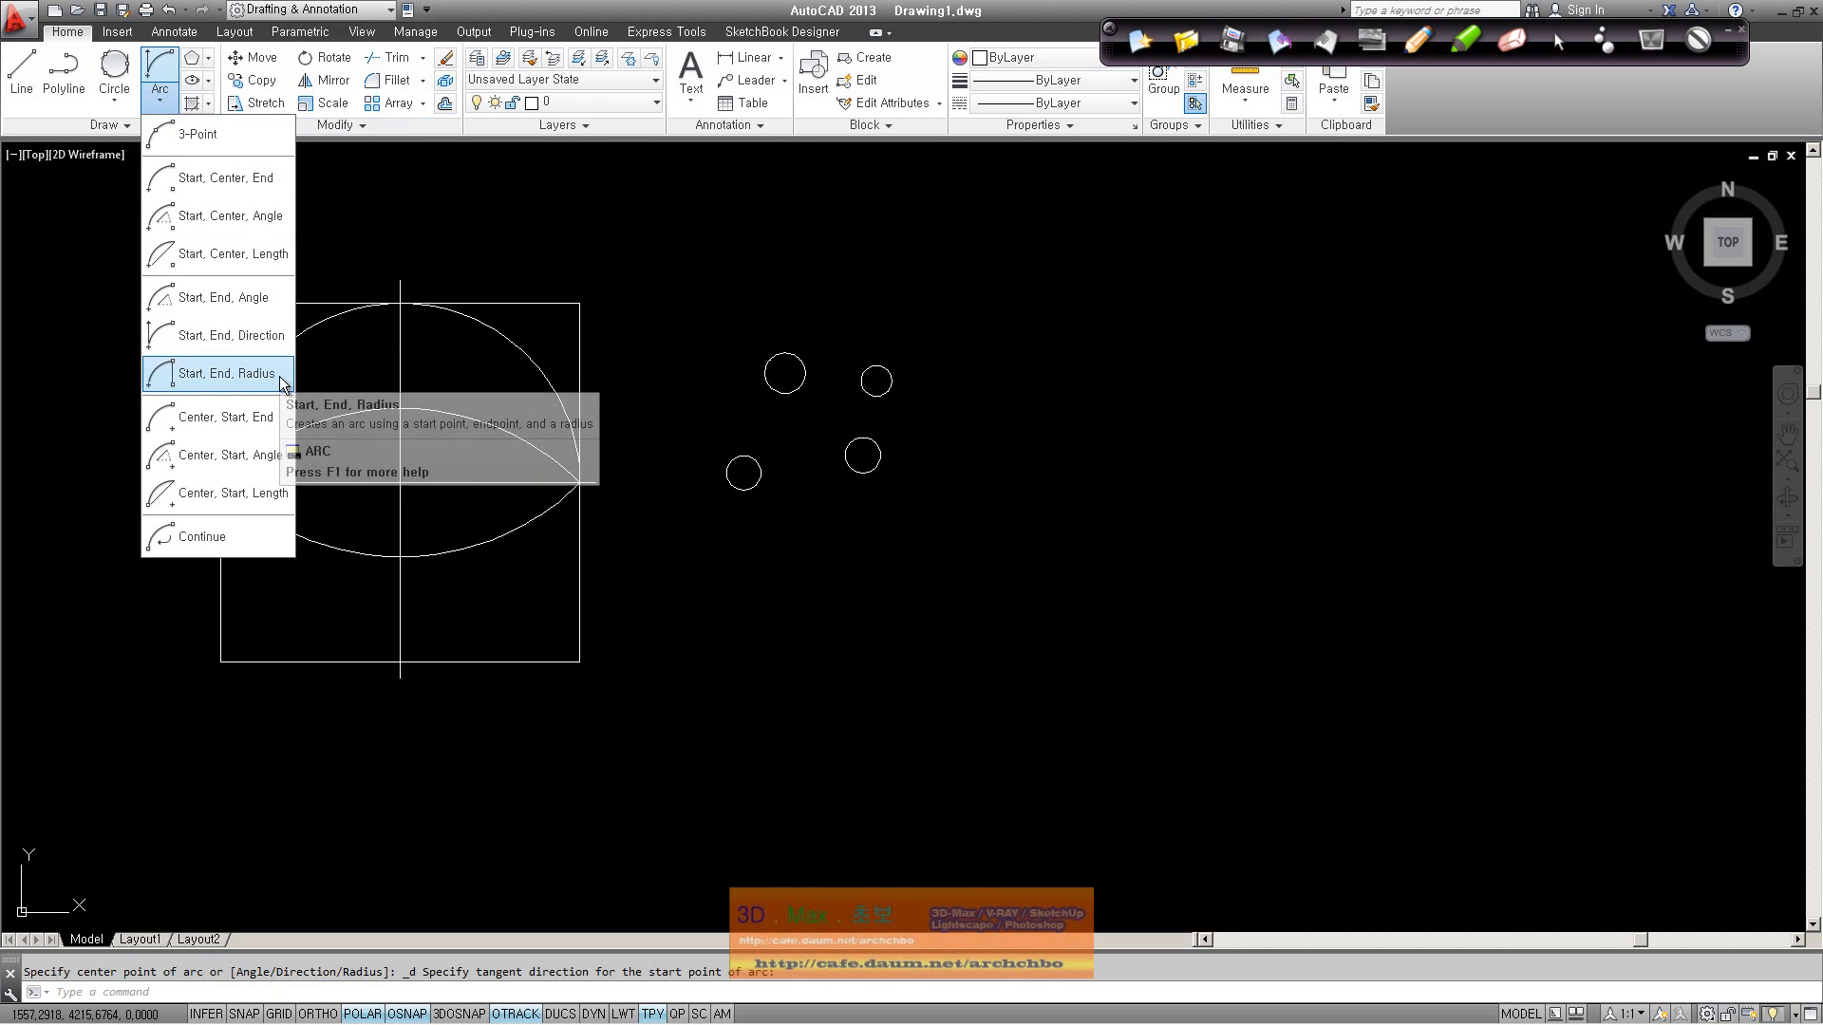
pyautogui.click(740, 577)
pyautogui.click(712, 577)
pyautogui.click(504, 536)
pyautogui.press('Delete')
pyautogui.click(550, 458)
pyautogui.press('Delete')
pyautogui.click(562, 401)
pyautogui.press('Delete')
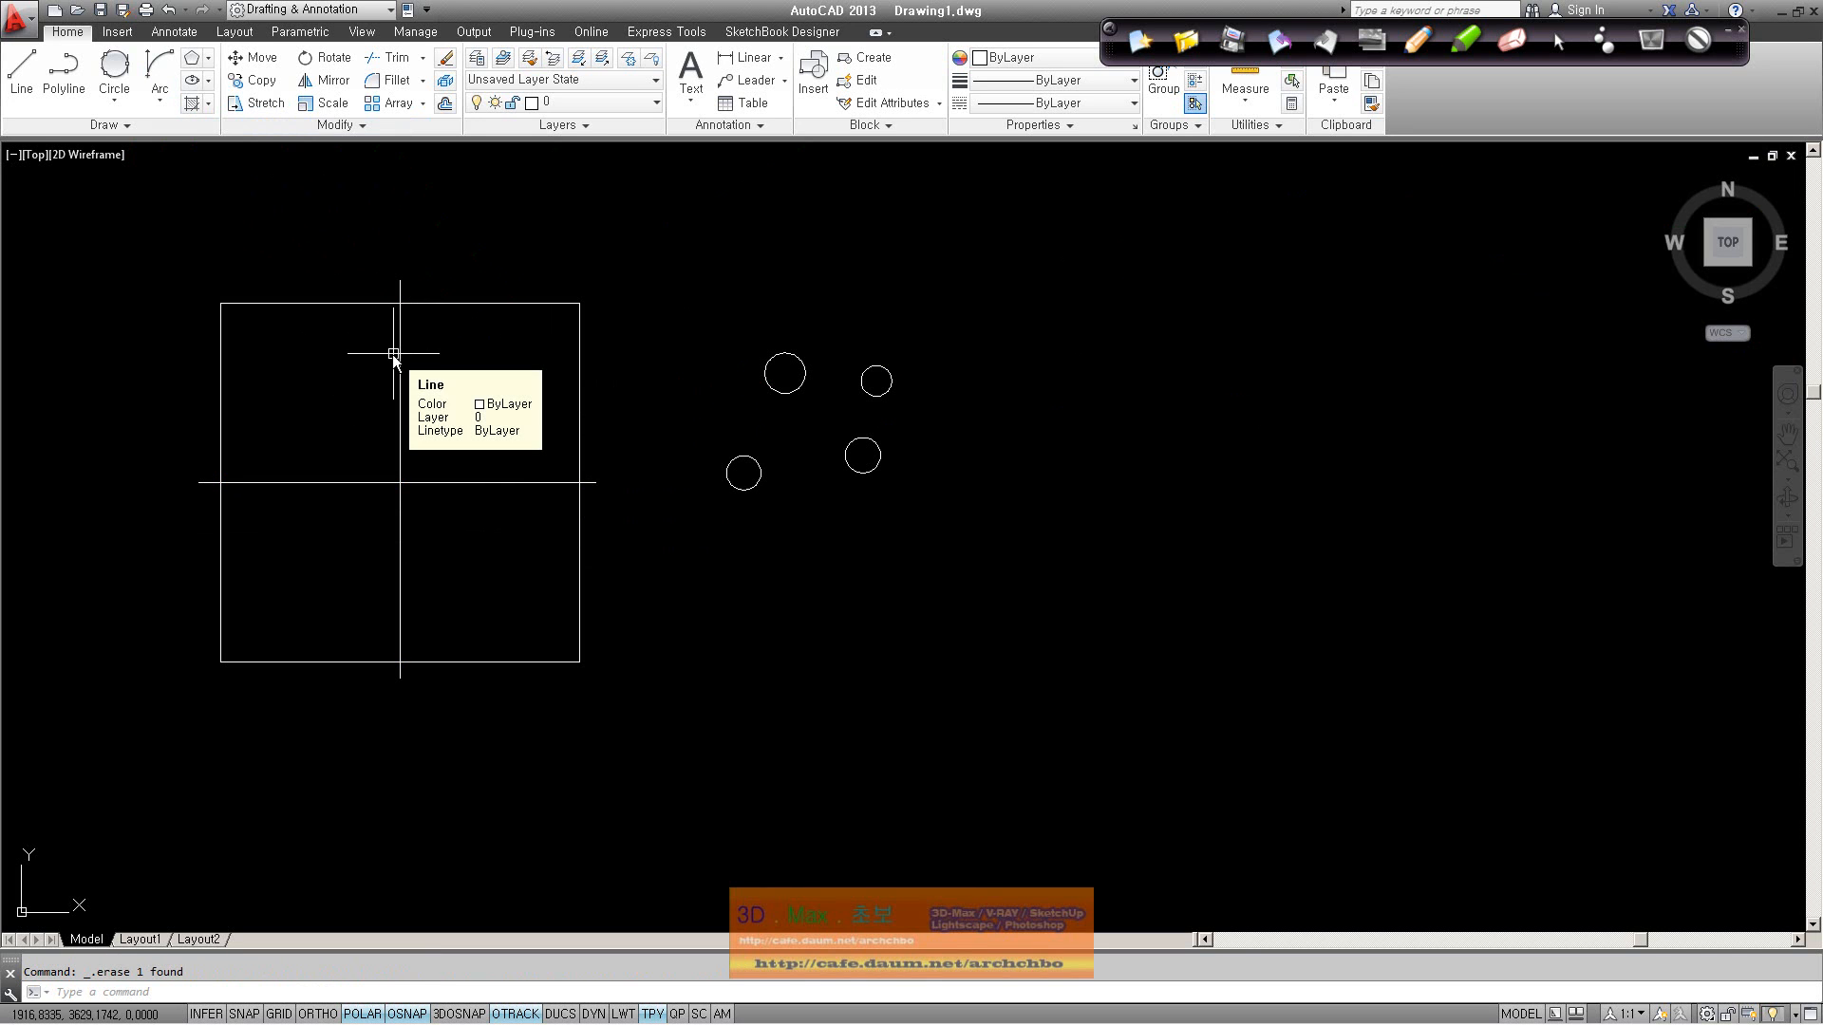
pyautogui.click(160, 102)
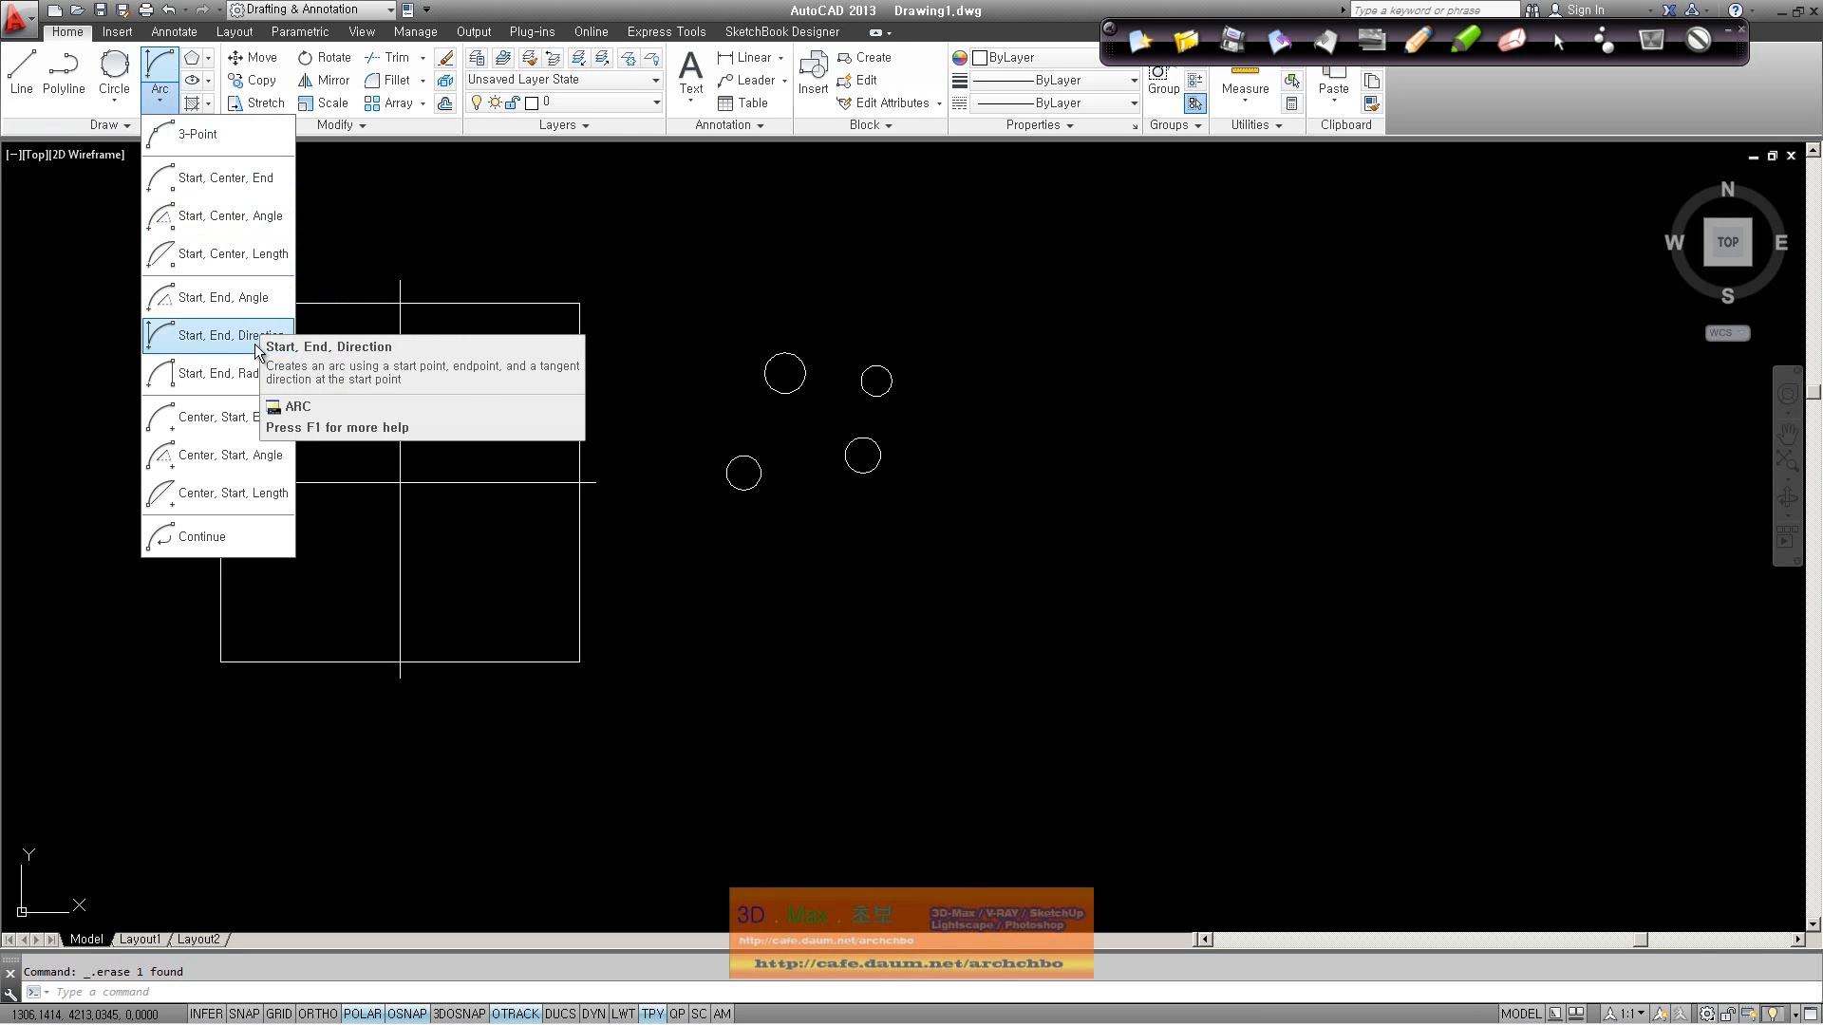
pyautogui.click(413, 188)
pyautogui.click(336, 209)
pyautogui.click(334, 210)
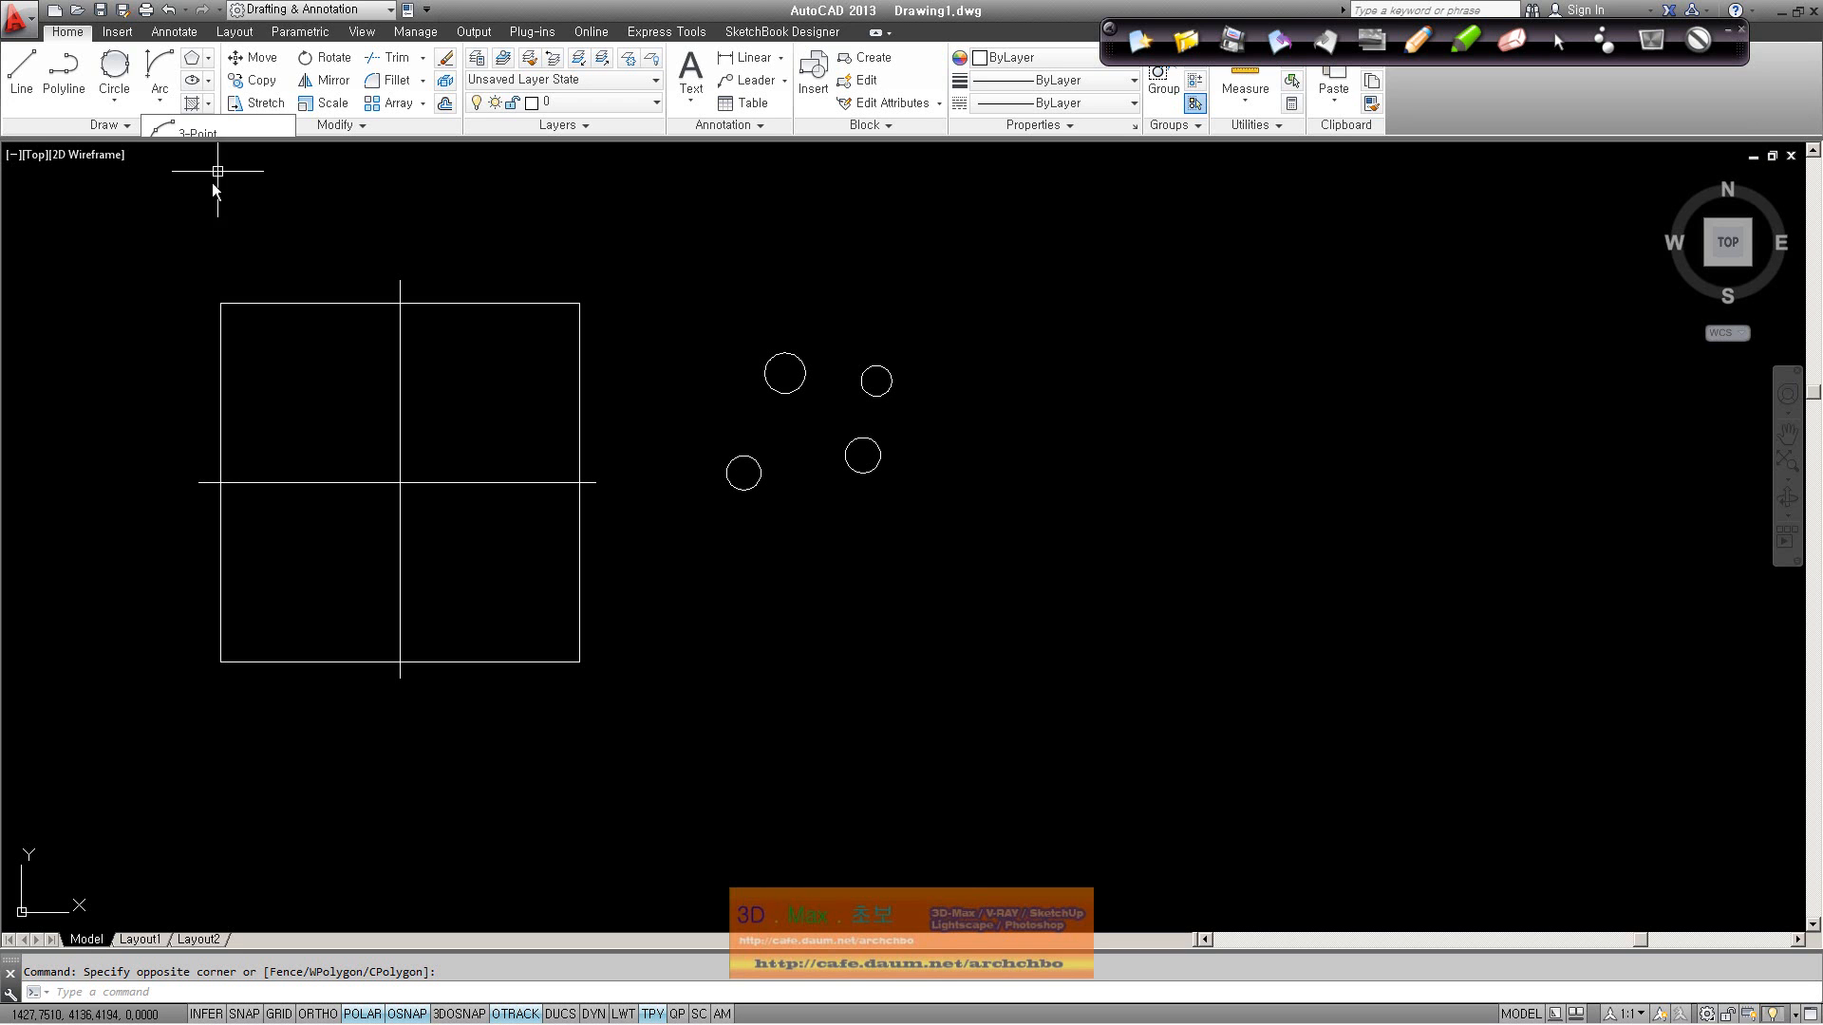
# Step: Draw a wide ellipse around the four small circles with the Center method, its long axis horizontal
pyautogui.click(208, 81)
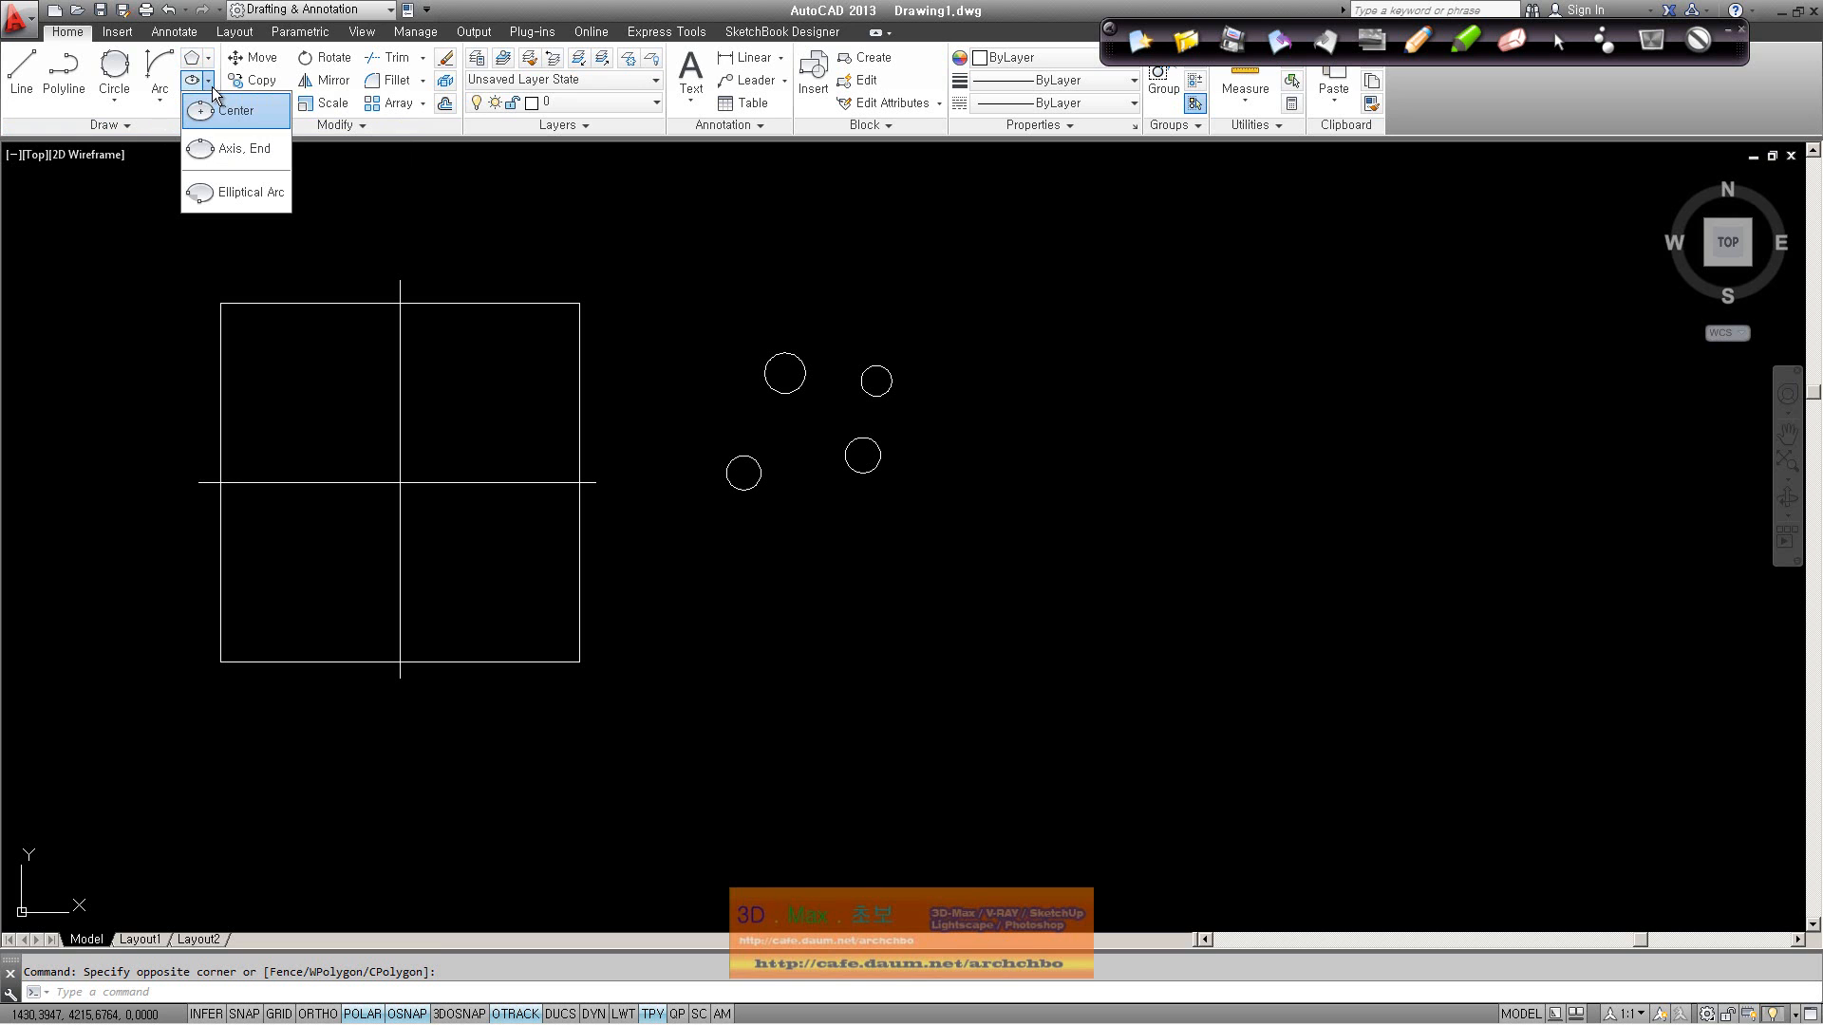
pyautogui.click(269, 123)
pyautogui.click(964, 465)
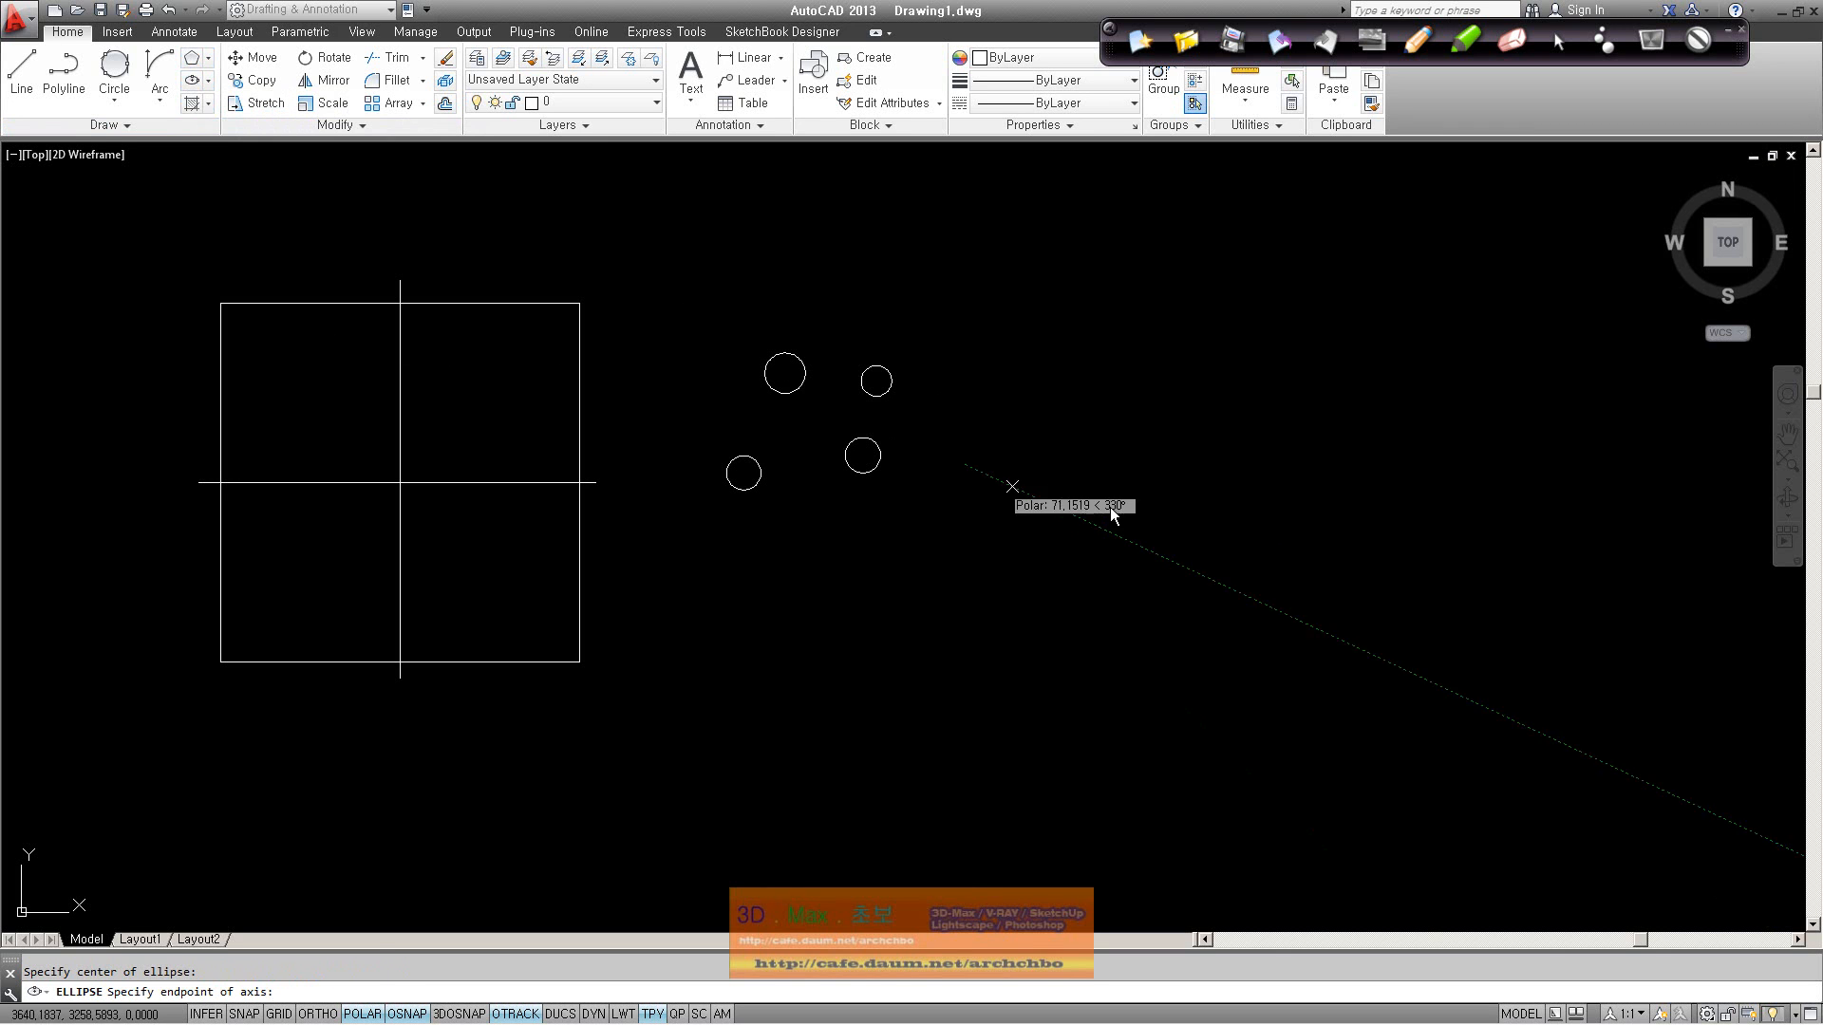
pyautogui.click(1268, 466)
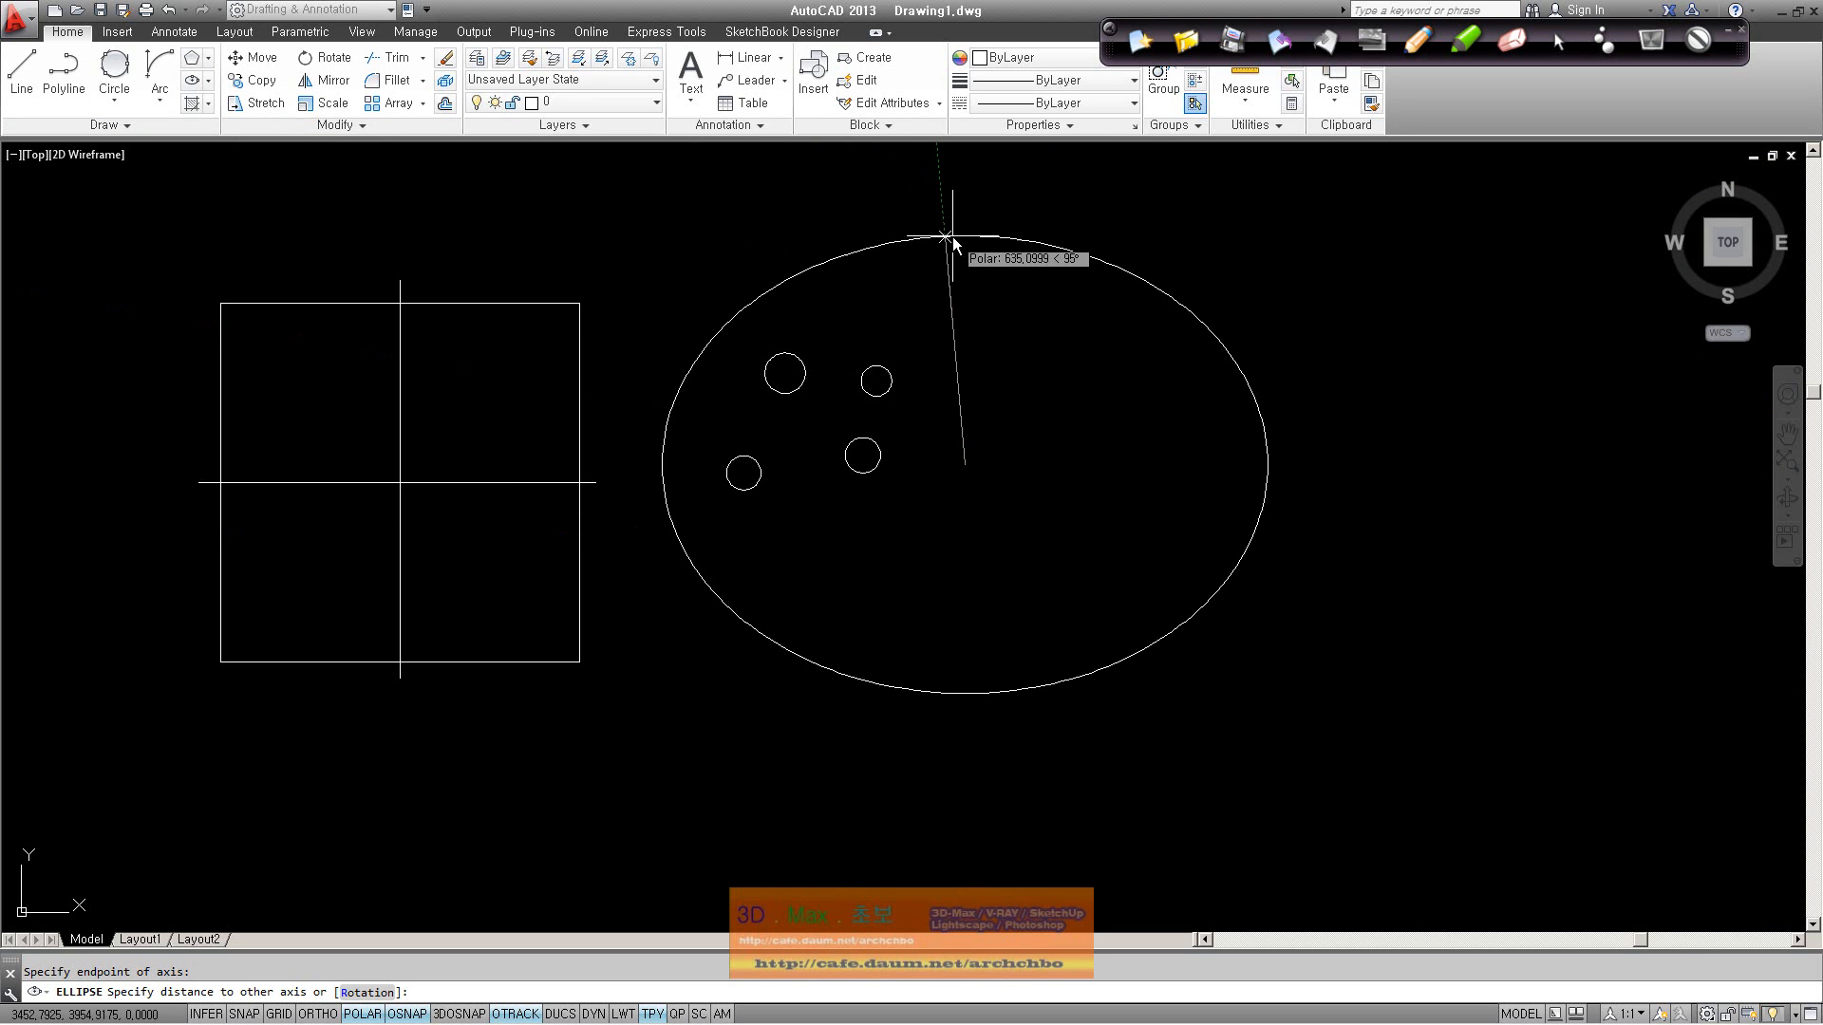
pyautogui.click(984, 246)
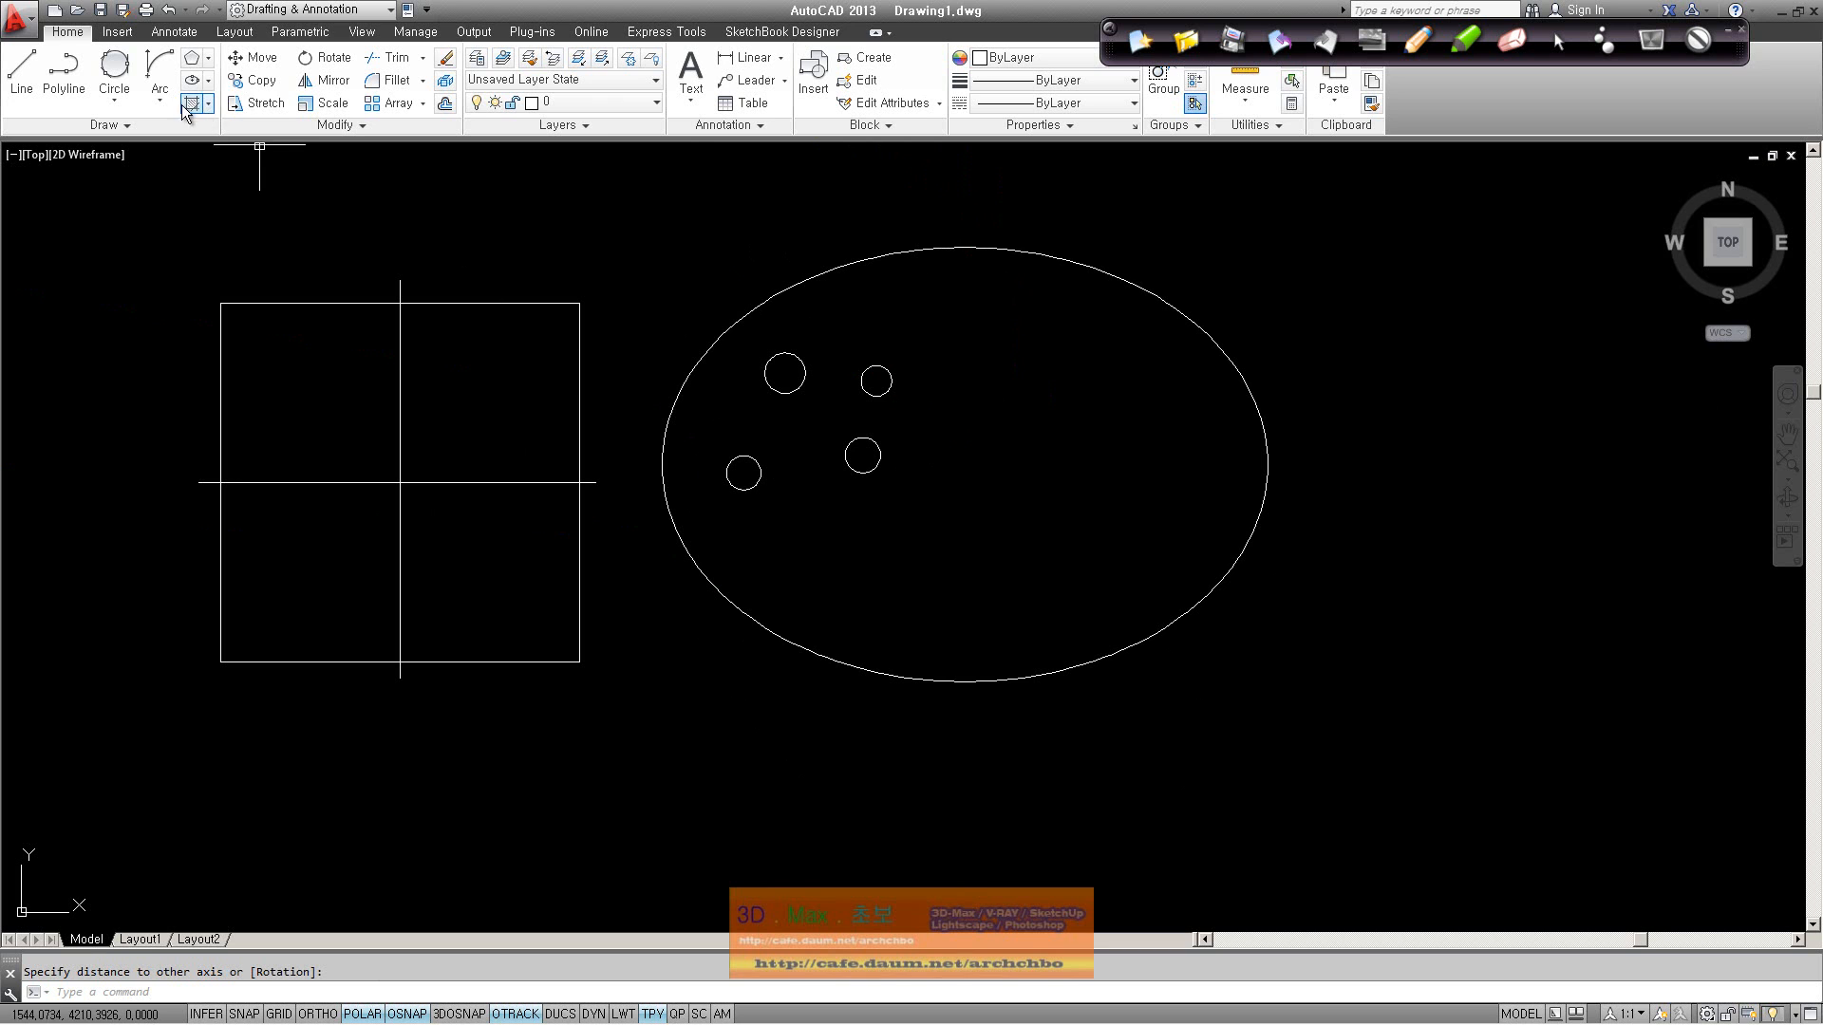
# Step: Draw an Axis, End ellipse in the square's upper half, with its first axis on the vertical centreline from the square's centre, and erase it
pyautogui.click(208, 83)
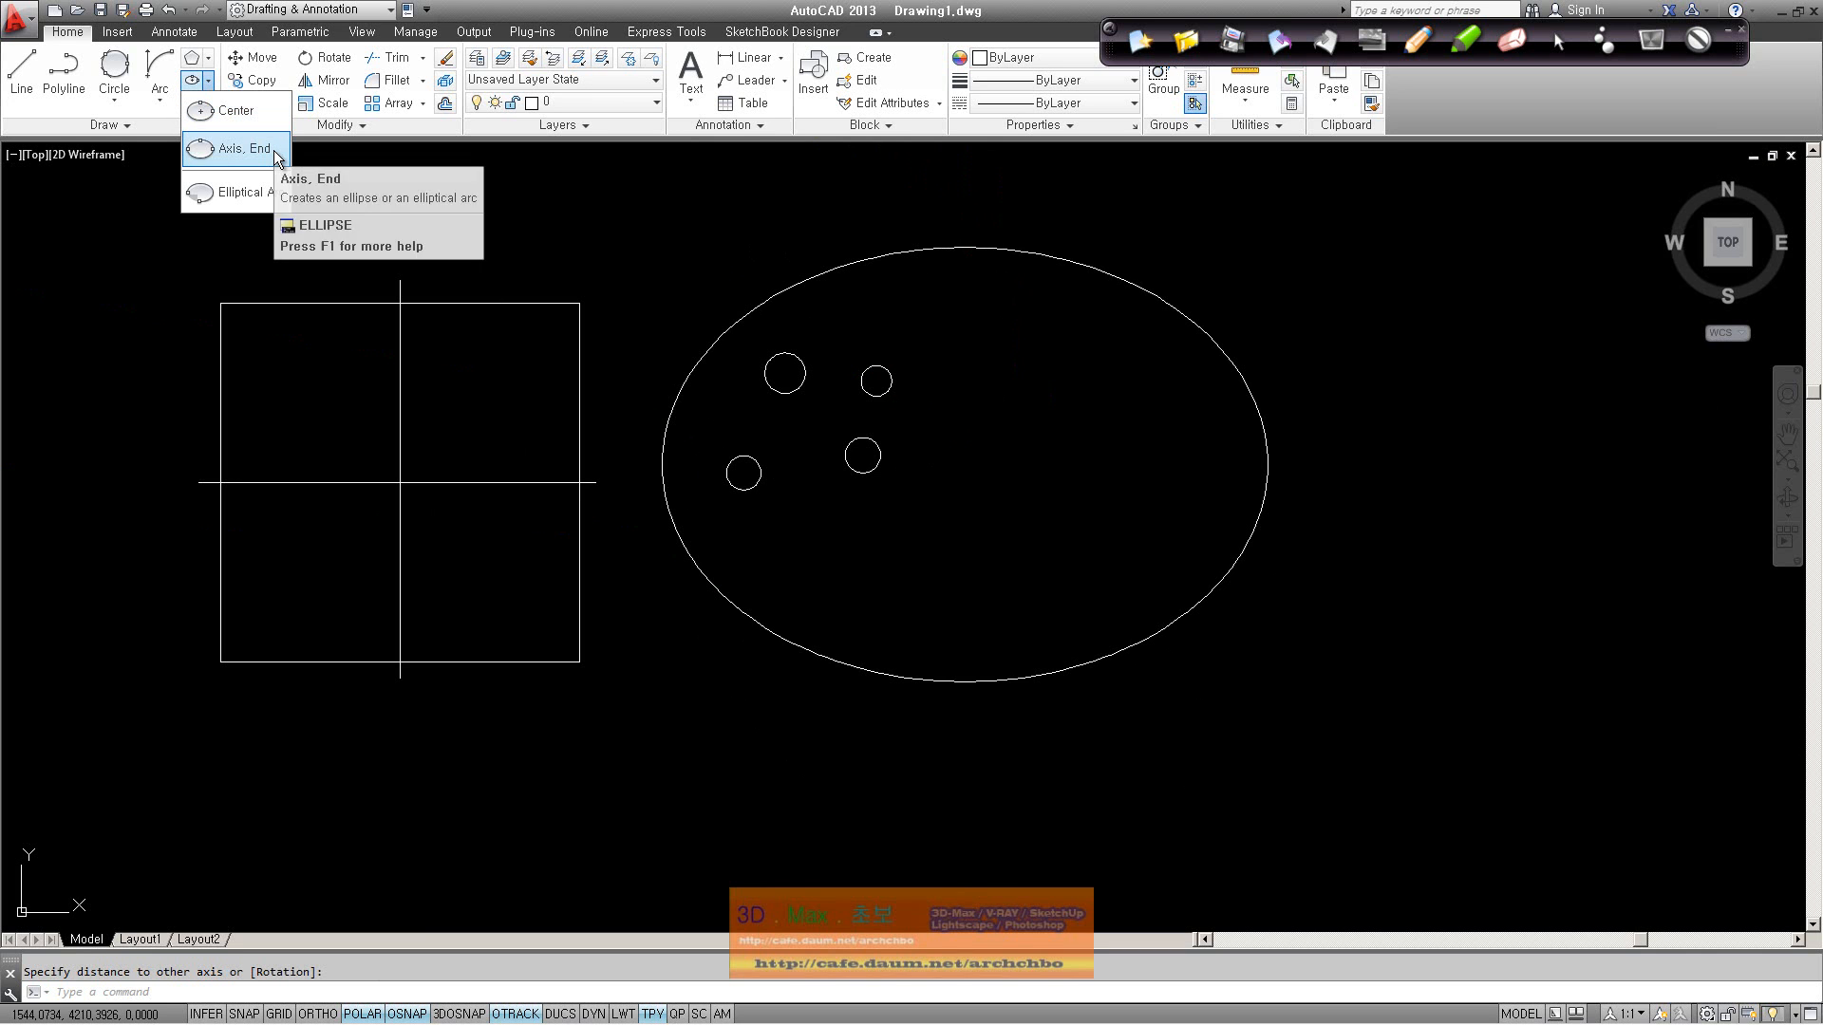
pyautogui.click(278, 150)
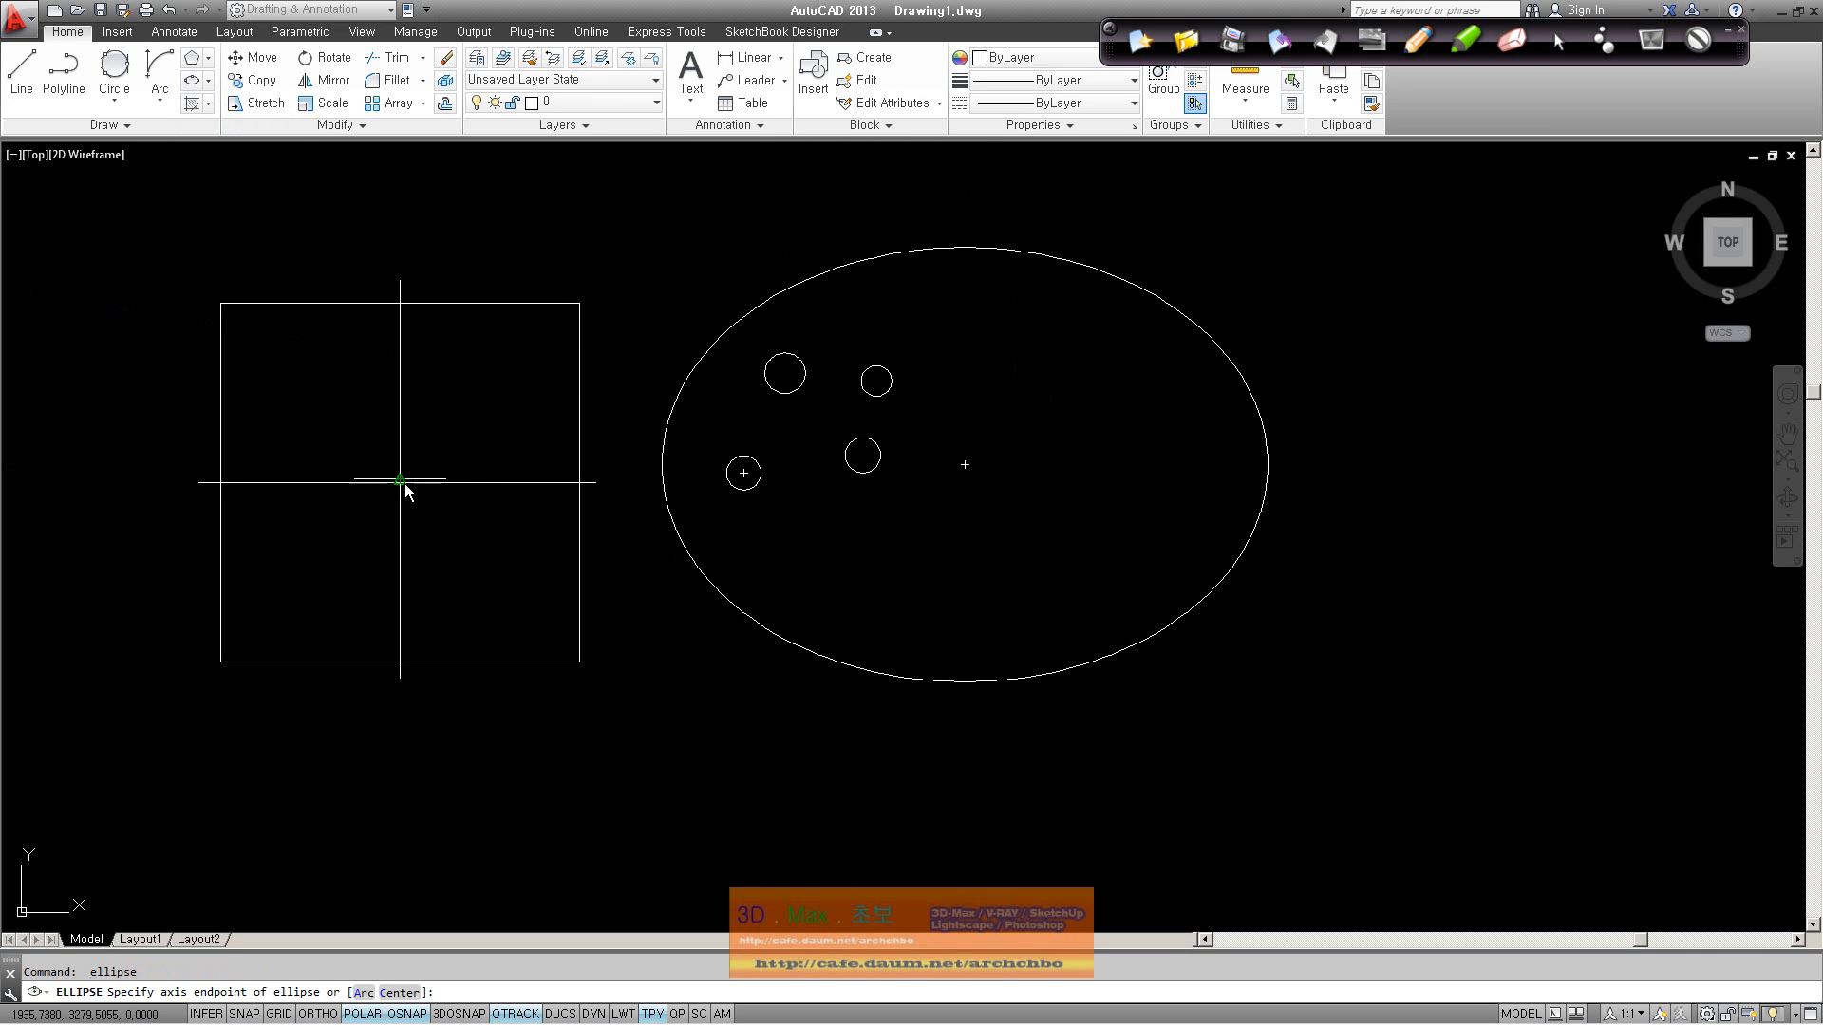
pyautogui.click(400, 483)
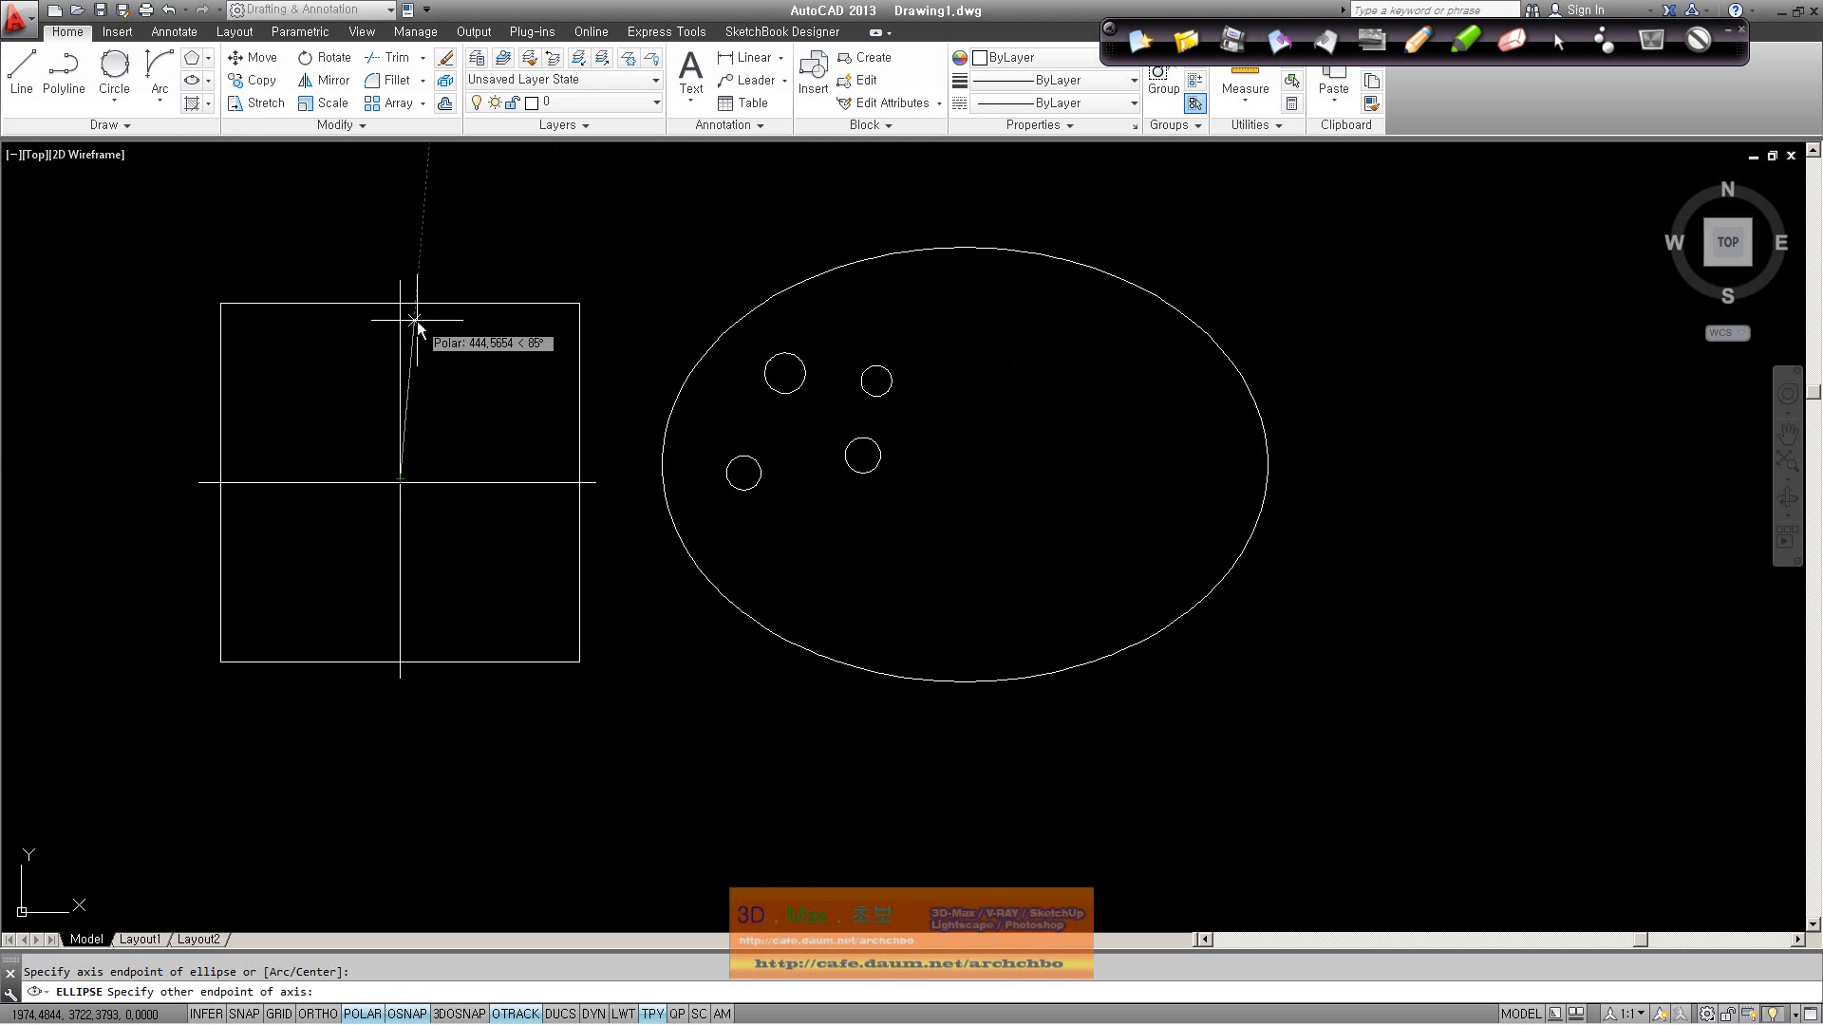
pyautogui.click(400, 282)
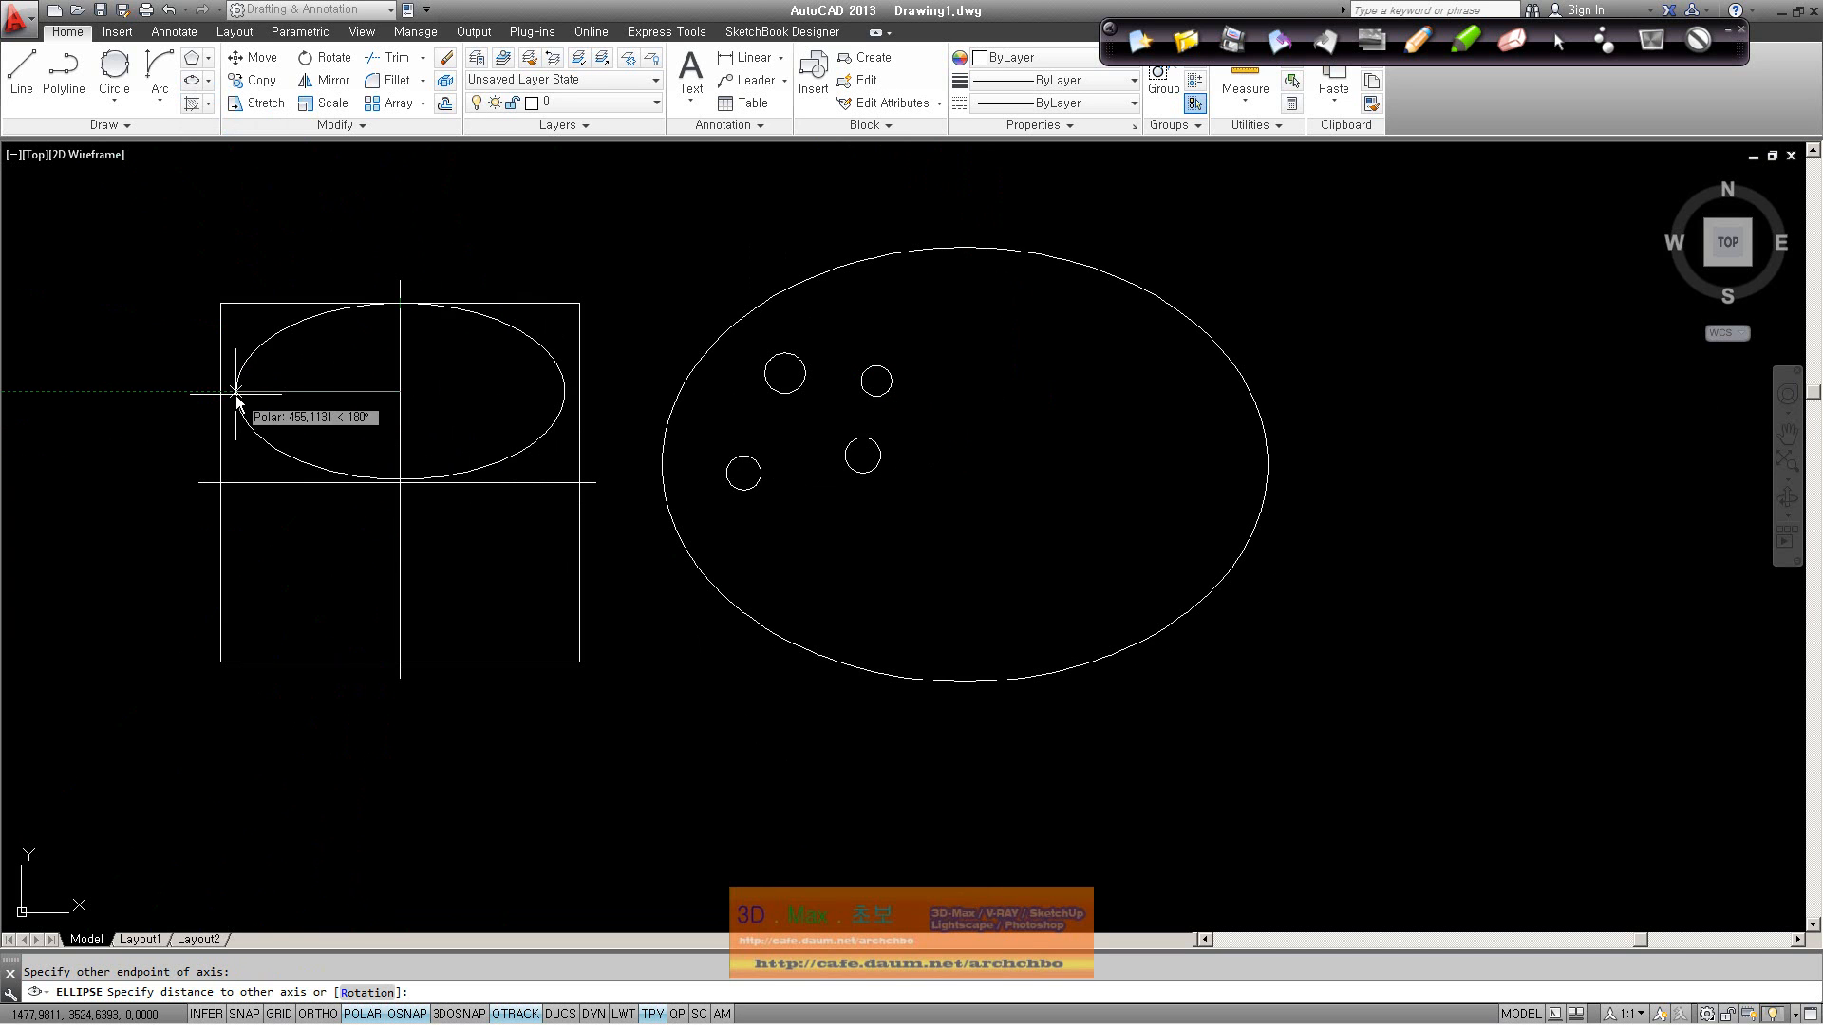
pyautogui.click(399, 221)
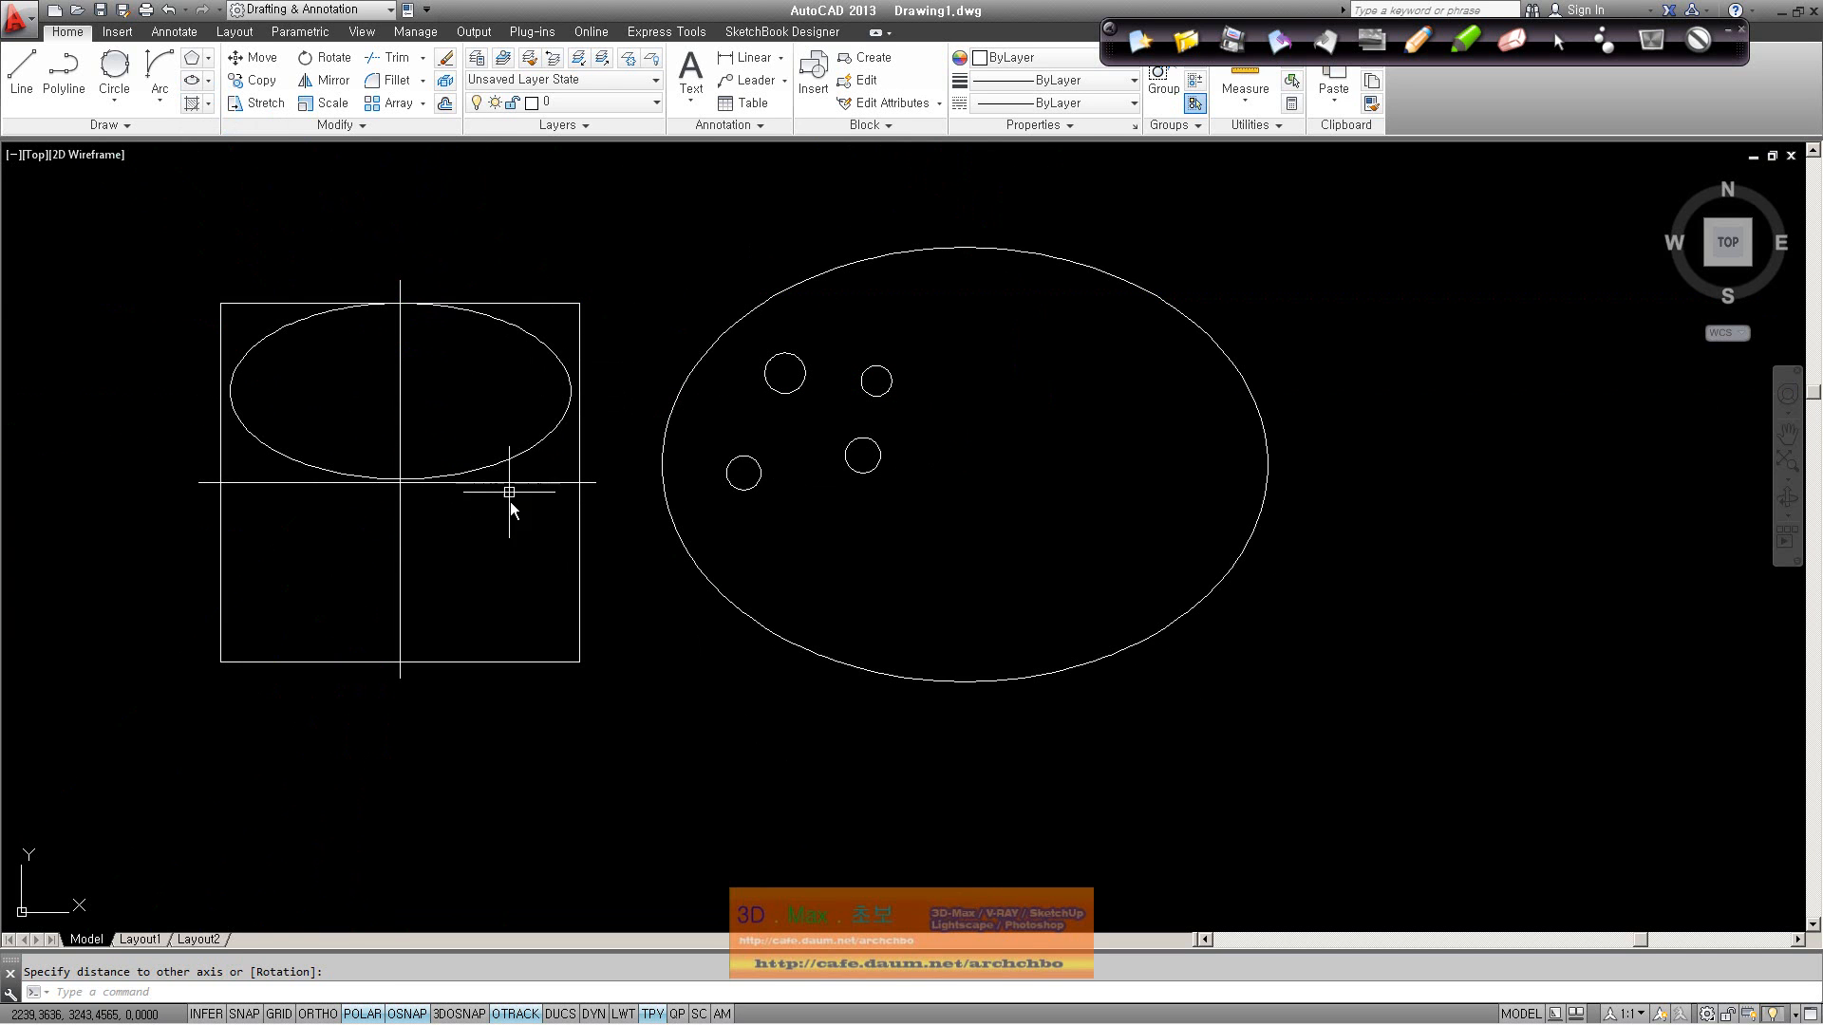
pyautogui.click(516, 460)
pyautogui.press('Delete')
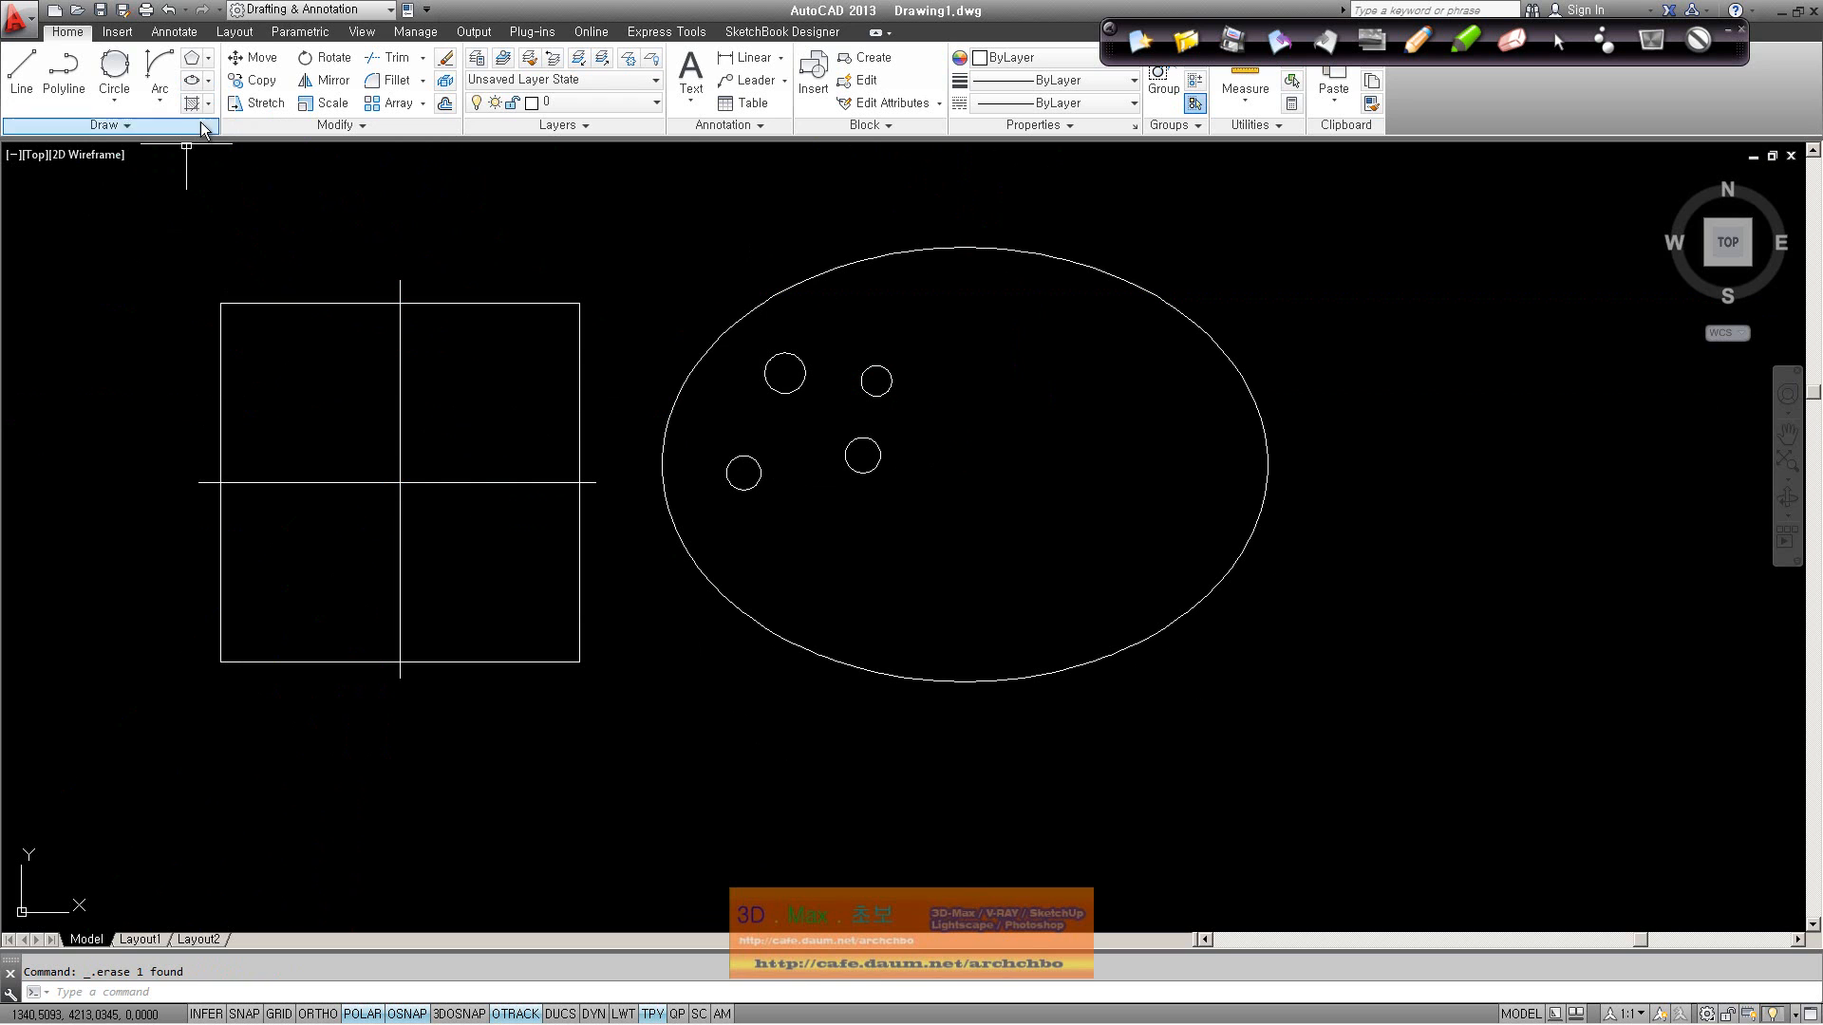
# Step: Draw five donuts with inside diameter 300 and outside diameter 500, placing them below, across and inside the large ellipse
pyautogui.click(129, 128)
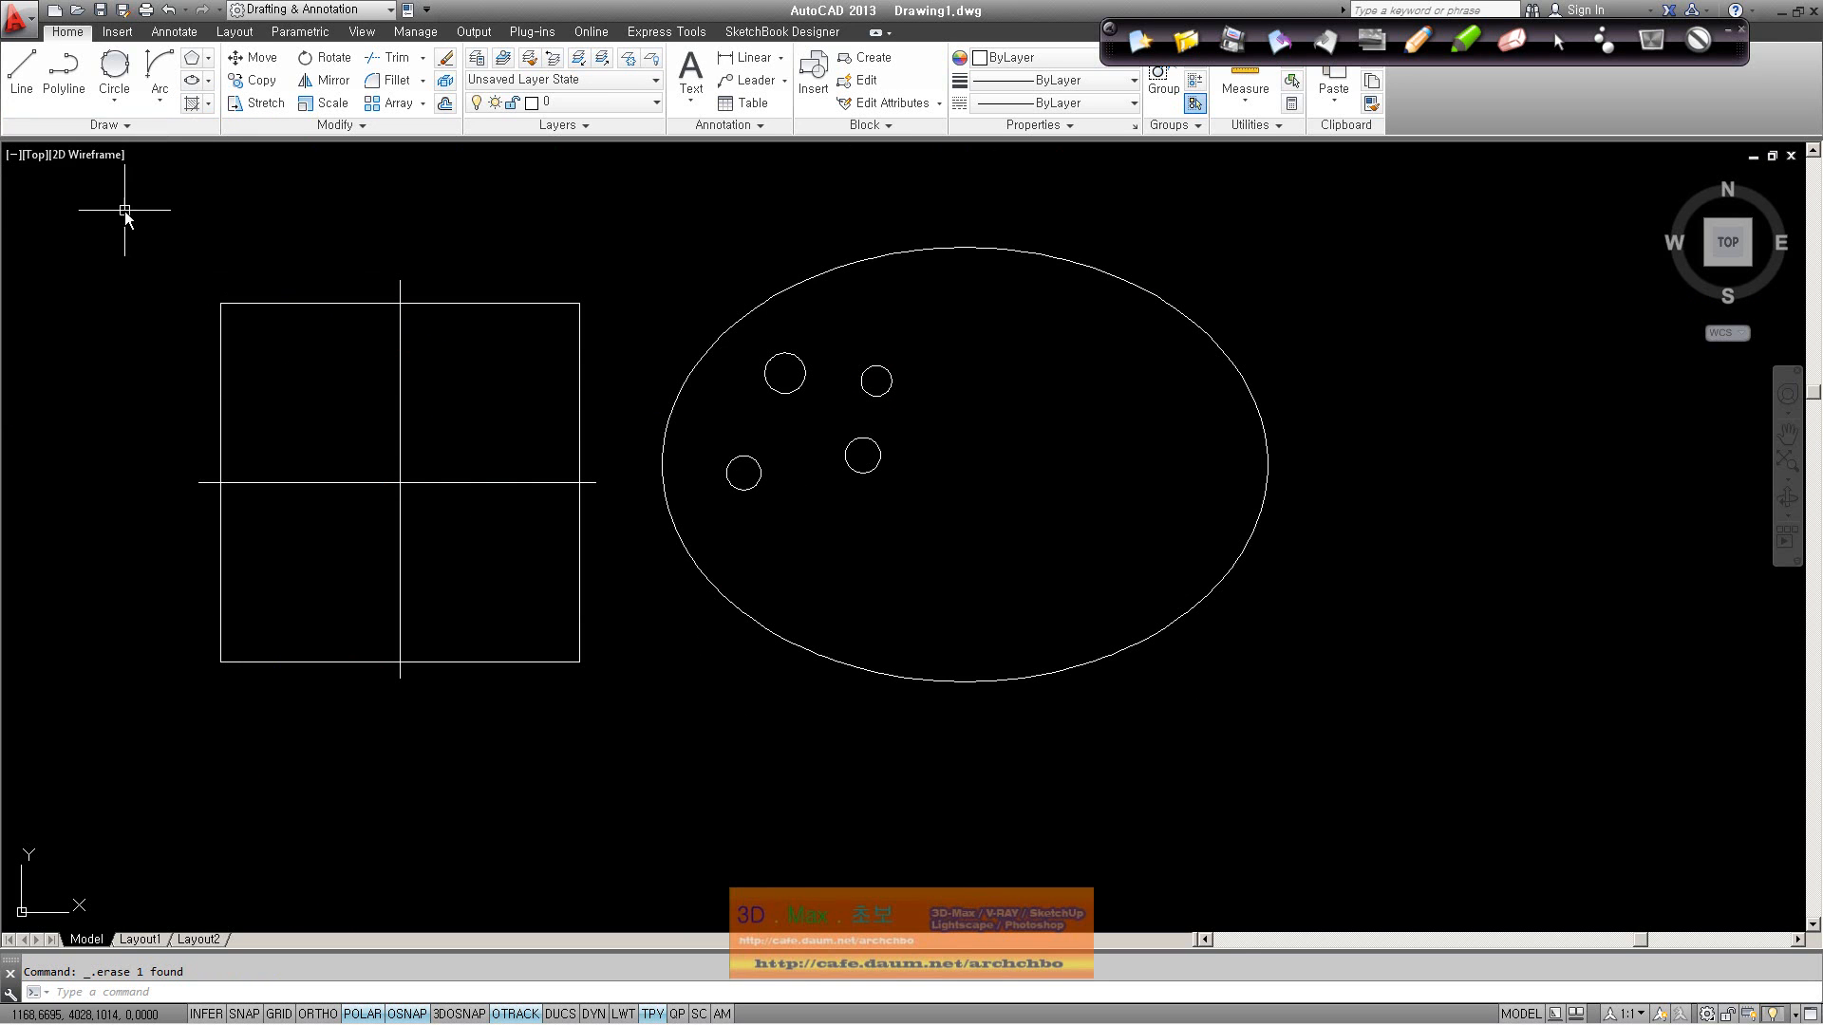
pyautogui.click(127, 126)
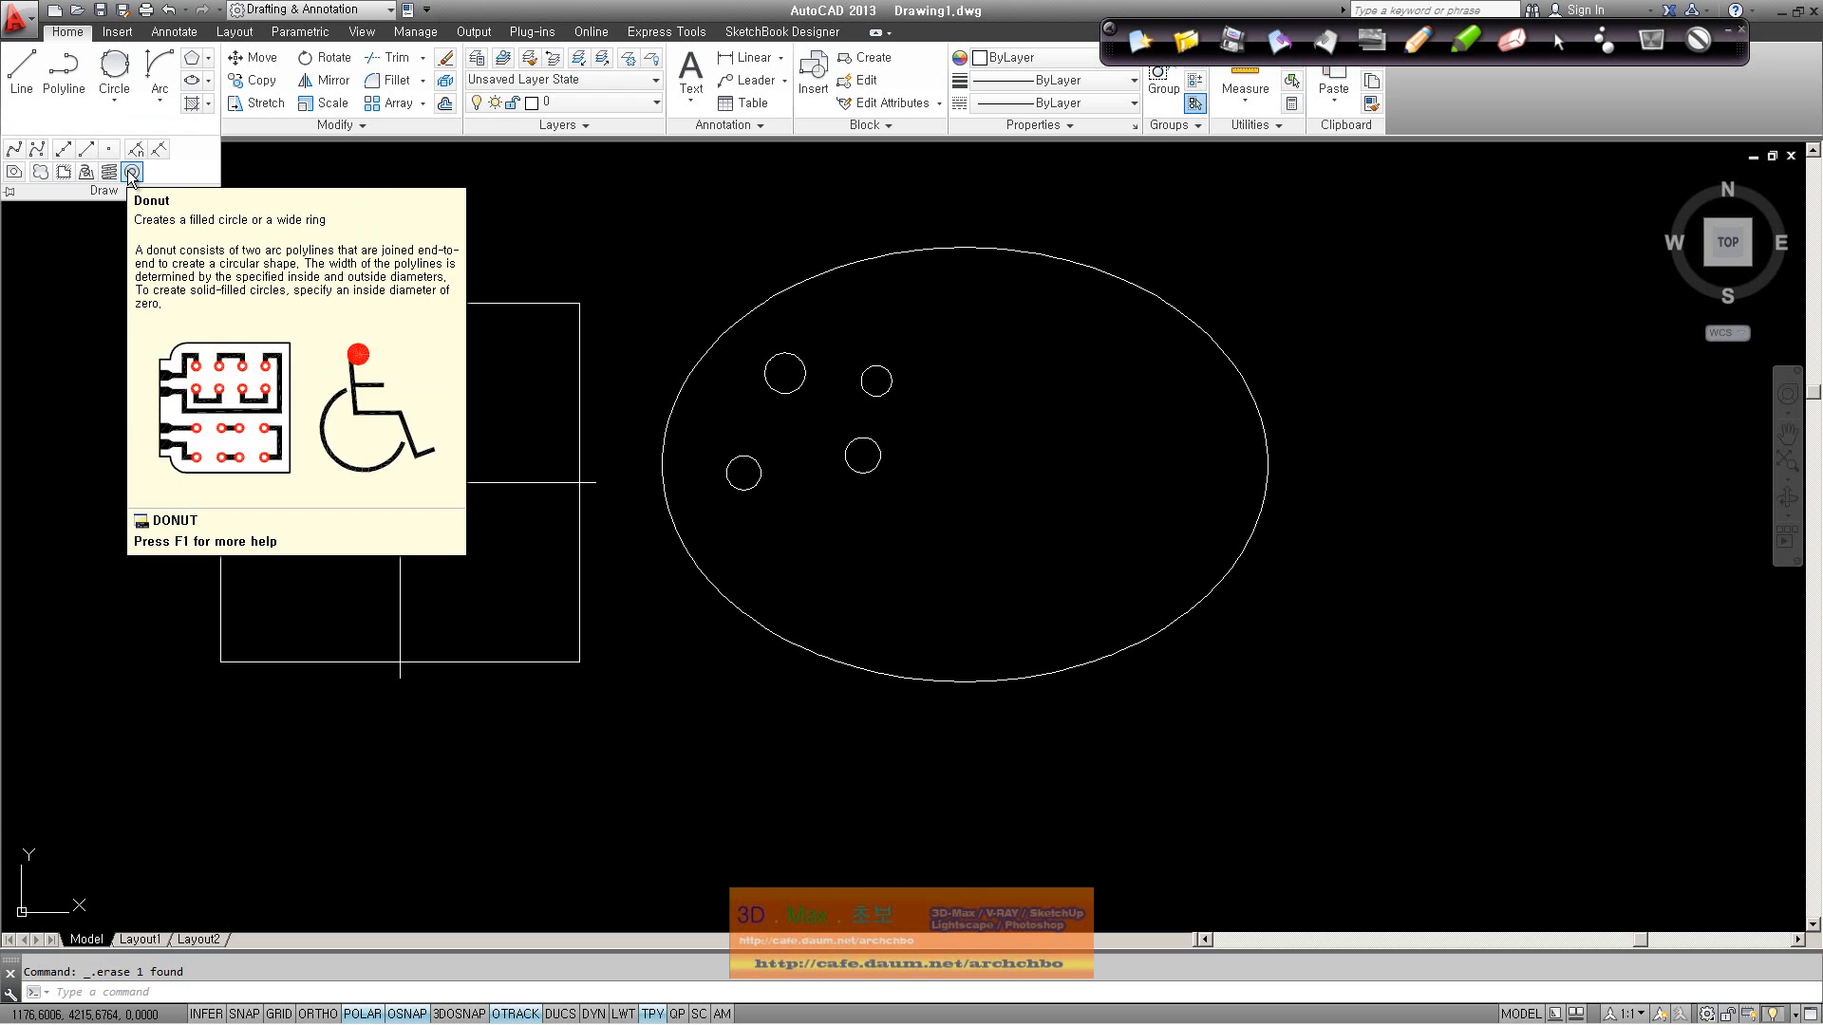
pyautogui.click(131, 173)
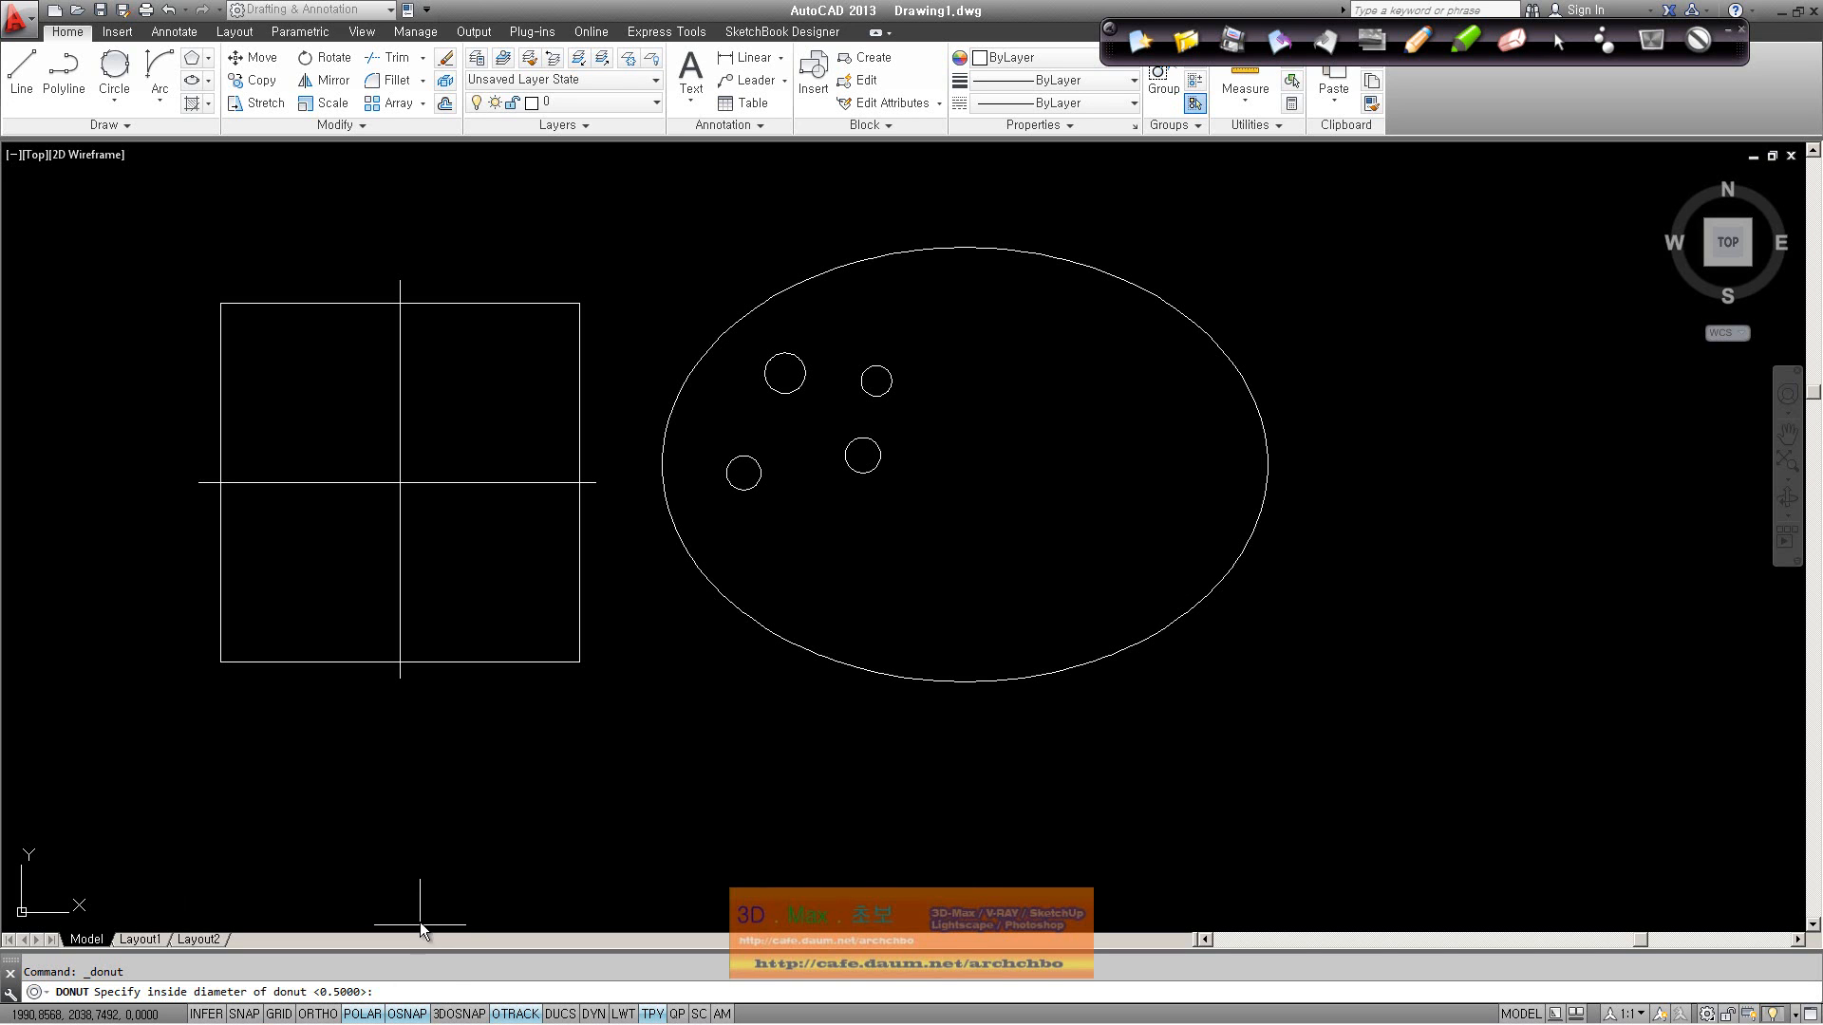
pyautogui.write('00')
pyautogui.press('Return')
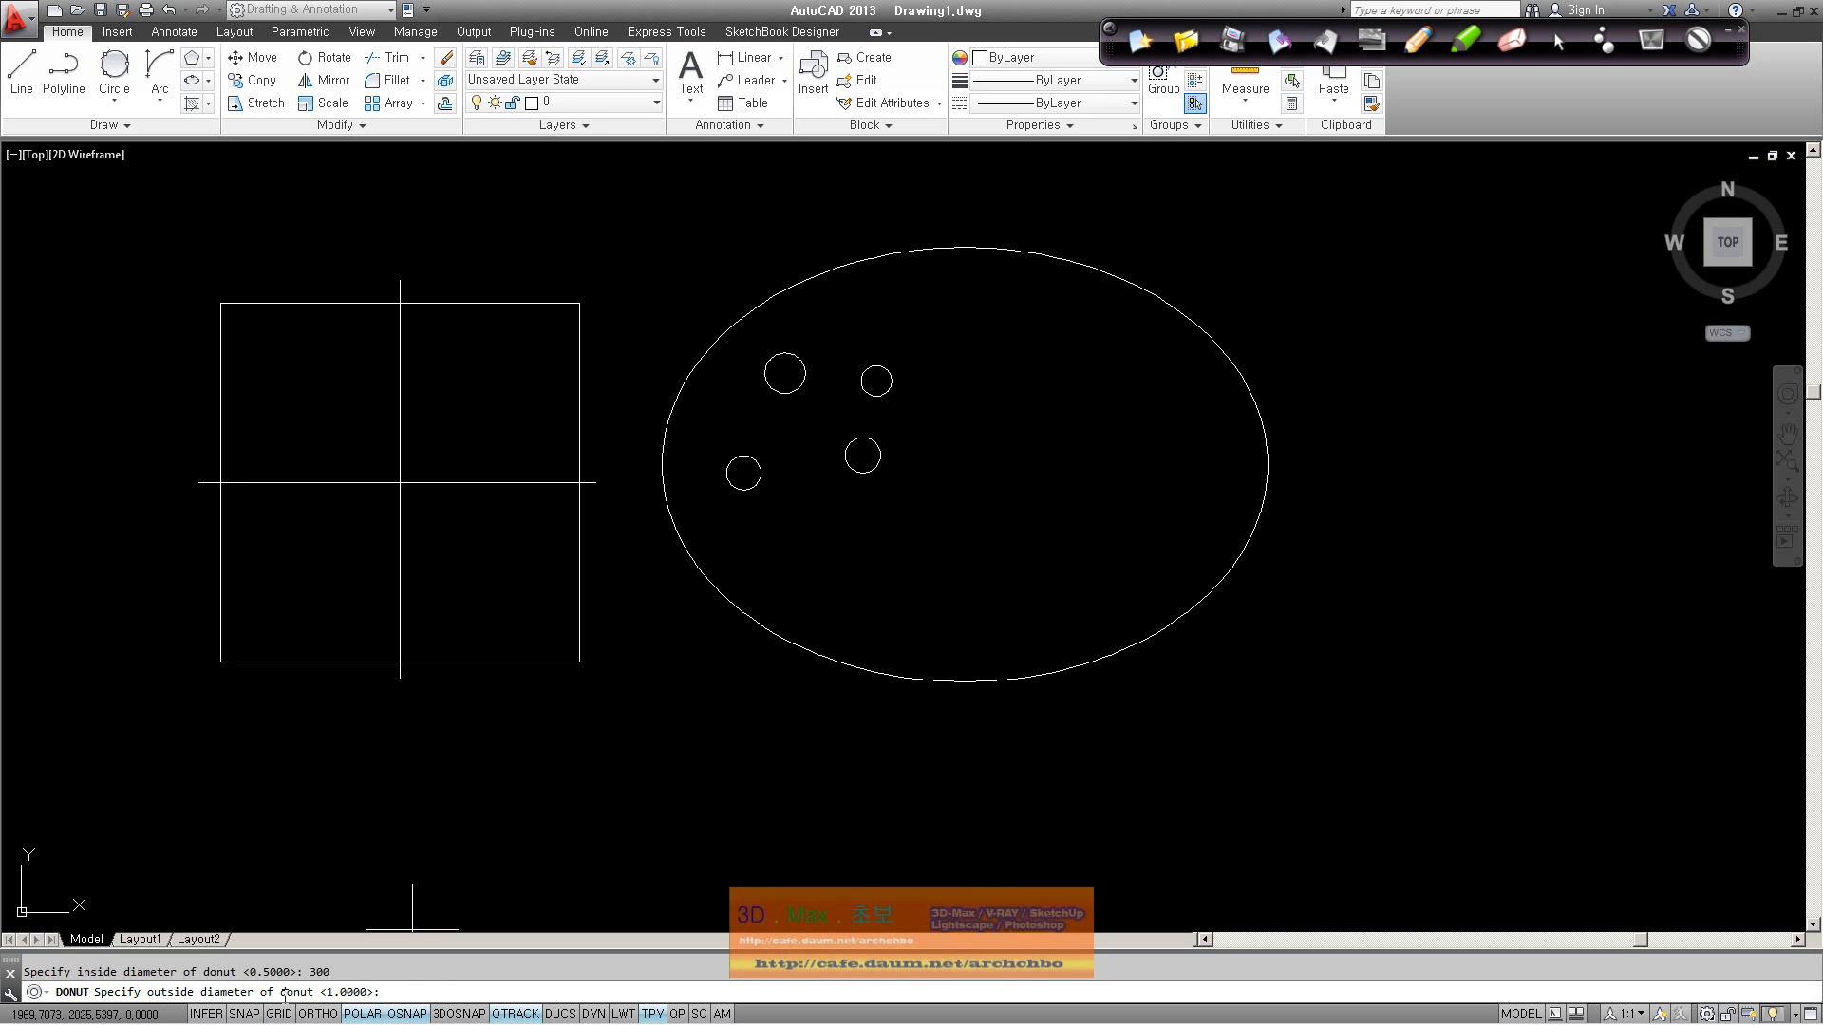
pyautogui.press('Return')
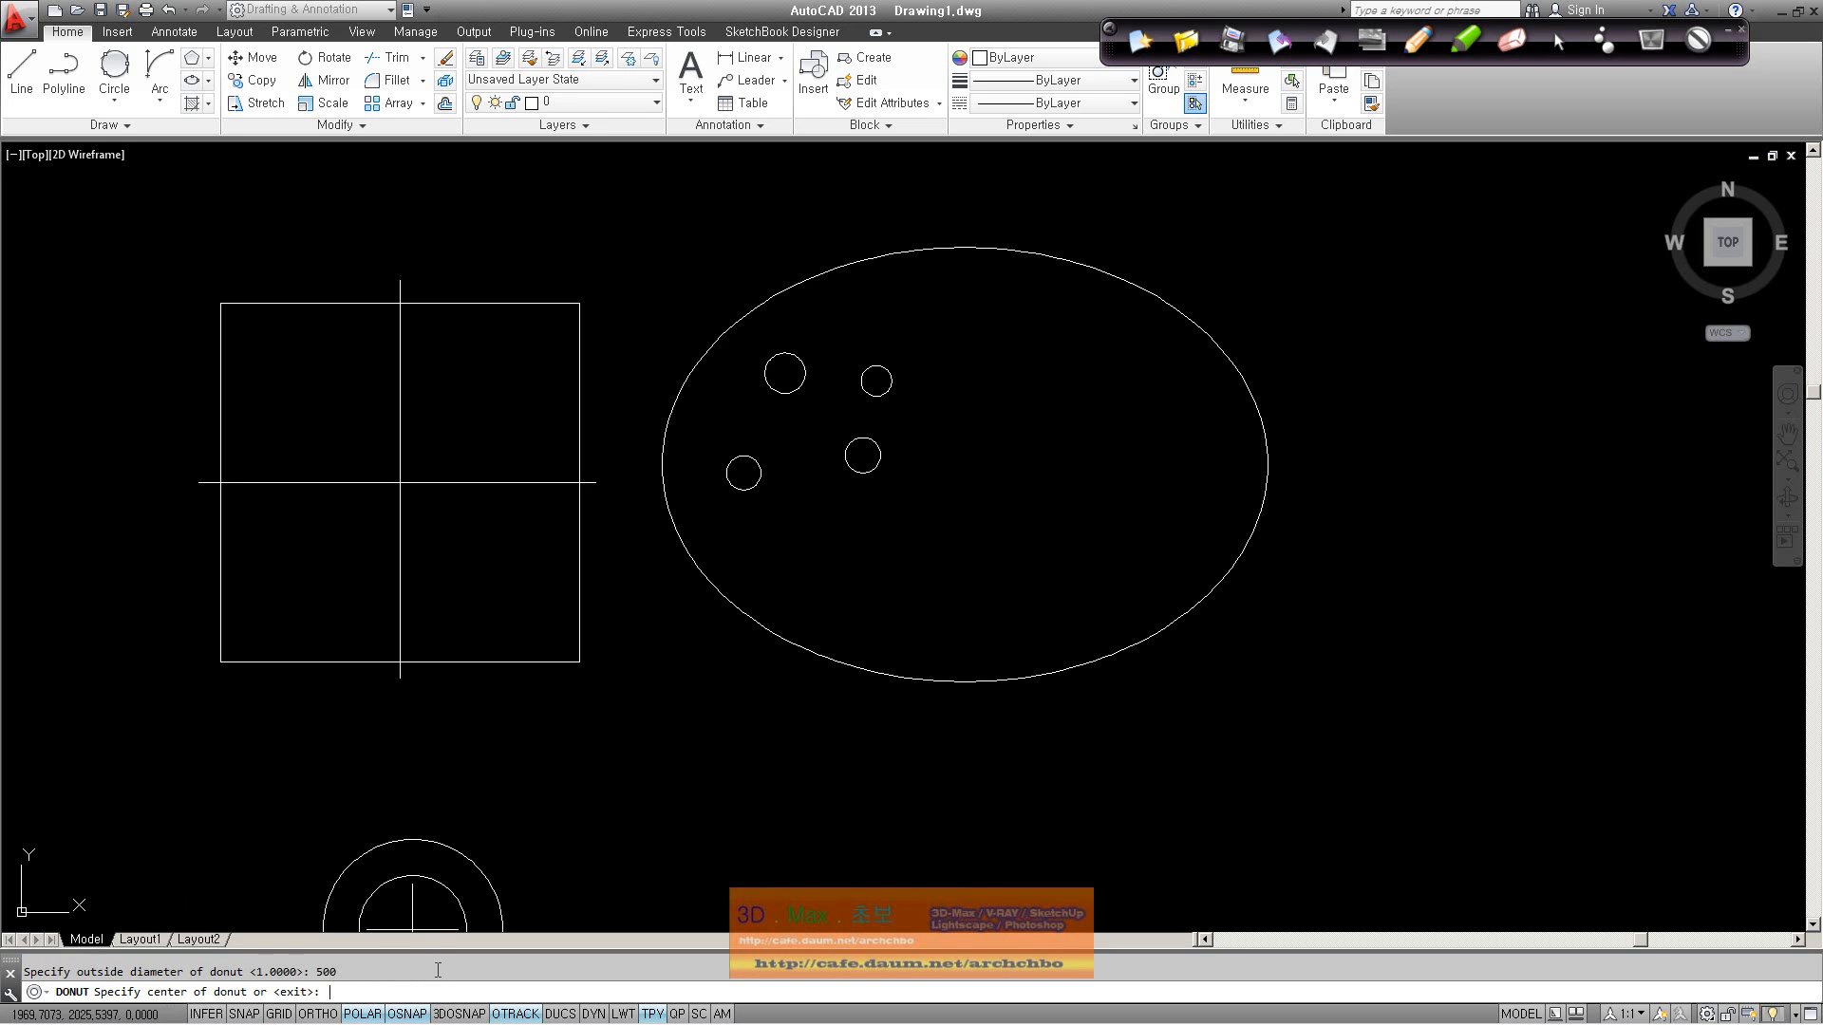
pyautogui.click(734, 768)
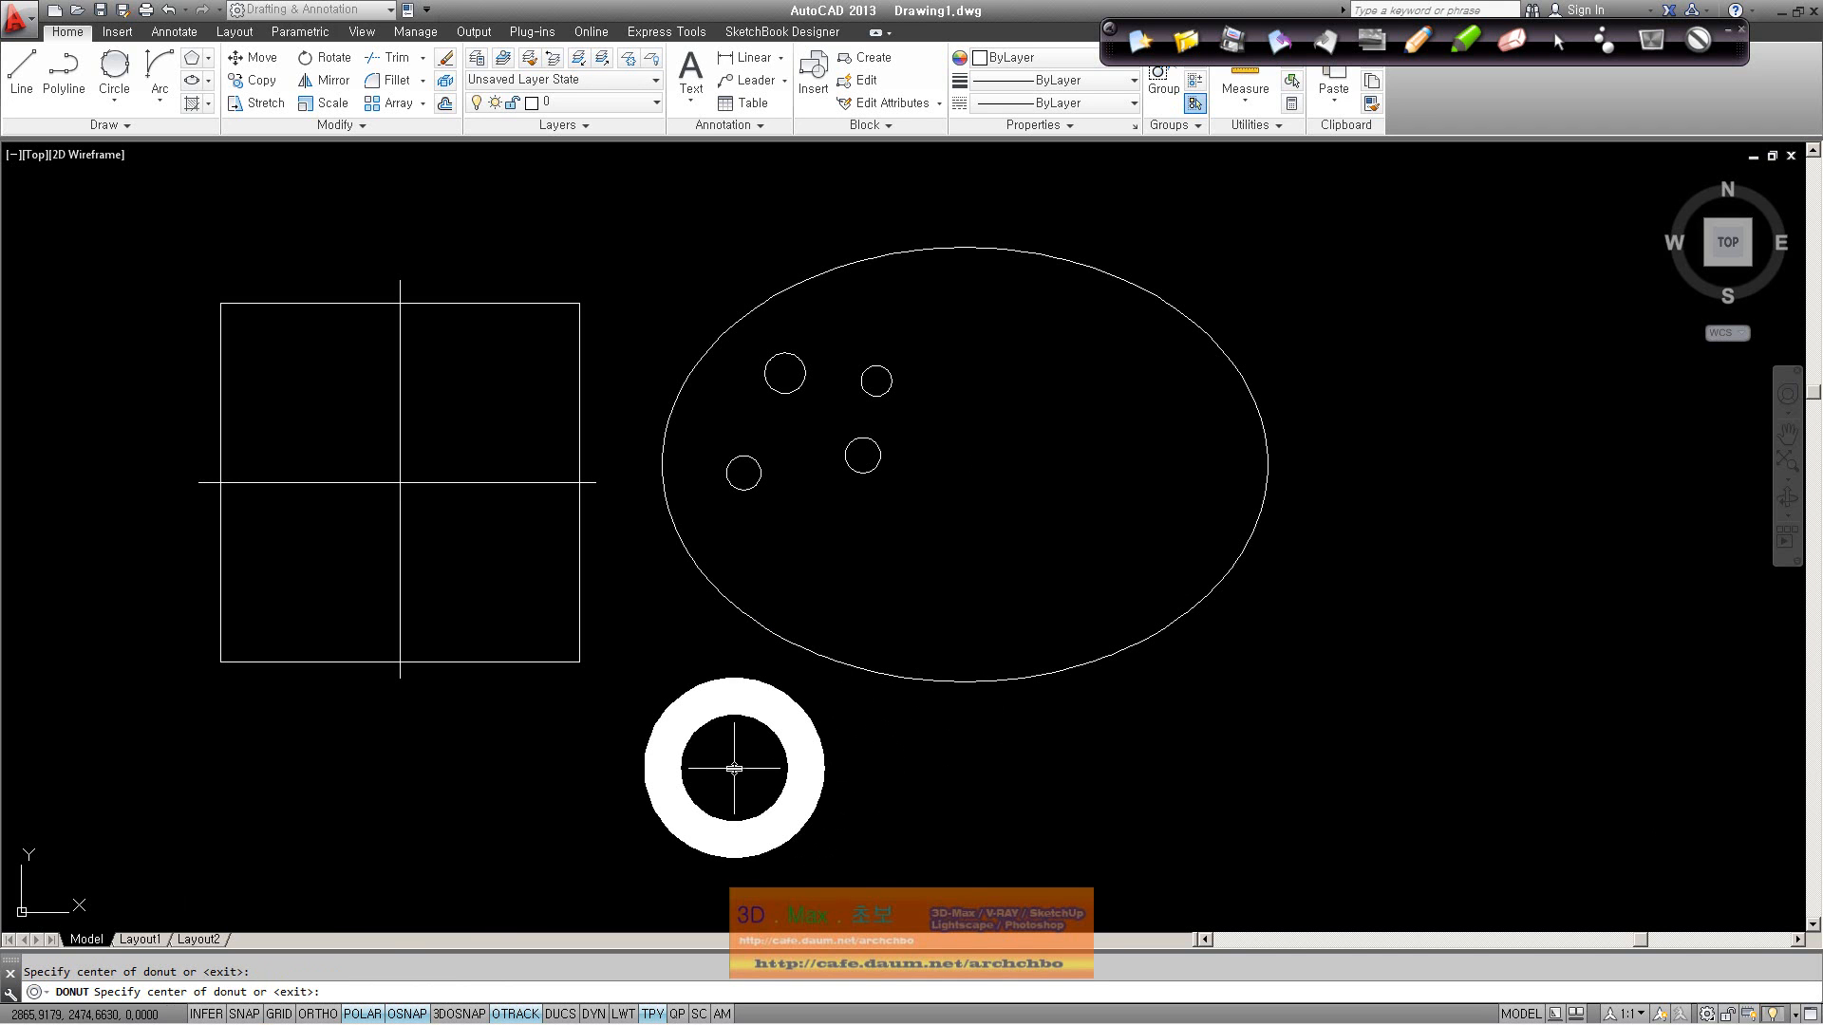
pyautogui.click(987, 776)
pyautogui.click(1208, 720)
pyautogui.click(1098, 566)
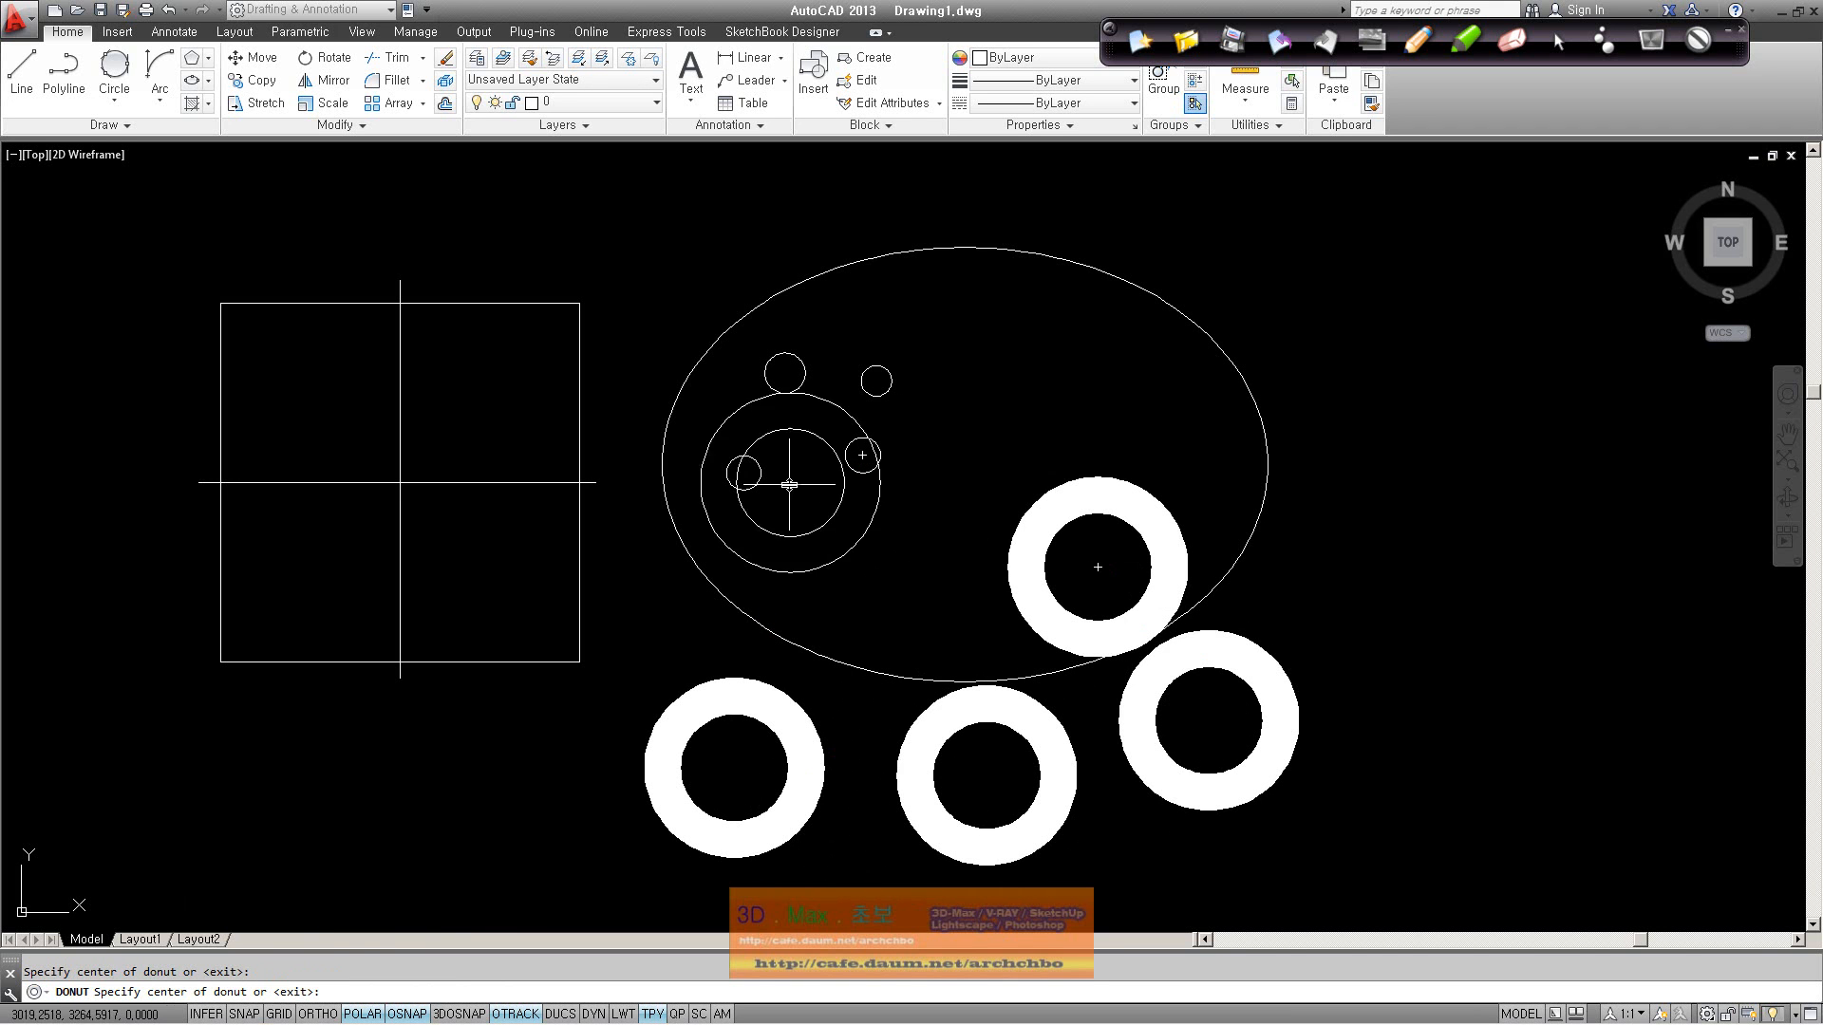
pyautogui.click(789, 484)
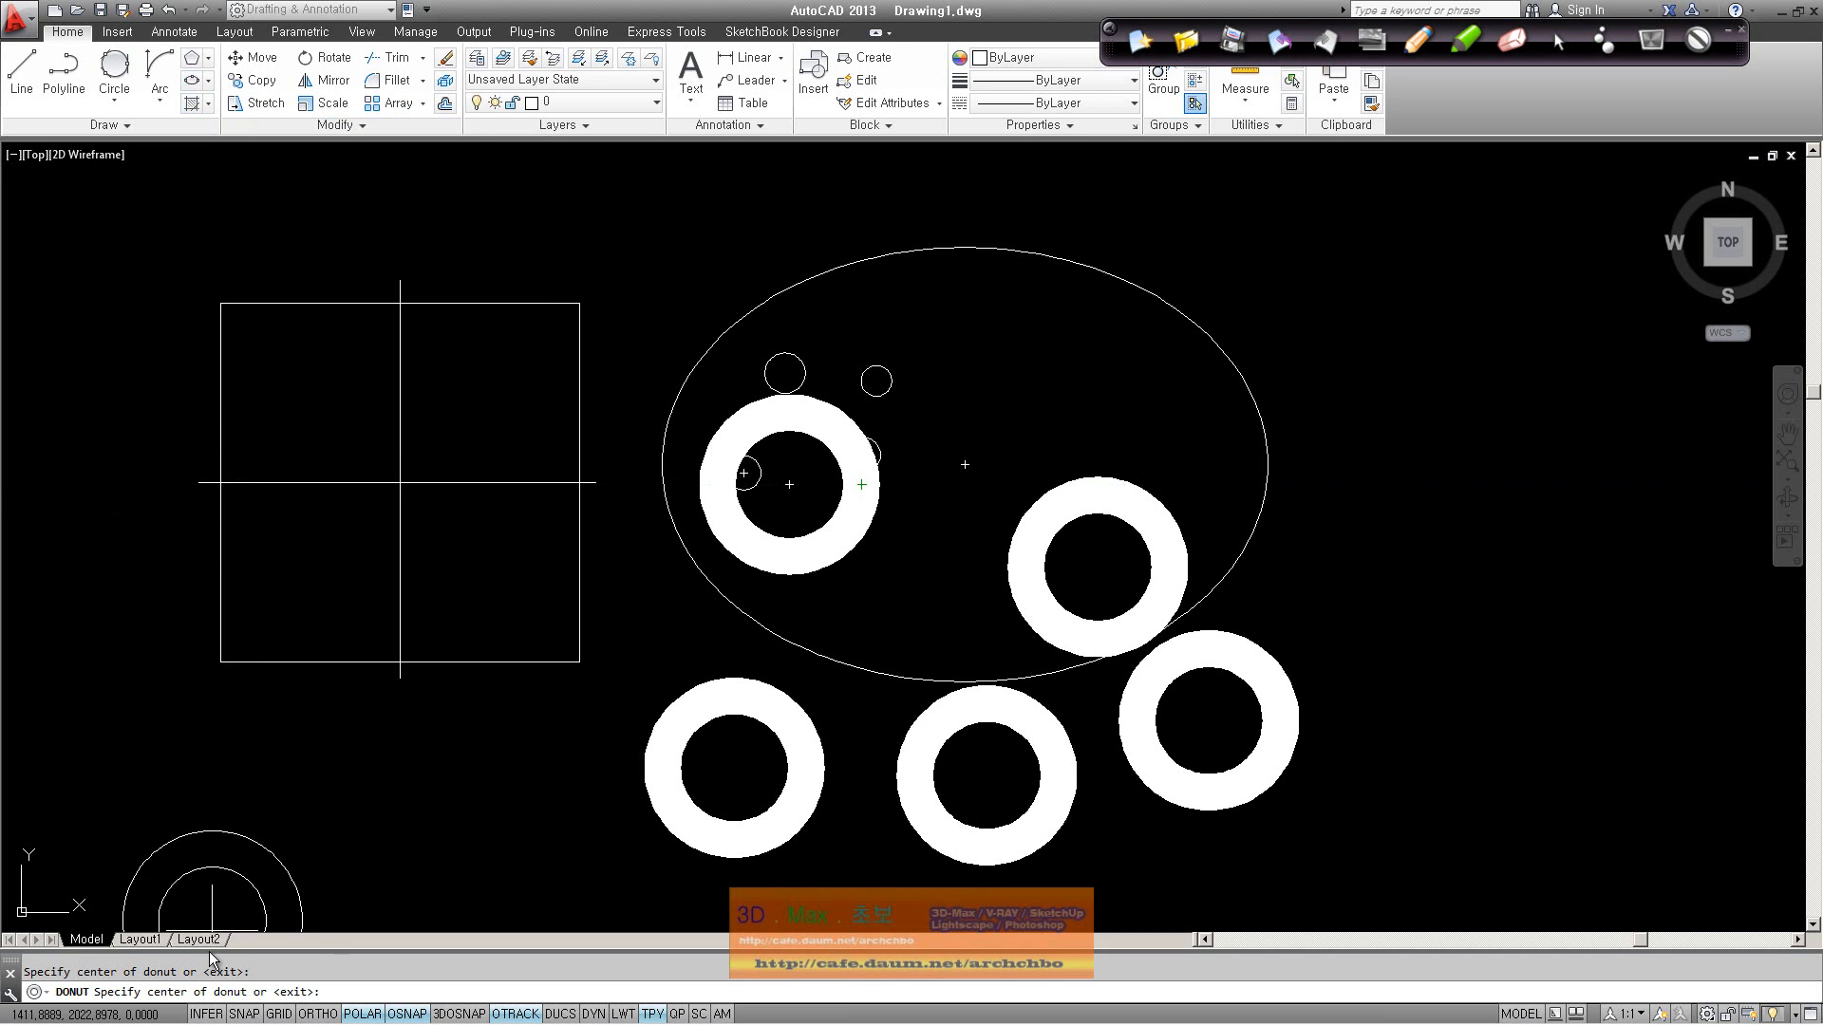
pyautogui.press('Escape')
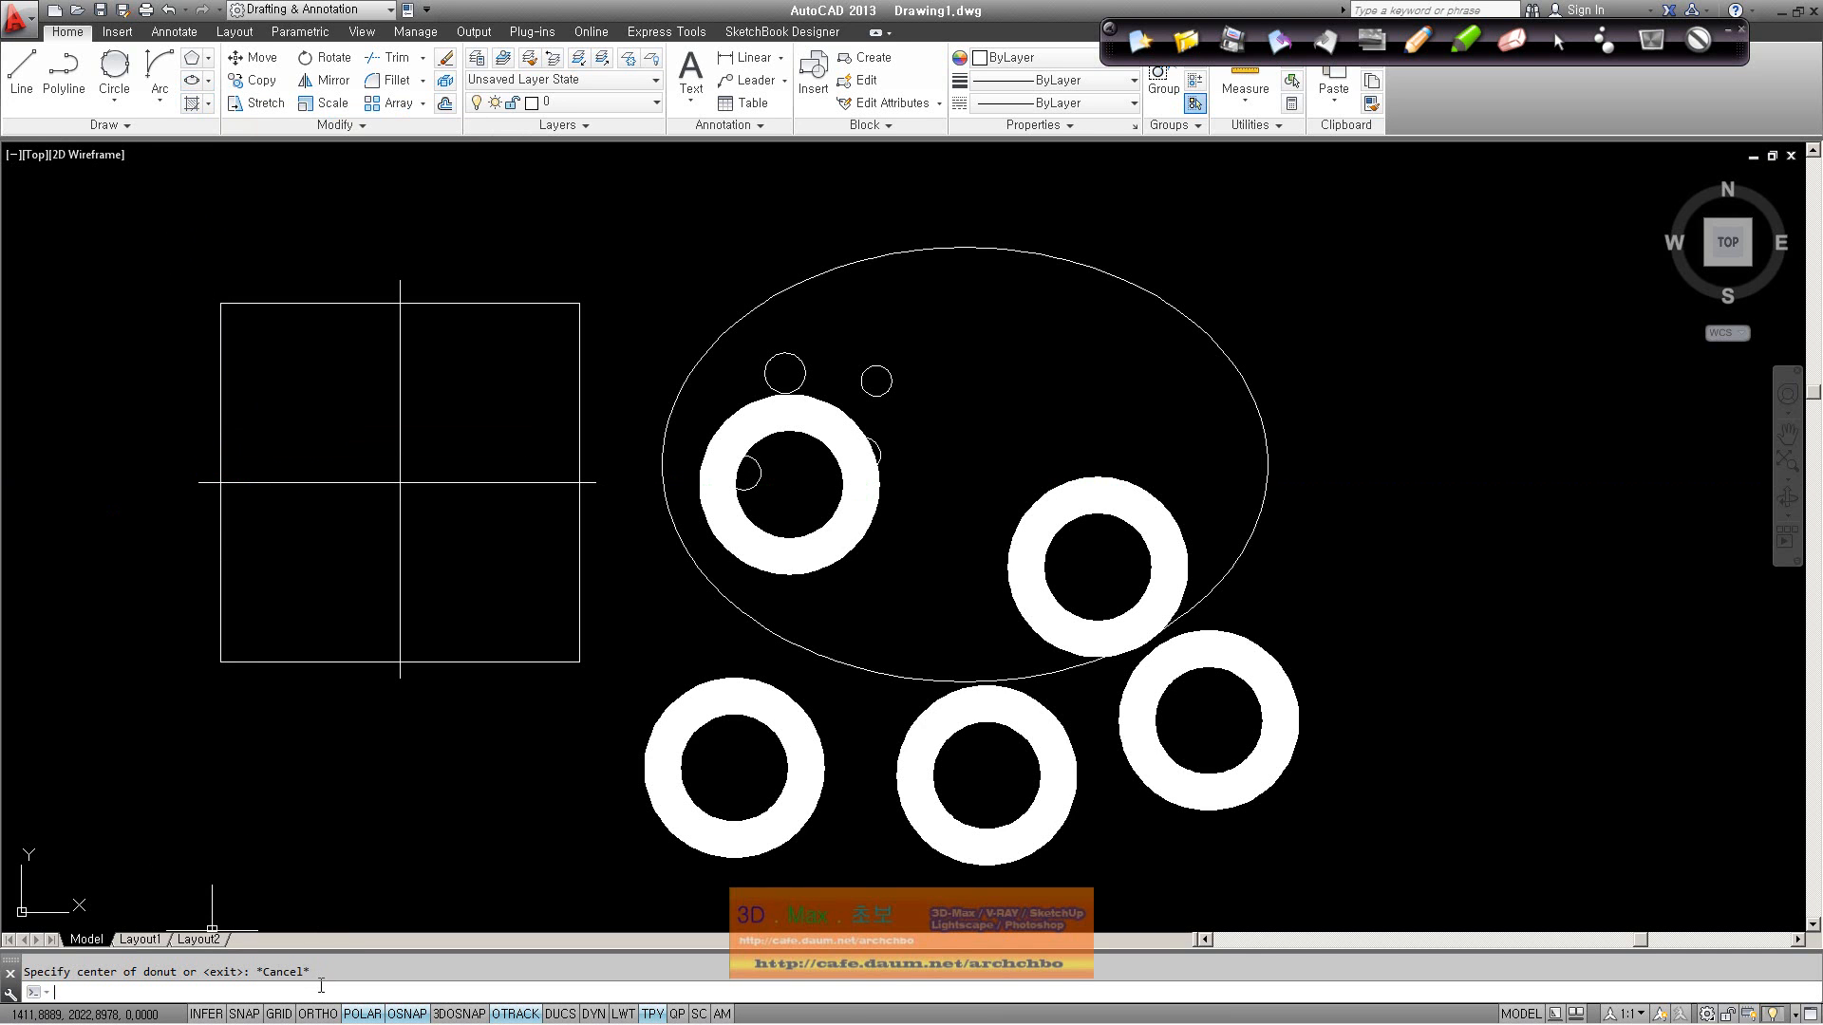
# Step: Place one more donut beyond the large ellipse's right end, reusing inside diameter 300 and outside diameter 500
pyautogui.write('o')
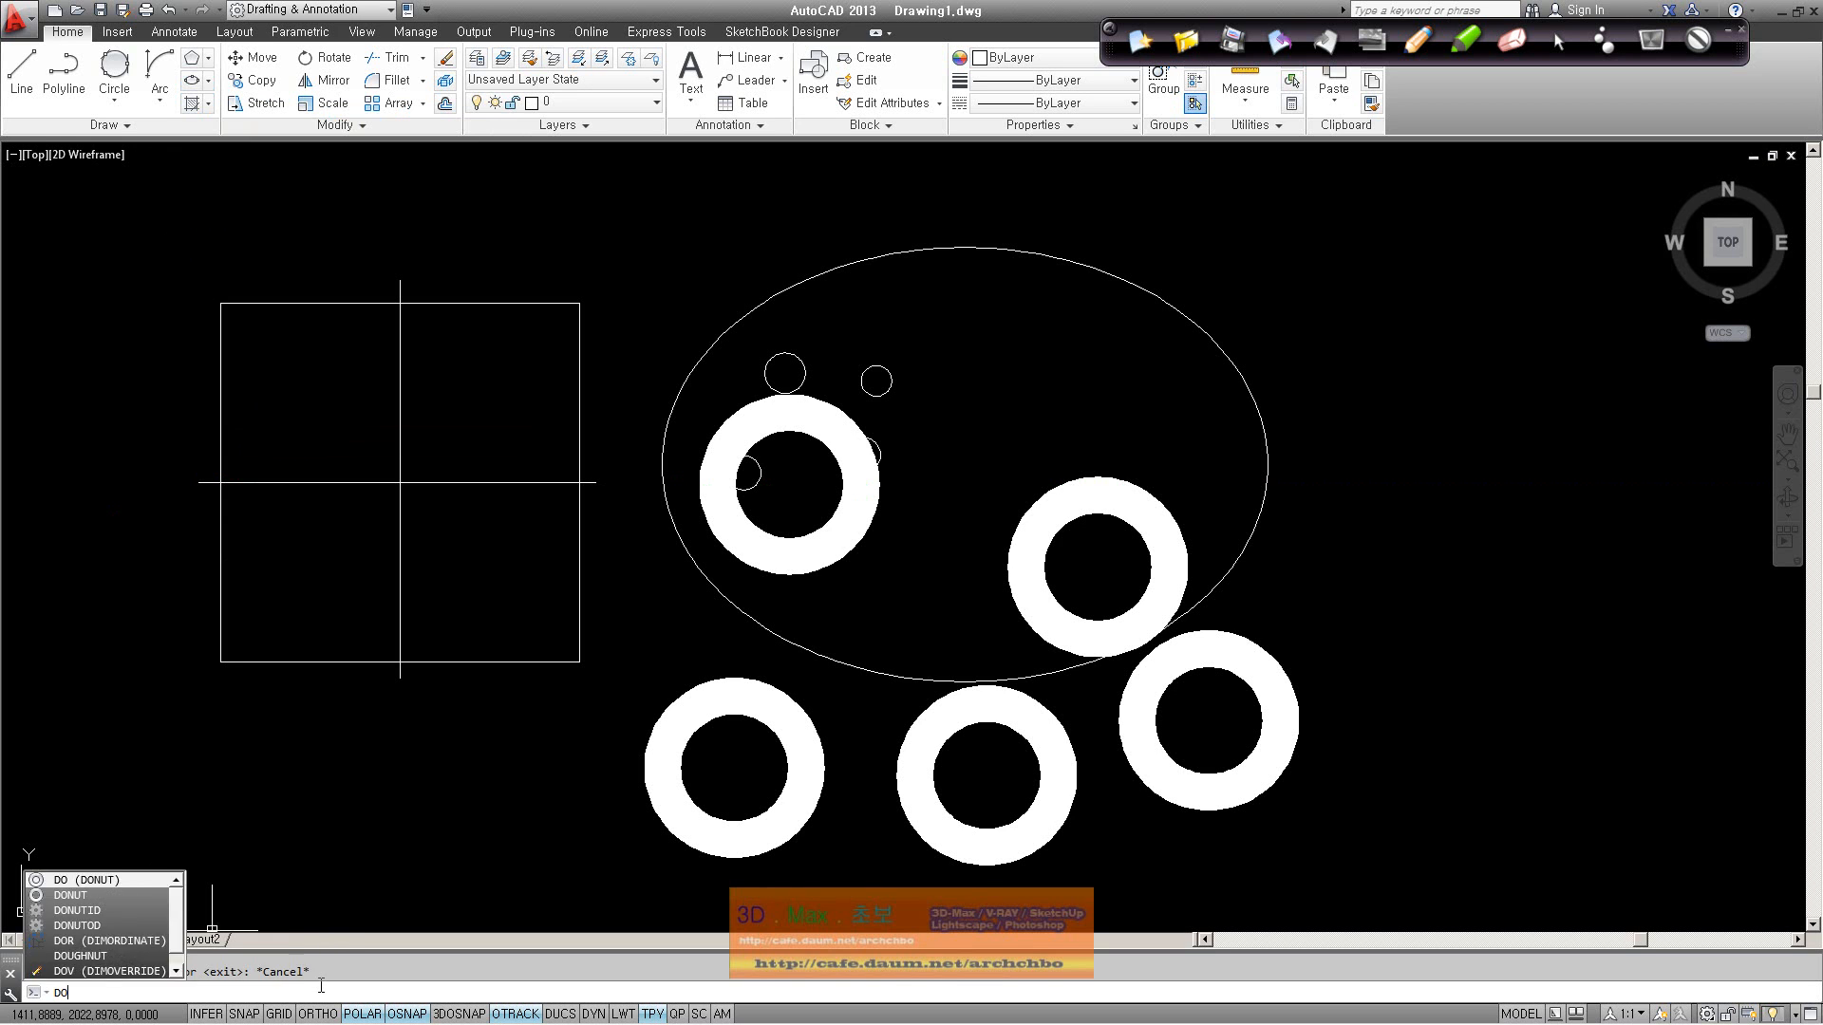
pyautogui.press('Return')
pyautogui.press('Return')
pyautogui.press('Return')
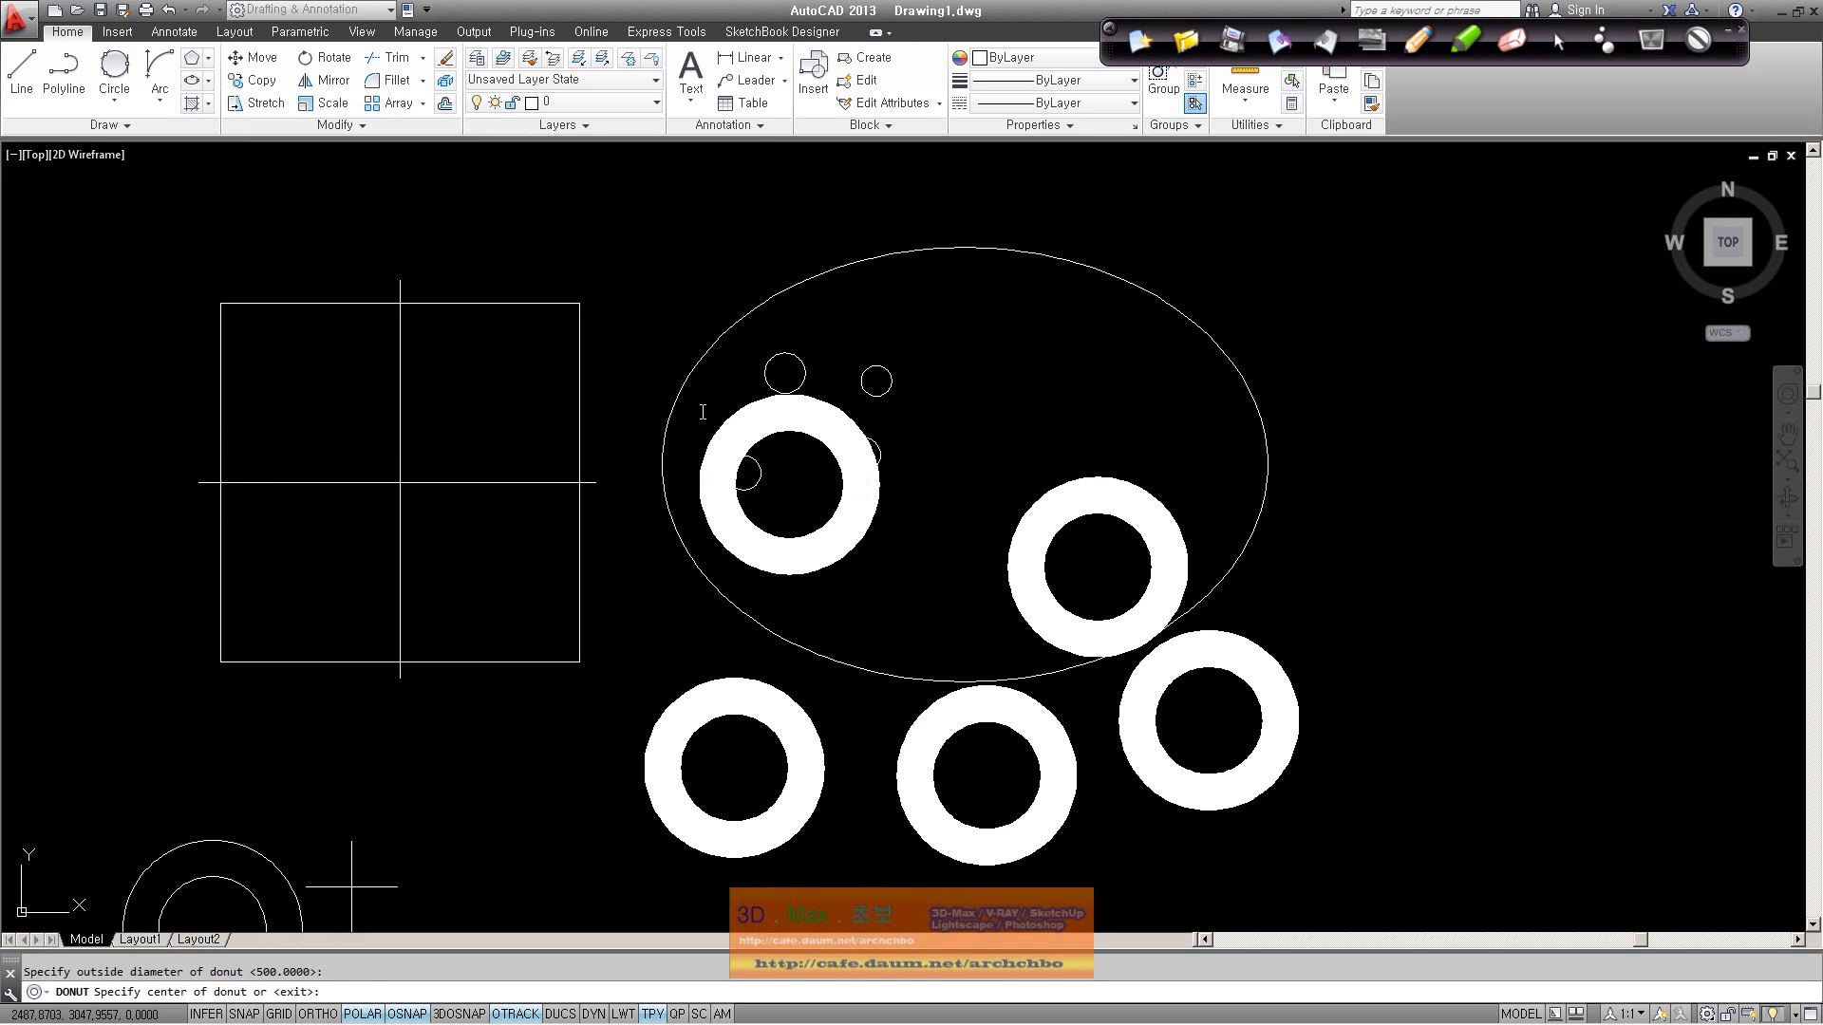
pyautogui.click(1506, 414)
pyautogui.press('Escape')
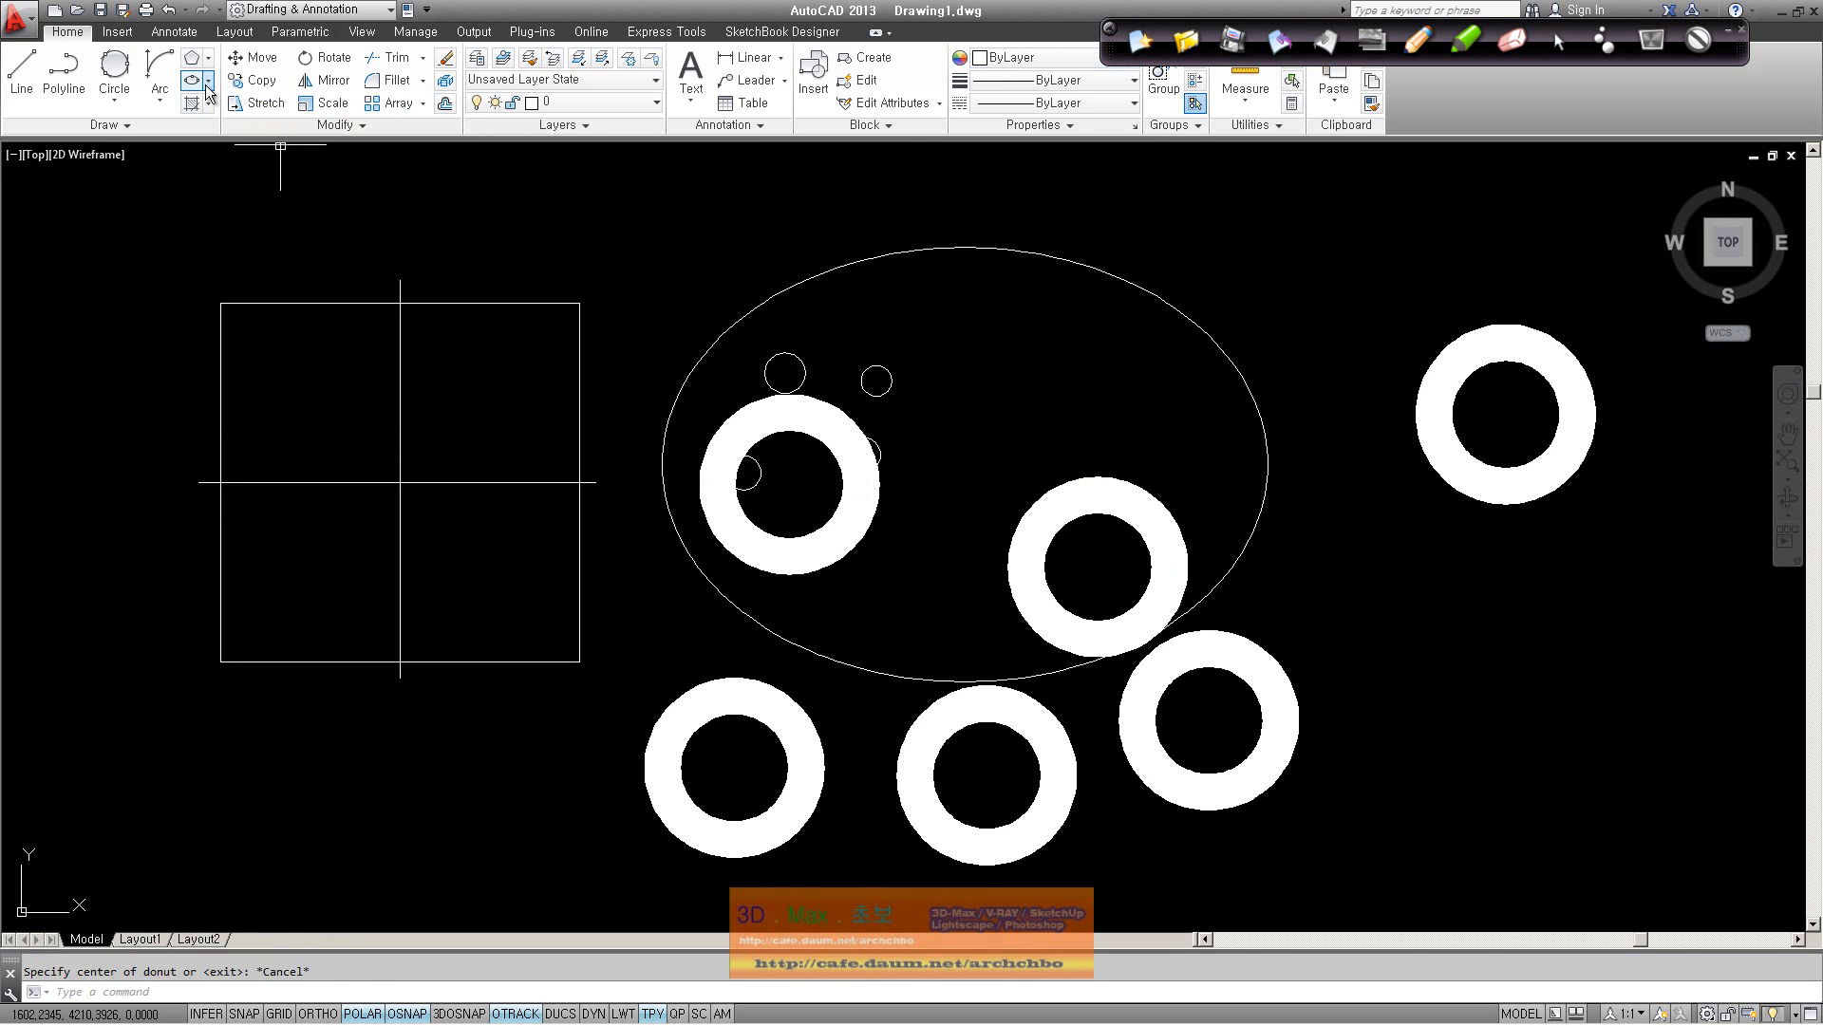
# Step: Try to draw an elliptical arc from a wide ellipse overlapping the square's lower-left corner
pyautogui.write('e')
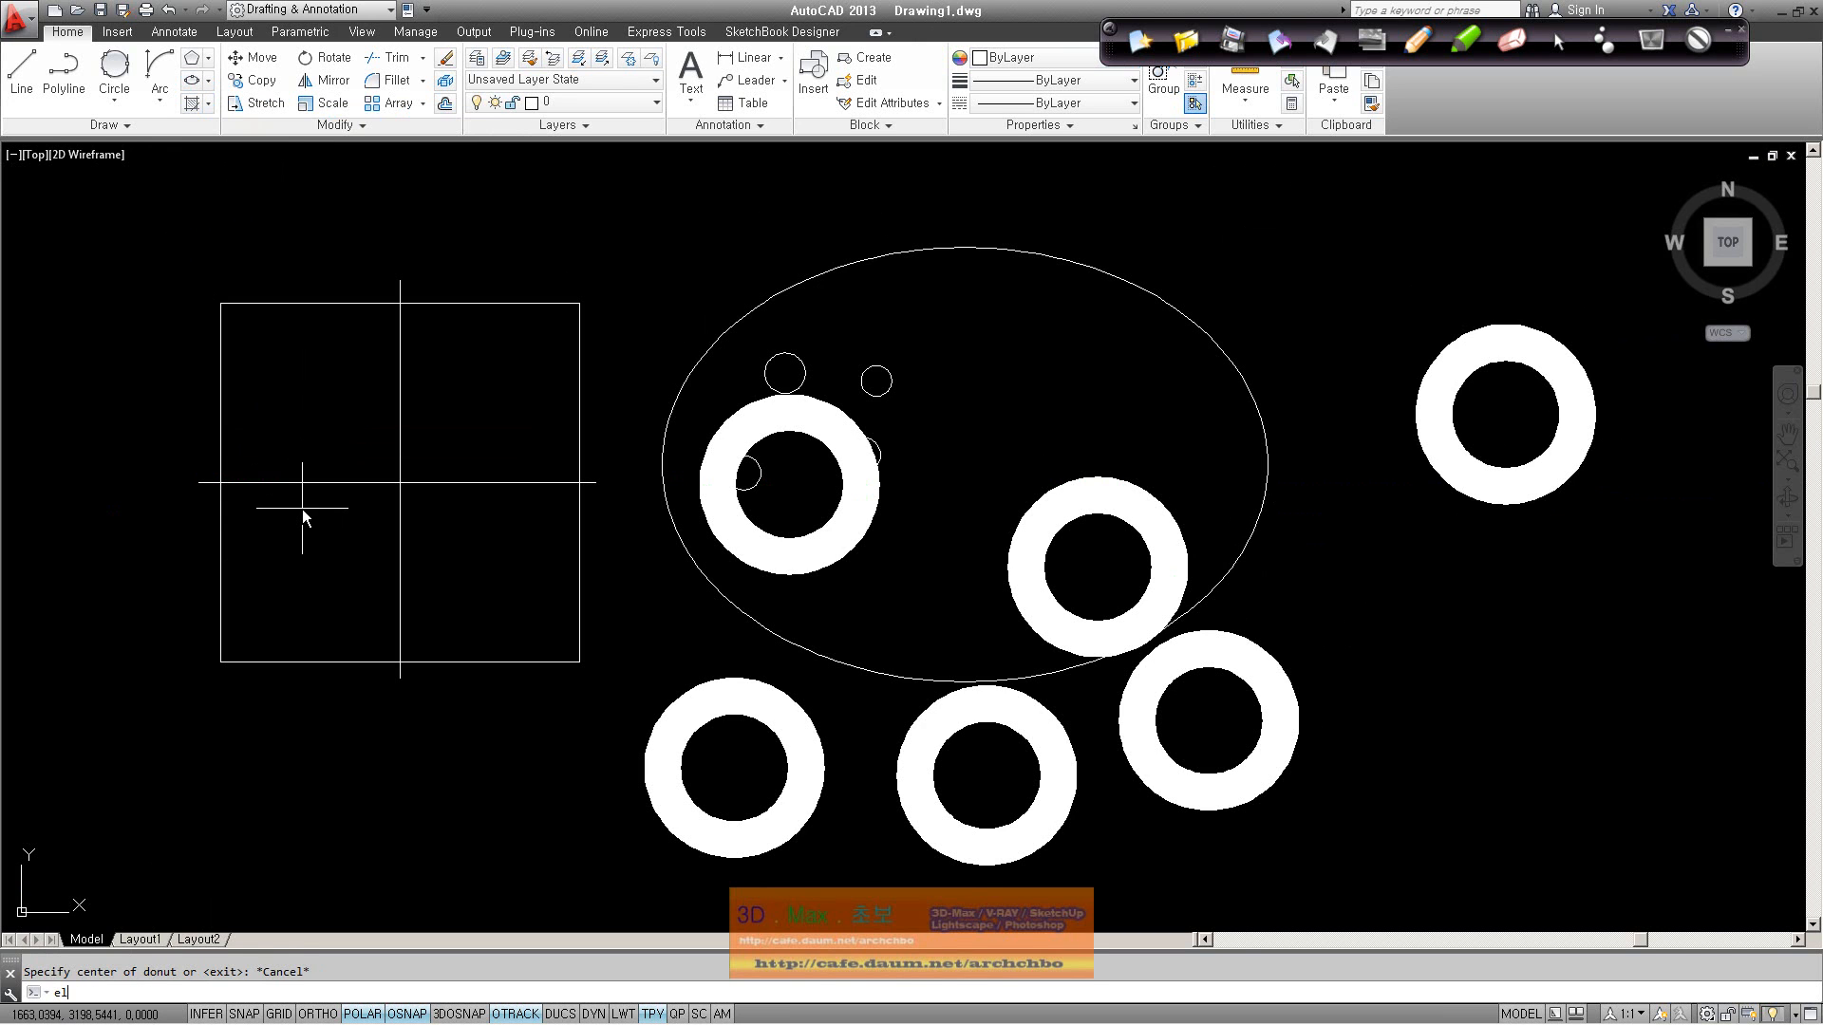
pyautogui.write('l')
pyautogui.press('Return')
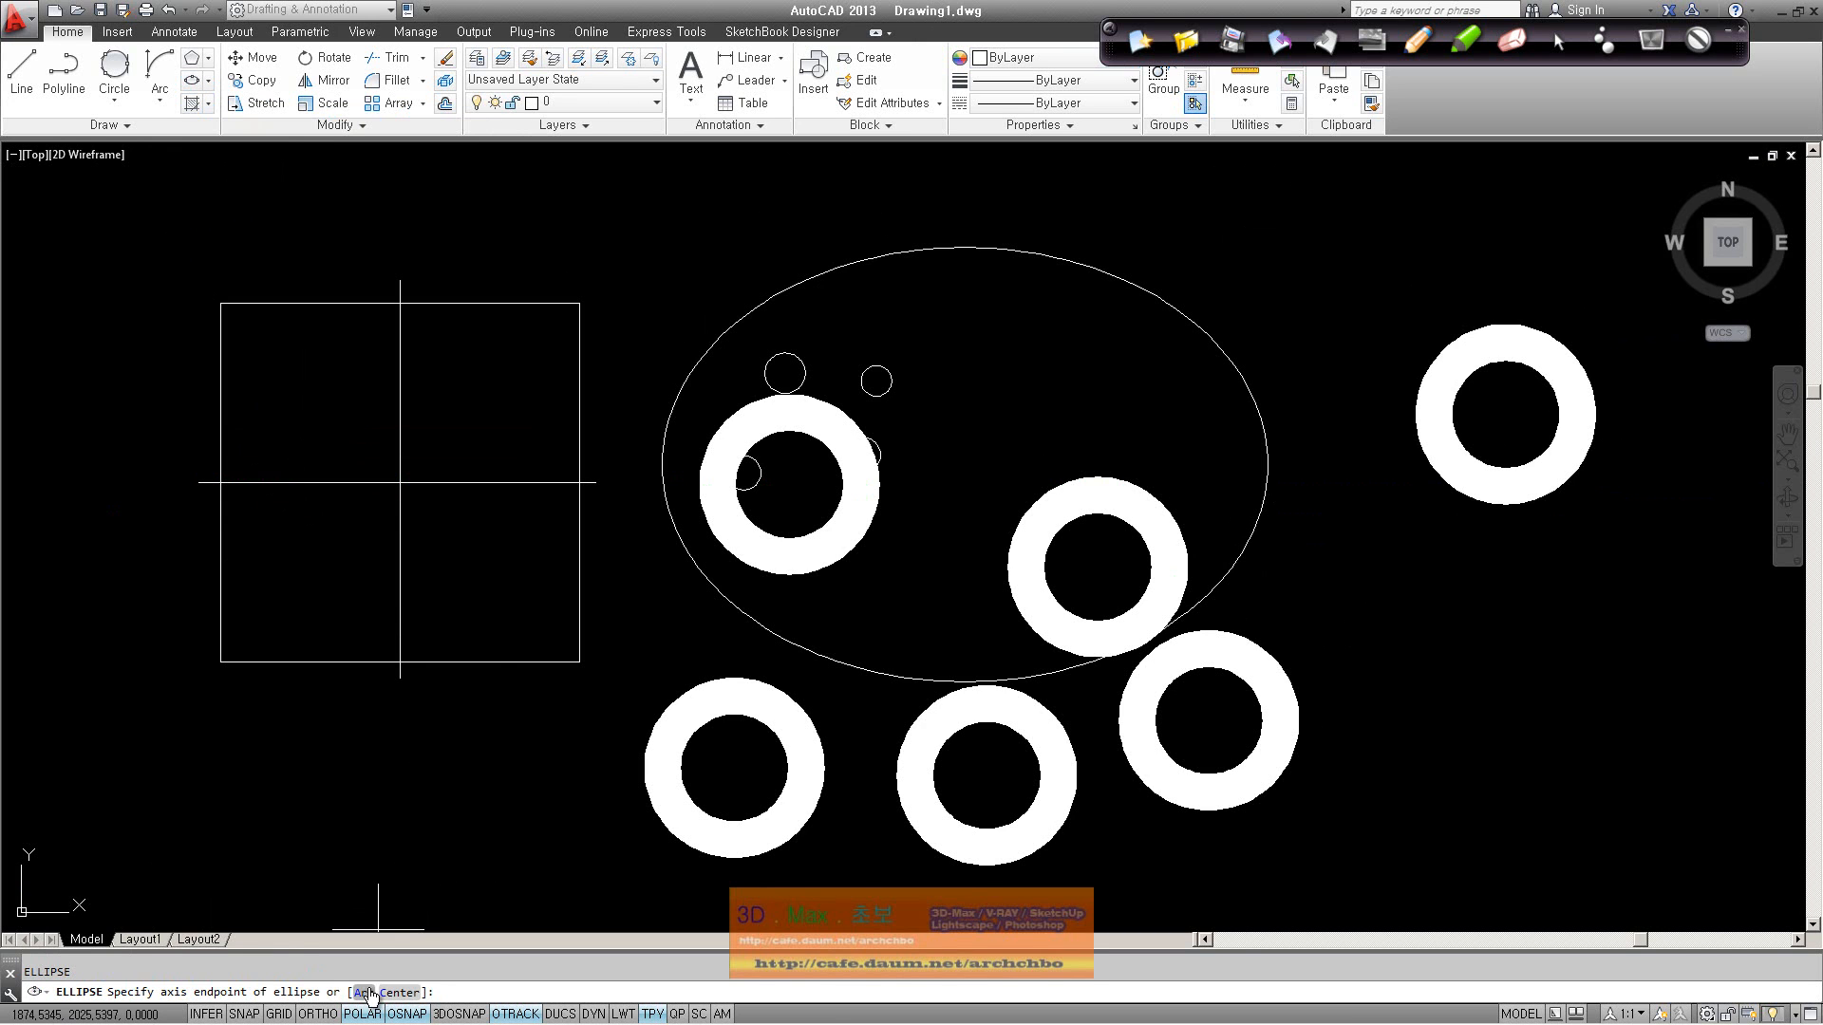
pyautogui.click(143, 727)
pyautogui.click(406, 730)
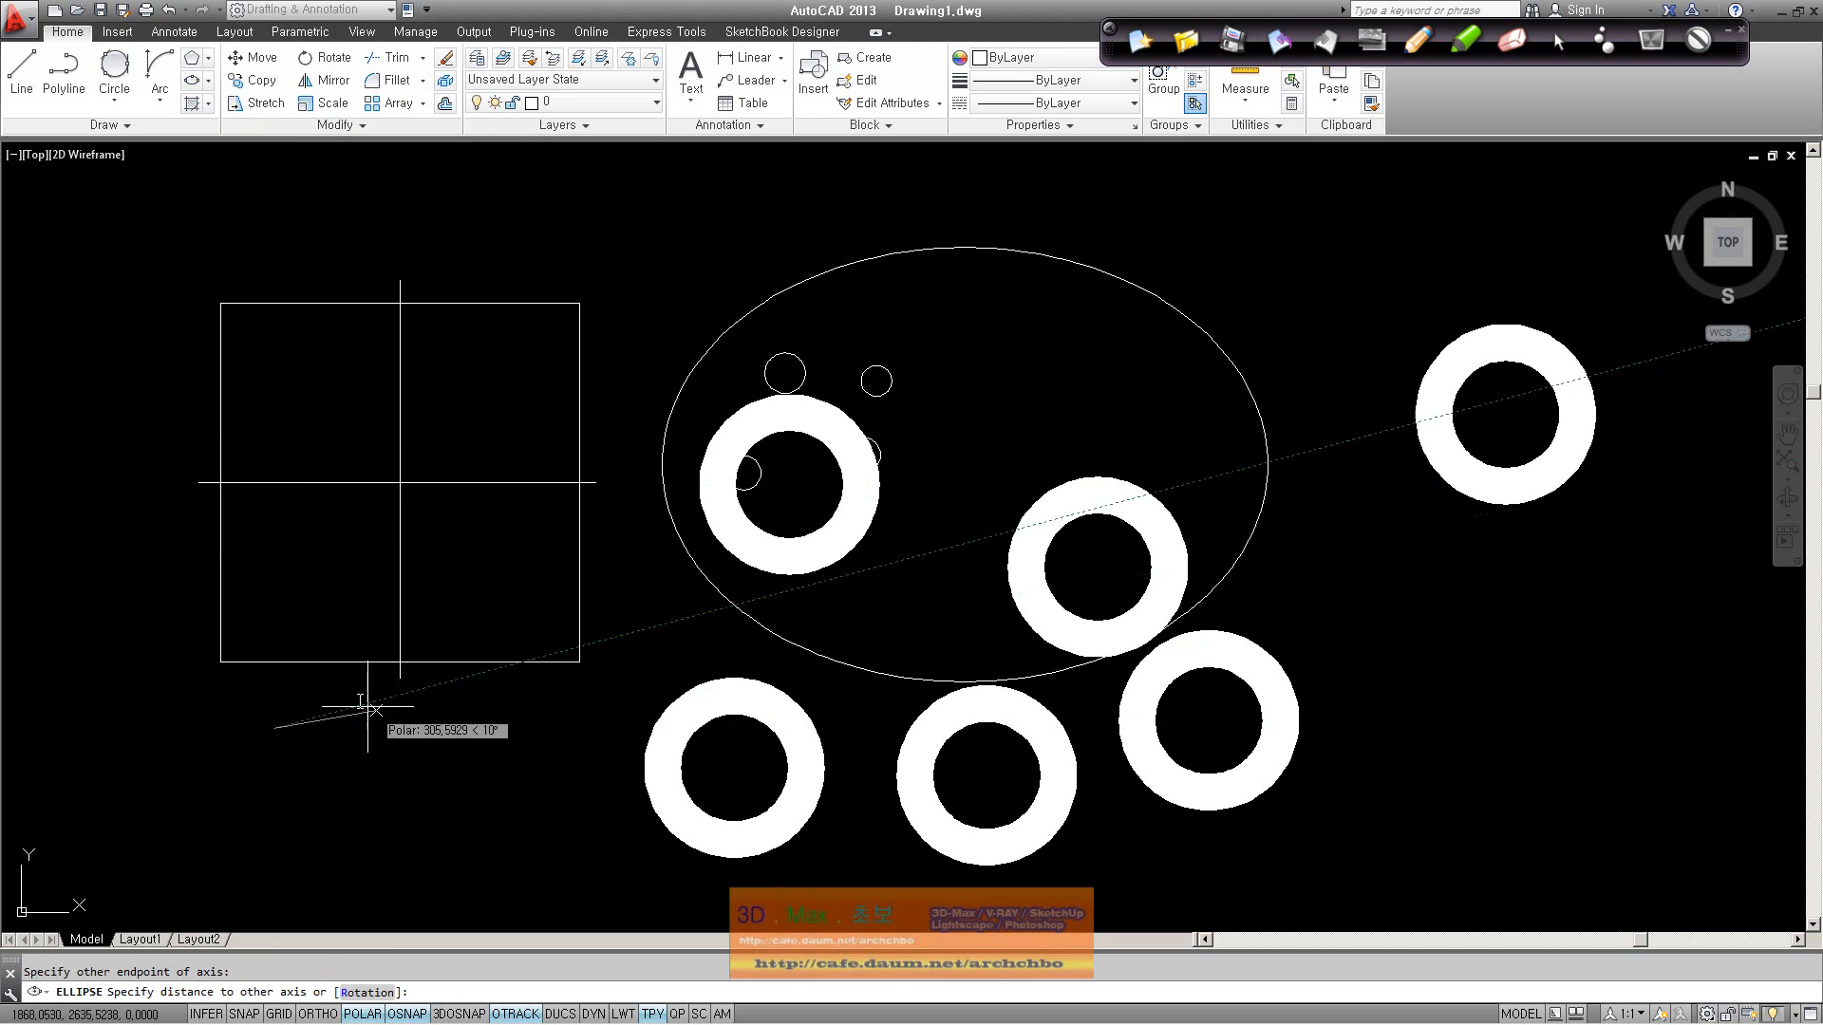
pyautogui.click(359, 726)
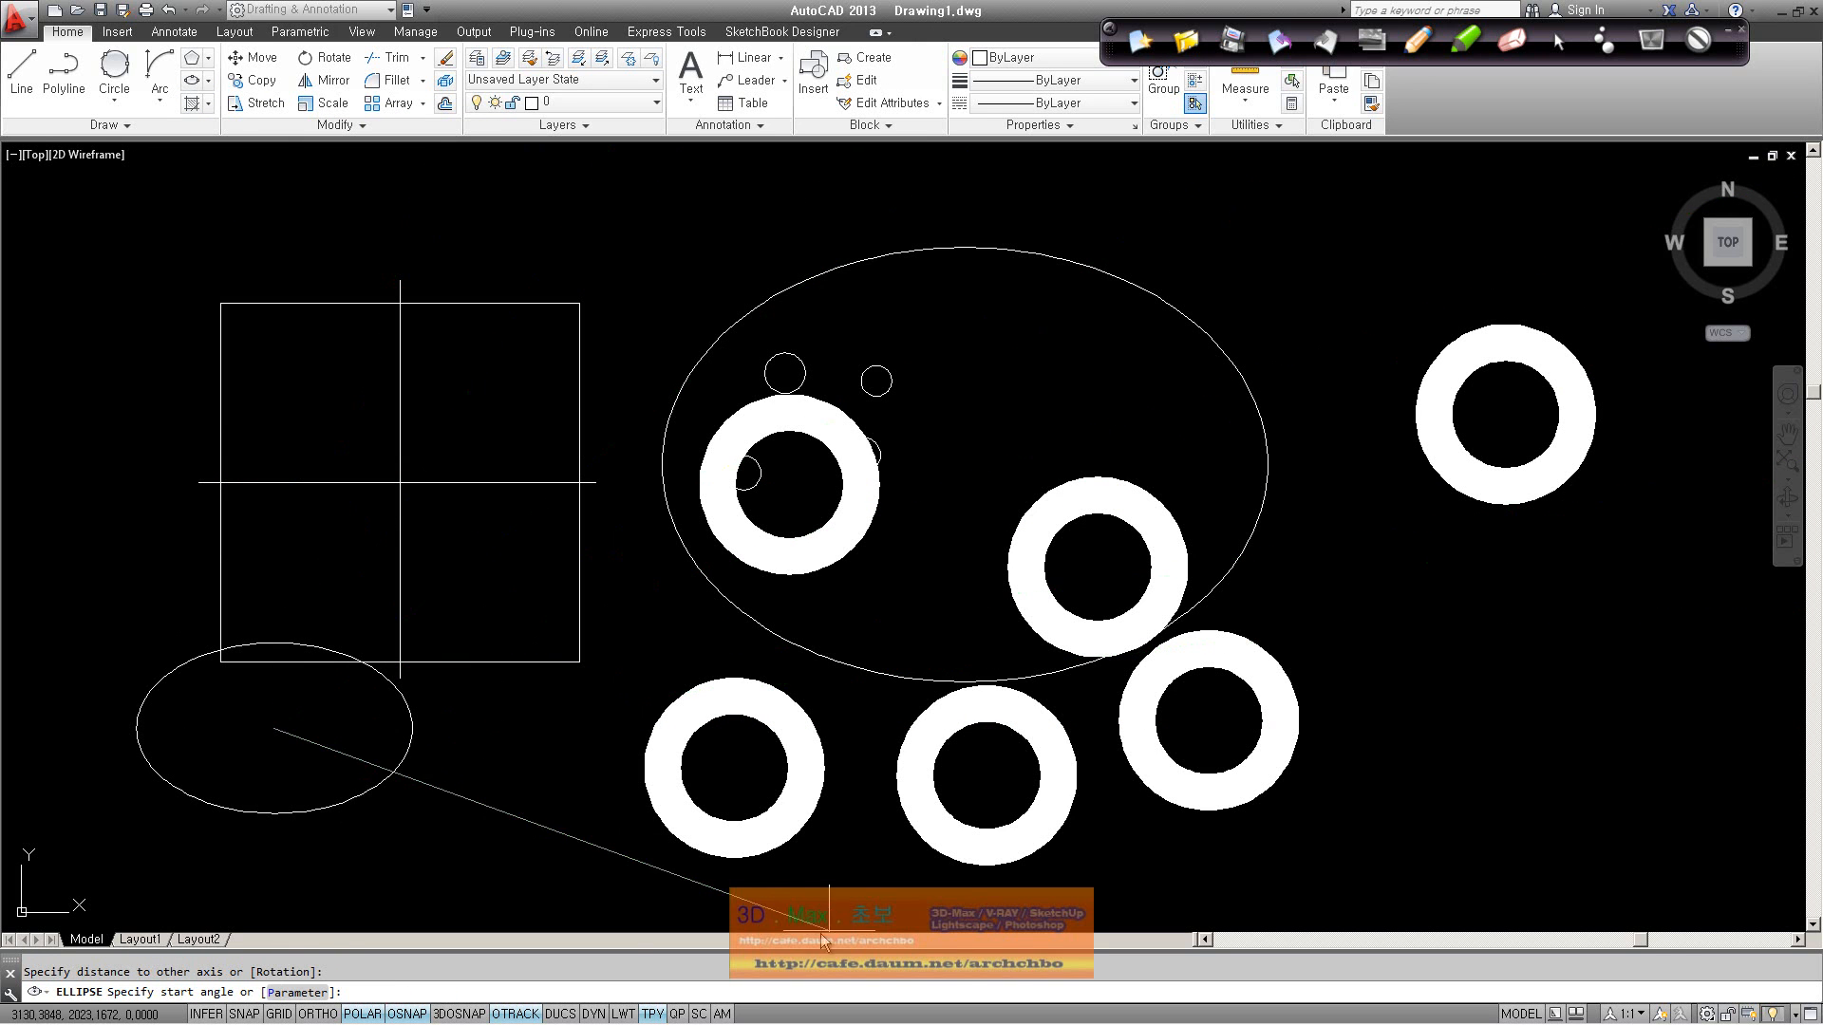
pyautogui.rightClick(491, 769)
pyautogui.click(531, 783)
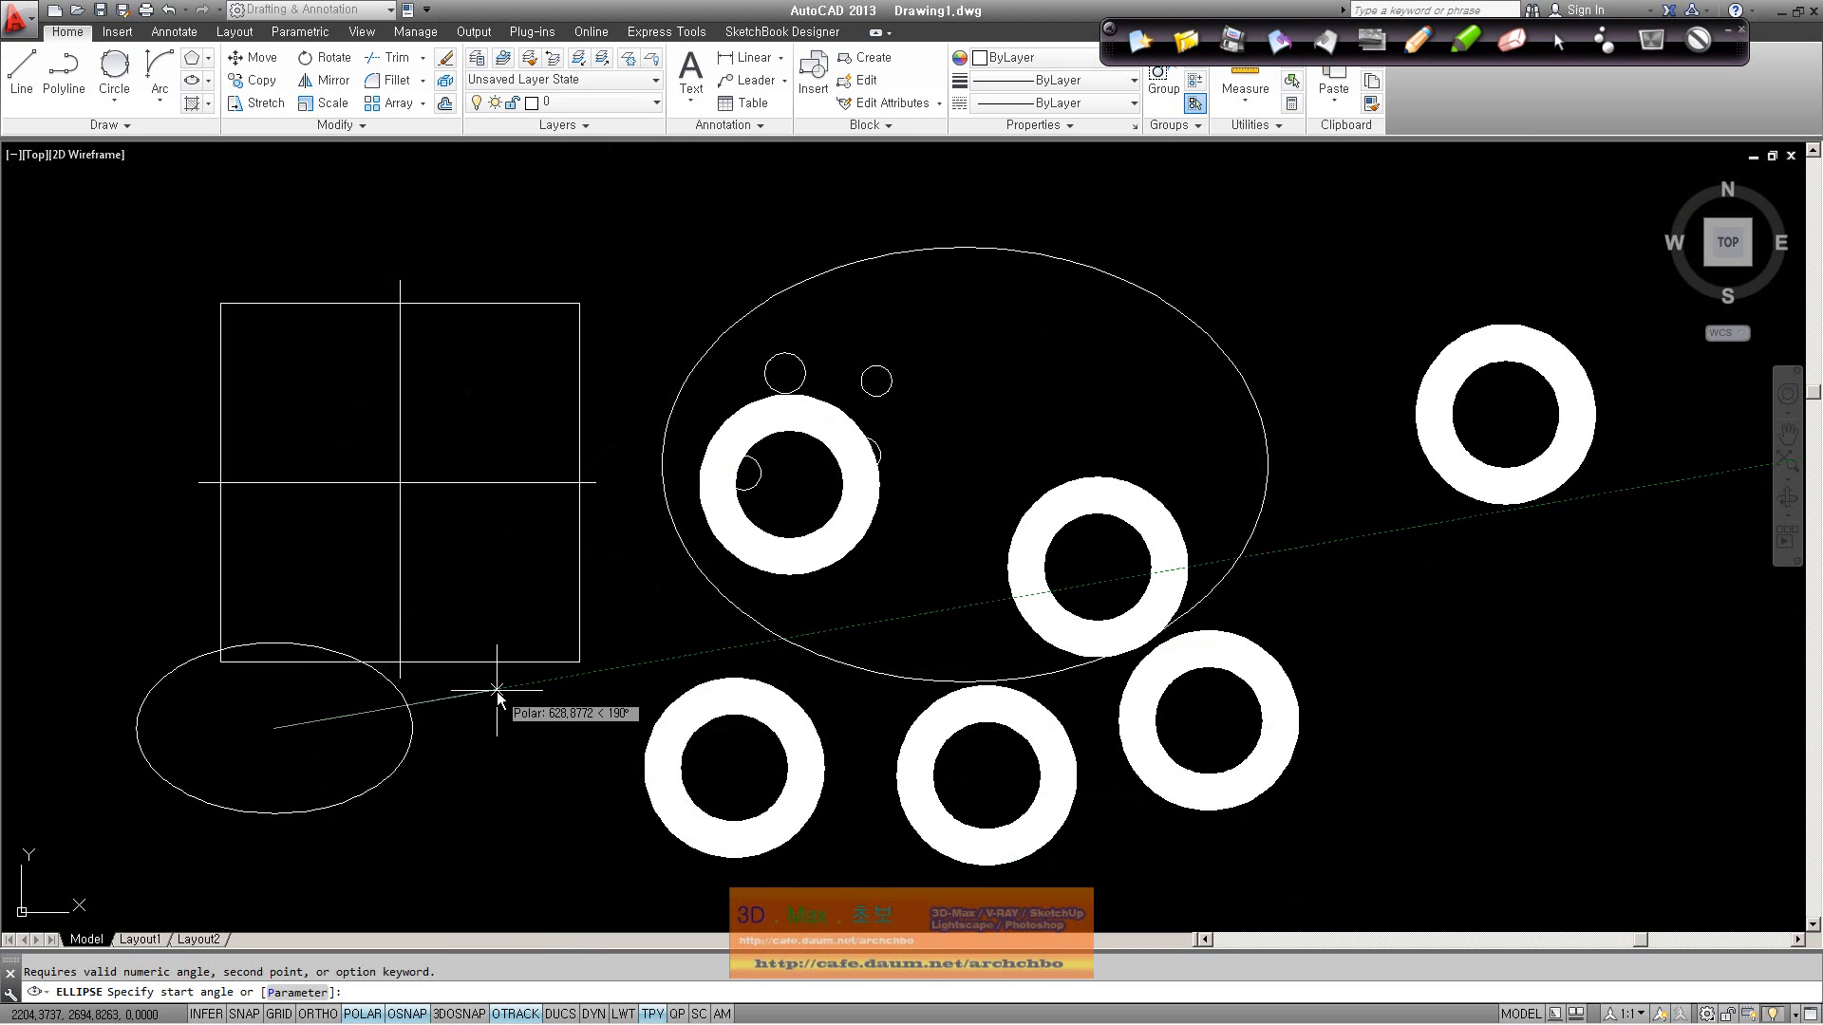
pyautogui.rightClick(314, 433)
pyautogui.press('Escape')
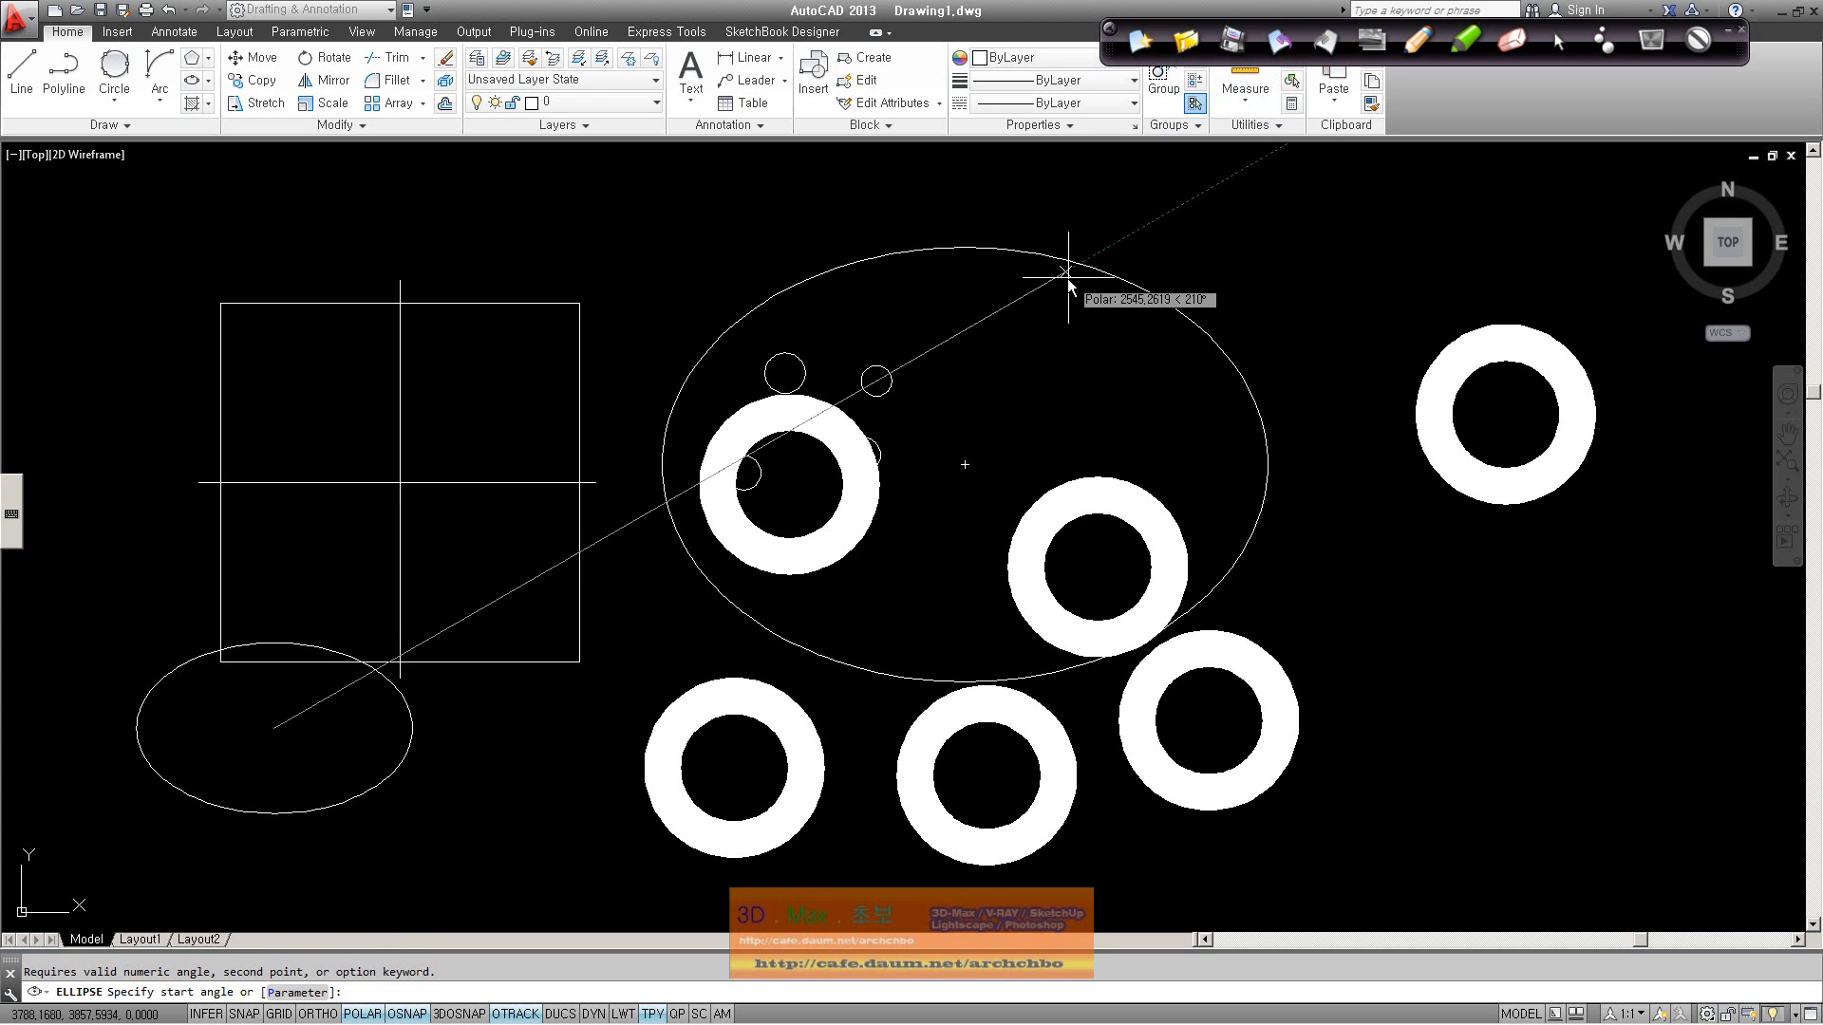
pyautogui.press('Escape')
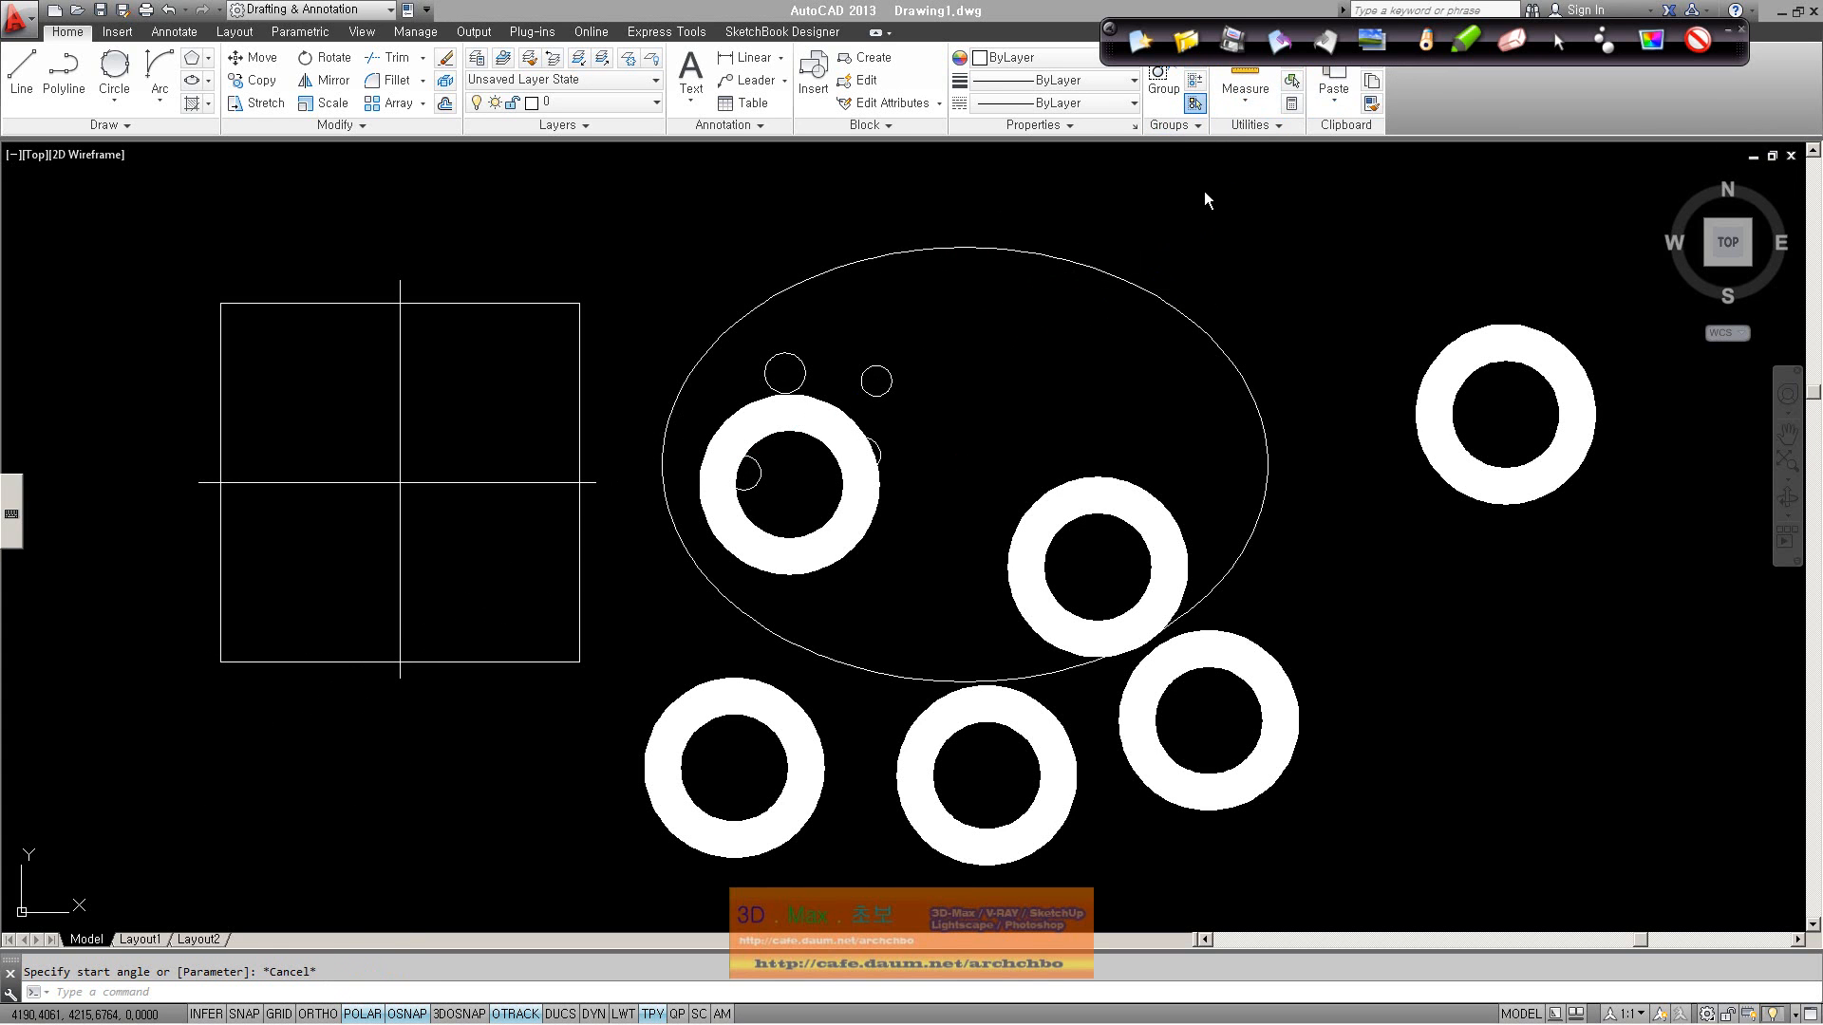
# Step: Handwrite a screen note reading "Rev Cloud" with a Korean remark beneath it, above and across the far-right donut
pyautogui.moveTo(1187, 233)
pyautogui.mouseDown()
pyautogui.moveTo(1287, 189)
pyautogui.moveTo(1324, 198)
pyautogui.mouseUp()
pyautogui.moveTo(1320, 179)
pyautogui.mouseDown()
pyautogui.moveTo(1300, 213)
pyautogui.moveTo(1321, 207)
pyautogui.mouseUp()
pyautogui.moveTo(1192, 193)
pyautogui.mouseDown()
pyautogui.moveTo(1214, 225)
pyautogui.moveTo(1341, 199)
pyautogui.mouseUp()
pyautogui.moveTo(1249, 248); pyautogui.dragTo(1263, 289)
pyautogui.moveTo(1270, 282); pyautogui.dragTo(1467, 285)
pyautogui.moveTo(1273, 330)
pyautogui.mouseDown()
pyautogui.moveTo(1329, 369)
pyautogui.moveTo(1472, 332)
pyautogui.moveTo(1533, 410)
pyautogui.mouseUp()
pyautogui.moveTo(1543, 346)
pyautogui.mouseDown()
pyautogui.moveTo(1583, 366)
pyautogui.moveTo(1658, 350)
pyautogui.mouseUp()
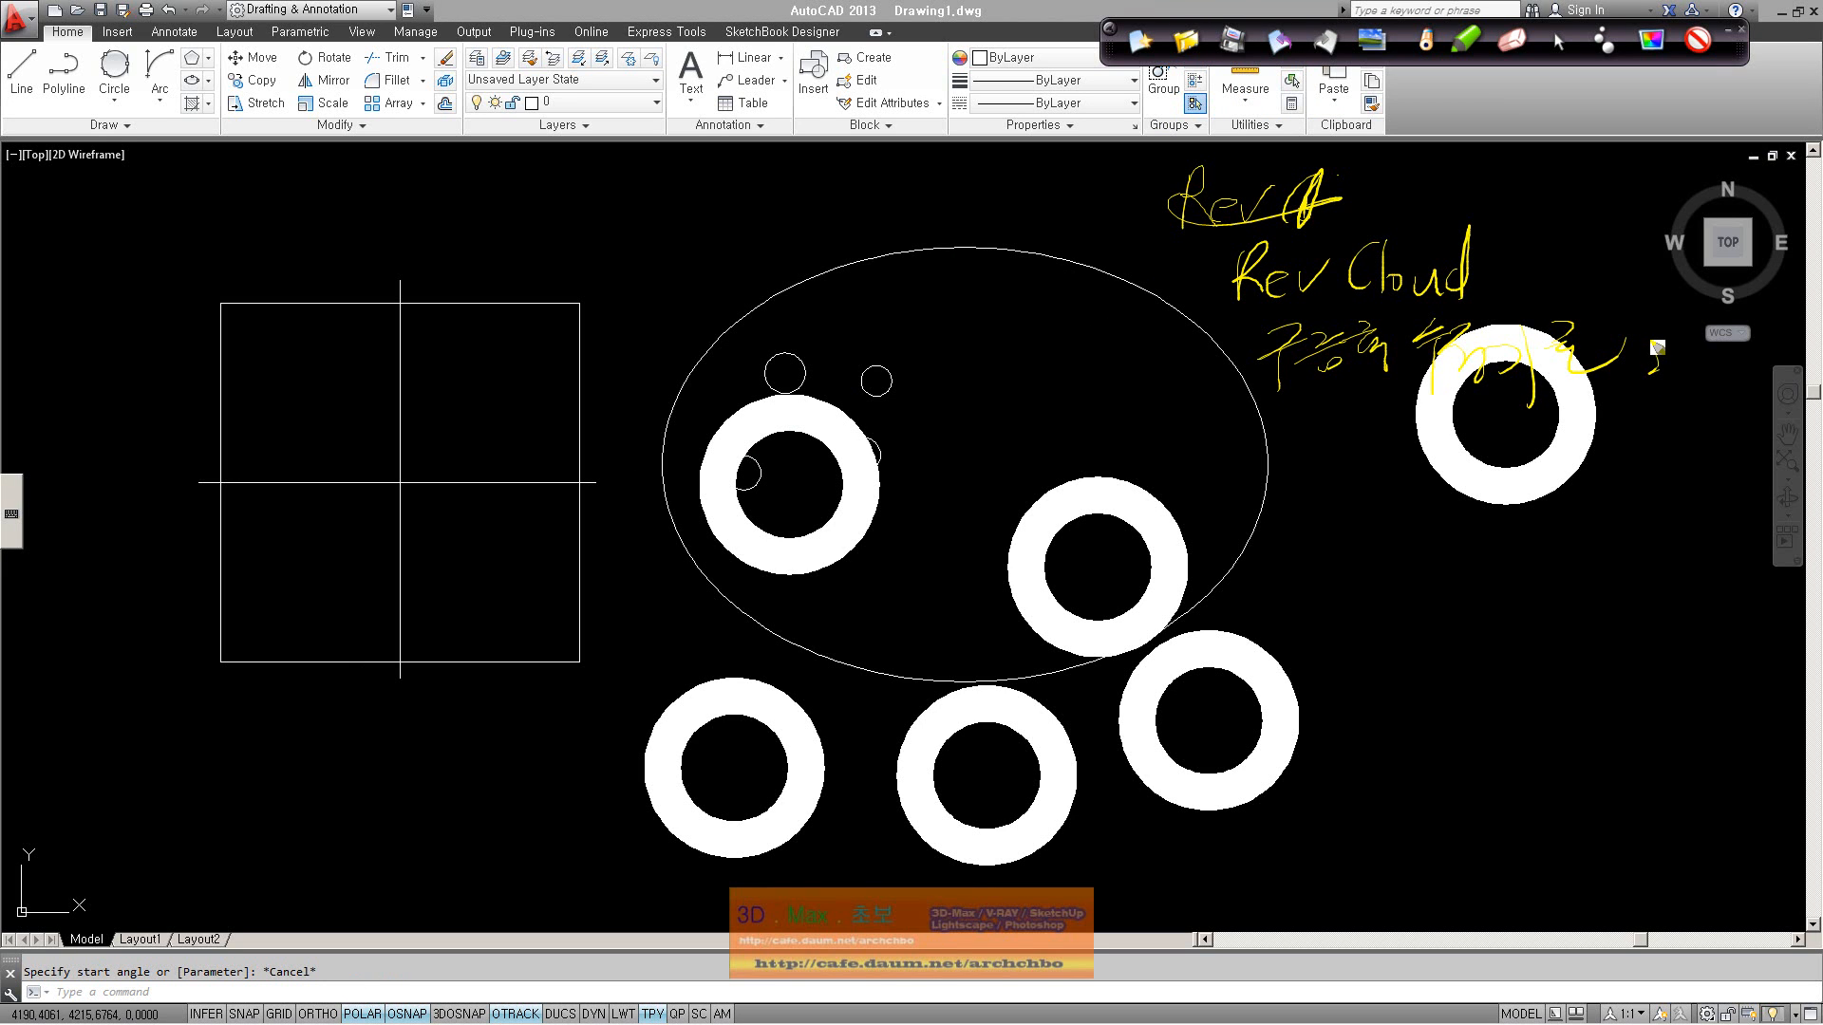
pyautogui.click(1559, 44)
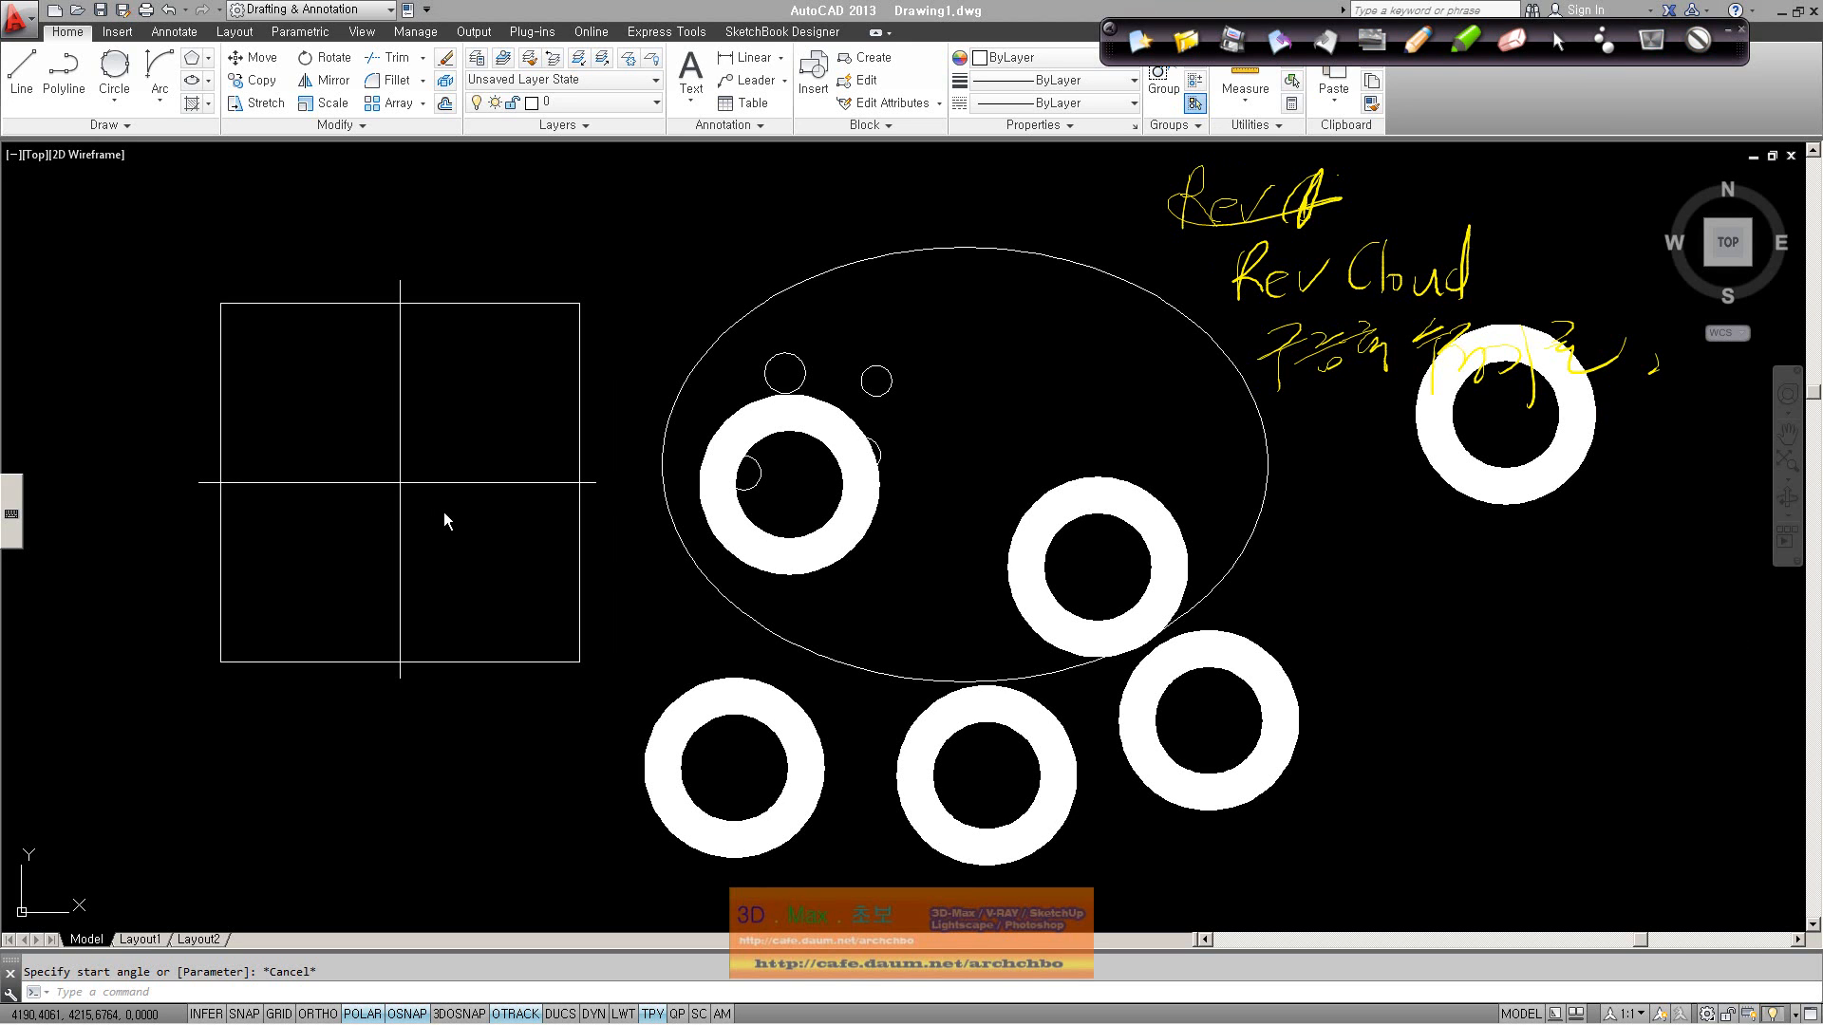
# Step: Sketch two long pen lines with small blocks and a loop around one pair over the square, and clear all pen annotations
pyautogui.click(1414, 43)
pyautogui.moveTo(194, 461)
pyautogui.mouseDown()
pyautogui.moveTo(415, 472)
pyautogui.moveTo(637, 450)
pyautogui.mouseUp()
pyautogui.moveTo(206, 519); pyautogui.dragTo(642, 510)
pyautogui.moveTo(470, 464)
pyautogui.mouseDown()
pyautogui.moveTo(533, 424)
pyautogui.moveTo(464, 543)
pyautogui.moveTo(512, 516)
pyautogui.mouseUp()
pyautogui.moveTo(332, 462)
pyautogui.mouseDown()
pyautogui.moveTo(285, 430)
pyautogui.moveTo(289, 553)
pyautogui.moveTo(330, 525)
pyautogui.moveTo(655, 505)
pyautogui.mouseUp()
pyautogui.moveTo(295, 524); pyautogui.dragTo(136, 520)
pyautogui.moveTo(271, 460); pyautogui.dragTo(128, 454)
pyautogui.moveTo(331, 454); pyautogui.dragTo(647, 447)
pyautogui.moveTo(264, 565)
pyautogui.mouseDown()
pyautogui.moveTo(301, 401)
pyautogui.moveTo(294, 581)
pyautogui.mouseUp()
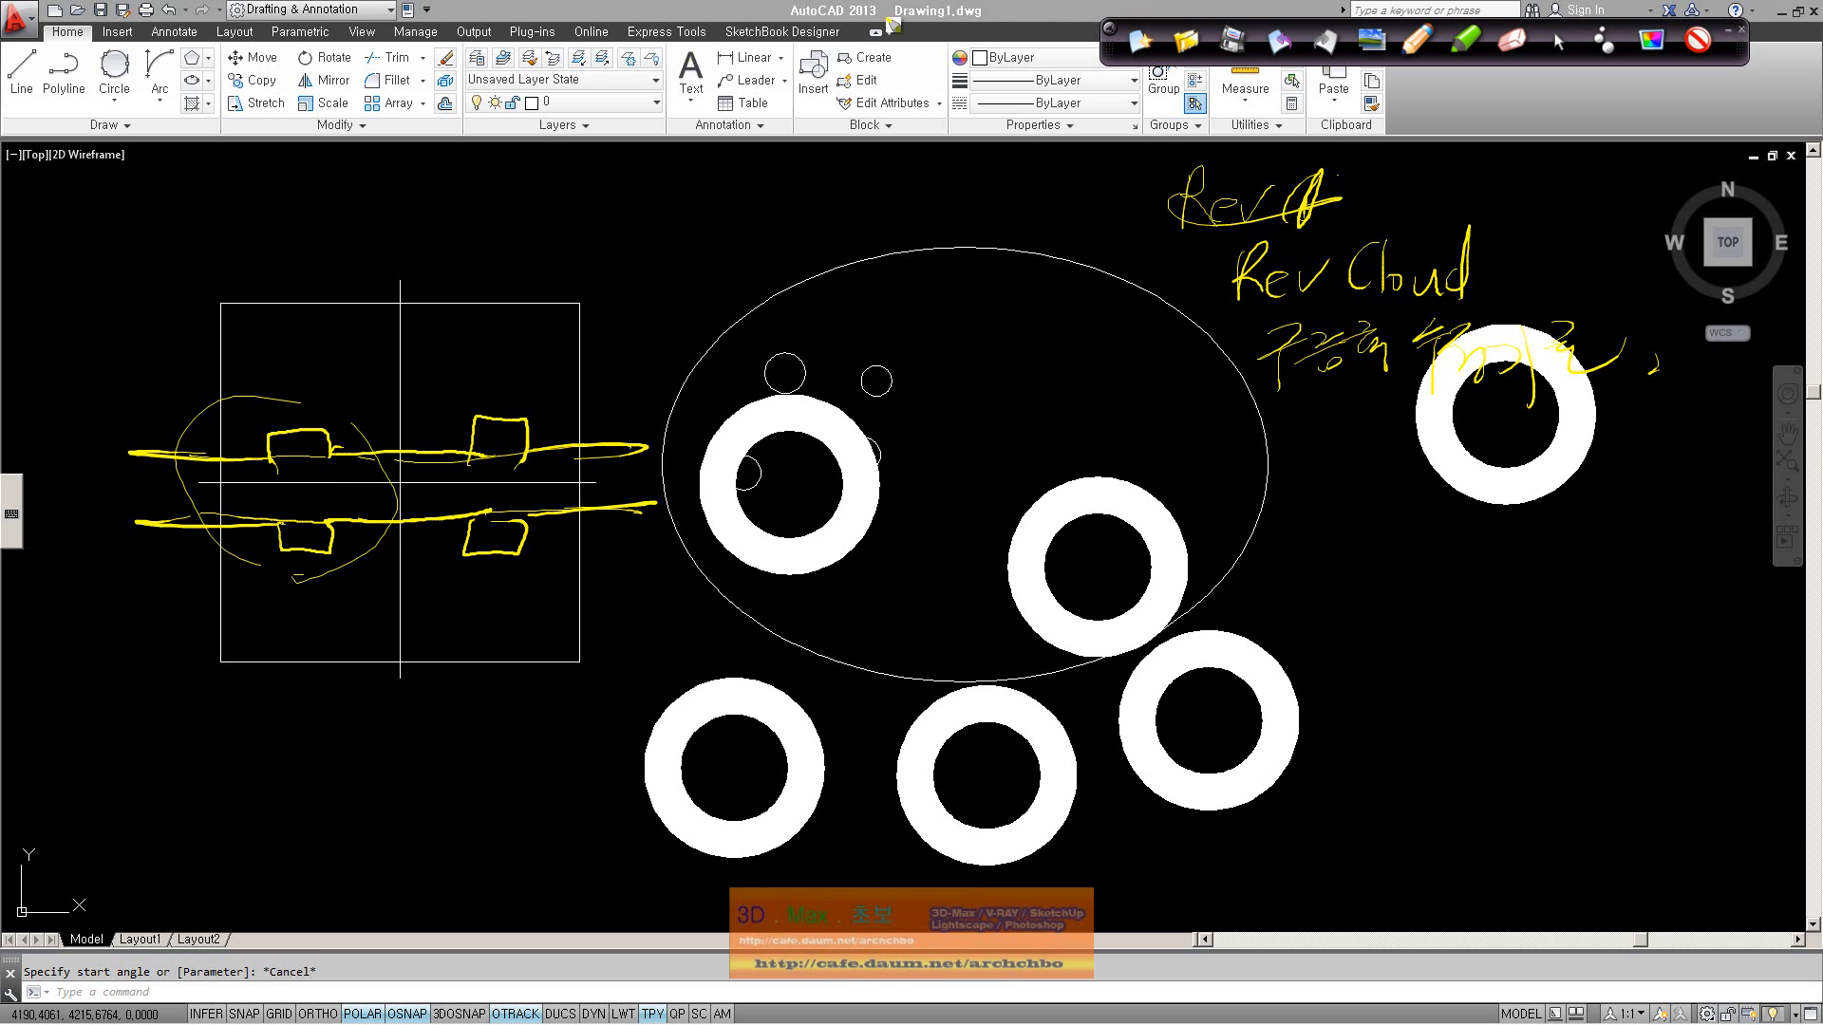
pyautogui.click(1141, 40)
pyautogui.click(1553, 42)
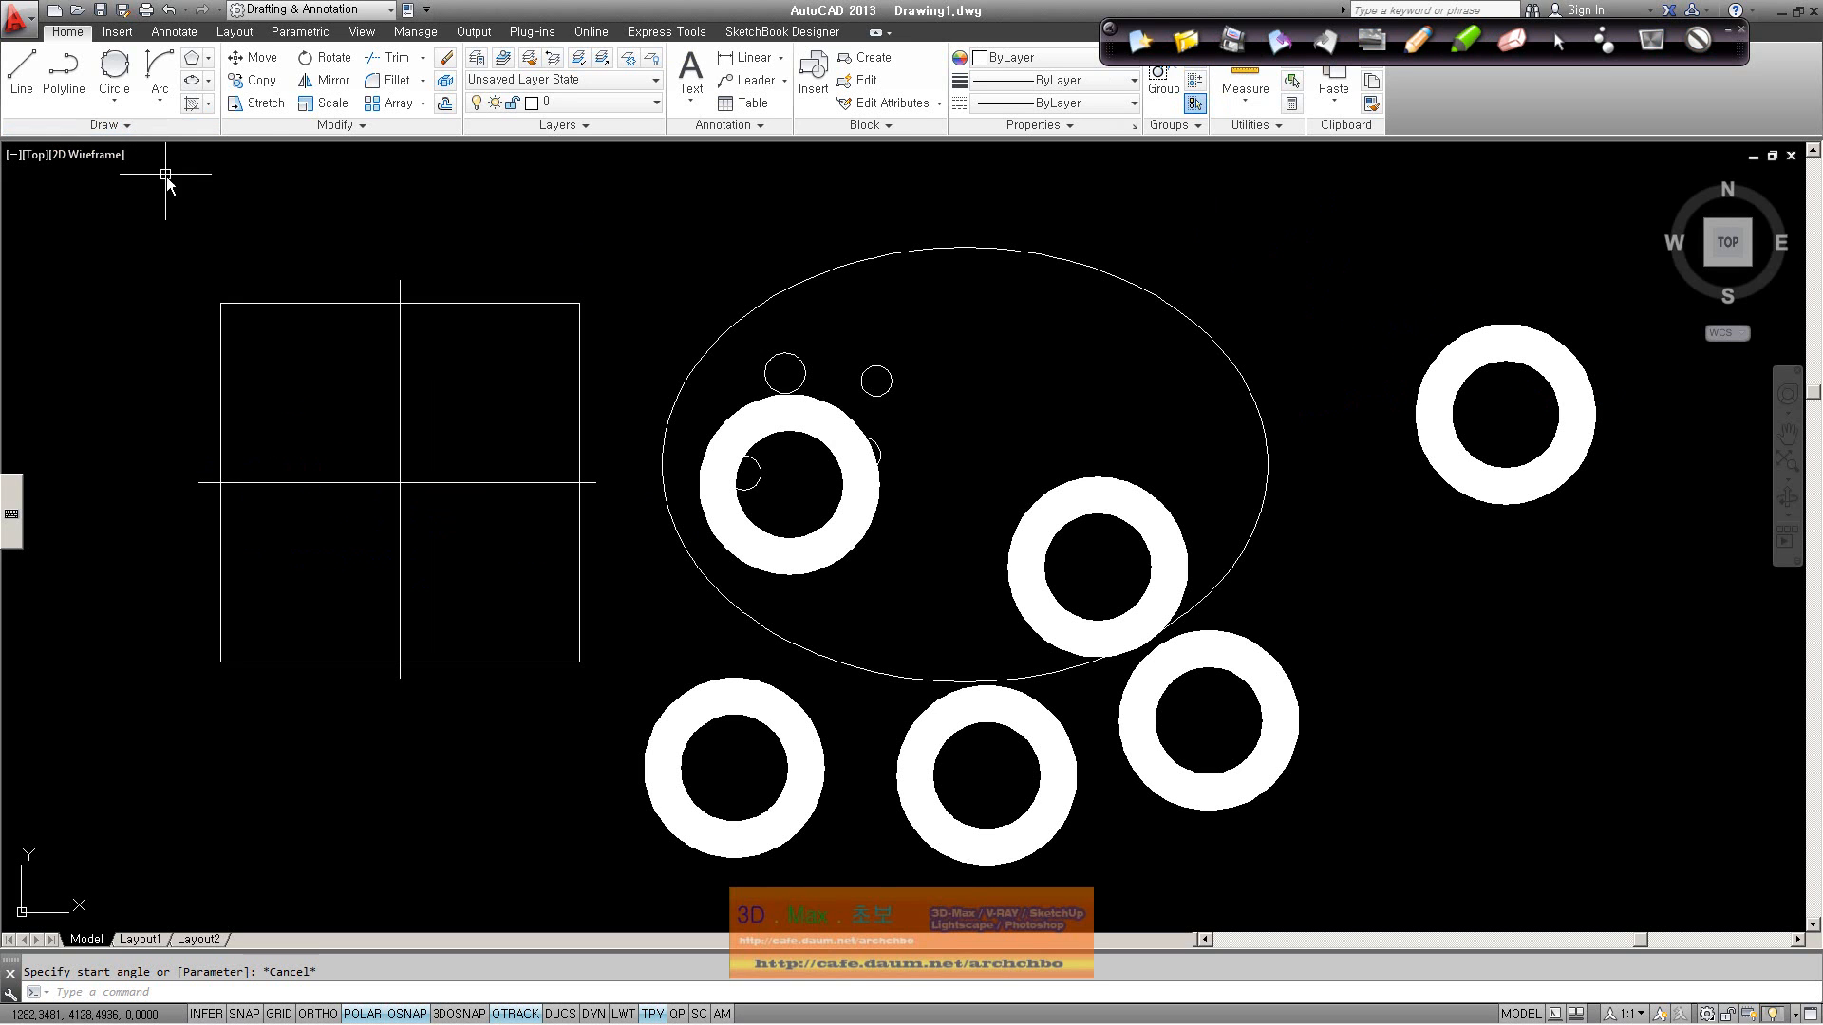
# Step: Try to draw a freehand revision cloud around the square's centre
pyautogui.click(133, 126)
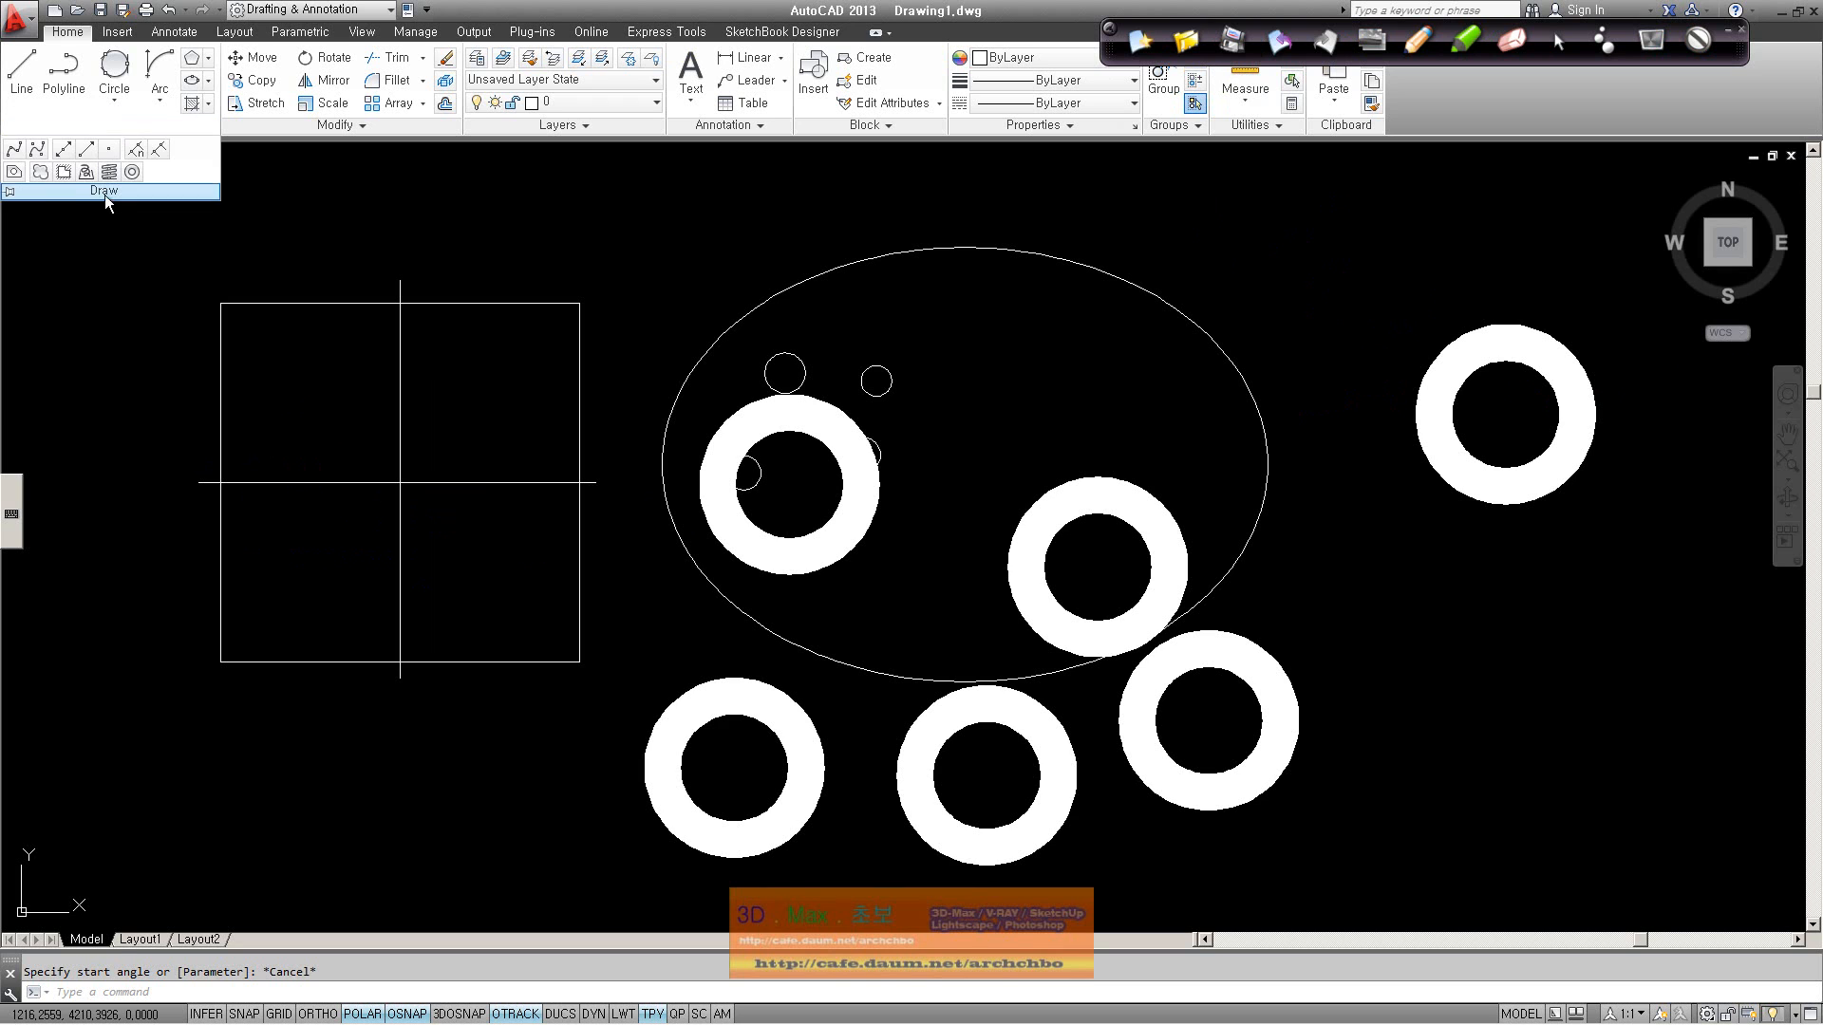
pyautogui.click(40, 176)
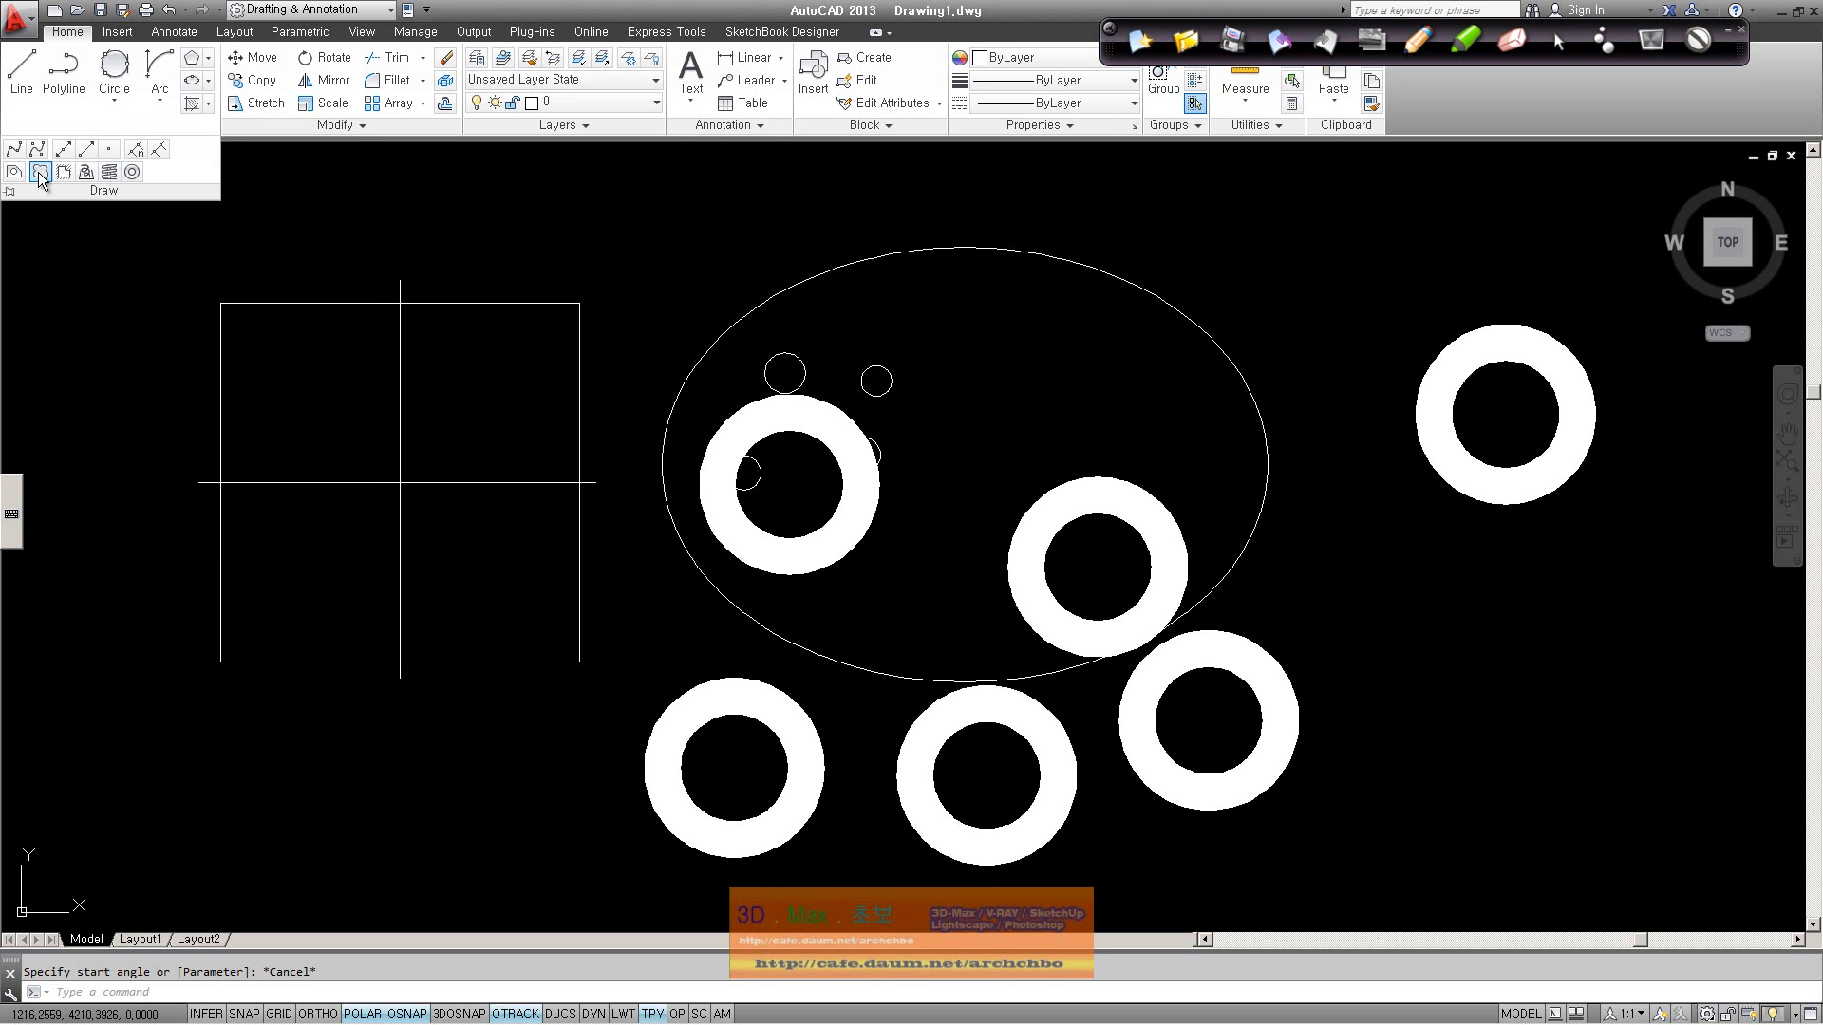
pyautogui.click(441, 434)
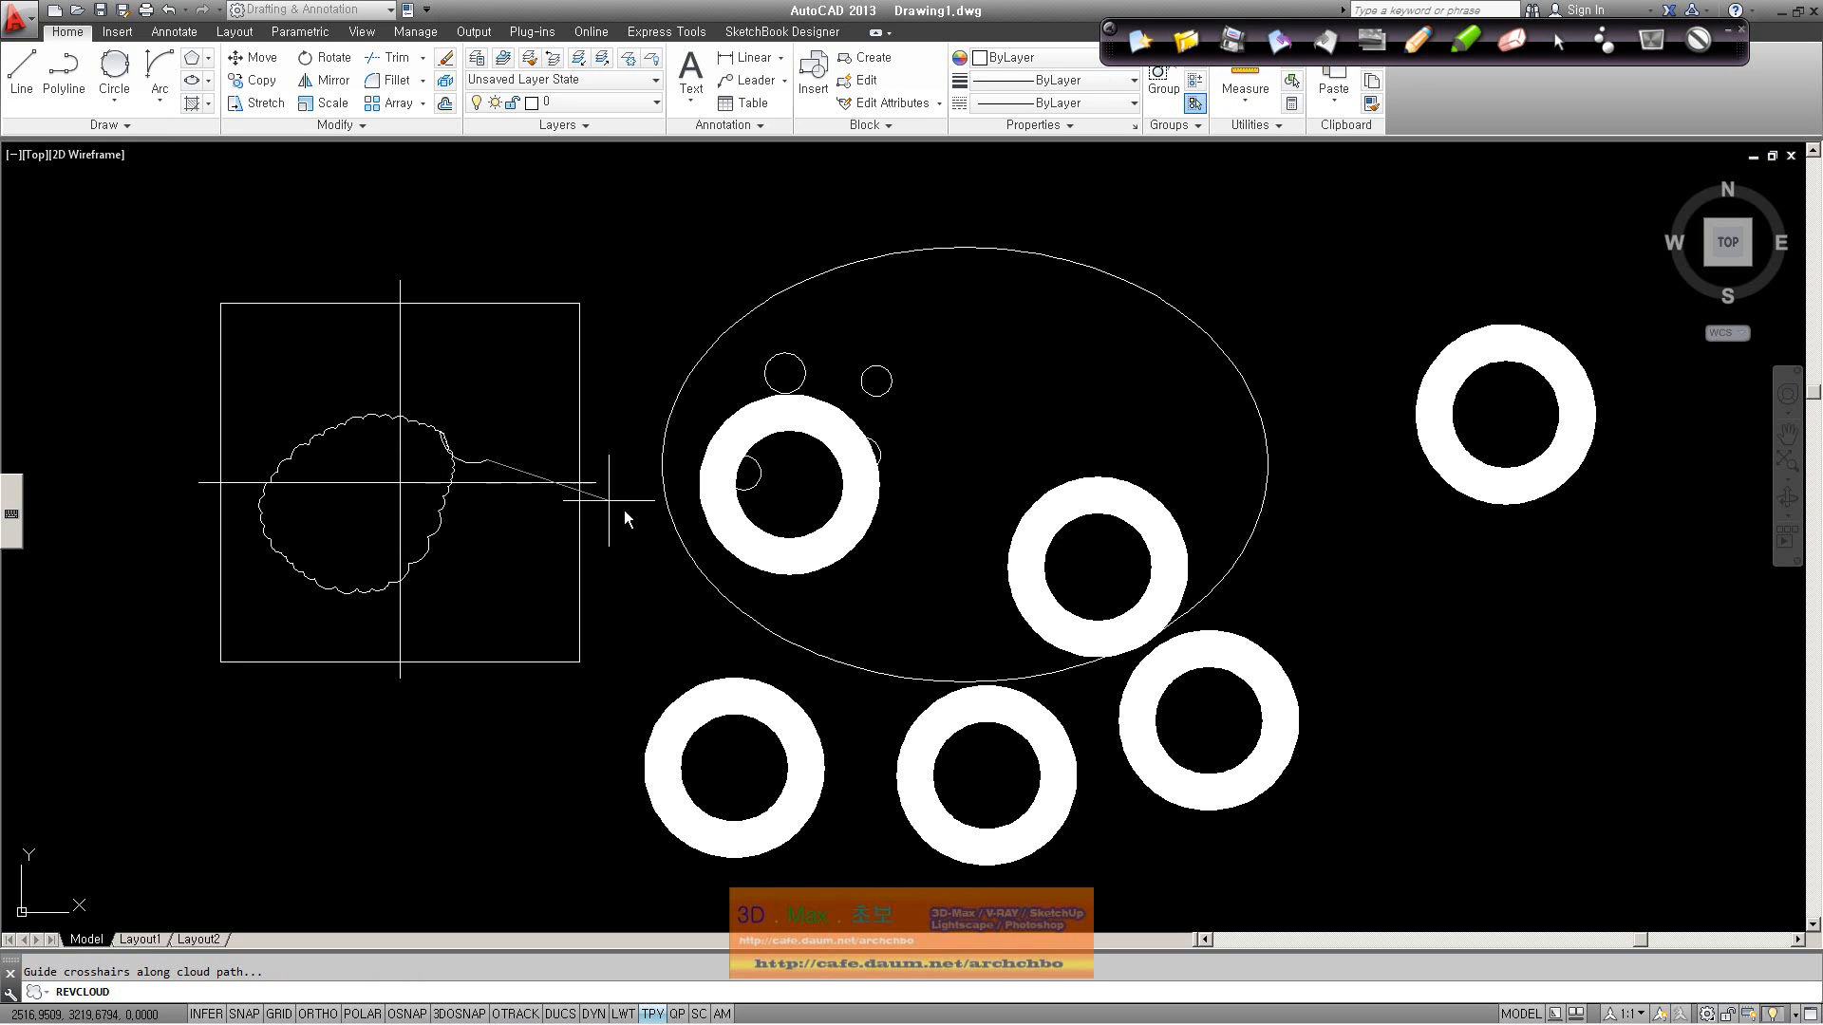
pyautogui.press('Escape')
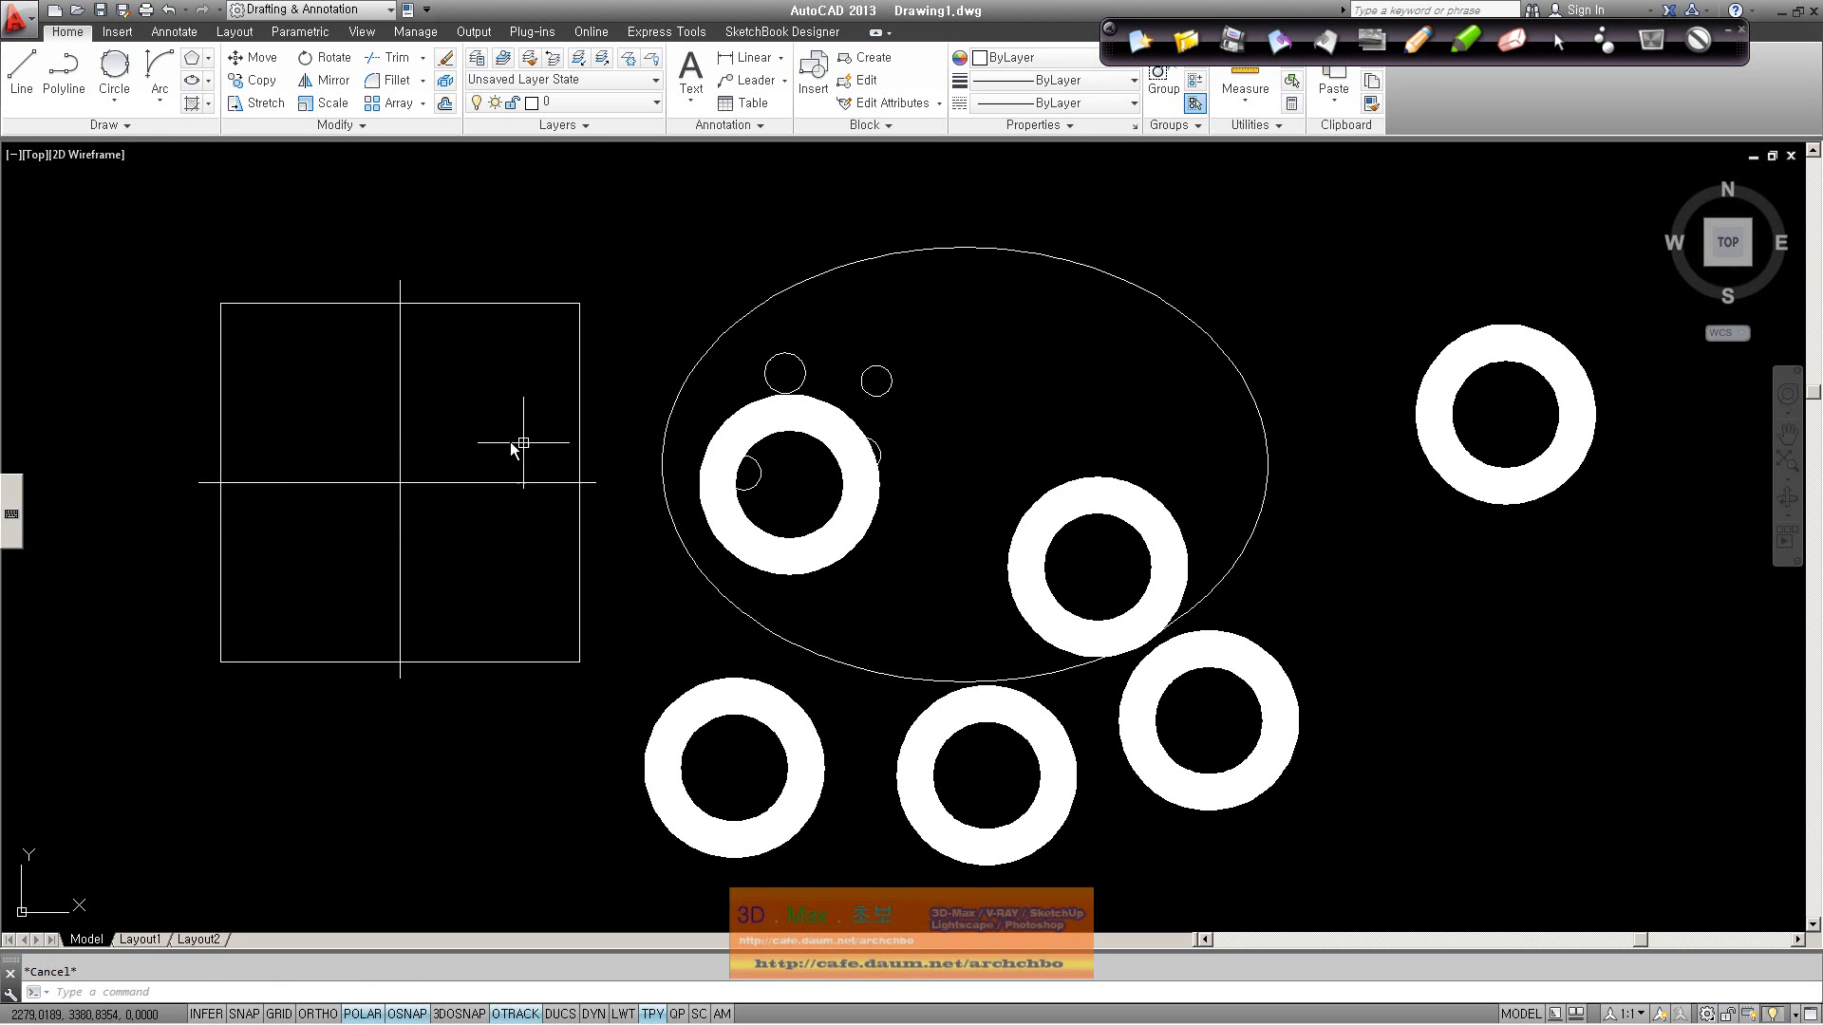
pyautogui.click(432, 448)
pyautogui.click(306, 526)
pyautogui.press('Escape')
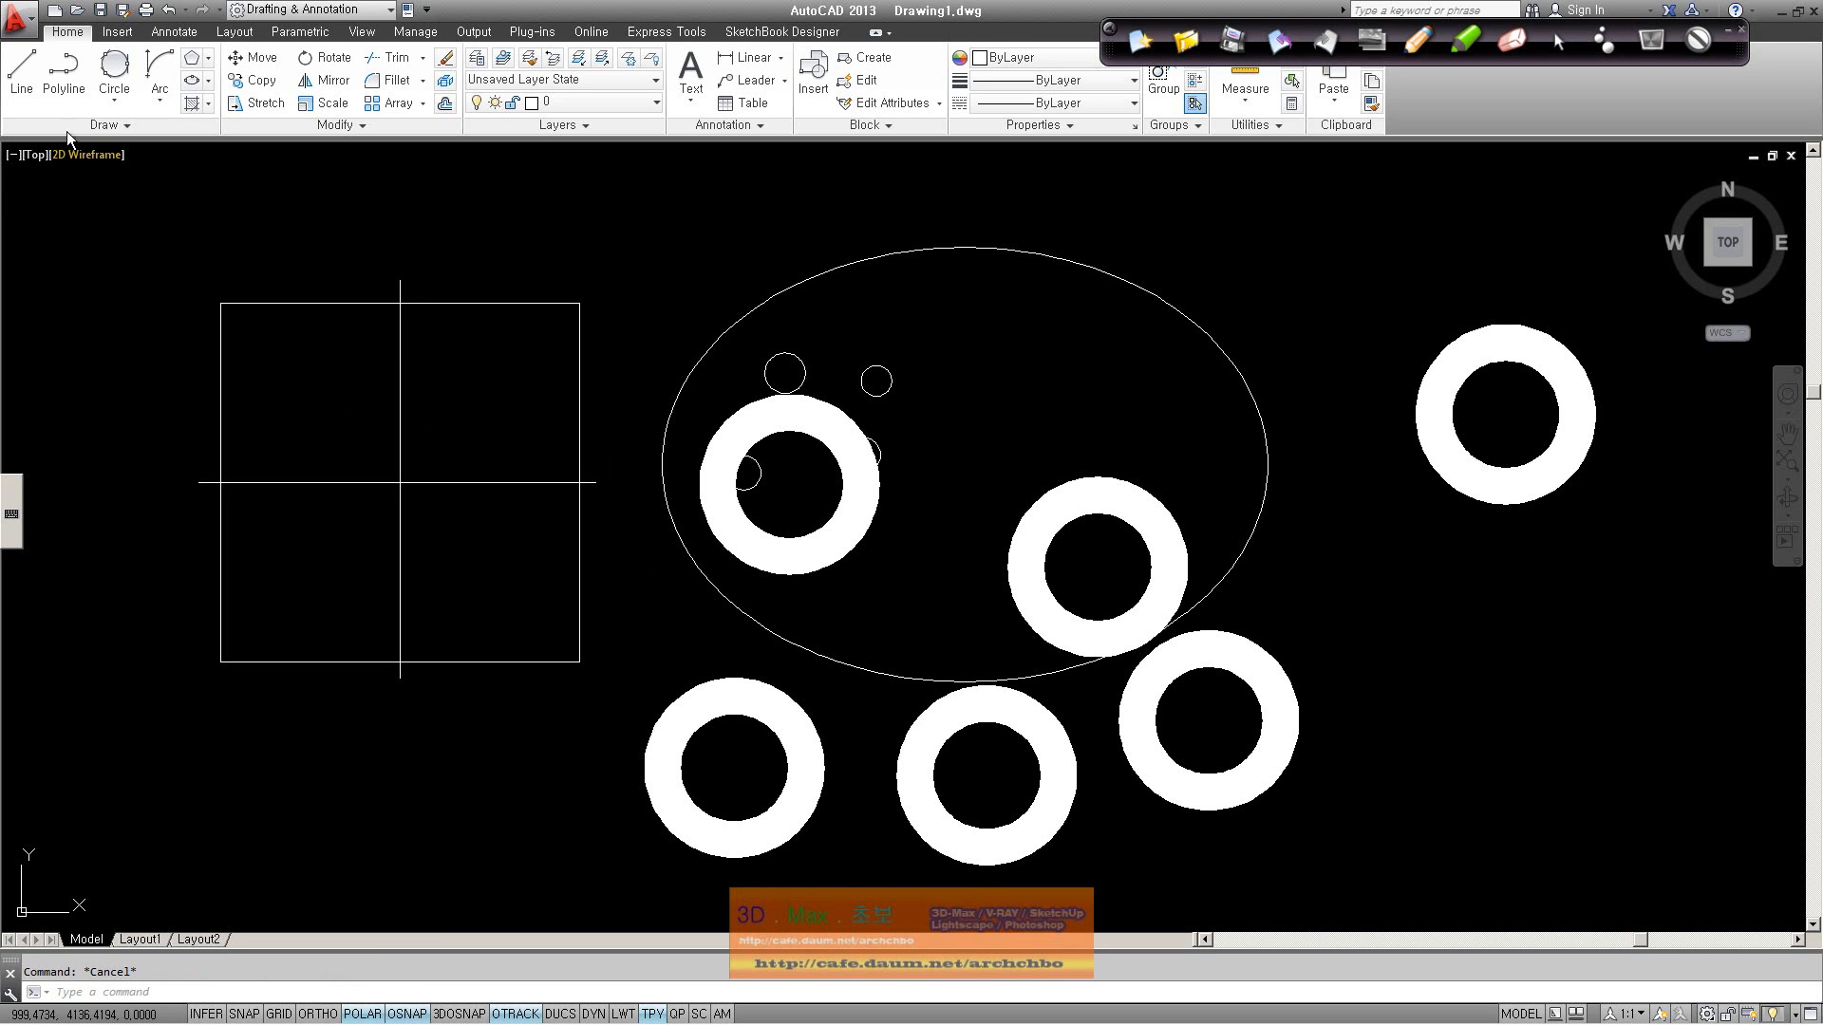
# Step: Draw a larger freehand revision cloud around the square's centre without reversing its arcs, and erase it
pyautogui.click(121, 127)
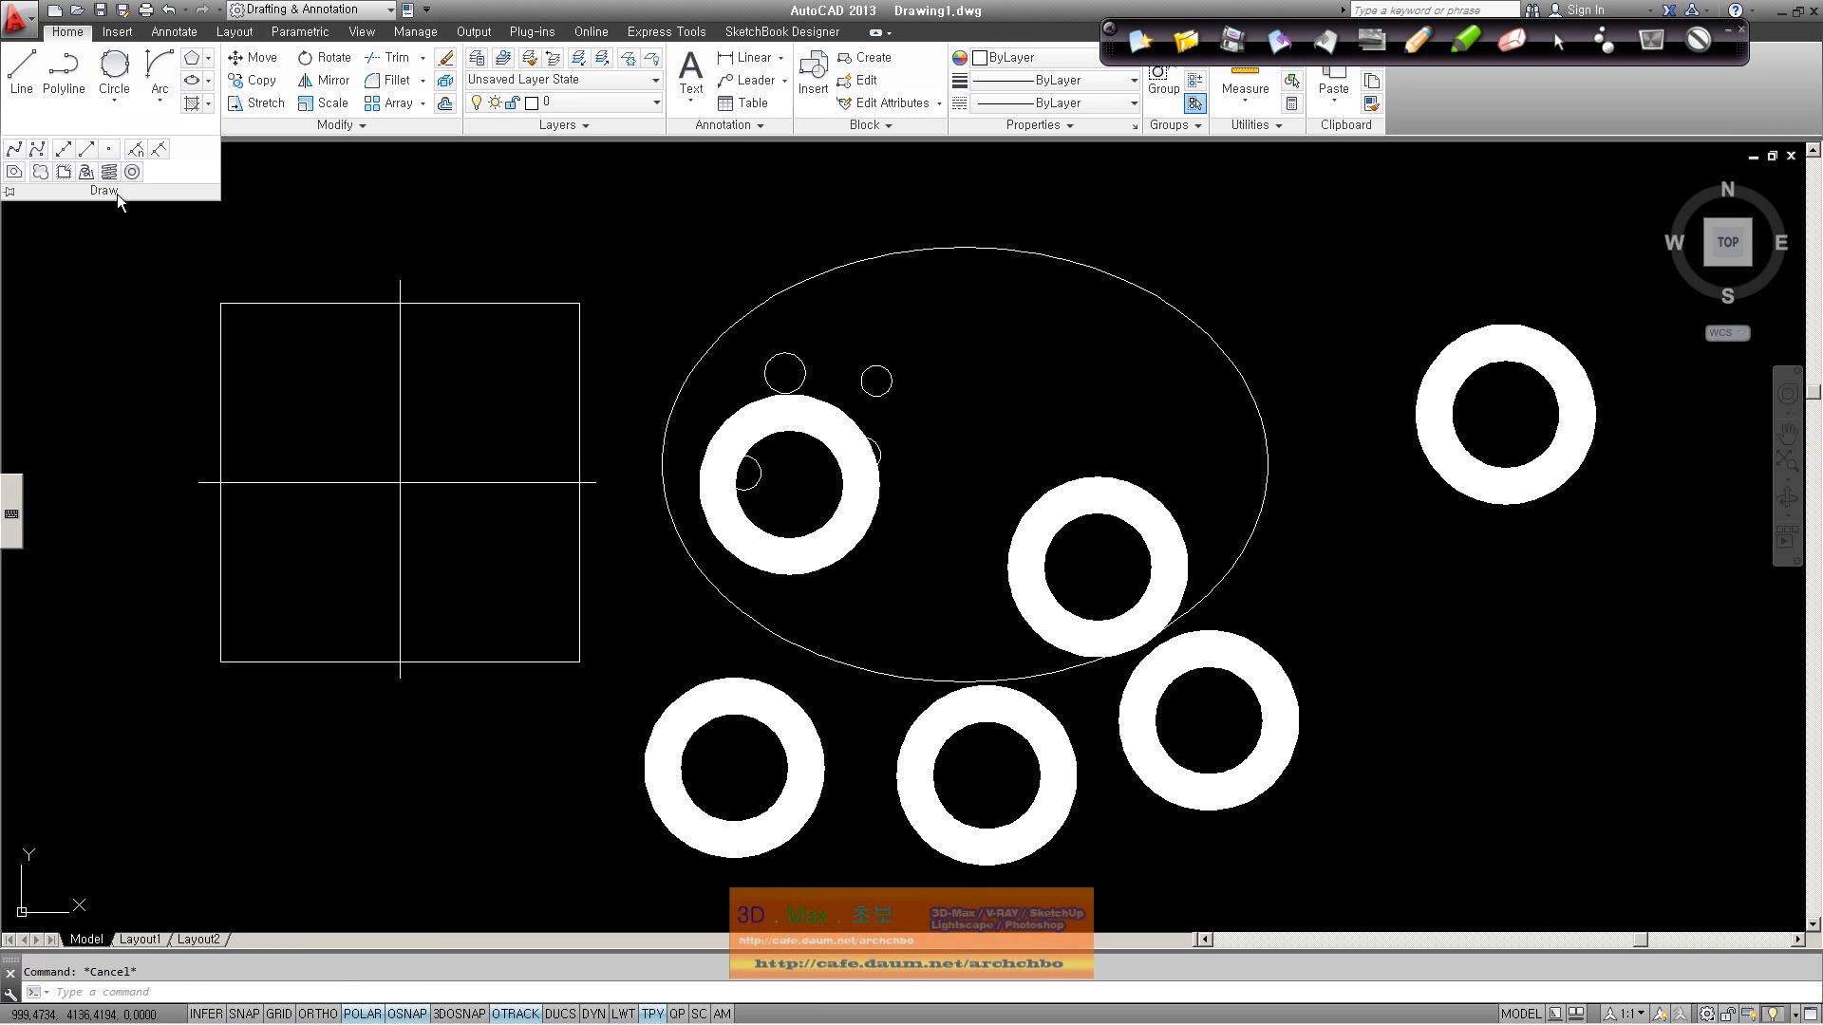
pyautogui.click(41, 172)
pyautogui.click(434, 397)
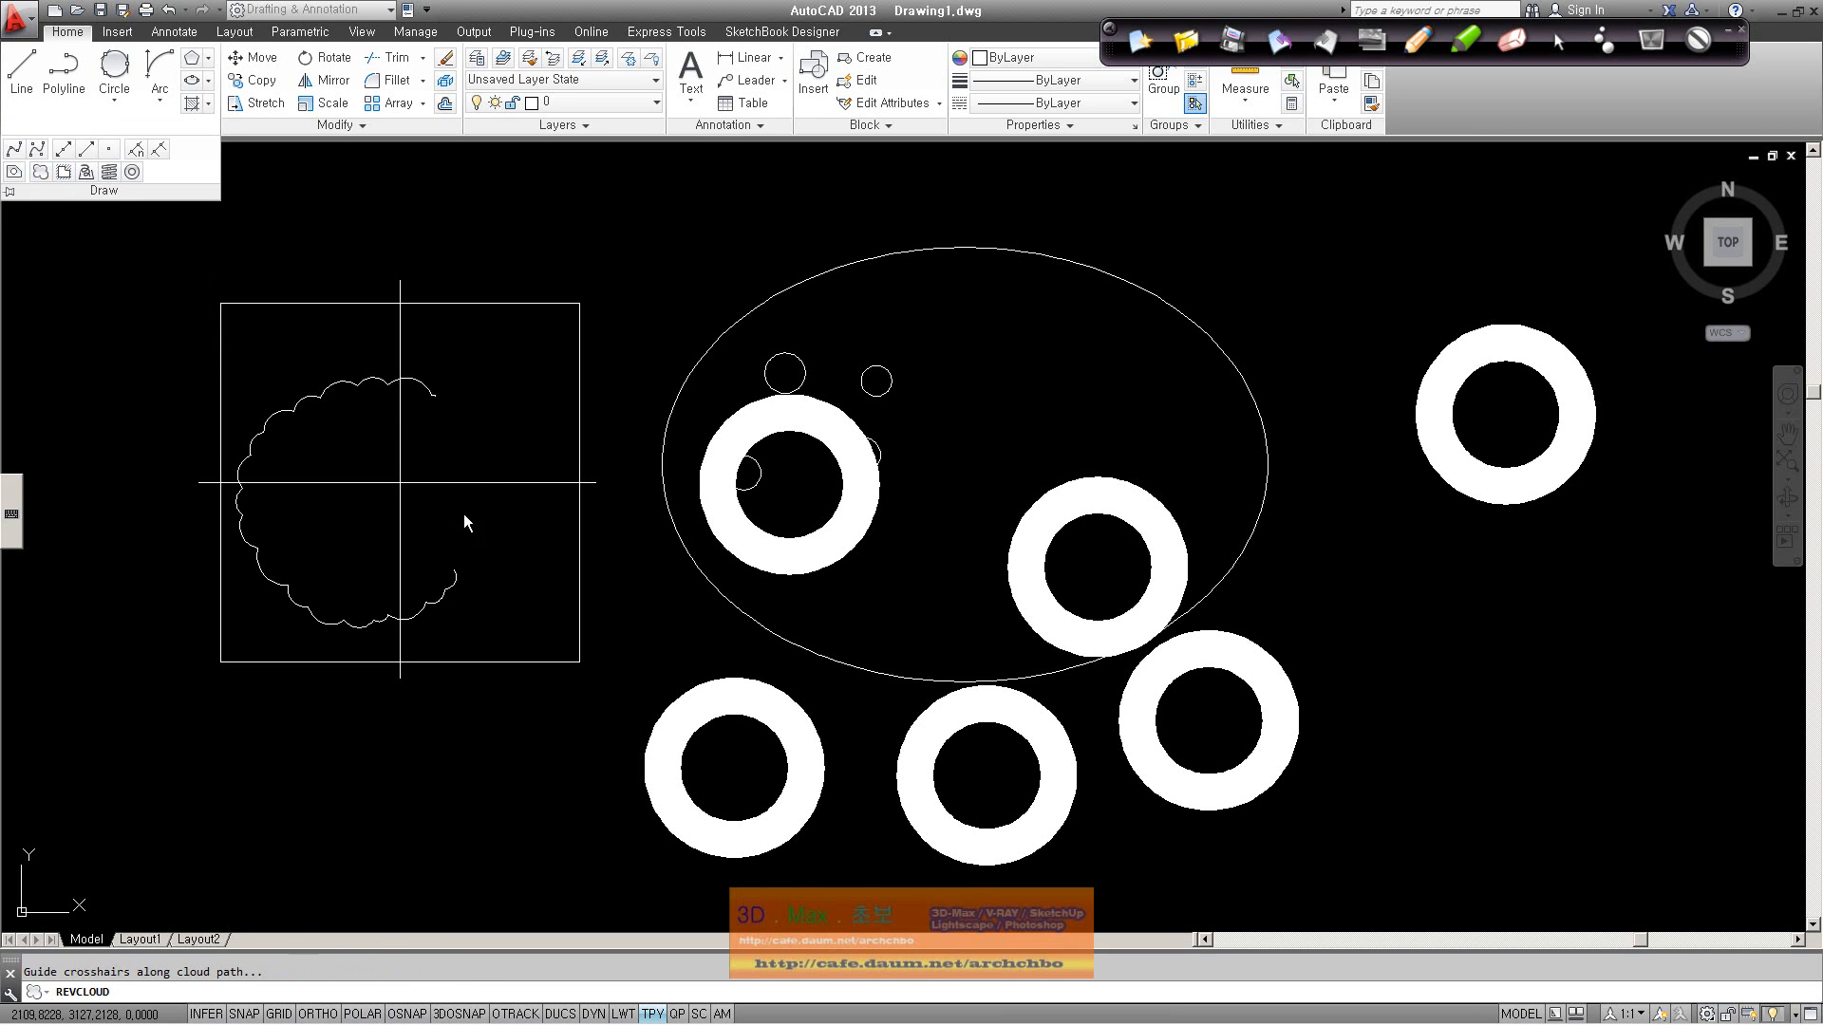
pyautogui.click(446, 413)
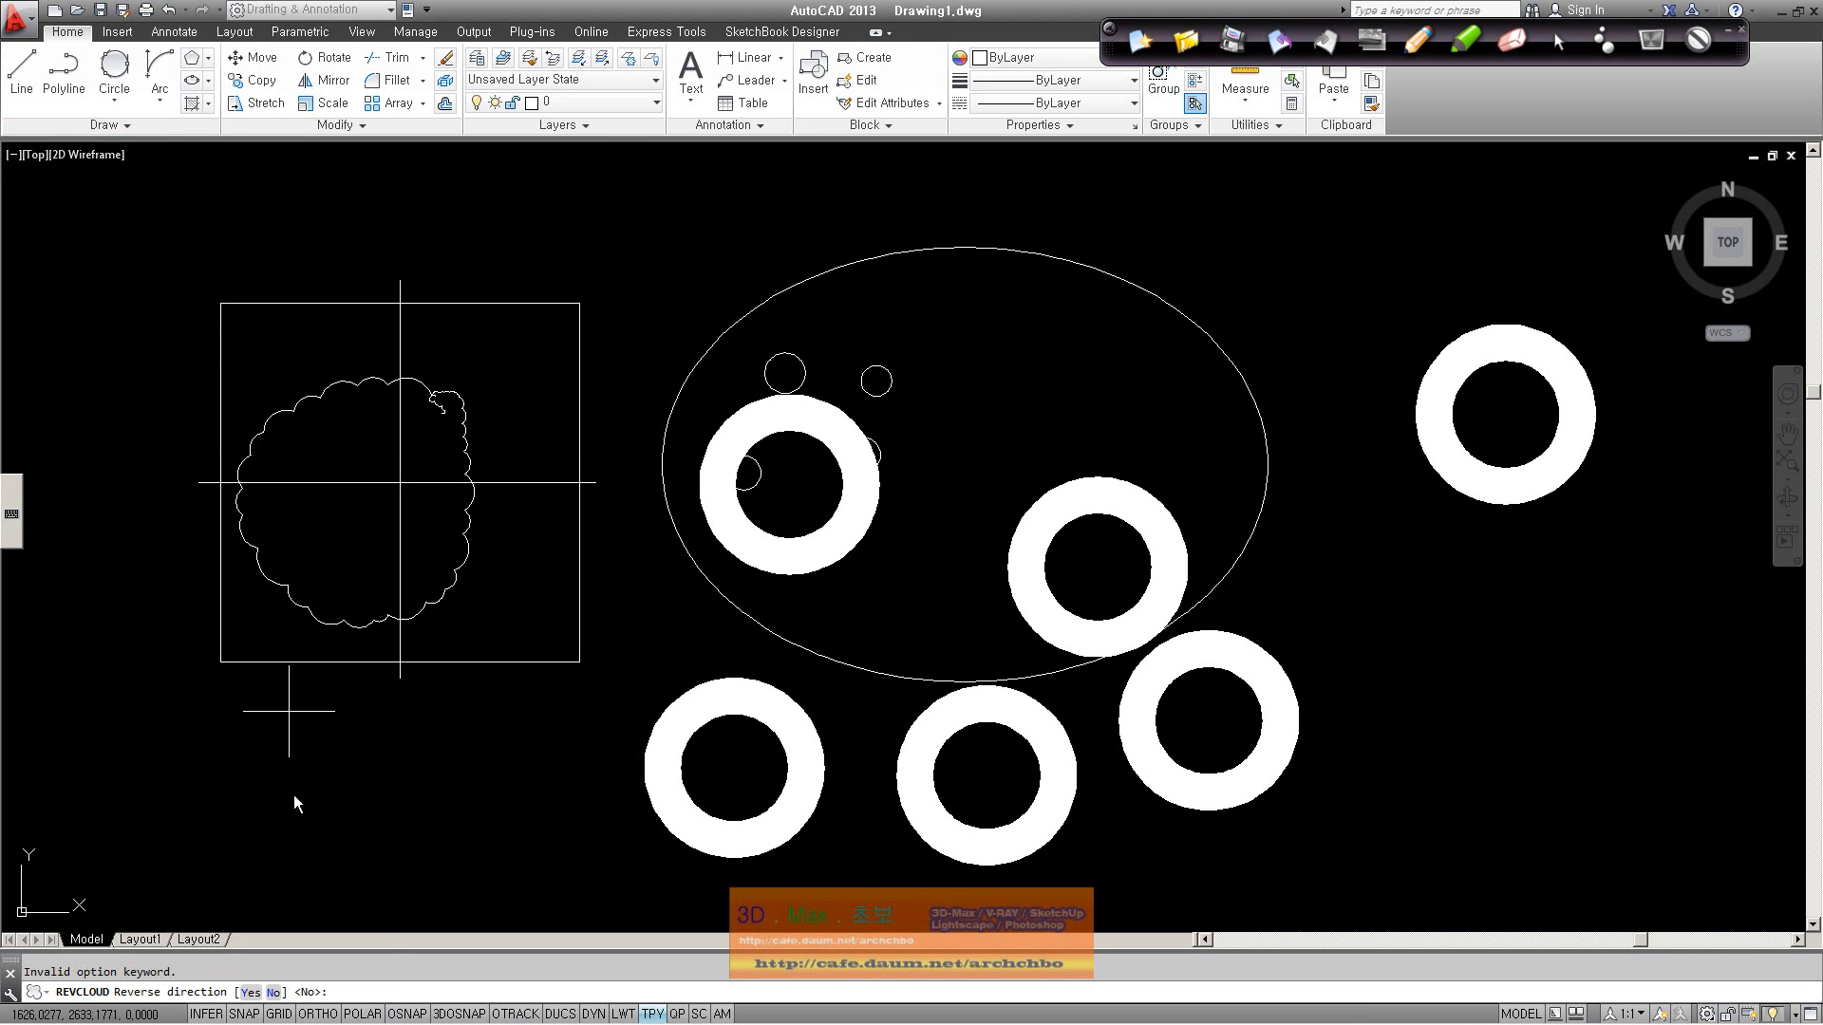
pyautogui.press('Return')
pyautogui.click(469, 520)
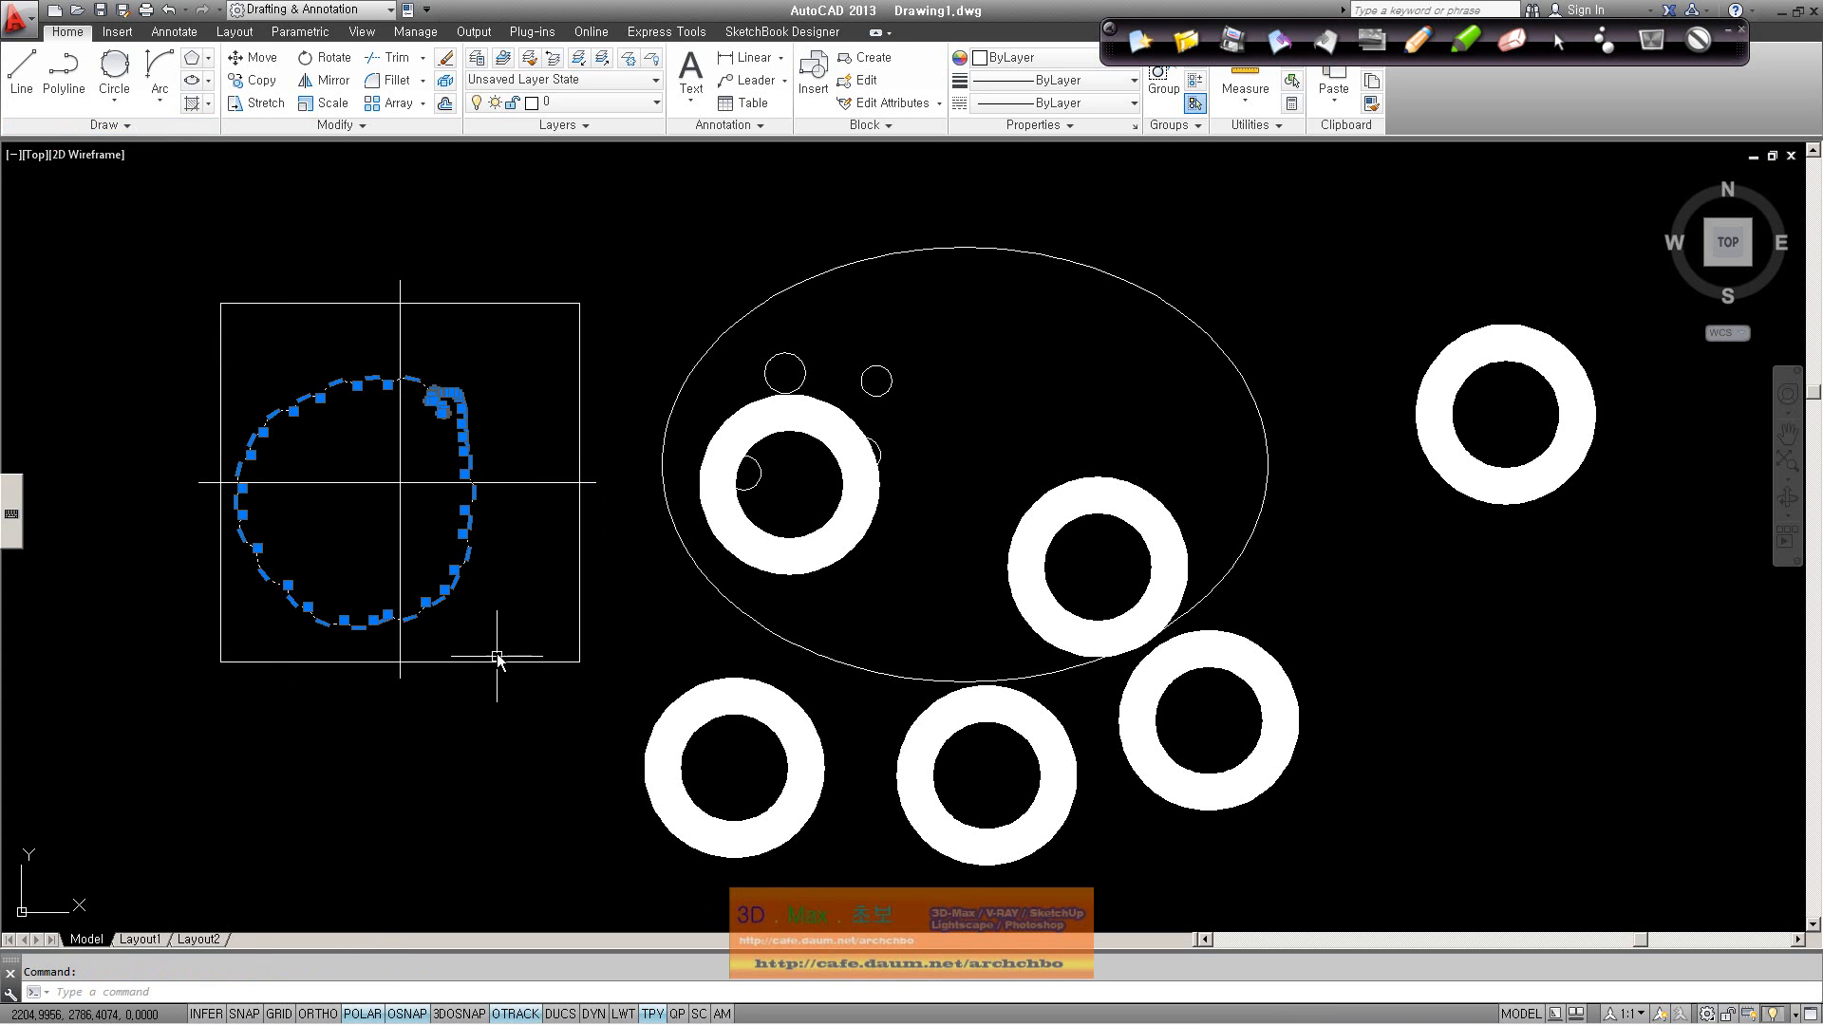
pyautogui.press('Delete')
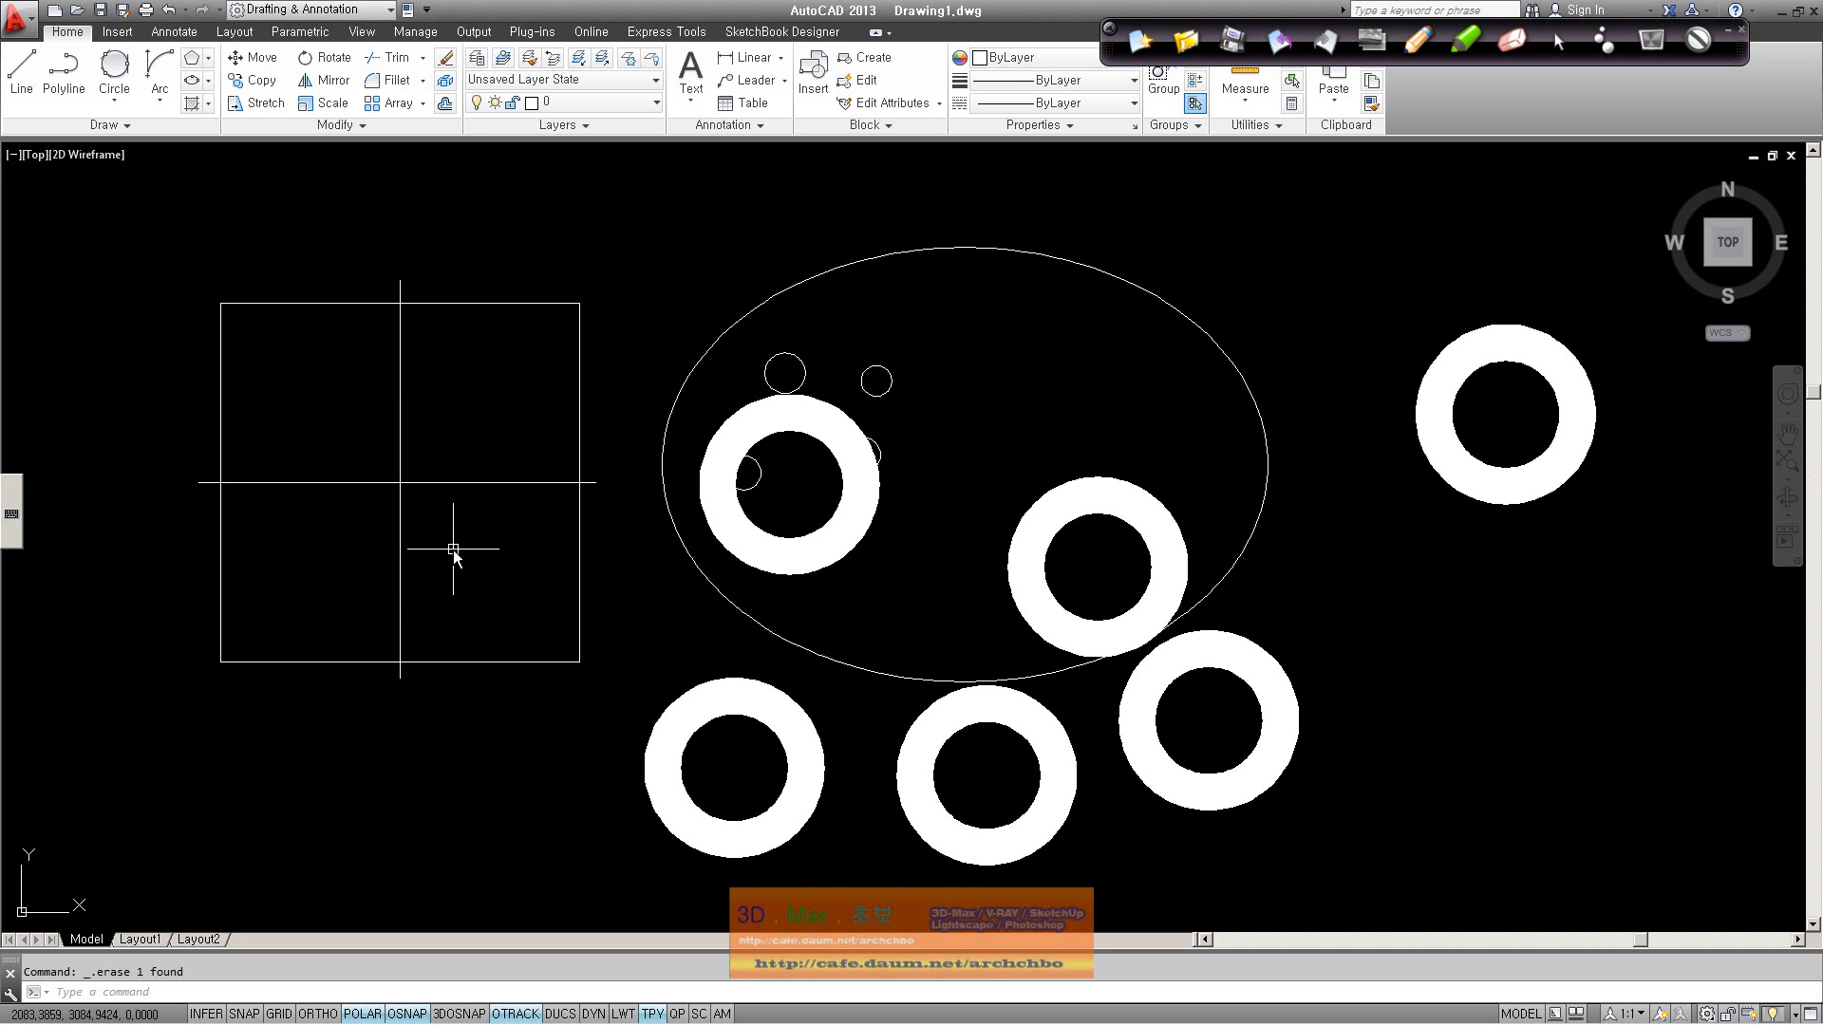
# Step: Erase the square, centrelines, circles, ellipse and all the donuts from the drawing
pyautogui.click(184, 235)
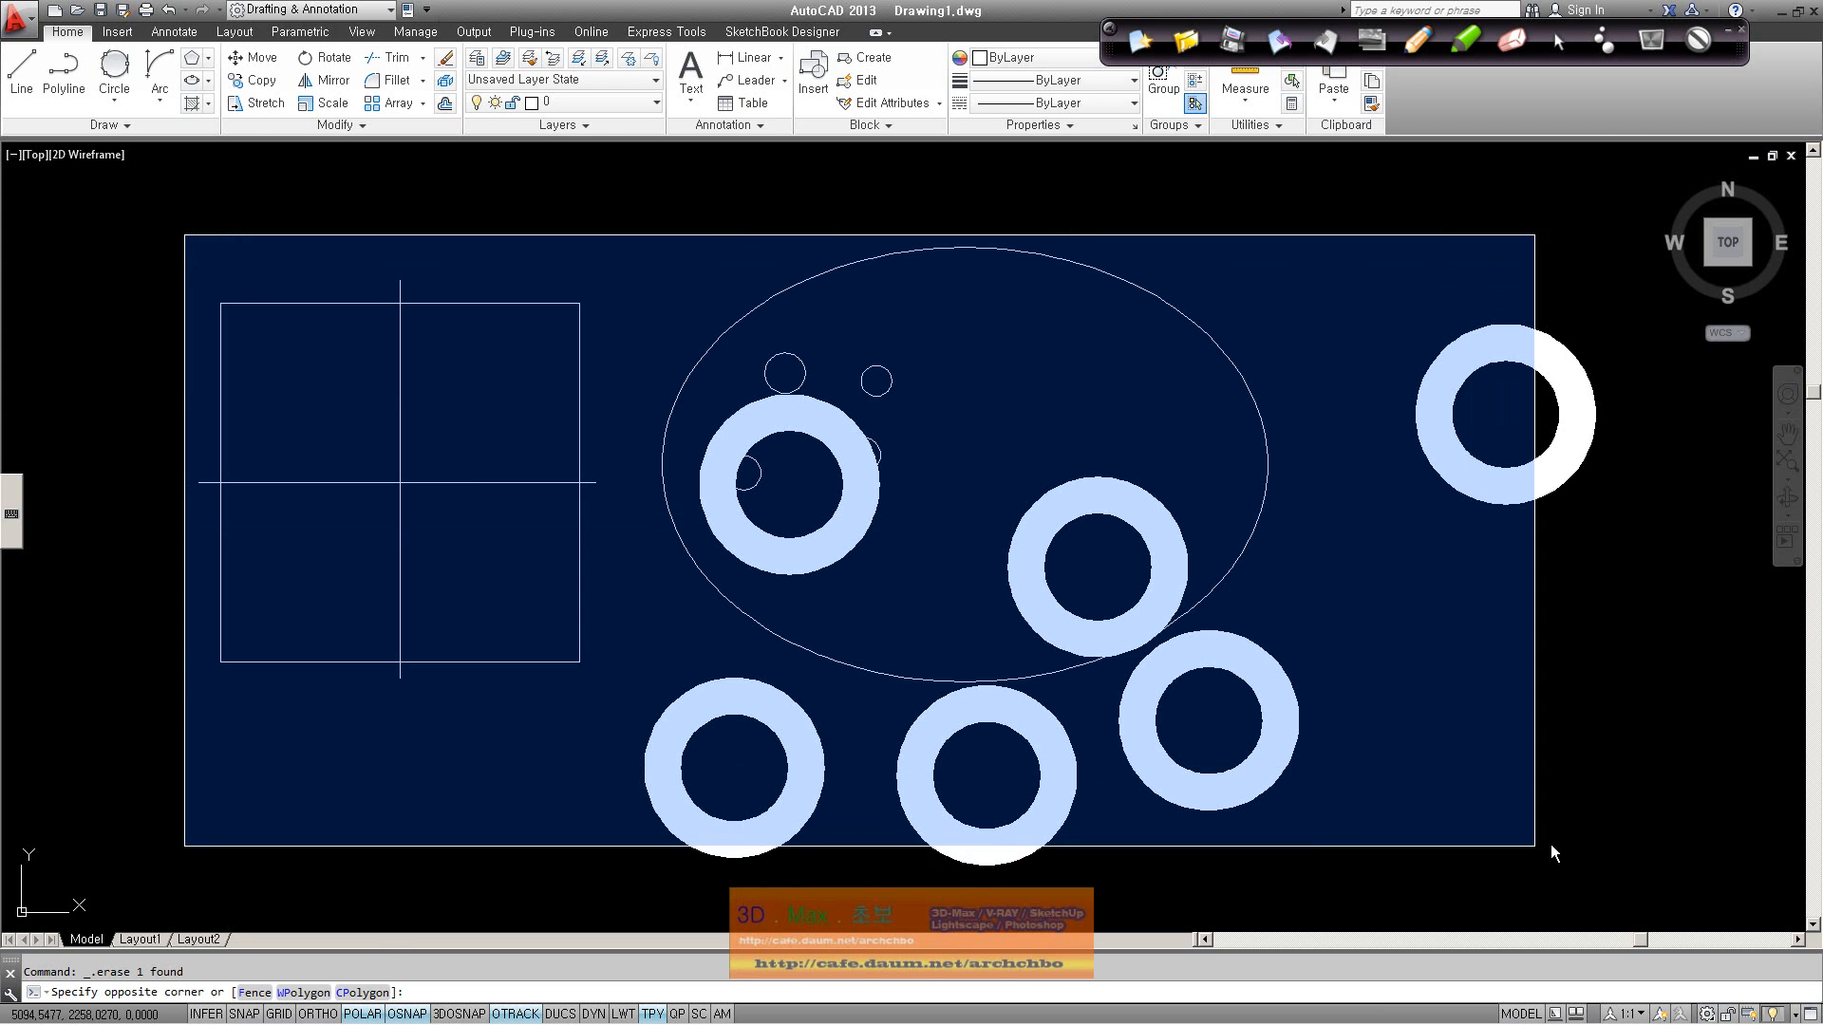
pyautogui.click(1650, 897)
pyautogui.press('Delete')
pyautogui.click(129, 124)
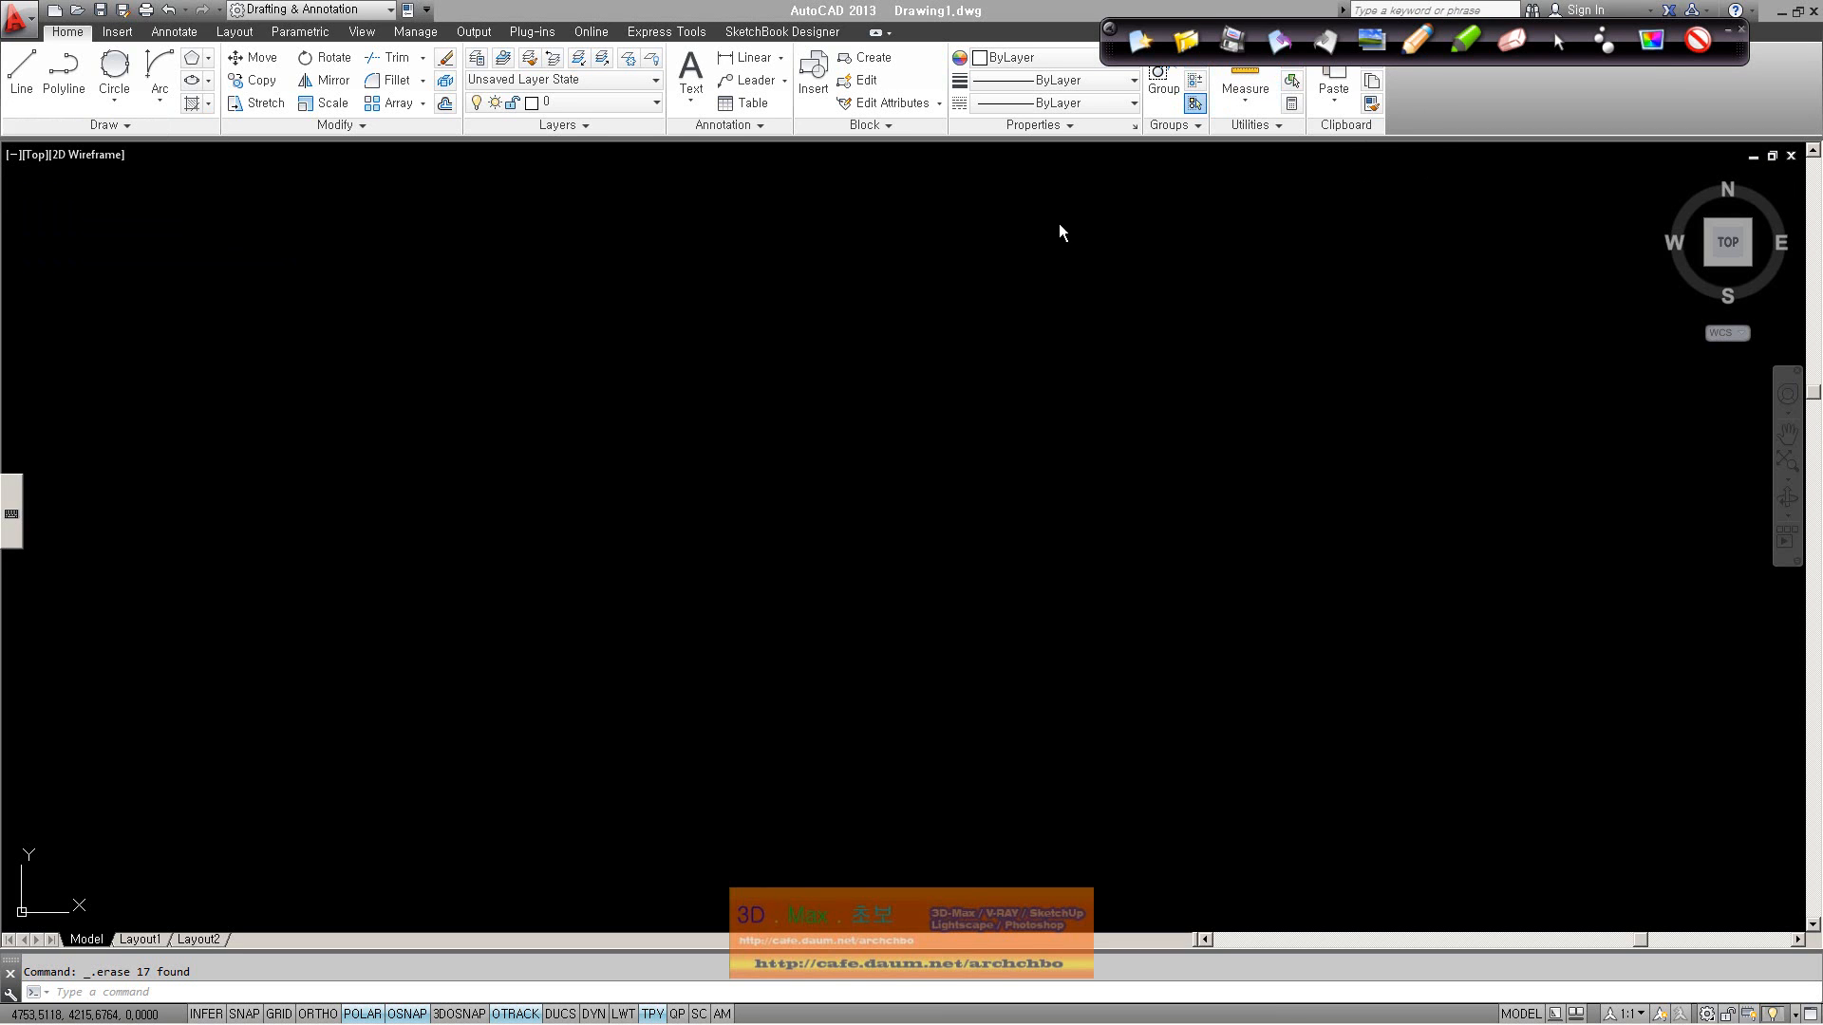
# Step: Handwrite Korean screen notes on modelling methods, with the word "NURBS" and remarks on curves beneath it
pyautogui.moveTo(1049, 187)
pyautogui.mouseDown()
pyautogui.moveTo(1098, 212)
pyautogui.moveTo(1136, 191)
pyautogui.moveTo(1158, 214)
pyautogui.moveTo(1273, 191)
pyautogui.moveTo(1086, 261)
pyautogui.moveTo(1234, 254)
pyautogui.moveTo(1261, 289)
pyautogui.moveTo(1193, 285)
pyautogui.moveTo(1193, 258)
pyautogui.mouseUp()
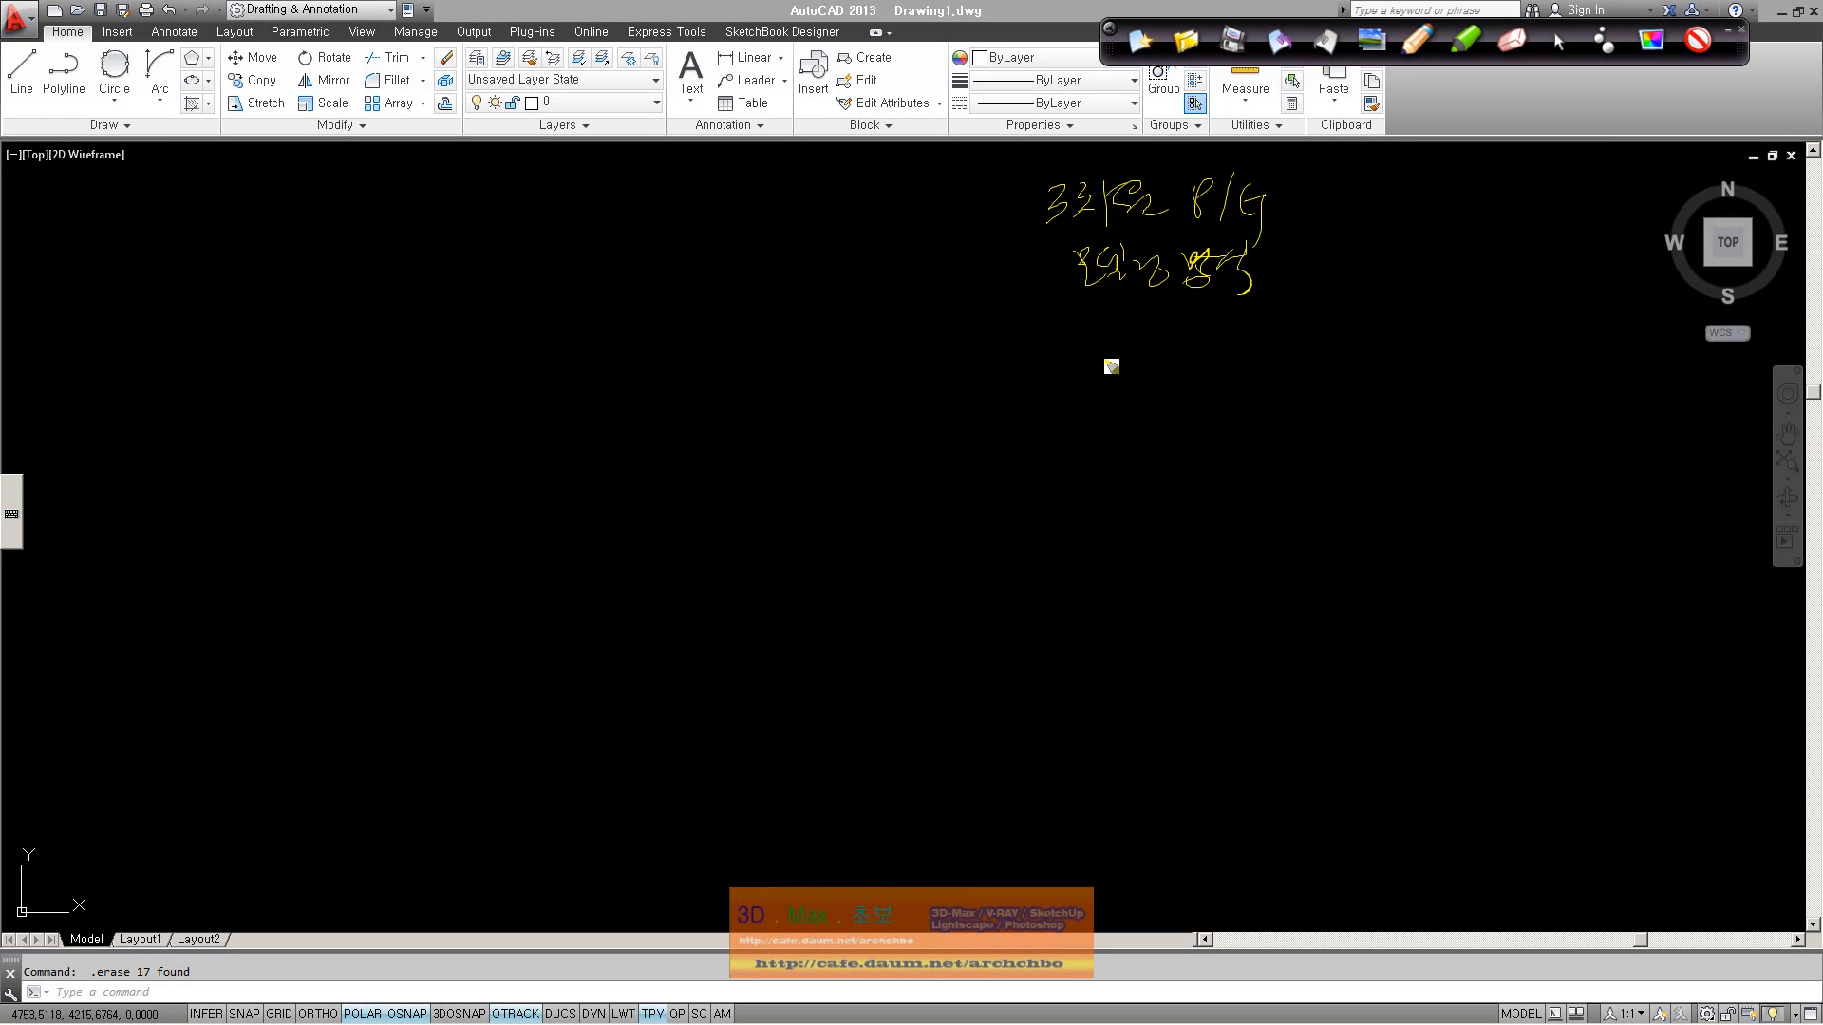
pyautogui.moveTo(1049, 333)
pyautogui.mouseDown()
pyautogui.moveTo(1062, 350)
pyautogui.moveTo(1107, 309)
pyautogui.moveTo(1098, 355)
pyautogui.moveTo(1221, 325)
pyautogui.moveTo(1250, 355)
pyautogui.moveTo(1313, 318)
pyautogui.moveTo(1423, 324)
pyautogui.moveTo(1456, 354)
pyautogui.mouseUp()
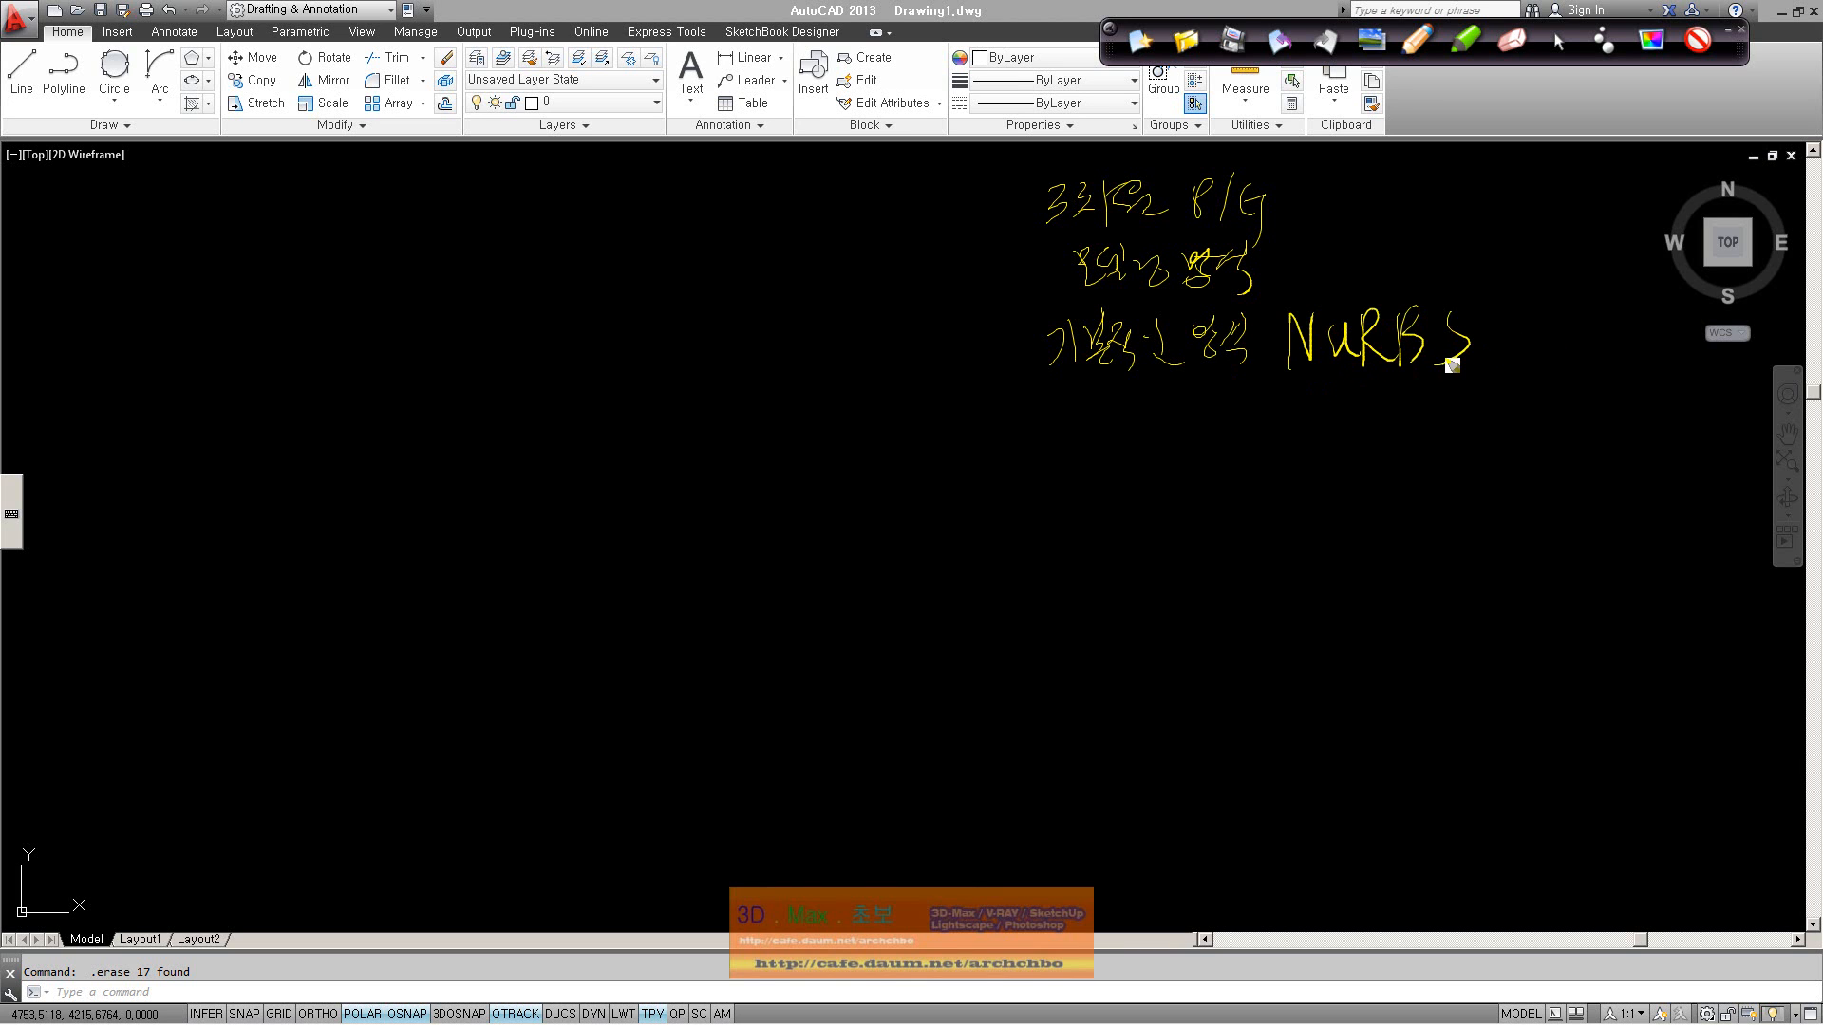
pyautogui.moveTo(1236, 428); pyautogui.dragTo(1246, 399)
pyautogui.moveTo(1312, 416)
pyautogui.mouseDown()
pyautogui.moveTo(1519, 406)
pyautogui.moveTo(1557, 443)
pyautogui.mouseUp()
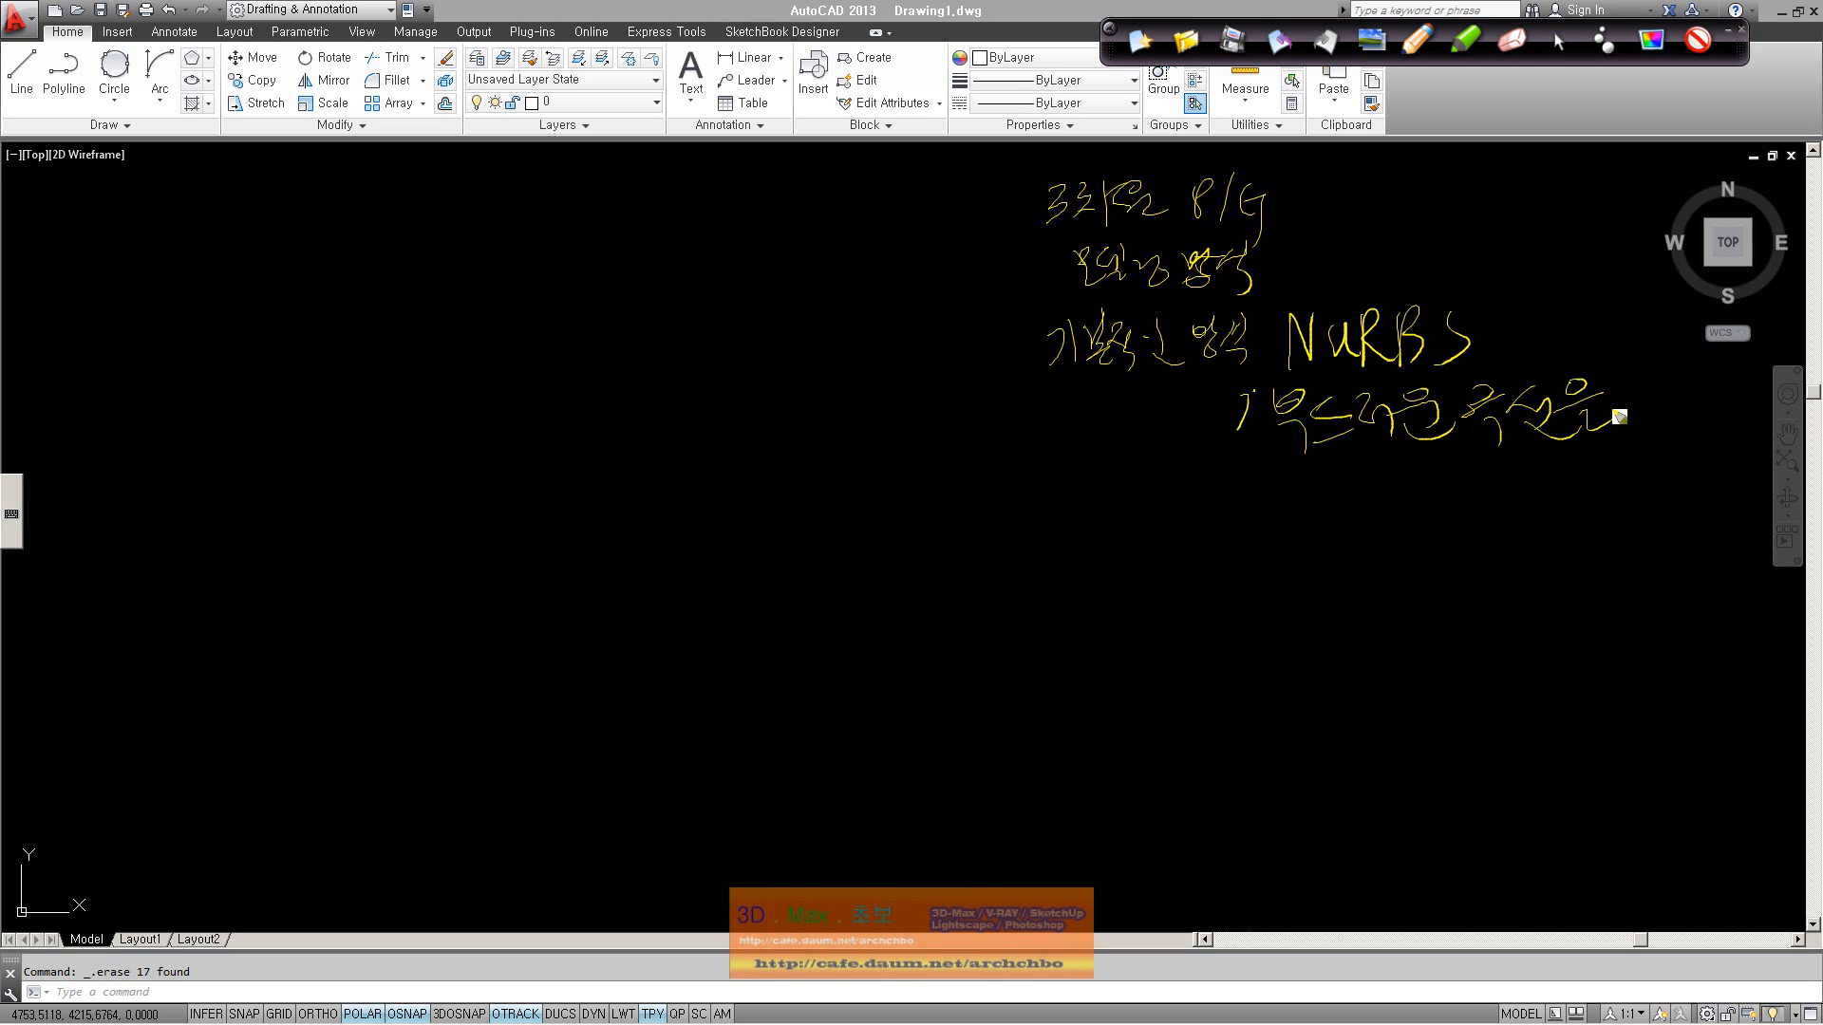
pyautogui.moveTo(1669, 393); pyautogui.dragTo(1695, 406)
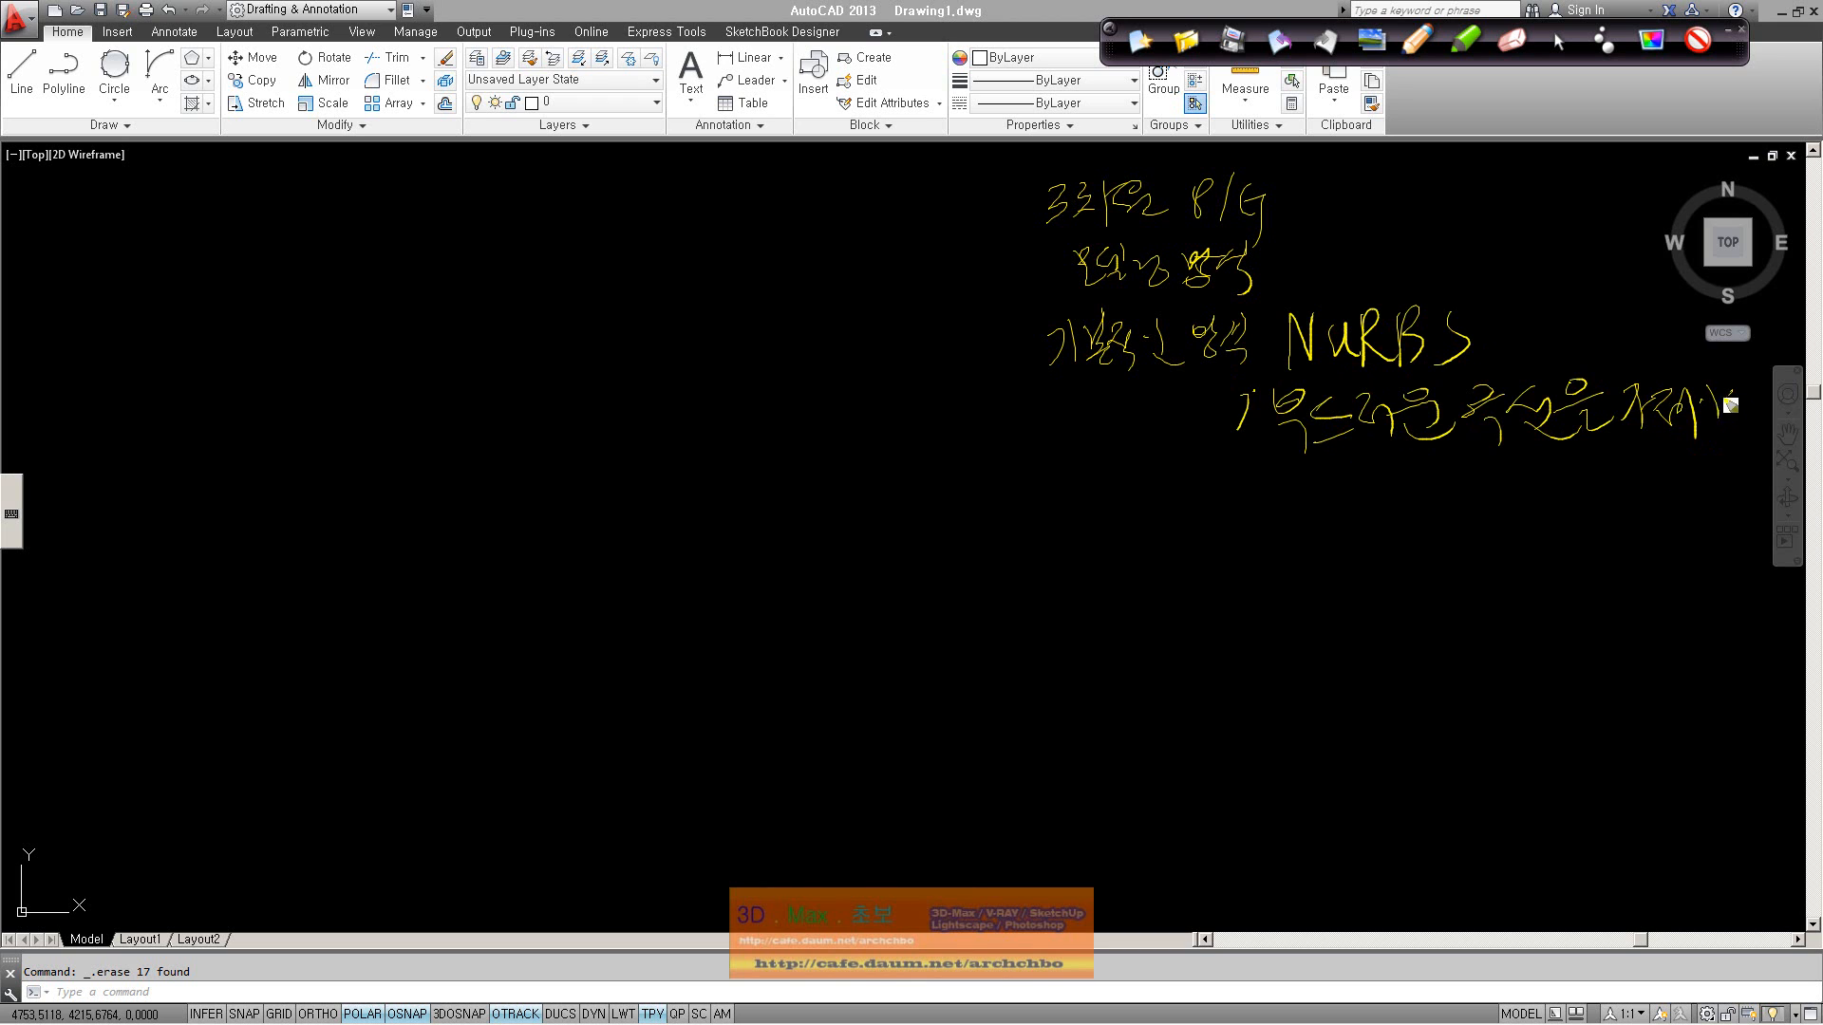
pyautogui.moveTo(1330, 520)
pyautogui.mouseDown()
pyautogui.moveTo(1460, 500)
pyautogui.moveTo(1482, 536)
pyautogui.mouseUp()
pyautogui.moveTo(1352, 613)
pyautogui.mouseDown()
pyautogui.moveTo(1543, 605)
pyautogui.moveTo(1568, 645)
pyautogui.mouseUp()
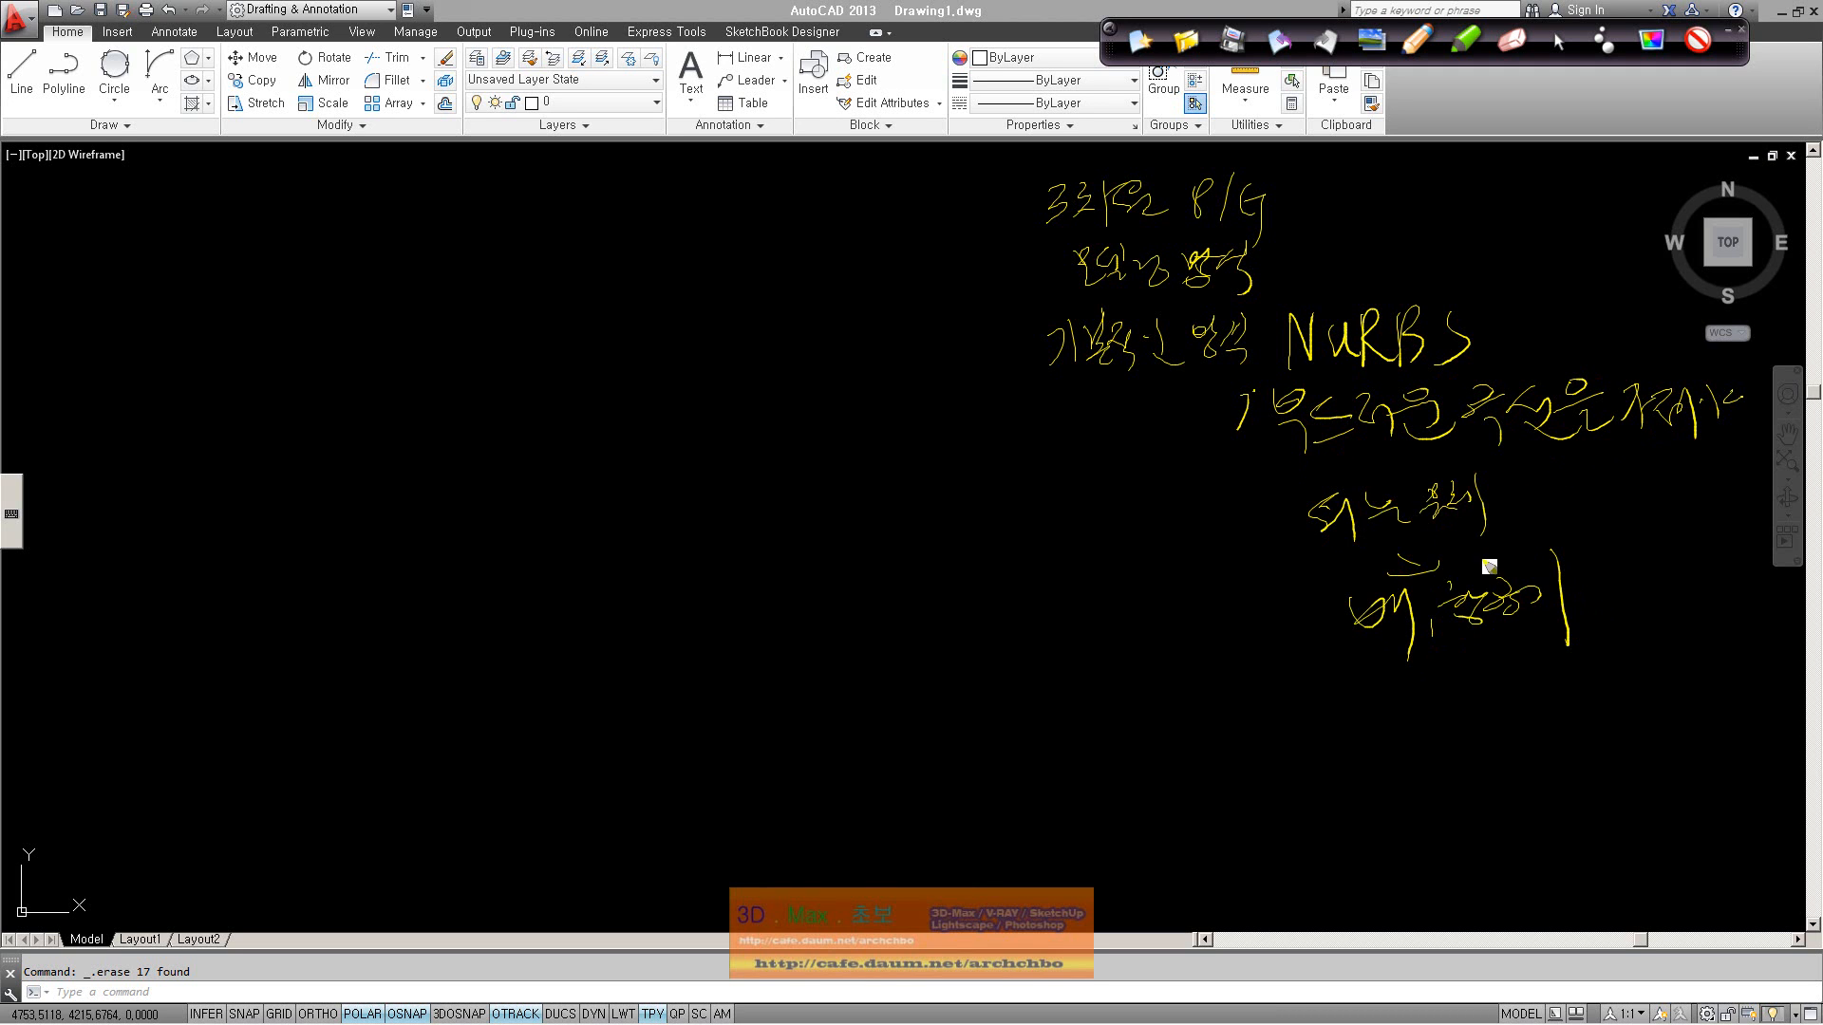
# Step: Underline "NURBS" in the notes, handwrite "SplineFit, SplineCV" above a line and a second "NURBS", and clear all pen annotations
pyautogui.moveTo(1263, 370); pyautogui.dragTo(1546, 367)
pyautogui.moveTo(237, 273); pyautogui.dragTo(186, 338)
pyautogui.moveTo(226, 284)
pyautogui.mouseDown()
pyautogui.moveTo(231, 357)
pyautogui.moveTo(249, 323)
pyautogui.mouseUp()
pyautogui.moveTo(242, 264)
pyautogui.mouseDown()
pyautogui.moveTo(257, 328)
pyautogui.moveTo(339, 309)
pyautogui.moveTo(371, 323)
pyautogui.moveTo(464, 271)
pyautogui.mouseUp()
pyautogui.moveTo(446, 264); pyautogui.dragTo(446, 306)
pyautogui.click(491, 302)
pyautogui.moveTo(555, 236)
pyautogui.mouseDown()
pyautogui.moveTo(525, 281)
pyautogui.moveTo(572, 239)
pyautogui.mouseUp()
pyautogui.moveTo(573, 249); pyautogui.dragTo(603, 273)
pyautogui.moveTo(612, 249)
pyautogui.mouseDown()
pyautogui.moveTo(622, 275)
pyautogui.moveTo(700, 260)
pyautogui.mouseUp()
pyautogui.moveTo(726, 228); pyautogui.dragTo(775, 199)
pyautogui.moveTo(322, 391); pyautogui.dragTo(730, 300)
pyautogui.moveTo(446, 429)
pyautogui.mouseDown()
pyautogui.moveTo(506, 372)
pyautogui.moveTo(570, 370)
pyautogui.moveTo(642, 409)
pyautogui.mouseUp()
pyautogui.moveTo(636, 343)
pyautogui.mouseDown()
pyautogui.moveTo(649, 406)
pyautogui.moveTo(664, 402)
pyautogui.mouseUp()
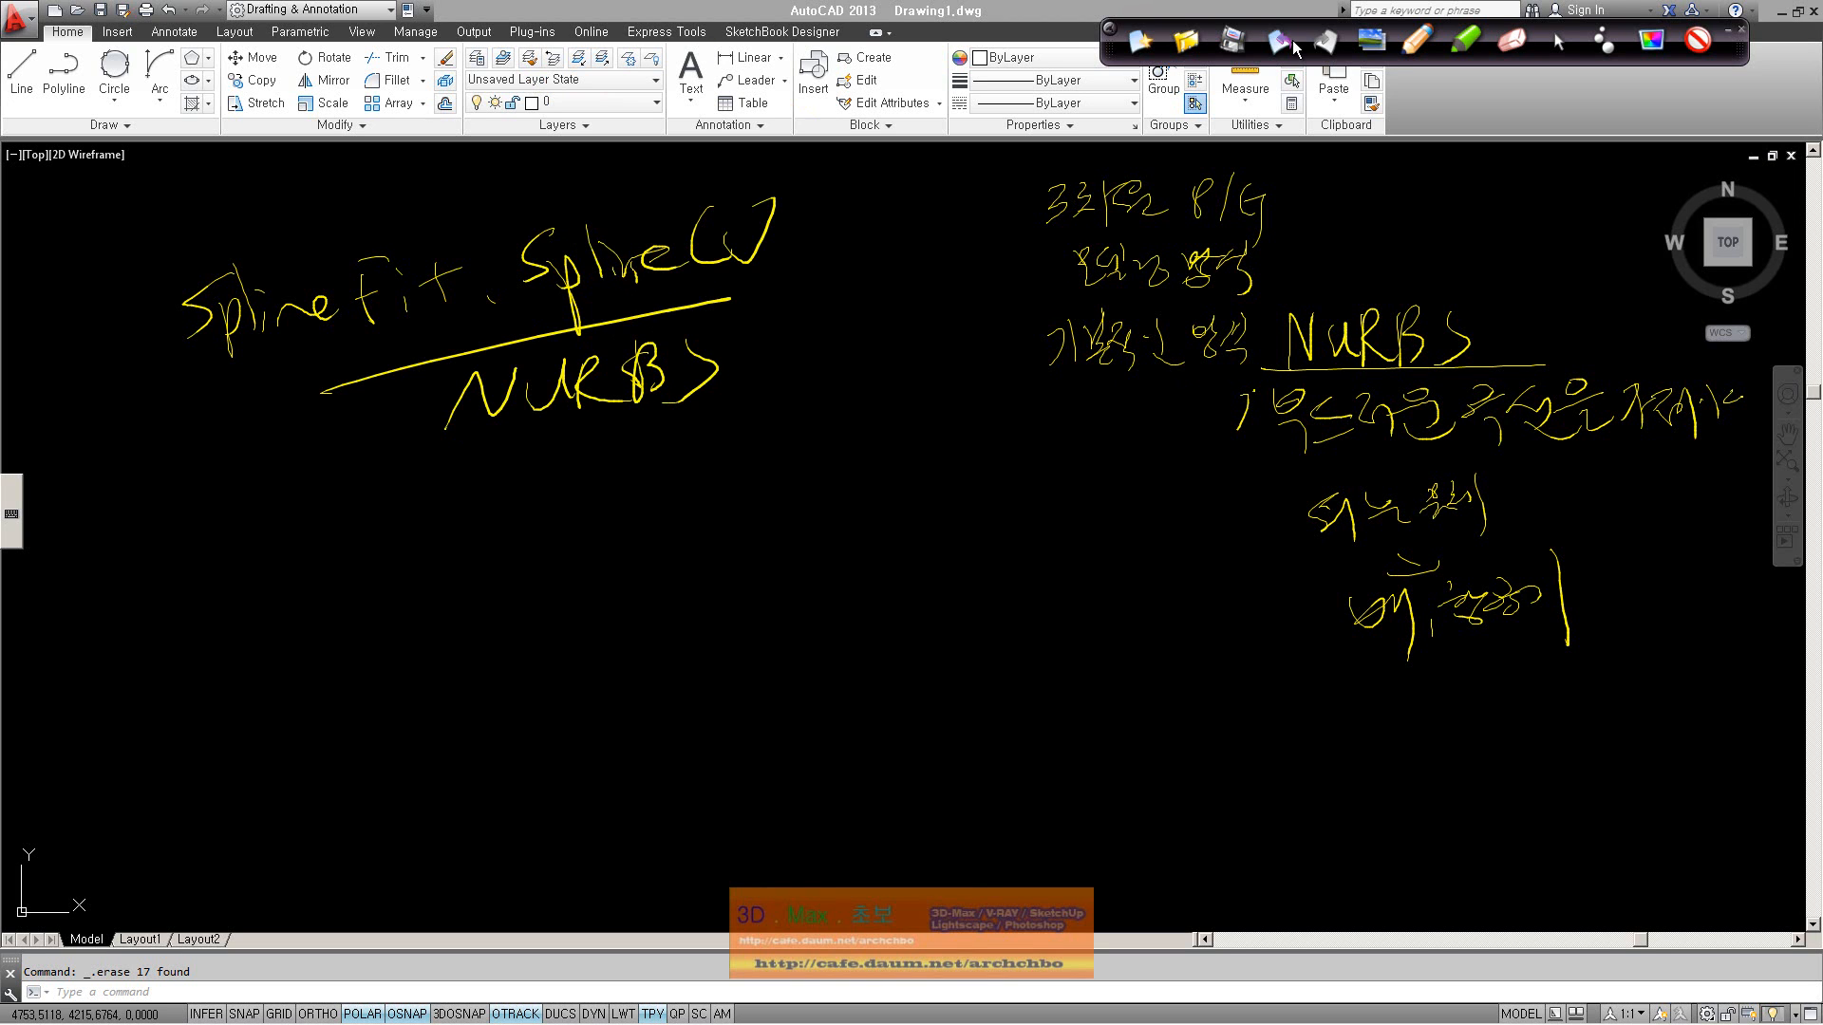
pyautogui.click(1130, 44)
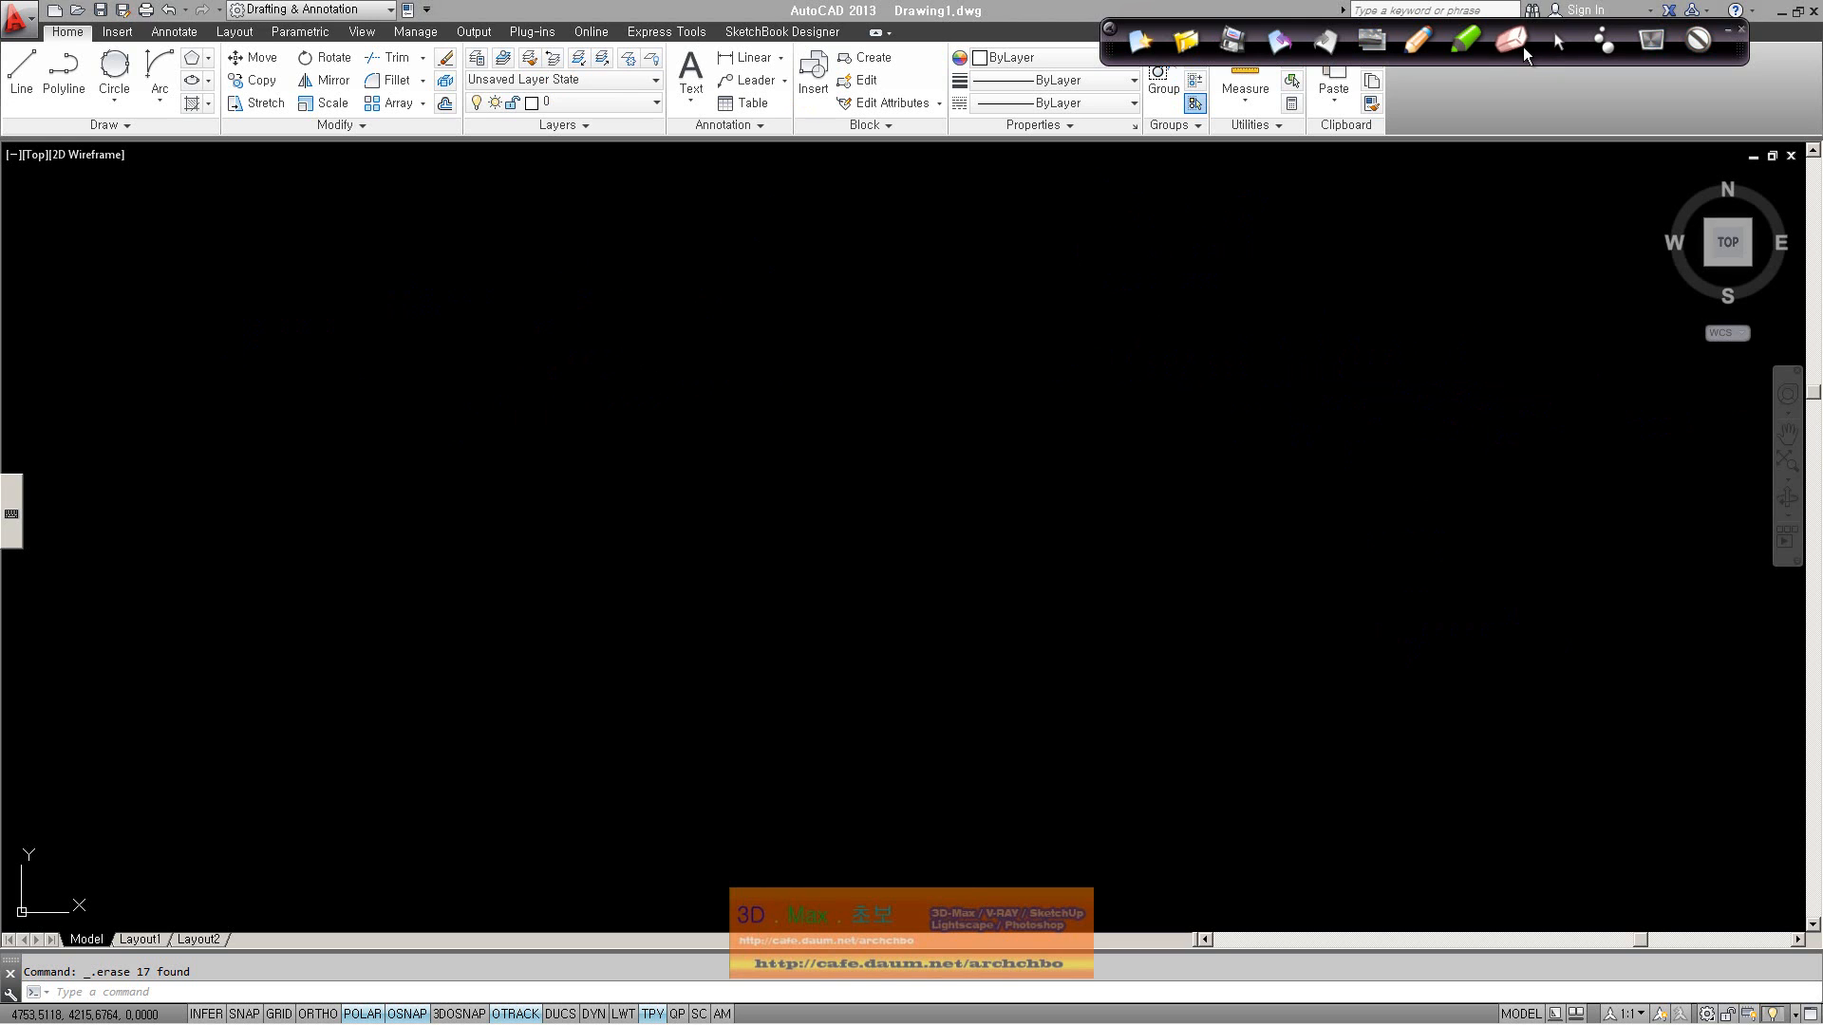
# Step: Draw a closed spline with the Spline Fit method, making three crests along its upper side and a broad rounded lower side
pyautogui.click(129, 125)
pyautogui.click(14, 150)
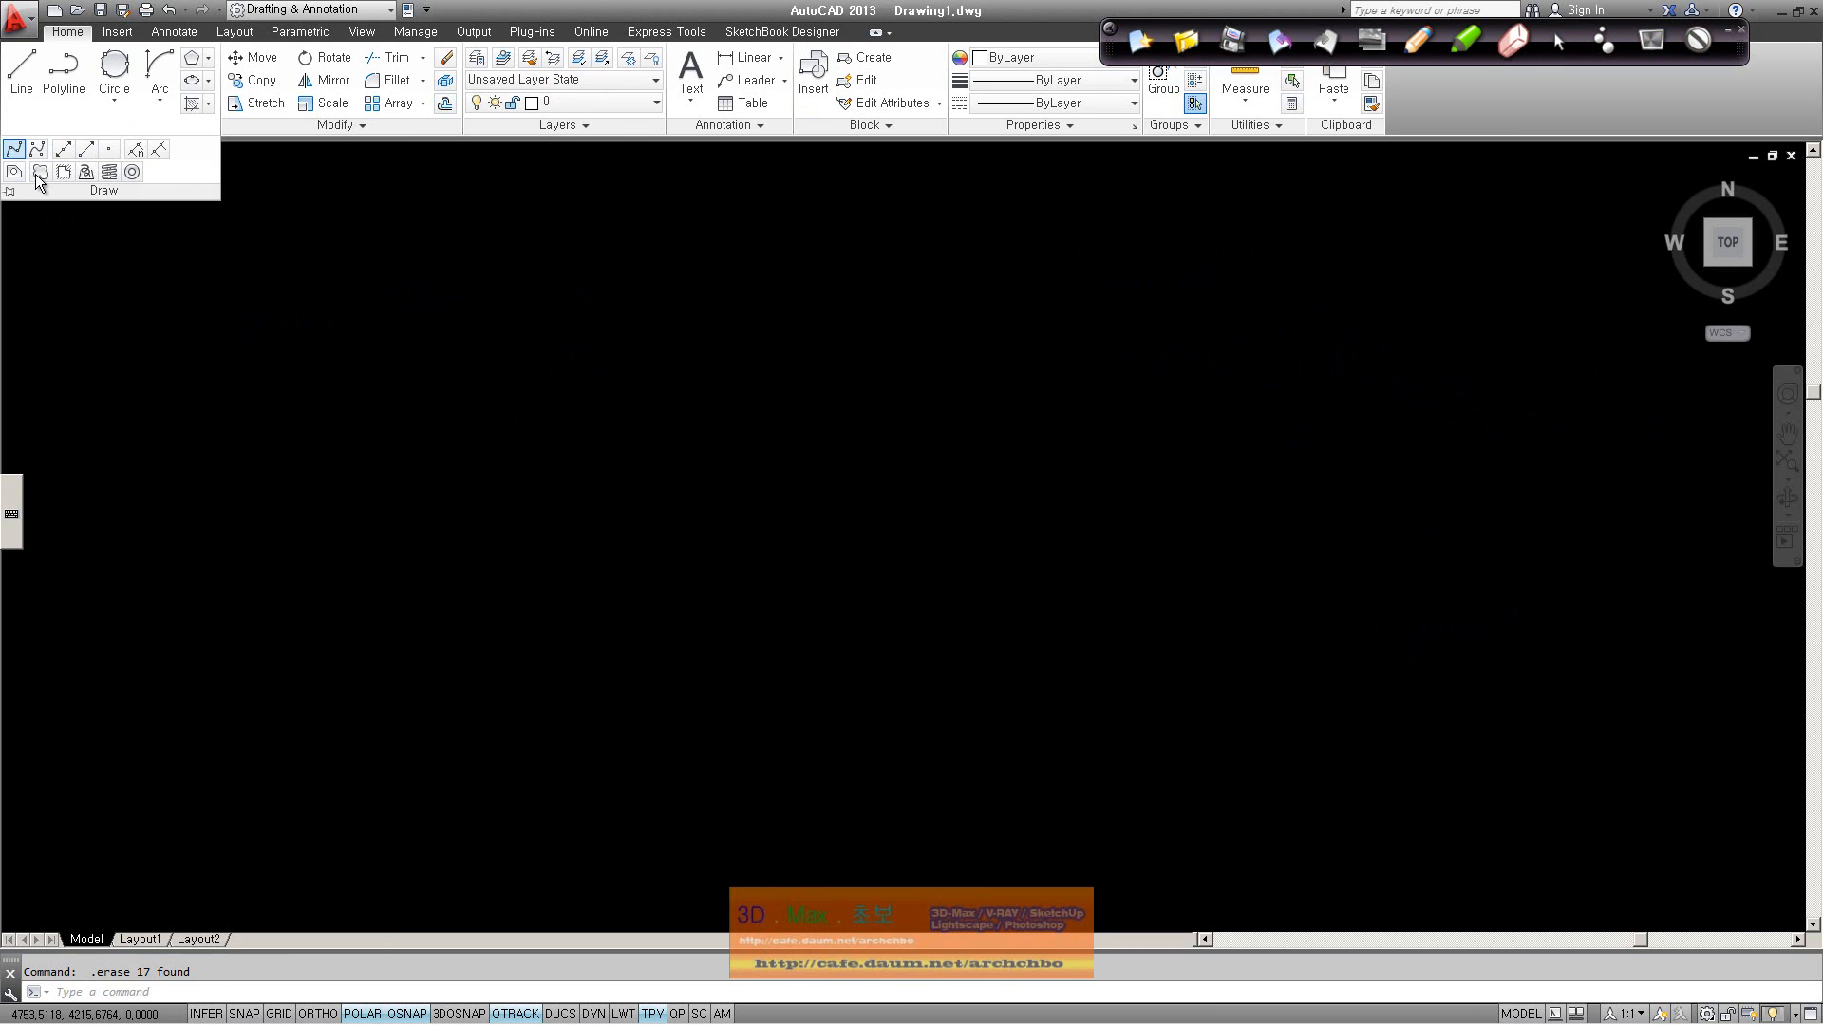
pyautogui.click(292, 345)
pyautogui.click(391, 262)
pyautogui.click(479, 359)
pyautogui.click(650, 266)
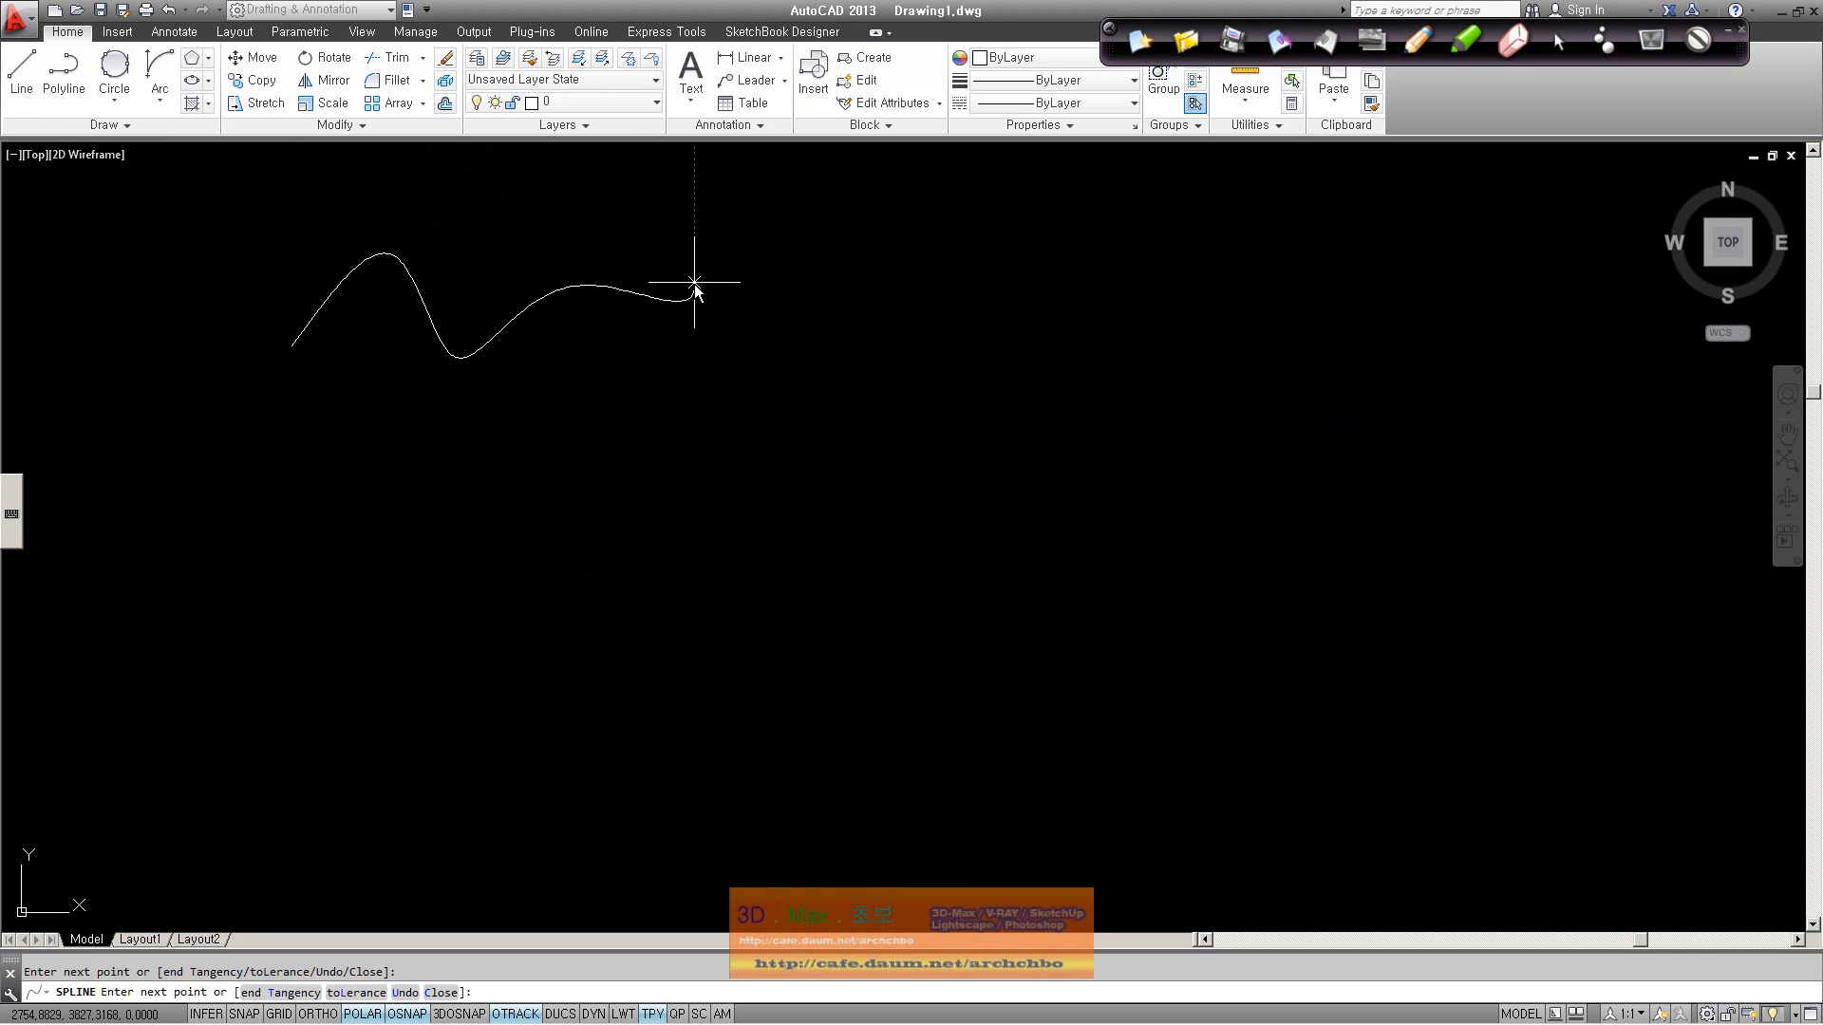
pyautogui.click(748, 358)
pyautogui.click(891, 282)
pyautogui.click(1025, 406)
pyautogui.click(900, 601)
pyautogui.click(602, 661)
pyautogui.click(321, 605)
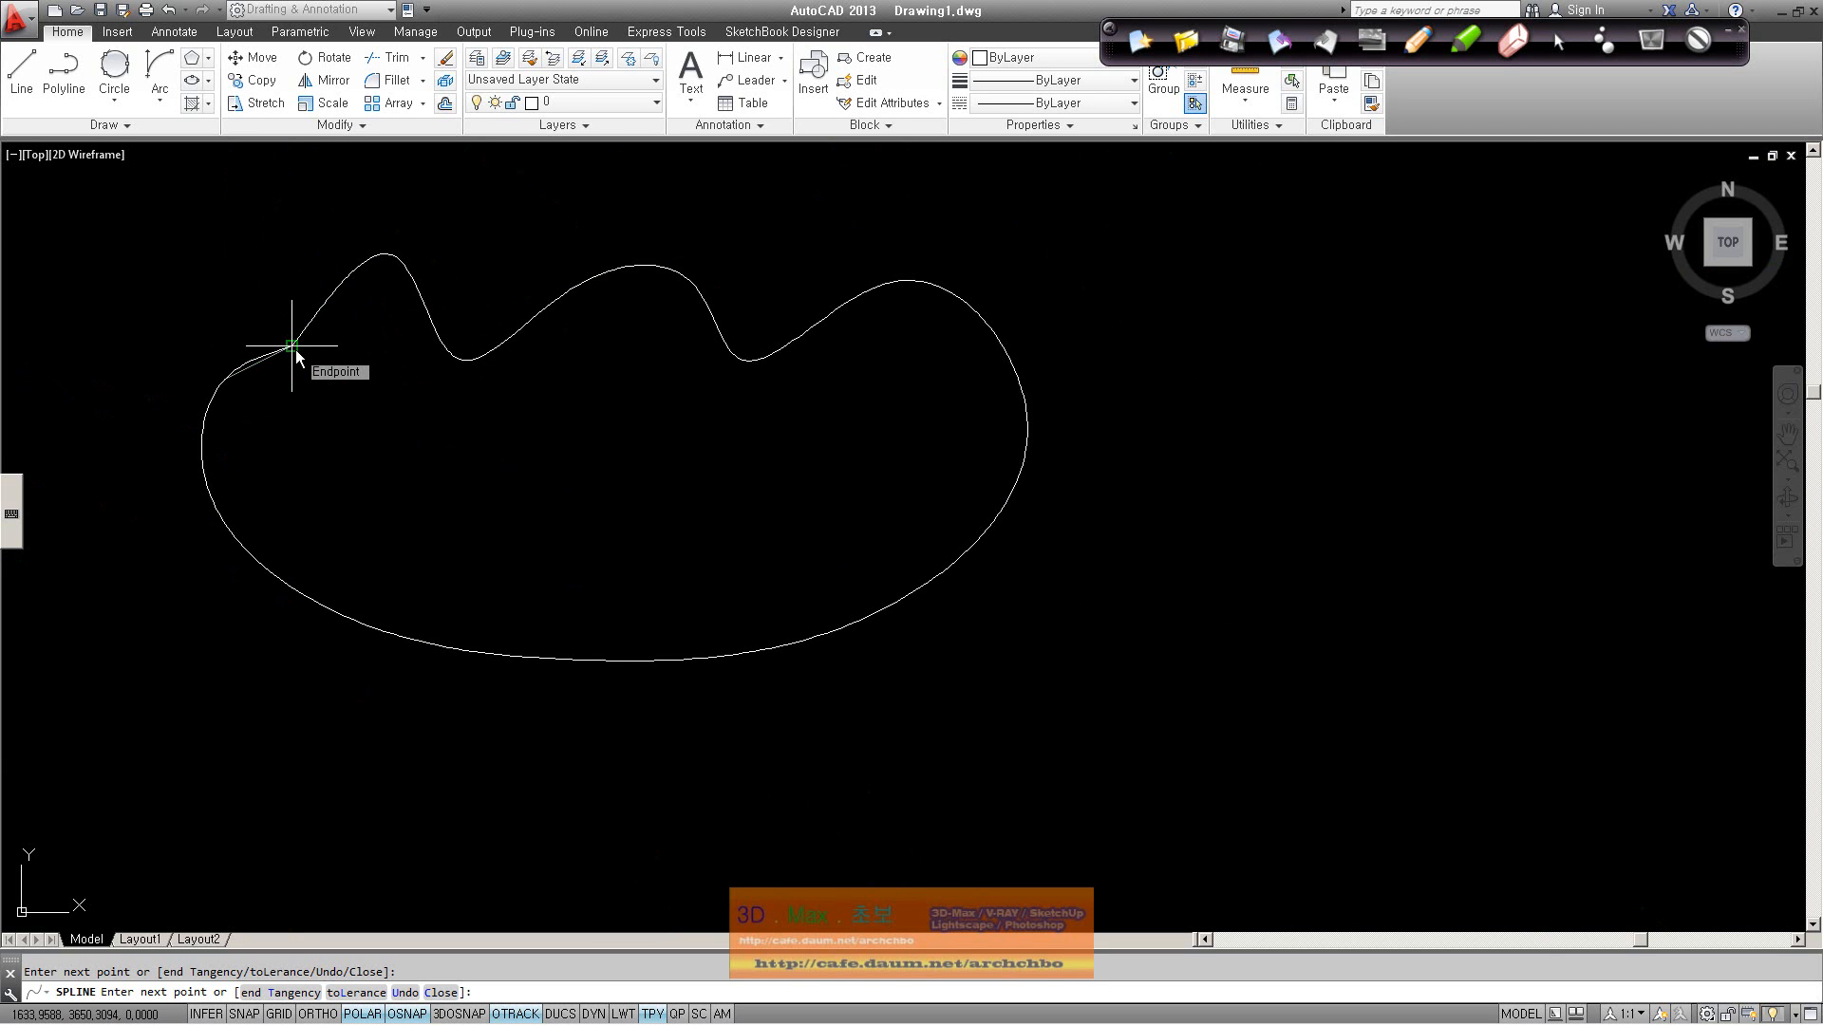
pyautogui.write('c')
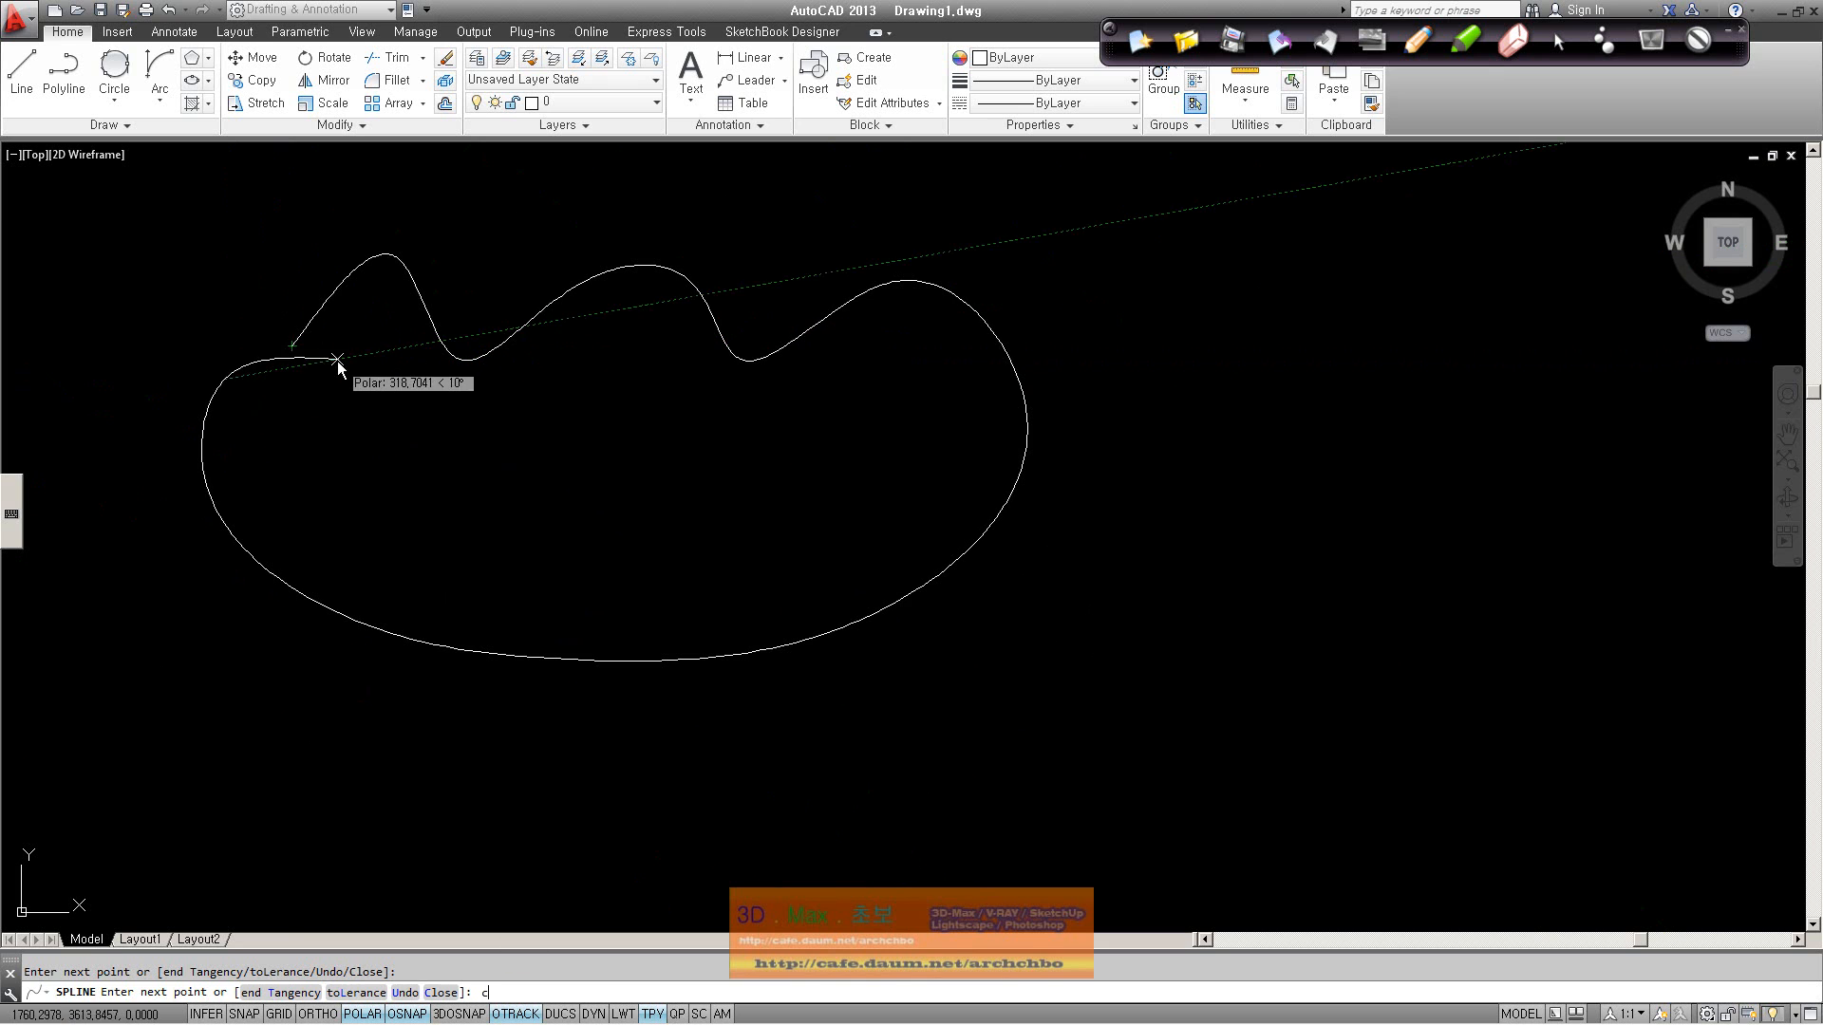
pyautogui.press('Return')
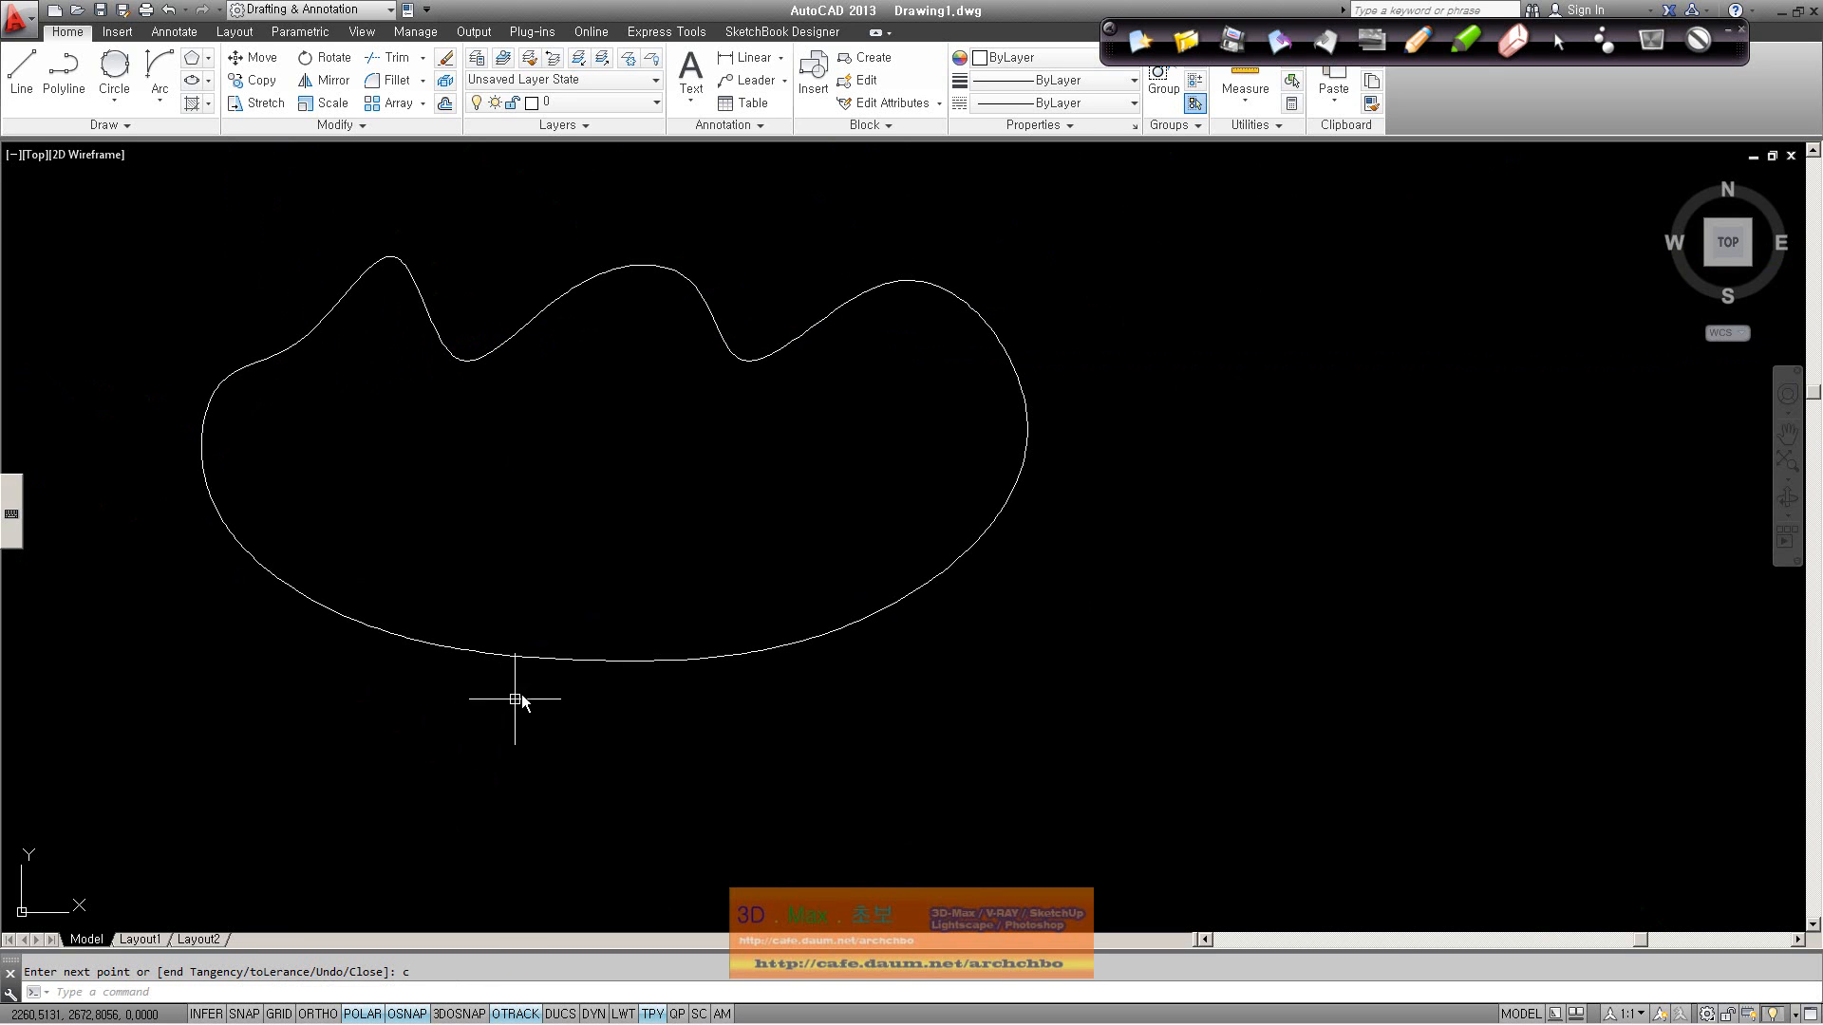
# Step: Reshape the closed fit spline by lowering the valley before the third crest and stretching that crest's fit point up and outward
pyautogui.click(562, 658)
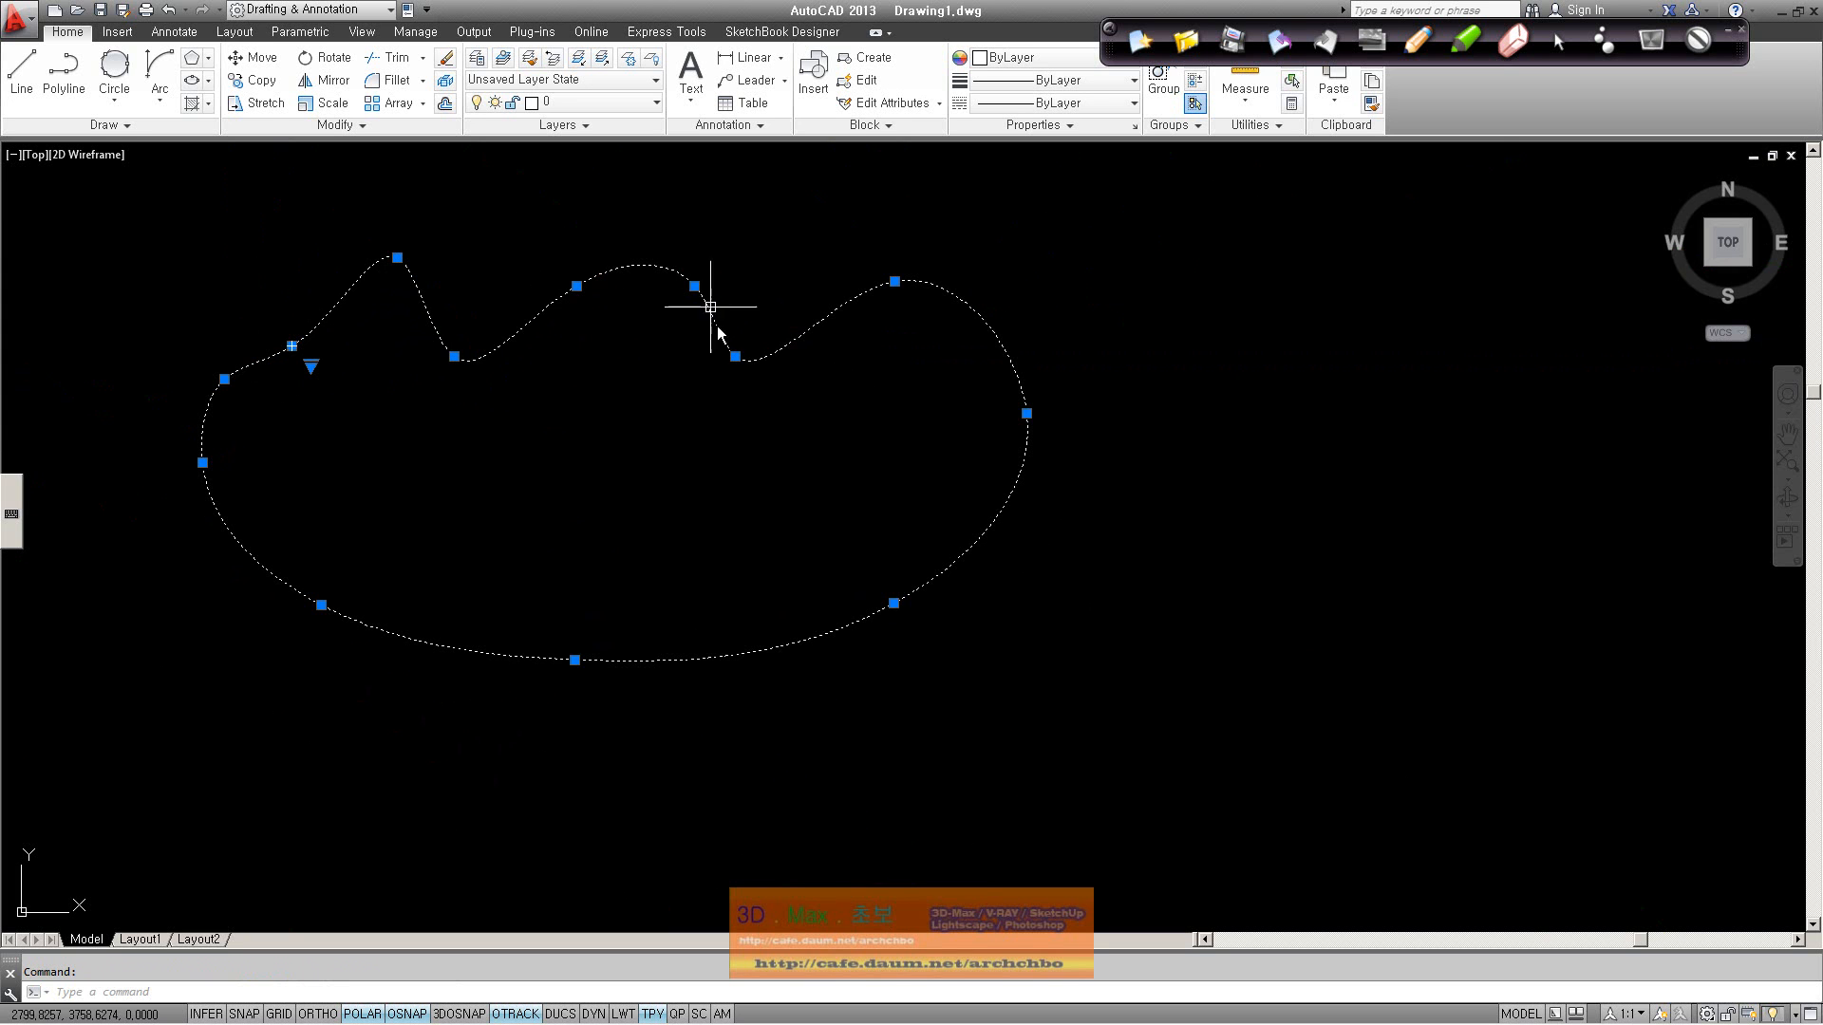
pyautogui.click(735, 356)
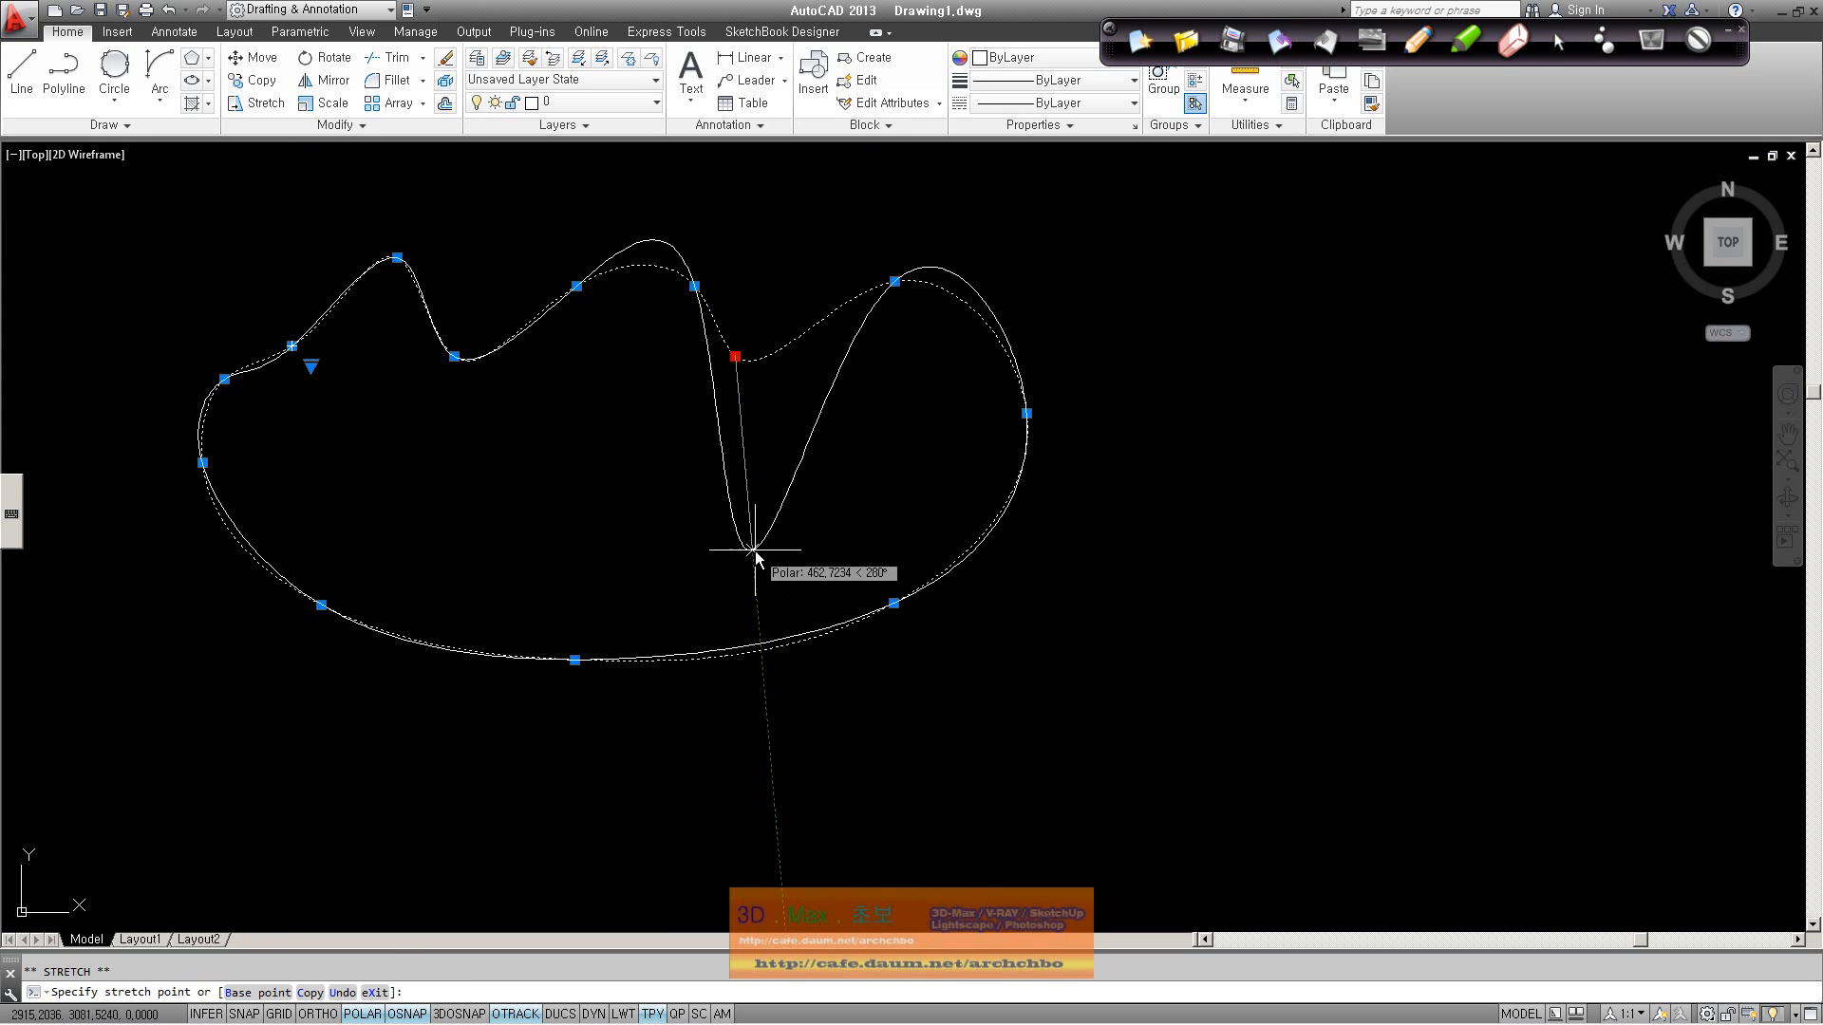
pyautogui.click(758, 488)
pyautogui.click(894, 281)
pyautogui.click(1006, 221)
pyautogui.press('Escape')
pyautogui.moveTo(1027, 413); pyautogui.dragTo(1160, 435, button='middle')
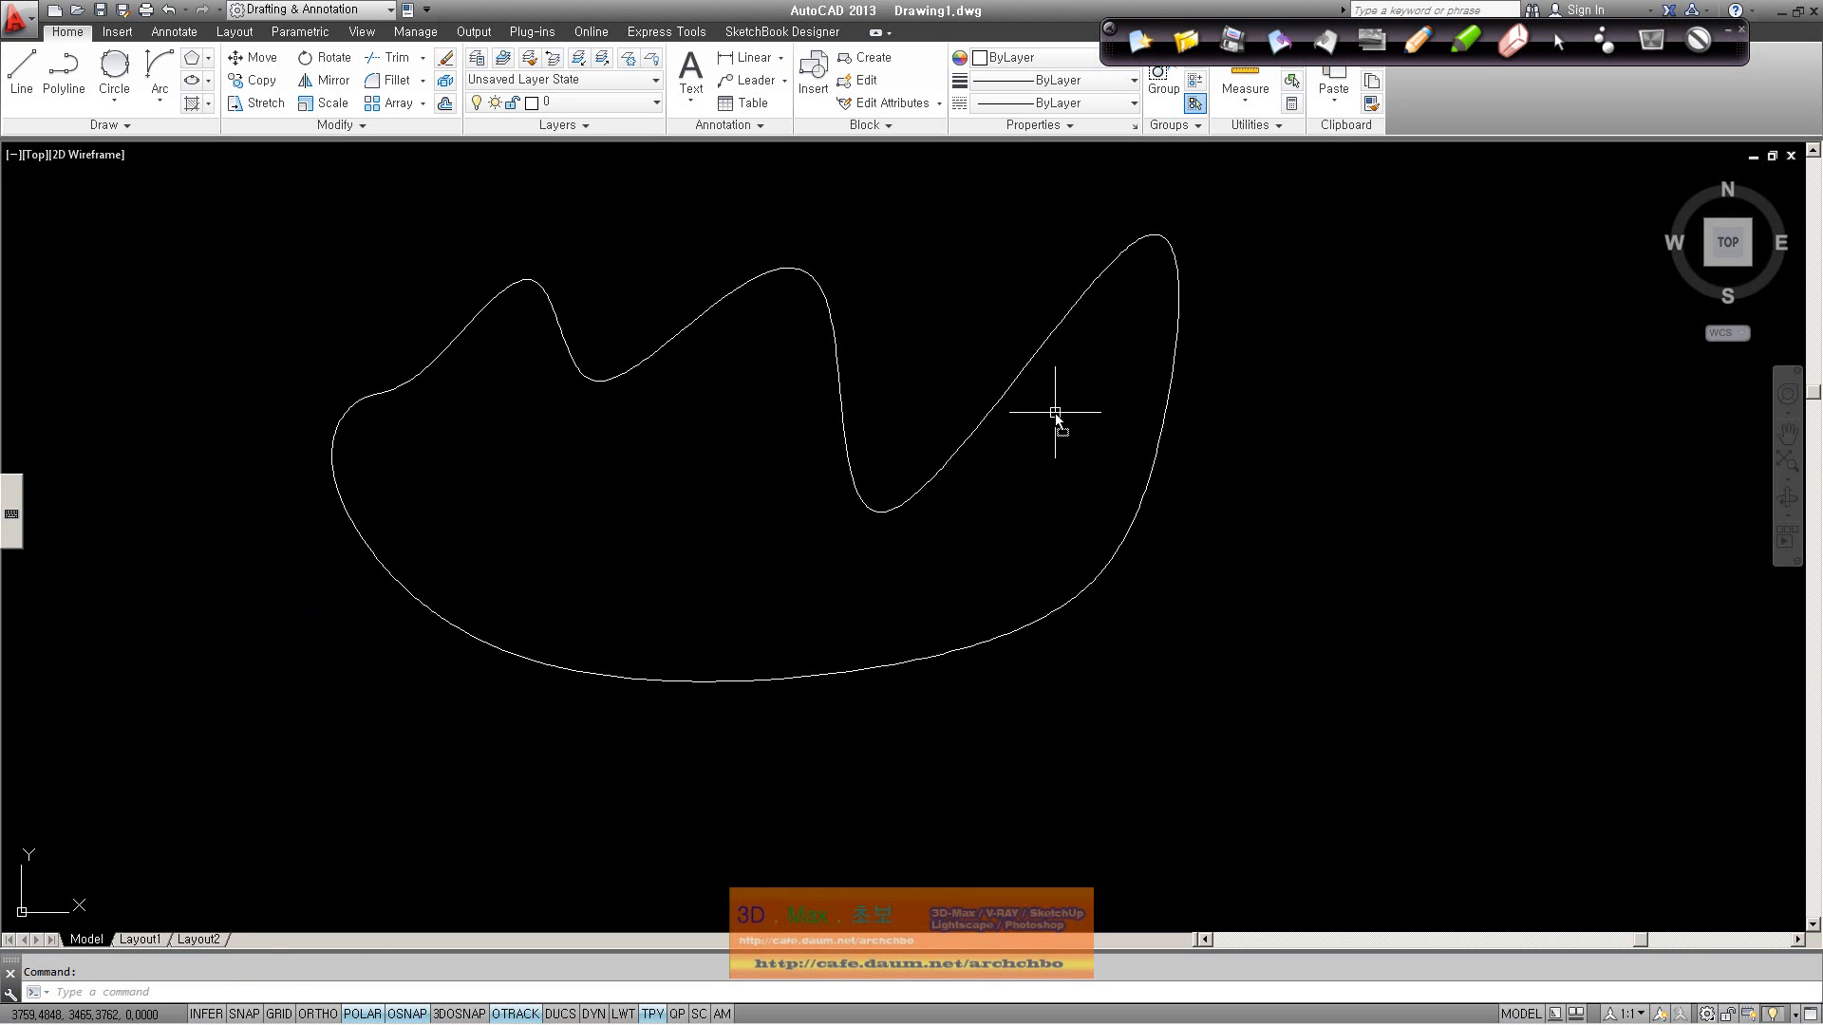
# Step: Stretch the closed spline's lower-right fit point down to deepen that corner, and deselect the spline
pyautogui.click(959, 455)
pyautogui.click(1027, 625)
pyautogui.click(1066, 702)
pyautogui.moveTo(1183, 761); pyautogui.dragTo(845, 653, button='middle')
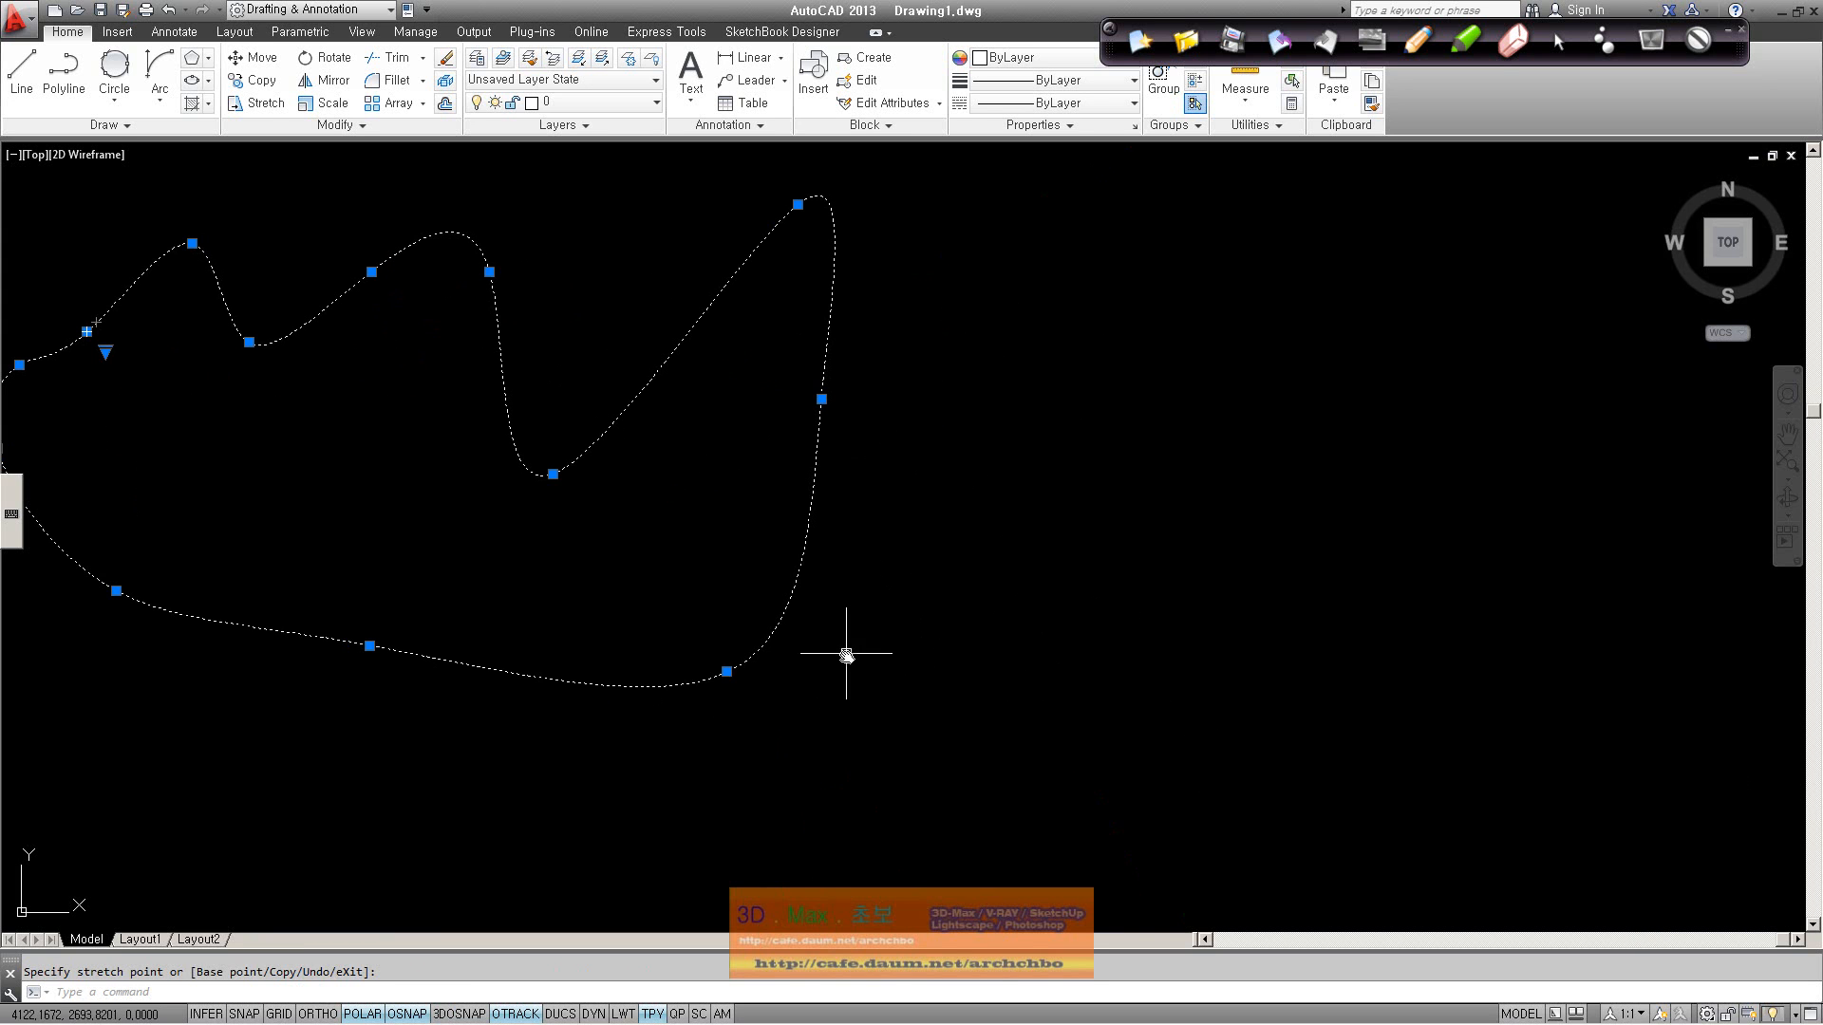
pyautogui.press('Escape')
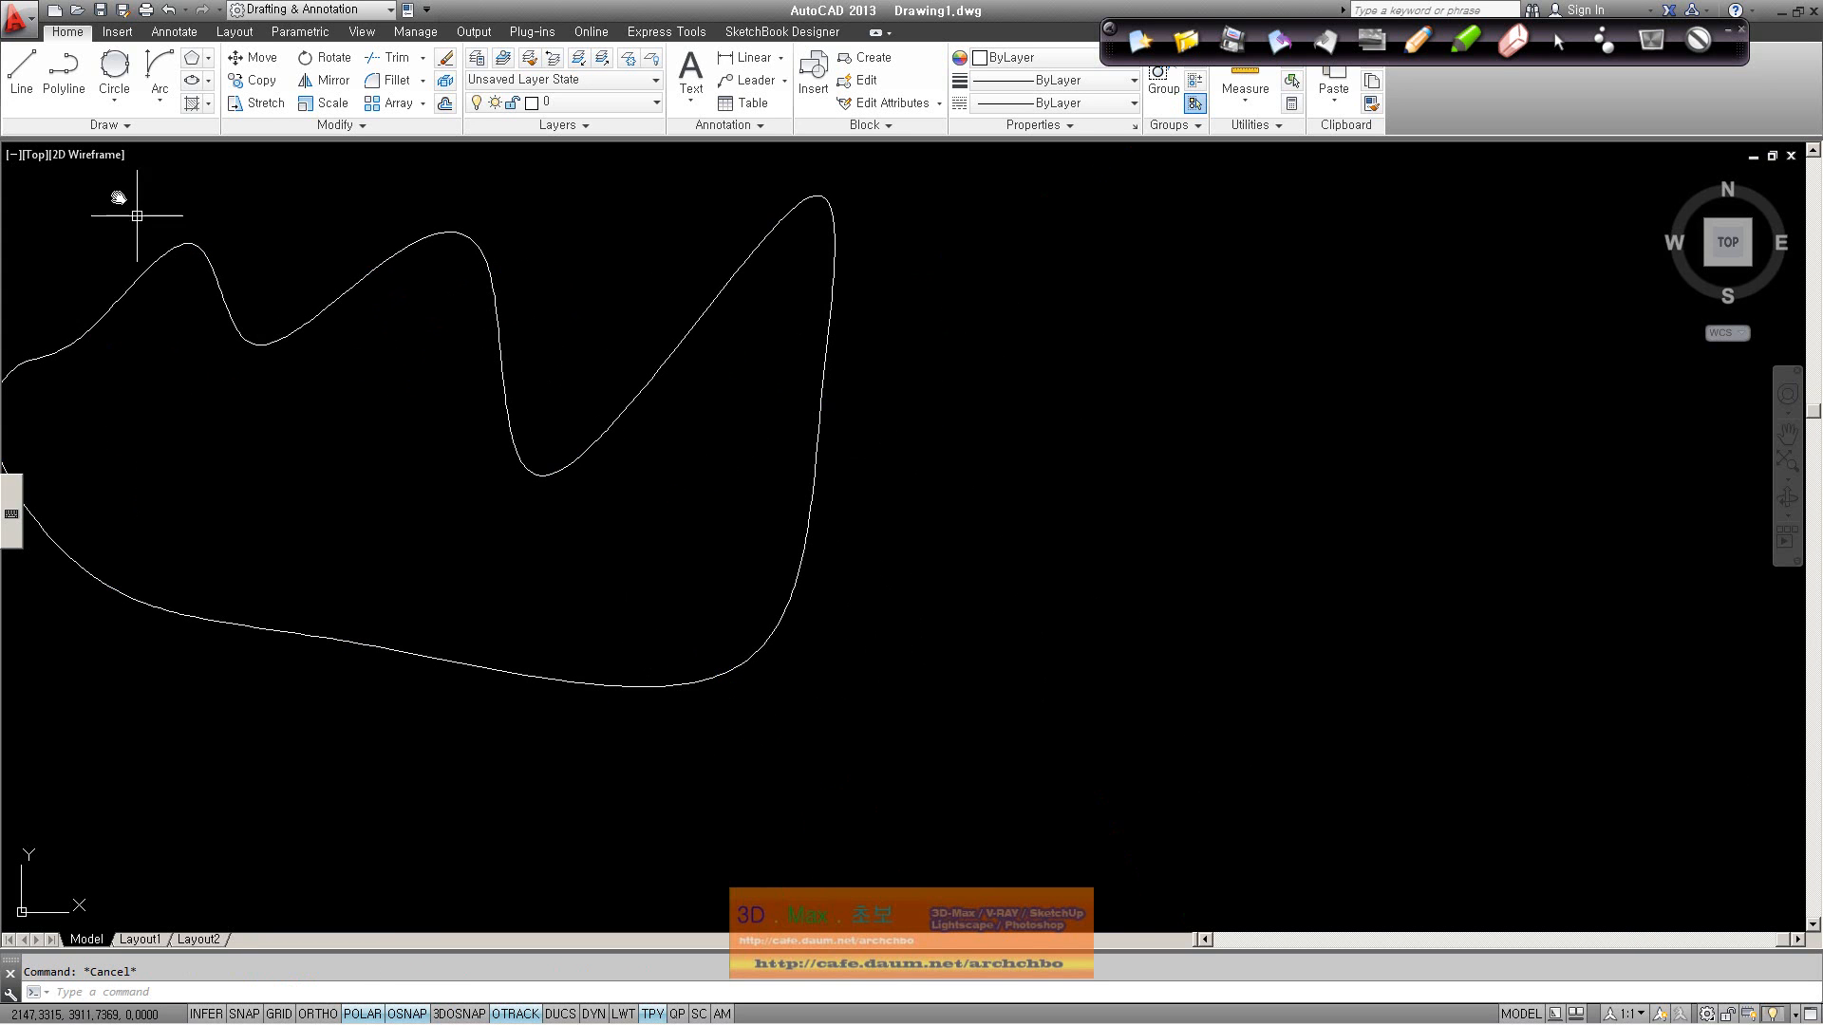
# Step: Draw a spline with the method set to CV, placing control vertices around a wavy outline beside the first spline and back near its start
pyautogui.click(105, 125)
pyautogui.click(14, 149)
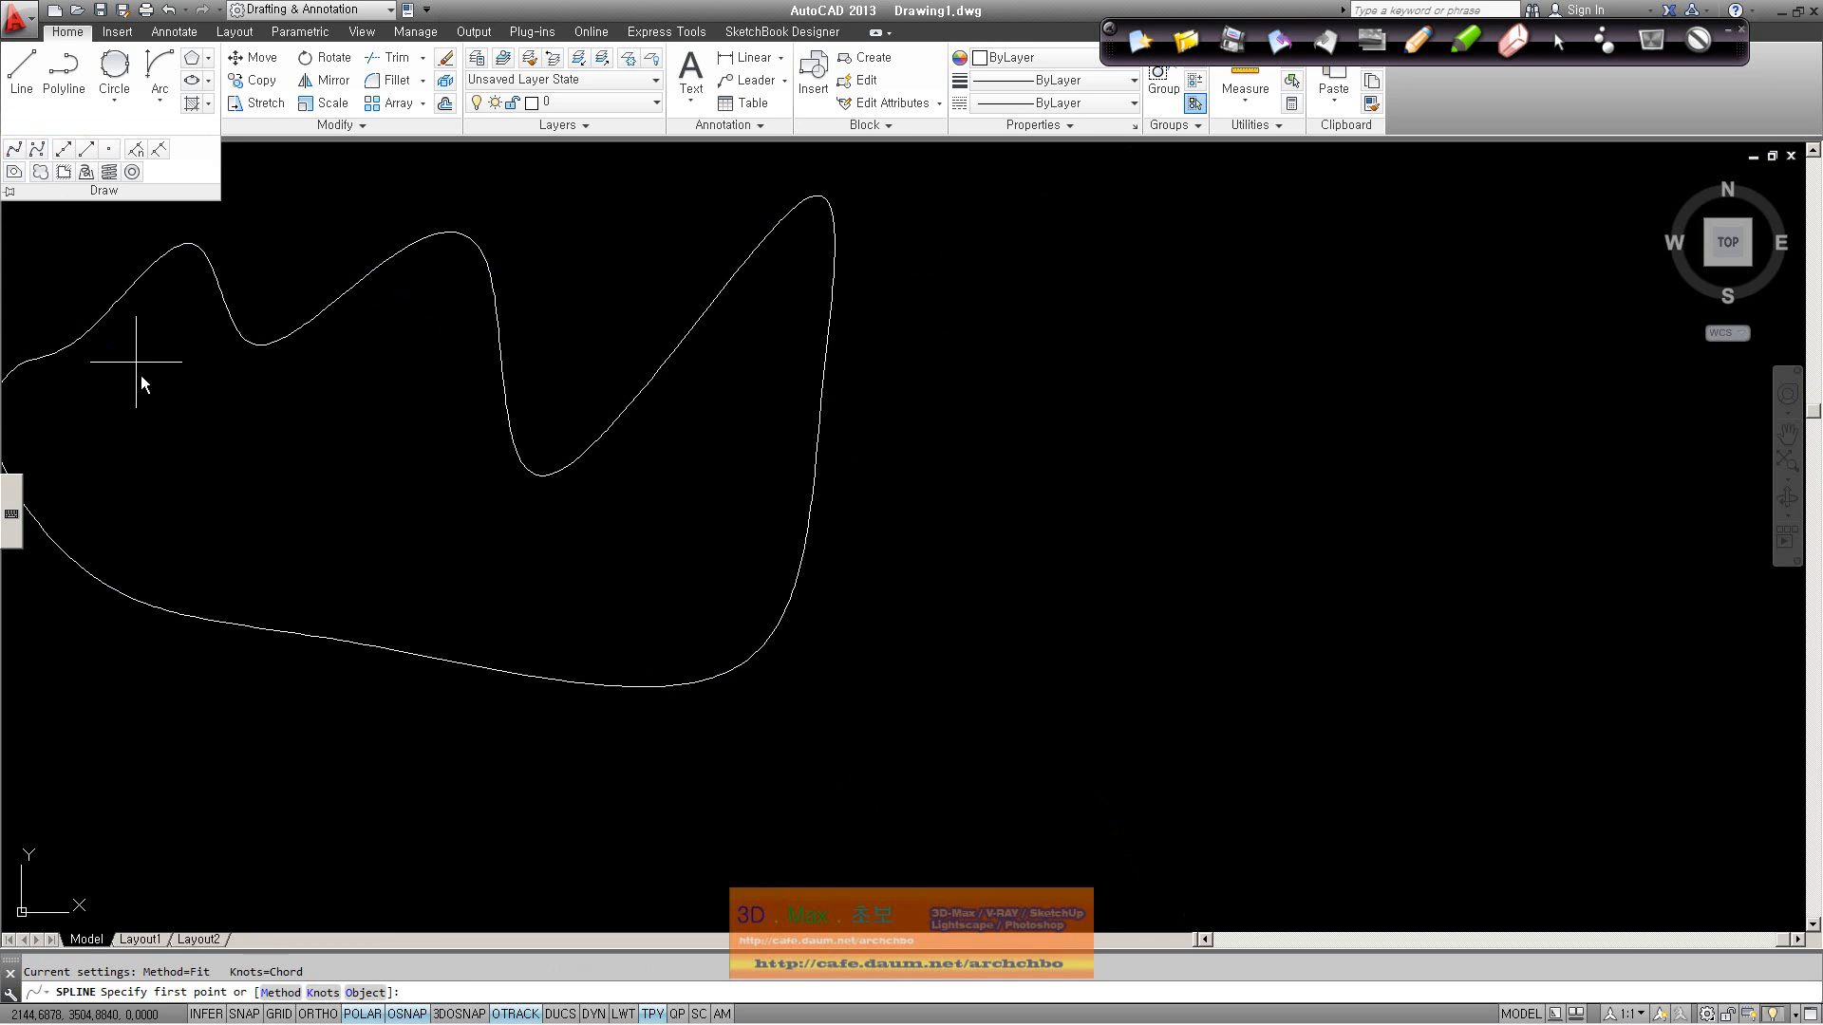
pyautogui.click(281, 992)
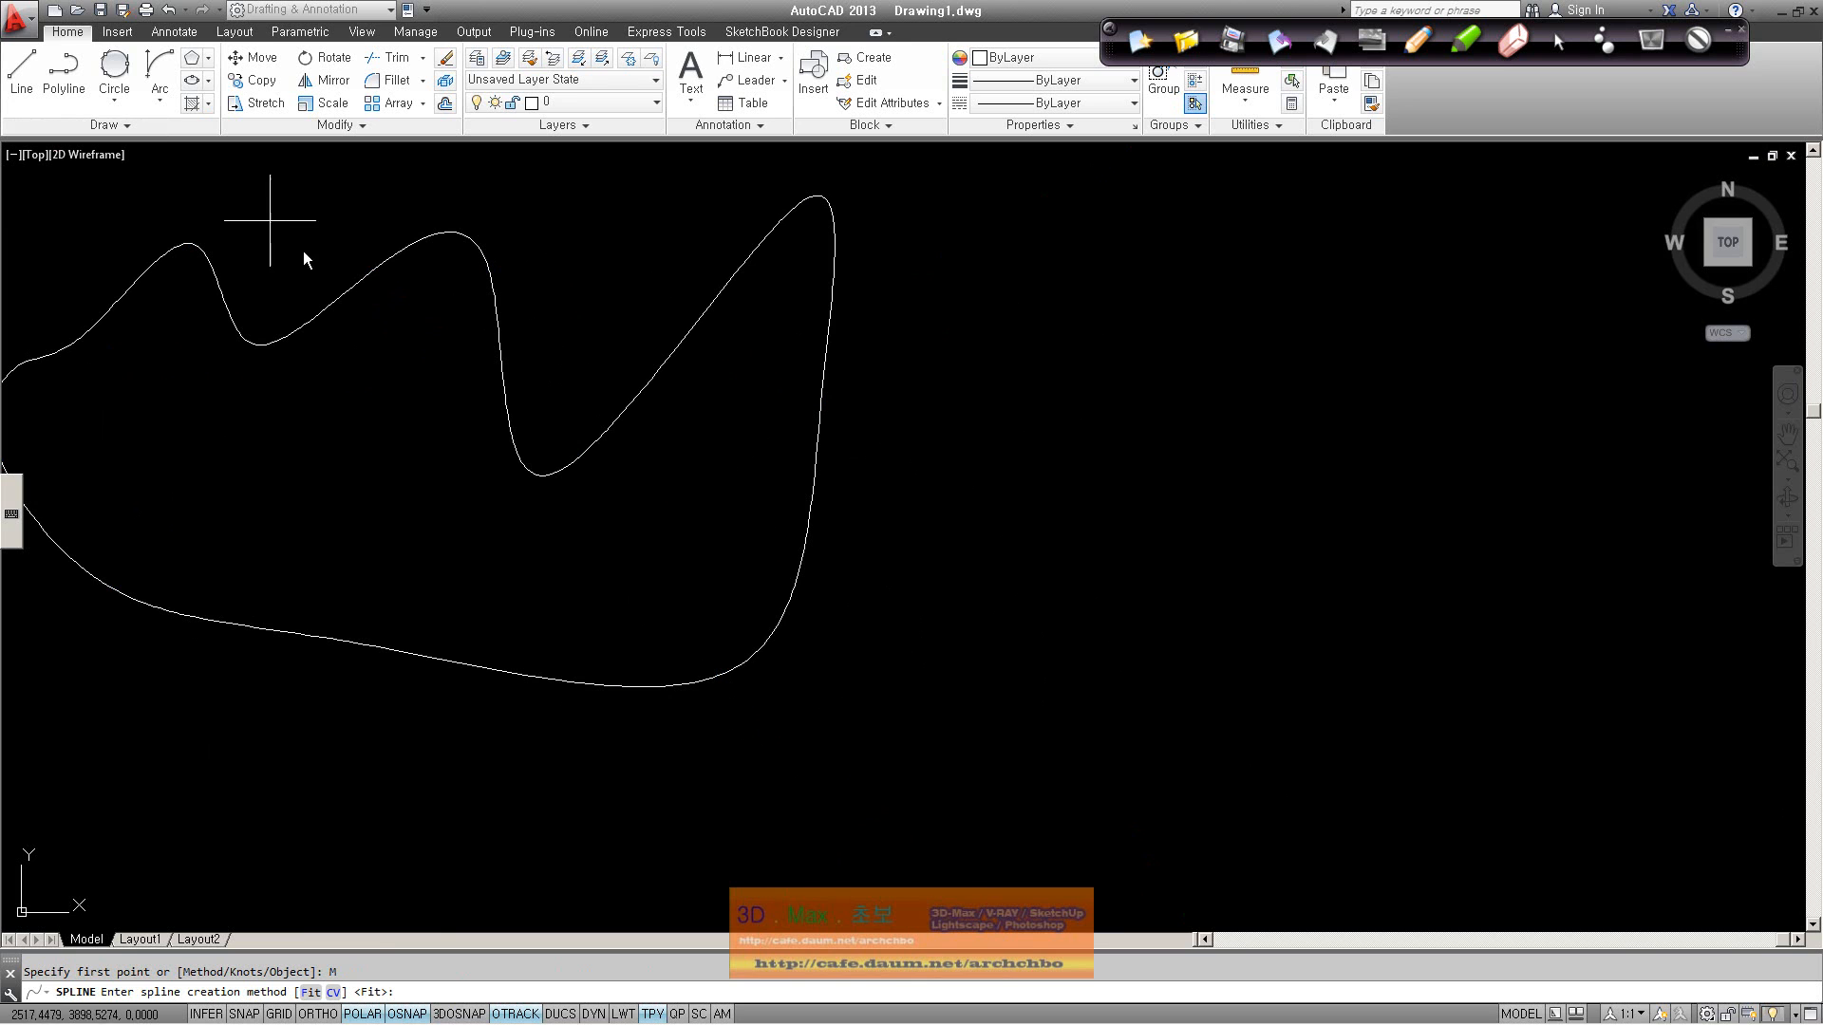
pyautogui.click(334, 993)
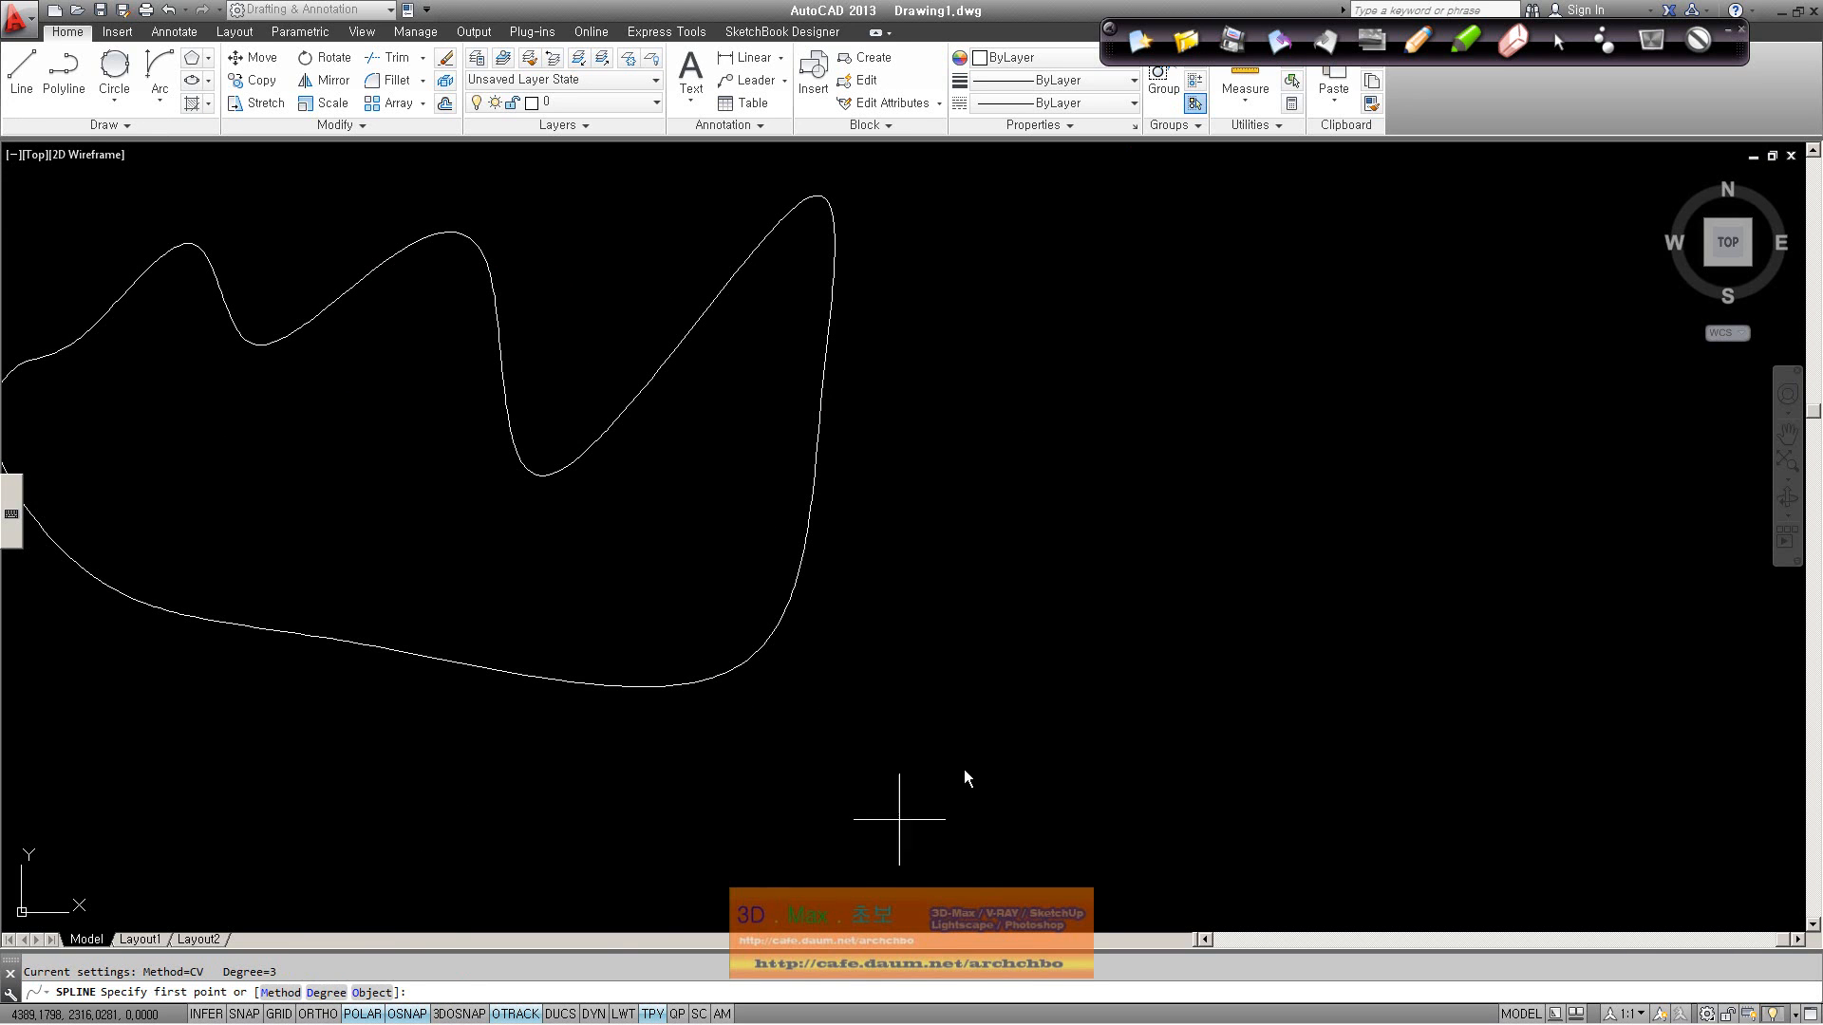
pyautogui.click(869, 649)
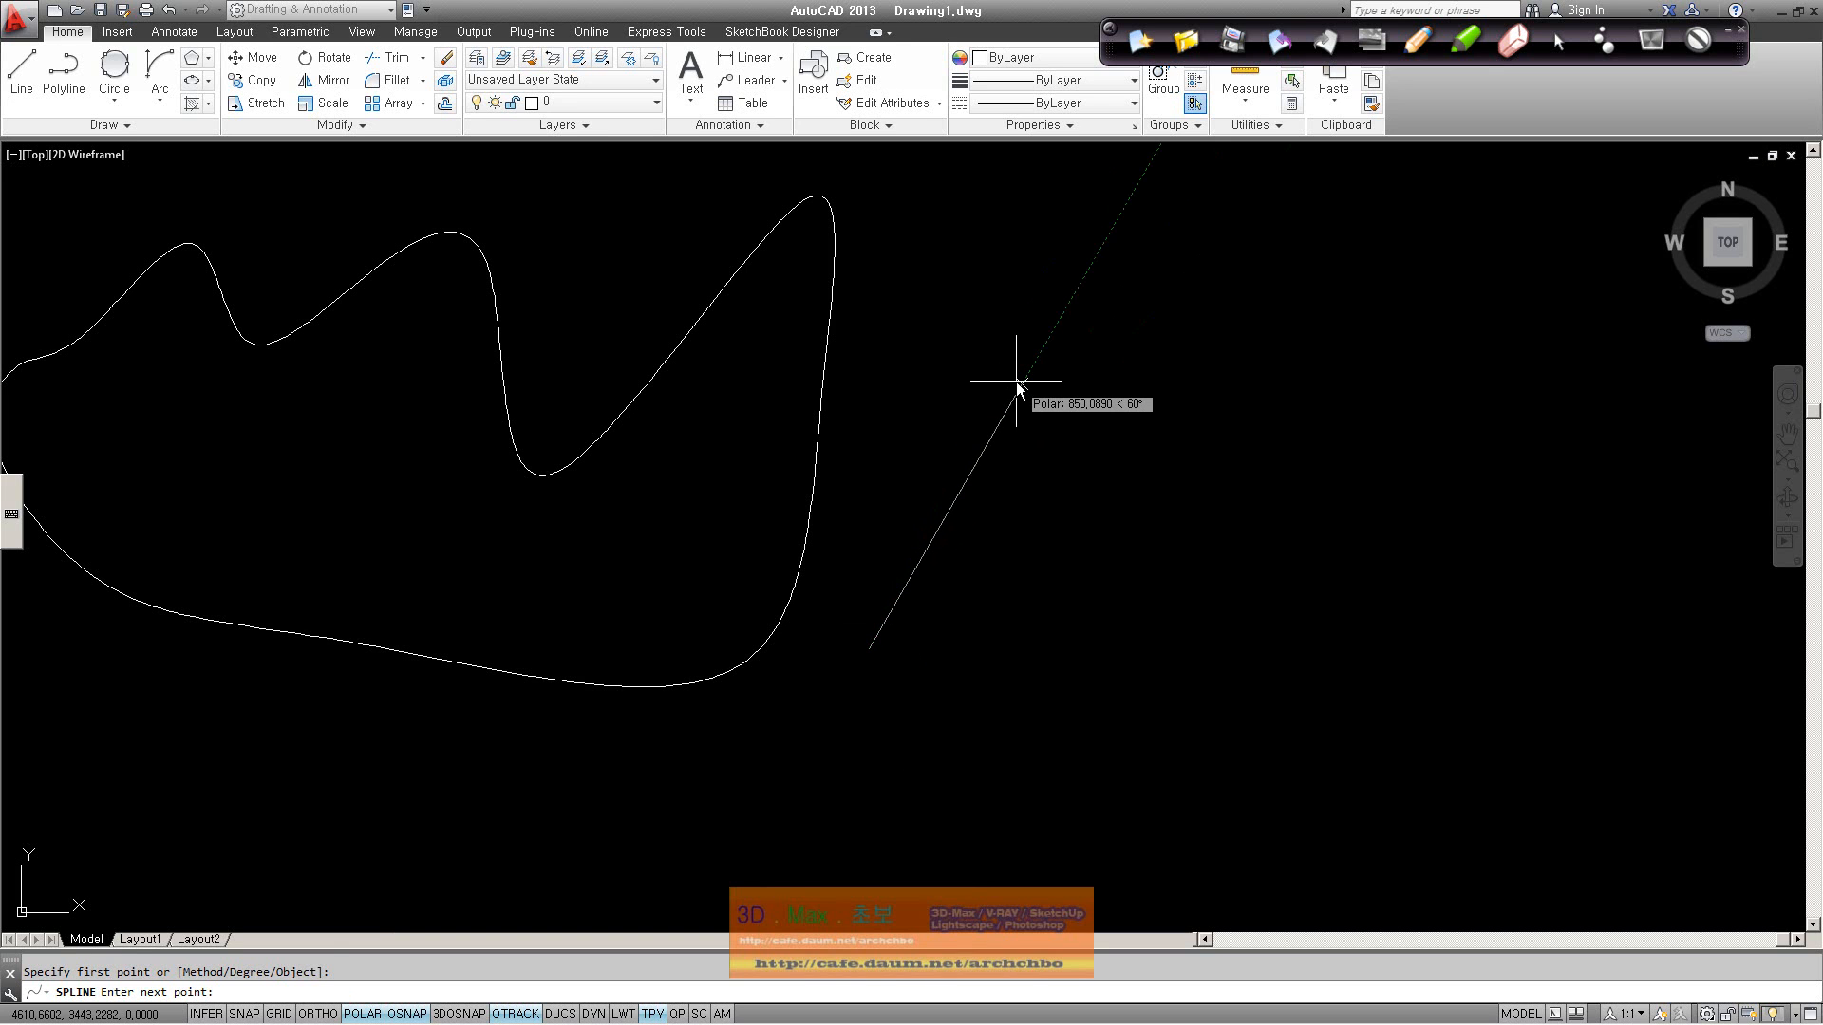
pyautogui.click(1019, 385)
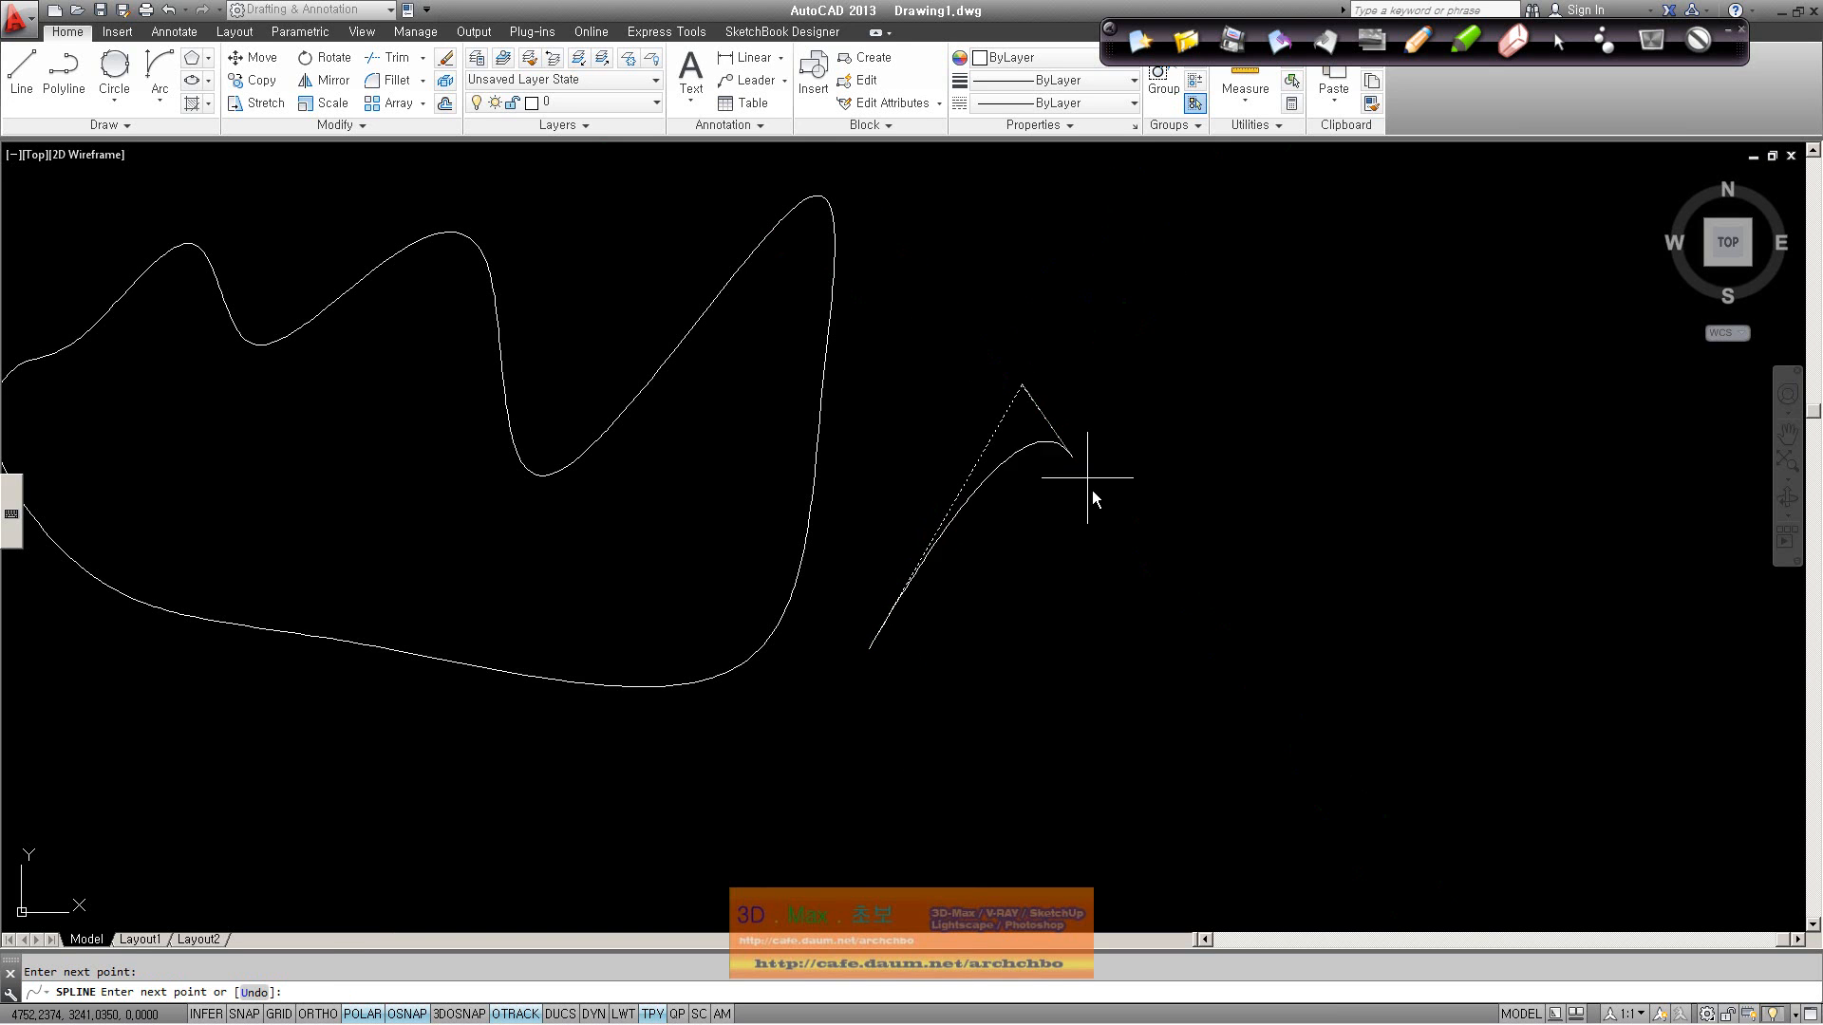
pyautogui.click(1179, 631)
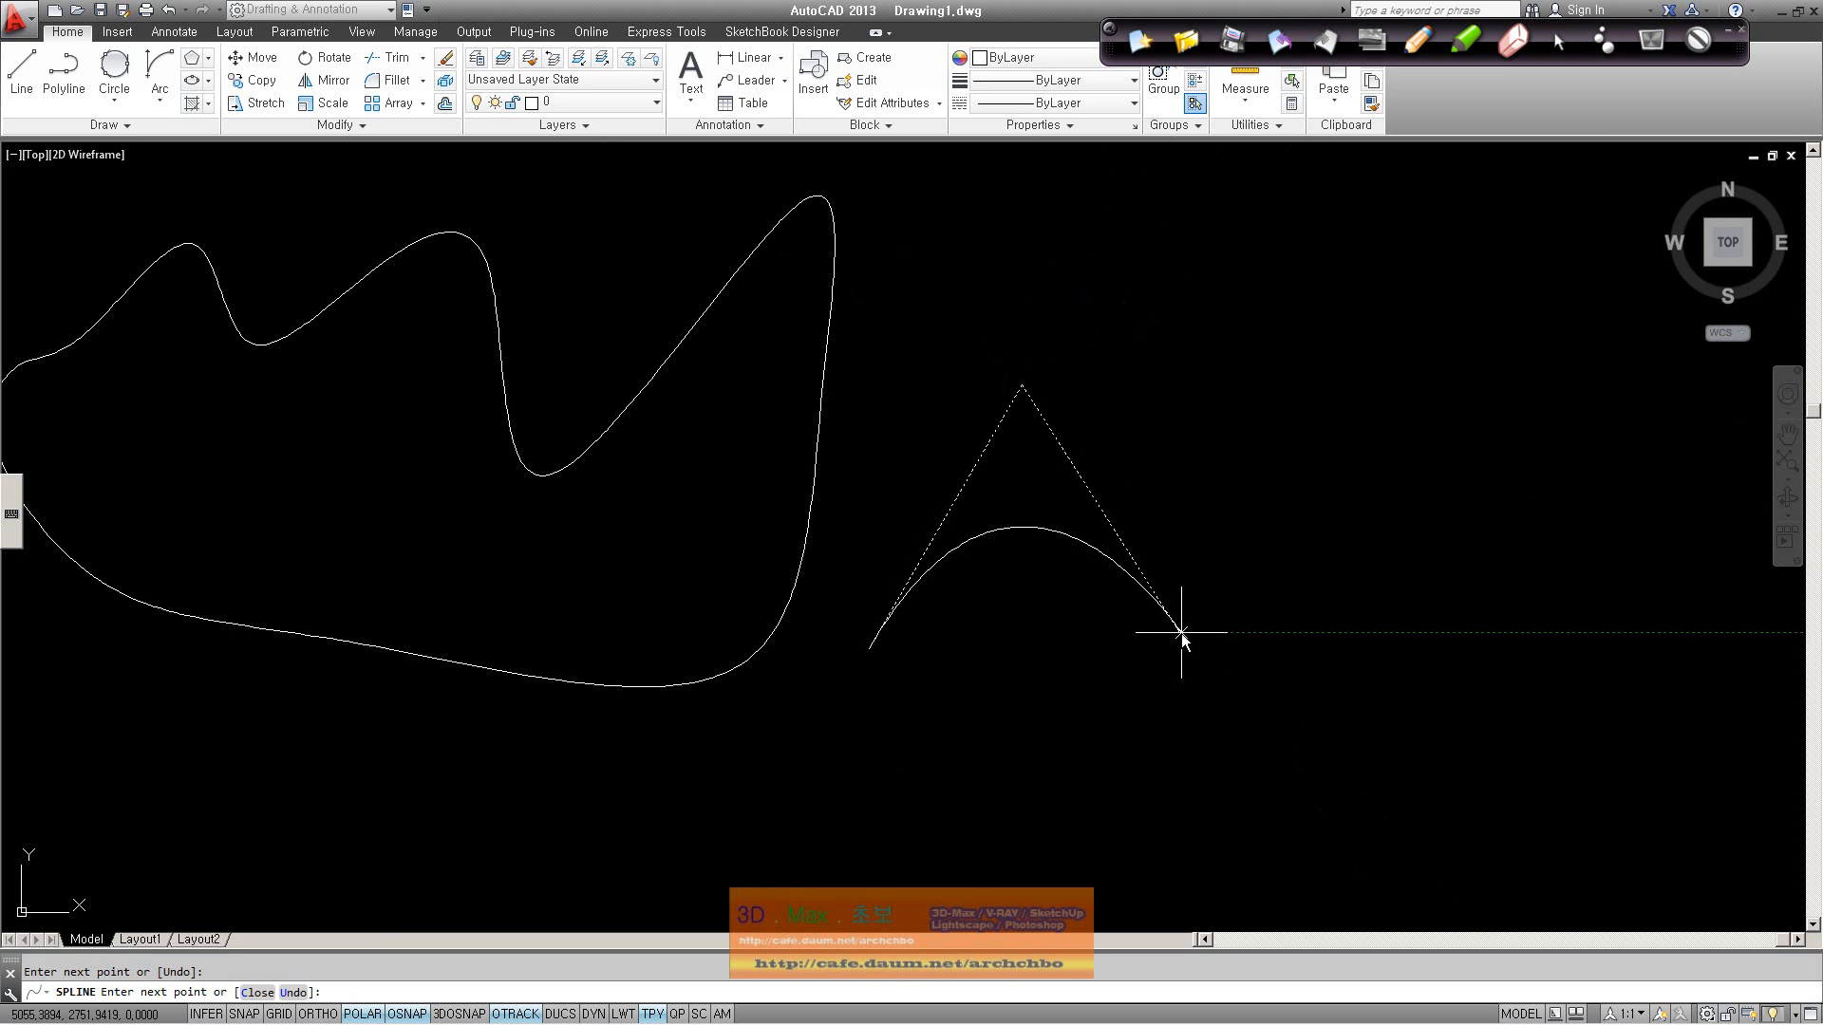
pyautogui.click(1348, 466)
pyautogui.click(1540, 657)
pyautogui.click(1297, 826)
pyautogui.click(1166, 720)
pyautogui.click(909, 865)
pyautogui.click(648, 810)
pyautogui.click(787, 689)
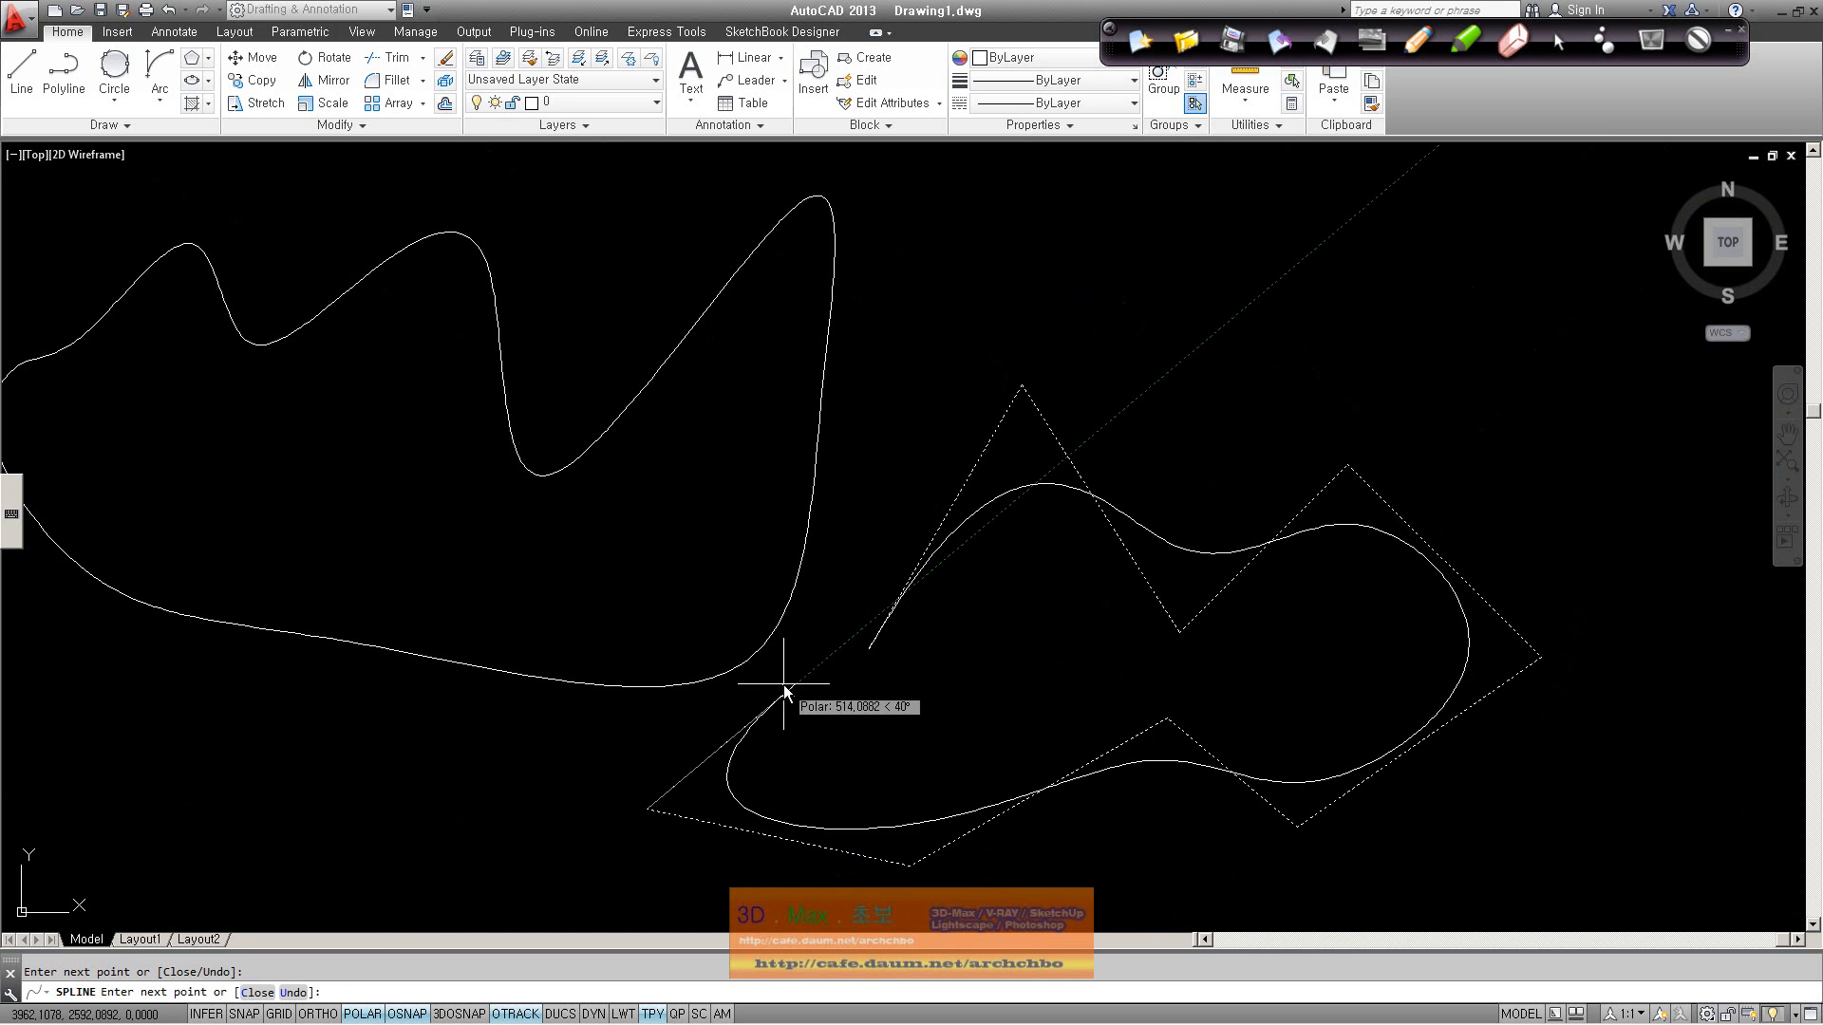
pyautogui.click(859, 653)
pyautogui.rightClick(944, 738)
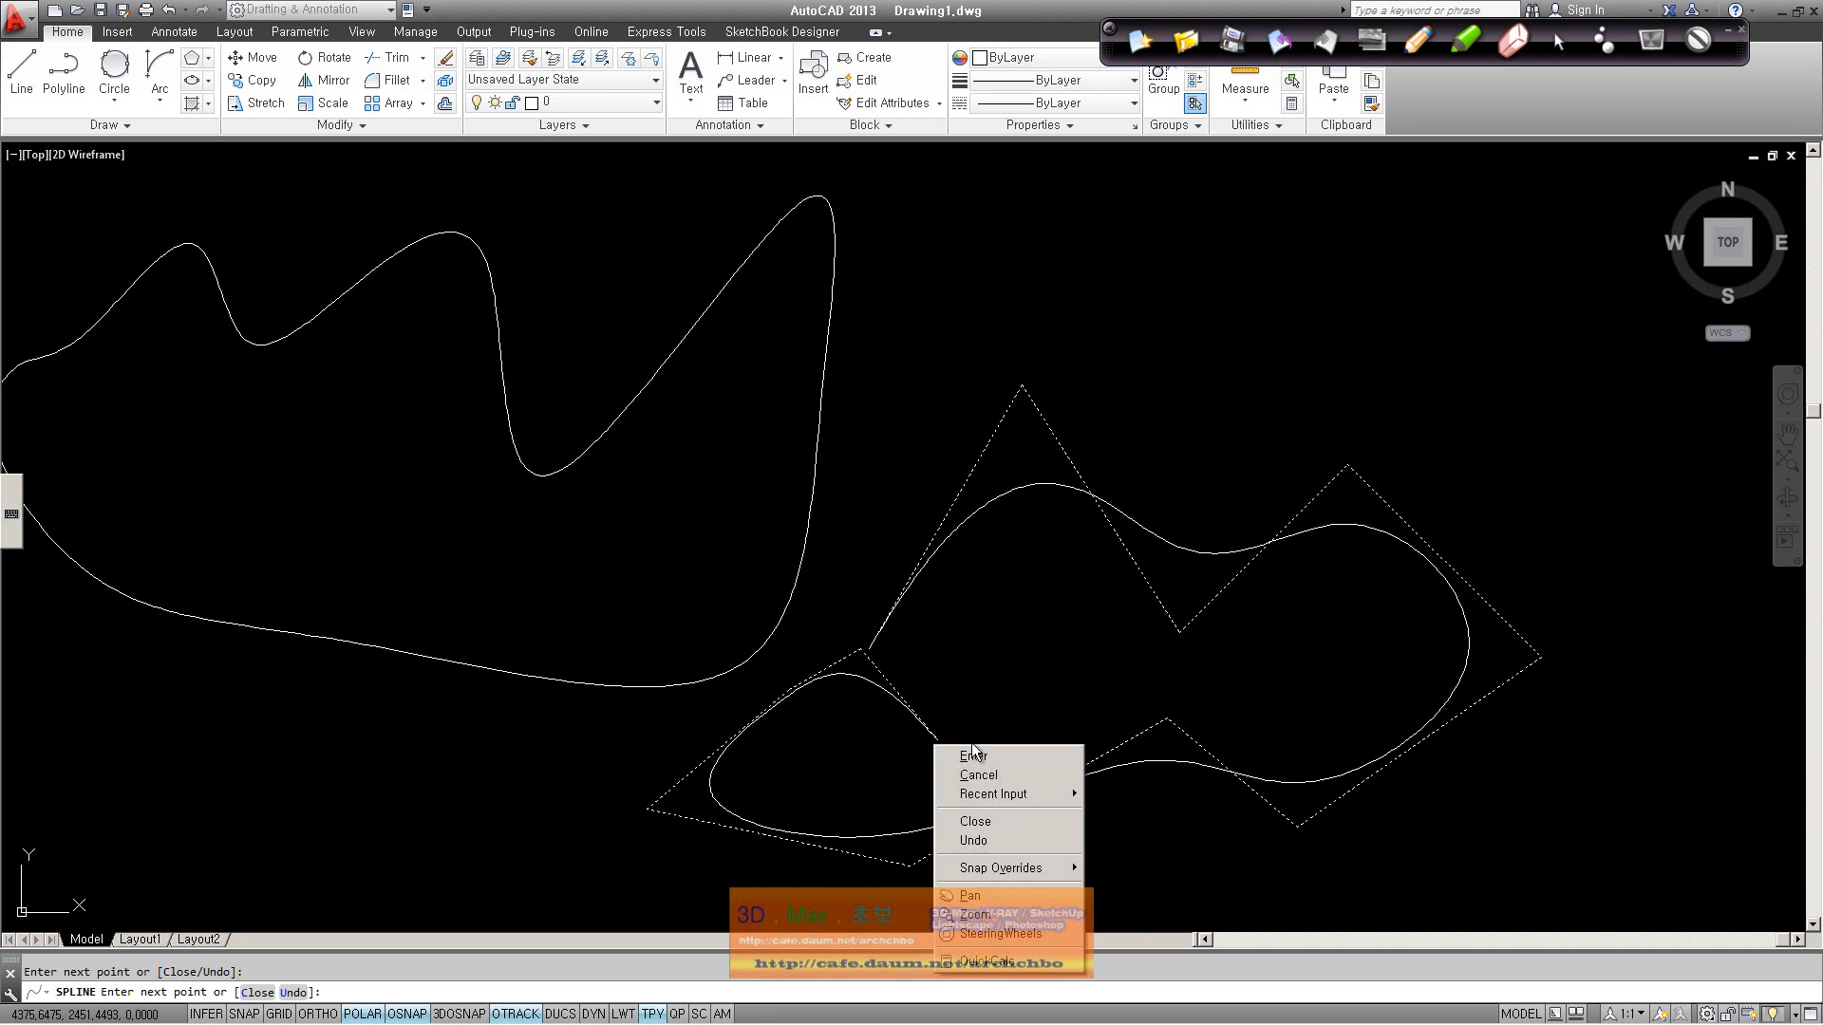
pyautogui.click(994, 755)
# Step: Stretch the CV spline's upper valley vertex above the curve and its far-right vertex inward to reshape the outline
pyautogui.click(898, 608)
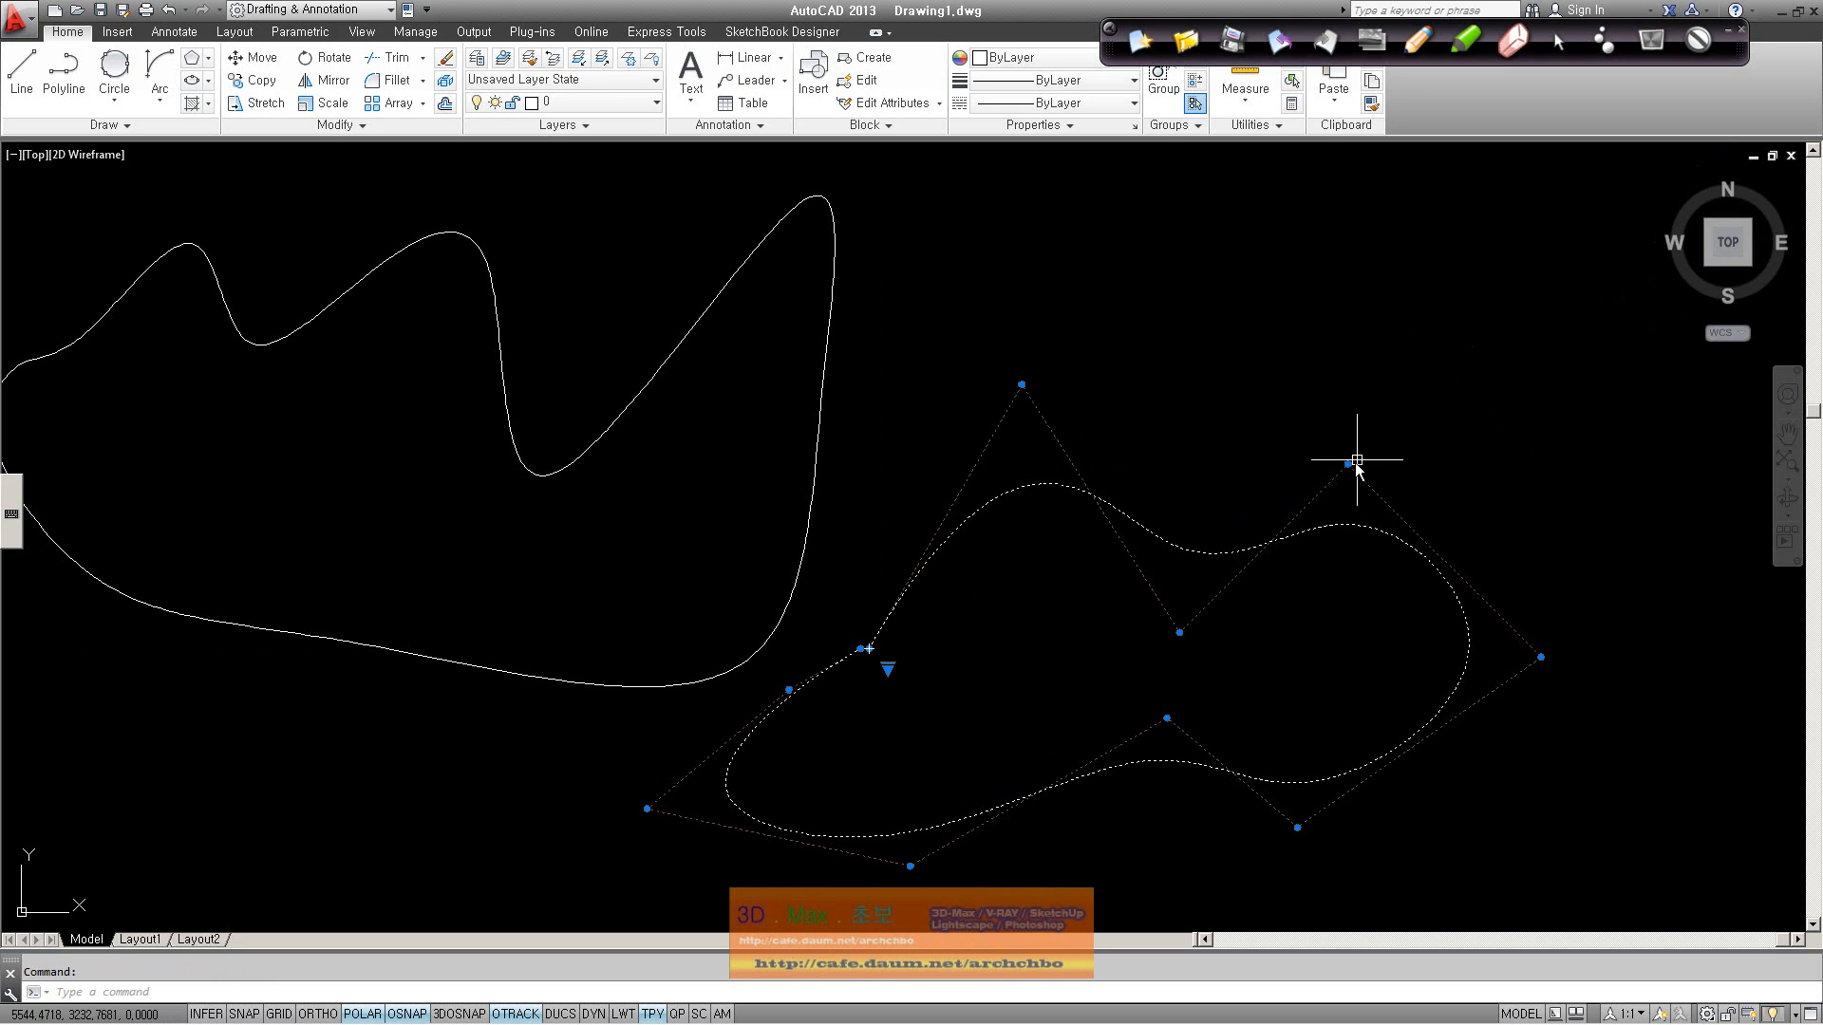
pyautogui.moveTo(1021, 385)
pyautogui.click(1179, 631)
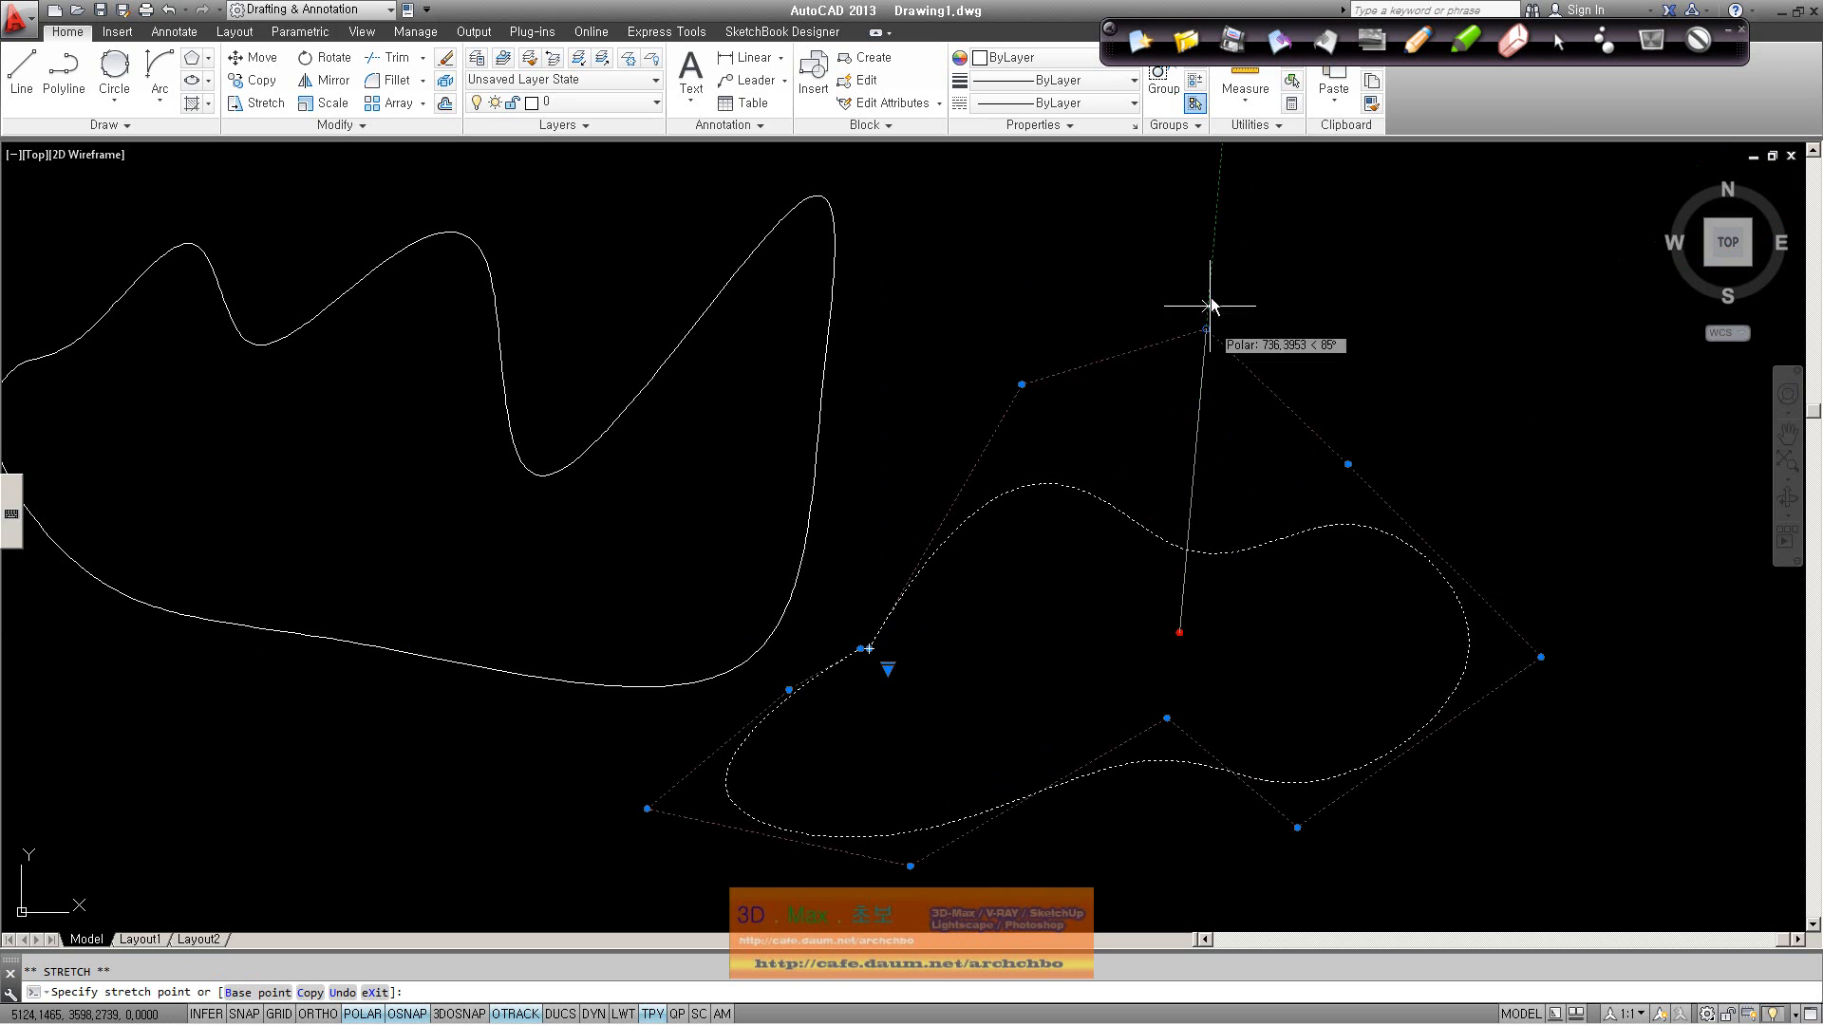
pyautogui.click(1286, 287)
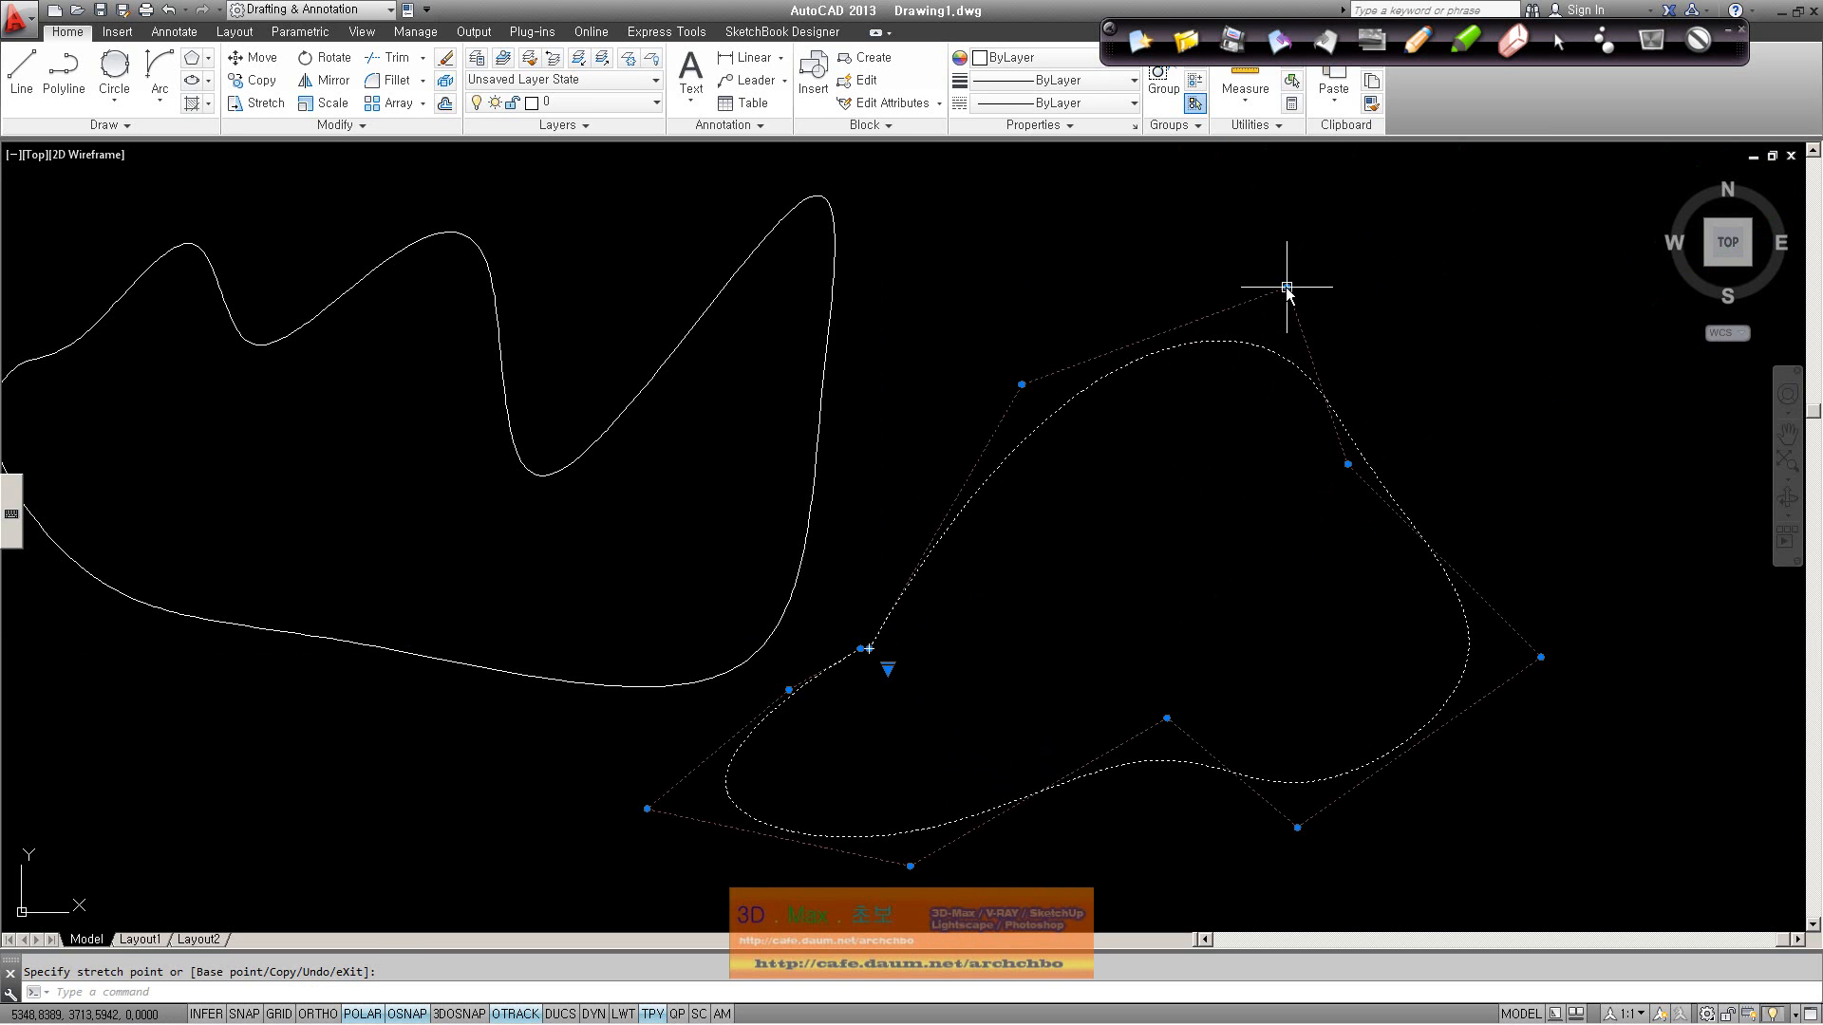
pyautogui.click(1541, 657)
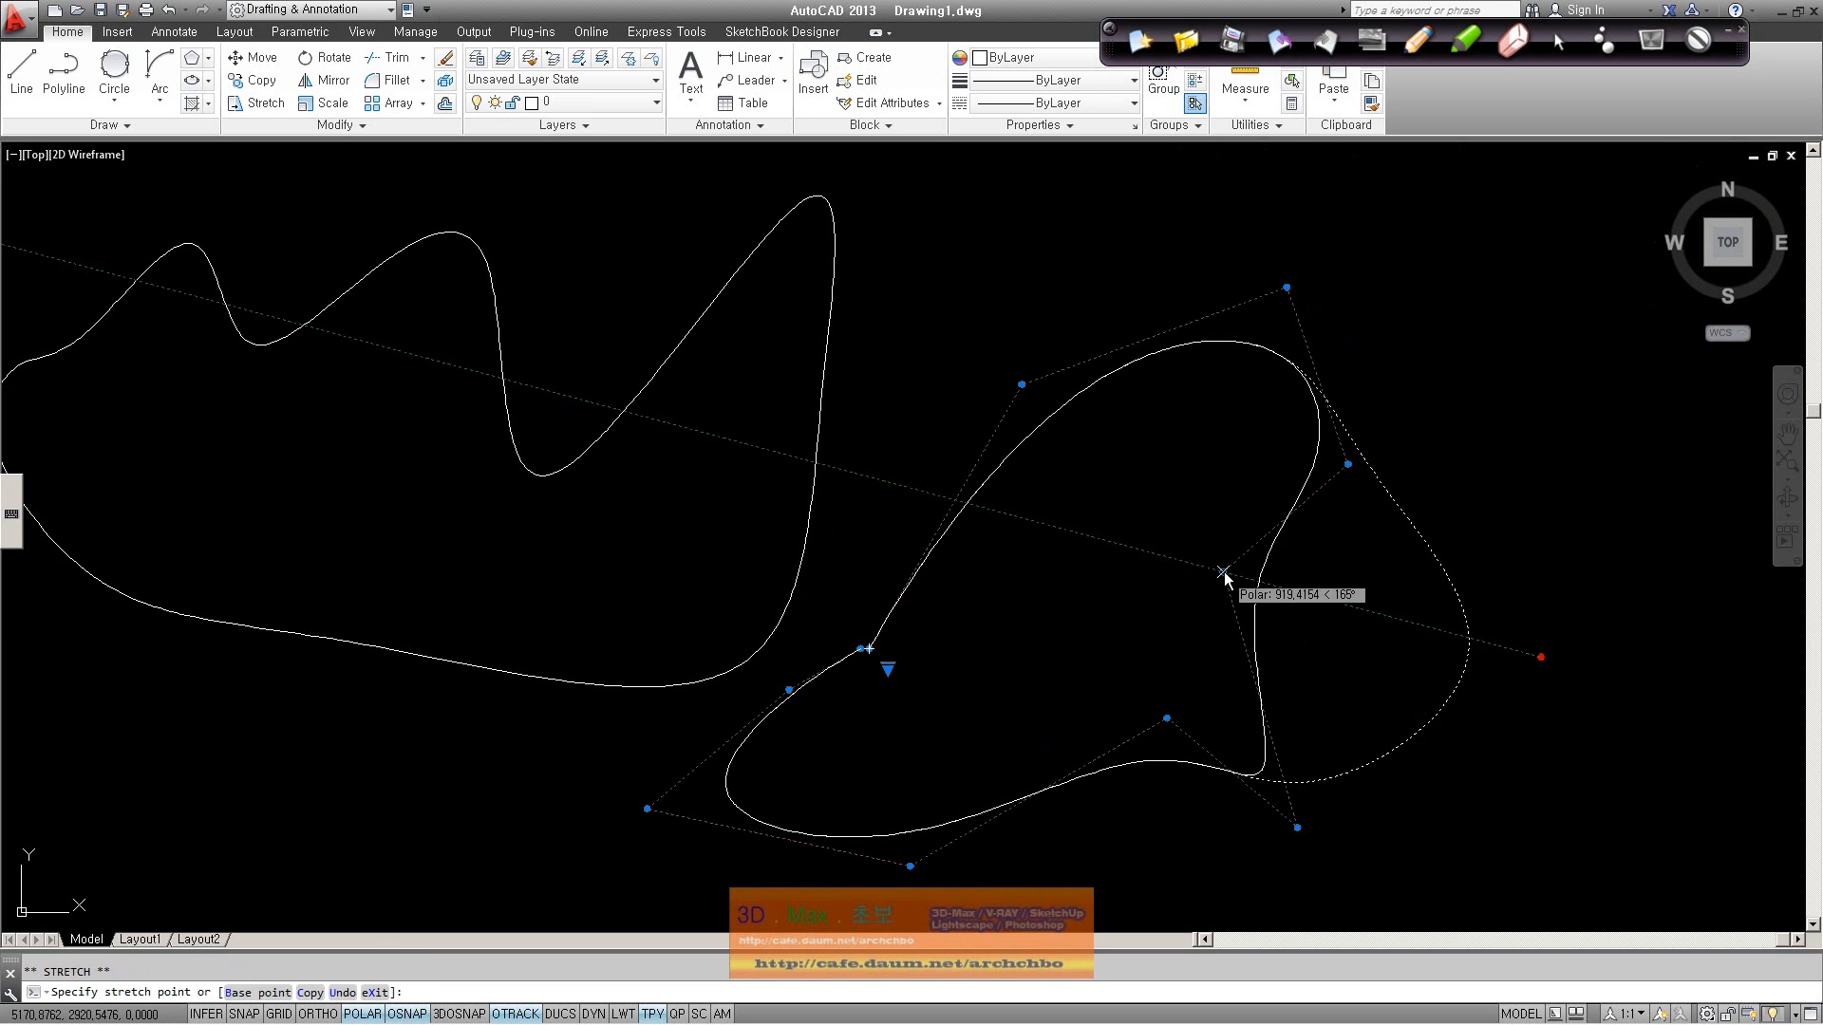
pyautogui.click(1244, 578)
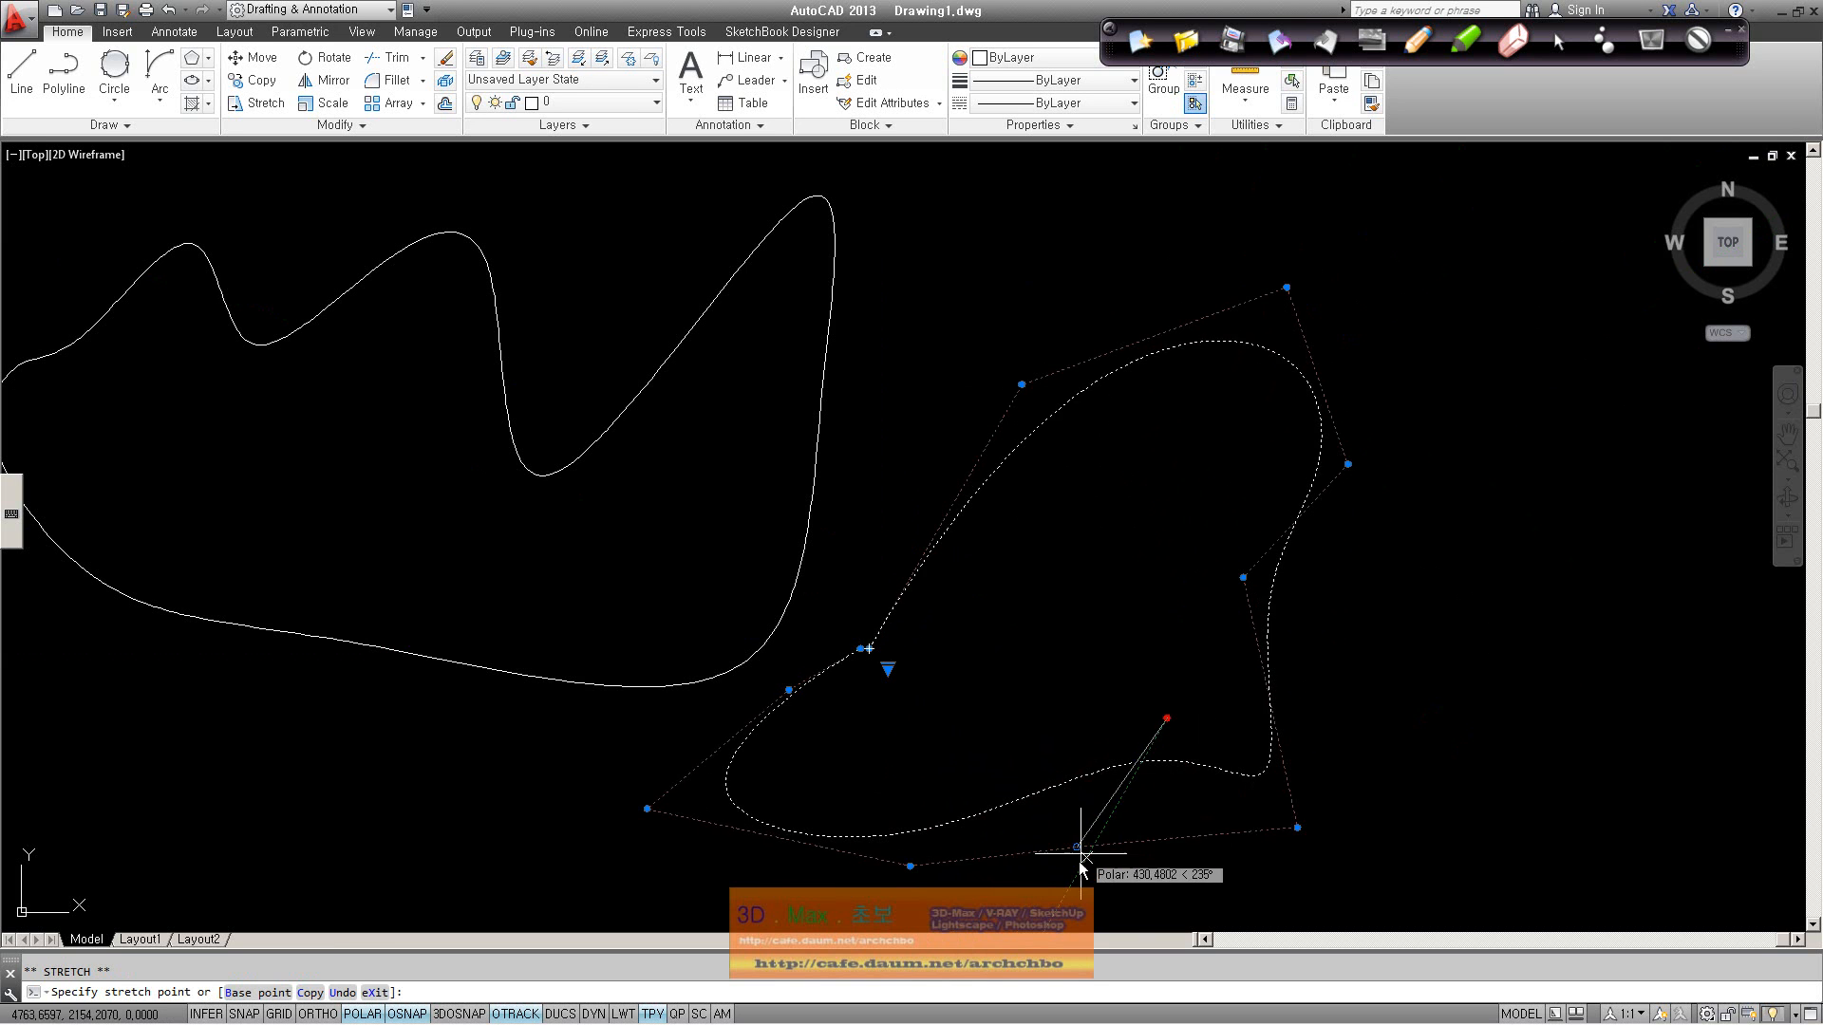
# Step: Stretch the CV spline's lower middle vertex downward and the vertex beside it up into the shape, and deselect the spline
pyautogui.click(1069, 859)
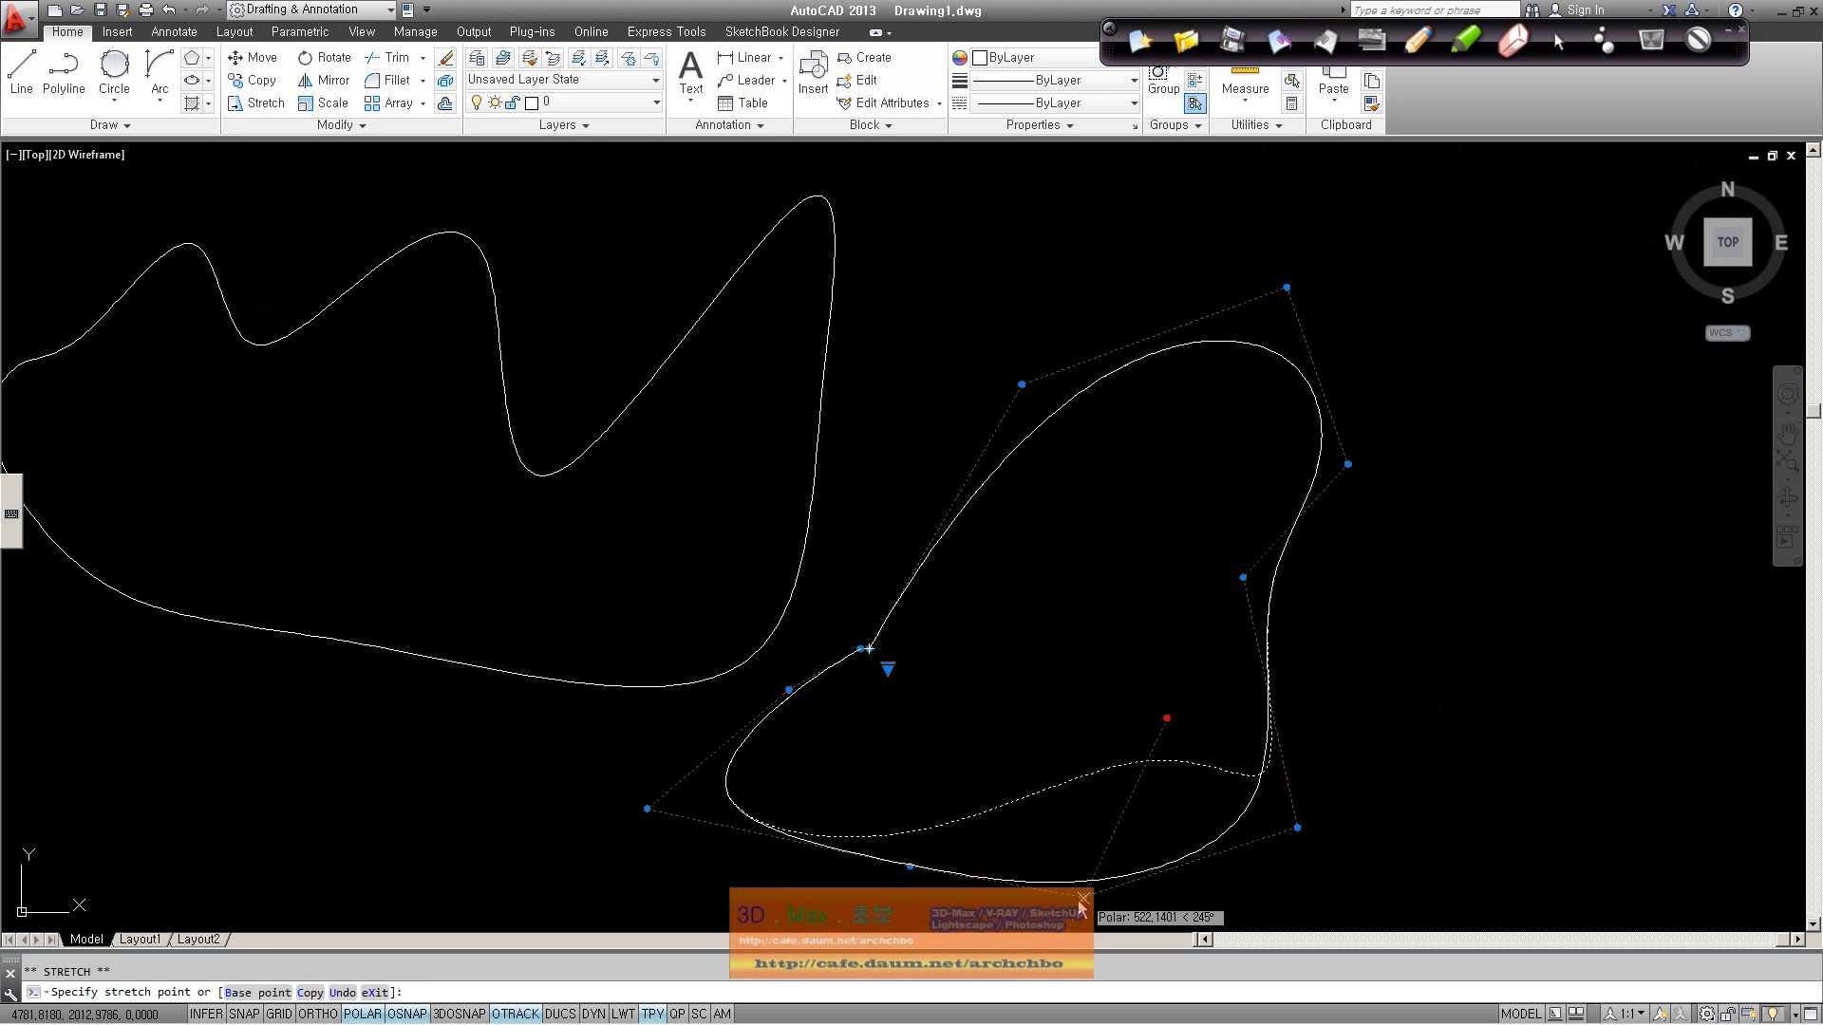
pyautogui.click(911, 866)
pyautogui.click(952, 749)
pyautogui.scroll(-4, 622, 419)
pyautogui.press('Escape')
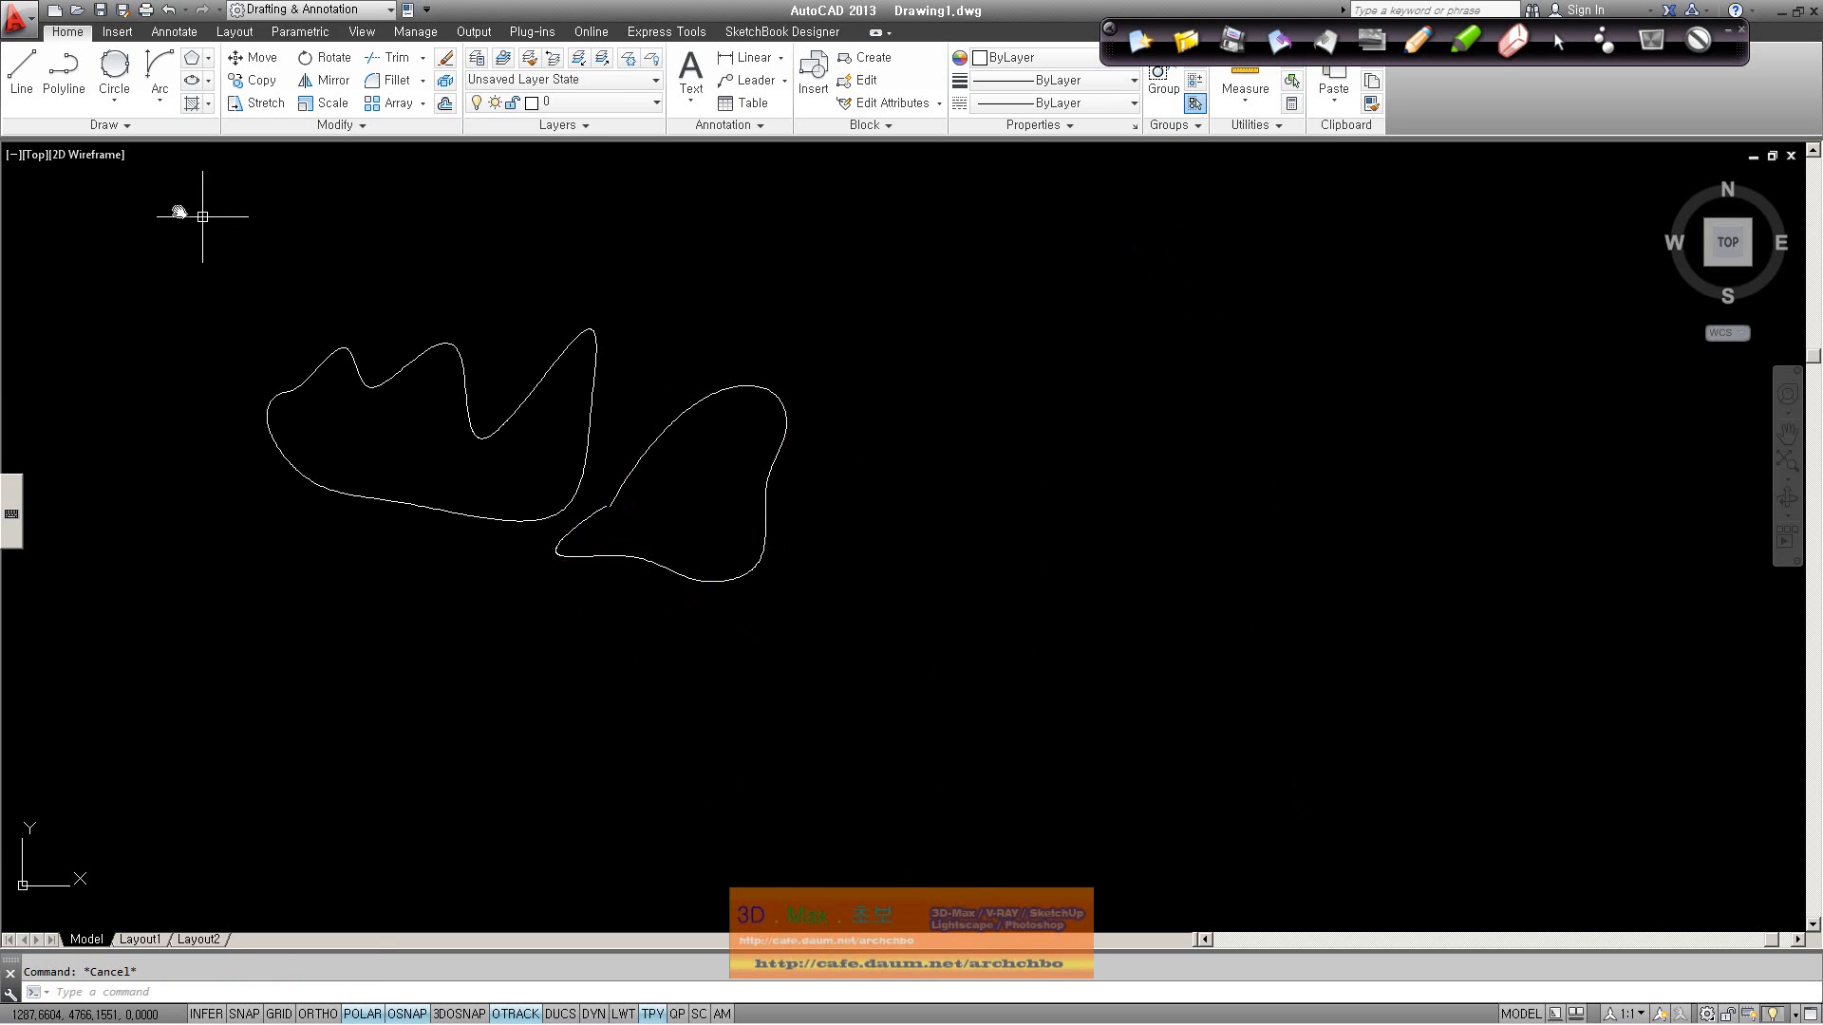
# Step: Draw a closed Spline CV shape beside the others with two peaks on its upper side and a deep notch on its left
pyautogui.click(95, 125)
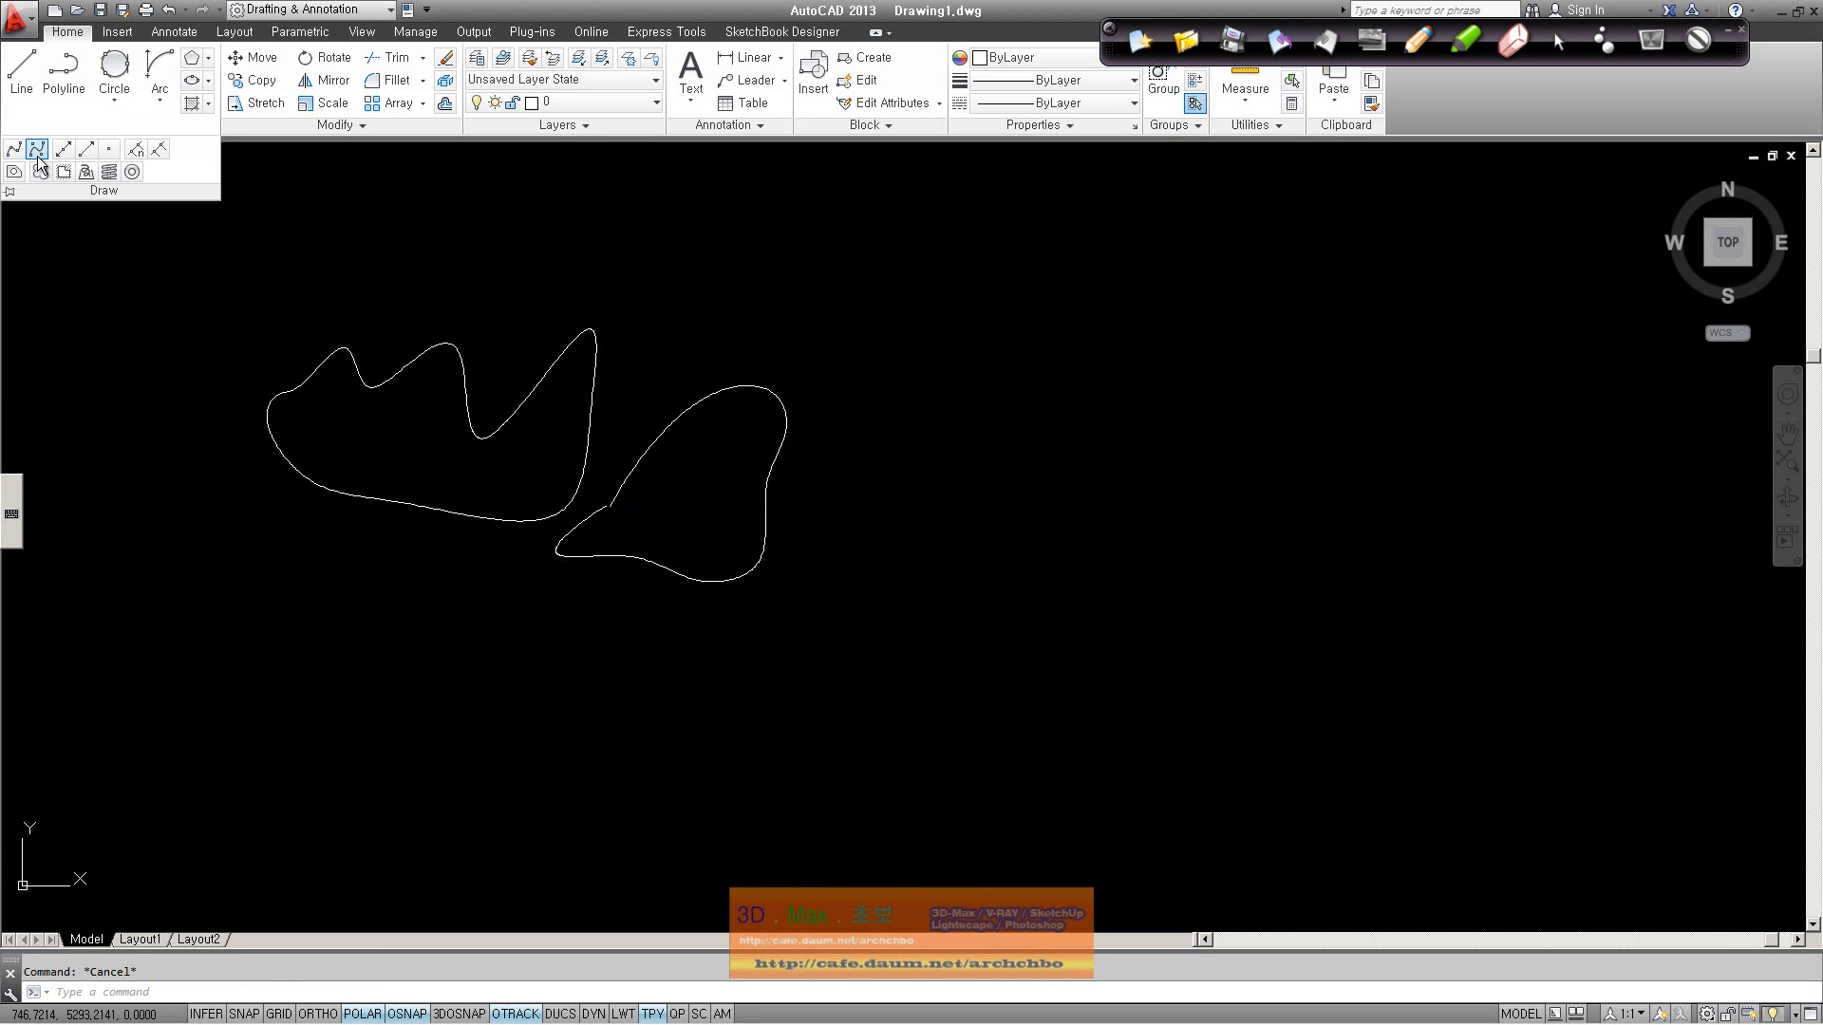
pyautogui.click(61, 151)
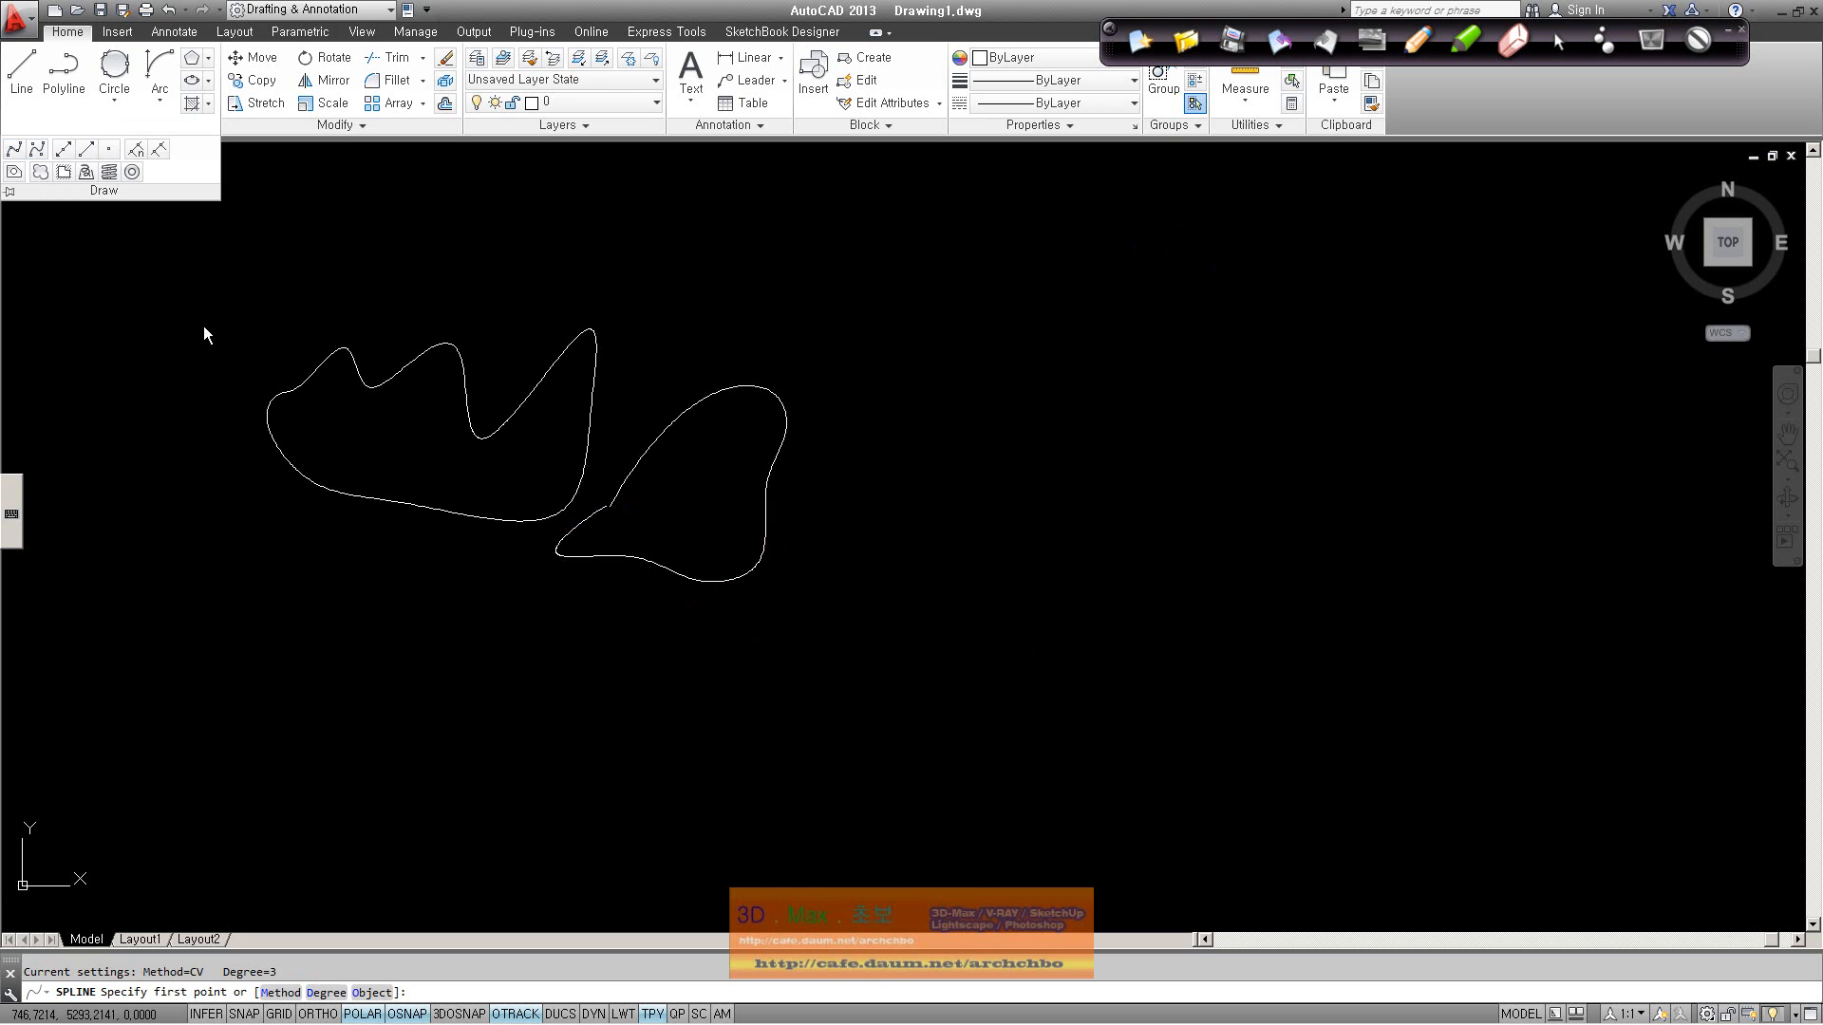
pyautogui.click(878, 489)
pyautogui.click(976, 318)
pyautogui.click(1053, 484)
pyautogui.click(1135, 344)
pyautogui.click(1222, 491)
pyautogui.click(1319, 758)
pyautogui.click(982, 757)
pyautogui.click(885, 661)
pyautogui.click(1108, 555)
pyautogui.click(939, 540)
pyautogui.click(878, 489)
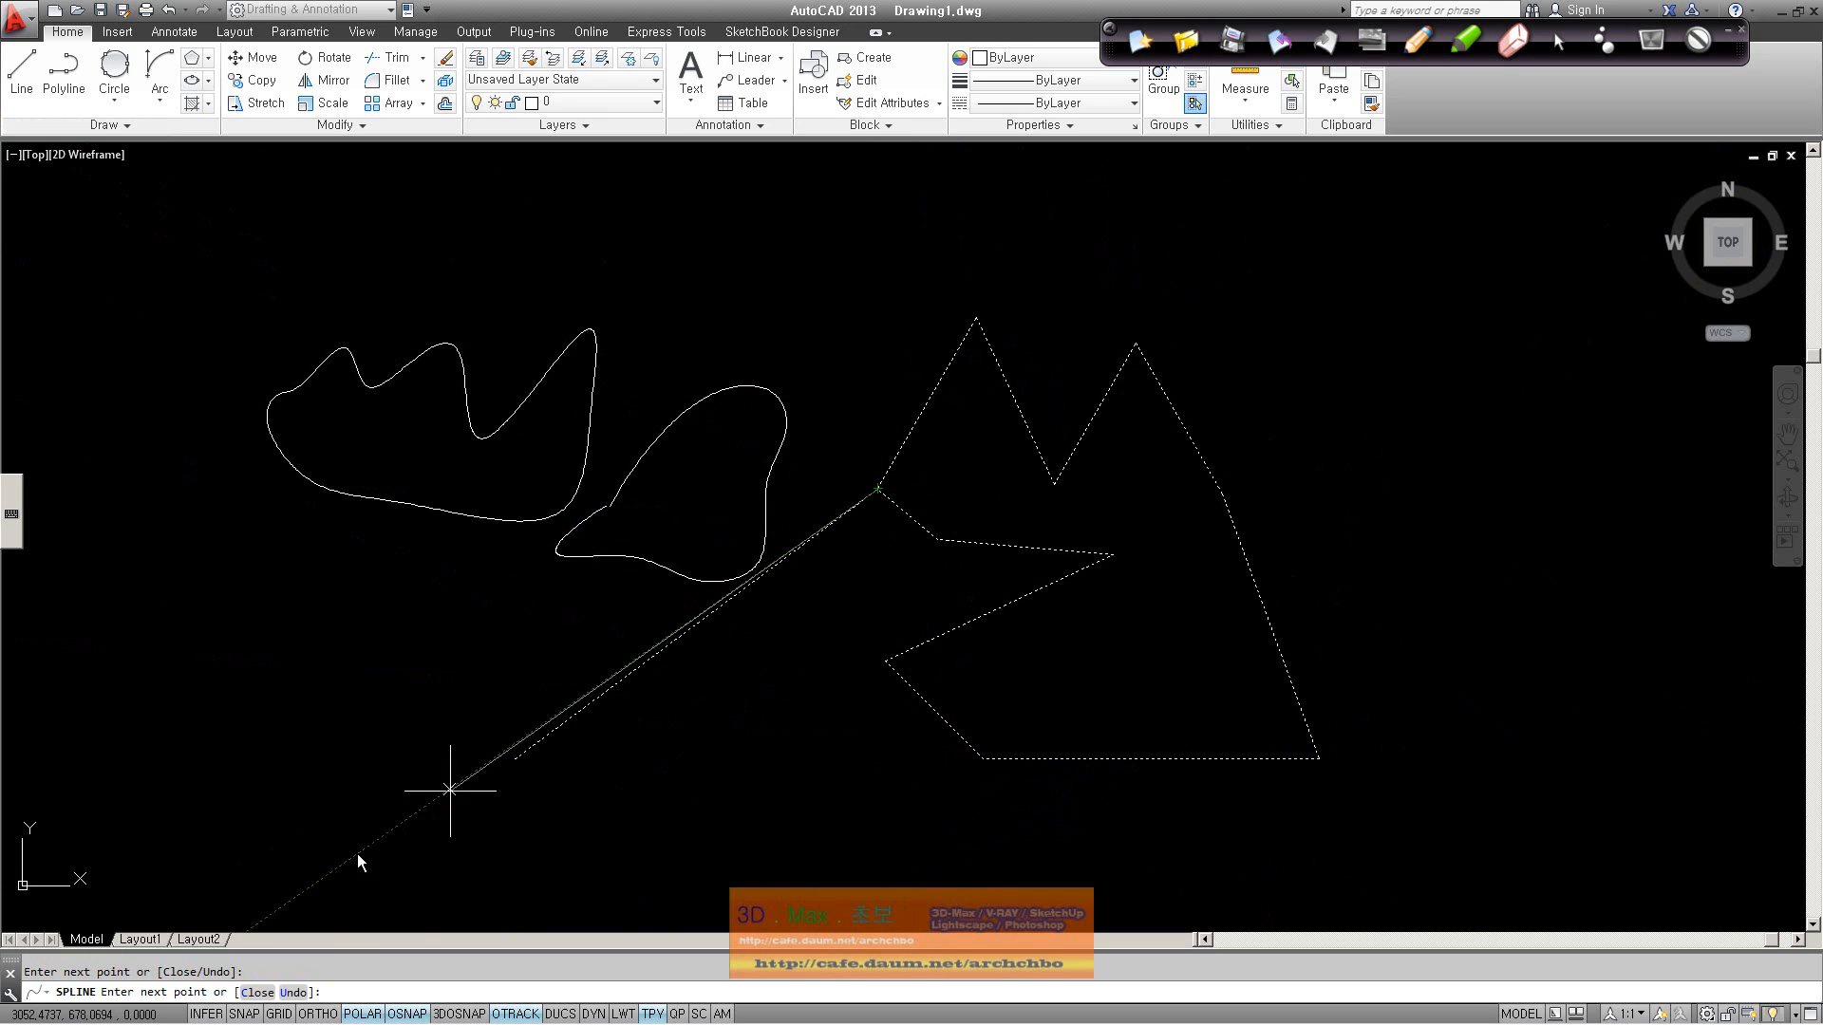
pyautogui.click(258, 993)
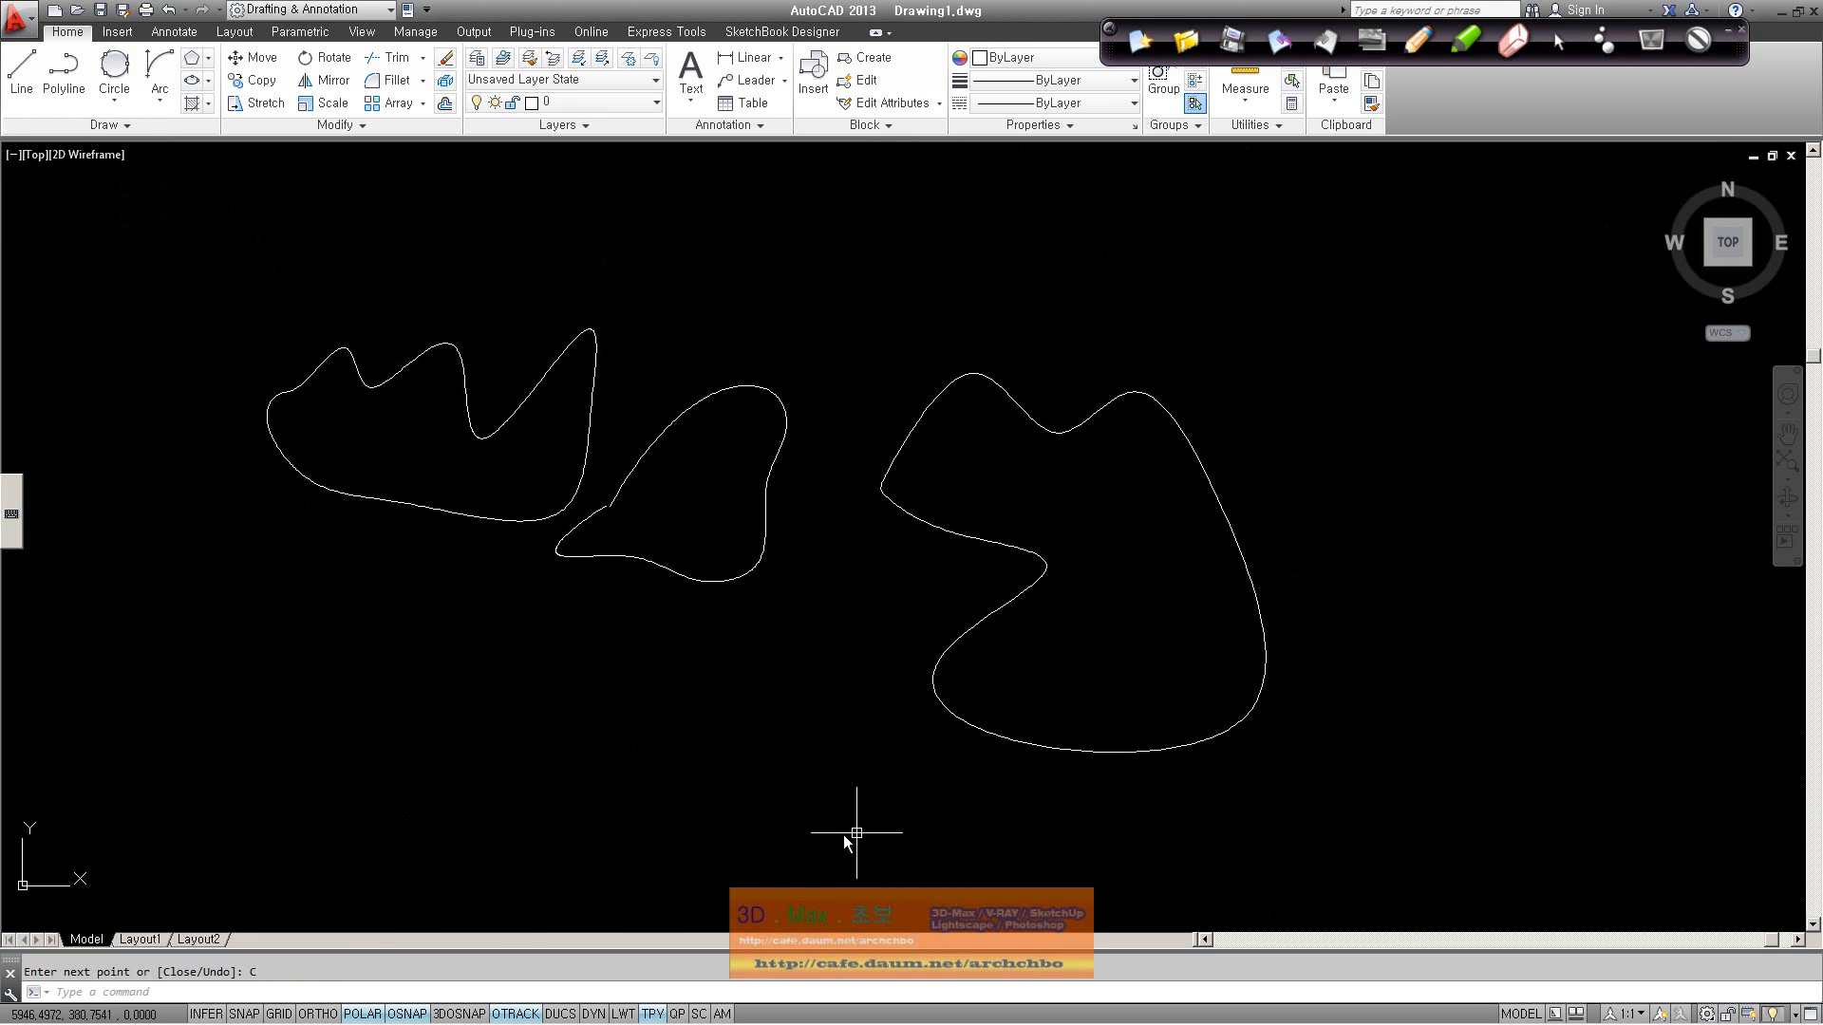
# Step: Repeat the Spline command and open its Degree option
pyautogui.rightClick(333, 835)
pyautogui.click(393, 631)
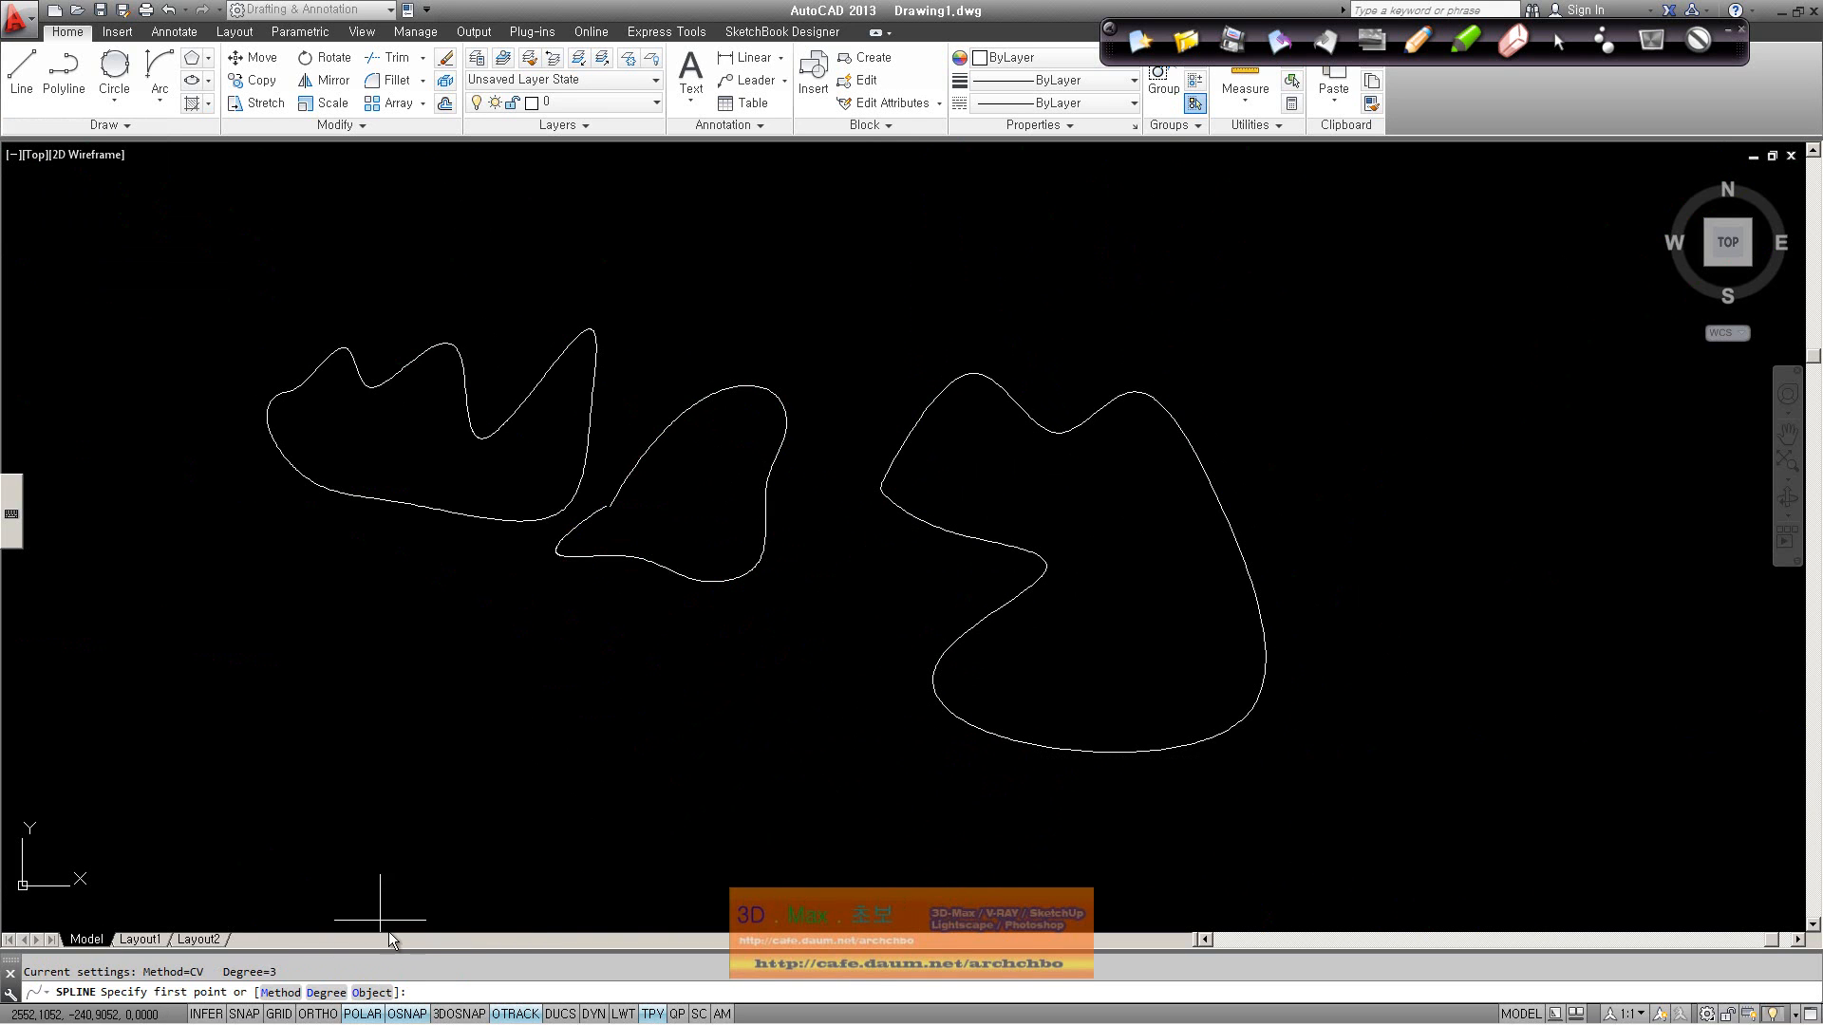
pyautogui.click(326, 993)
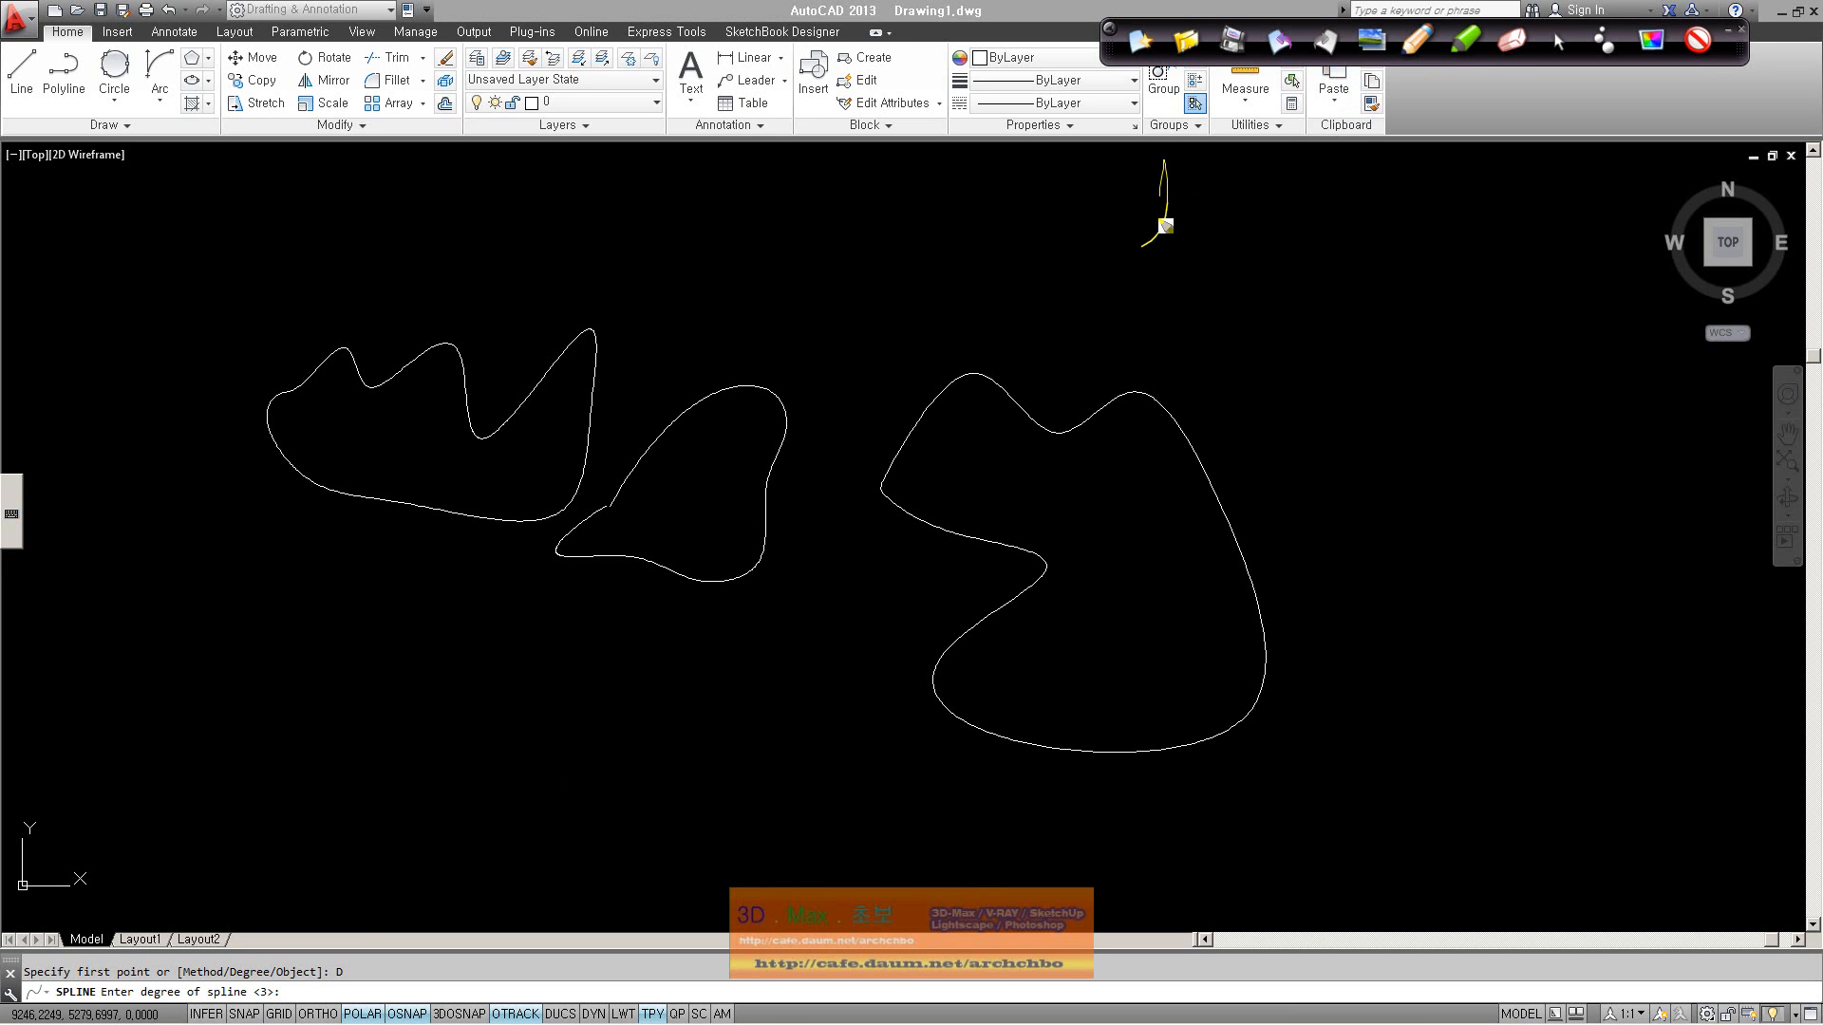
# Step: Handwrite "degree" with its Korean meaning as a screen note, and sketch three example curves of differing smoothness beneath it
pyautogui.moveTo(1253, 257)
pyautogui.mouseDown()
pyautogui.moveTo(1319, 231)
pyautogui.moveTo(1322, 289)
pyautogui.moveTo(1392, 237)
pyautogui.moveTo(1564, 217)
pyautogui.moveTo(1574, 263)
pyautogui.mouseUp()
pyautogui.moveTo(1272, 443)
pyautogui.mouseDown()
pyautogui.moveTo(1355, 348)
pyautogui.moveTo(1571, 478)
pyautogui.mouseUp()
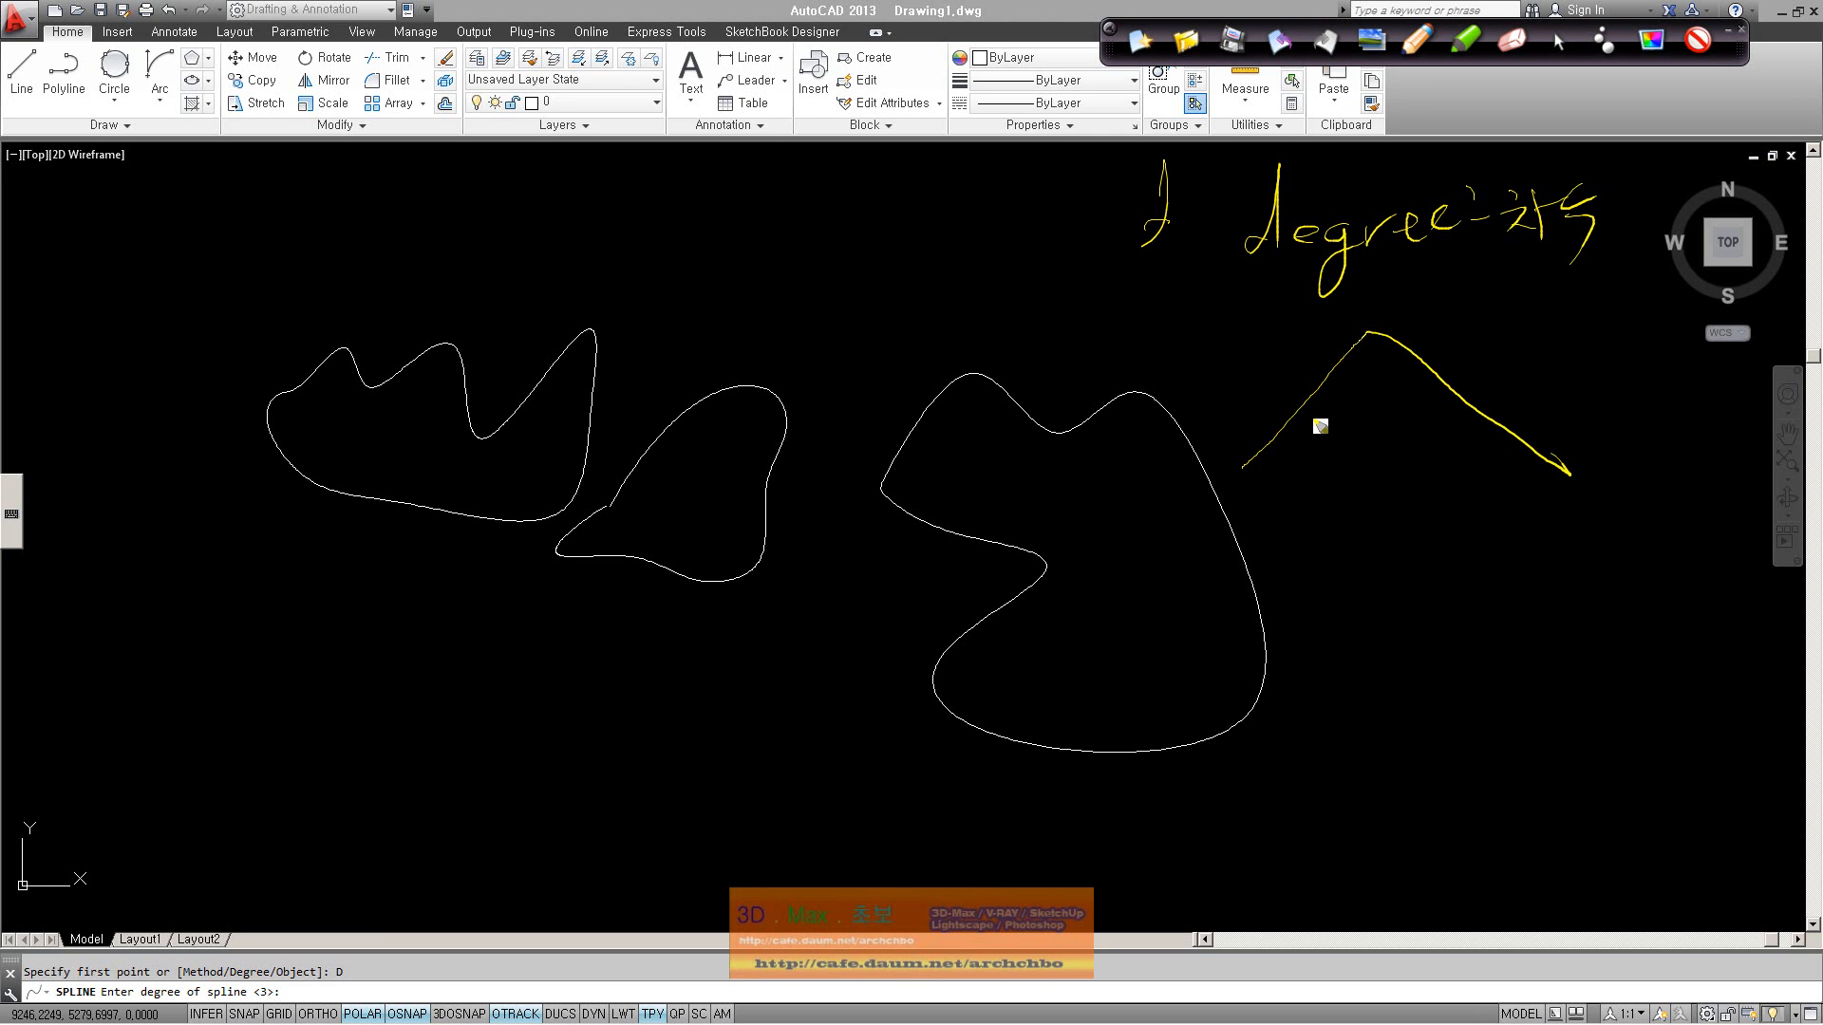
pyautogui.moveTo(1291, 432)
pyautogui.mouseDown()
pyautogui.moveTo(1424, 395)
pyautogui.moveTo(1536, 447)
pyautogui.mouseUp()
pyautogui.moveTo(1292, 589)
pyautogui.mouseDown()
pyautogui.moveTo(1335, 537)
pyautogui.moveTo(1578, 585)
pyautogui.mouseUp()
pyautogui.moveTo(1295, 612)
pyautogui.mouseDown()
pyautogui.moveTo(1343, 573)
pyautogui.moveTo(1481, 561)
pyautogui.moveTo(1587, 598)
pyautogui.moveTo(1638, 670)
pyautogui.mouseUp()
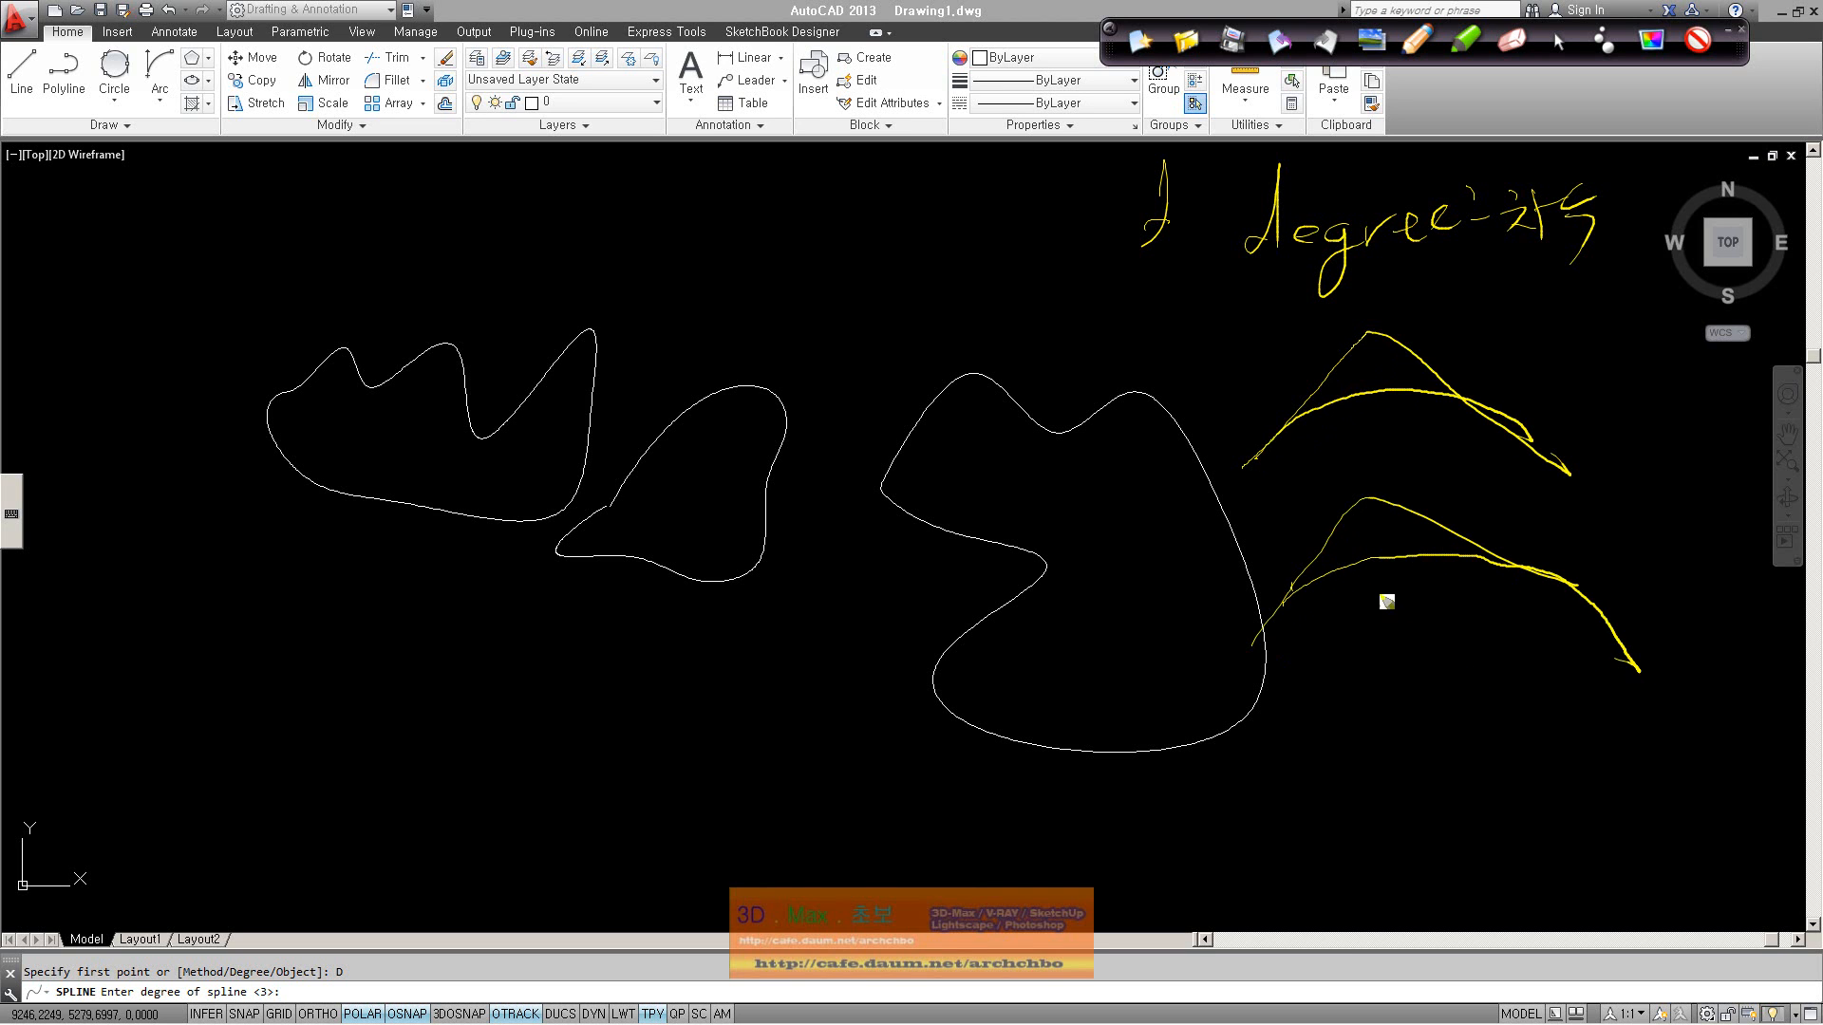
pyautogui.moveTo(1306, 591); pyautogui.dragTo(1255, 680)
pyautogui.moveTo(1311, 770)
pyautogui.mouseDown()
pyautogui.moveTo(1427, 697)
pyautogui.moveTo(1585, 771)
pyautogui.mouseUp()
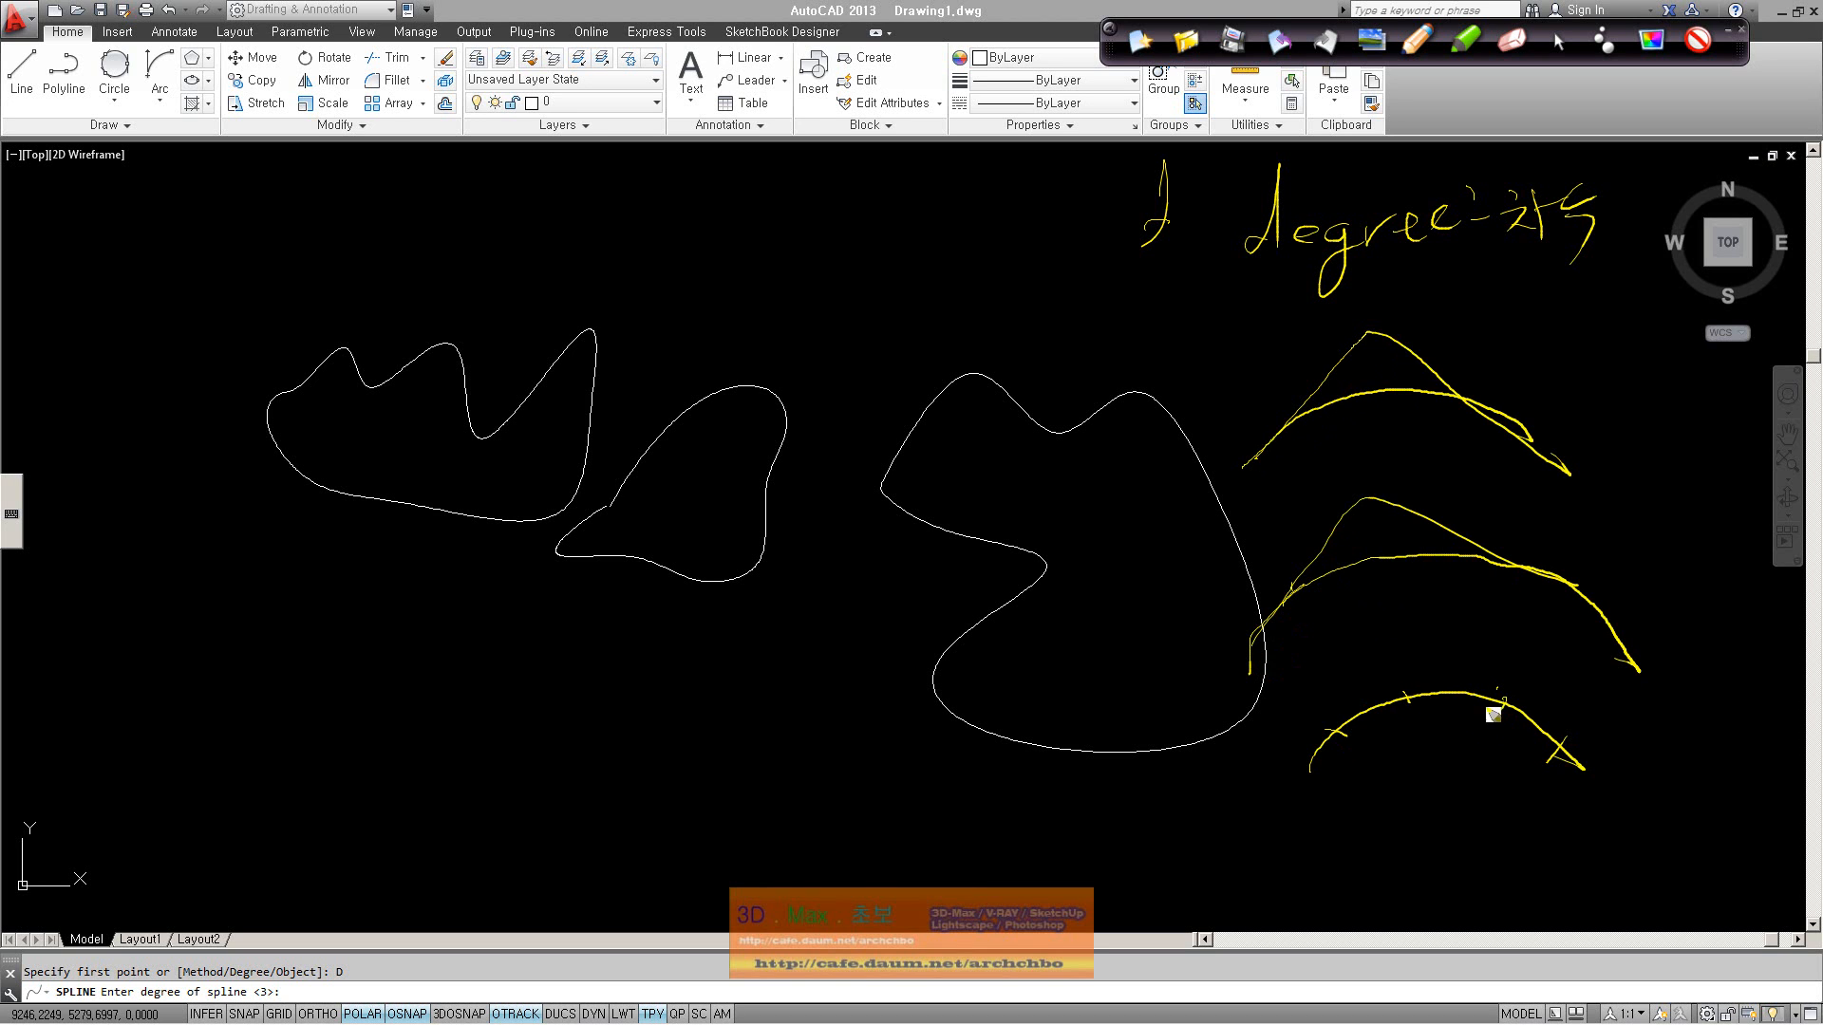
# Step: Handwrite Korean remarks under the lowest sketched curve
pyautogui.moveTo(1357, 812); pyautogui.dragTo(1382, 824)
pyautogui.moveTo(1255, 823); pyautogui.dragTo(1275, 848)
pyautogui.moveTo(1488, 796); pyautogui.dragTo(1561, 799)
pyautogui.moveTo(1539, 869); pyautogui.dragTo(1590, 884)
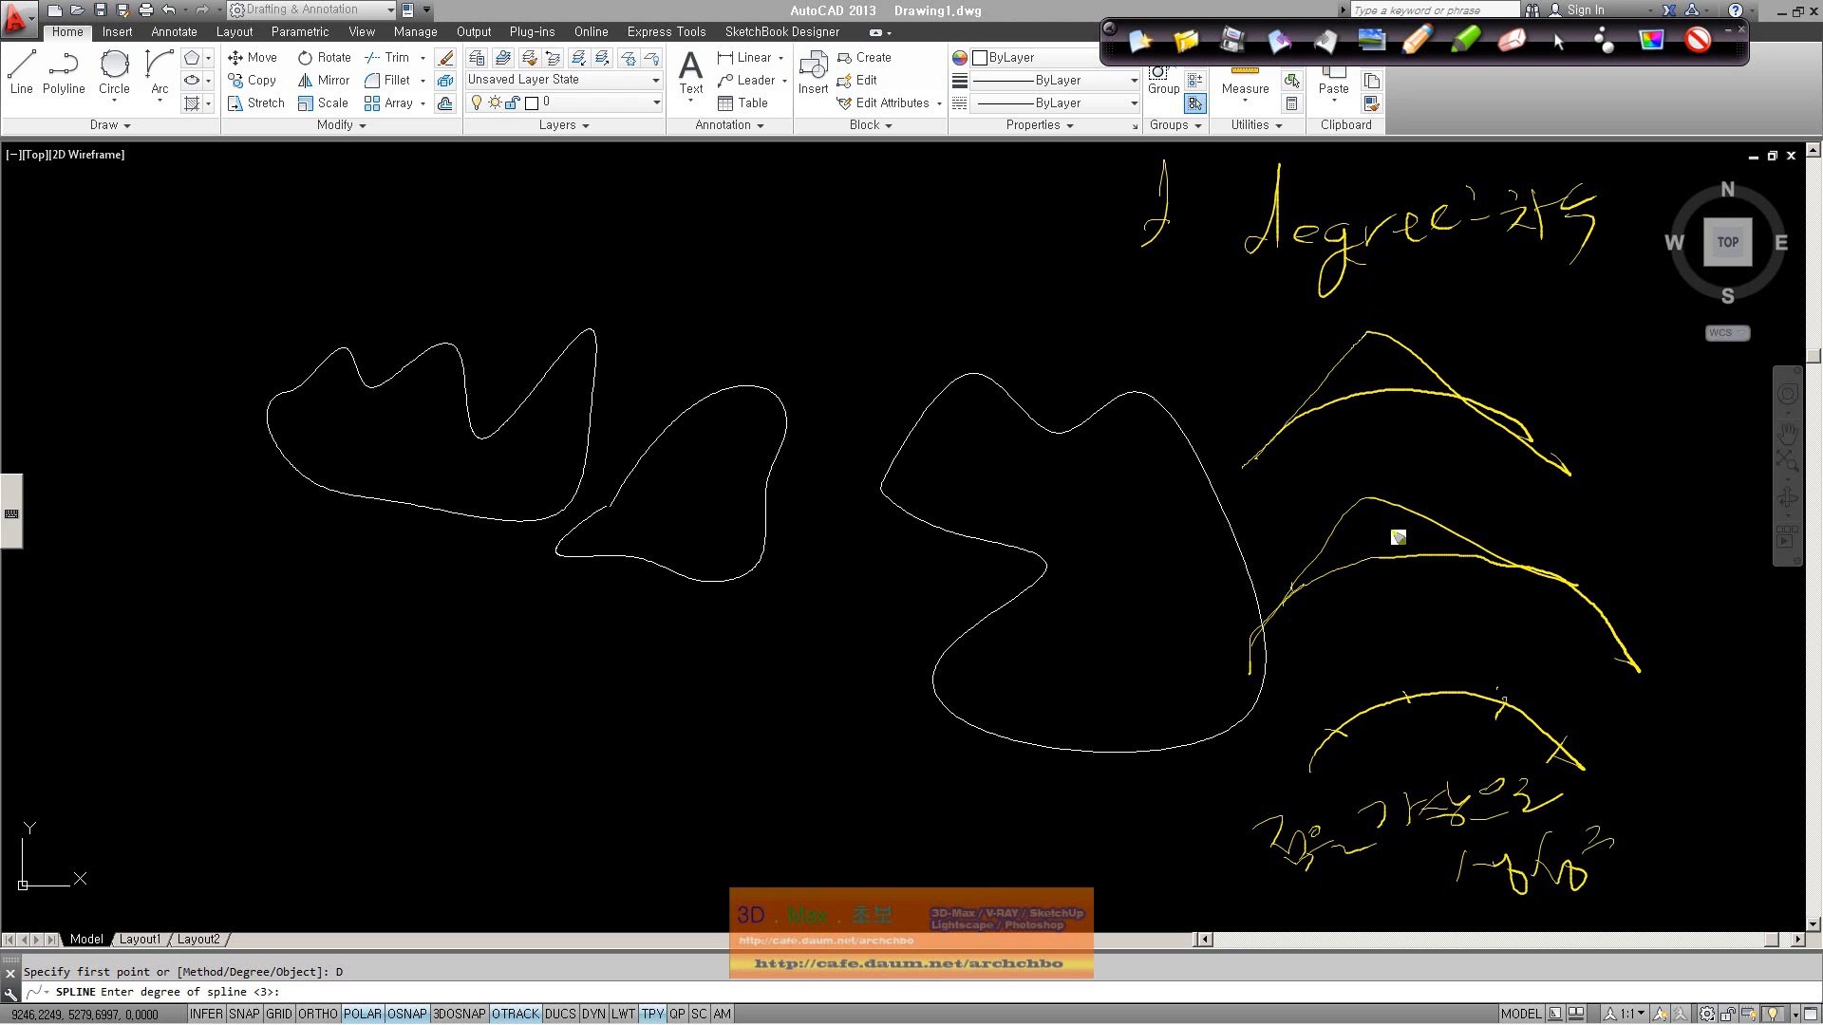
# Step: Circle the "degree" note, handwrite "Rhino3D" beside it and underline that name
pyautogui.moveTo(1101, 328)
pyautogui.mouseDown()
pyautogui.moveTo(1518, 175)
pyautogui.moveTo(1208, 322)
pyautogui.moveTo(916, 293)
pyautogui.mouseUp()
pyautogui.moveTo(750, 201)
pyautogui.mouseDown()
pyautogui.moveTo(806, 286)
pyautogui.moveTo(985, 249)
pyautogui.mouseUp()
pyautogui.moveTo(983, 192); pyautogui.dragTo(1008, 249)
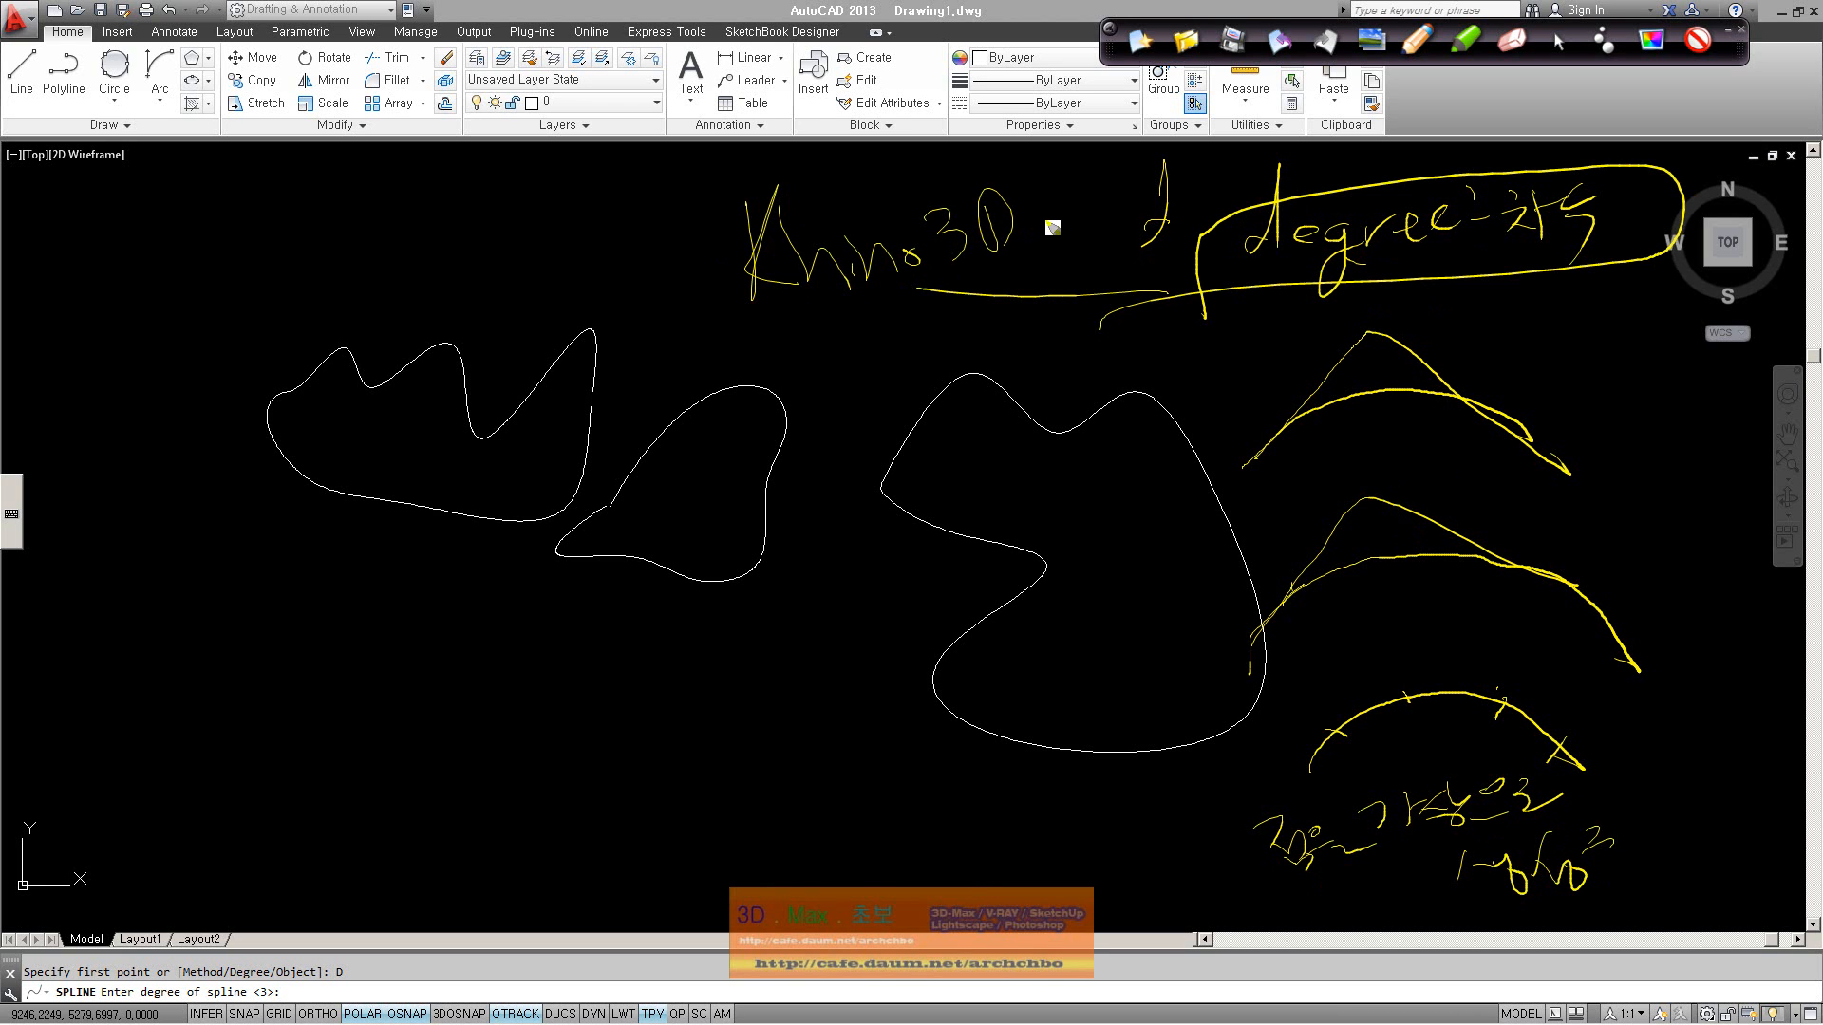
pyautogui.moveTo(740, 349); pyautogui.dragTo(1112, 226)
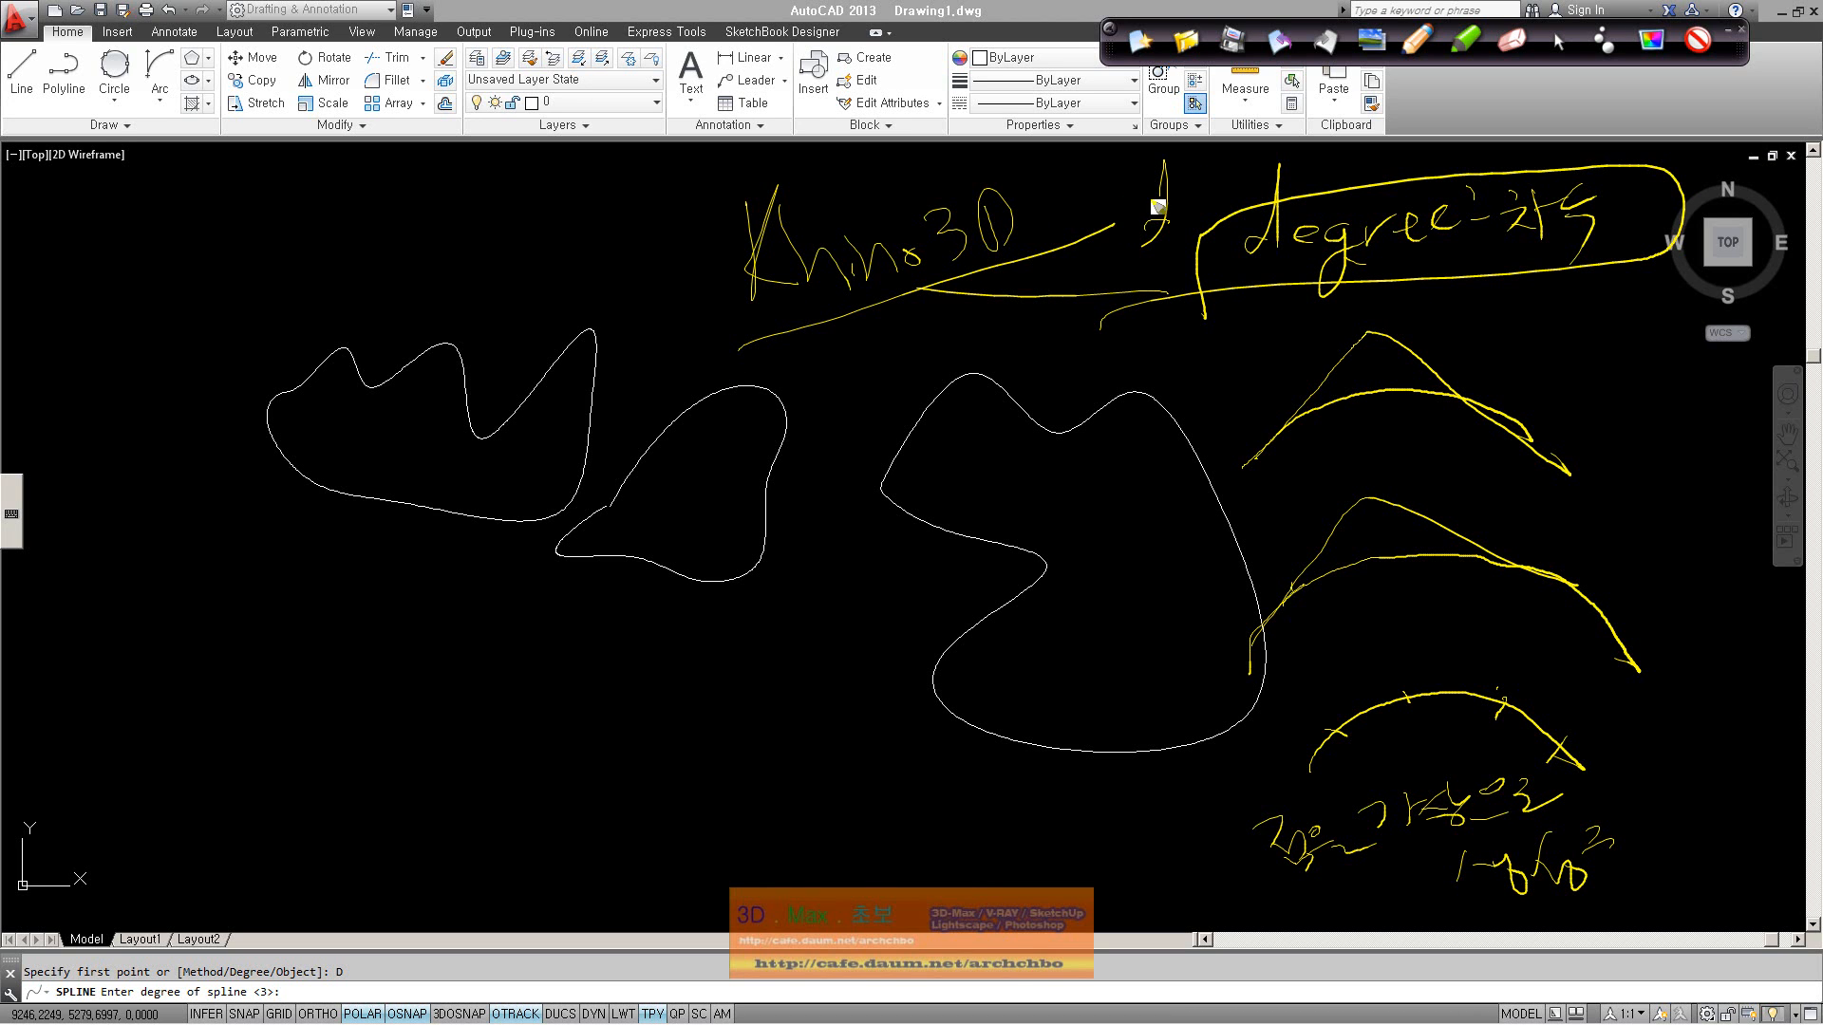
# Step: Clear all pen annotations, leave annotation mode and accept a spline degree of 3
pyautogui.click(1159, 48)
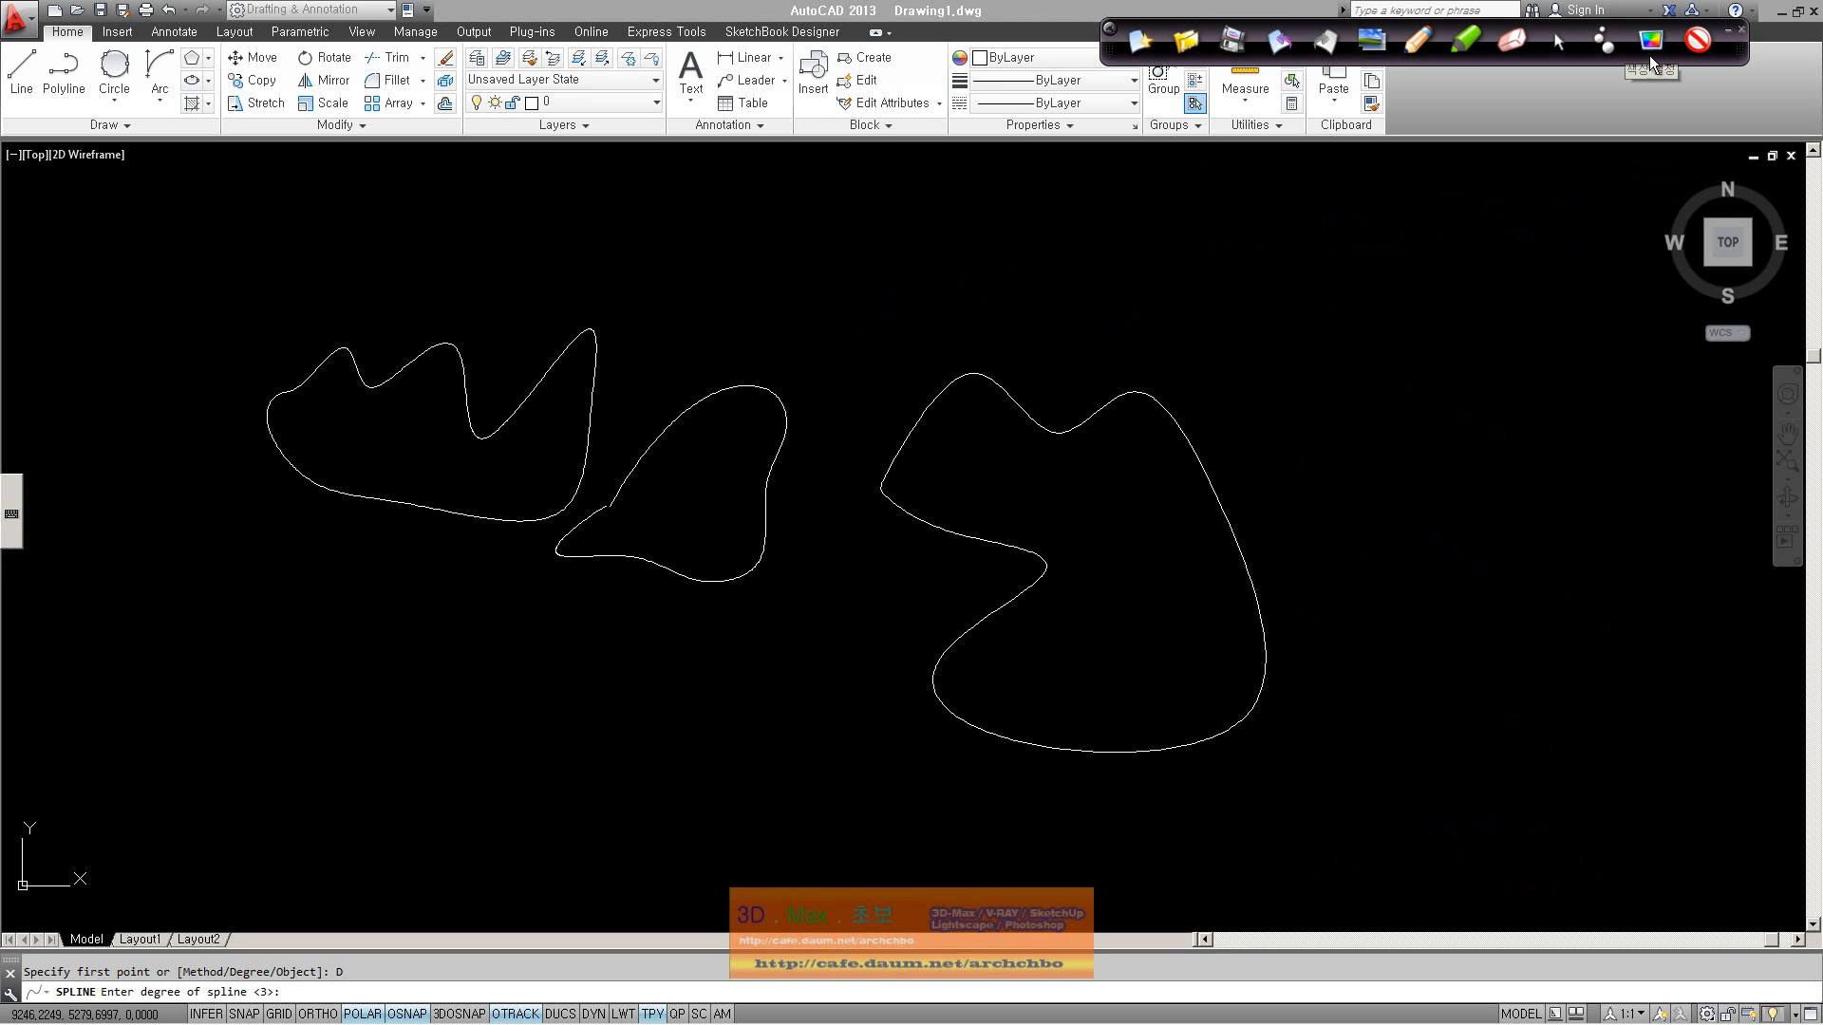
pyautogui.click(1563, 49)
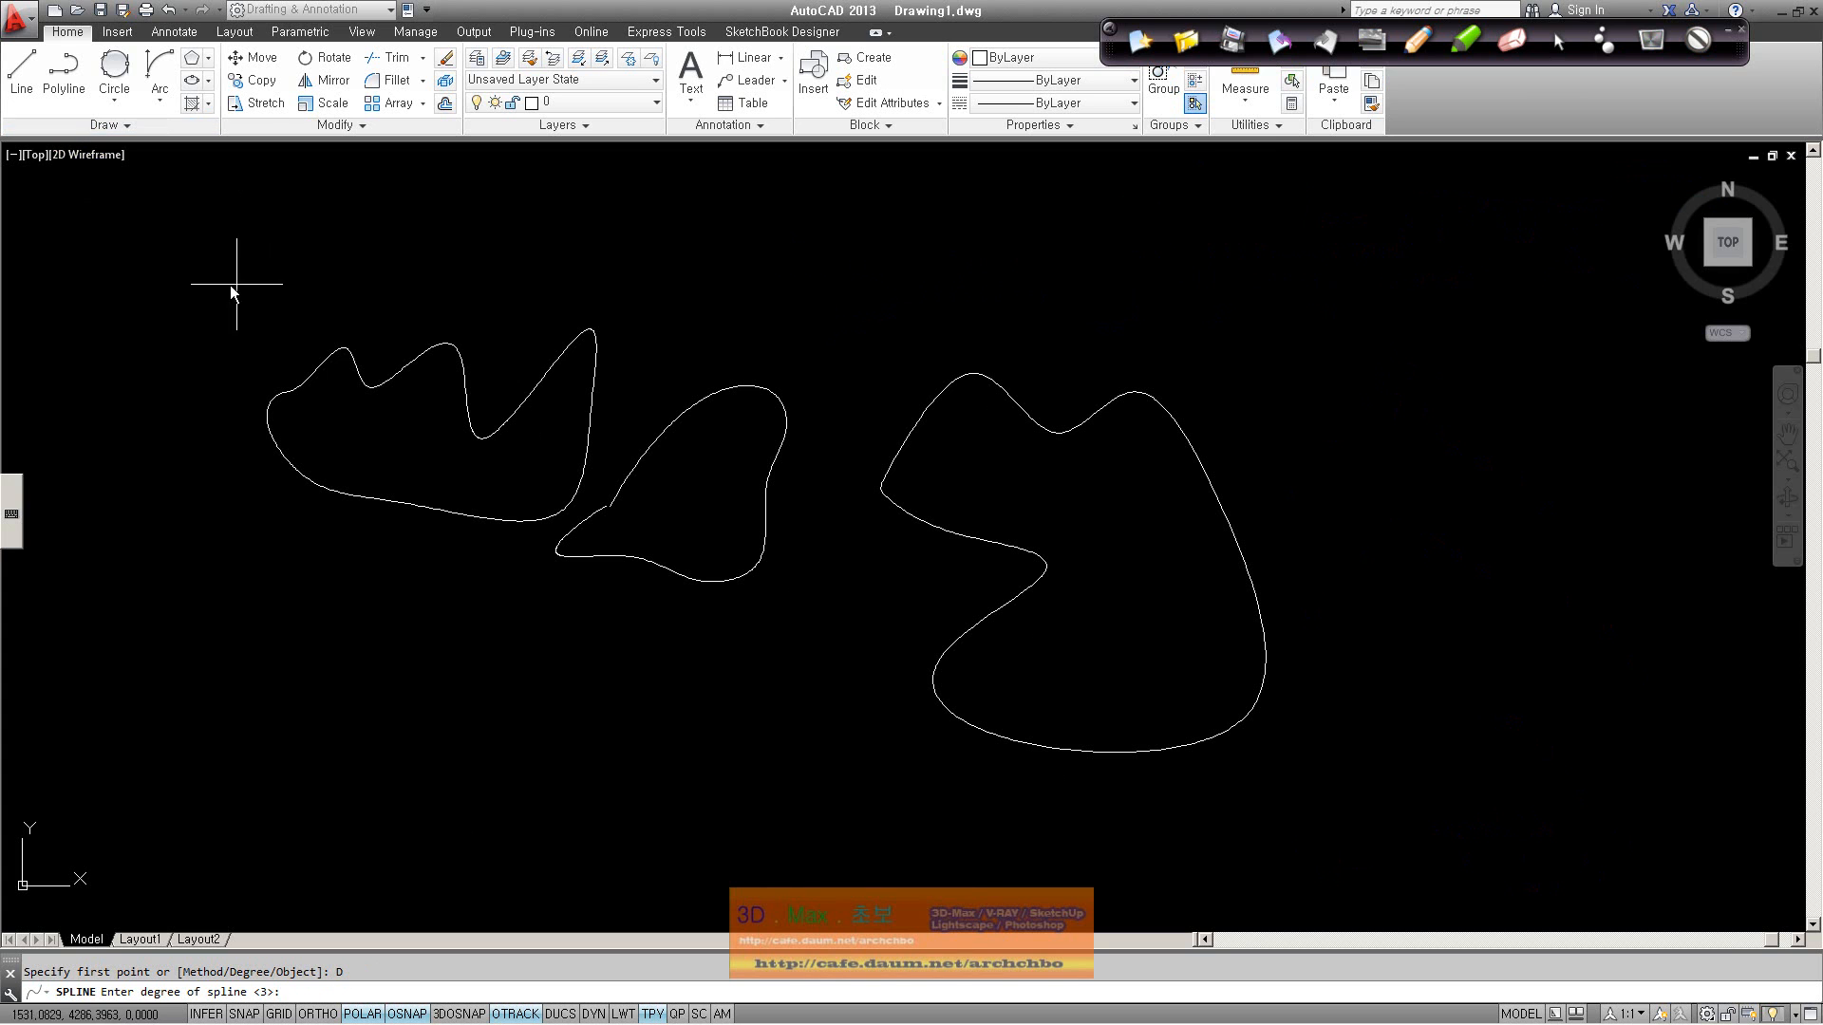
pyautogui.press('Return')
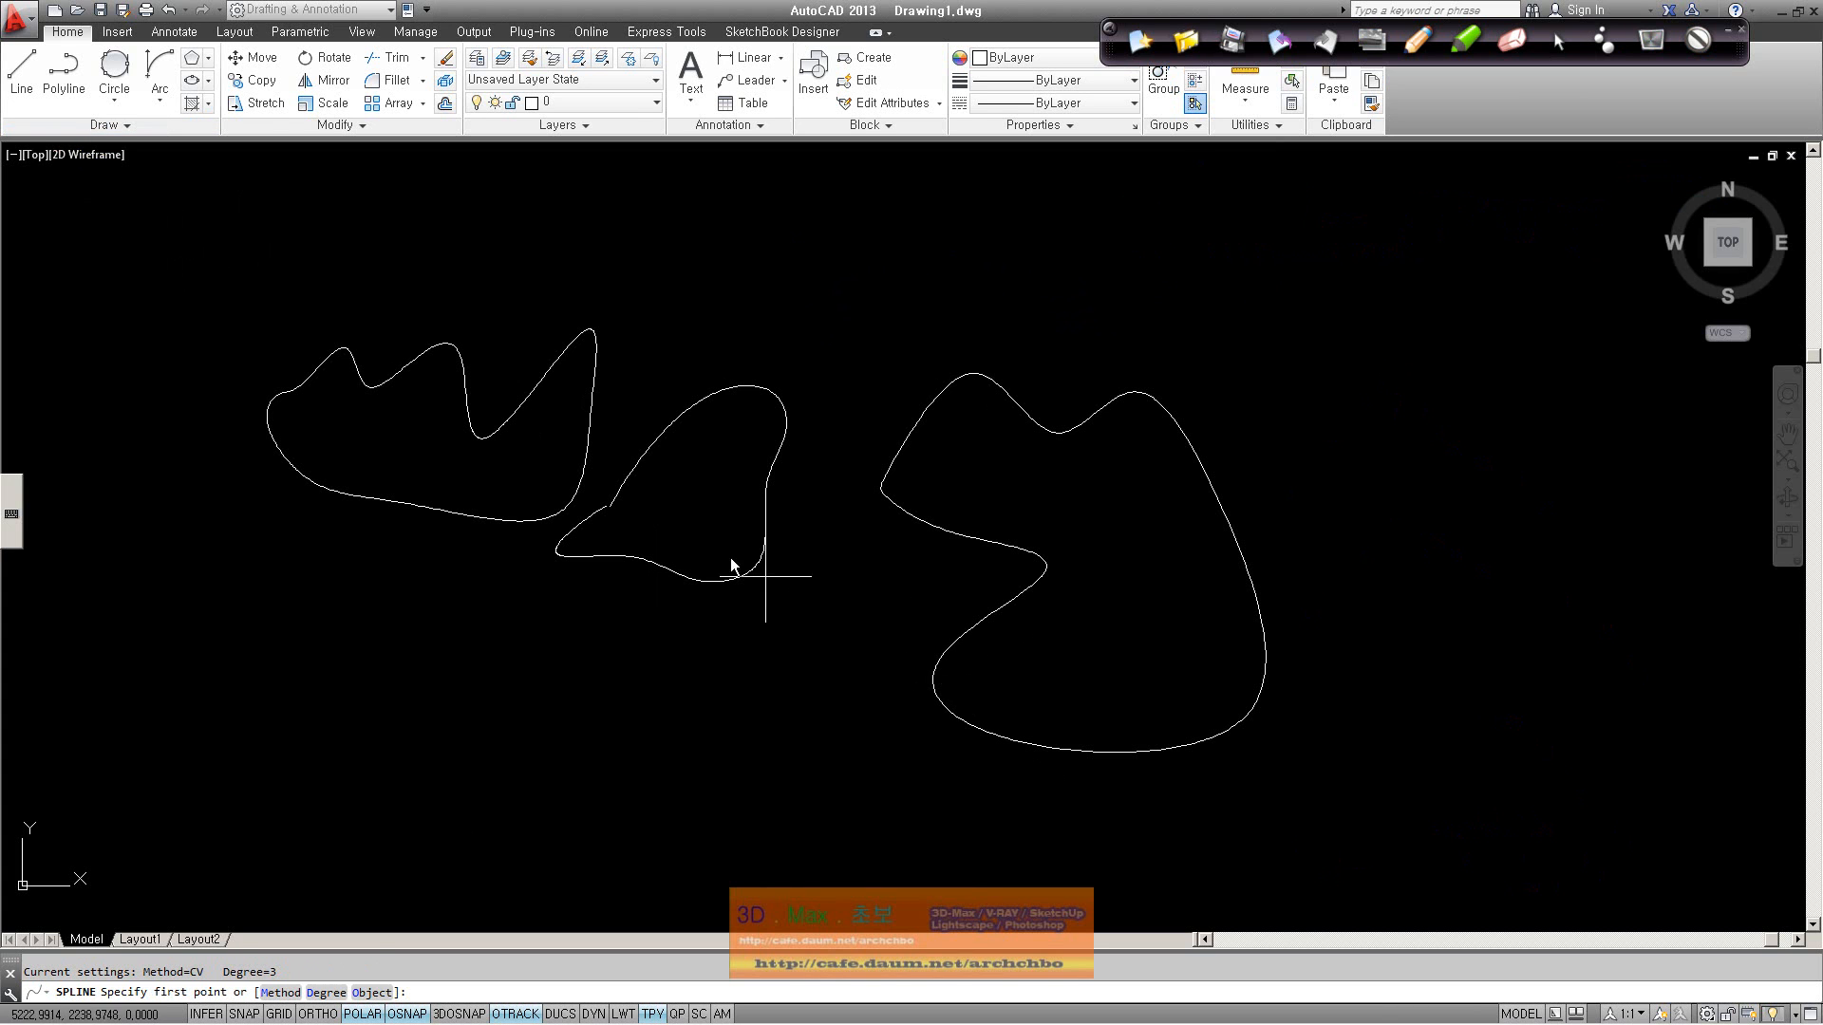
# Step: Cancel the active Spline command and erase the three closed splines
pyautogui.press('Escape')
pyautogui.click(165, 259)
pyautogui.click(1375, 880)
pyautogui.click(1401, 835)
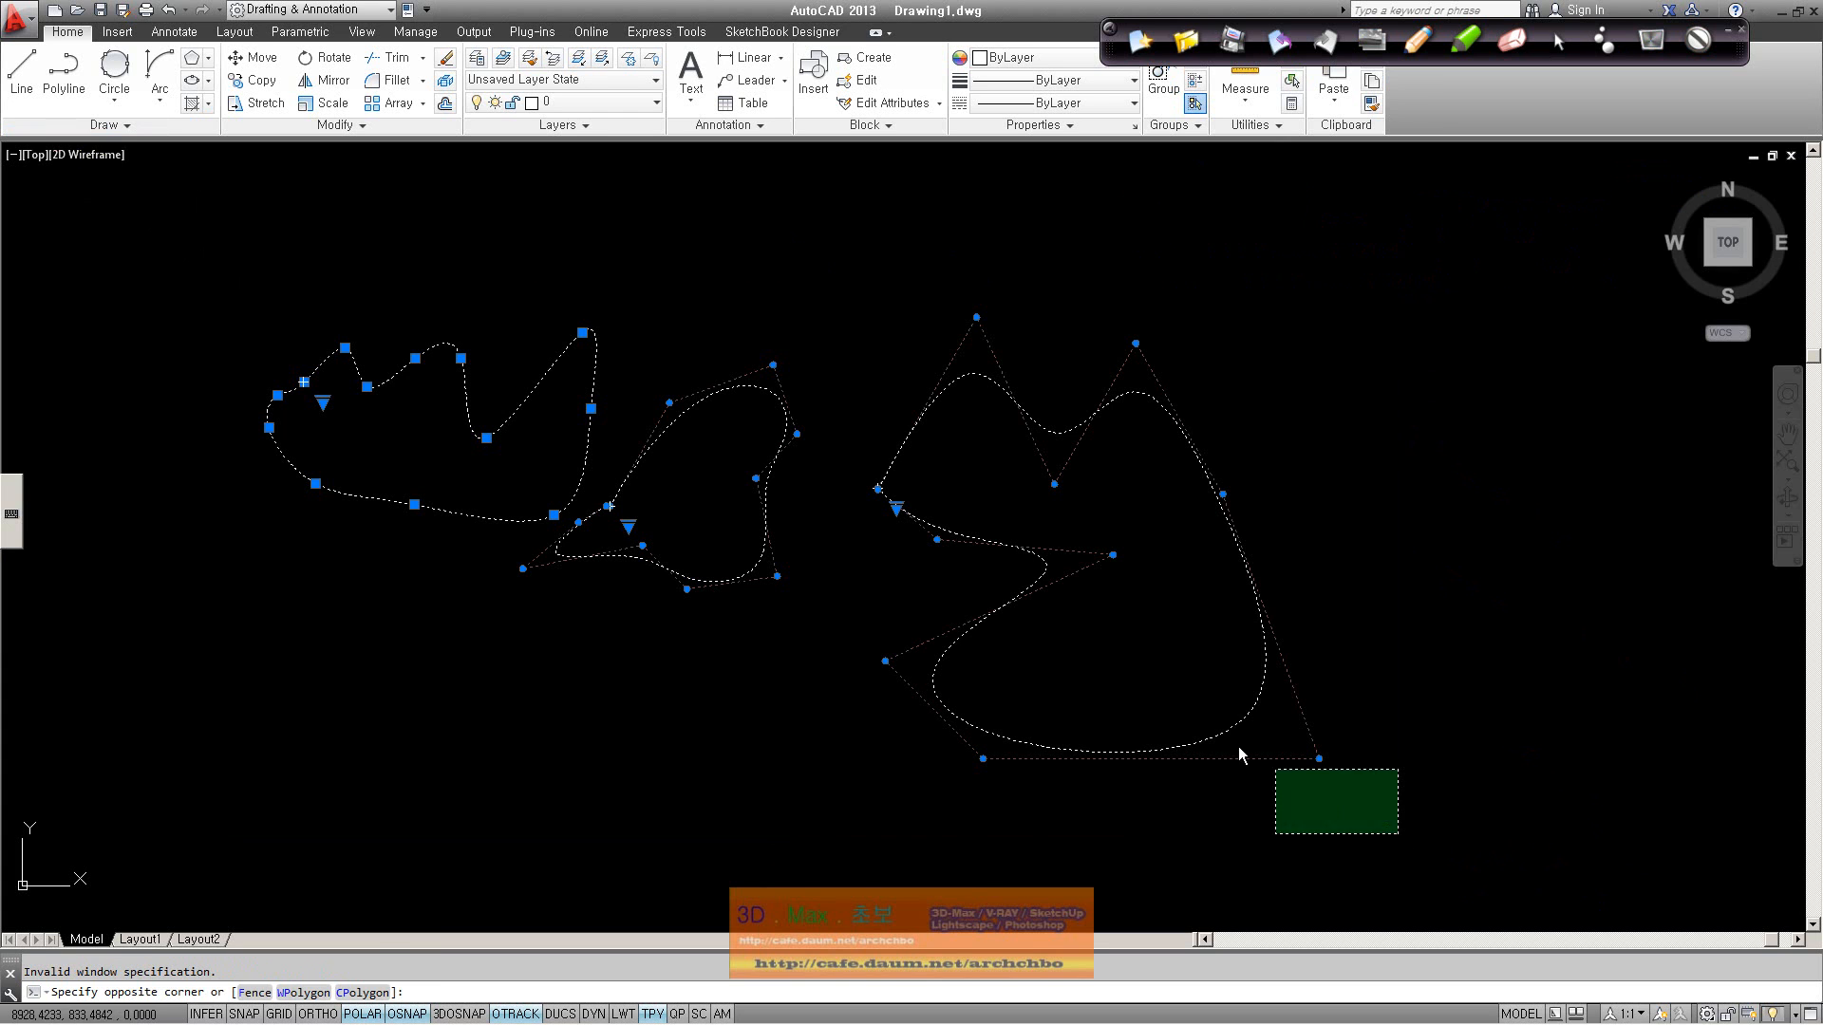
pyautogui.click(1047, 800)
pyautogui.press('Delete')
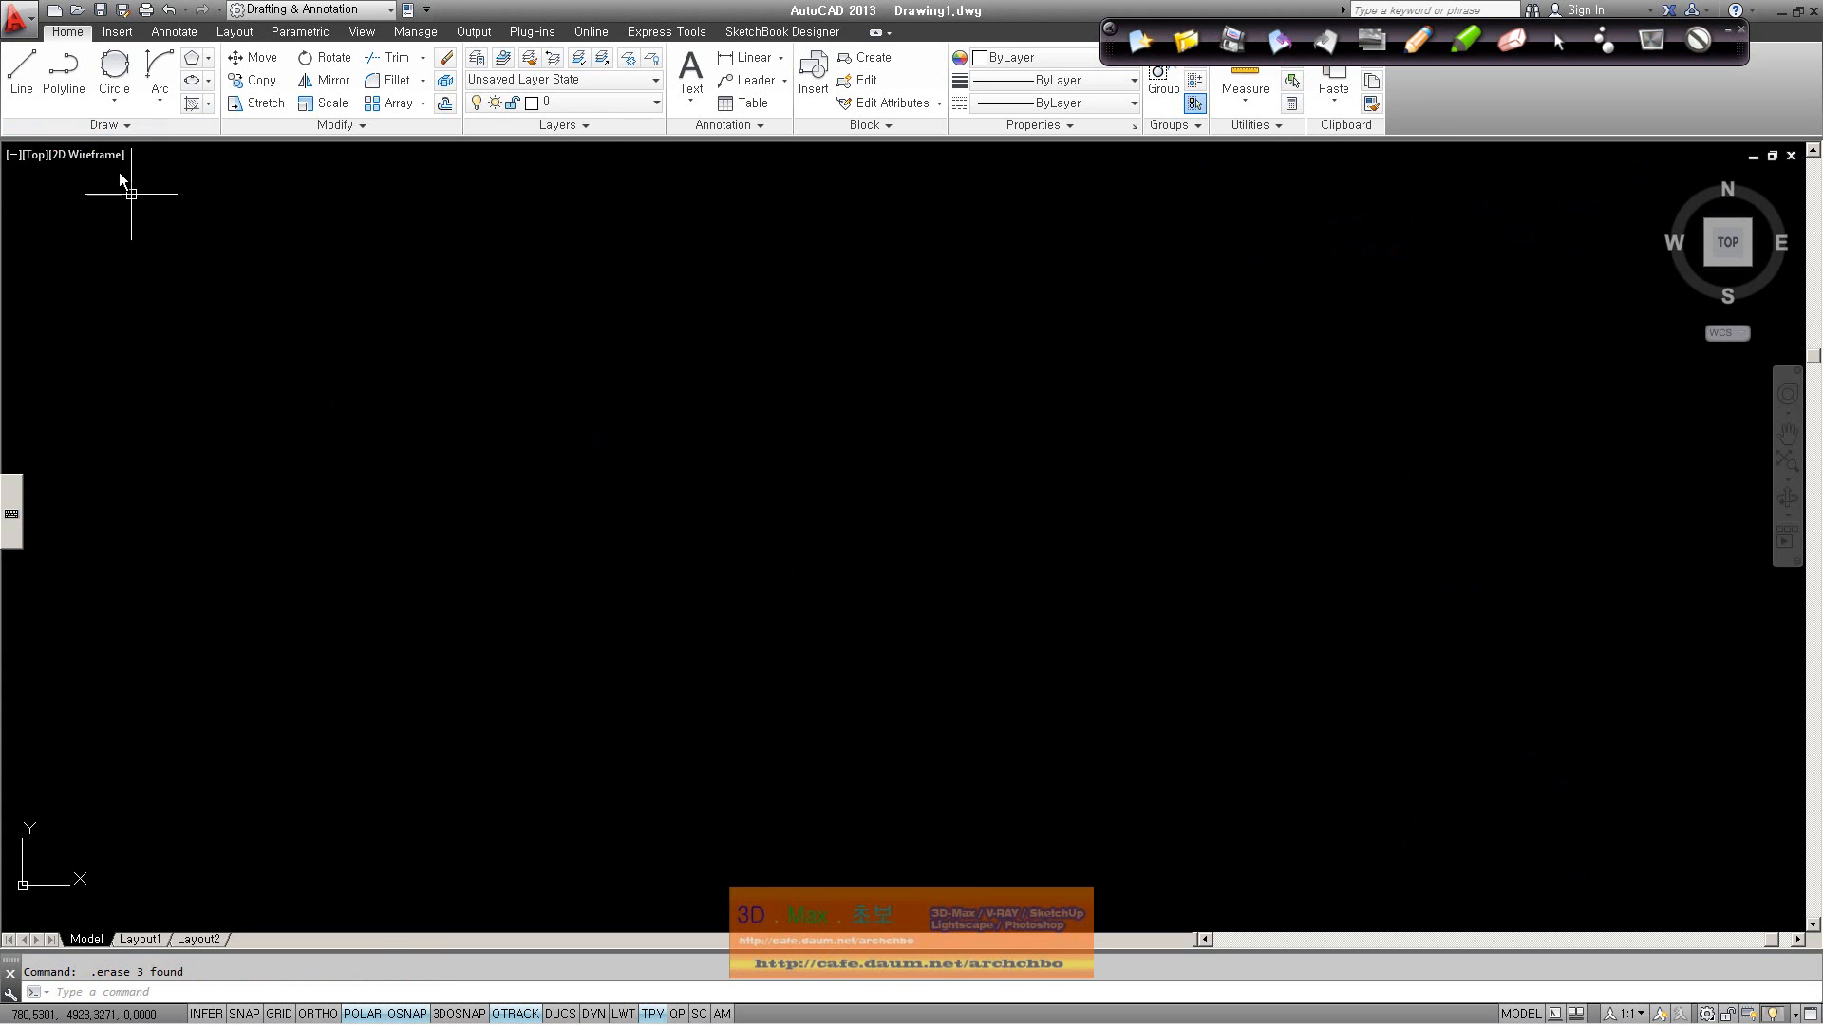
# Step: Draw a horizontal line 1000 units long in the empty drawing
pyautogui.click(127, 129)
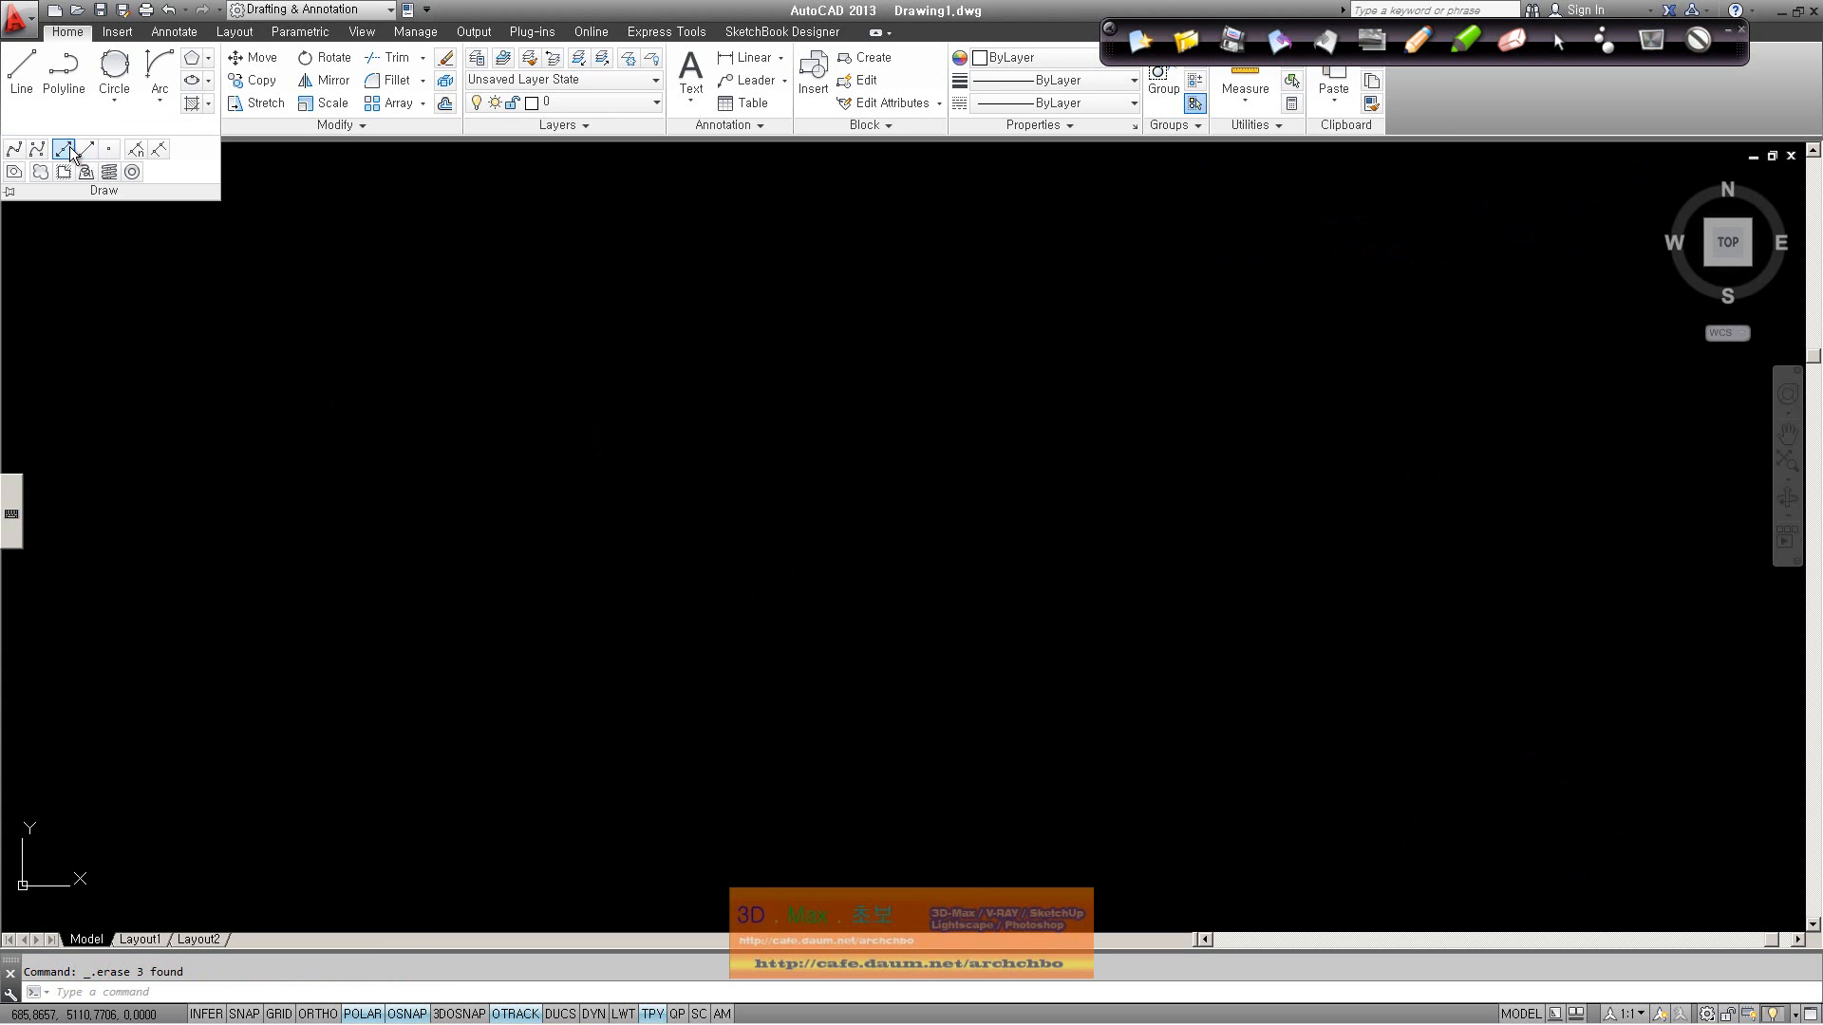
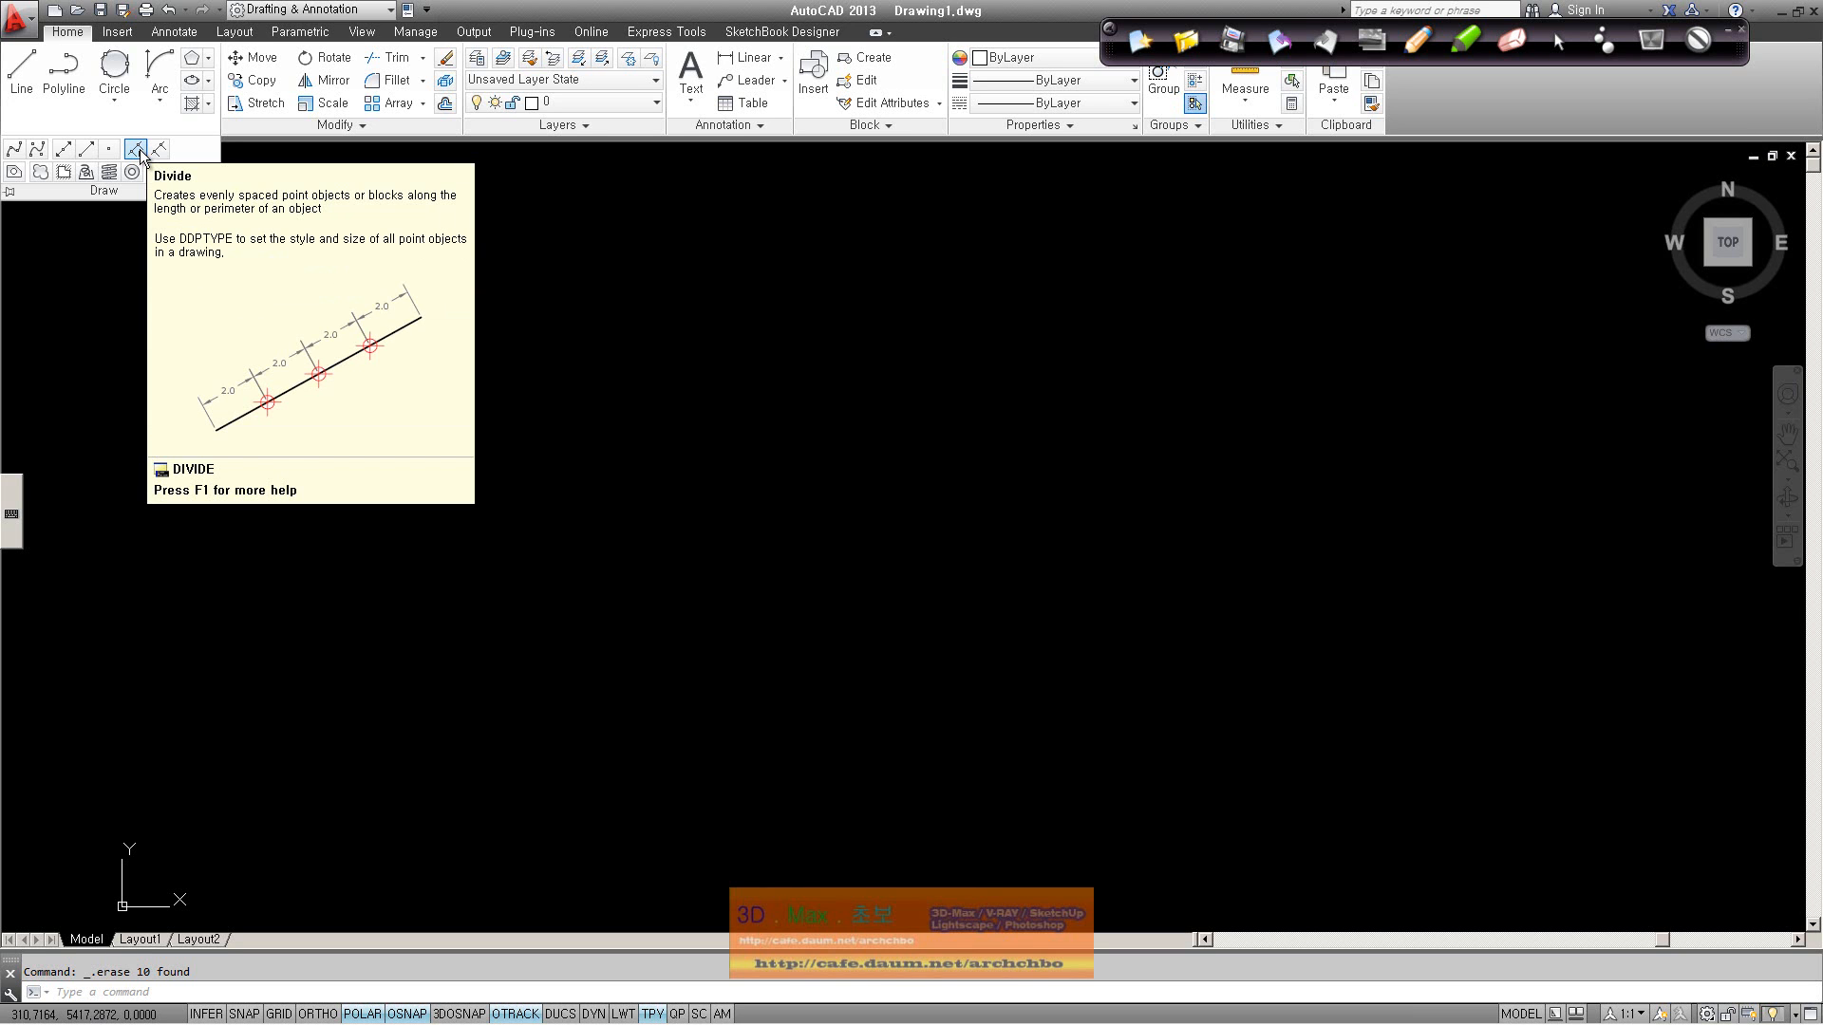
pyautogui.click(21, 68)
pyautogui.click(261, 337)
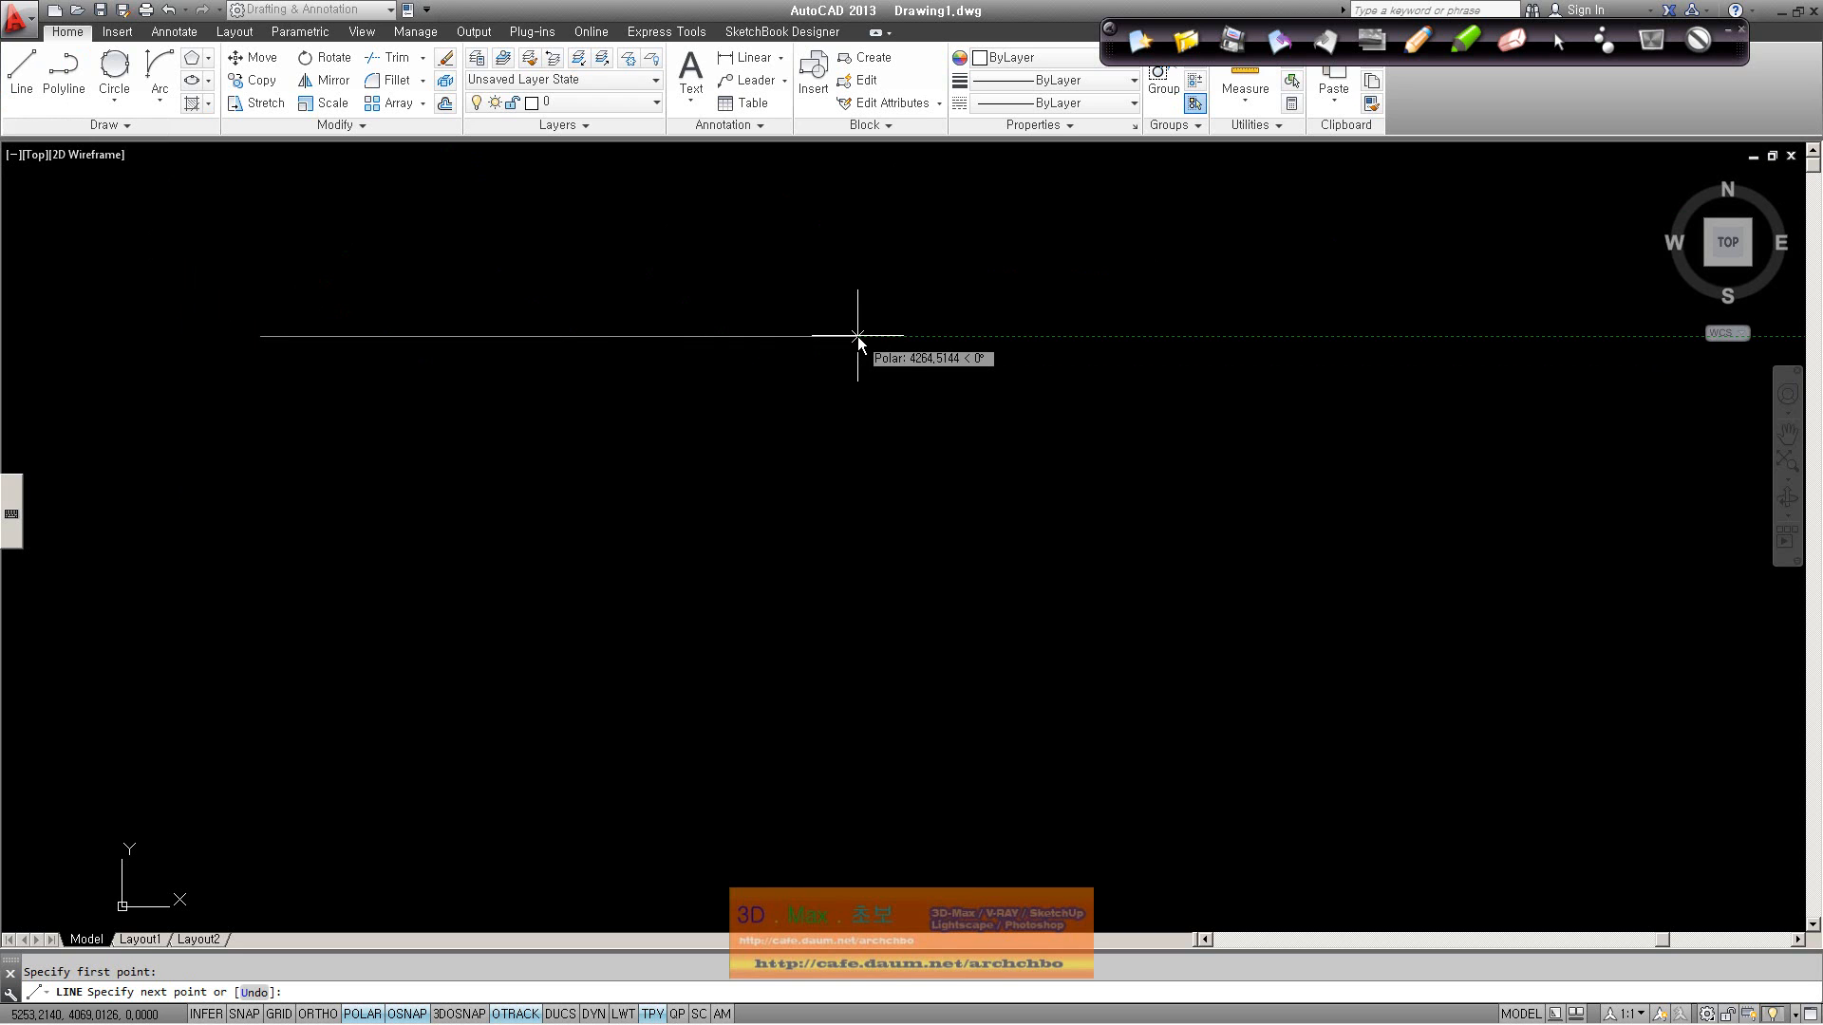
pyautogui.write('1003')
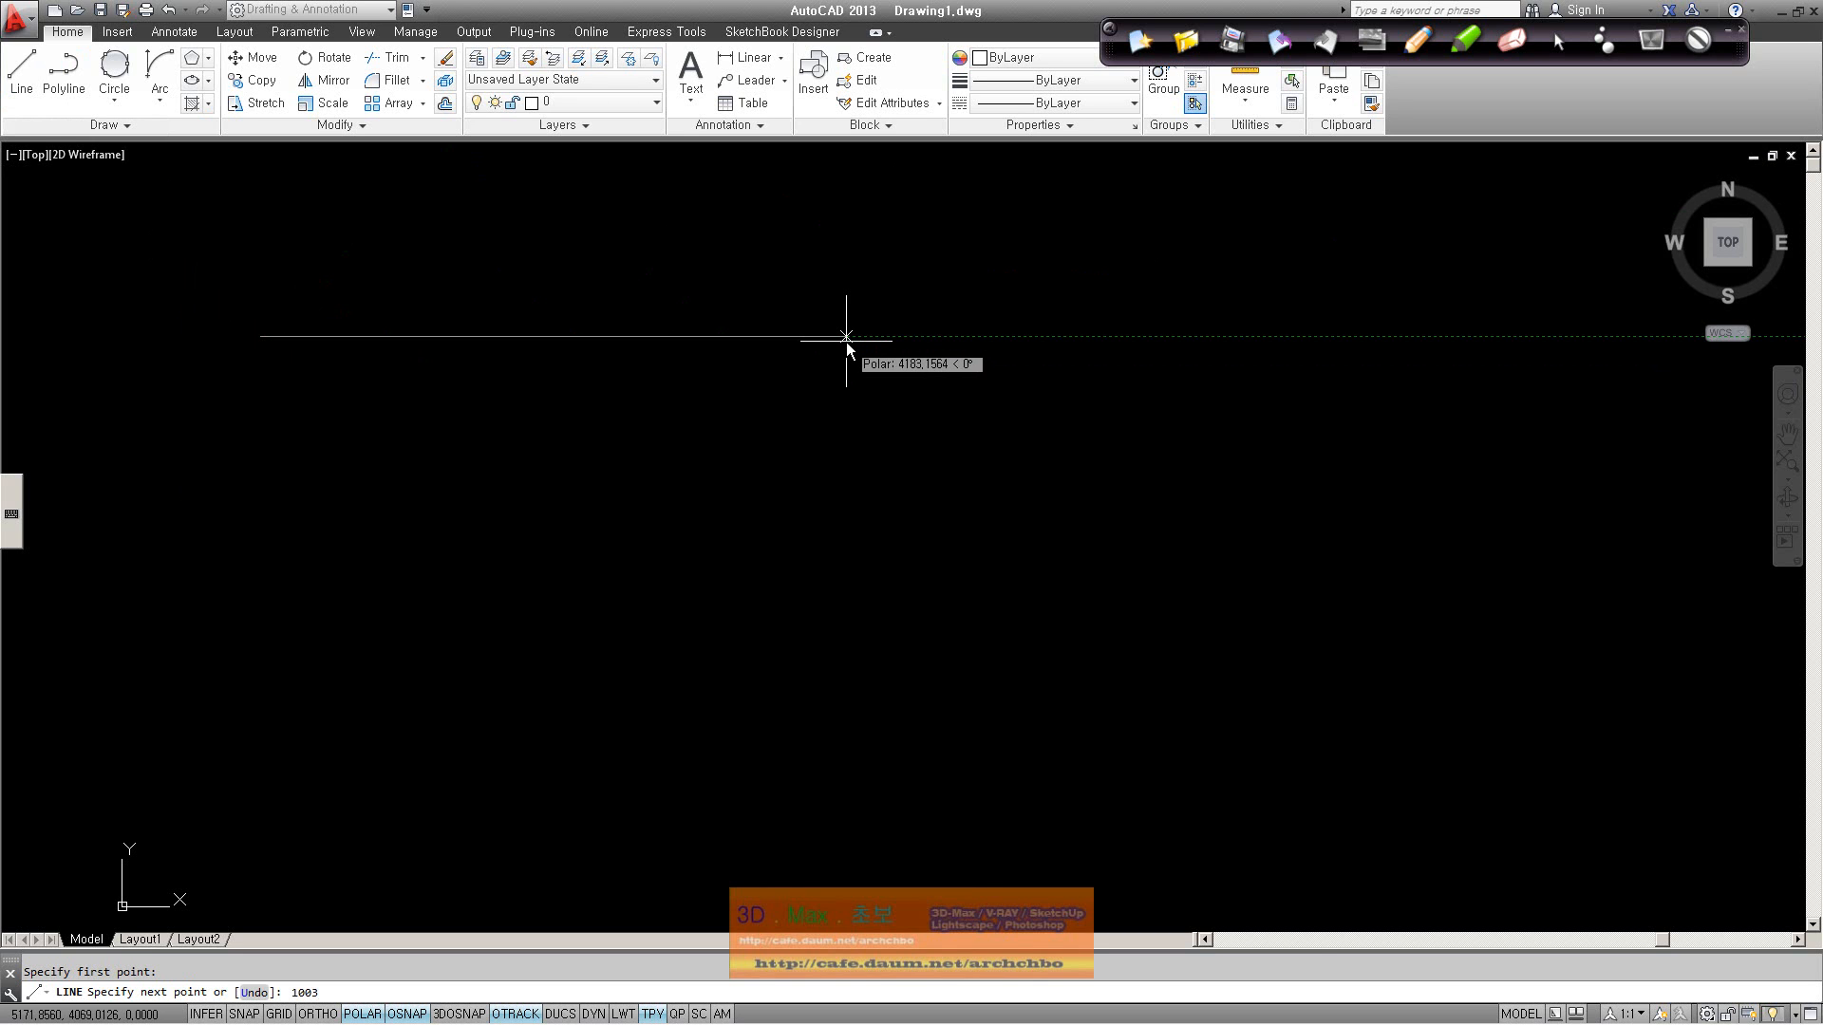
pyautogui.press('BackSpace')
pyautogui.write('0')
pyautogui.press('Return')
pyautogui.rightClick(778, 418)
pyautogui.click(798, 430)
pyautogui.moveTo(266, 289); pyautogui.dragTo(482, 401, button='middle')
pyautogui.scroll(6, 503, 385)
pyautogui.moveTo(722, 617)
pyautogui.mouseDown(button='middle')
pyautogui.moveTo(665, 499)
pyautogui.moveTo(611, 467)
pyautogui.mouseUp(button='middle')
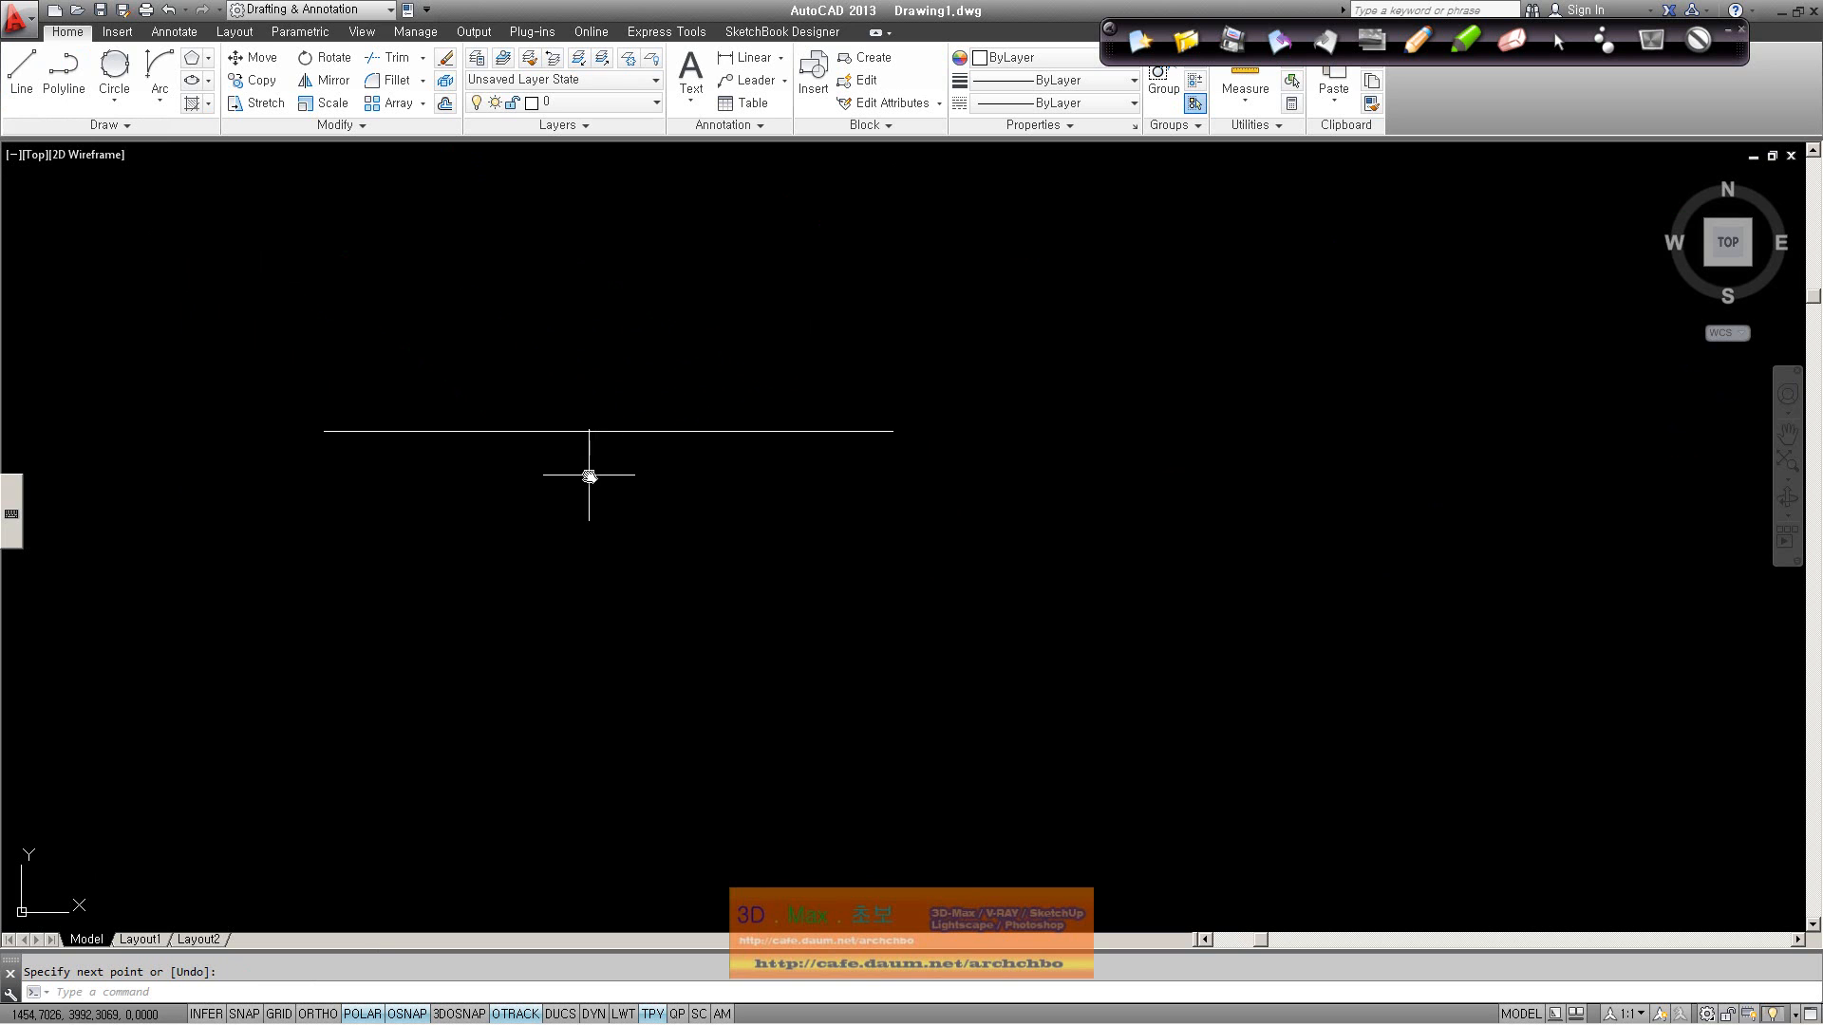
# Step: Use Divide to split the horizontal line into 5 equal segments with point objects
pyautogui.click(127, 125)
pyautogui.click(136, 149)
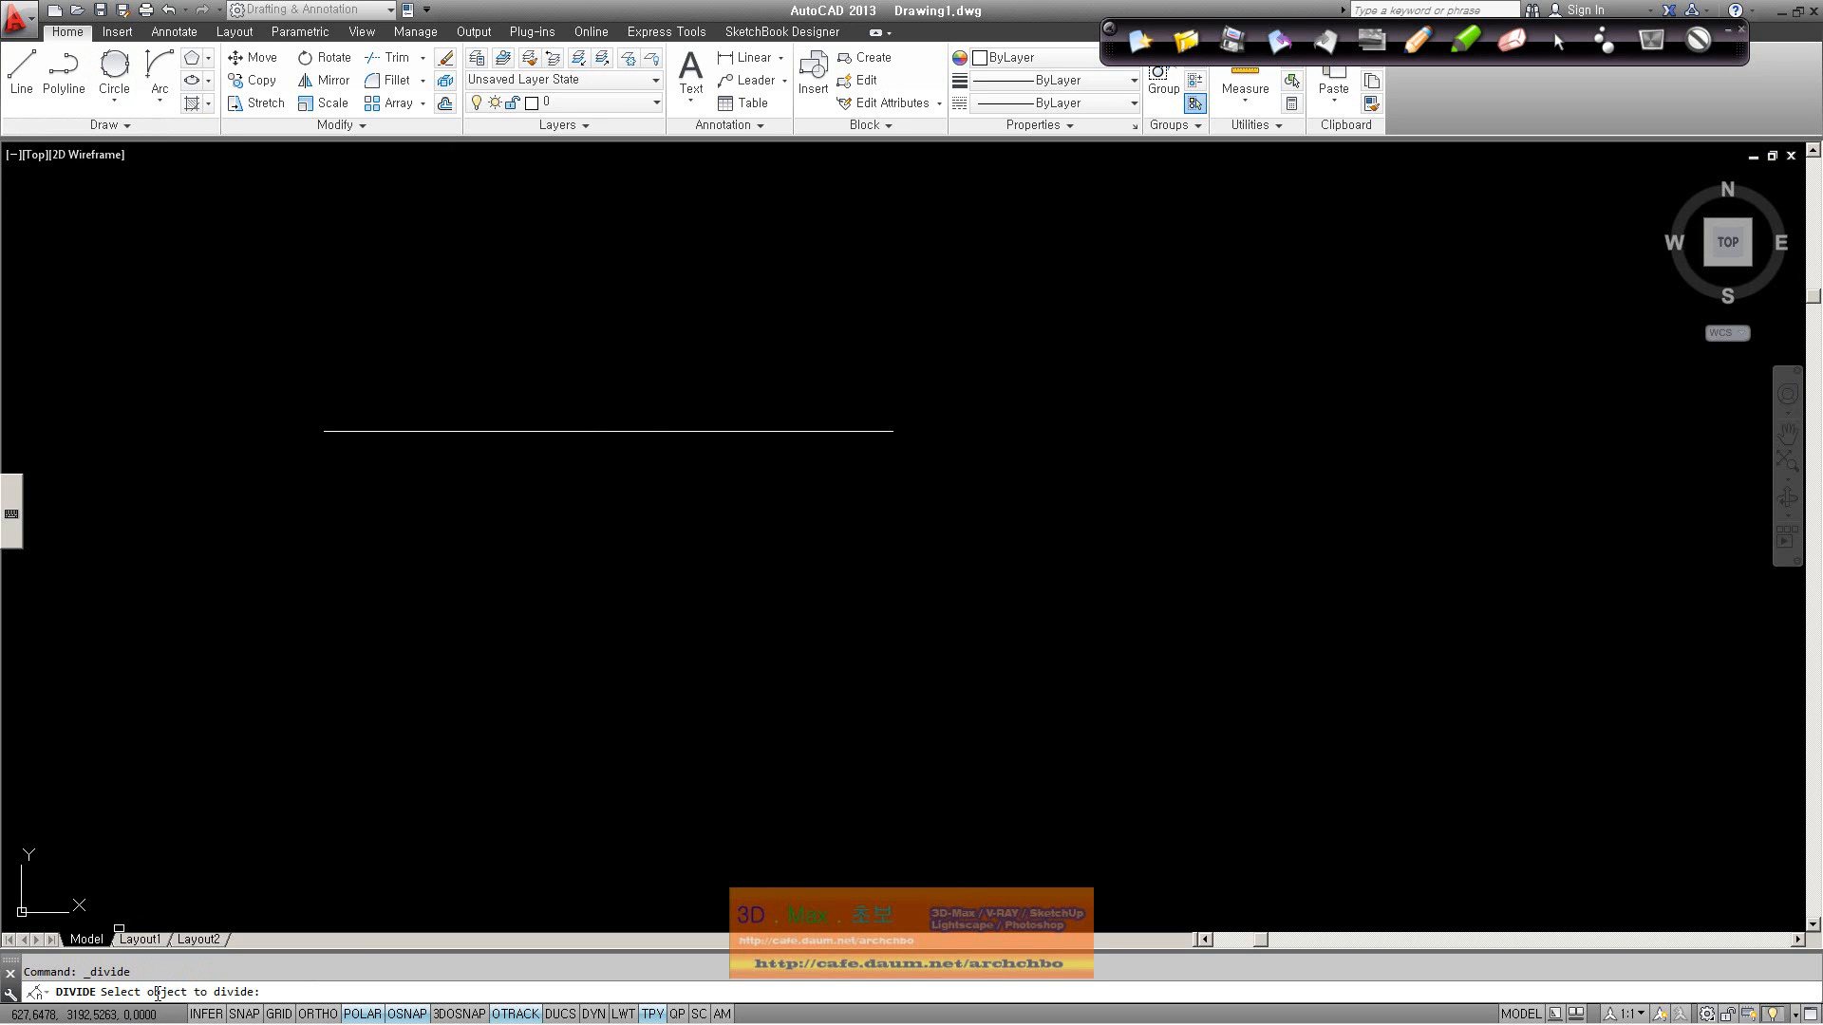
pyautogui.click(651, 433)
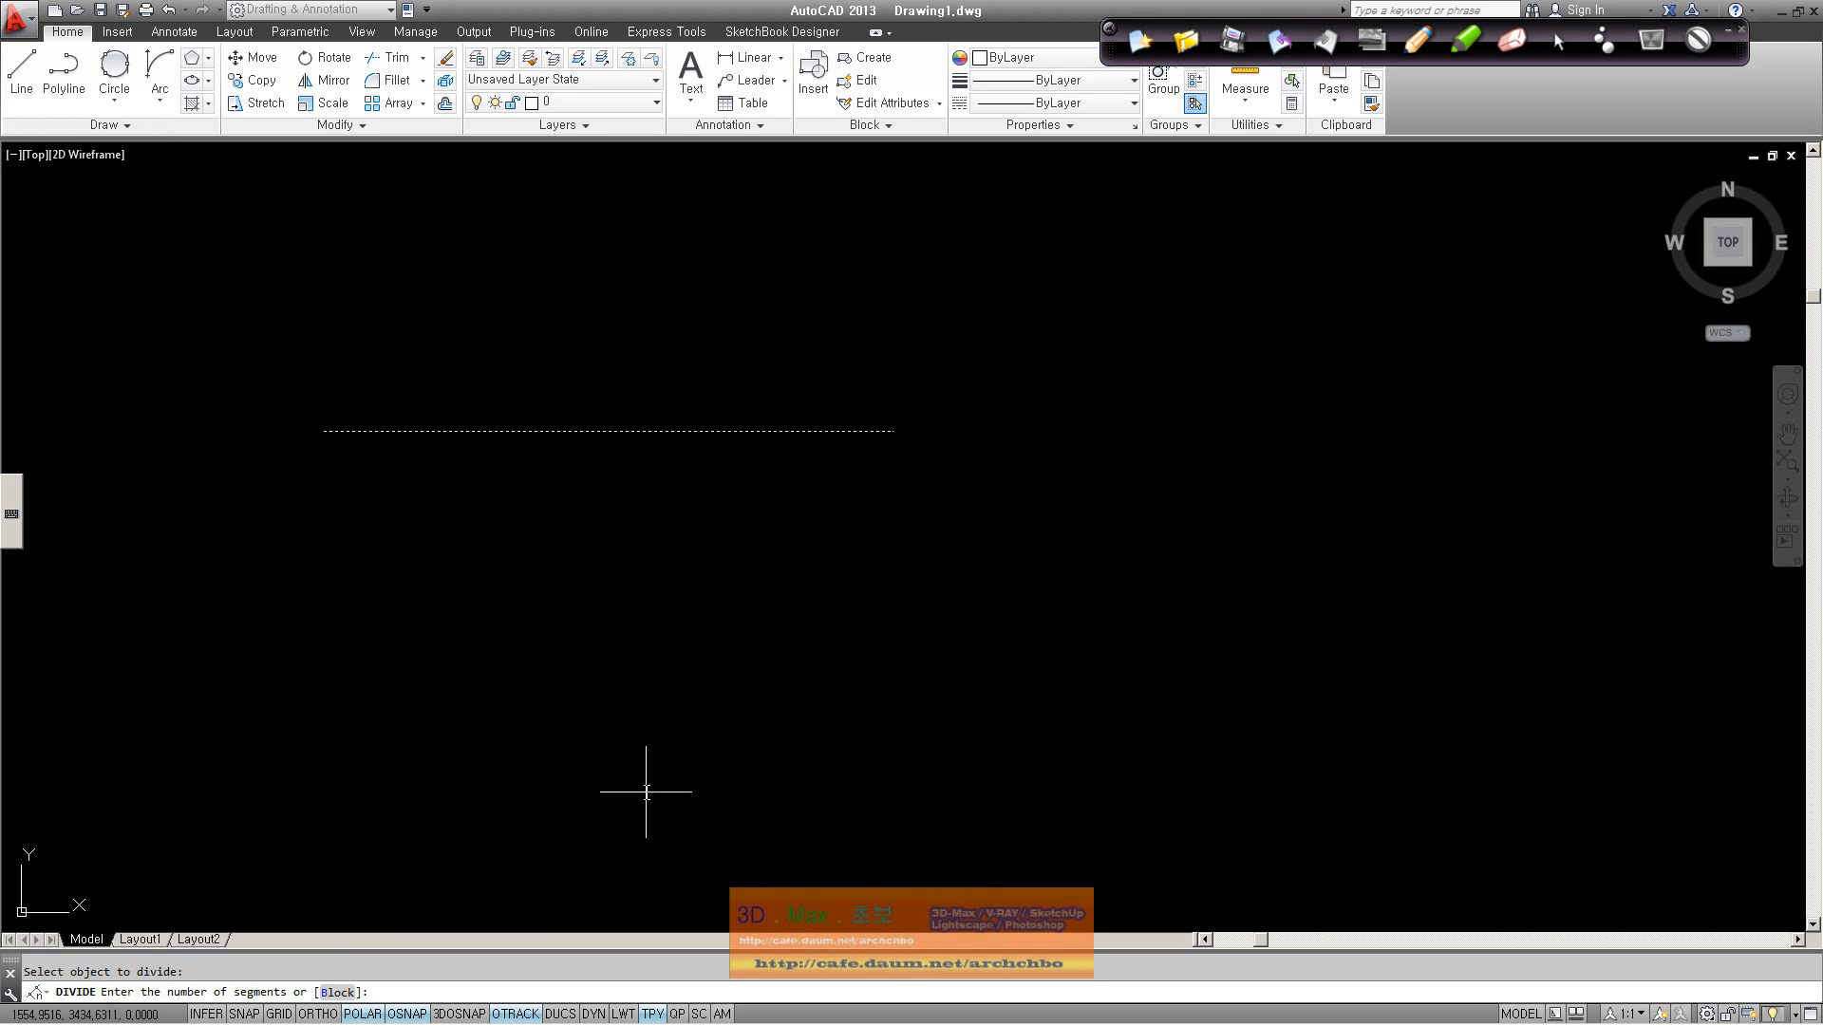
pyautogui.press('Return')
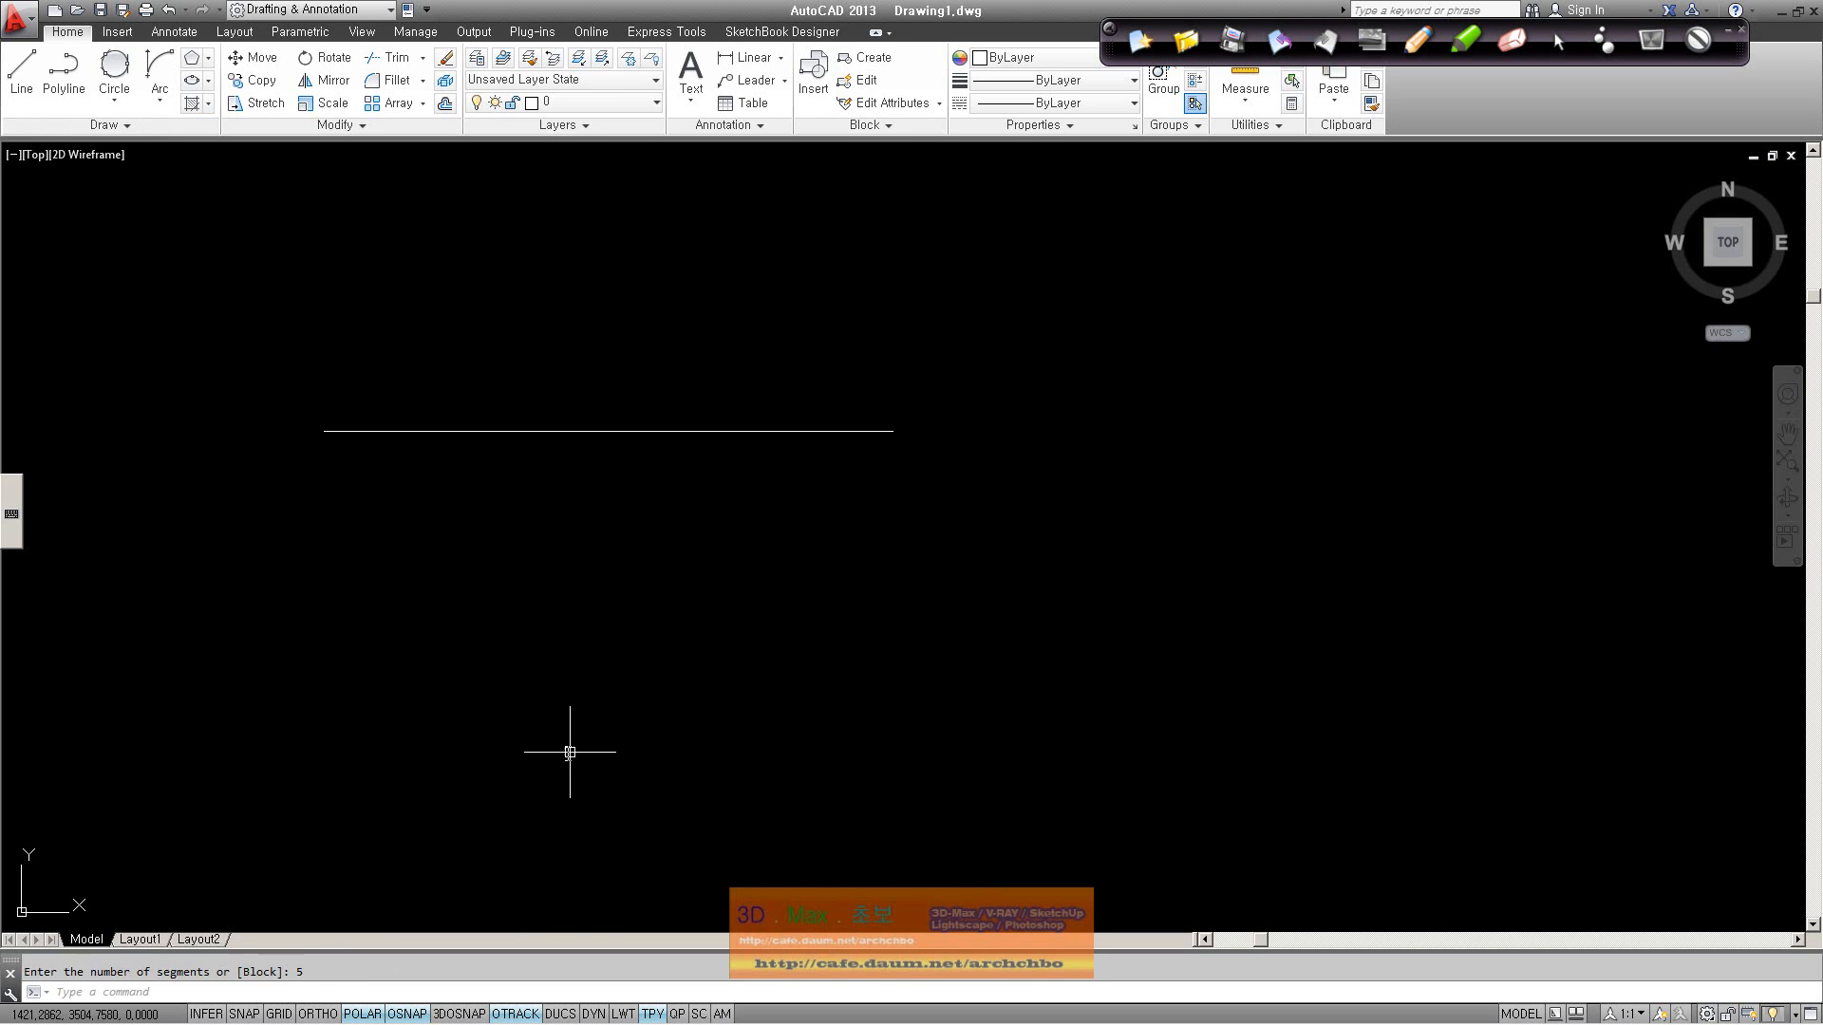
# Step: Erase the divided line but keep its division points, and select those points briefly to inspect them
pyautogui.click(680, 432)
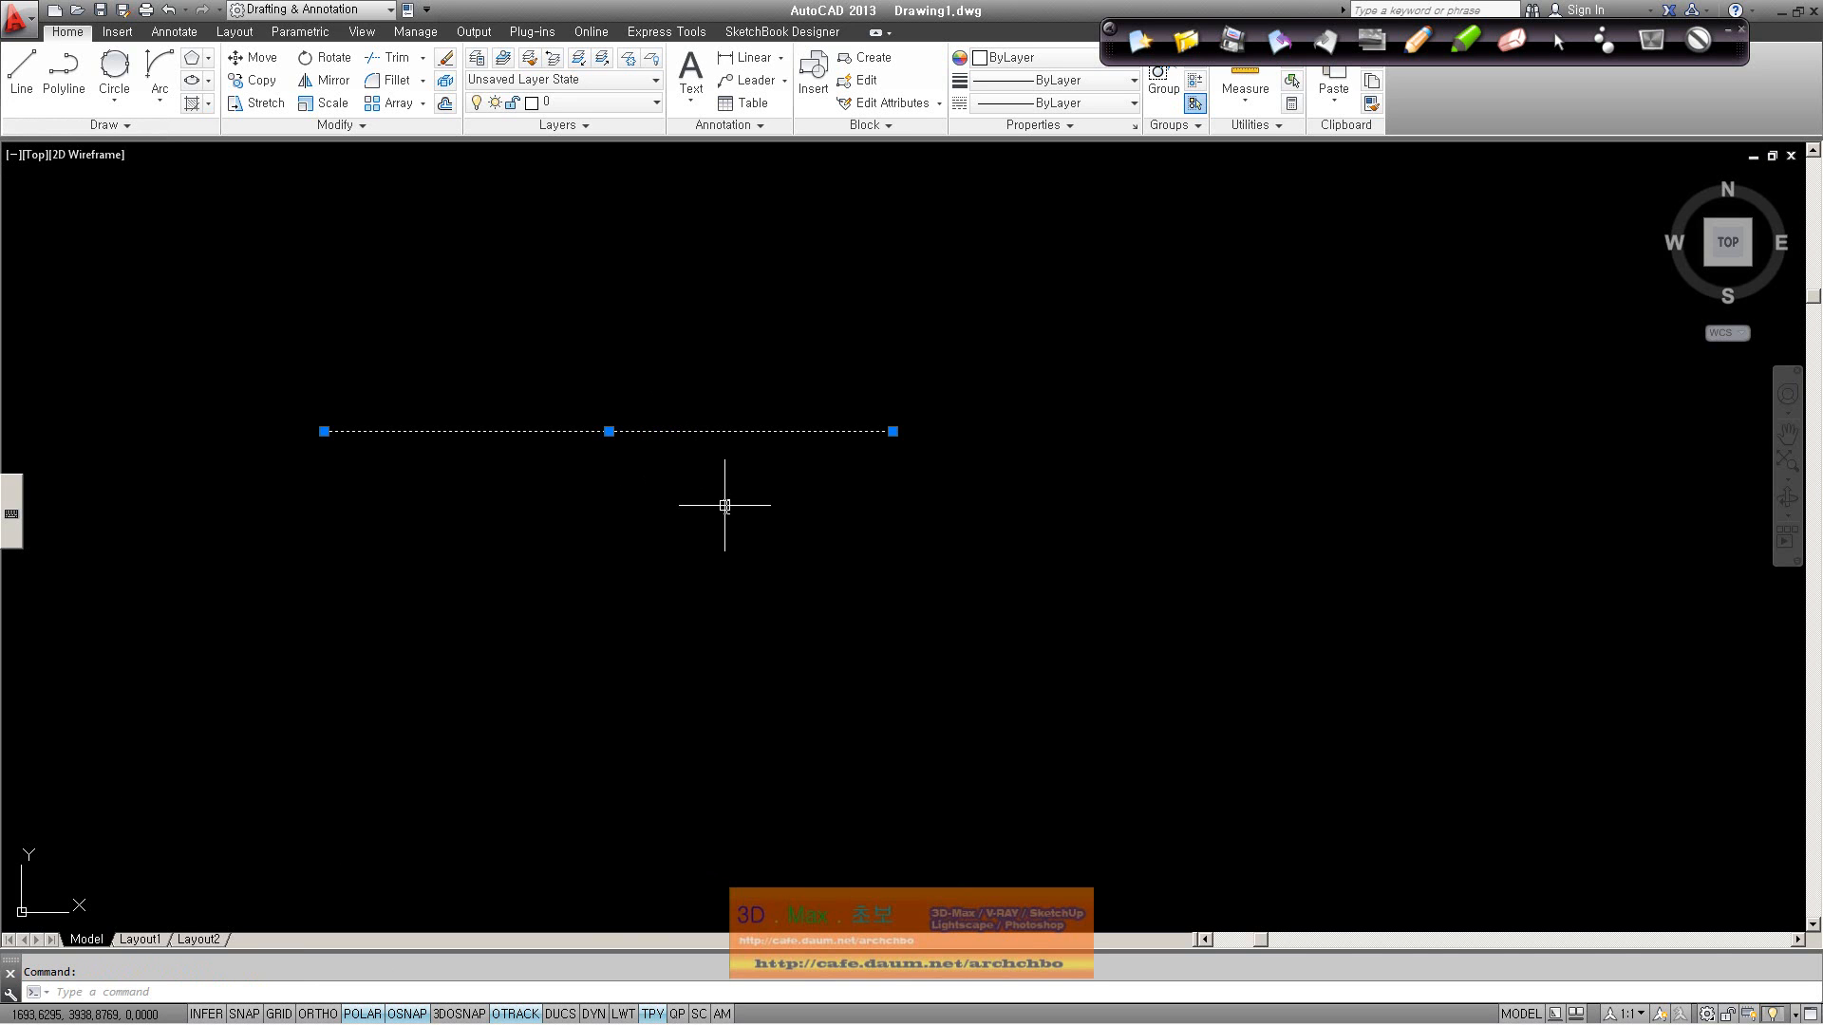
pyautogui.press('Delete')
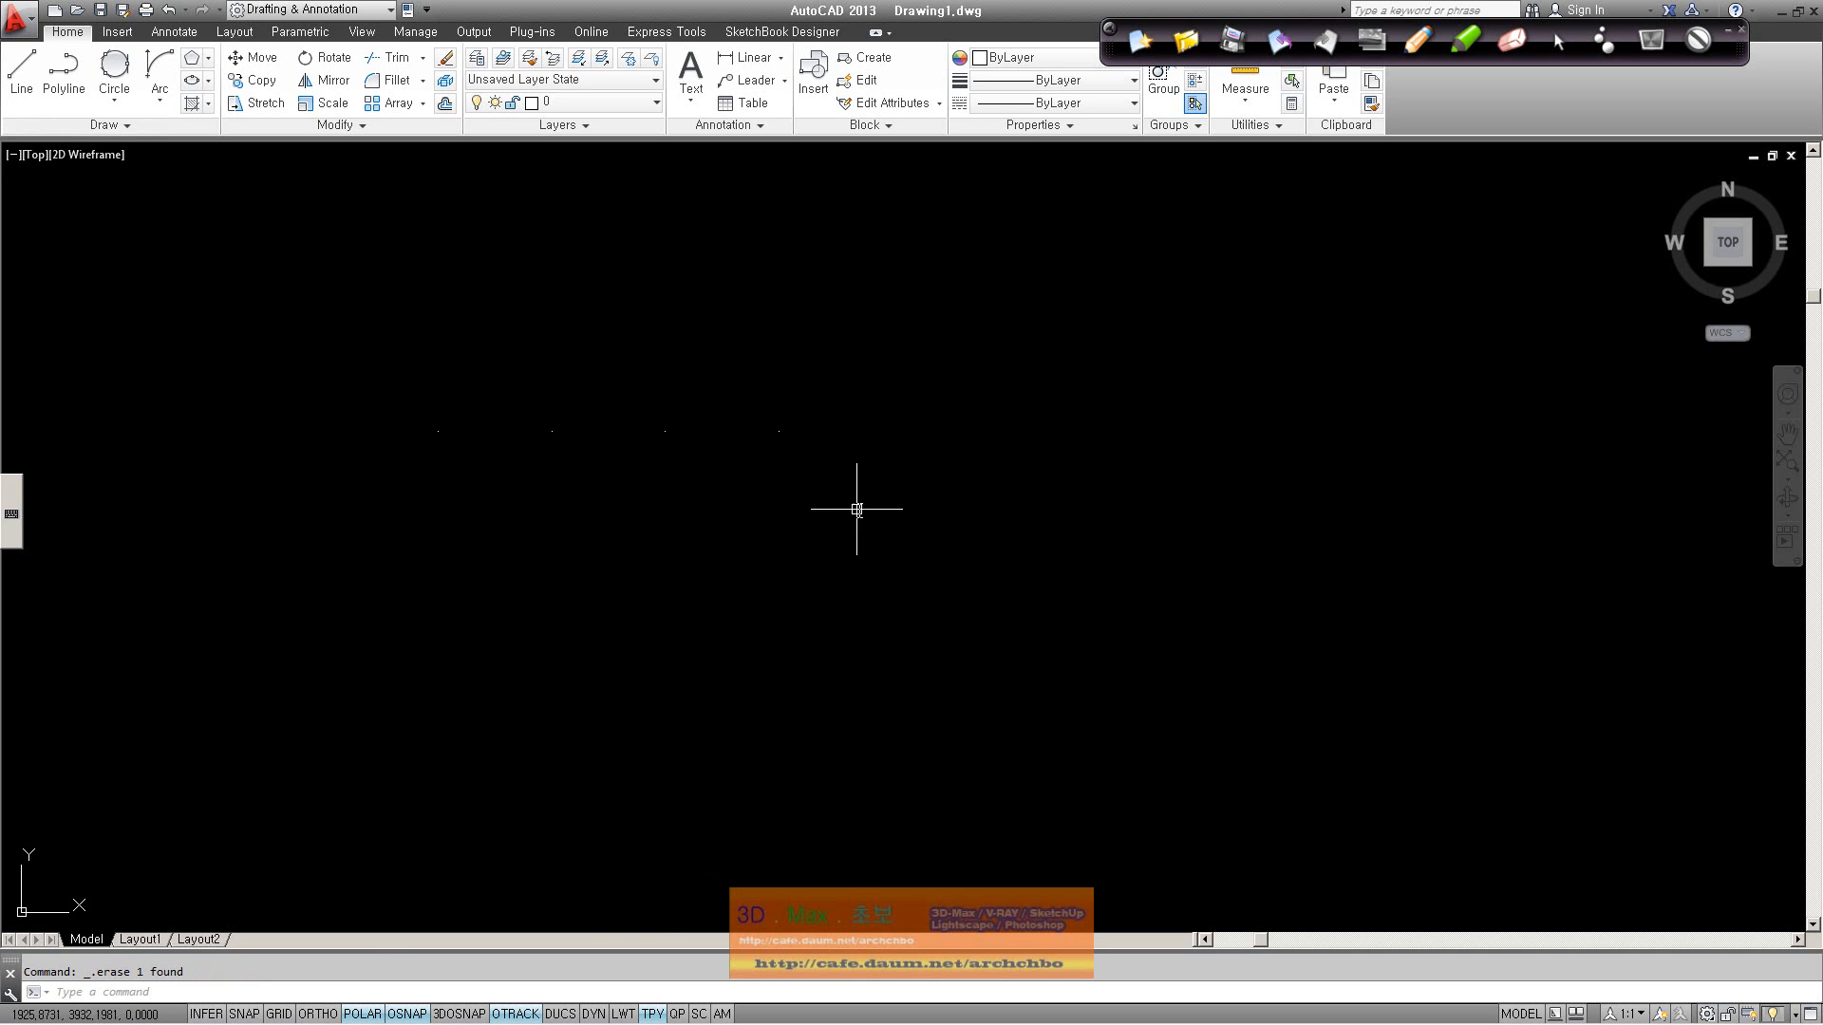
pyautogui.click(886, 510)
pyautogui.click(343, 298)
pyautogui.click(439, 576)
pyautogui.press('Escape')
pyautogui.press('Escape')
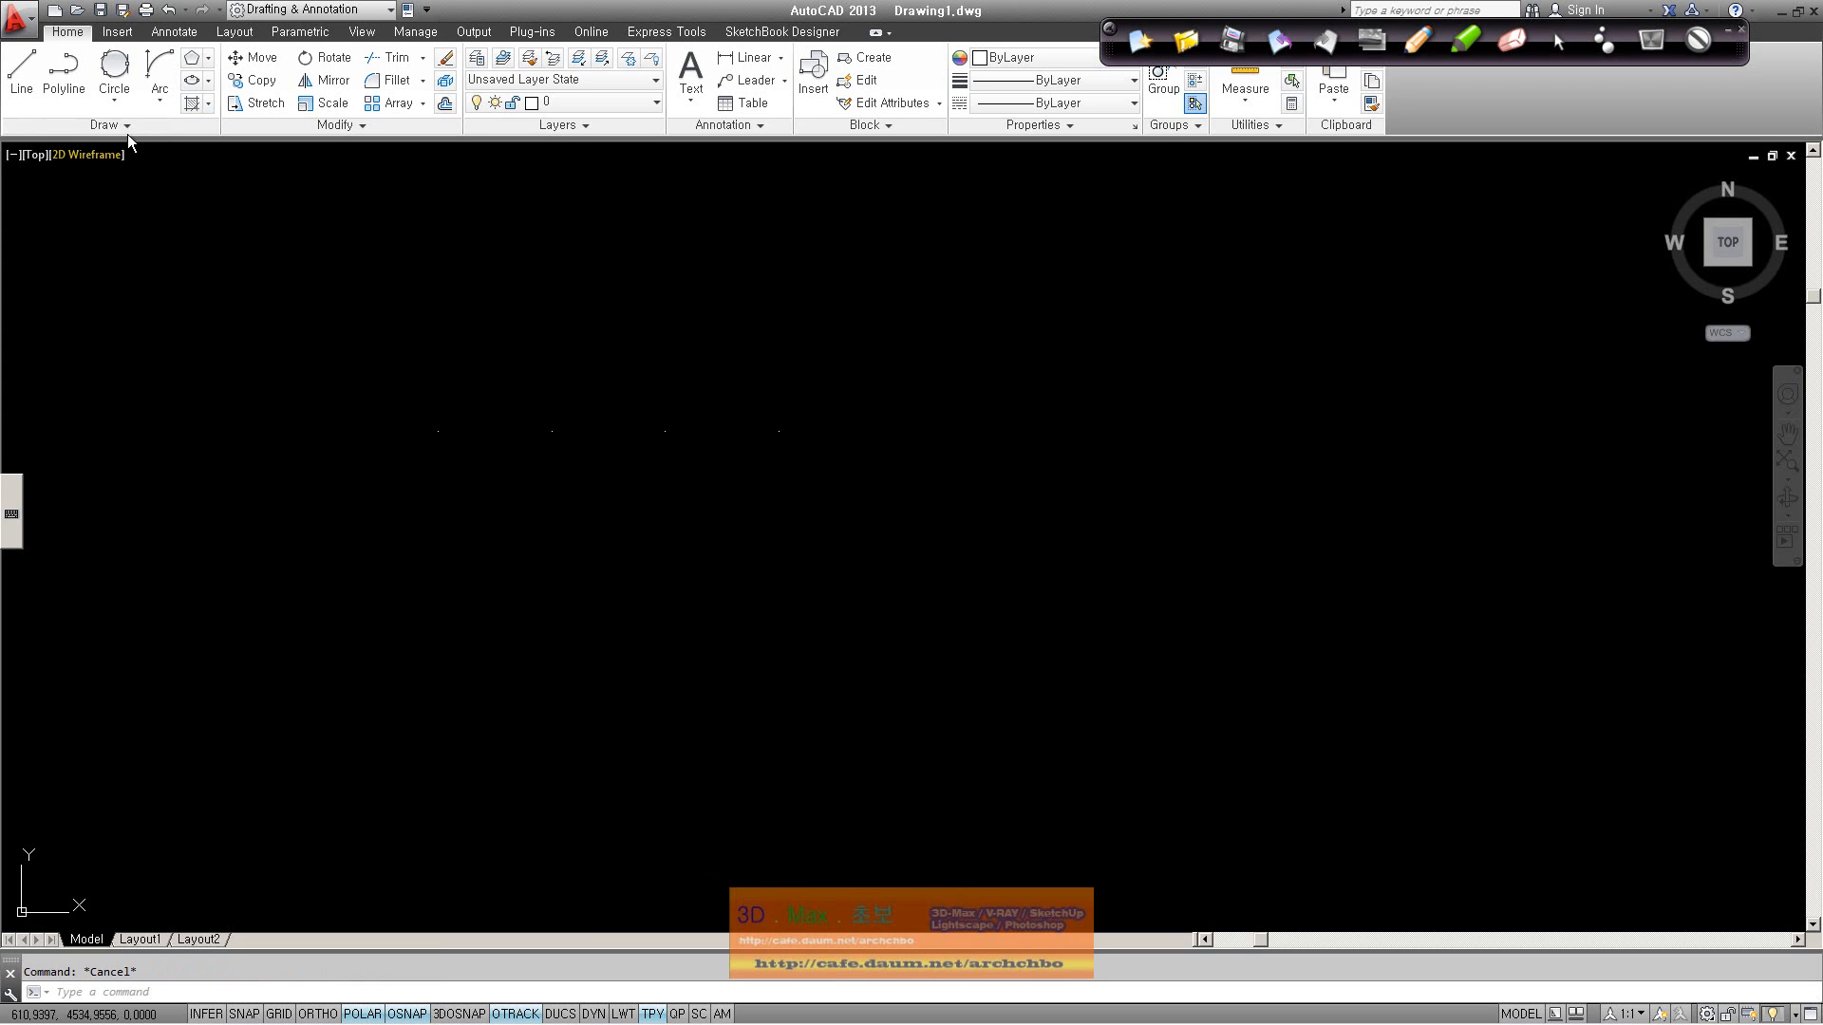
# Step: Place four single points in a row below the division points and erase all points in the drawing
pyautogui.click(130, 126)
pyautogui.click(114, 157)
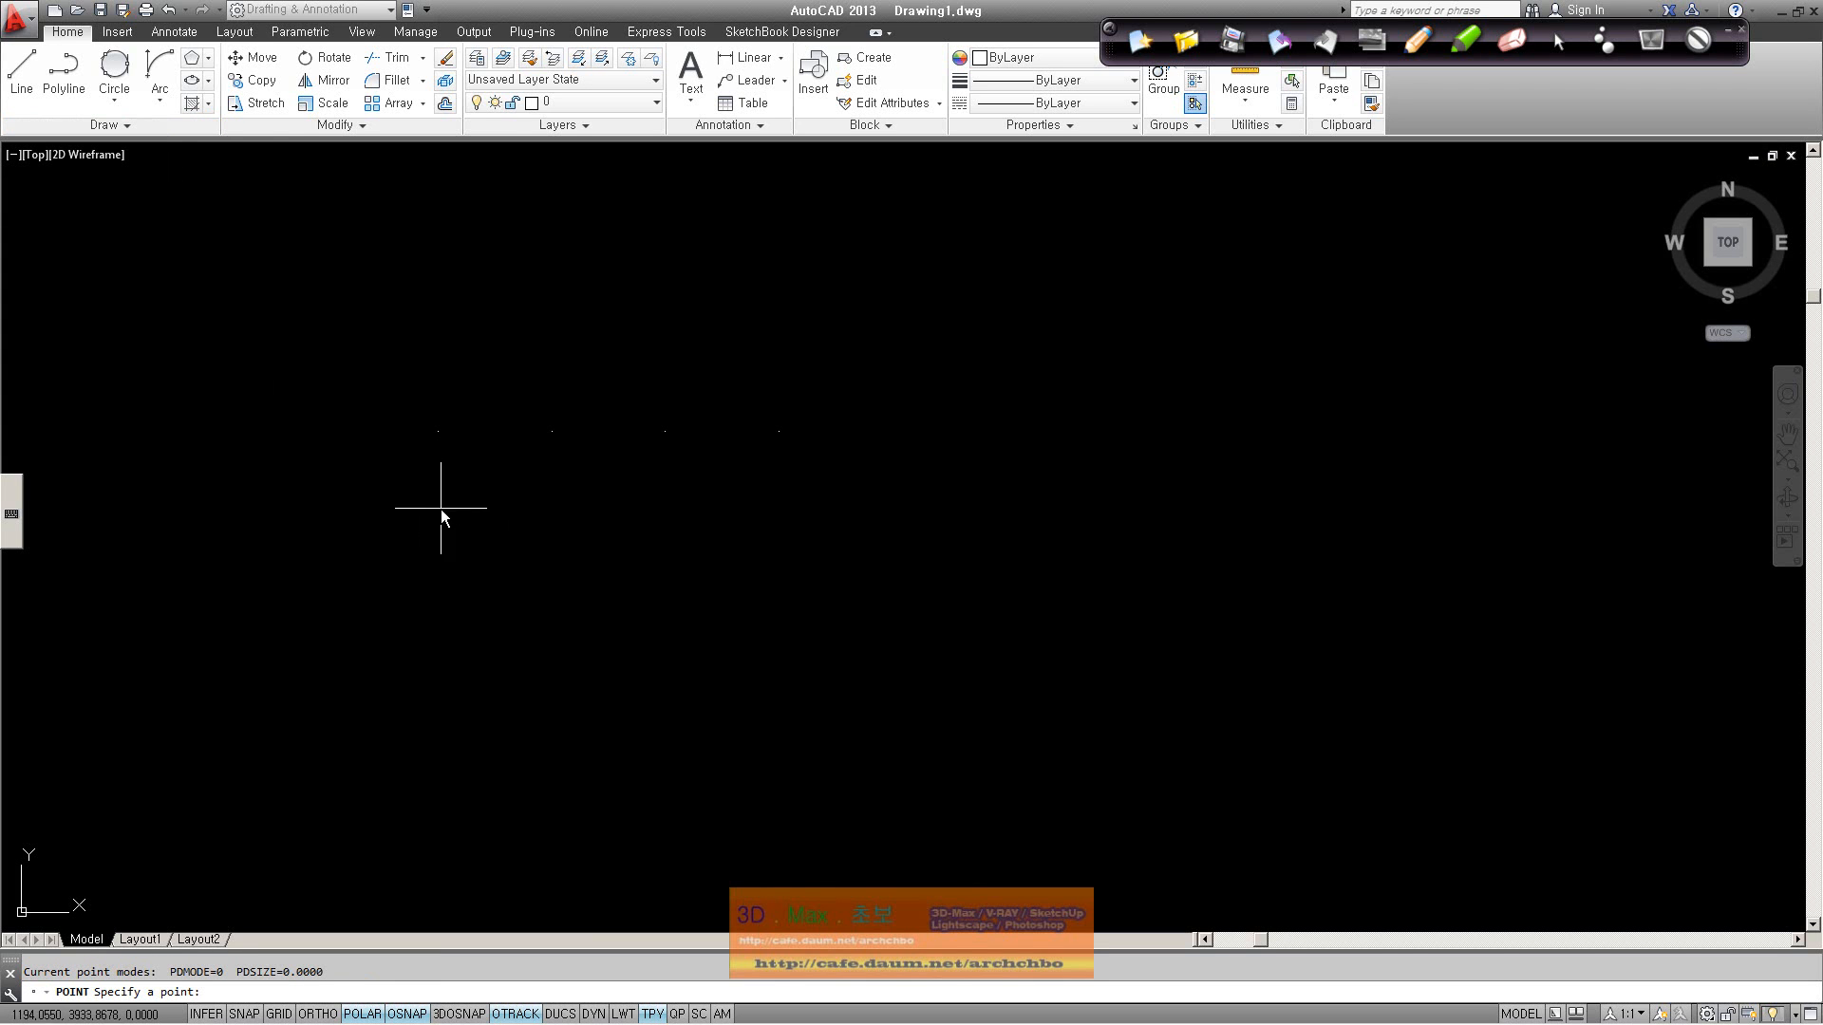
pyautogui.click(566, 528)
pyautogui.press('Return')
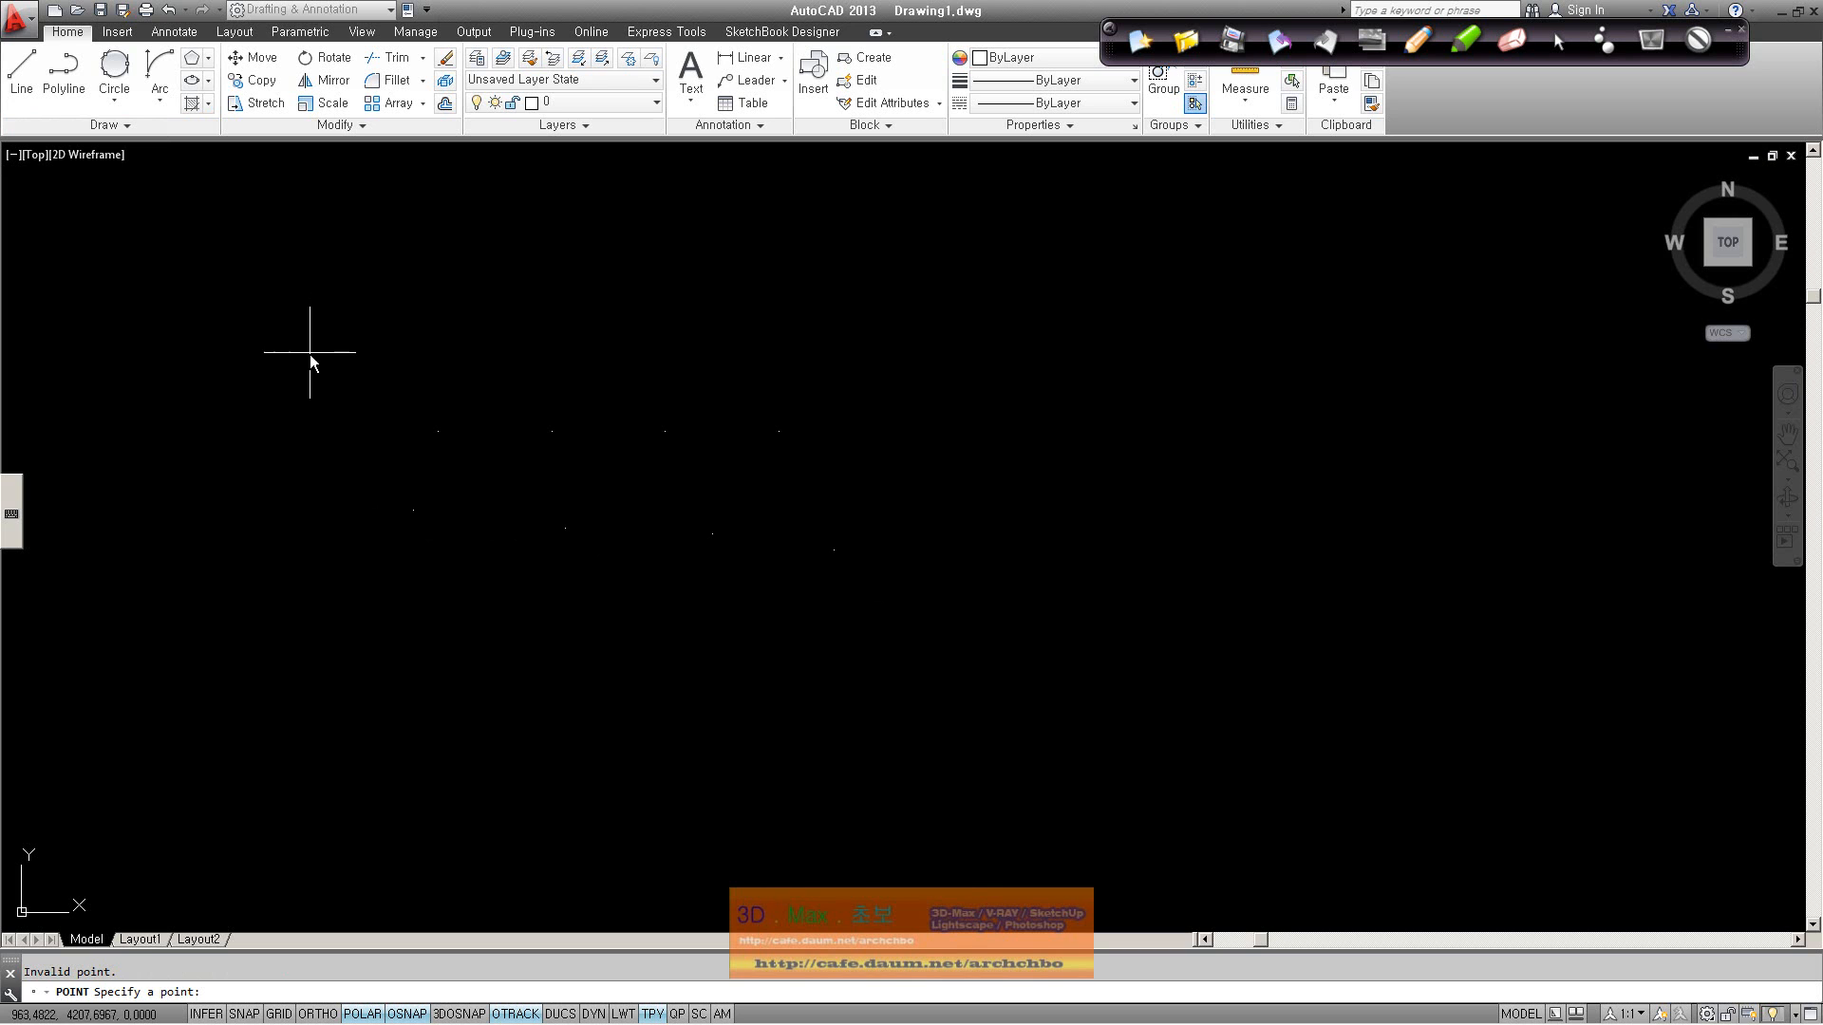
pyautogui.press('Escape')
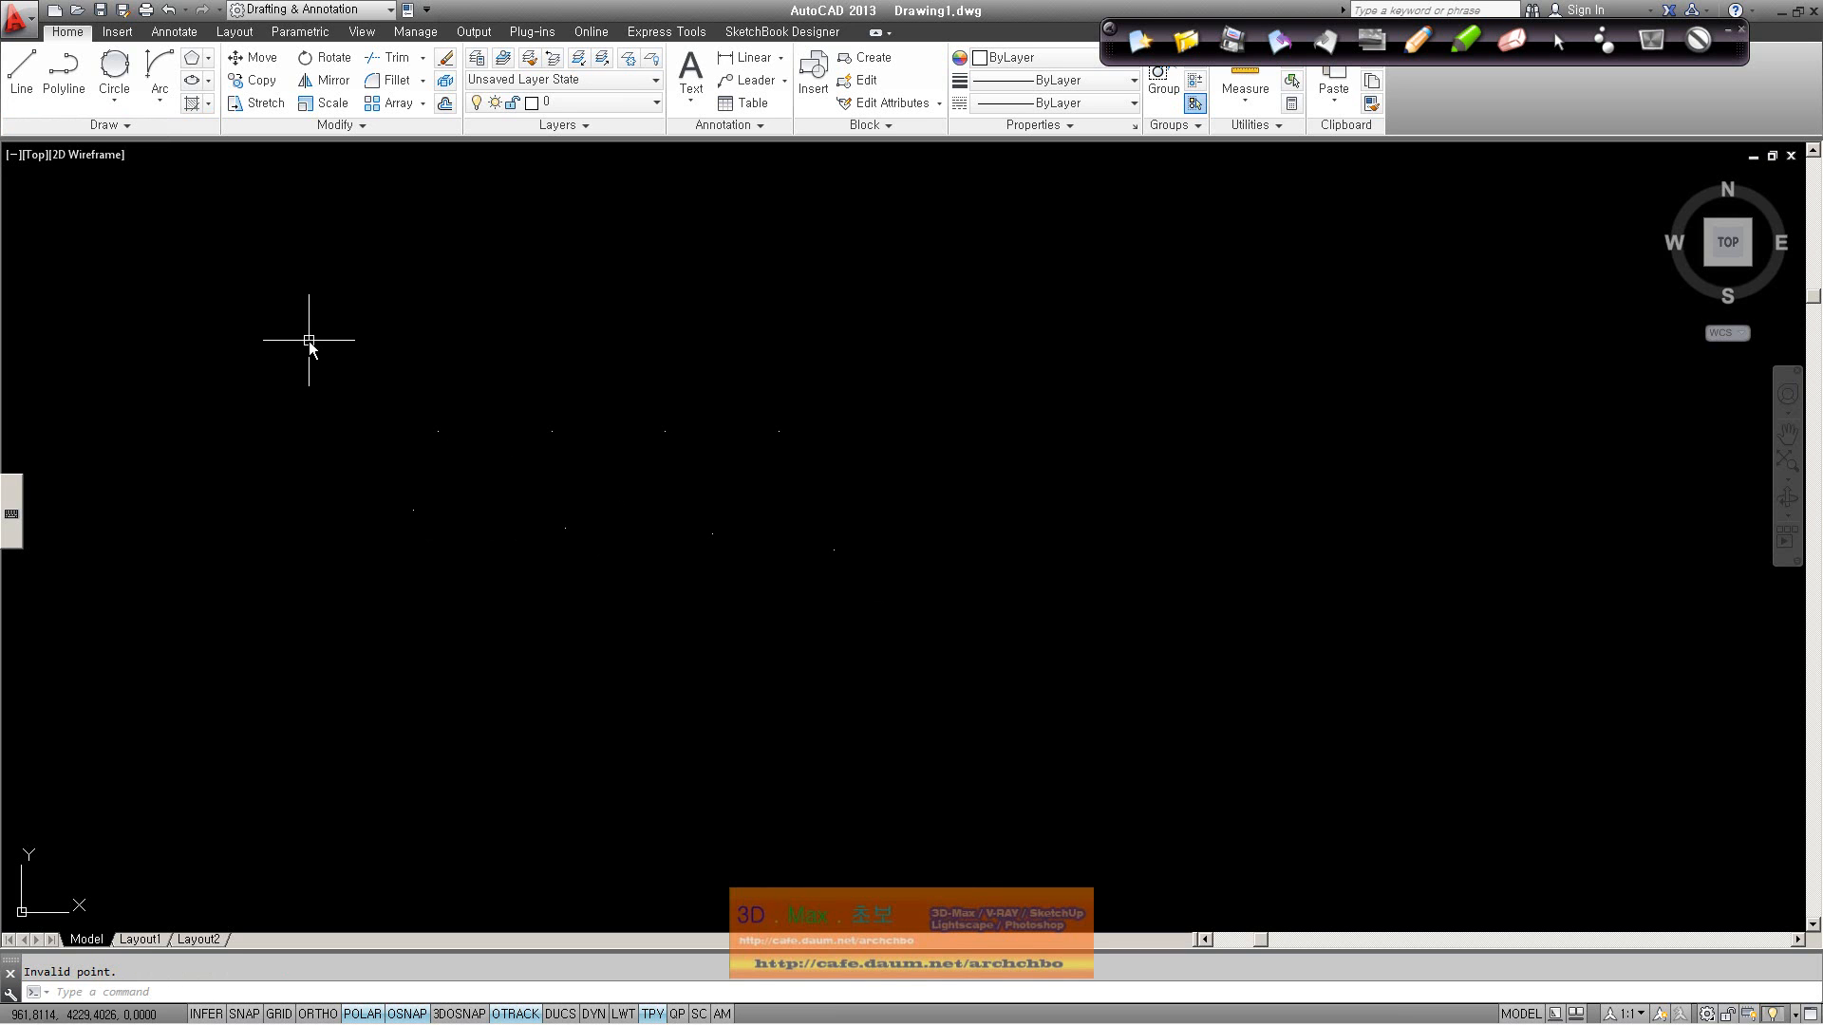
pyautogui.moveTo(314, 348); pyautogui.dragTo(1001, 634)
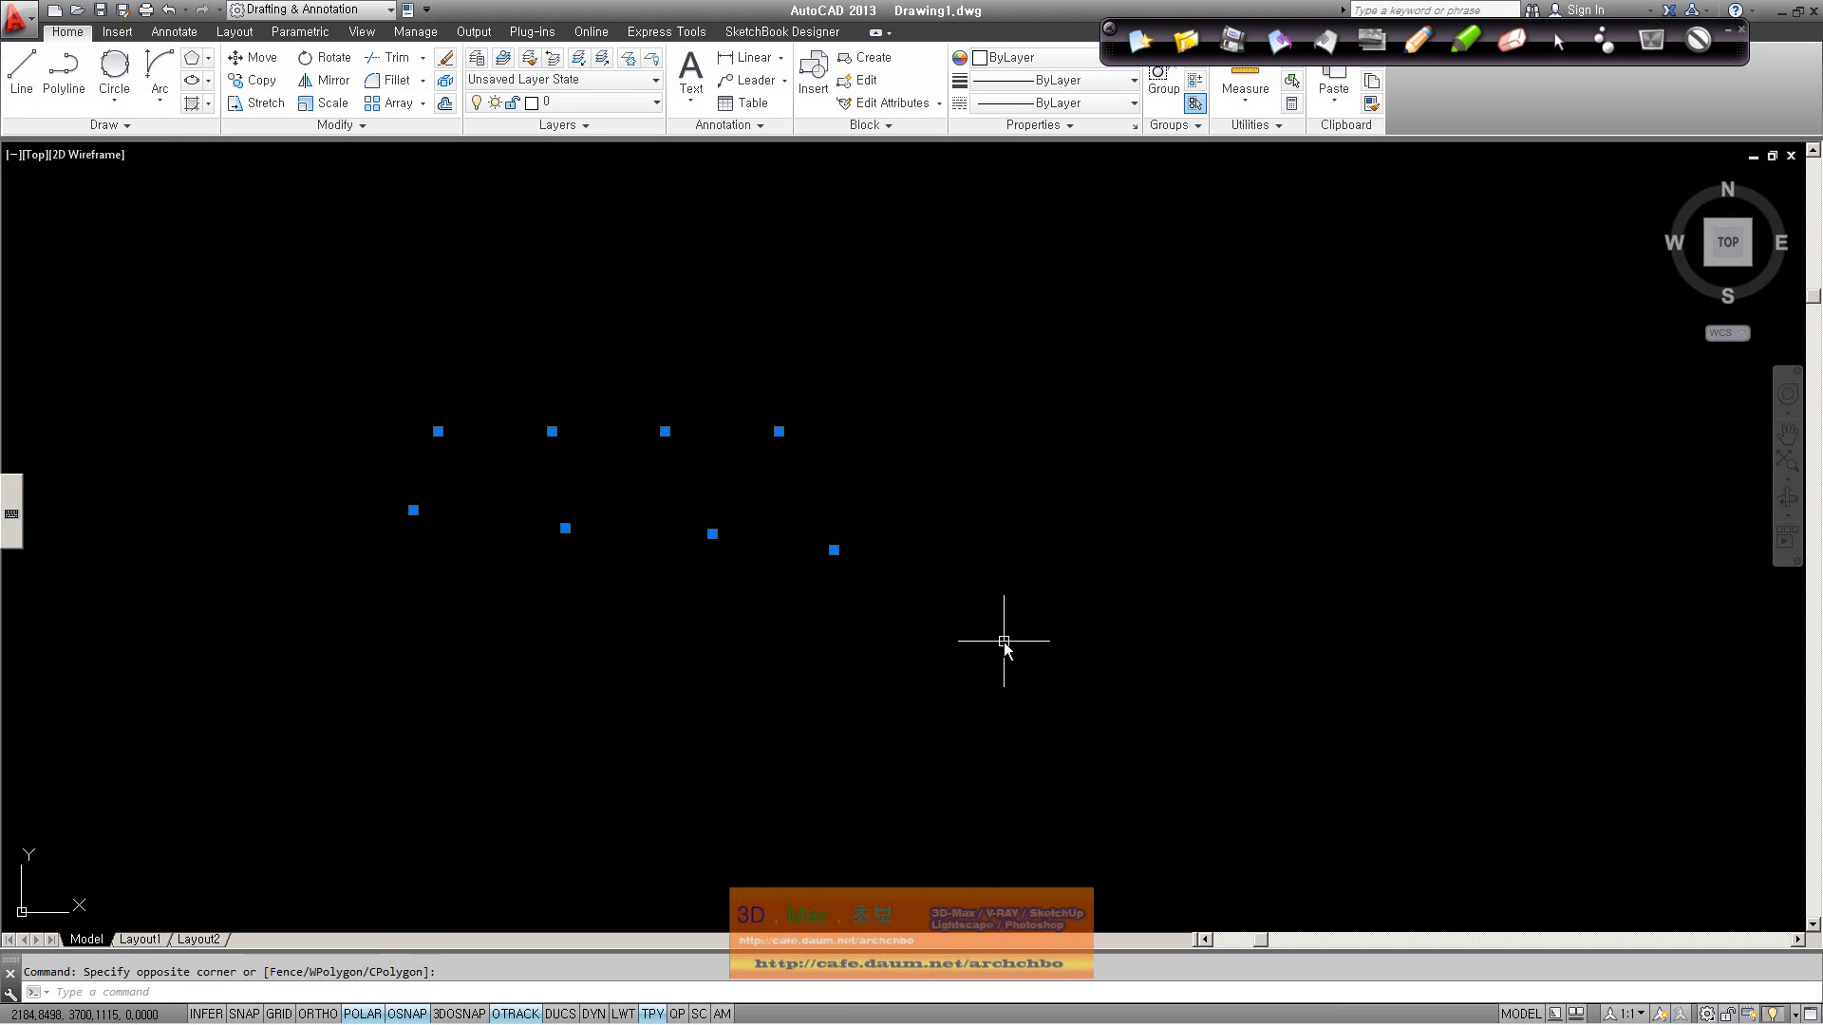
pyautogui.press('Delete')
pyautogui.click(21, 69)
pyautogui.click(310, 313)
pyautogui.click(932, 321)
pyautogui.rightClick(931, 321)
pyautogui.click(970, 350)
pyautogui.click(970, 345)
pyautogui.click(589, 498)
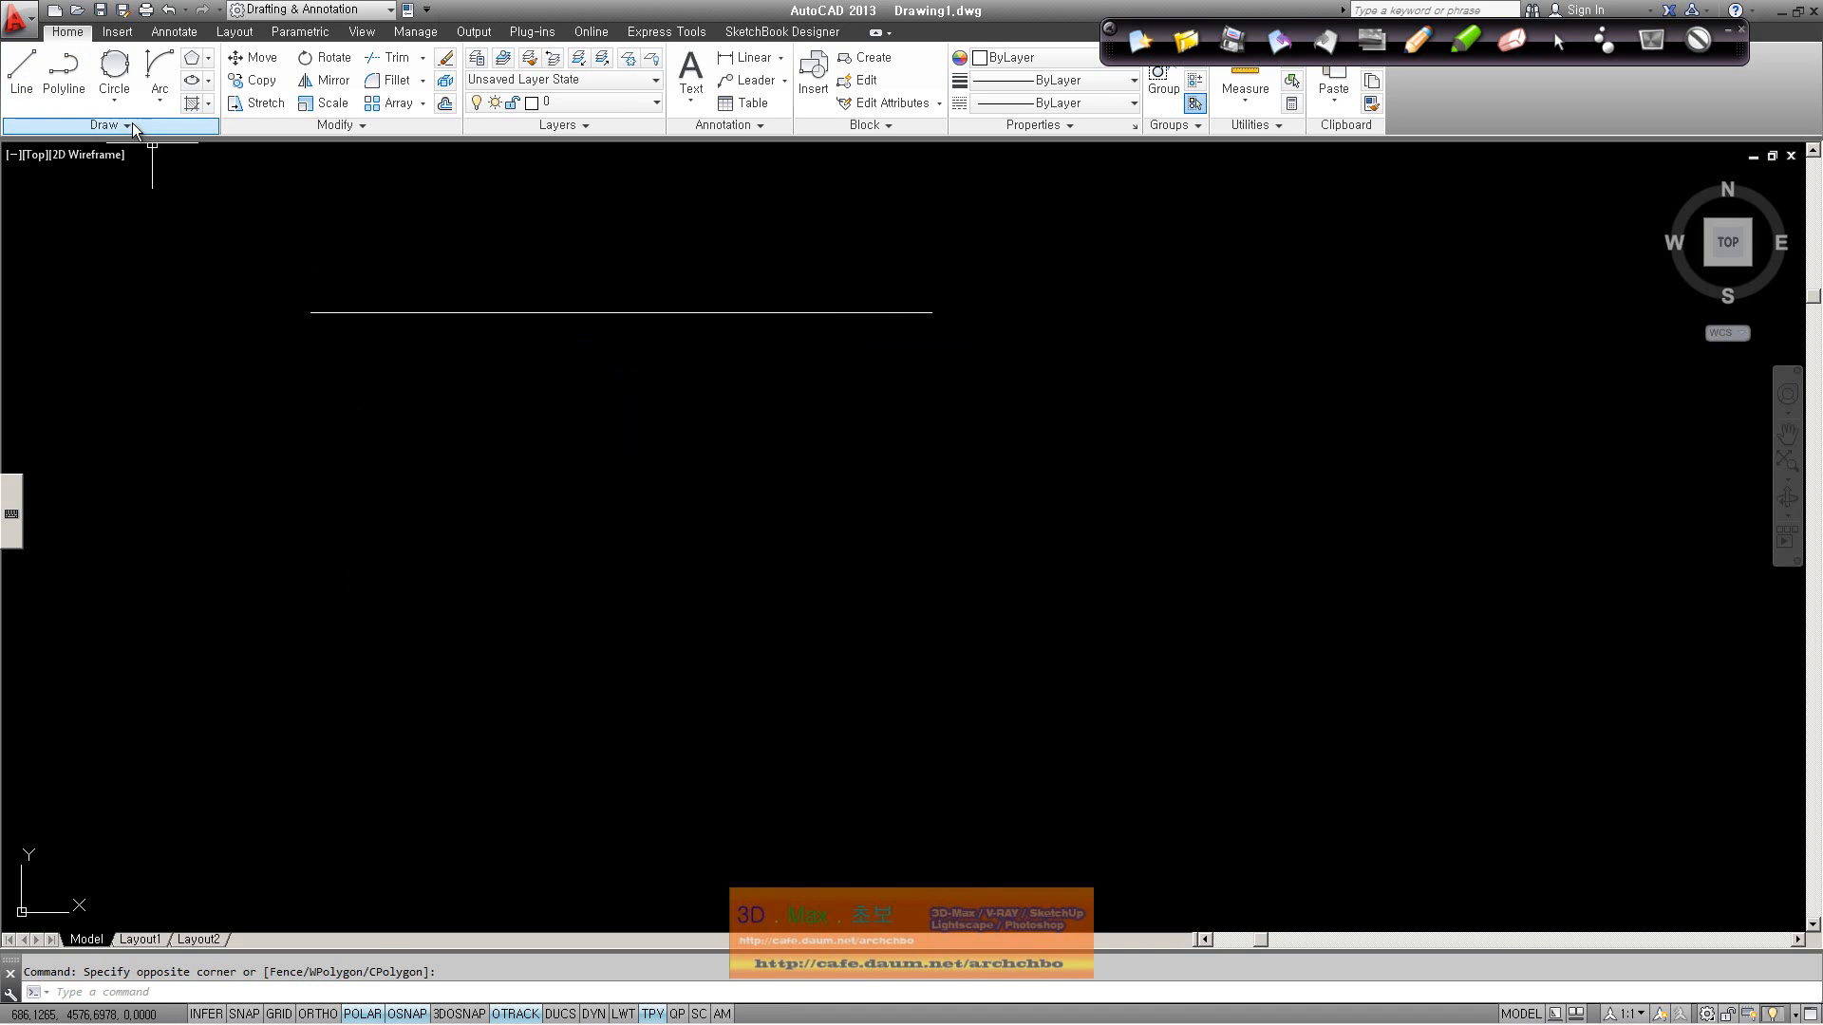
pyautogui.click(129, 124)
pyautogui.click(158, 150)
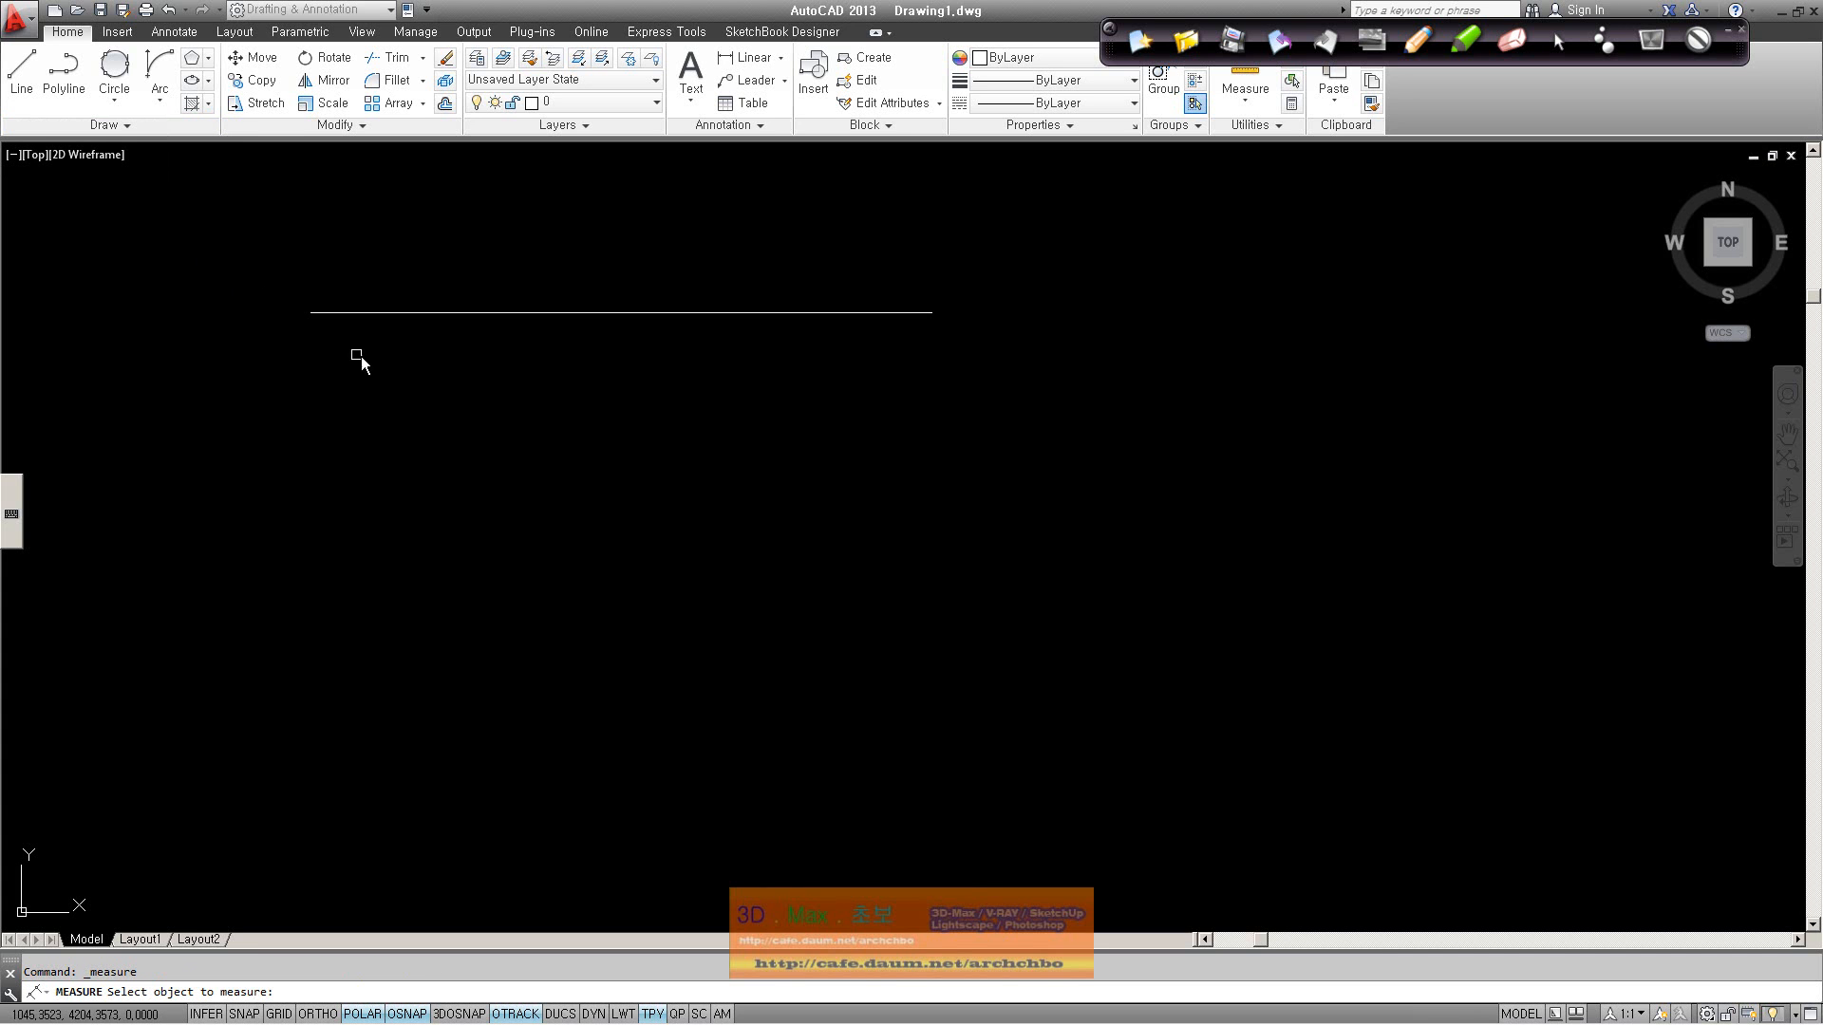
pyautogui.click(432, 313)
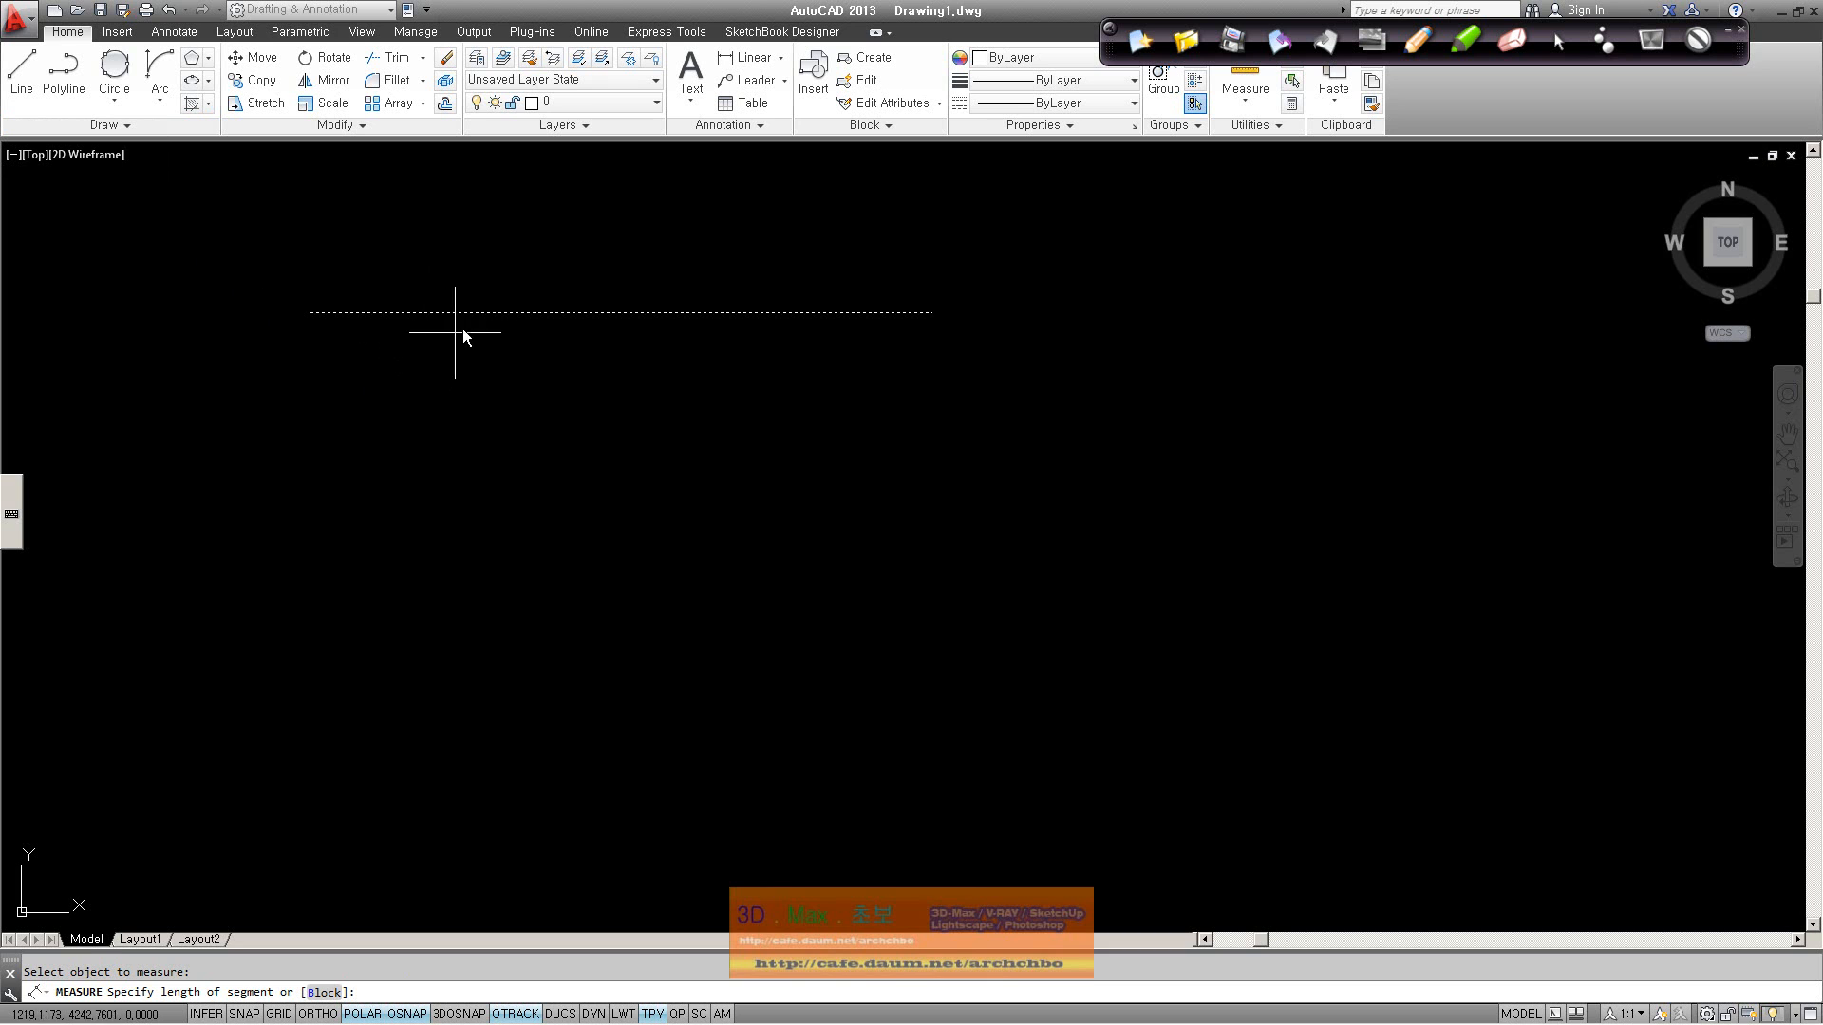
pyautogui.press('Escape')
pyautogui.click(516, 313)
pyautogui.press('Delete')
# Step: Draw a horizontal line 5000 units long
pyautogui.click(21, 71)
pyautogui.click(416, 492)
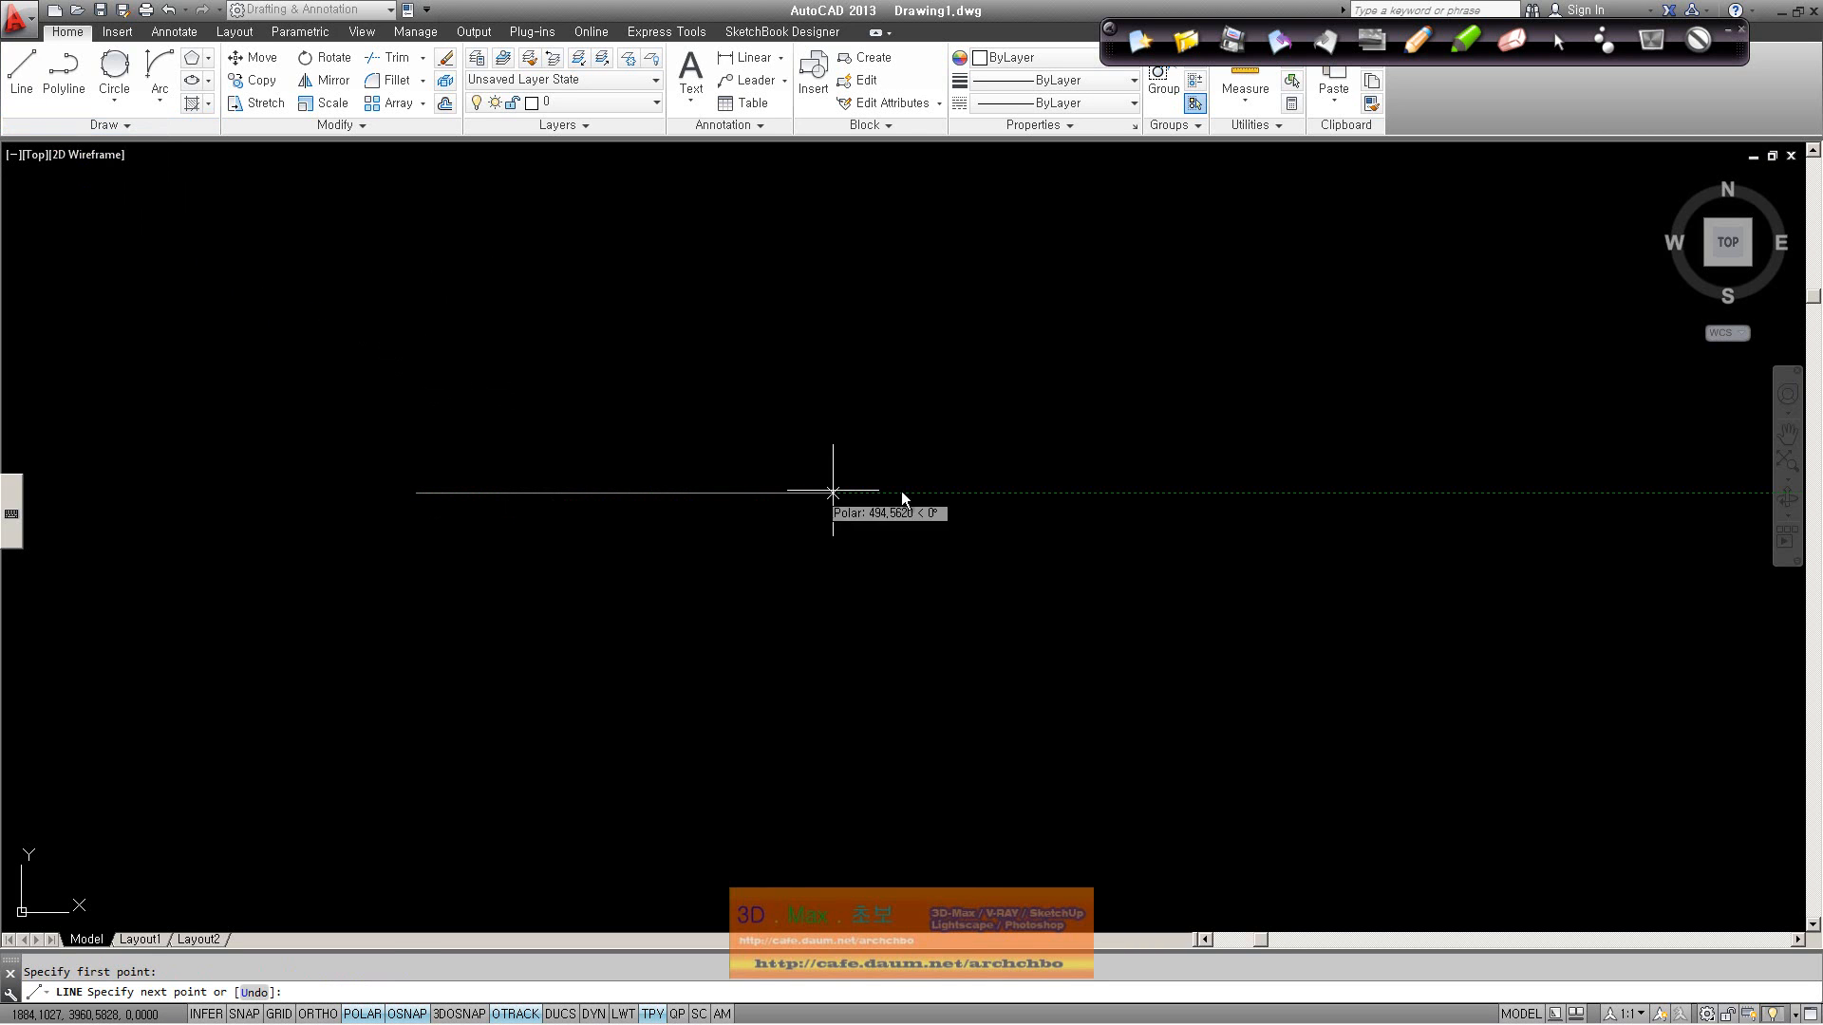
pyautogui.write('5')
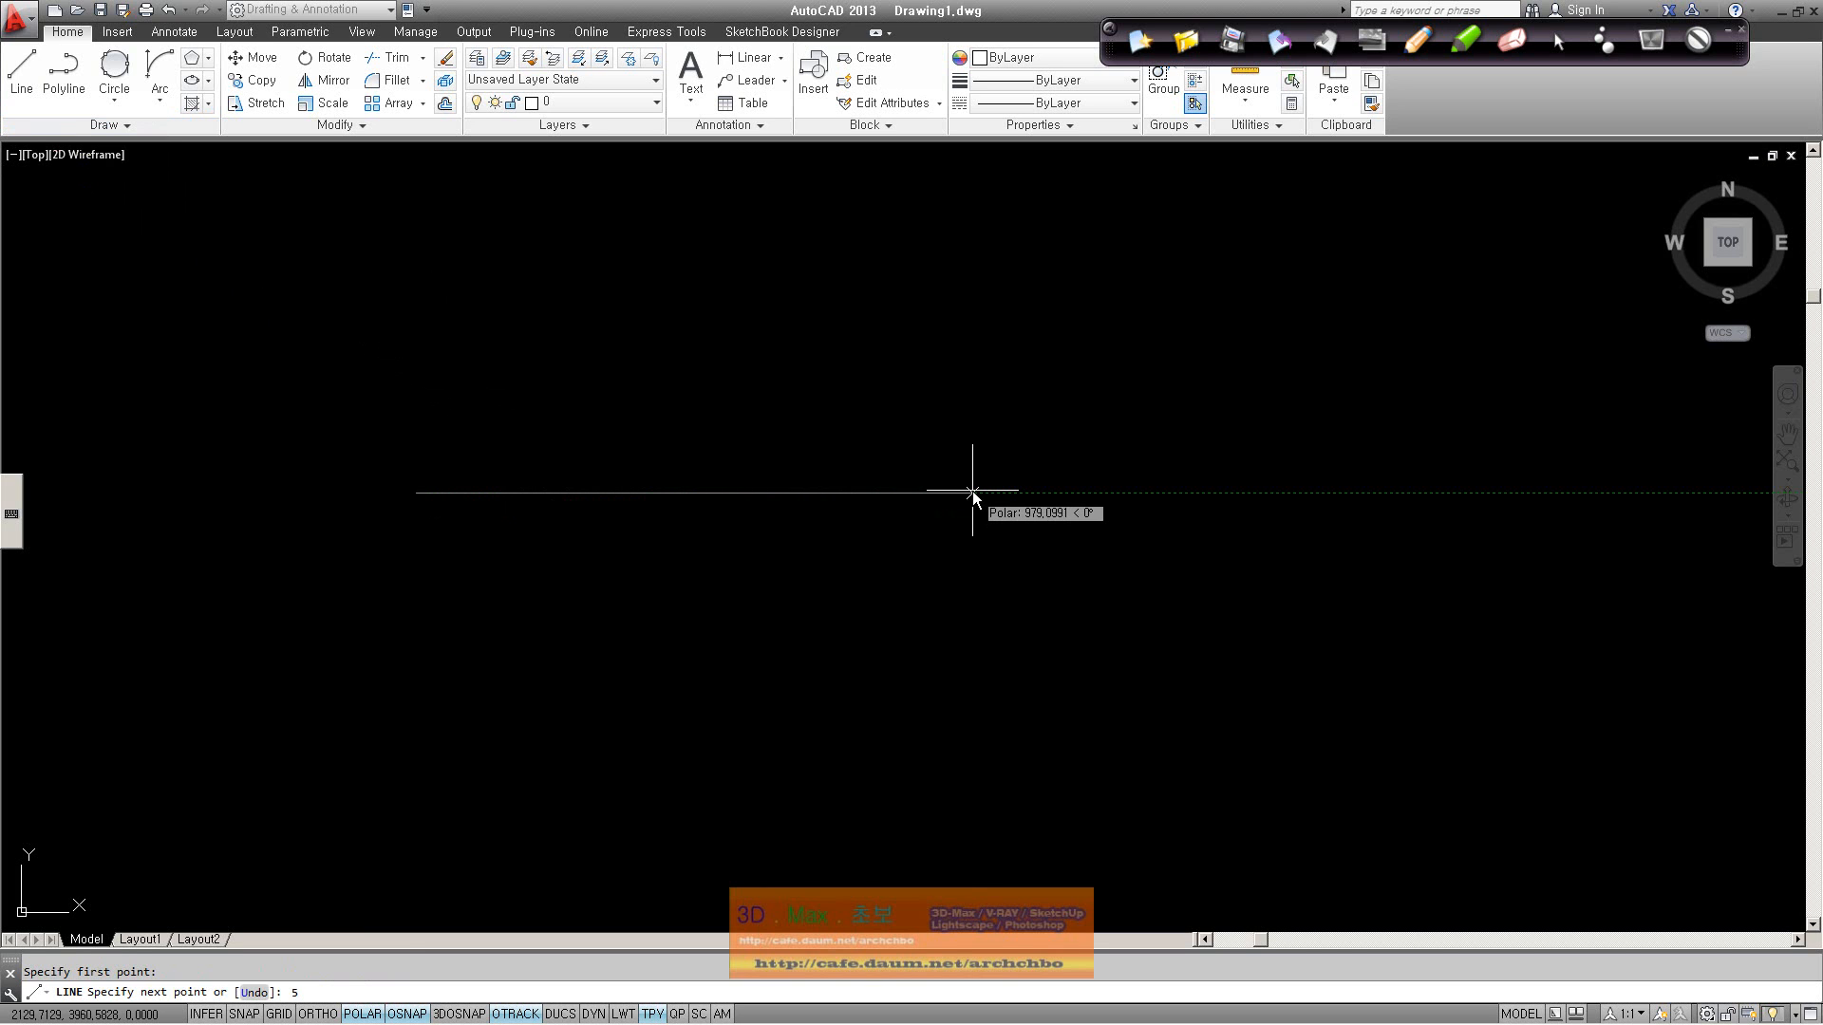
pyautogui.write('000')
pyautogui.press('Return')
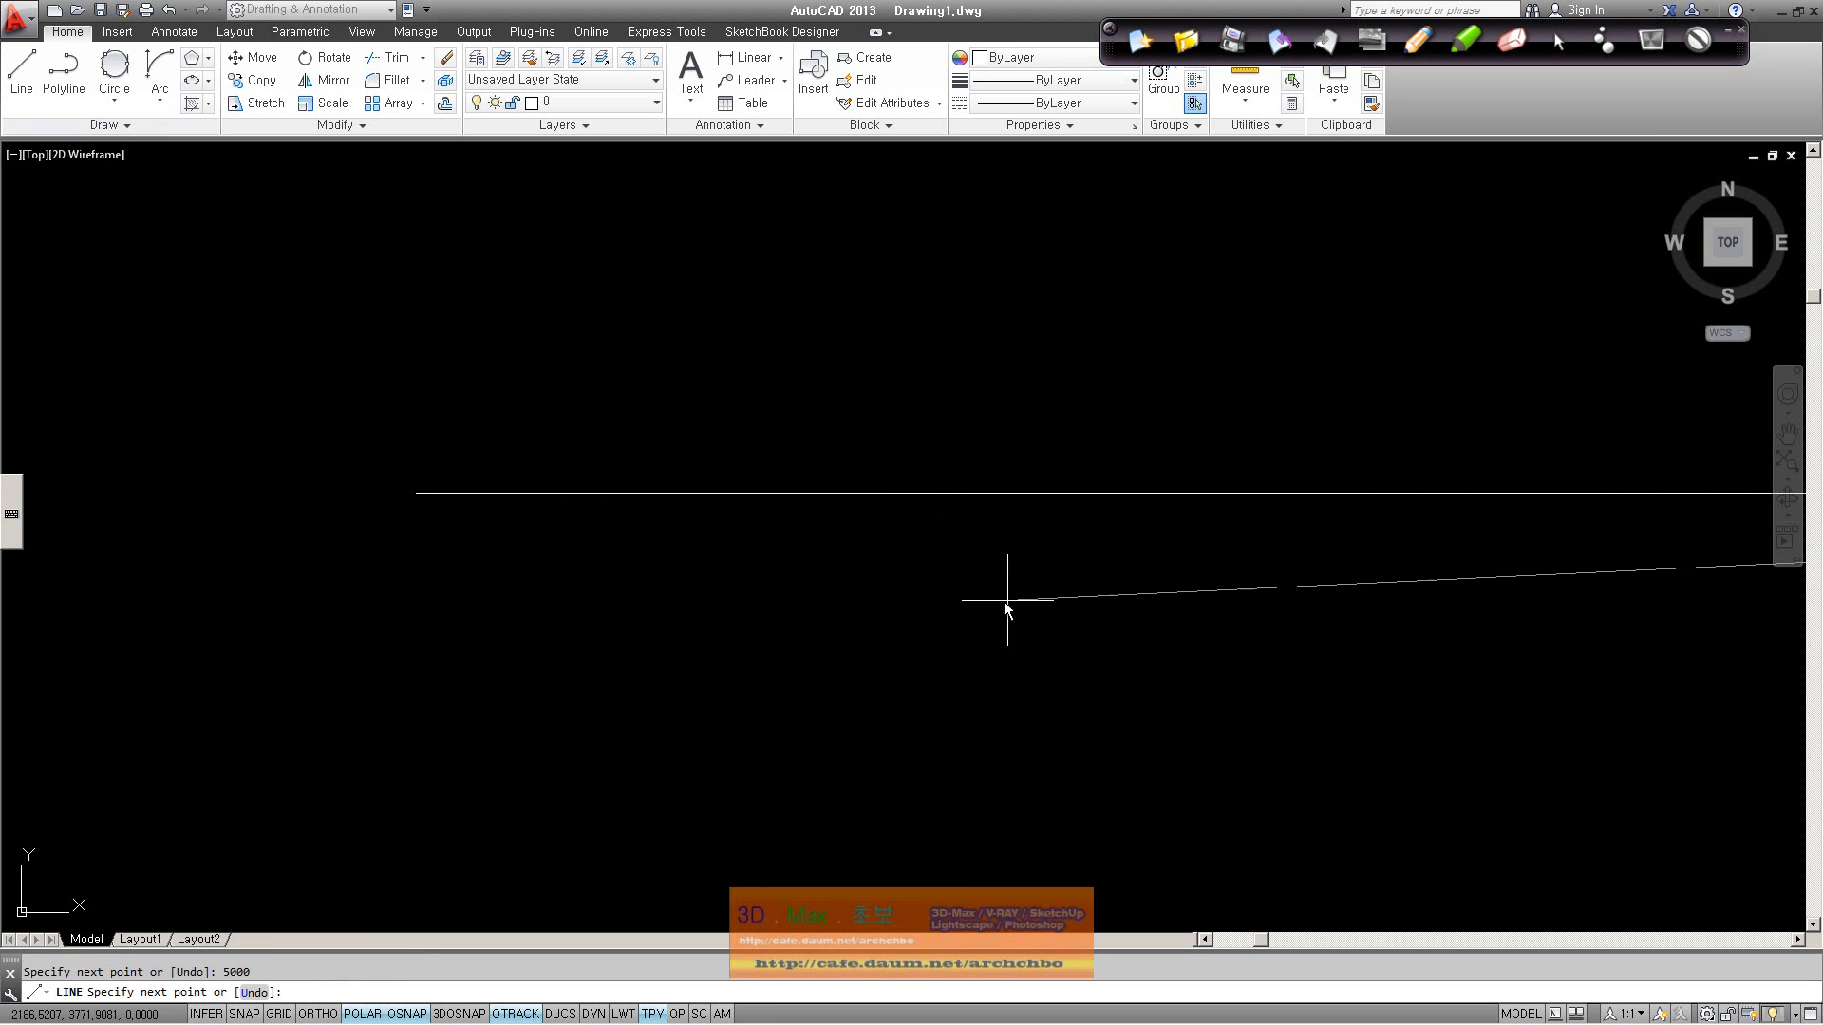
pyautogui.rightClick(988, 601)
pyautogui.click(1028, 614)
pyautogui.scroll(-2, 713, 554)
pyautogui.scroll(4, 733, 555)
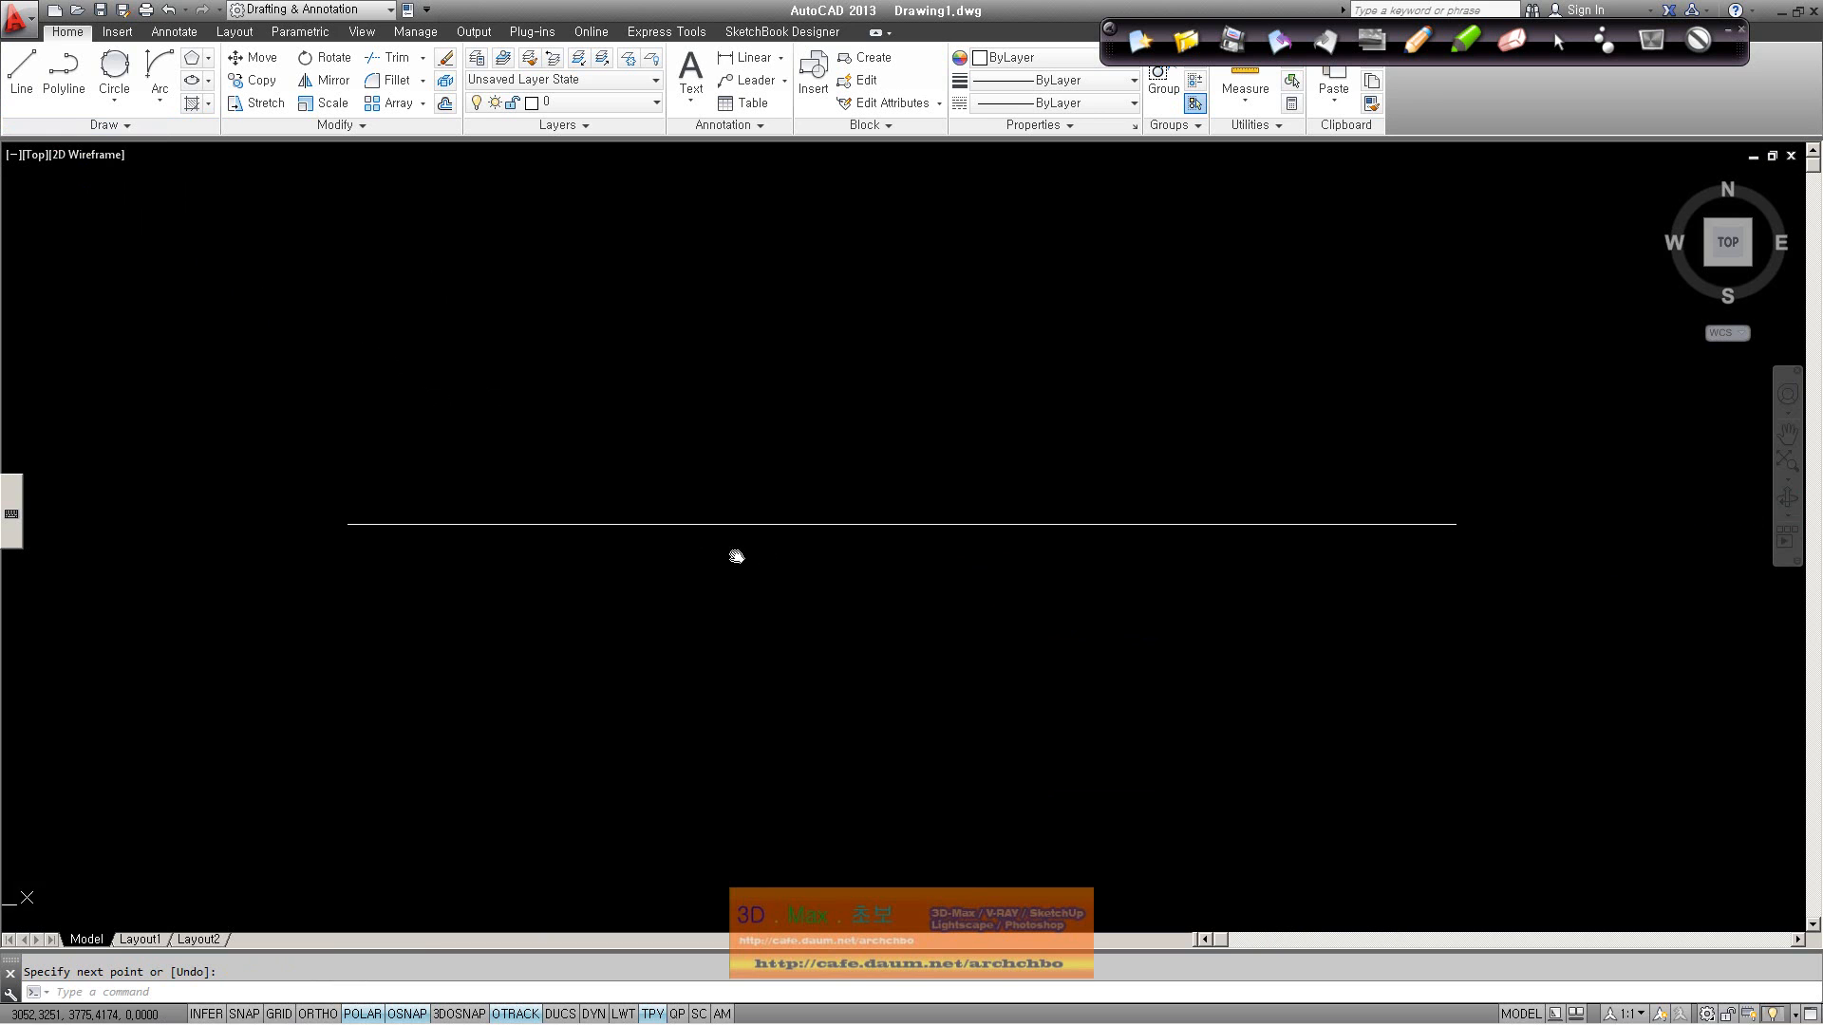
# Step: Use Measure to place points along the 5000-unit line at intervals of 1000
pyautogui.click(127, 124)
pyautogui.click(161, 154)
pyautogui.click(271, 446)
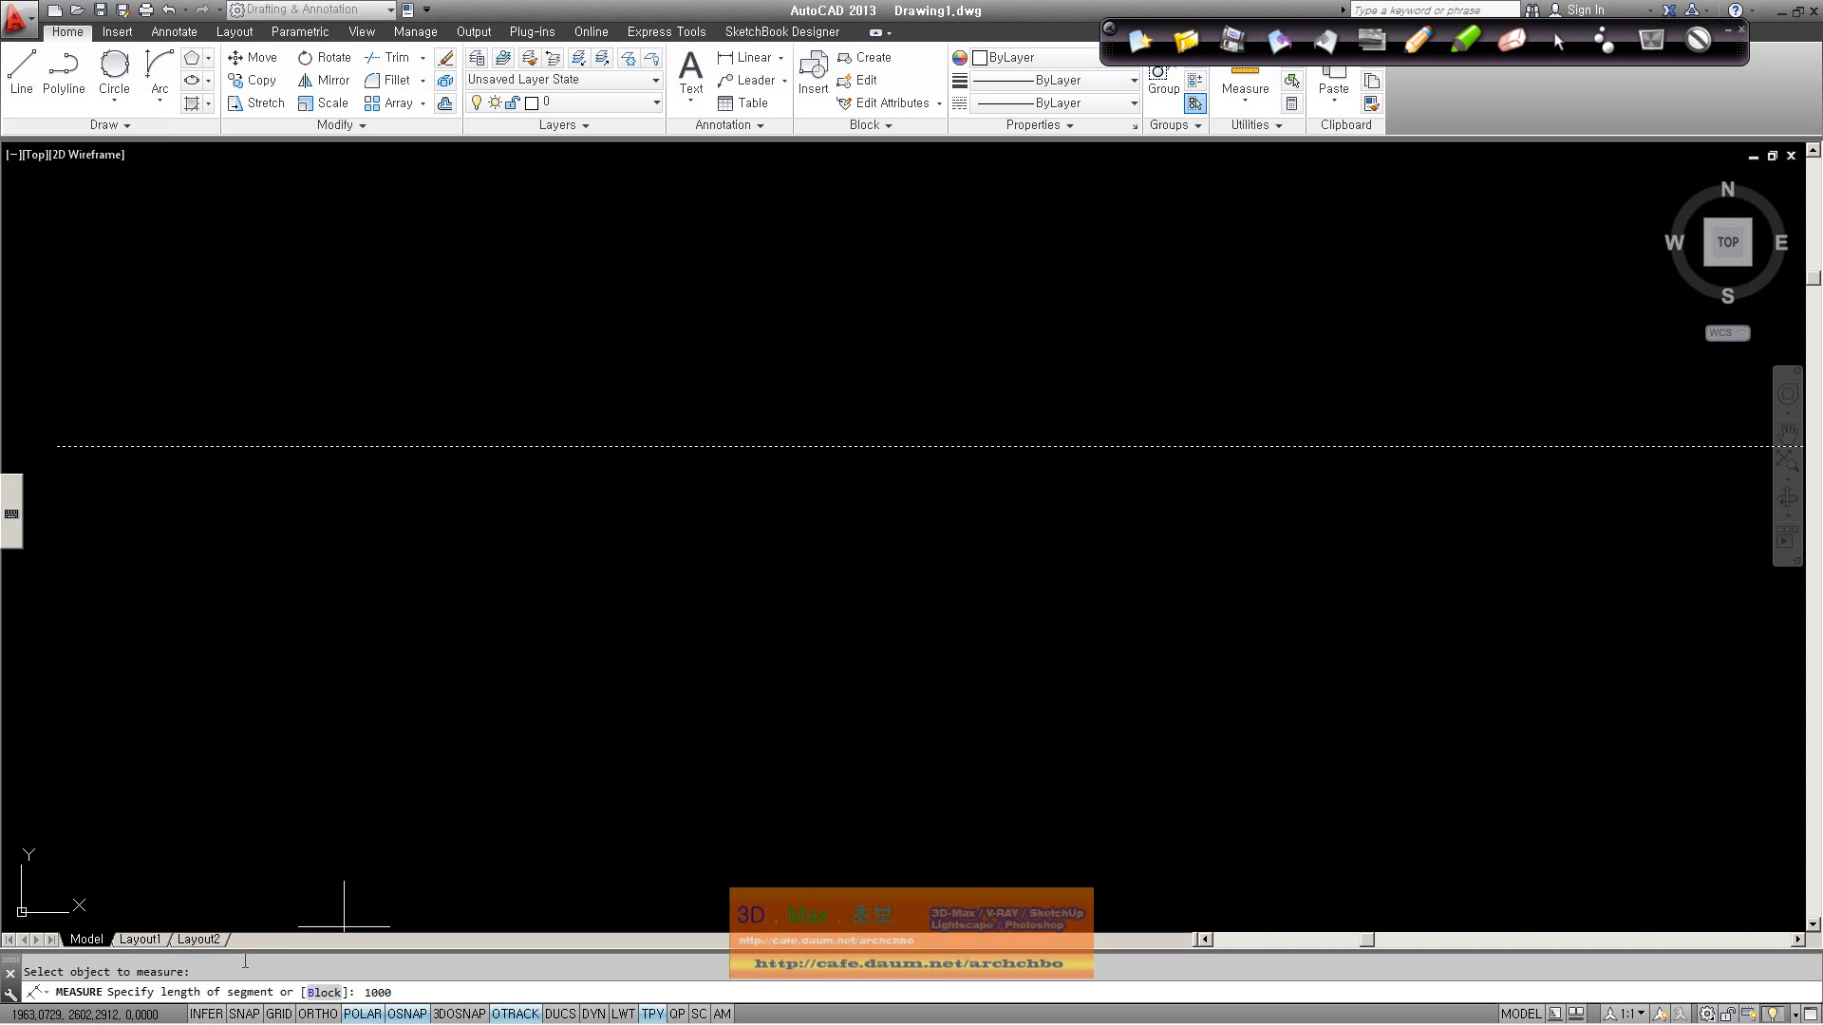
pyautogui.press('Return')
# Step: Erase the measured line, leaving only its interval points
pyautogui.press('Delete')
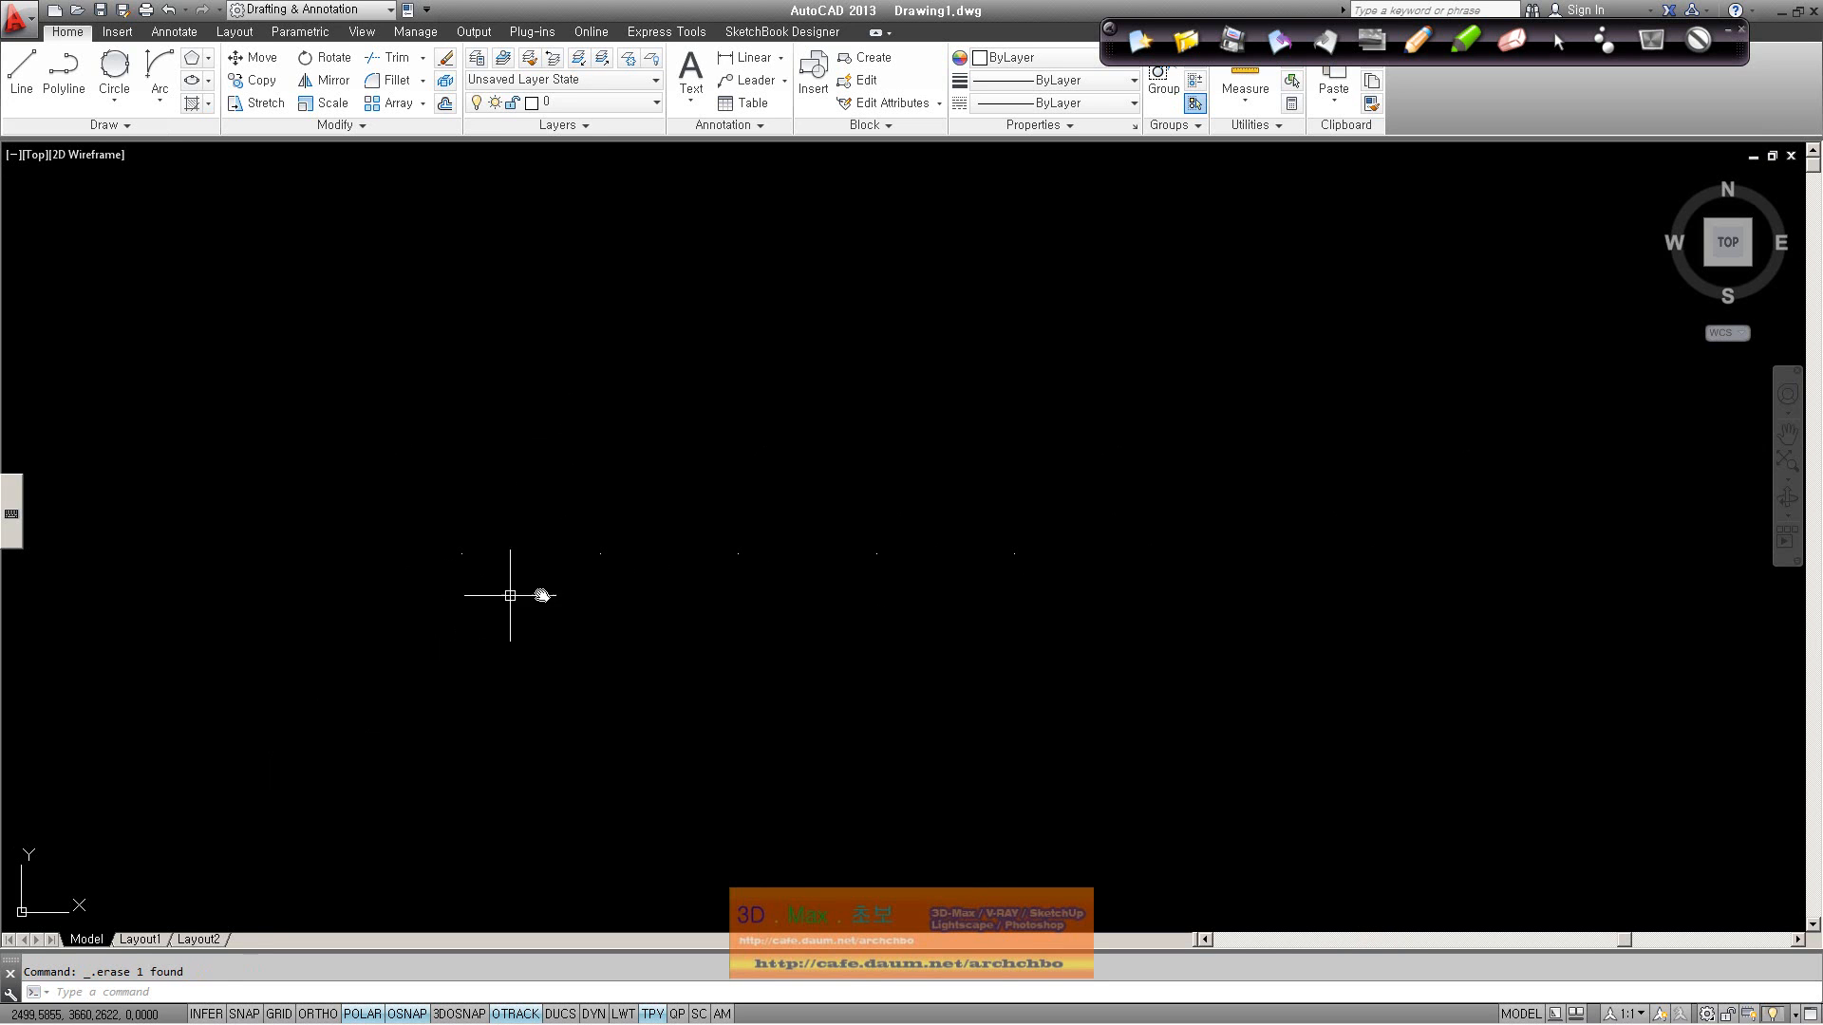
pyautogui.scroll(2, 904, 638)
pyautogui.moveTo(796, 615); pyautogui.dragTo(853, 605, button='middle')
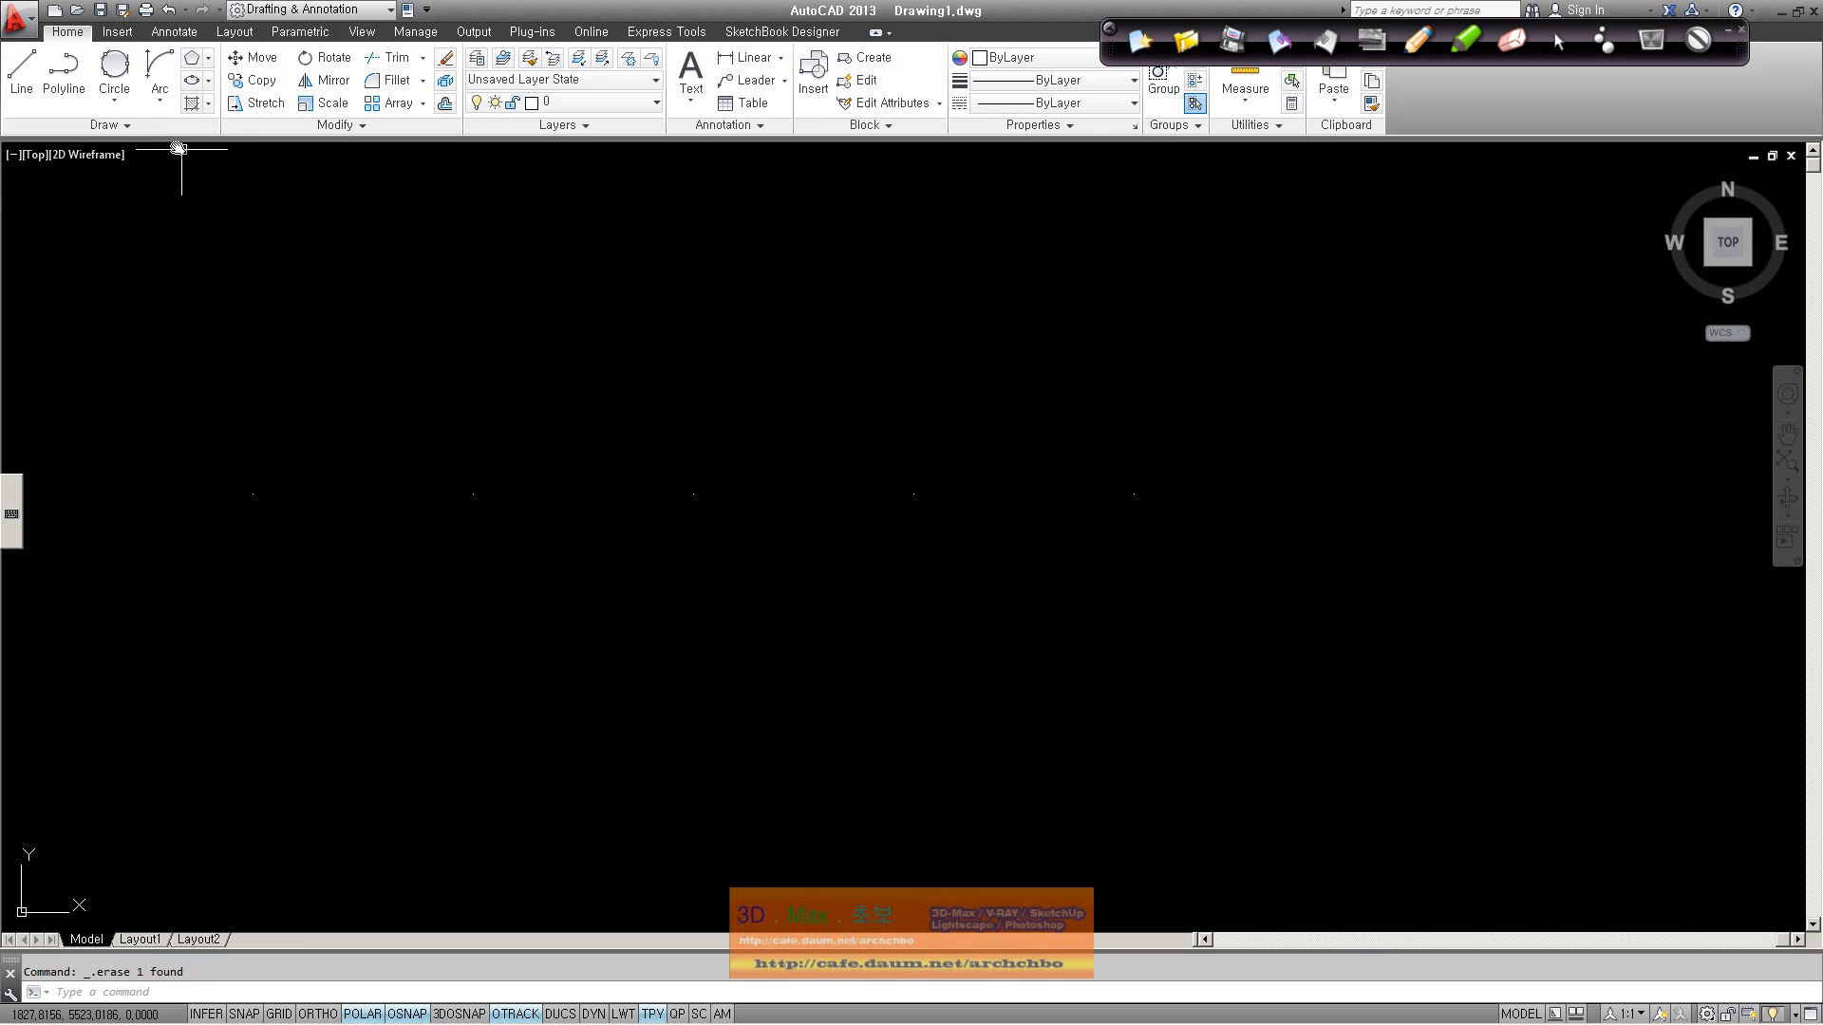
# Step: Handwrite "divide" as a pen note with a Korean explanation that it splits a line by a set number
pyautogui.click(123, 124)
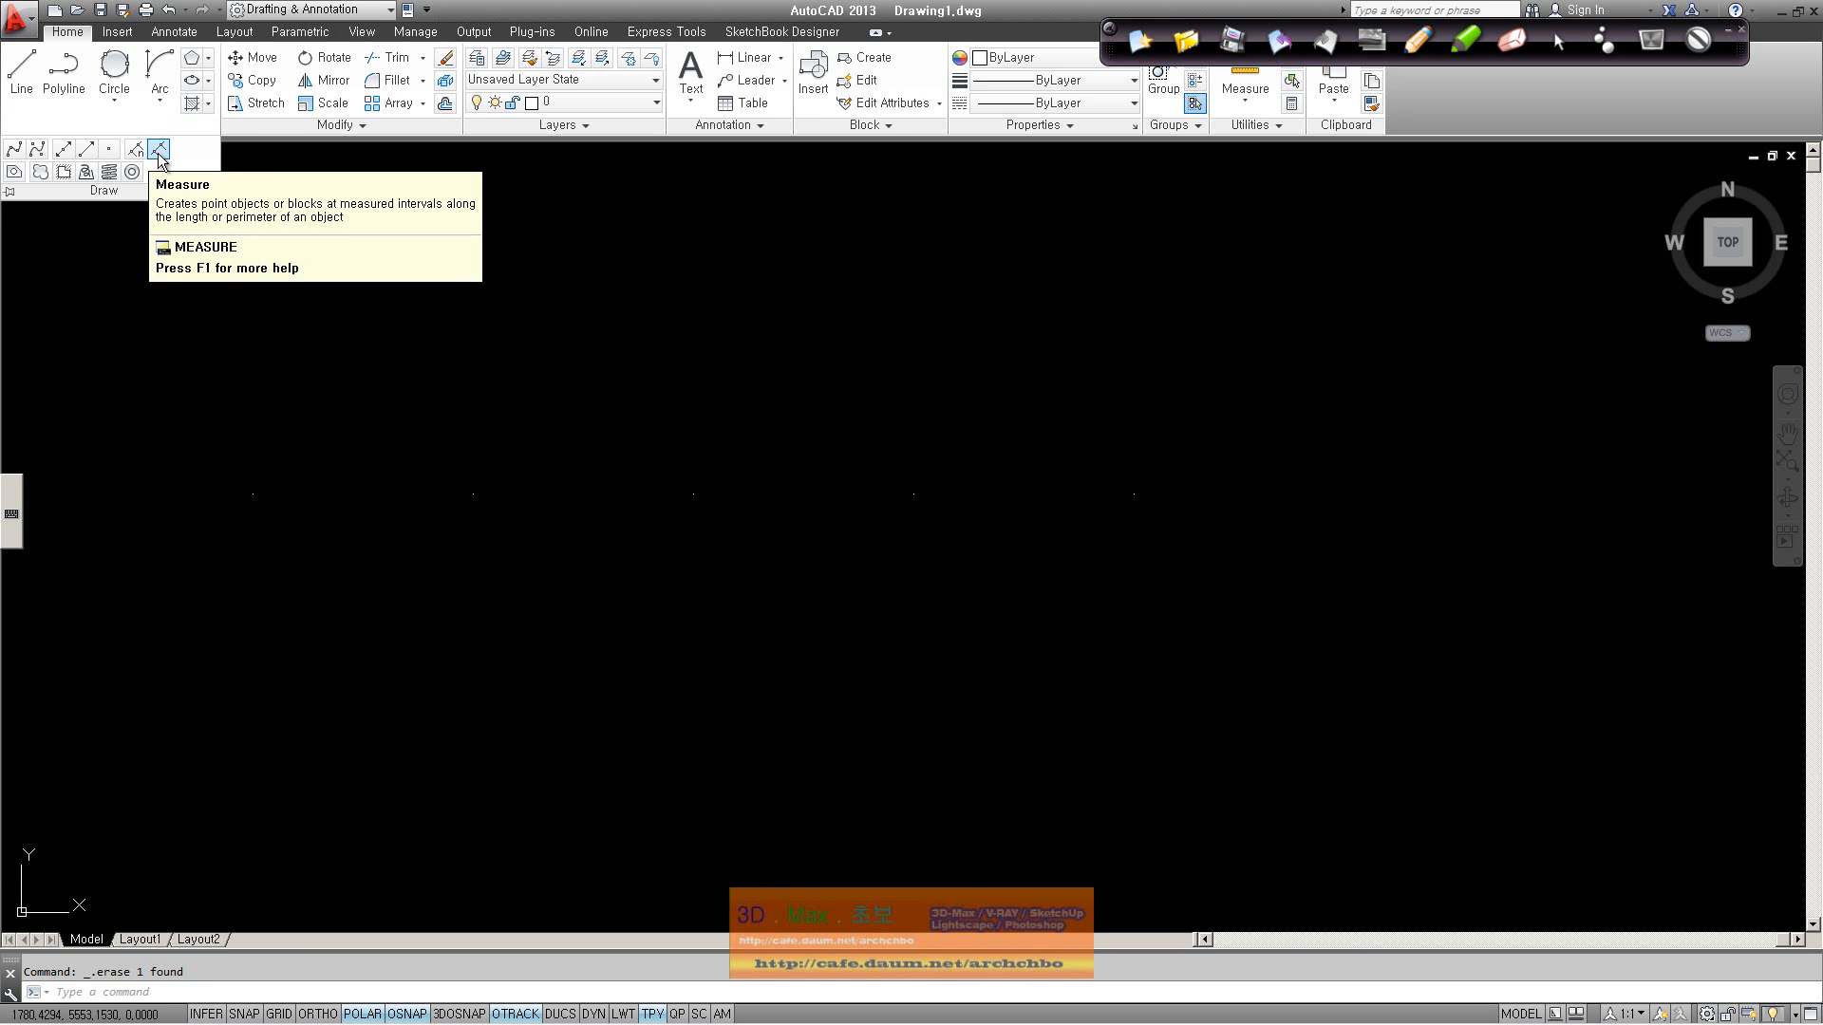
pyautogui.click(1421, 43)
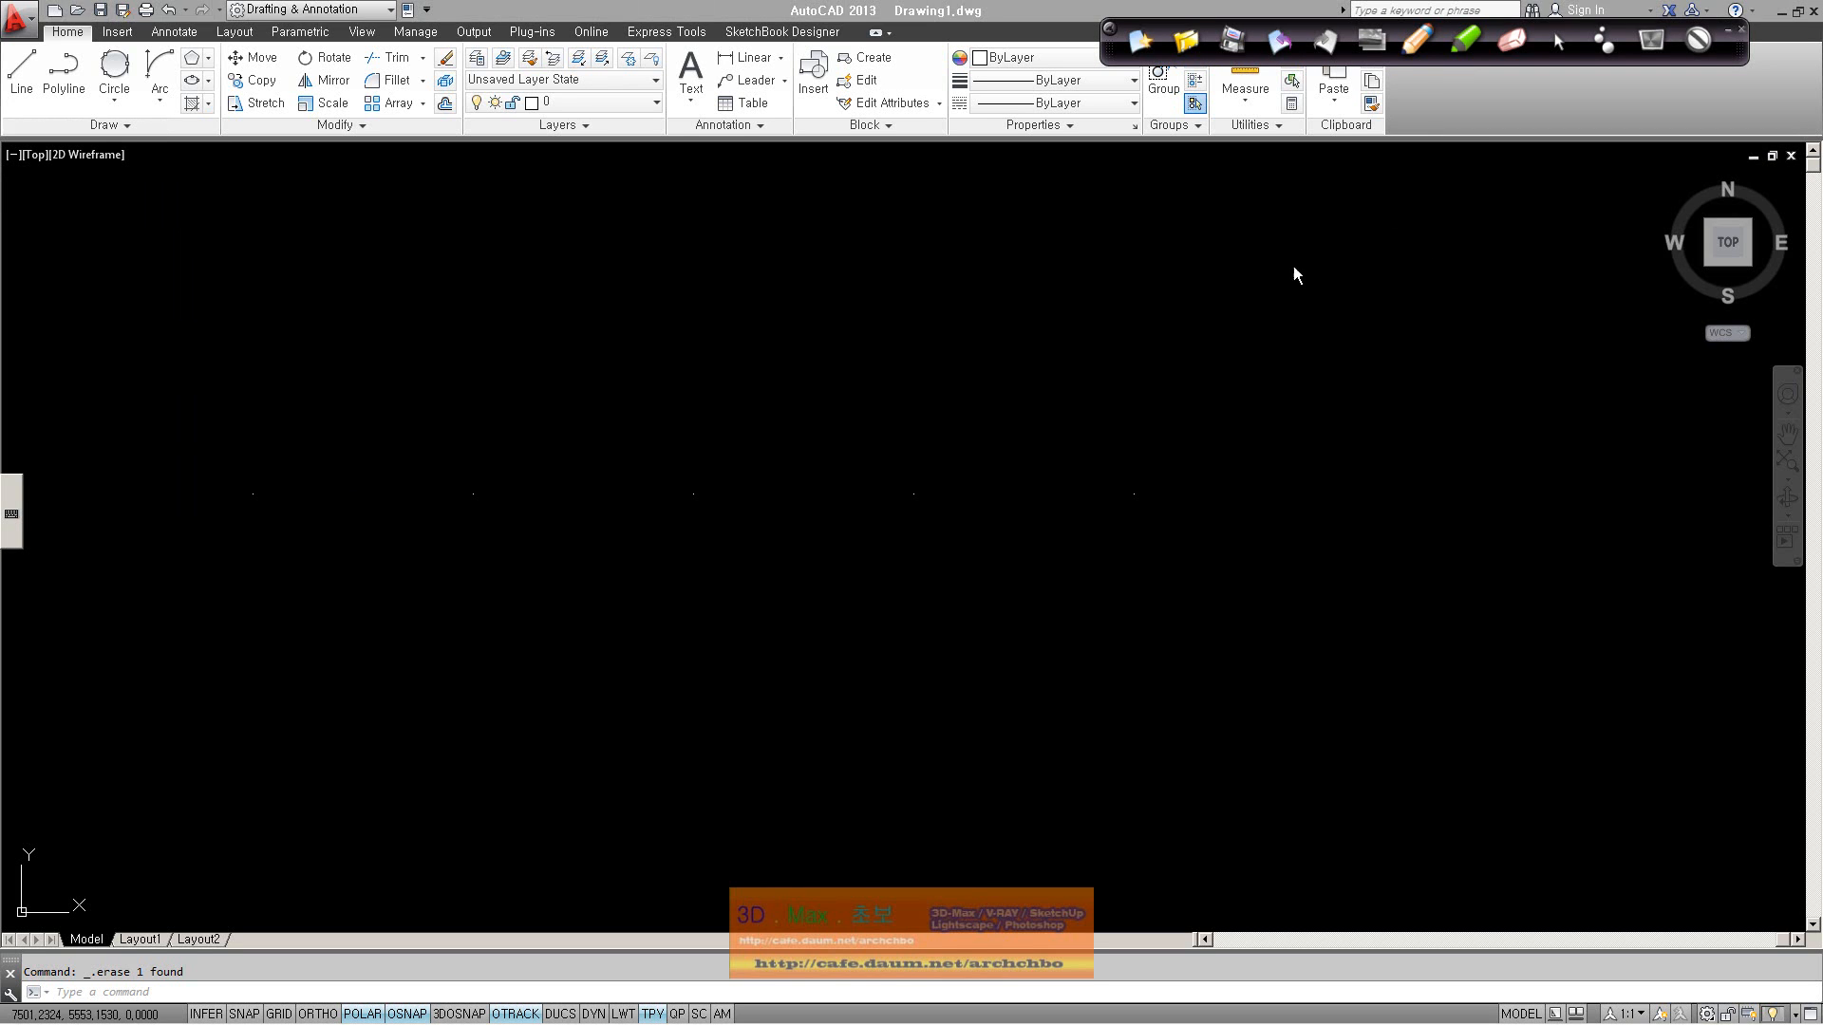
pyautogui.moveTo(1142, 287); pyautogui.dragTo(1144, 274)
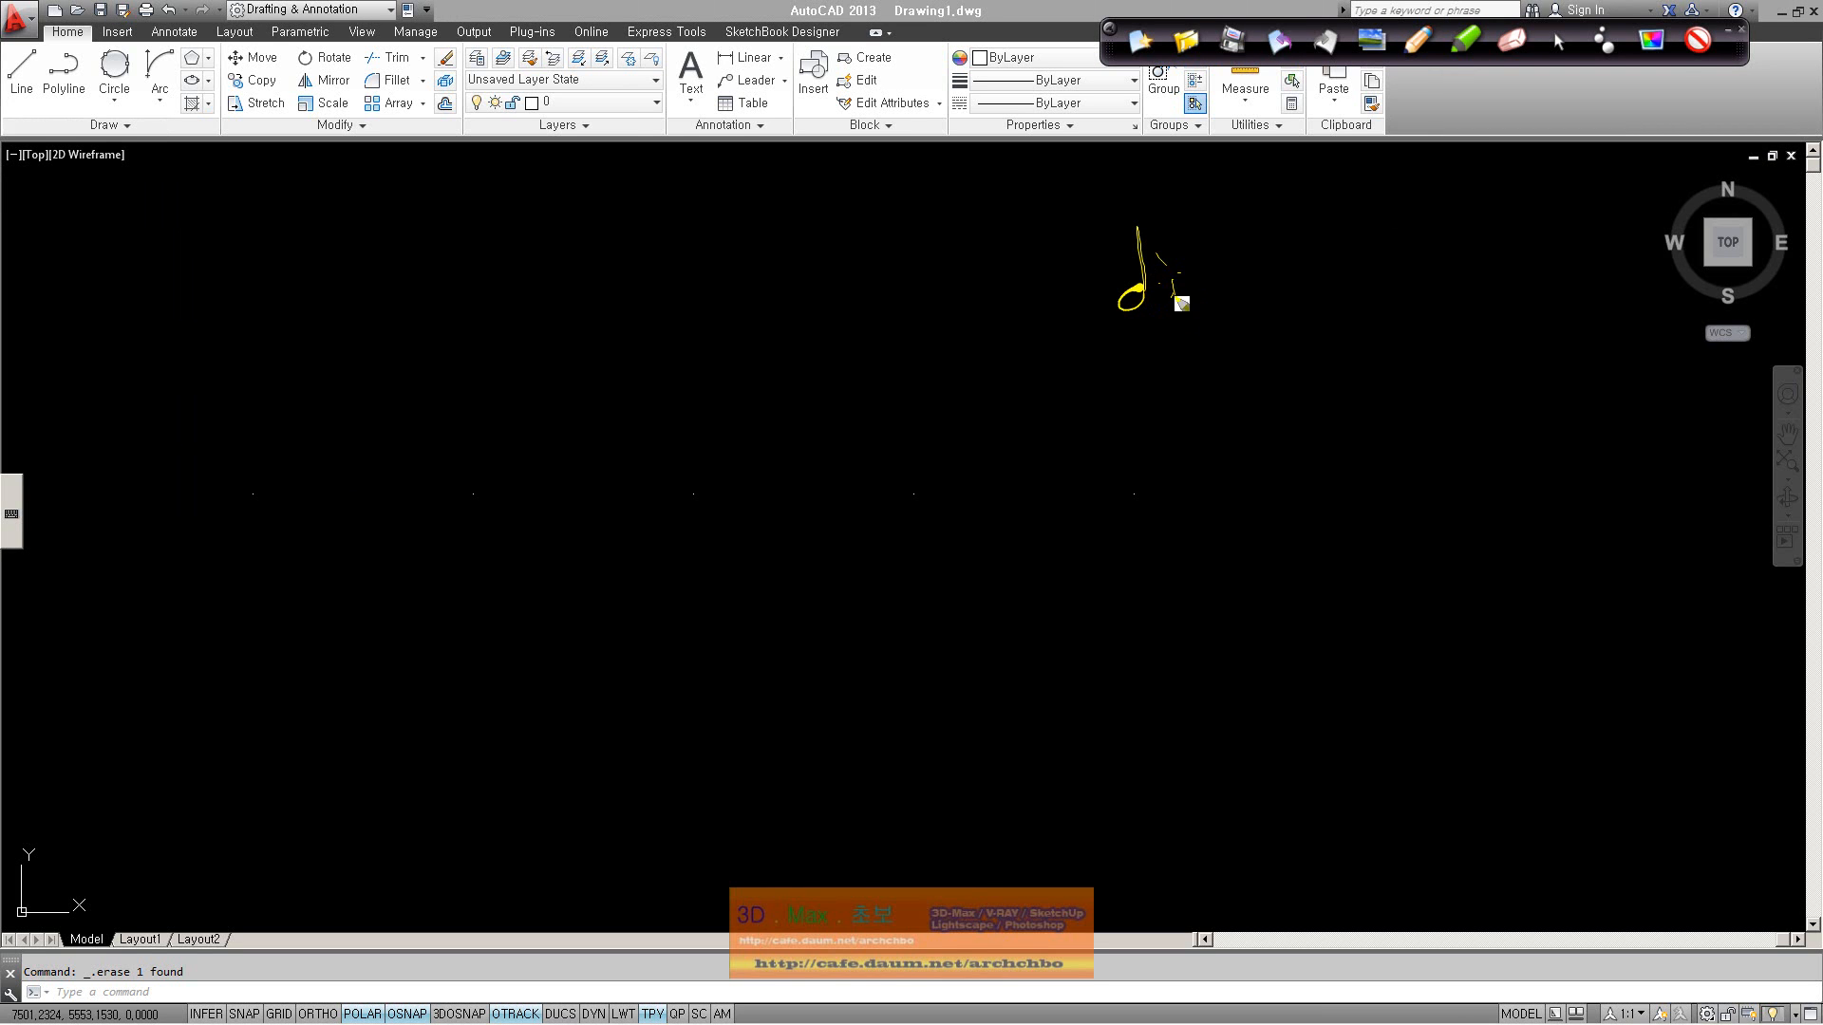
pyautogui.moveTo(1282, 281); pyautogui.dragTo(1312, 293)
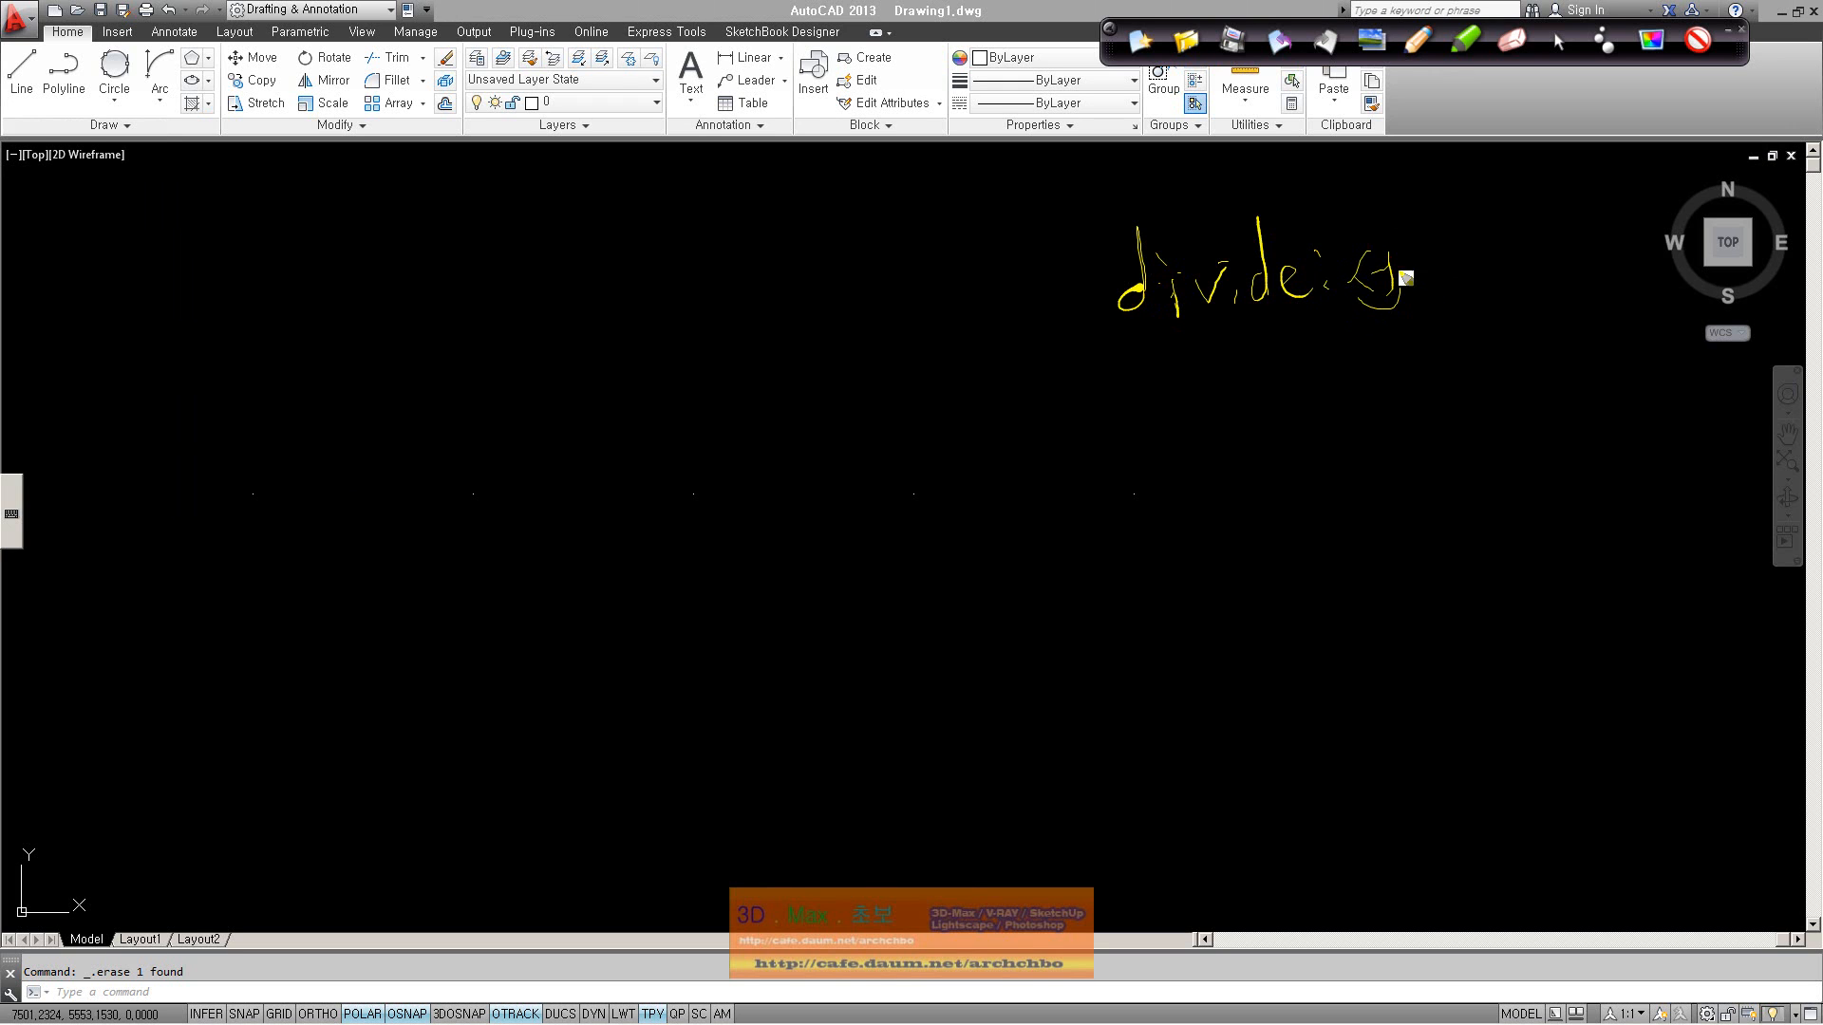
pyautogui.moveTo(1477, 285)
pyautogui.mouseDown()
pyautogui.moveTo(1545, 261)
pyautogui.moveTo(1478, 290)
pyautogui.moveTo(1531, 292)
pyautogui.mouseUp()
pyautogui.moveTo(1617, 246); pyautogui.dragTo(1672, 263)
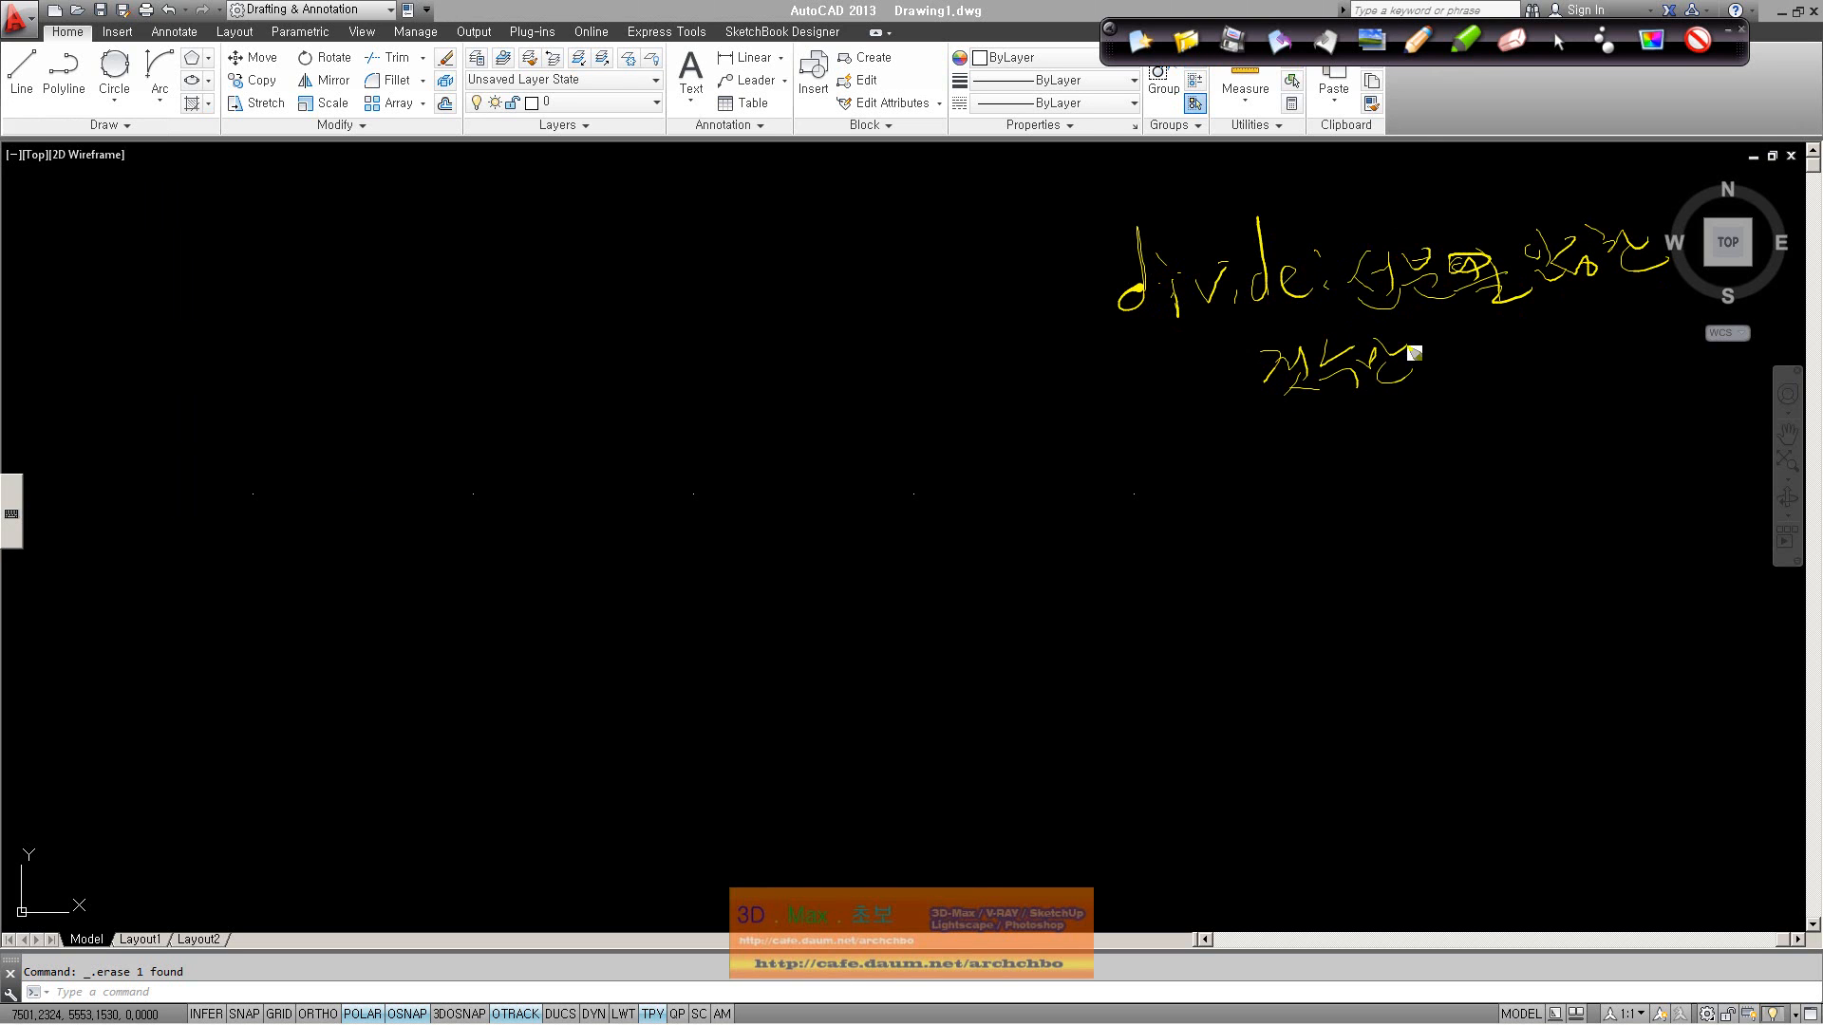
pyautogui.moveTo(1483, 357); pyautogui.dragTo(1527, 371)
pyautogui.moveTo(1520, 330); pyautogui.dragTo(1533, 343)
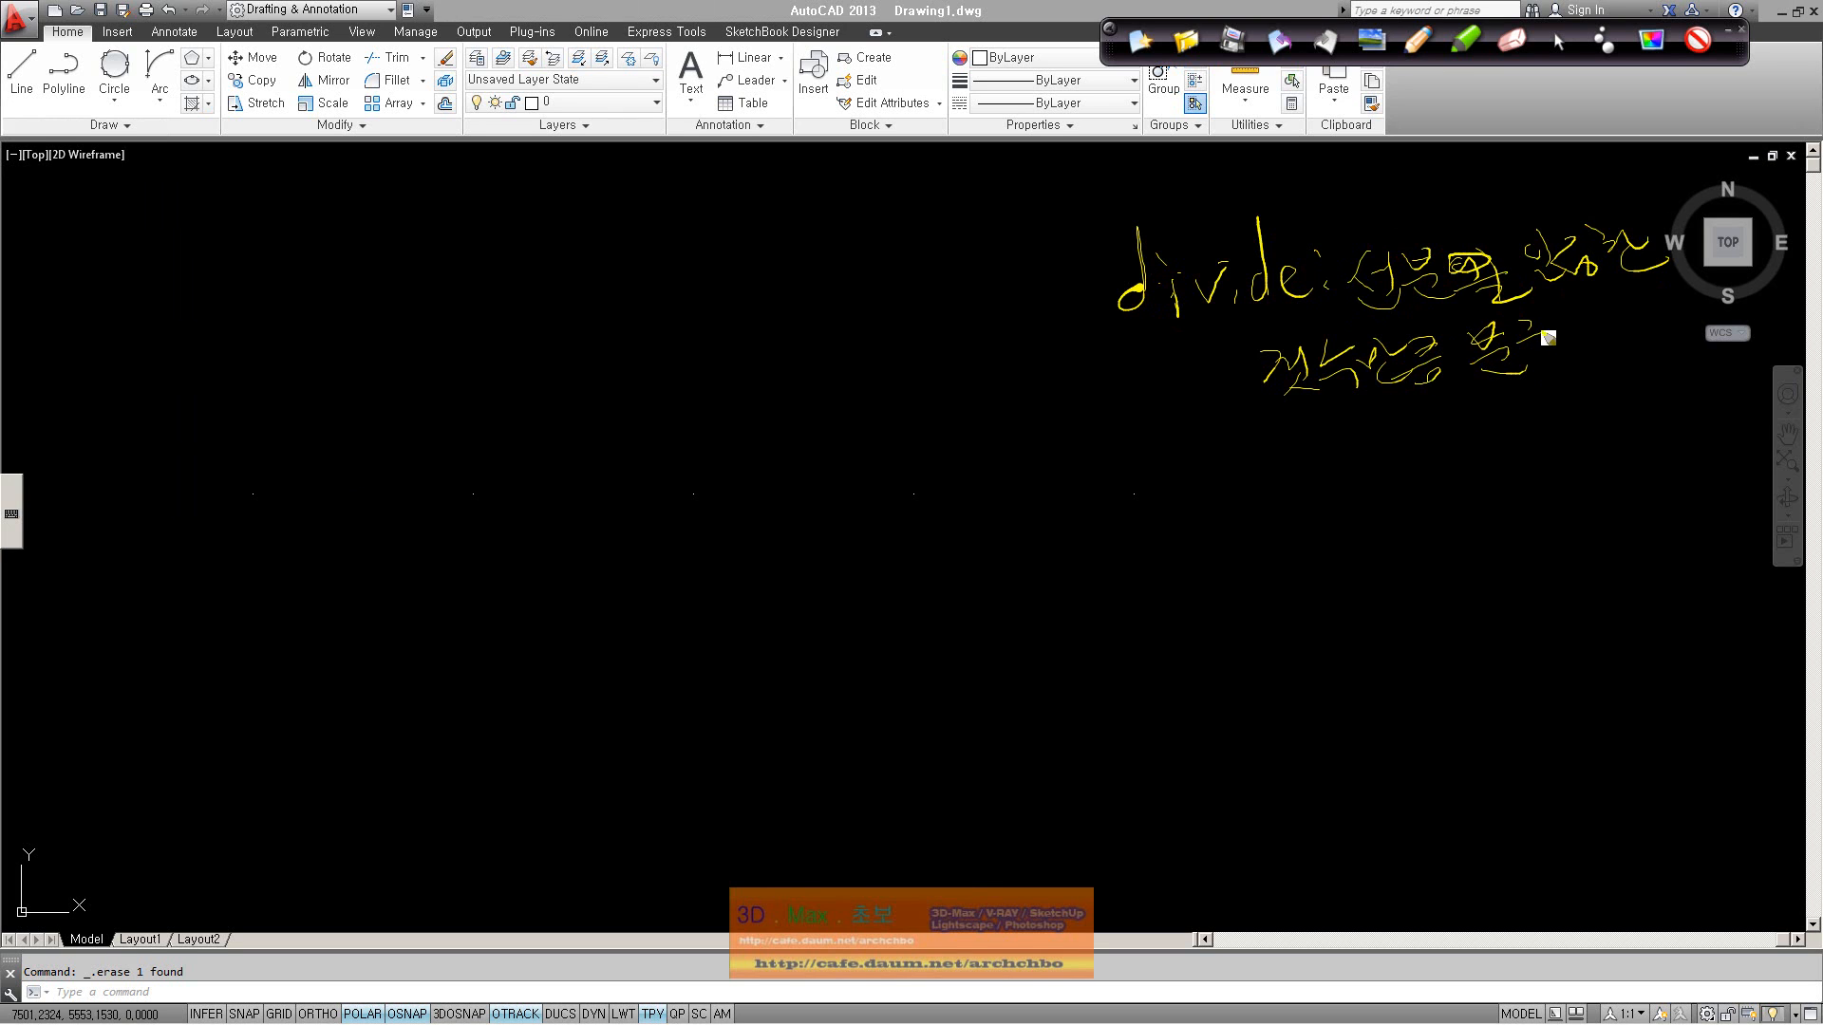
# Step: Handwrite "Measure" below the divide note with a Korean explanation that it splits a line by a set distance
pyautogui.moveTo(1128, 503)
pyautogui.mouseDown()
pyautogui.moveTo(1497, 472)
pyautogui.moveTo(1643, 441)
pyautogui.moveTo(1761, 385)
pyautogui.mouseUp()
pyautogui.moveTo(1269, 570); pyautogui.dragTo(1277, 603)
pyautogui.moveTo(1307, 546)
pyautogui.mouseDown()
pyautogui.moveTo(1329, 590)
pyautogui.moveTo(1453, 532)
pyautogui.moveTo(1479, 579)
pyautogui.moveTo(1595, 530)
pyautogui.moveTo(1571, 528)
pyautogui.moveTo(1600, 543)
pyautogui.mouseUp()
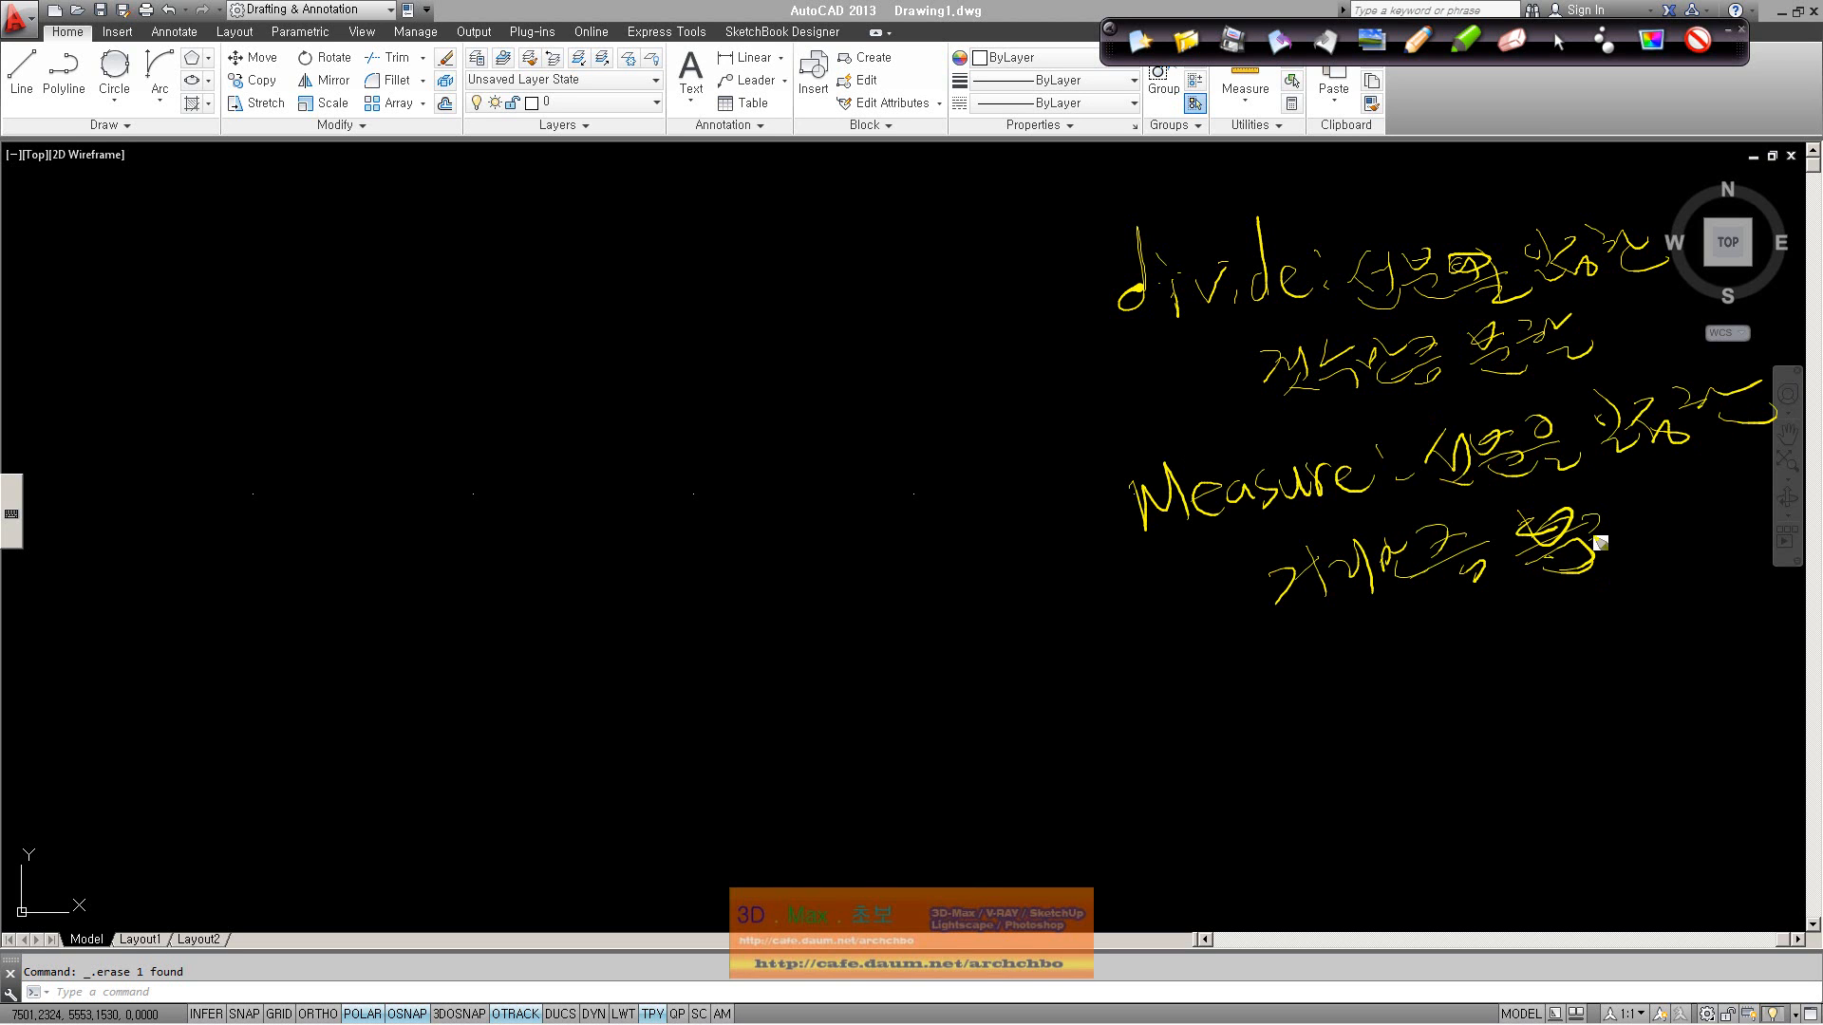
# Step: Circle the Korean words for number and distance in the two notes, and link "divide" and "Measure" with a bracket
pyautogui.moveTo(1367, 641); pyautogui.dragTo(1452, 608)
pyautogui.moveTo(1462, 398)
pyautogui.mouseDown()
pyautogui.moveTo(1432, 367)
pyautogui.moveTo(1372, 429)
pyautogui.mouseUp()
pyautogui.moveTo(1063, 327)
pyautogui.mouseDown()
pyautogui.moveTo(1107, 508)
pyautogui.moveTo(1173, 492)
pyautogui.mouseUp()
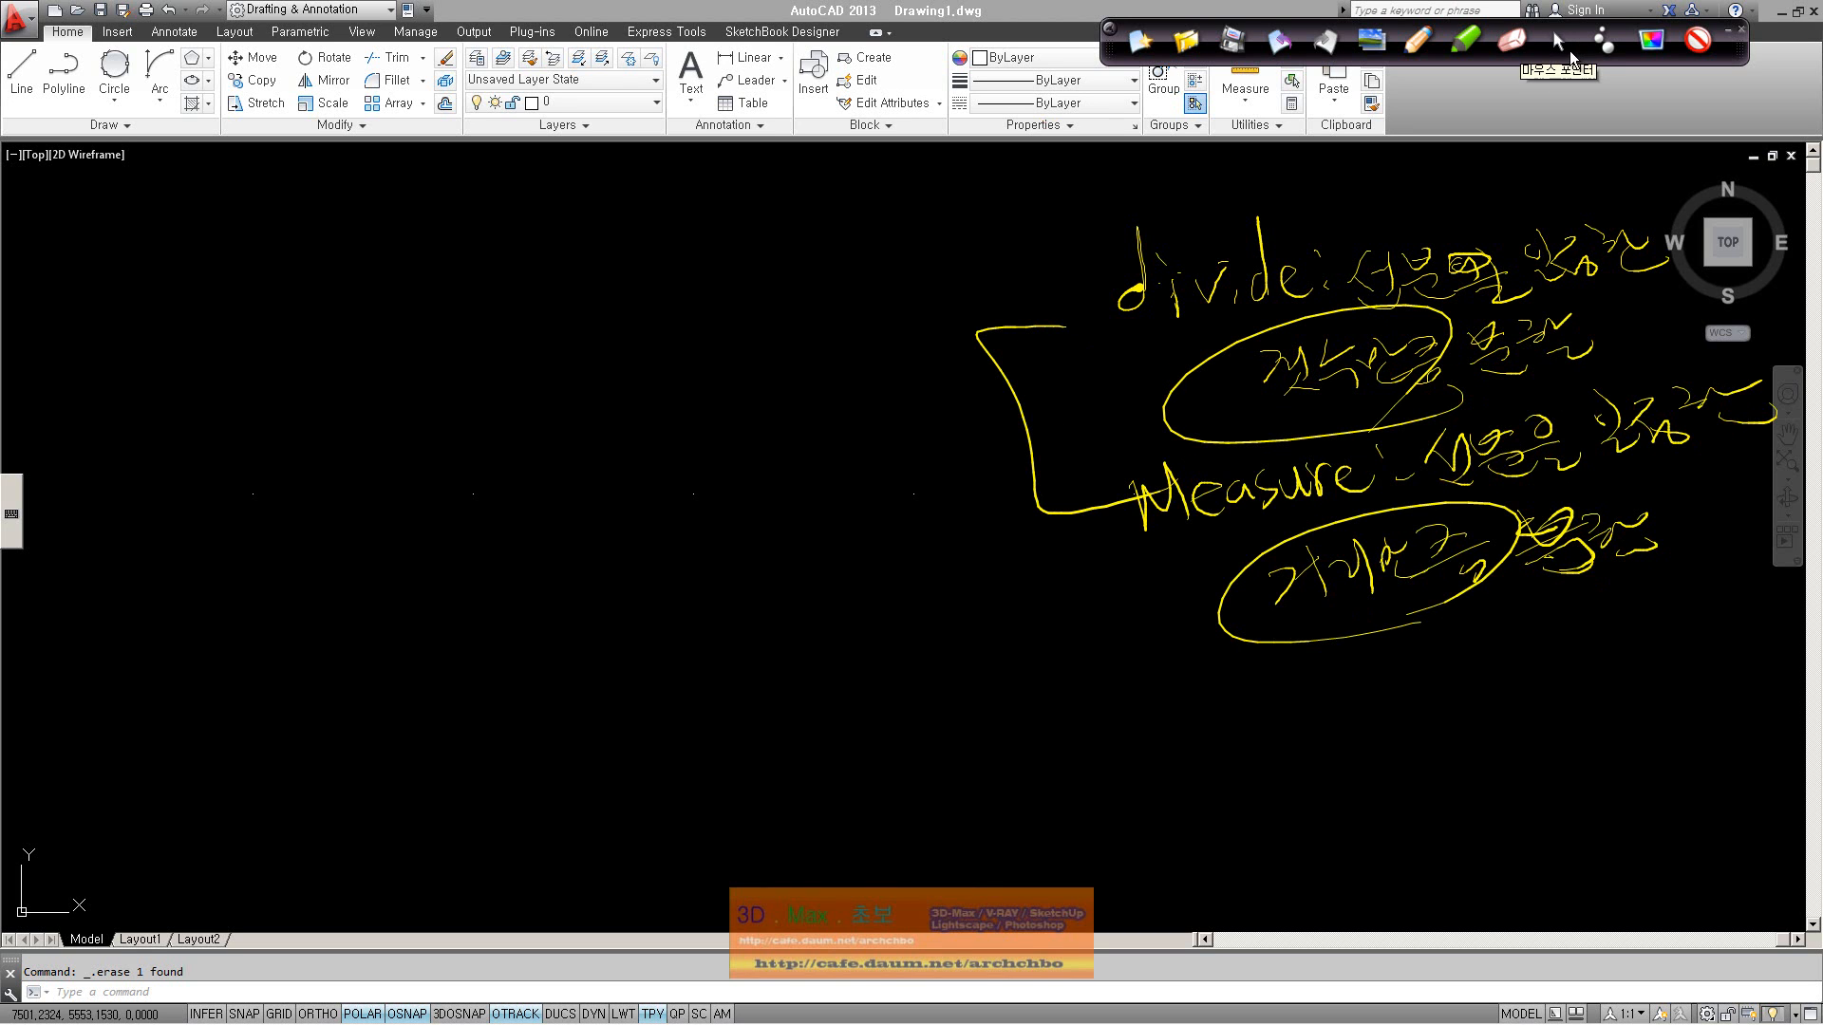
# Step: Leave pen annotation mode and try the Region command without selecting any objects
pyautogui.click(1558, 40)
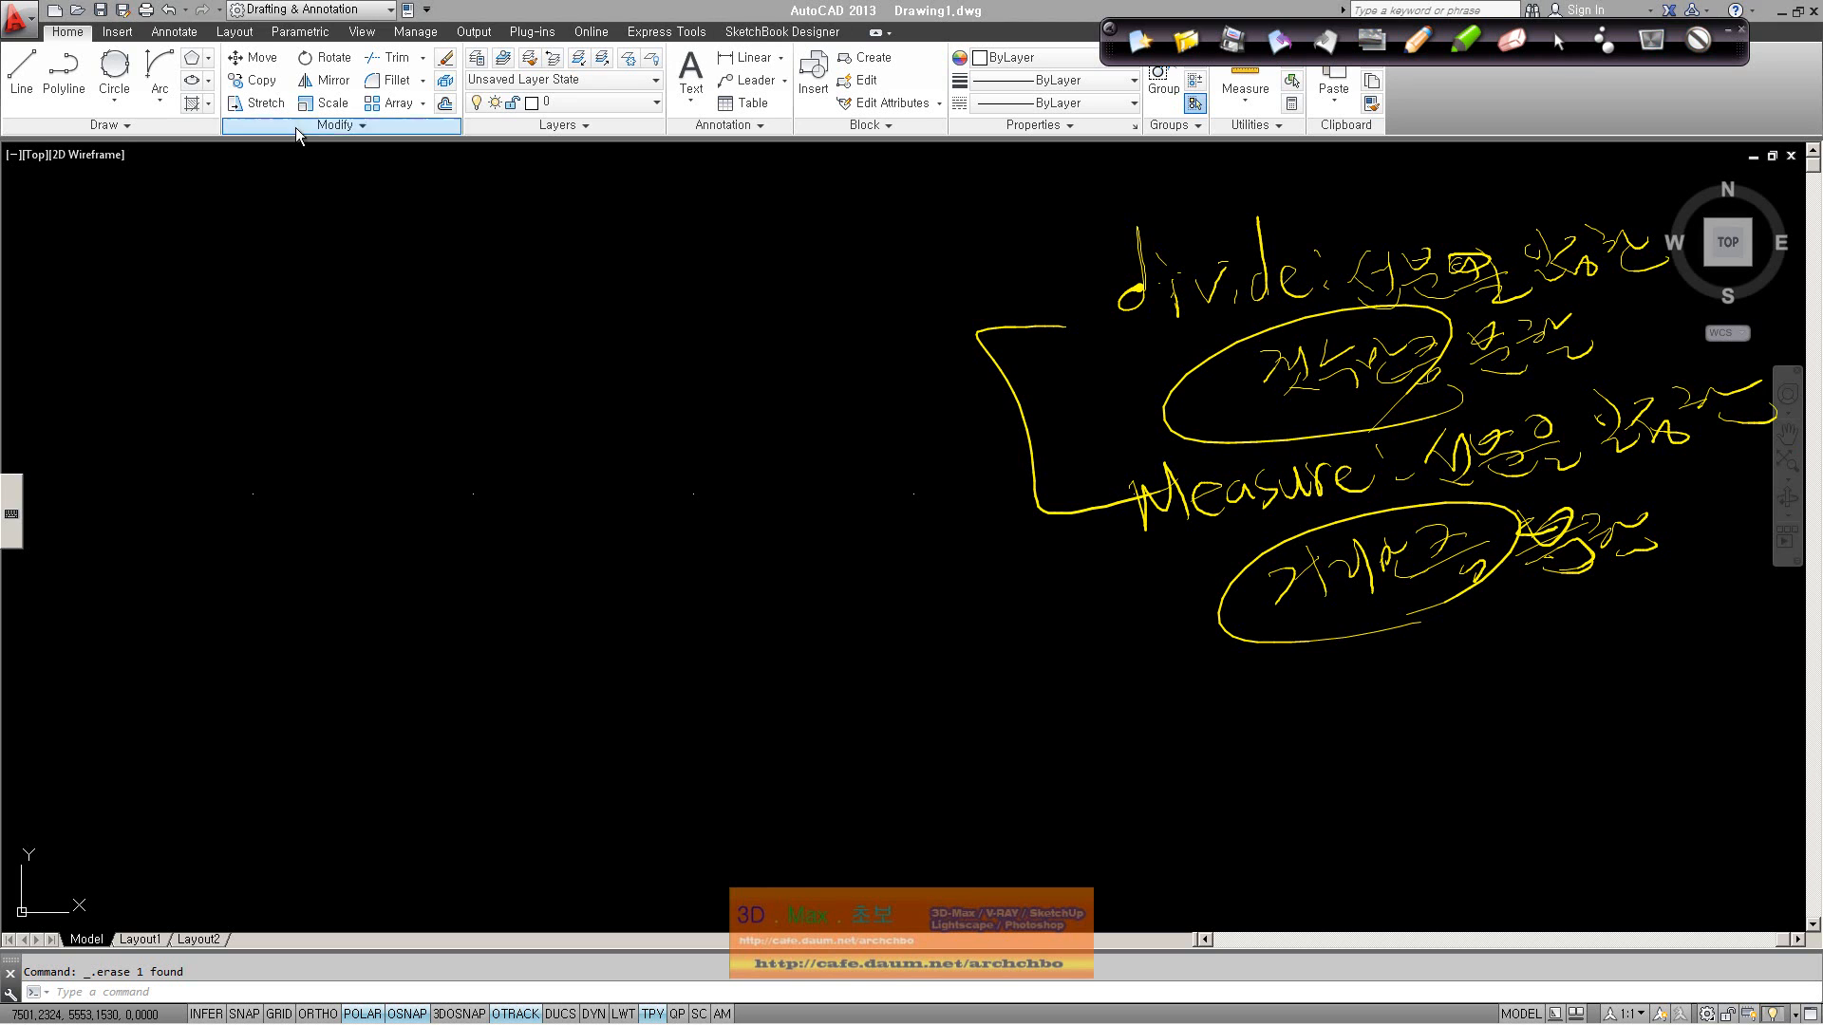
pyautogui.click(109, 125)
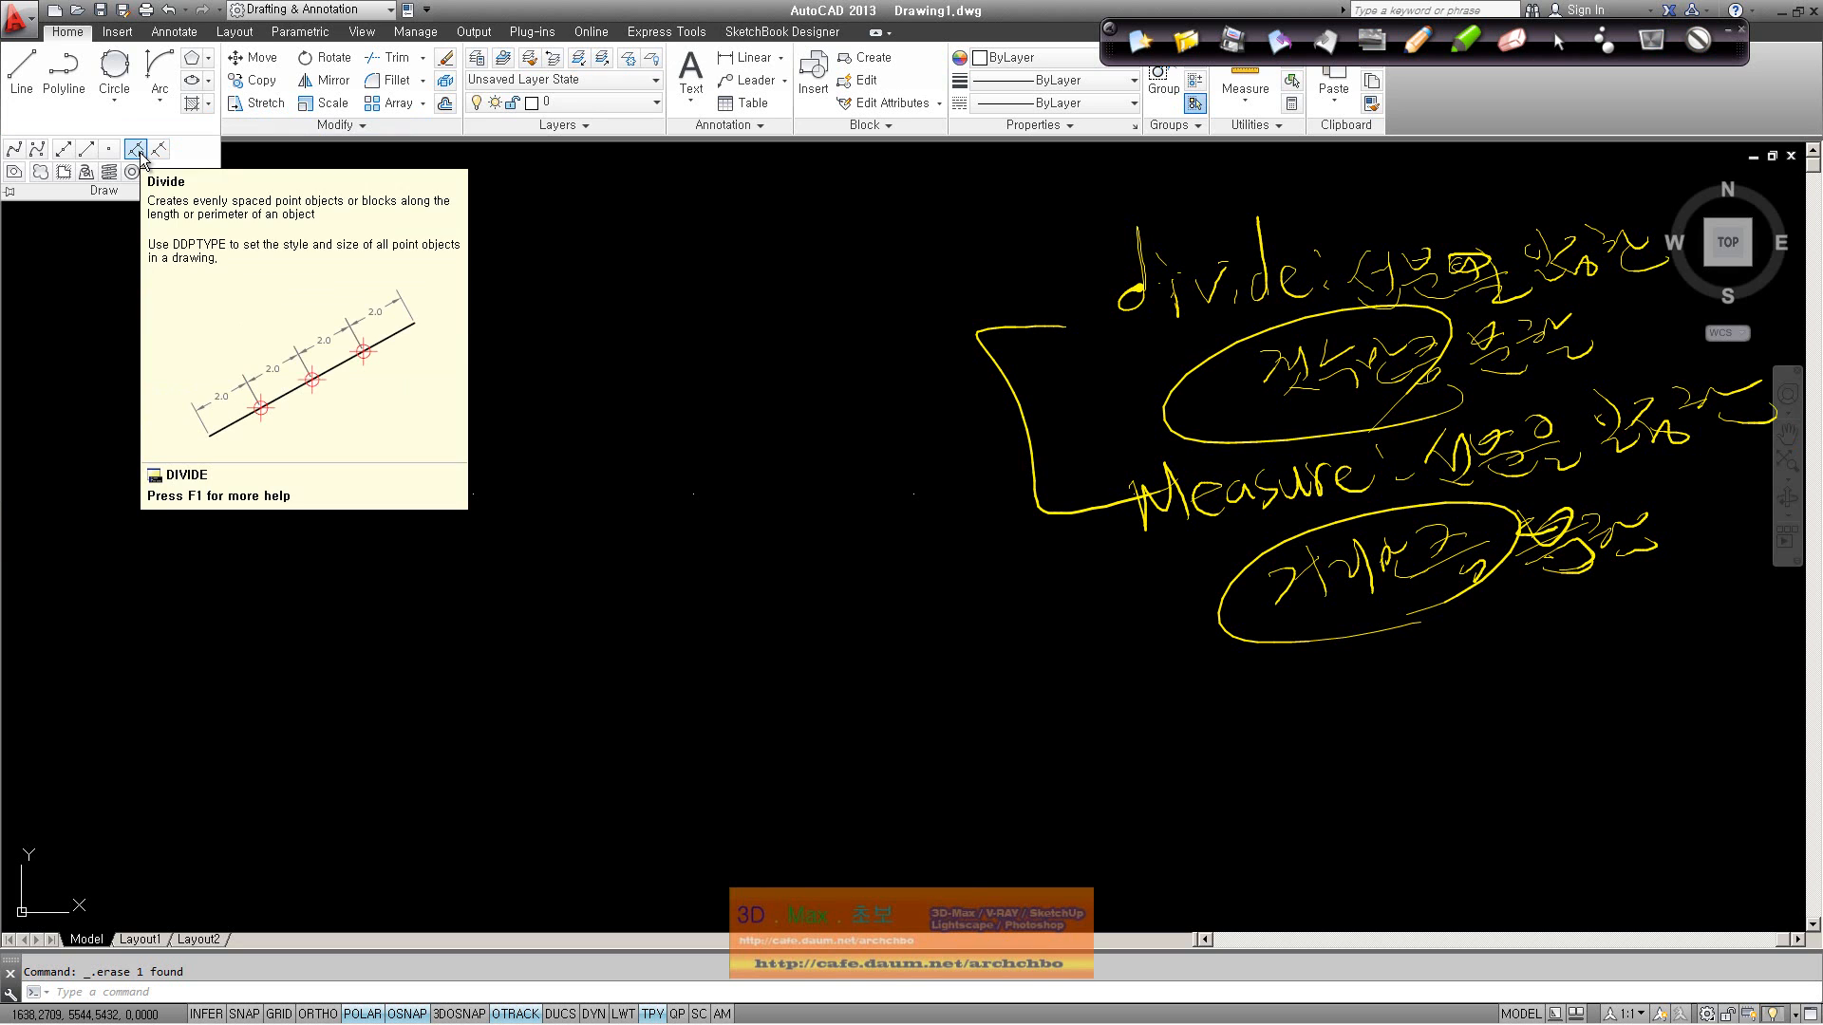
pyautogui.click(15, 171)
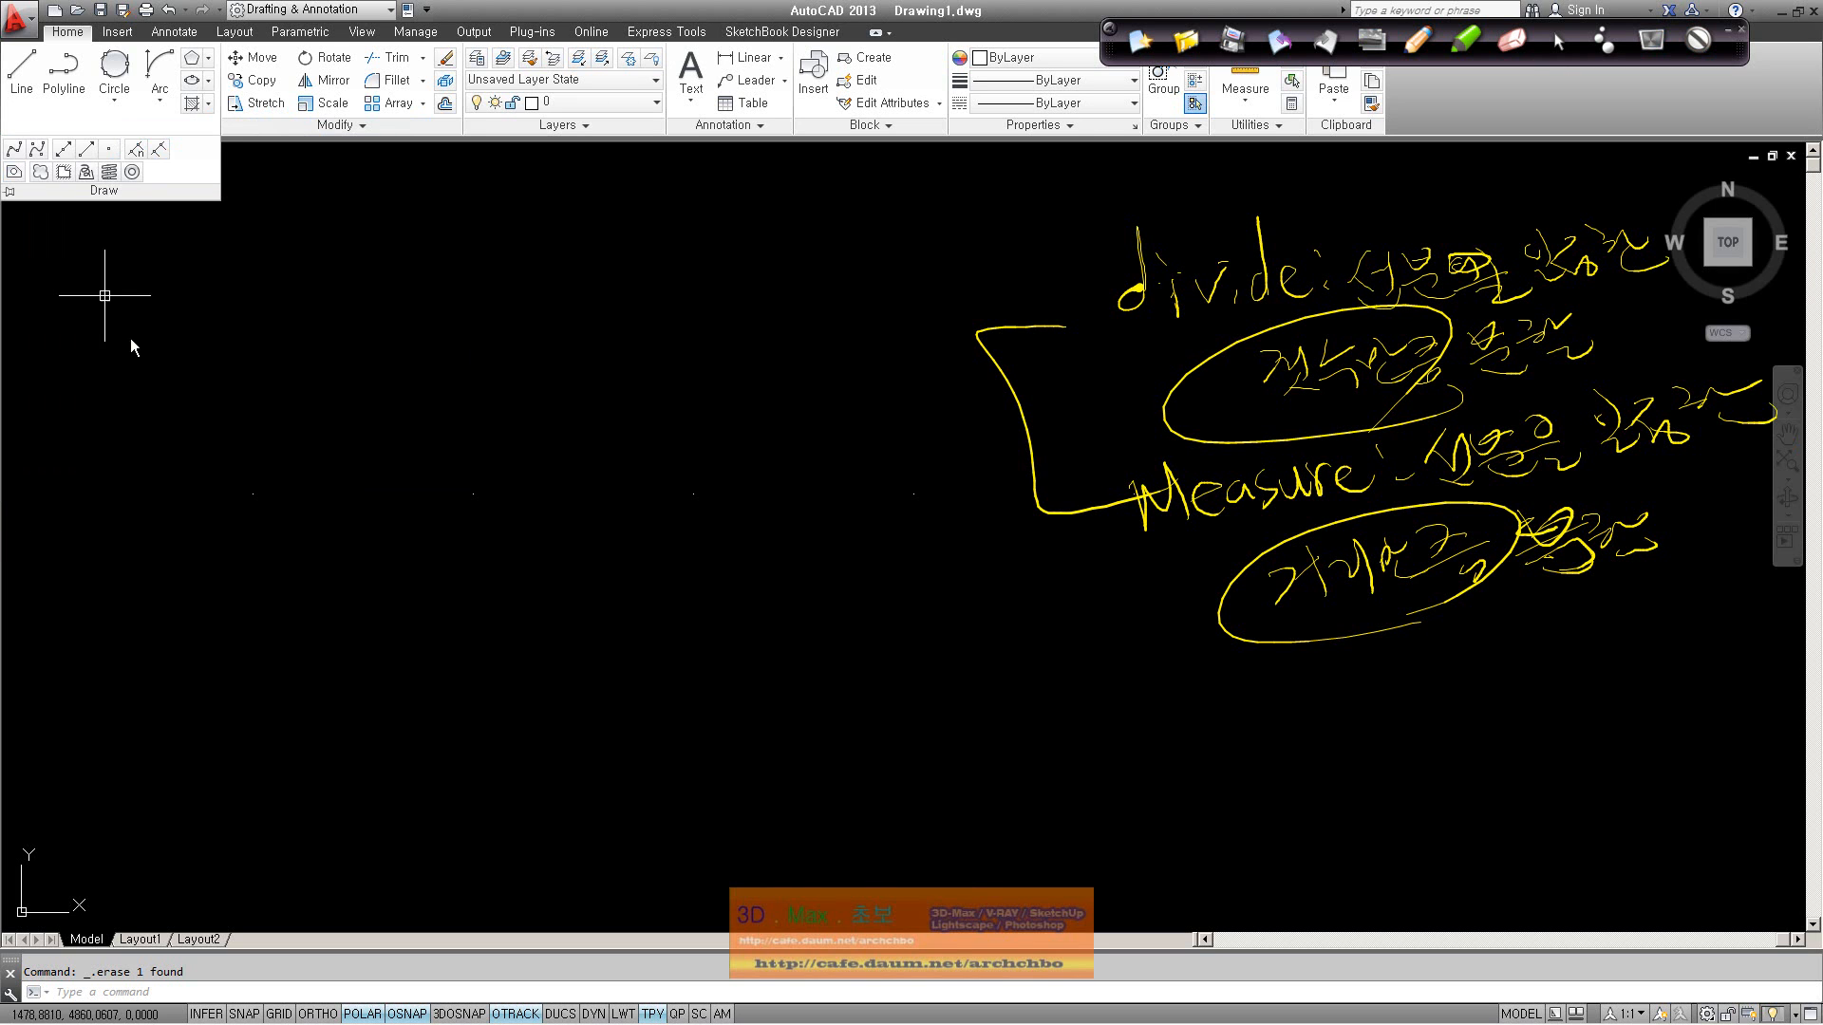
pyautogui.press('Return')
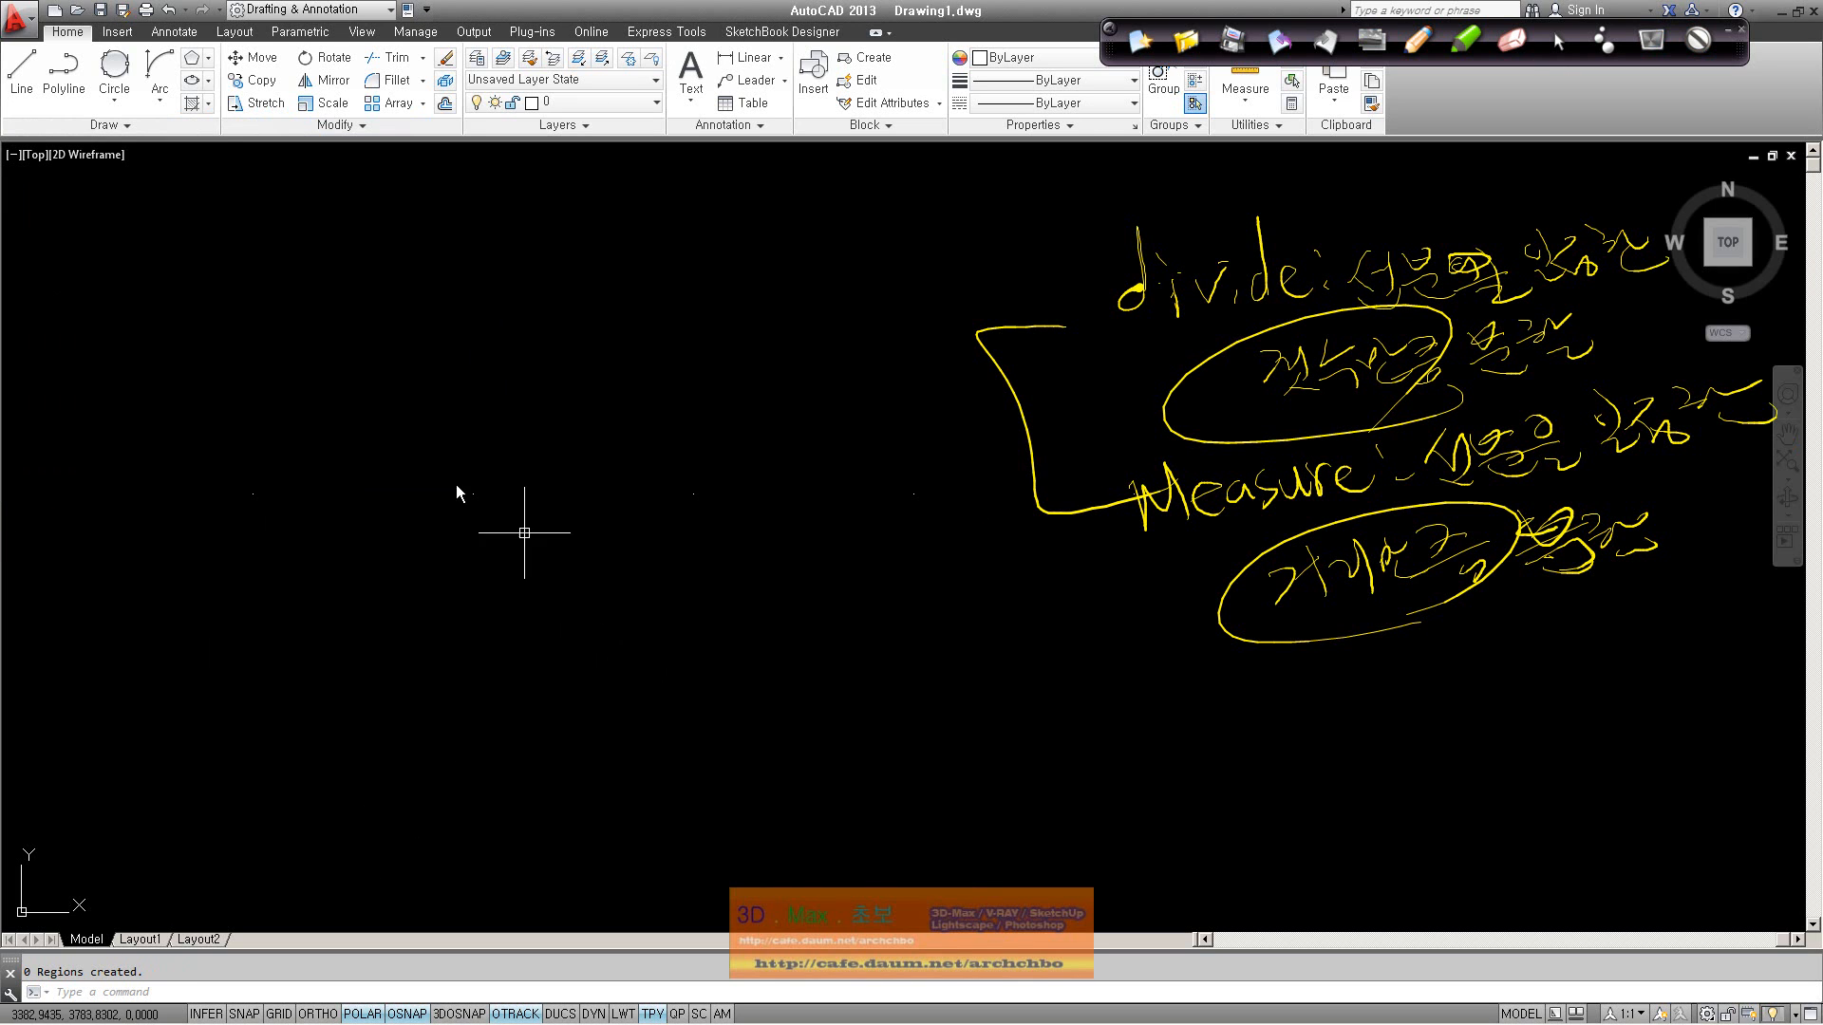
# Step: Erase all the remaining interval points from the drawing, keeping the handwritten notes on screen
pyautogui.click(127, 127)
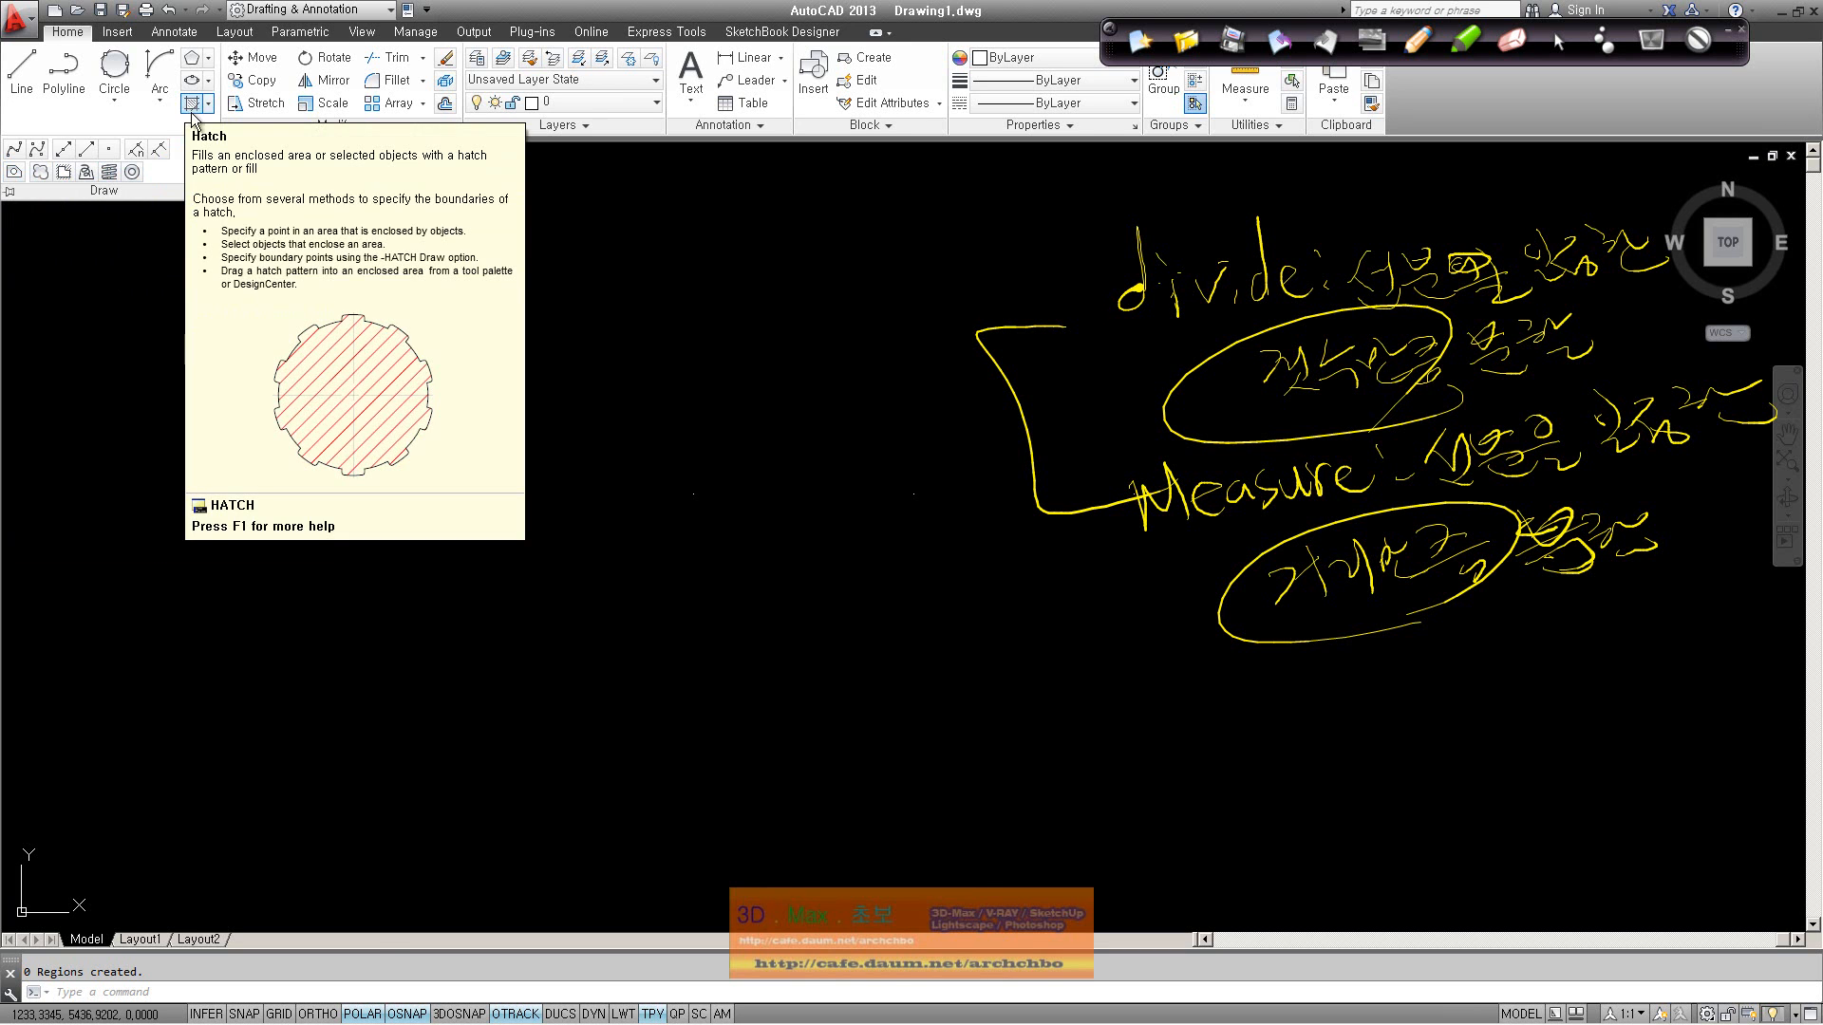
pyautogui.click(815, 621)
pyautogui.click(964, 611)
pyautogui.click(1137, 596)
pyautogui.click(147, 316)
pyautogui.press('Delete')
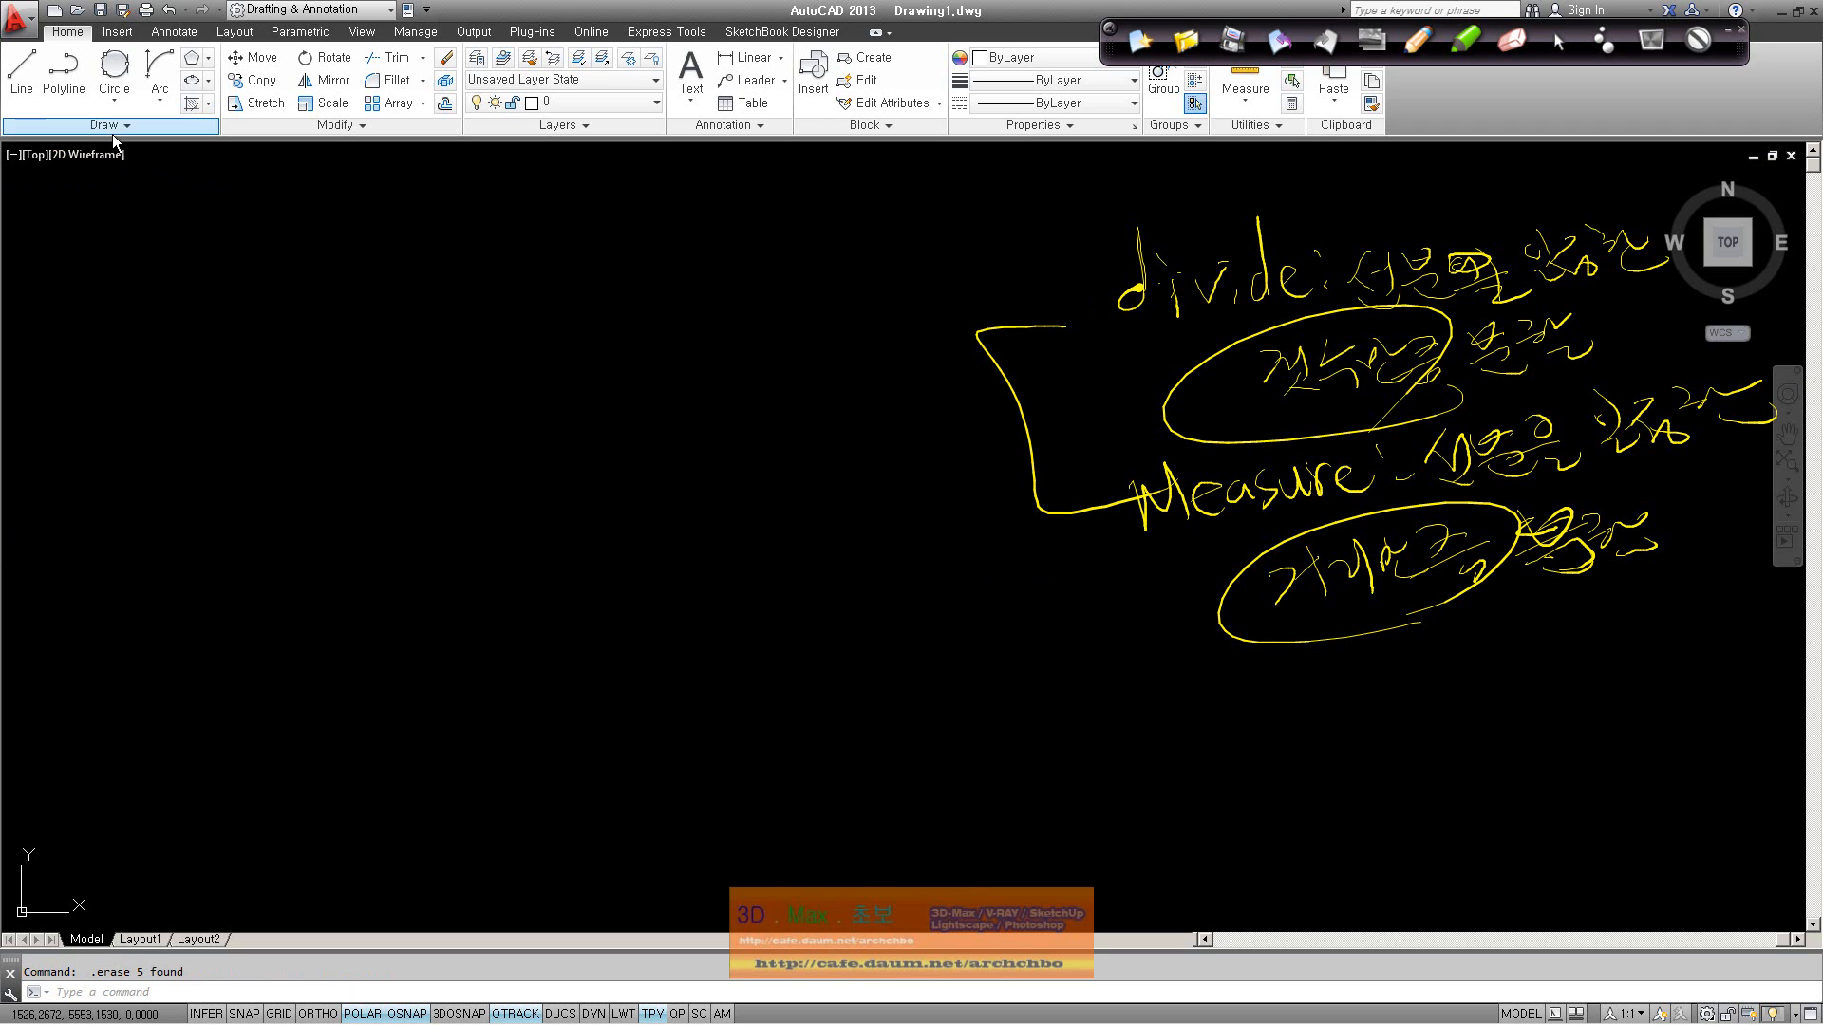